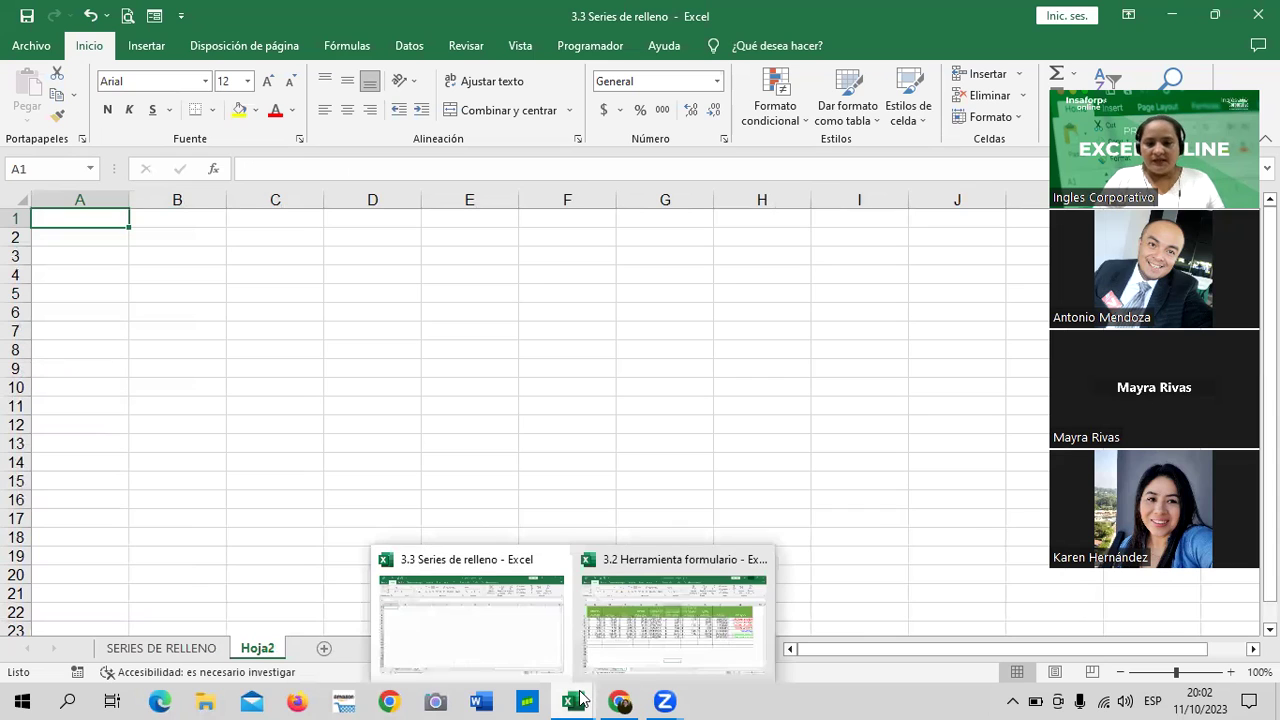
Switch to the 3.2 Herramienta formulario workbook and review the dates in the FECHA column of the FORMULARIO 1 sheet.
{"action": "left_click", "coordinate": [624, 660]}
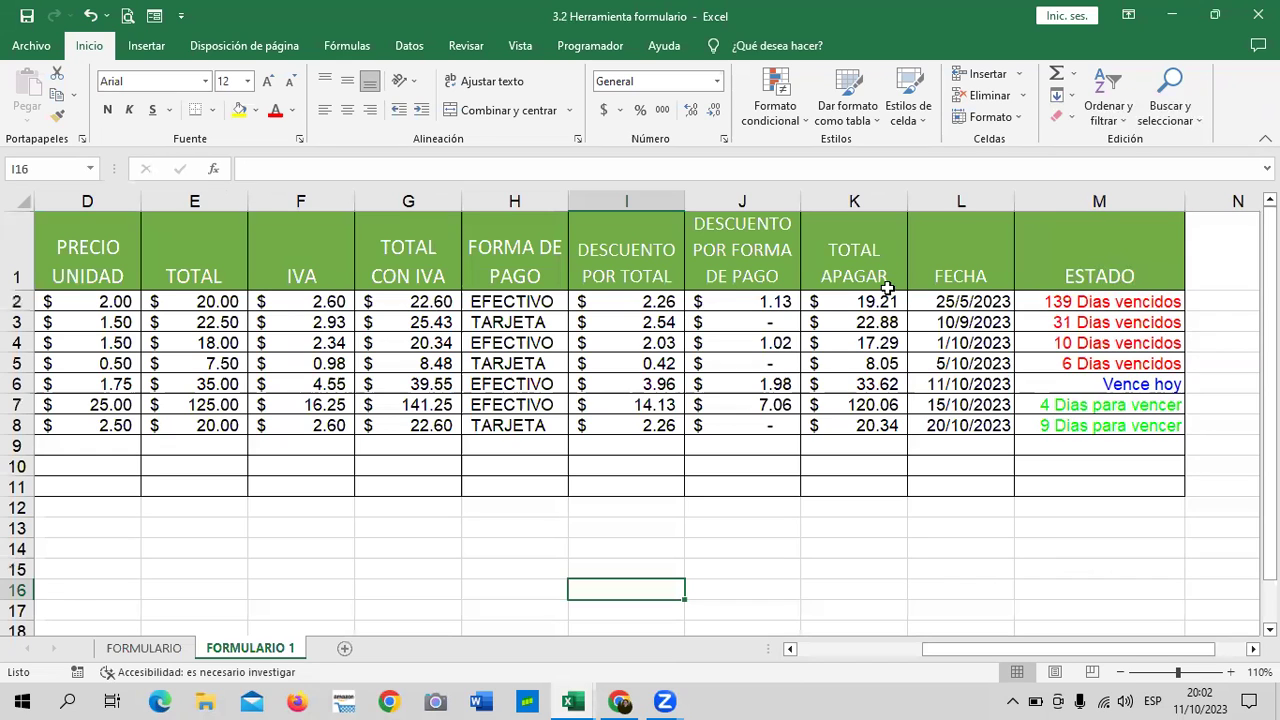
{"action": "left_click", "coordinate": [887, 256]}
{"action": "left_click", "coordinate": [984, 308]}
{"action": "left_click", "coordinate": [958, 346]}
{"action": "left_click", "coordinate": [929, 426]}
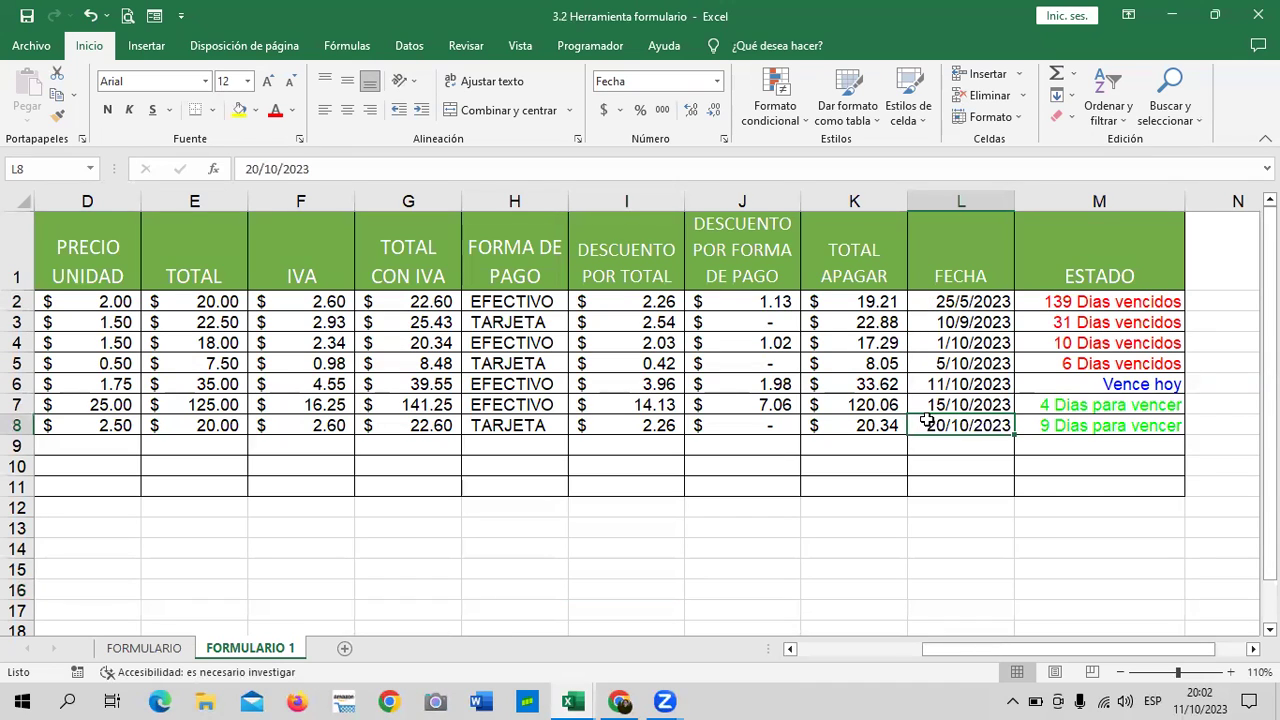
{"action": "left_click", "coordinate": [988, 306]}
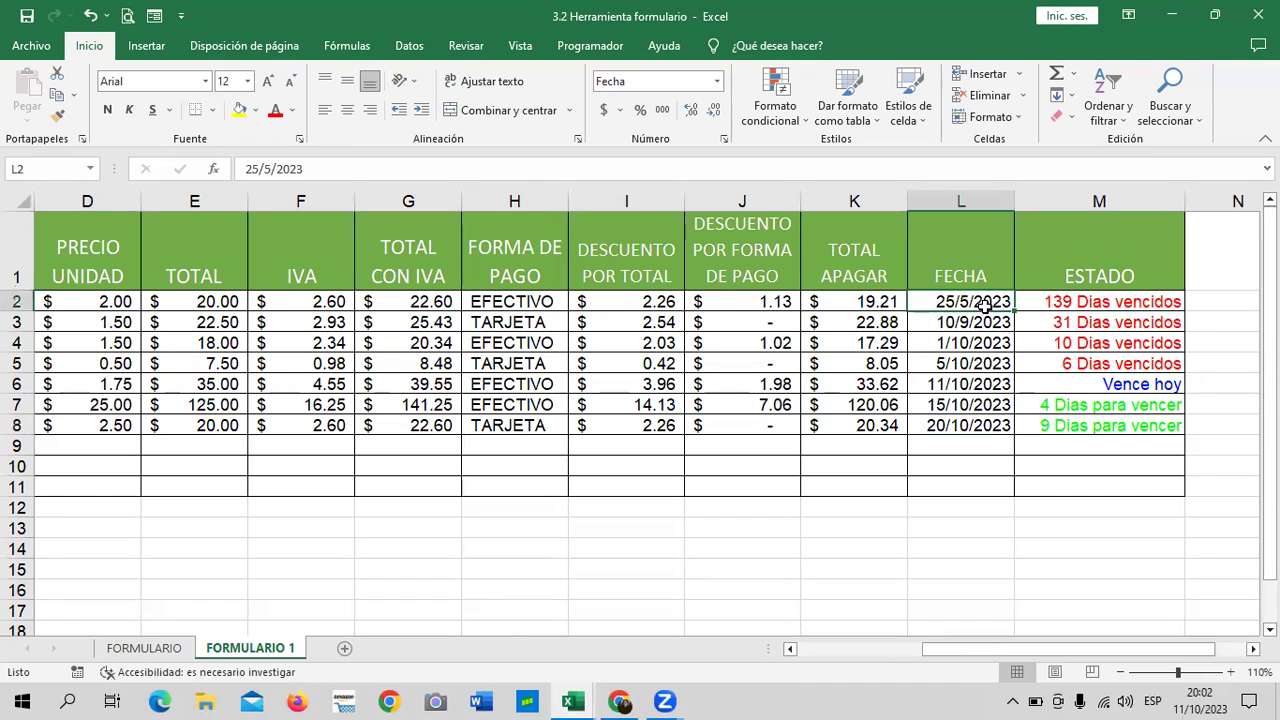
{"action": "left_click", "coordinate": [940, 428]}
{"action": "left_click", "coordinate": [932, 378]}
{"action": "left_click", "coordinate": [927, 340]}
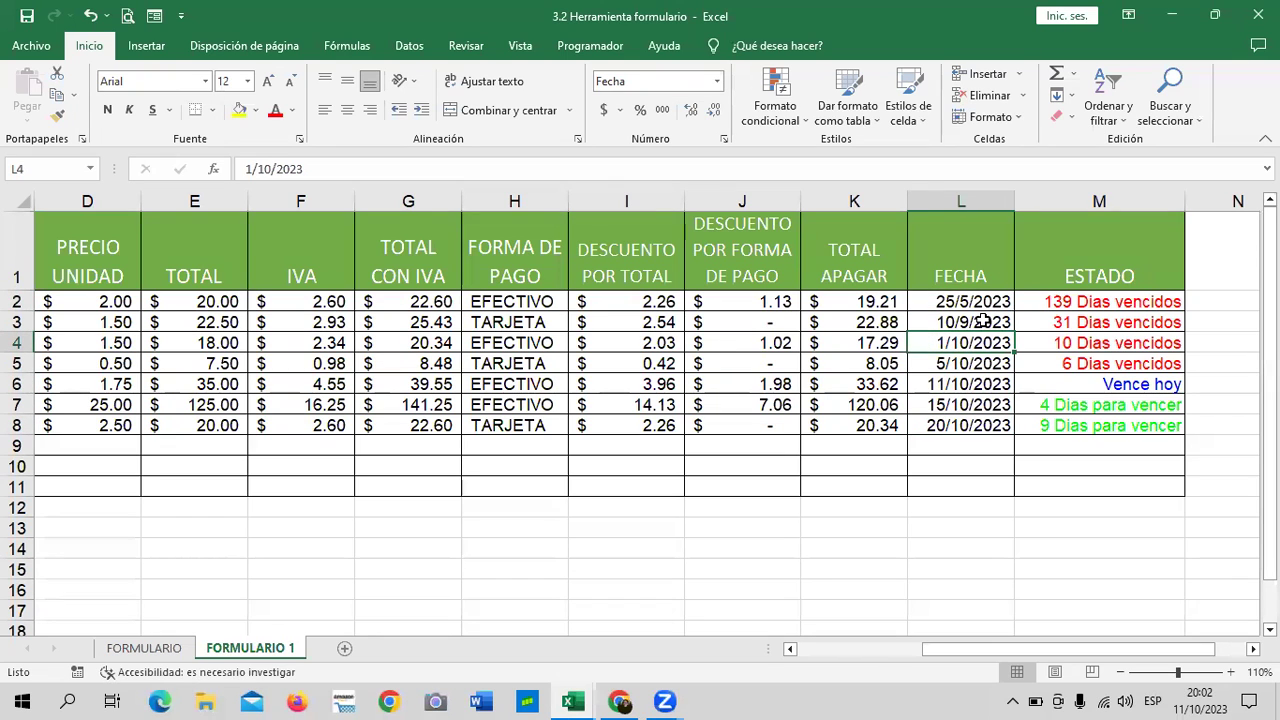
Examine the ESTADO column formulas for overdue, due-today and upcoming rows against their FECHA dates.
{"action": "left_click", "coordinate": [1082, 306]}
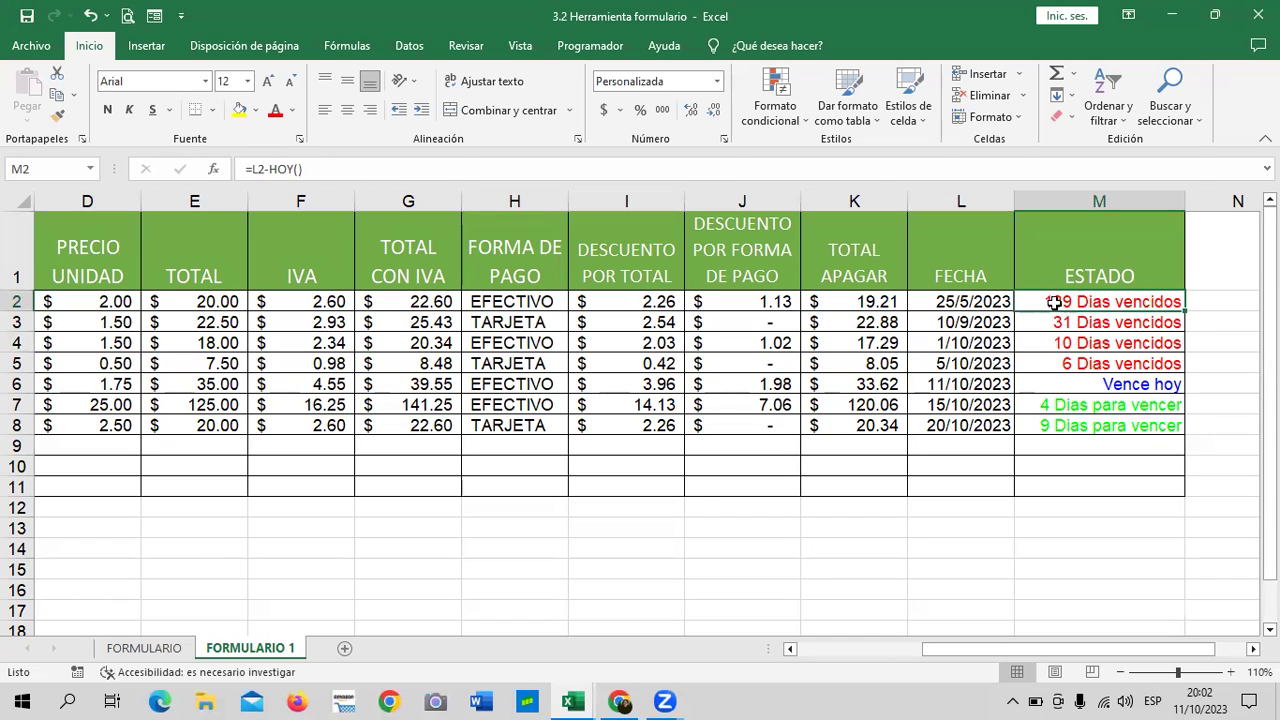
{"action": "left_click", "coordinate": [988, 305]}
{"action": "left_click", "coordinate": [976, 324]}
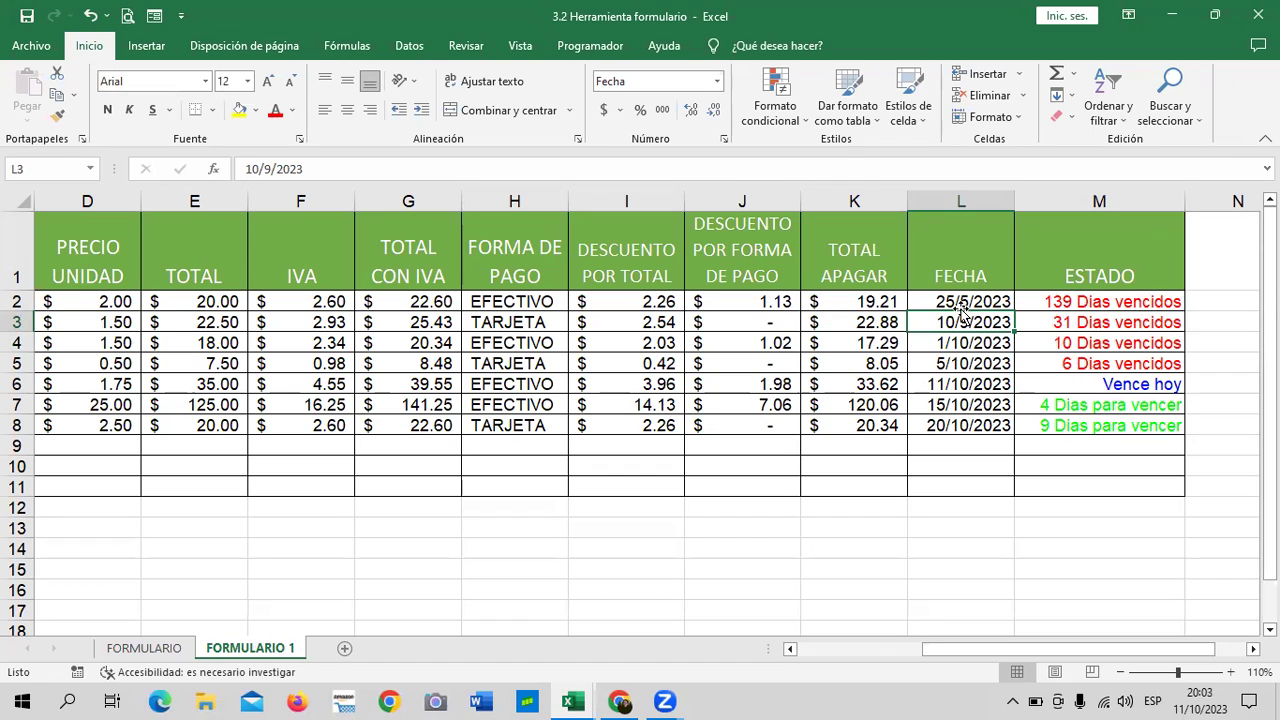
{"action": "left_click", "coordinate": [1098, 306]}
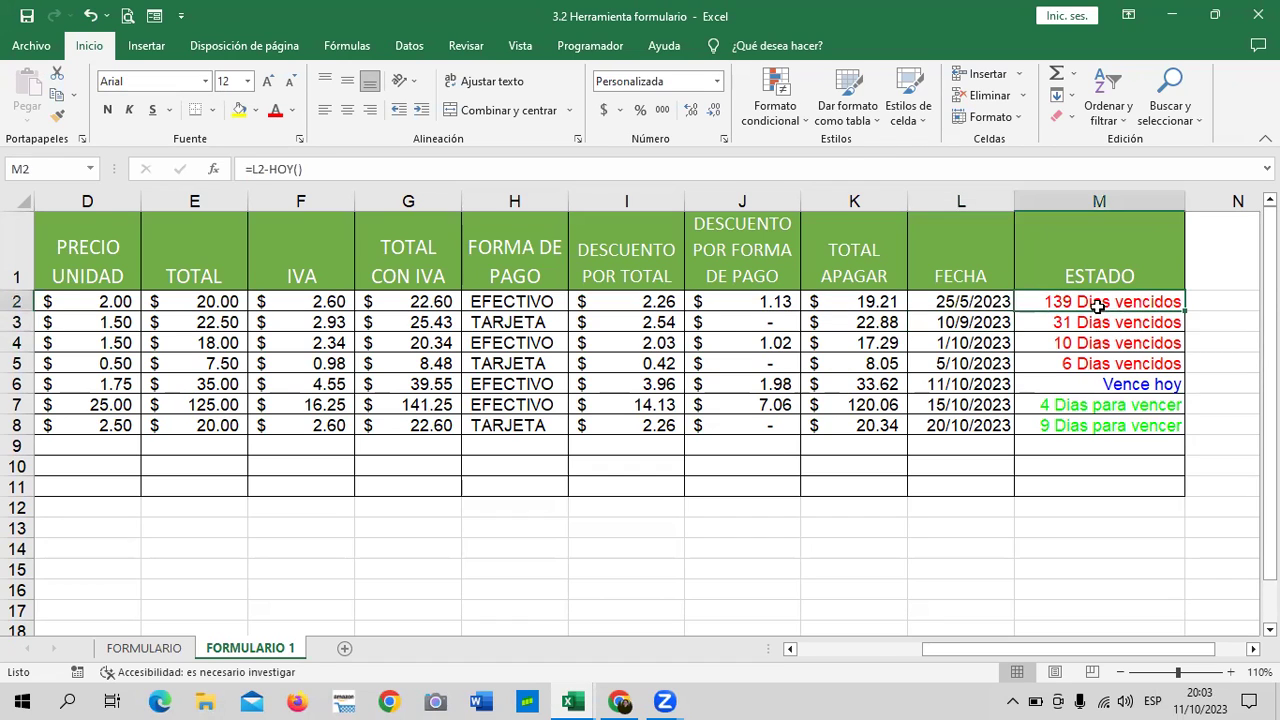
{"action": "left_click", "coordinate": [1090, 386]}
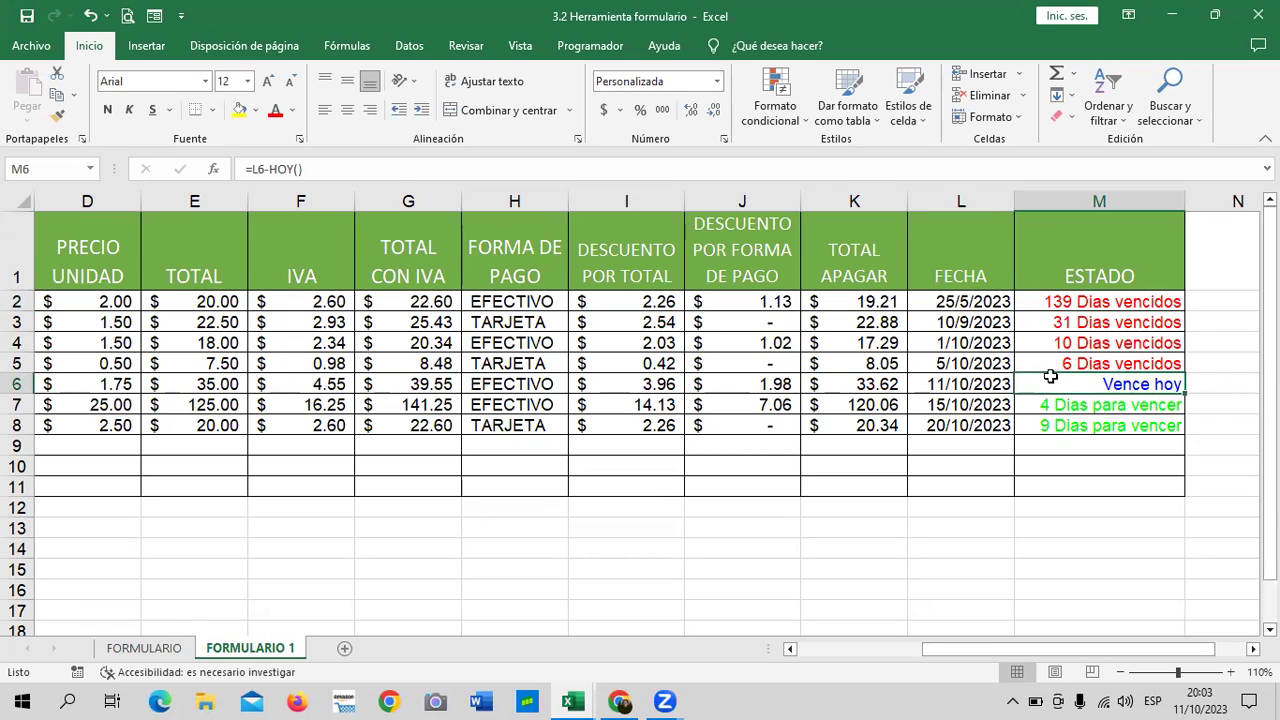
{"action": "left_click", "coordinate": [932, 407]}
{"action": "left_click", "coordinate": [929, 427]}
{"action": "left_click", "coordinate": [1052, 428]}
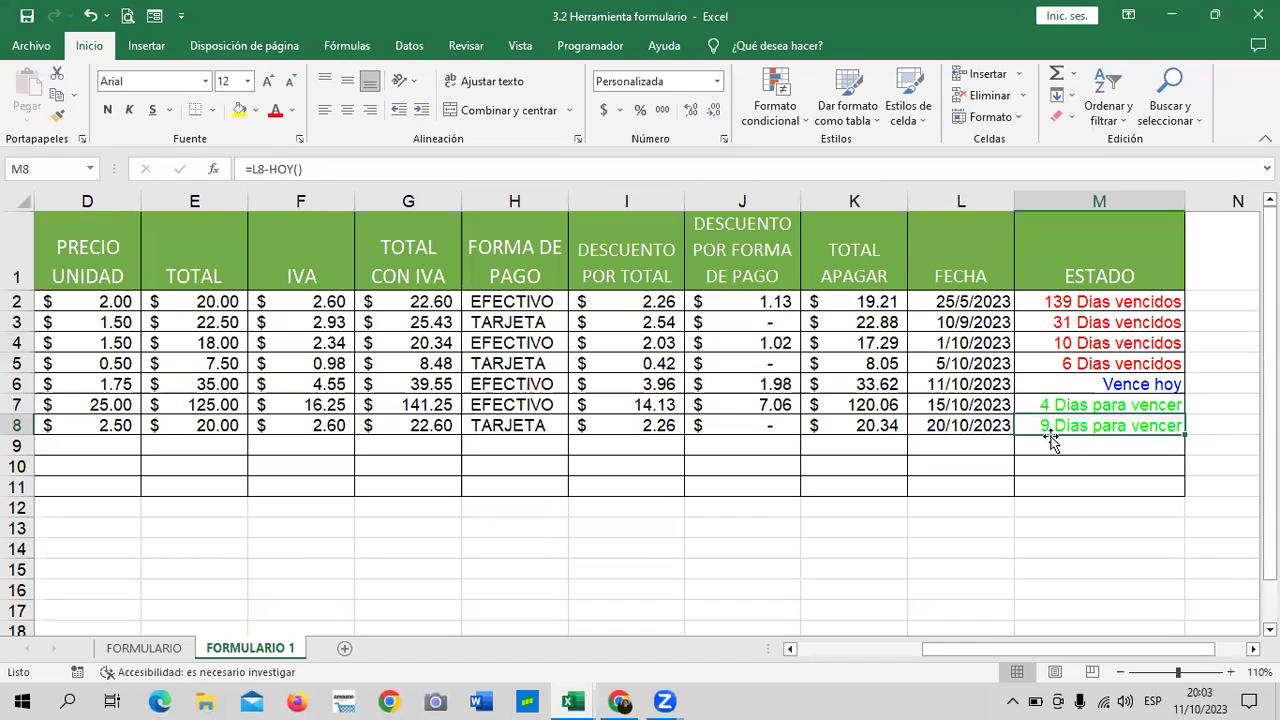
{"action": "left_click", "coordinate": [1043, 406]}
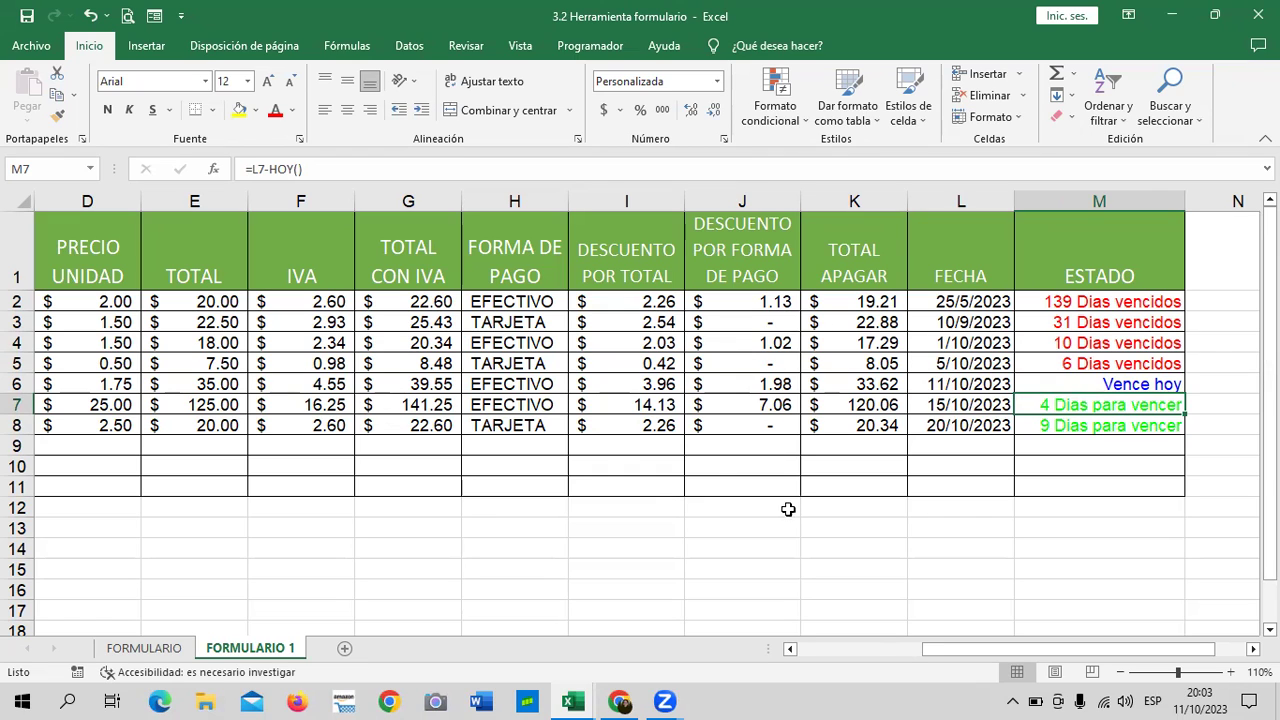
{"action": "left_click", "coordinate": [711, 483]}
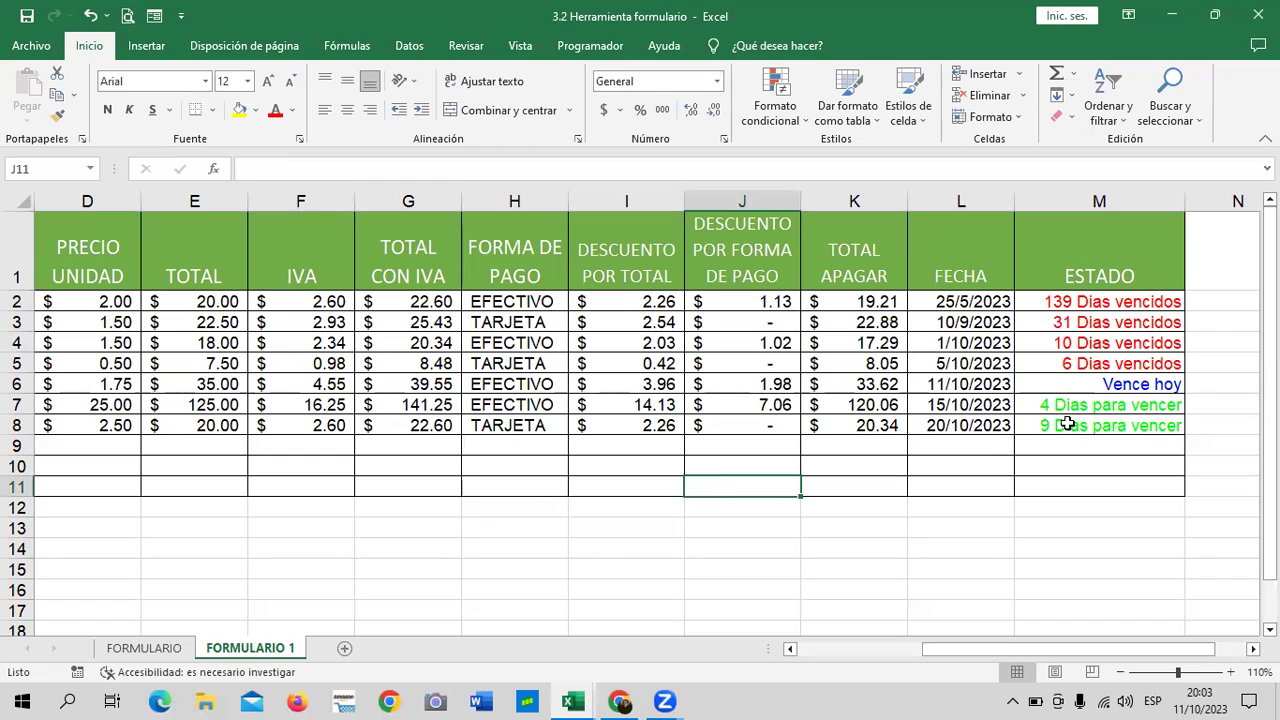
{"action": "left_click", "coordinate": [890, 485]}
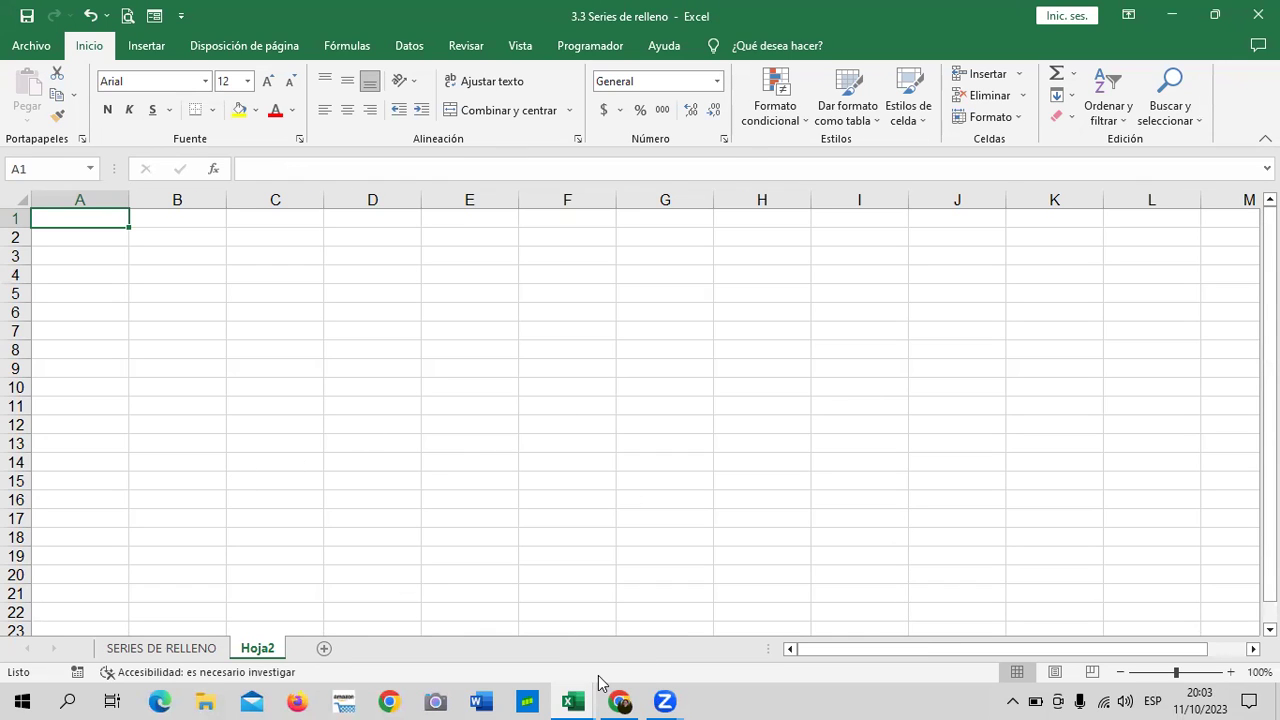
Switch to Chrome and read the 3.6 lesson objective and its Series de relleno table of fill series types.
{"action": "mouse_move", "coordinate": [618, 700]}
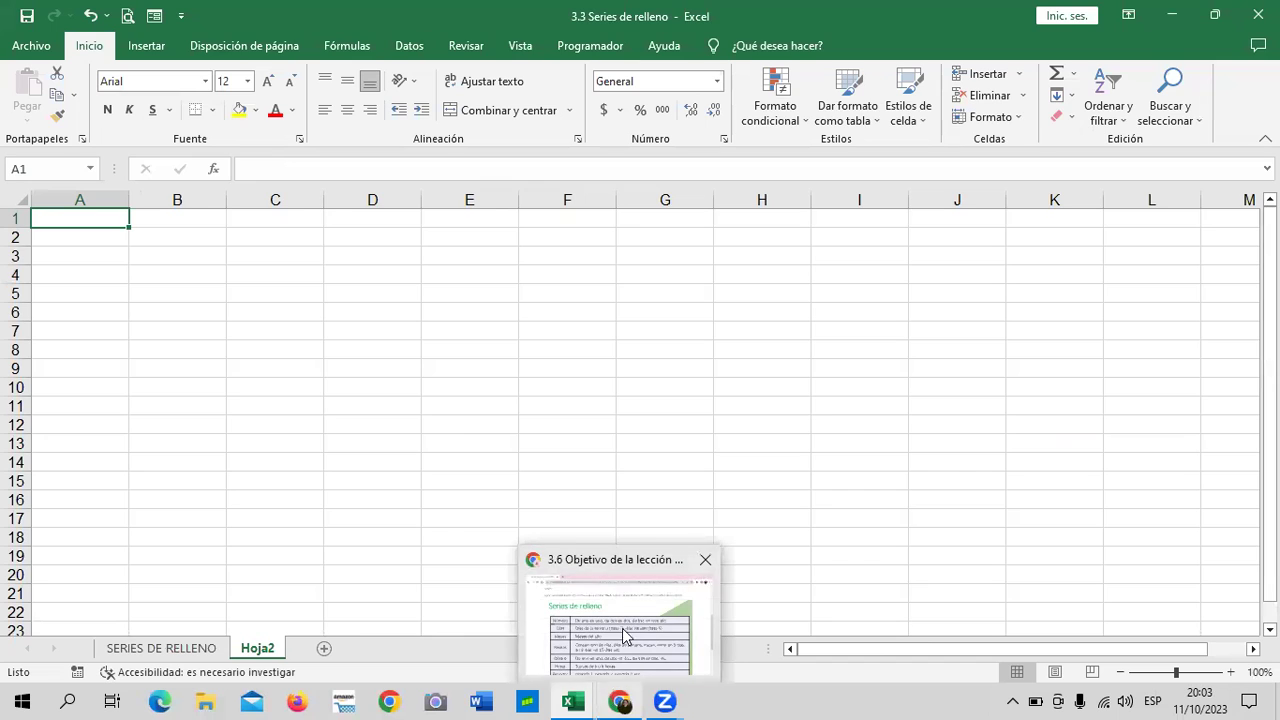
{"action": "left_click", "coordinate": [623, 635]}
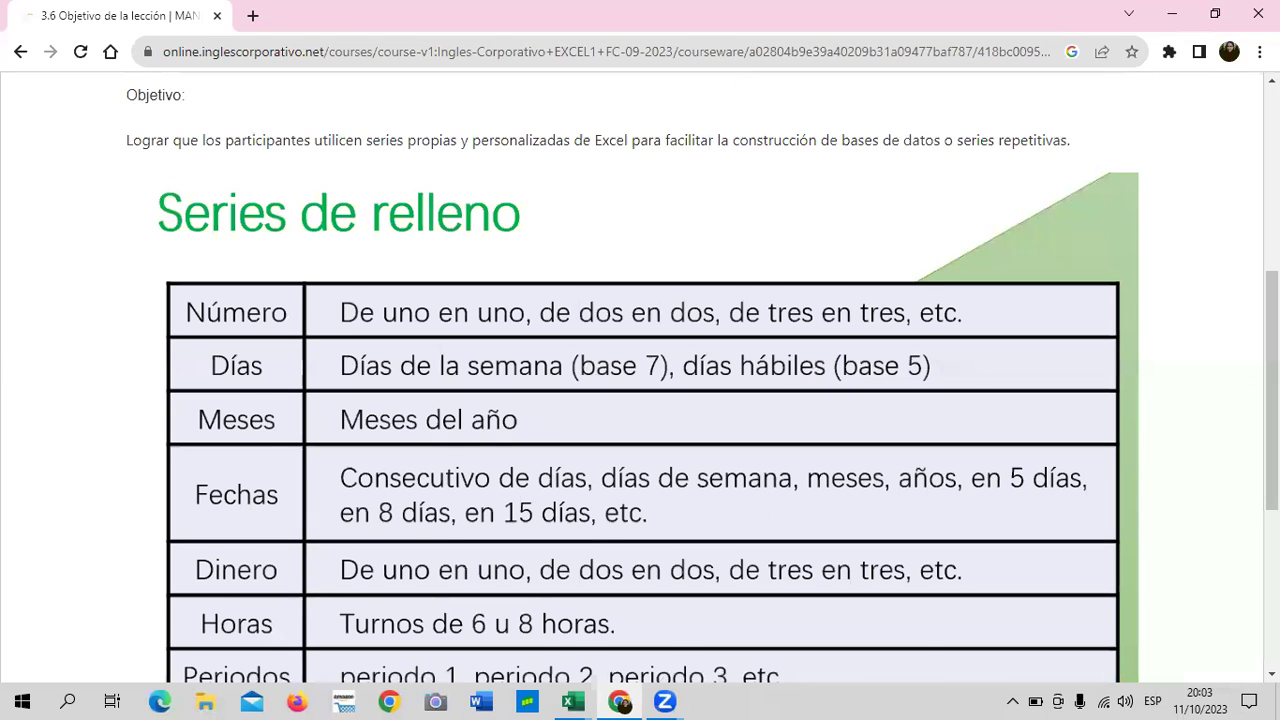
{"action": "scroll", "coordinate": [1237, 267], "scroll_direction": "up", "scroll_amount": 3}
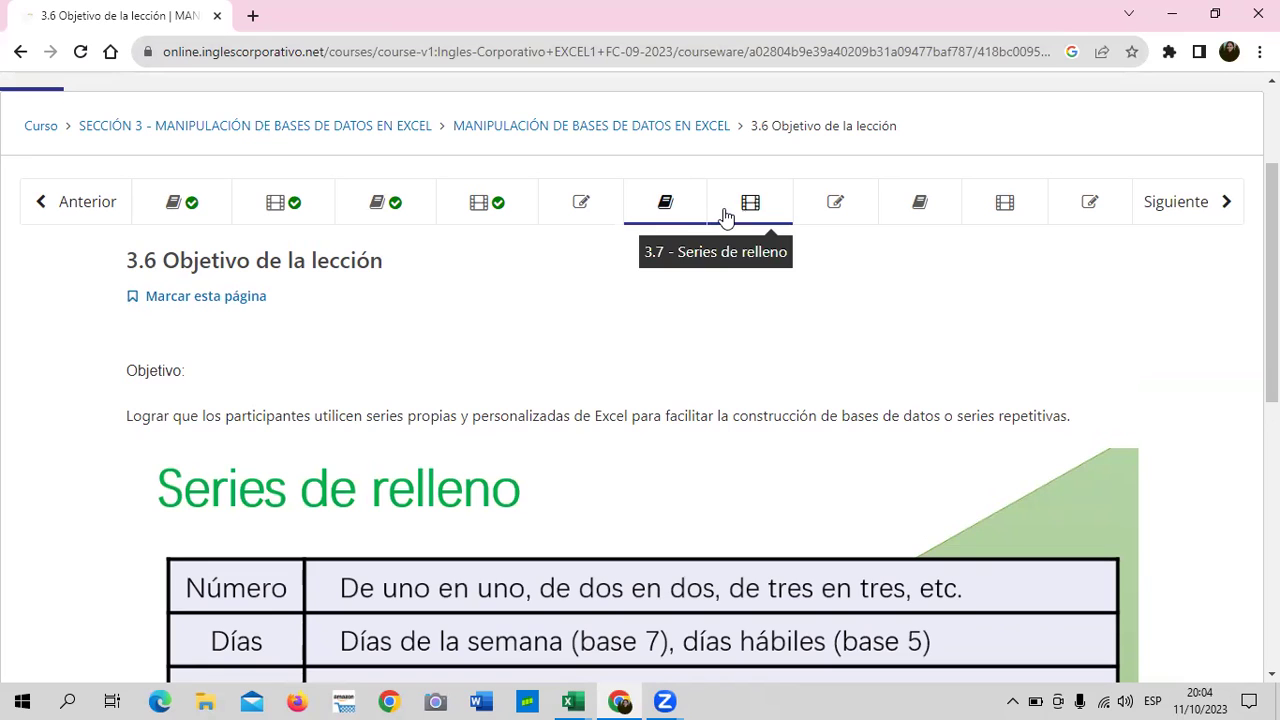
{"action": "scroll", "coordinate": [474, 403], "scroll_direction": "down", "scroll_amount": 1}
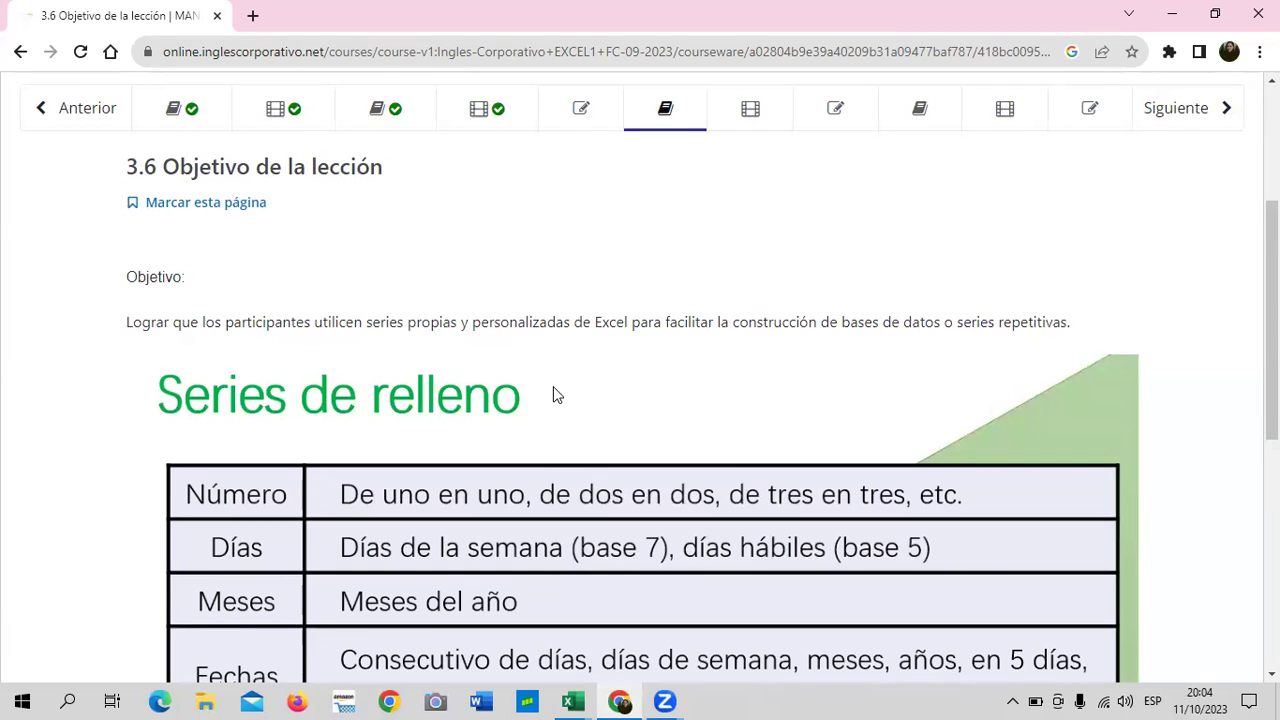
{"action": "scroll", "coordinate": [553, 387], "scroll_direction": "down", "scroll_amount": 1}
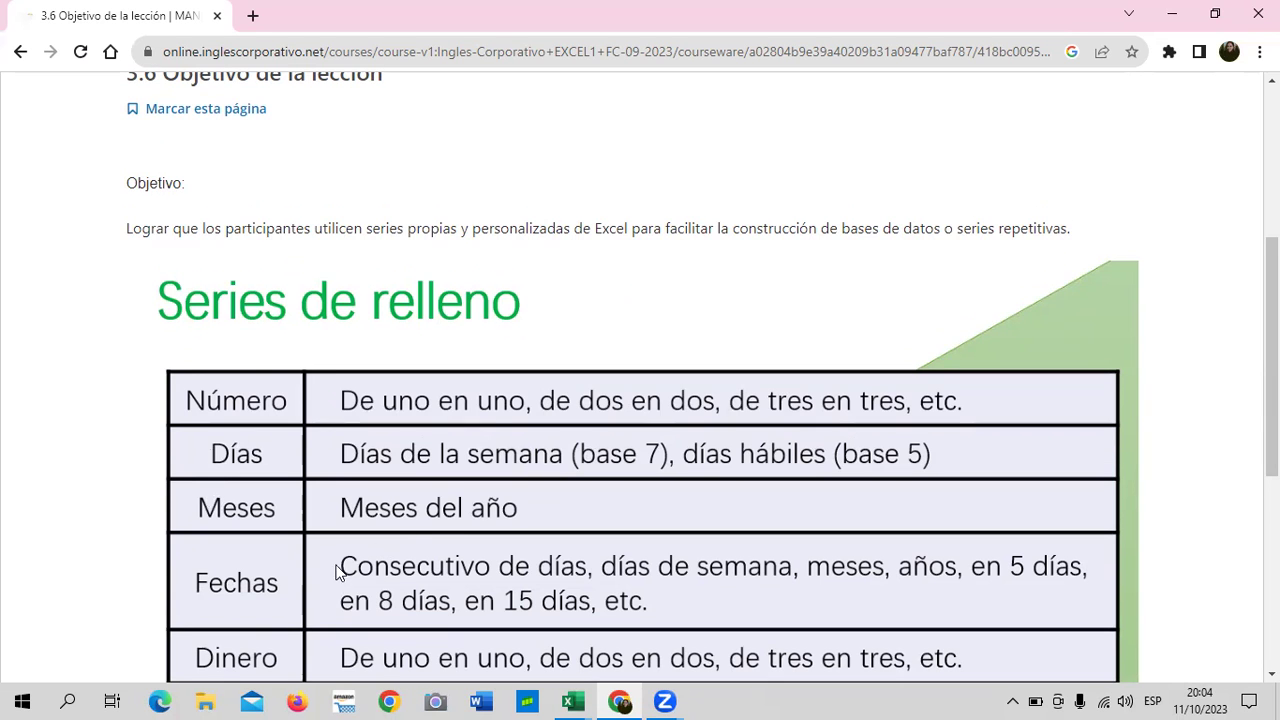
{"action": "scroll", "coordinate": [337, 569], "scroll_direction": "down", "scroll_amount": 2}
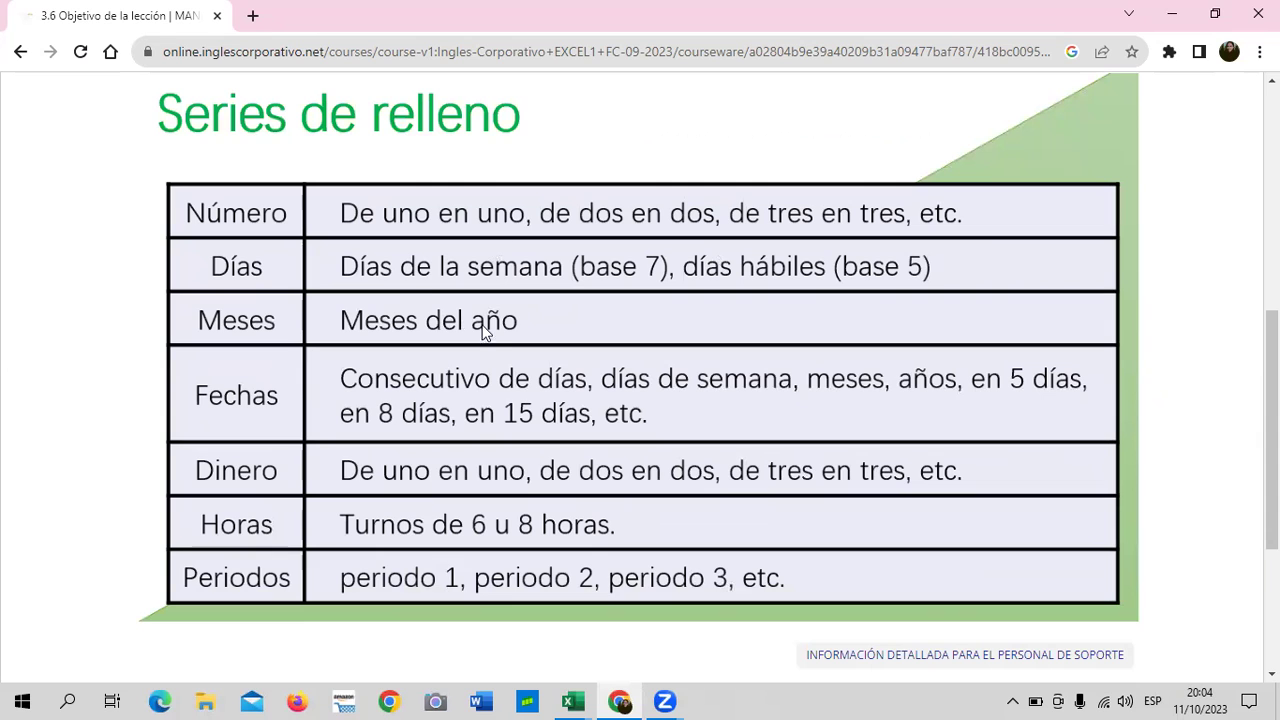
{"action": "scroll", "coordinate": [508, 357], "scroll_direction": "up", "scroll_amount": 1}
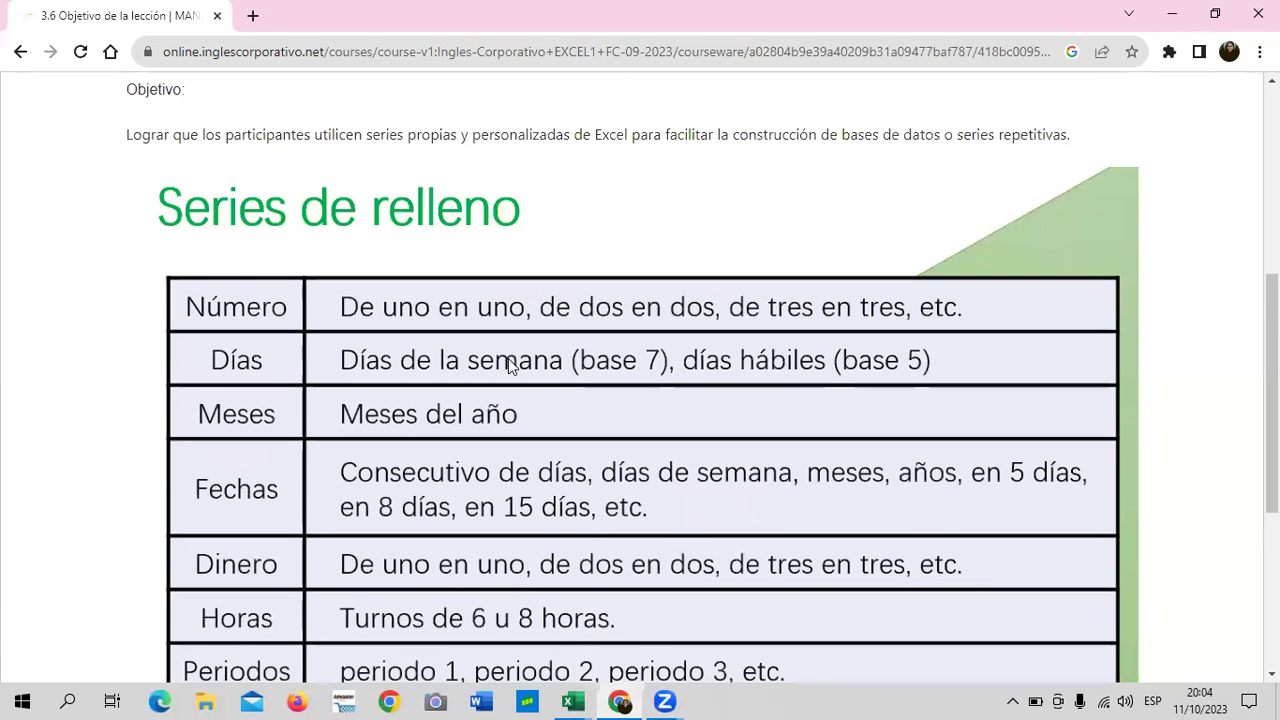
{"action": "scroll", "coordinate": [508, 365], "scroll_direction": "up", "scroll_amount": 1}
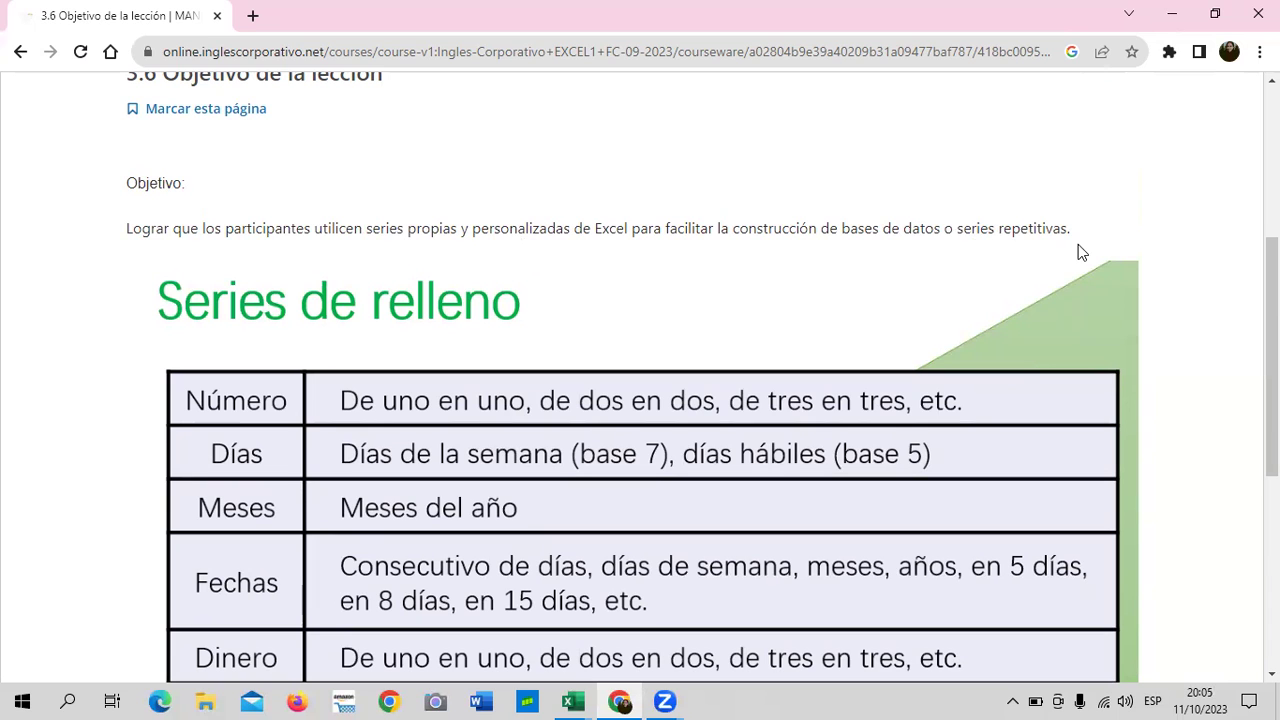
{"action": "scroll", "coordinate": [806, 385], "scroll_direction": "down", "scroll_amount": 3}
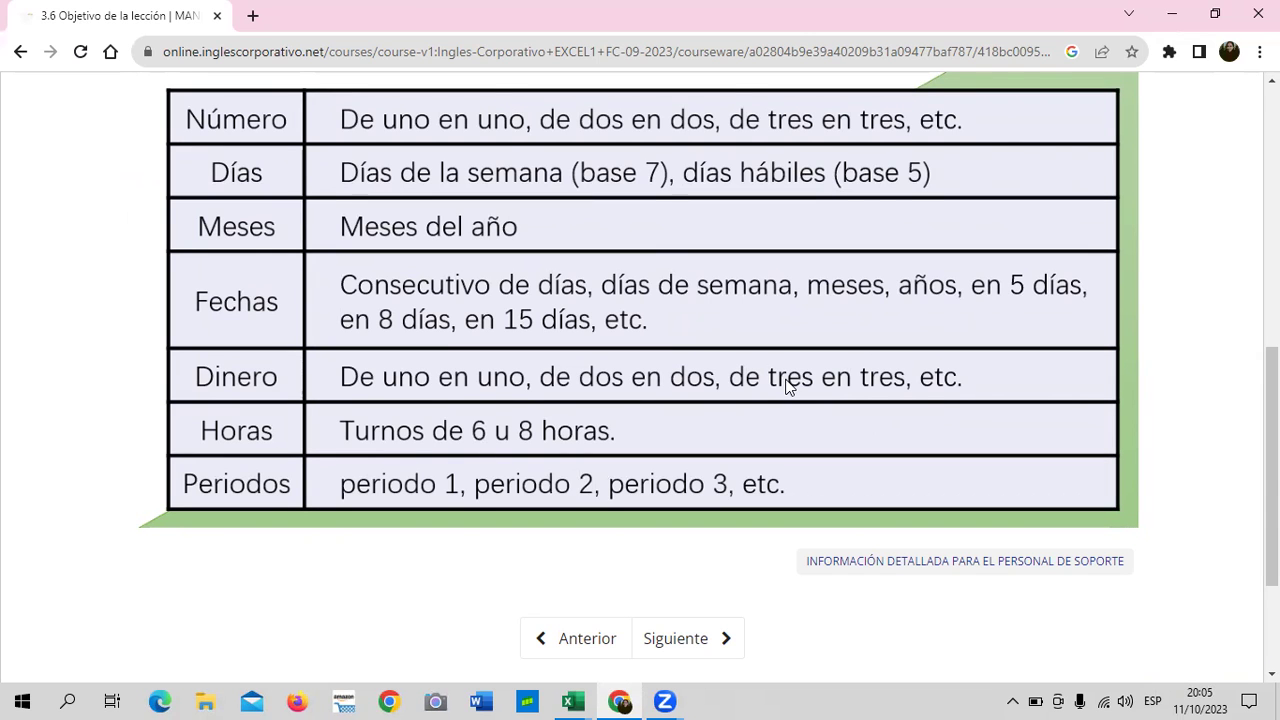
{"action": "scroll", "coordinate": [786, 386], "scroll_direction": "up", "scroll_amount": 4}
{"action": "scroll", "coordinate": [790, 400], "scroll_direction": "down", "scroll_amount": 3}
{"action": "scroll", "coordinate": [727, 565], "scroll_direction": "down", "scroll_amount": 2}
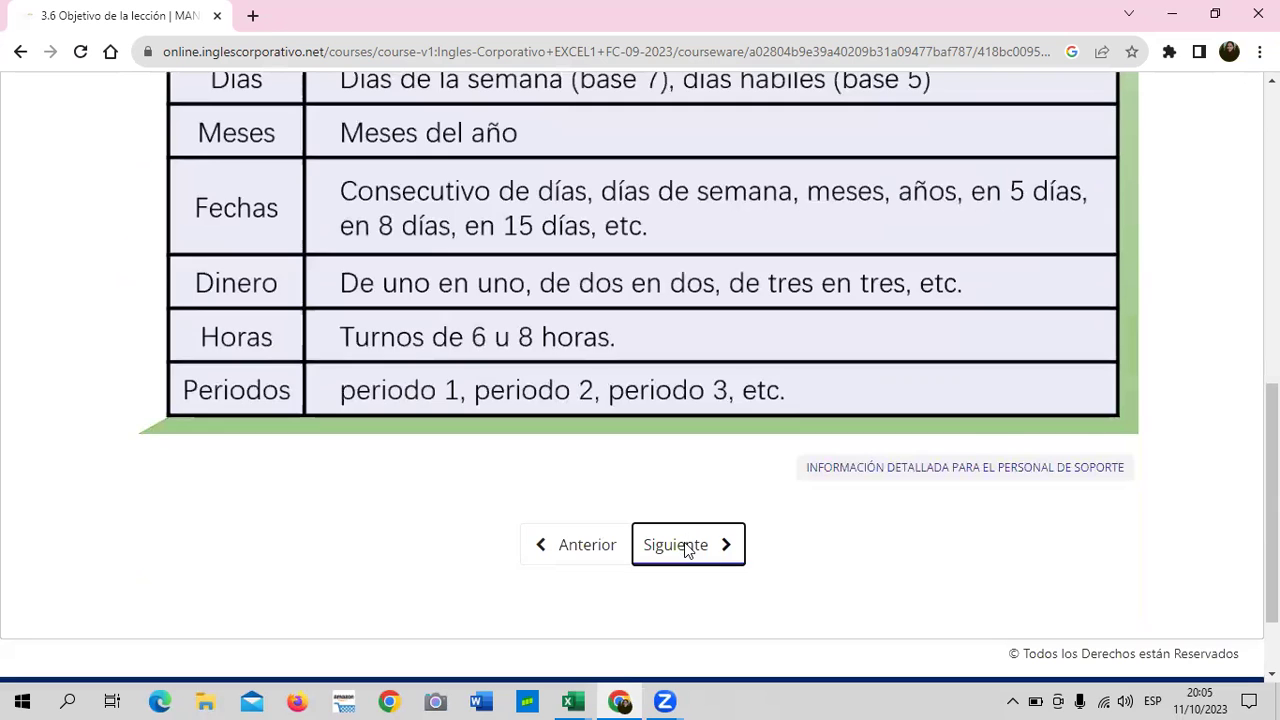
Go to the following lesson, 3.7 - Series de relleno, and view its video.
{"action": "left_click", "coordinate": [686, 548]}
{"action": "scroll", "coordinate": [700, 500], "scroll_direction": "down", "scroll_amount": 2}
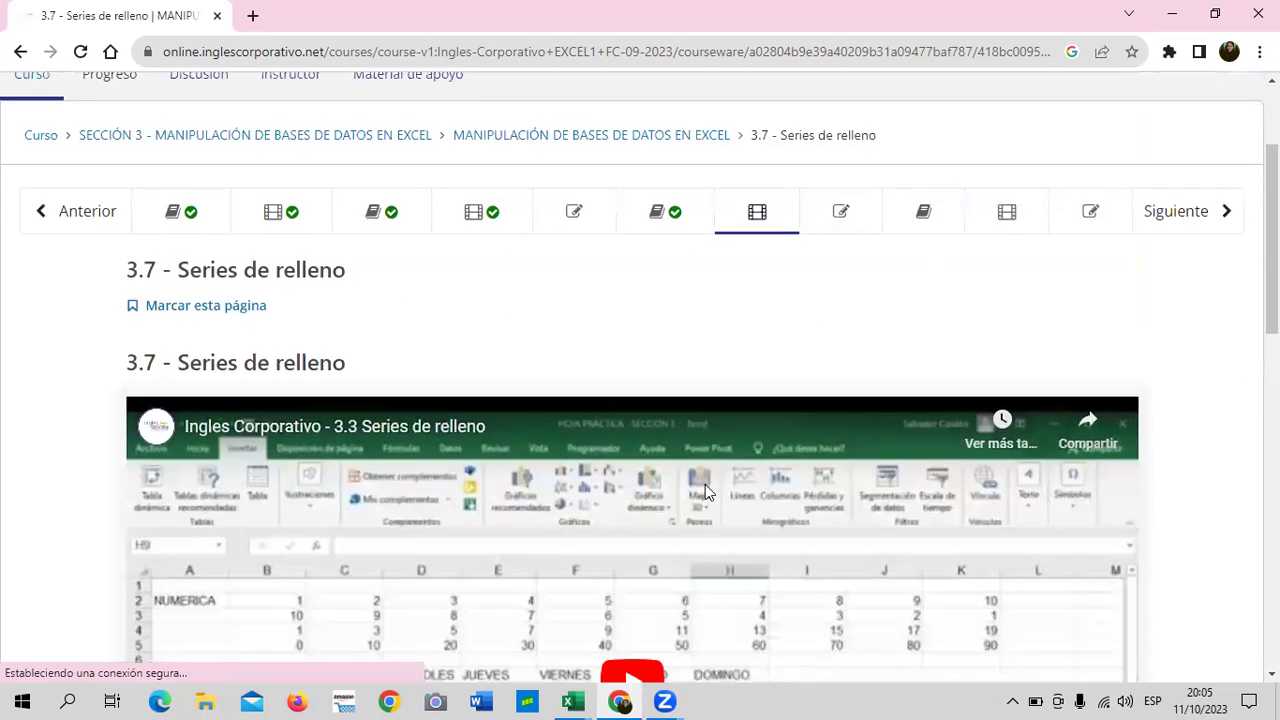
{"action": "scroll", "coordinate": [705, 484], "scroll_direction": "down", "scroll_amount": 3}
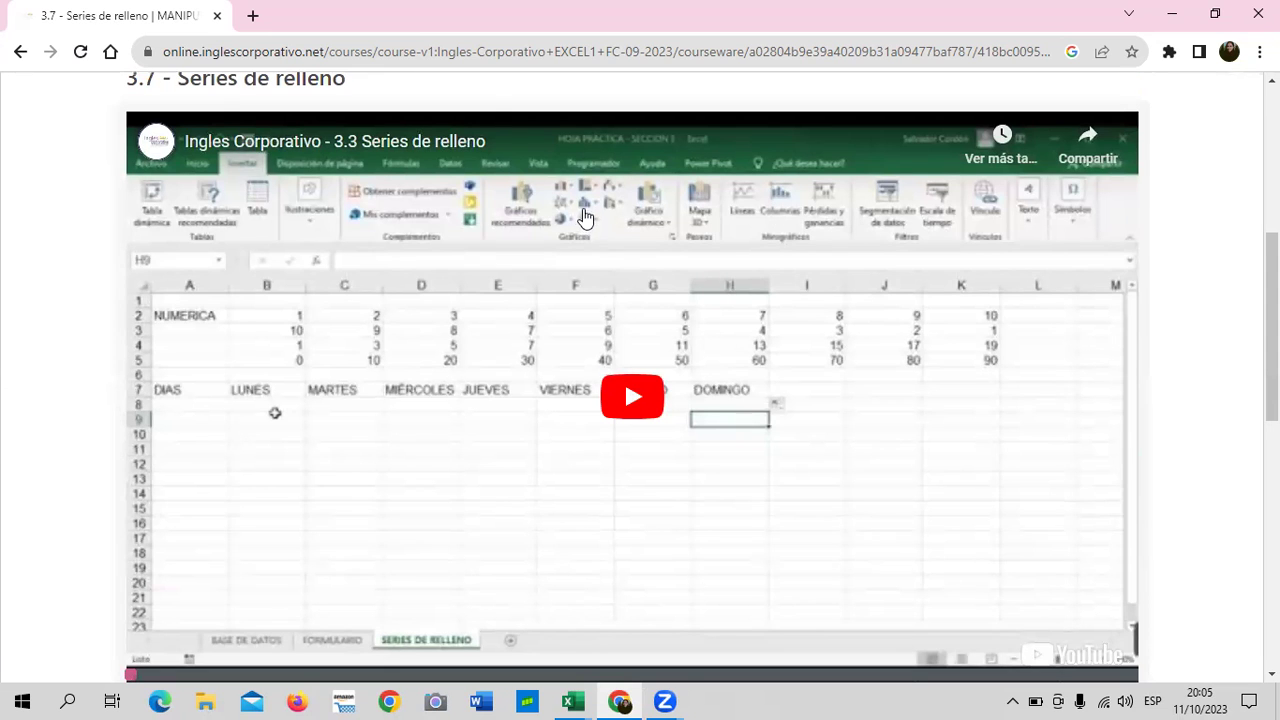
Switch to the 3.3 Series de relleno workbook in Excel and open the SERIES DE RELLENO sheet at its first rows.
{"action": "mouse_move", "coordinate": [570, 700]}
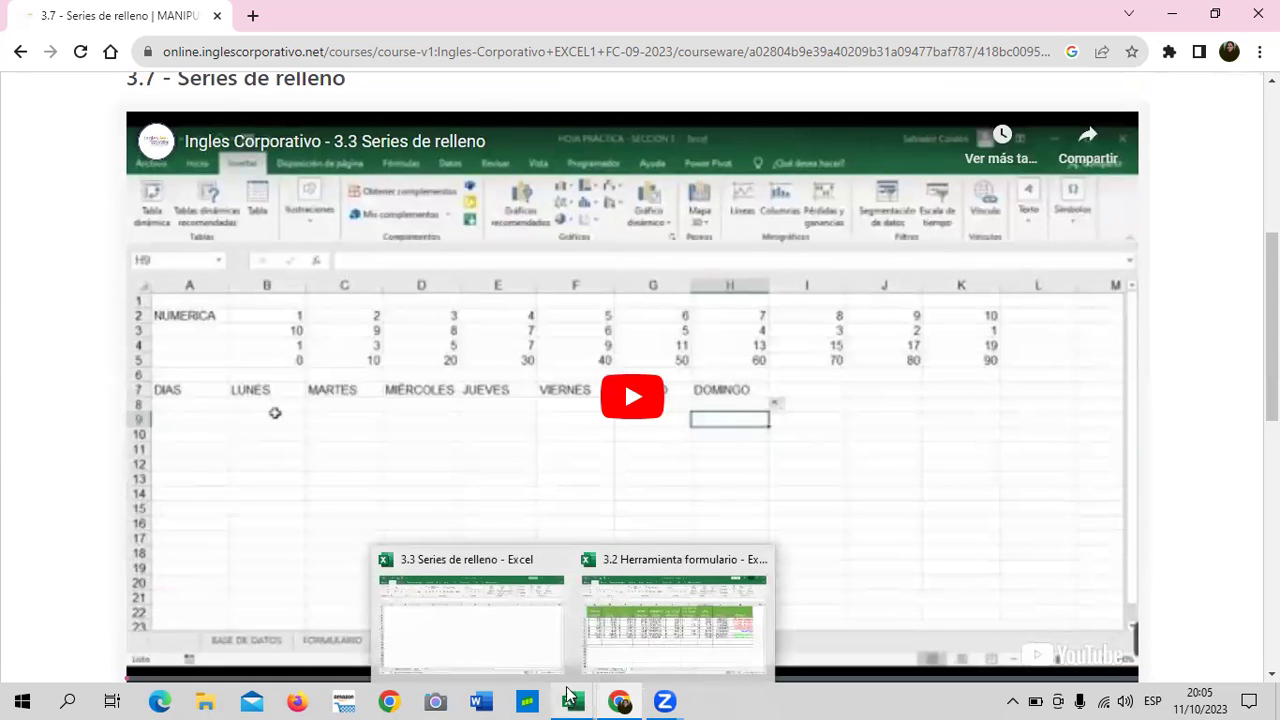
{"action": "left_click", "coordinate": [468, 632]}
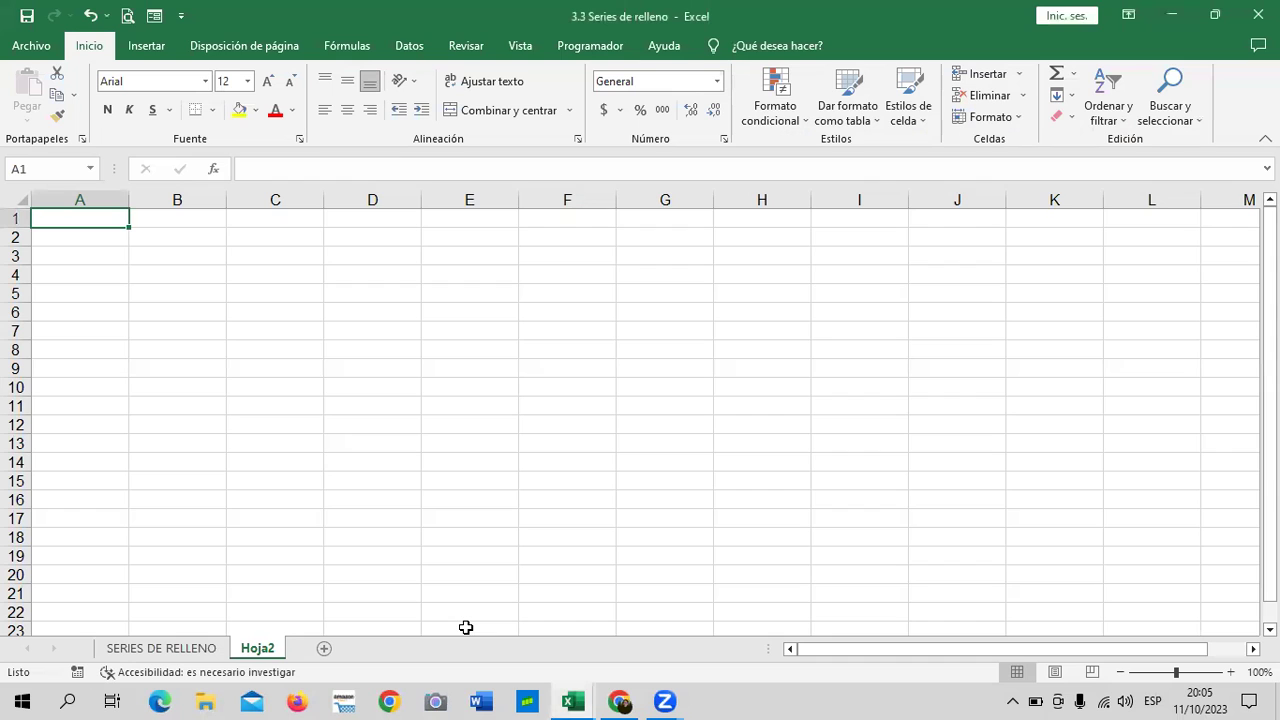
{"action": "left_click", "coordinate": [589, 402]}
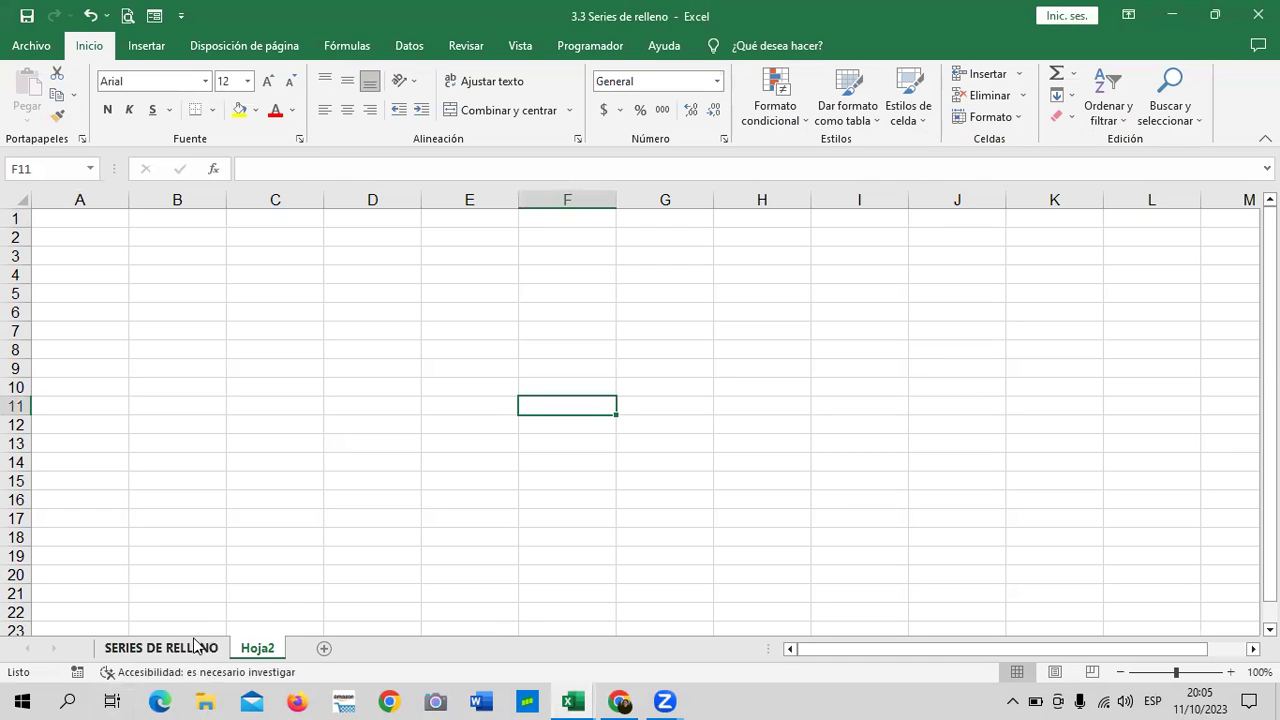
{"action": "left_click", "coordinate": [196, 647]}
{"action": "scroll", "coordinate": [543, 436], "scroll_direction": "up", "scroll_amount": 2}
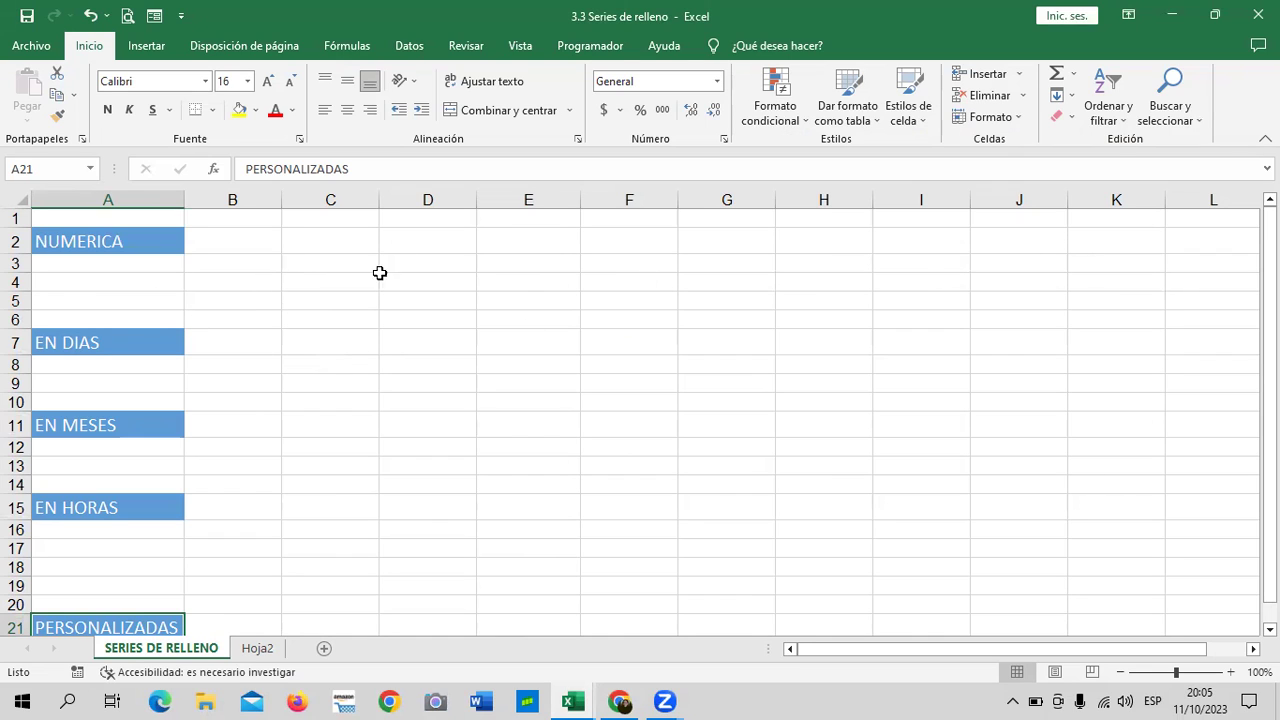
{"action": "left_click", "coordinate": [314, 248]}
{"action": "type", "text": "1"}
{"action": "key", "text": "Return"}
{"action": "type", "text": "2"}
{"action": "key", "text": "Return"}
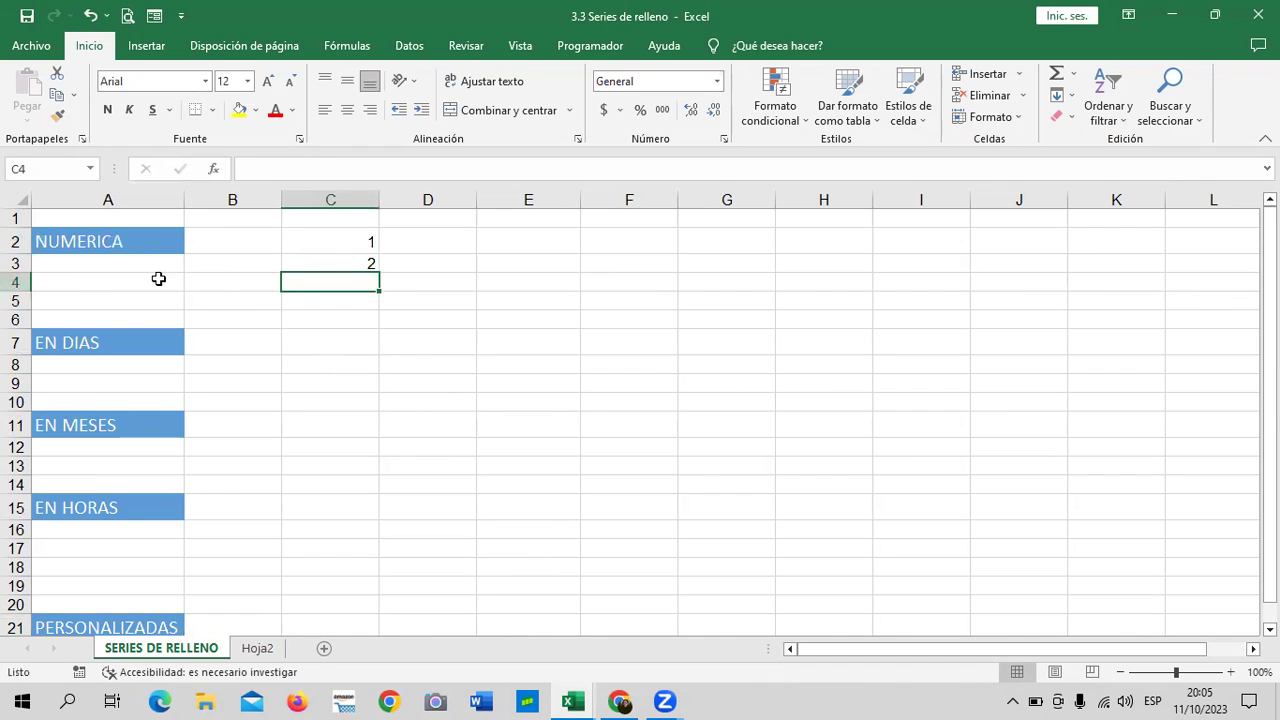
{"action": "left_click_drag", "start_coordinate": [331, 251], "coordinate": [332, 274]}
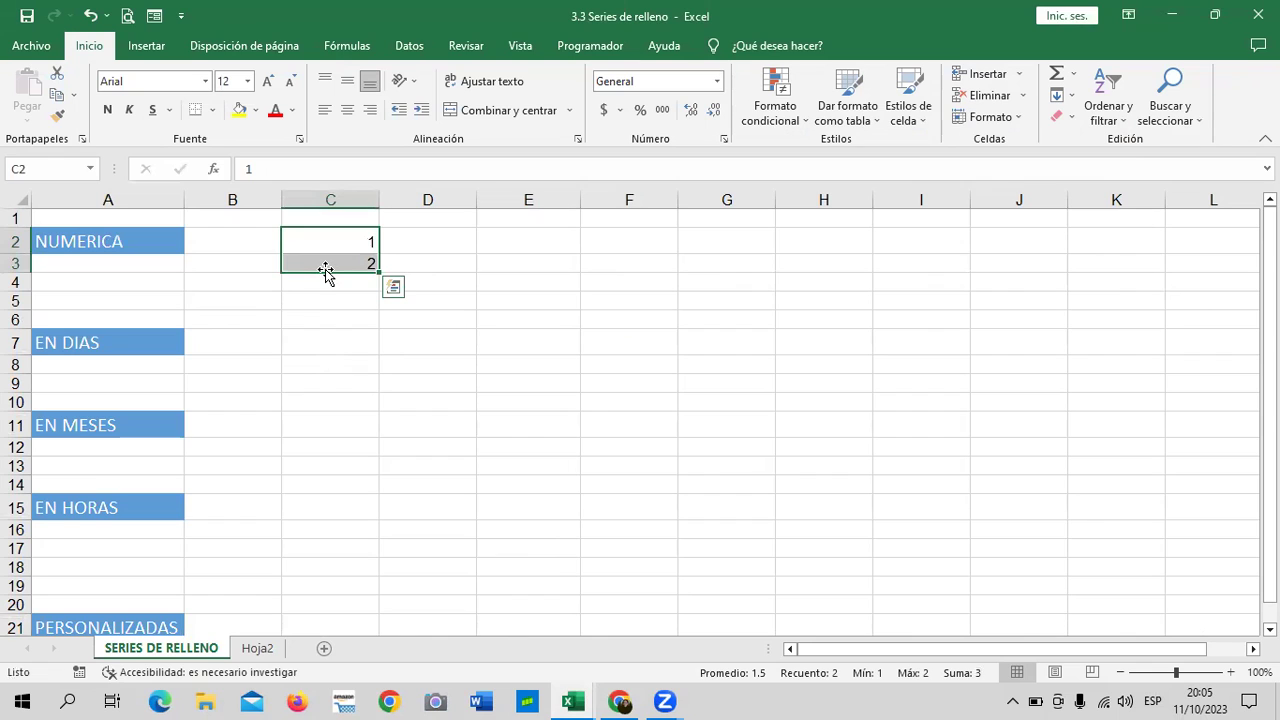
{"action": "key", "text": "Delete"}
Insert two blank rows above row 4 to enlarge the NUMERICA section.
{"action": "left_click", "coordinate": [518, 348]}
{"action": "mouse_move", "coordinate": [7, 285]}
{"action": "left_mouse_down"}
{"action": "mouse_move", "coordinate": [11, 317]}
{"action": "mouse_move", "coordinate": [8, 300]}
{"action": "left_mouse_up"}
{"action": "right_click", "coordinate": [12, 284]}
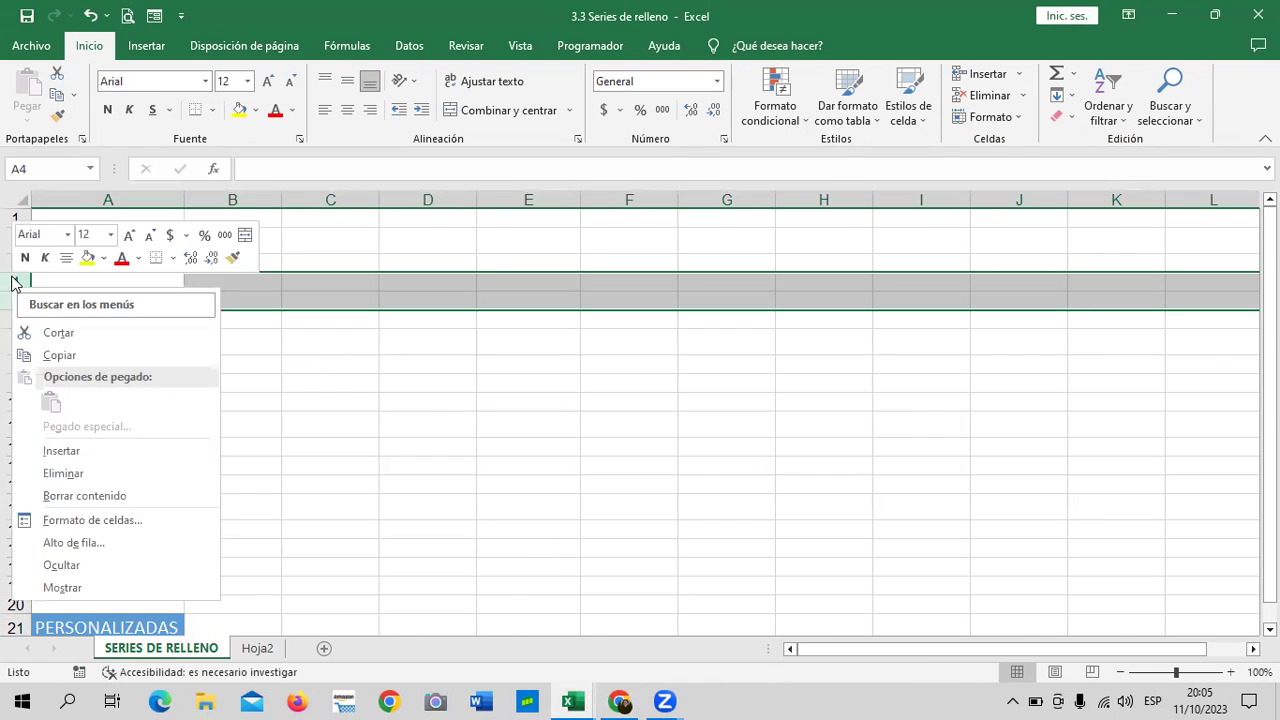
{"action": "left_click", "coordinate": [110, 451]}
{"action": "left_click", "coordinate": [411, 405]}
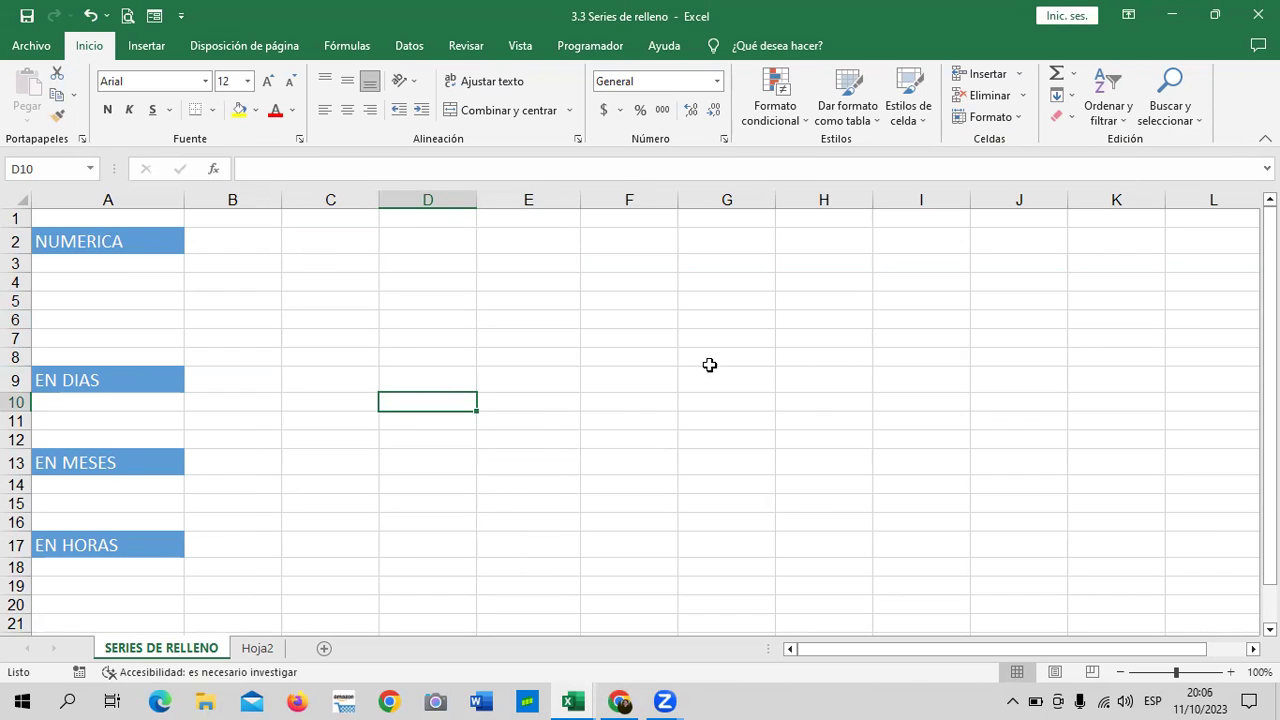
Enter 1 in cell B2 as the starting value of the NUMERICA series.
{"action": "left_click", "coordinate": [258, 287]}
{"action": "left_click", "coordinate": [258, 247]}
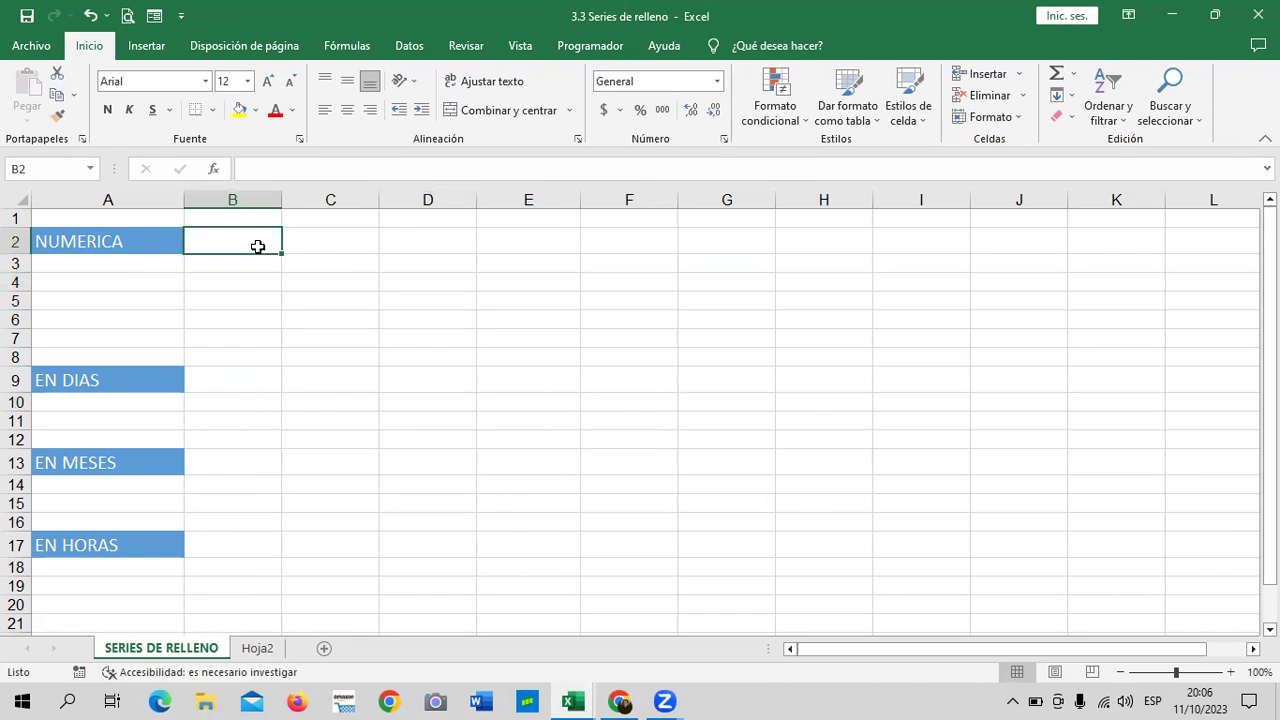
{"action": "type", "text": "1"}
{"action": "key", "text": "Tab"}
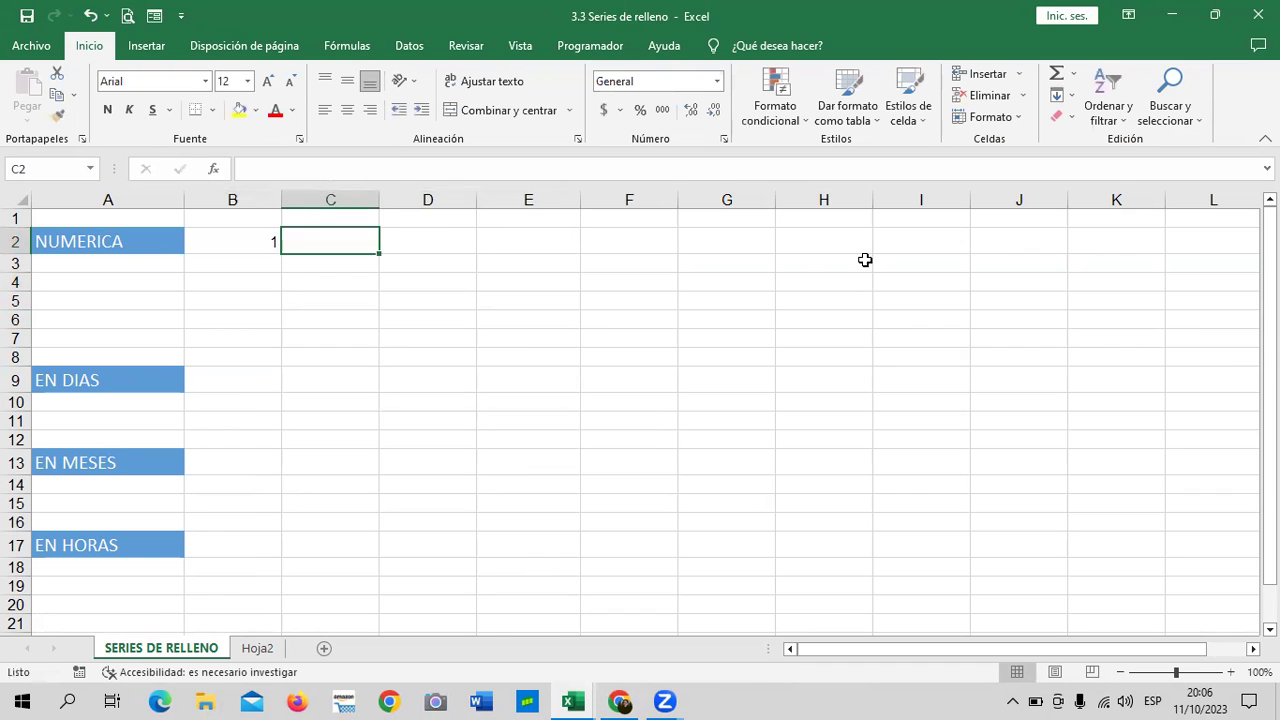
{"action": "key", "text": "Down"}
{"action": "left_click", "coordinate": [745, 422]}
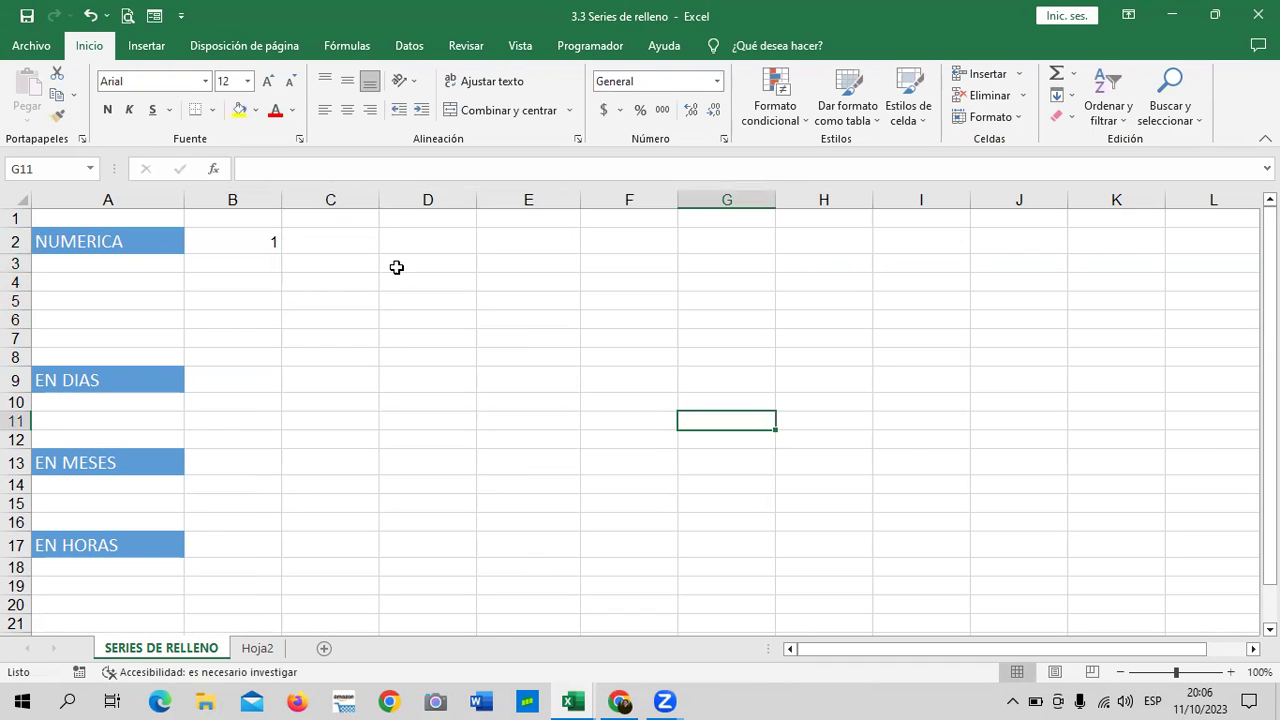
Enter 2 in cell C2 and extend the series from B2:C2 across to K2.
{"action": "left_click", "coordinate": [329, 240]}
{"action": "type", "text": "2"}
{"action": "key", "text": "Return"}
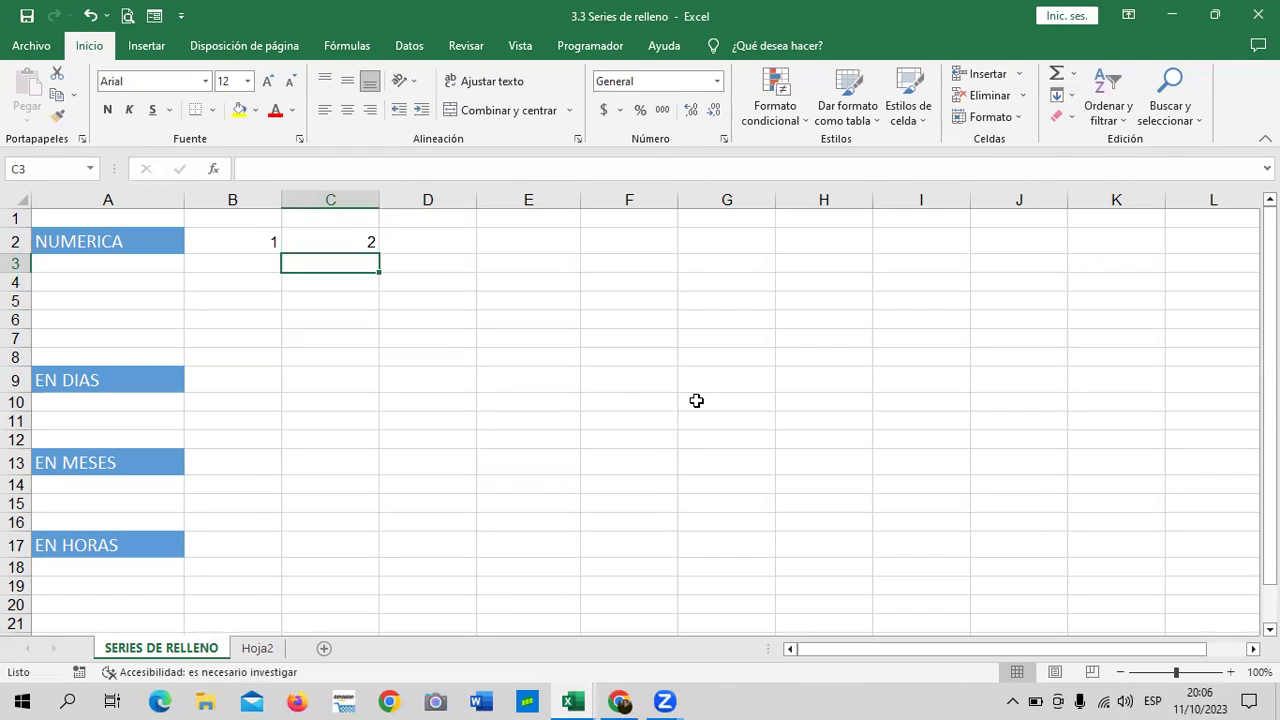
{"action": "left_click_drag", "start_coordinate": [234, 243], "coordinate": [349, 257]}
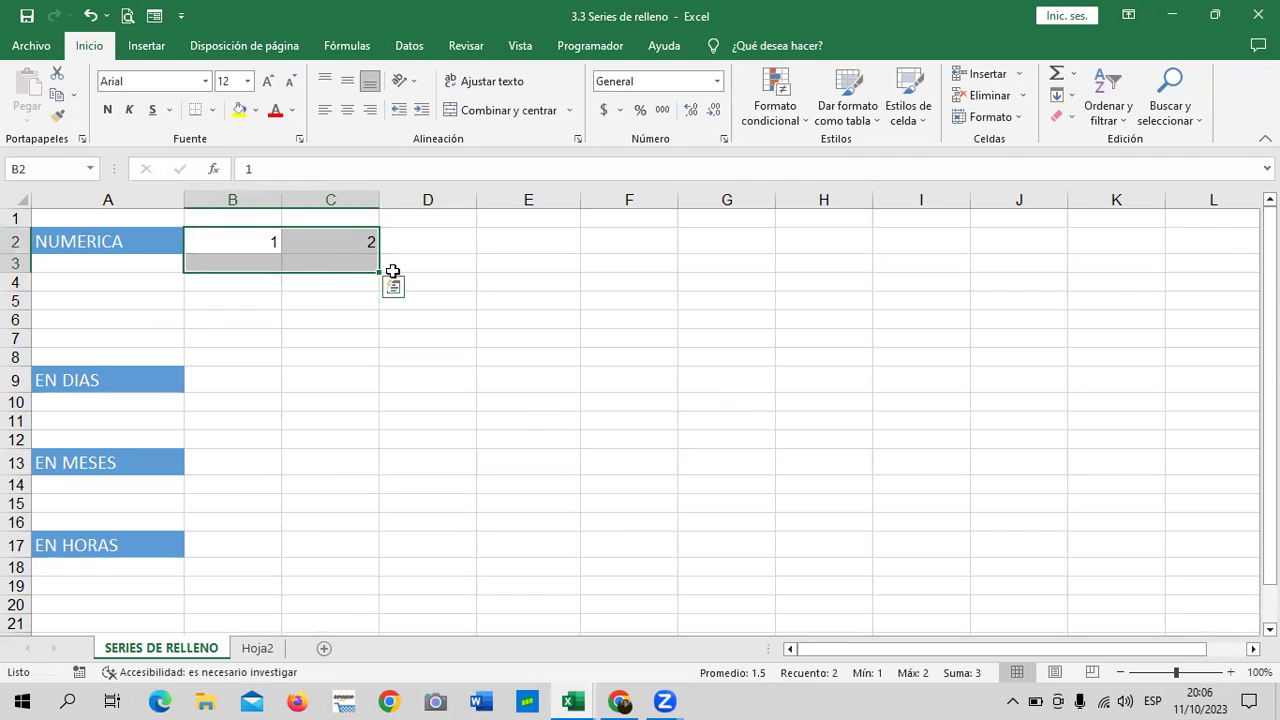
{"action": "left_click", "coordinate": [491, 265]}
{"action": "left_click_drag", "start_coordinate": [265, 246], "coordinate": [323, 248]}
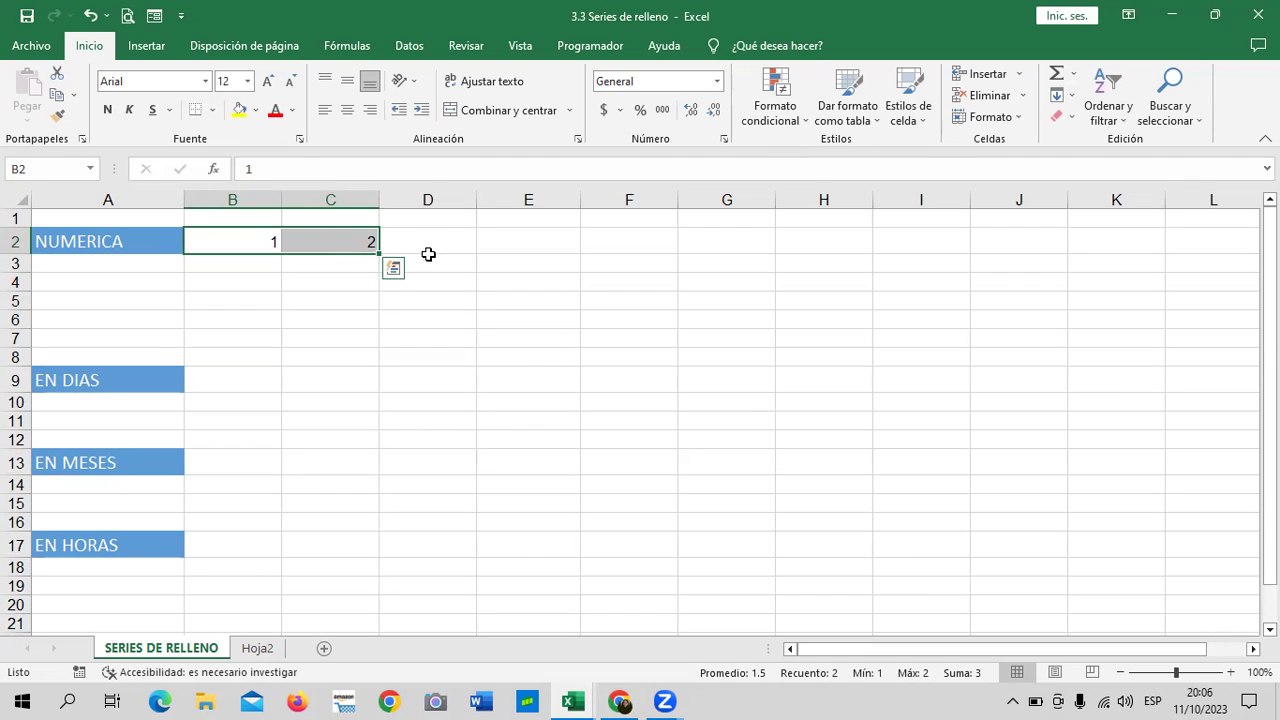
{"action": "left_click_drag", "start_coordinate": [380, 254], "coordinate": [1151, 240]}
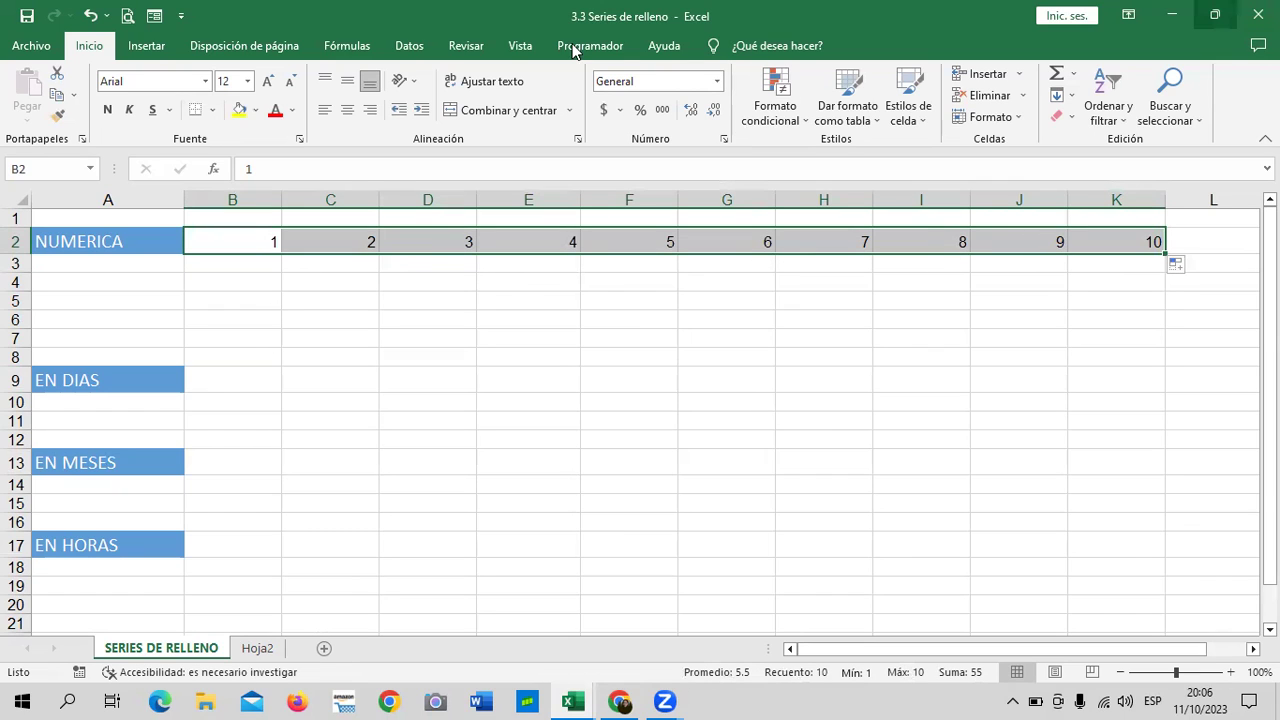
{"action": "left_click", "coordinate": [646, 360]}
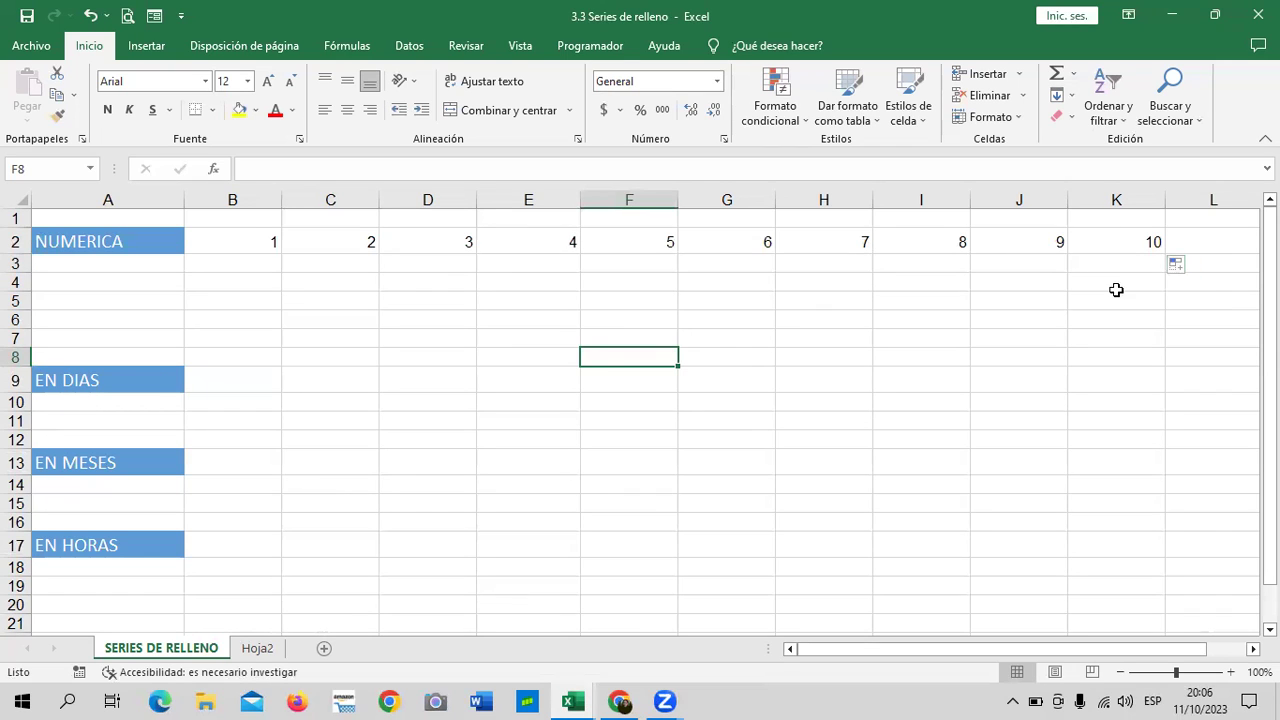
Enter 1 in cell B3 and fill it across the row to K3.
{"action": "left_click", "coordinate": [1116, 289]}
{"action": "left_click", "coordinate": [214, 262]}
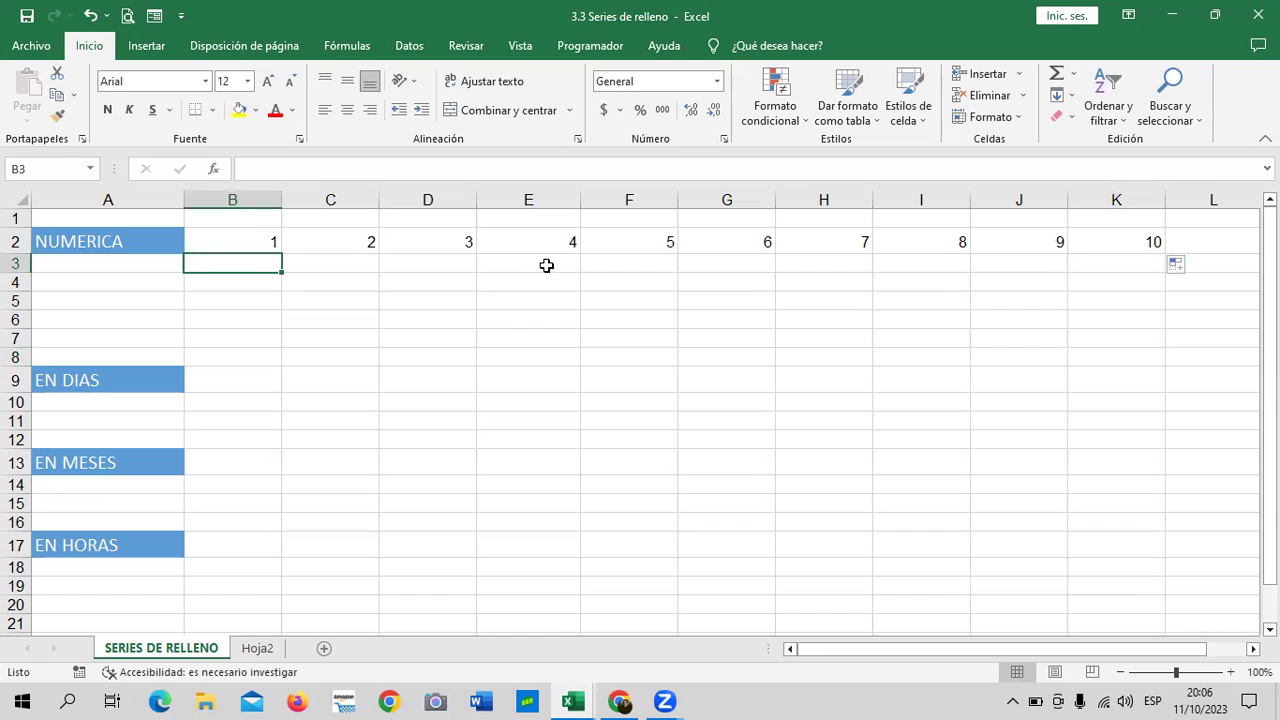
{"action": "type", "text": "1"}
{"action": "key", "text": "Tab"}
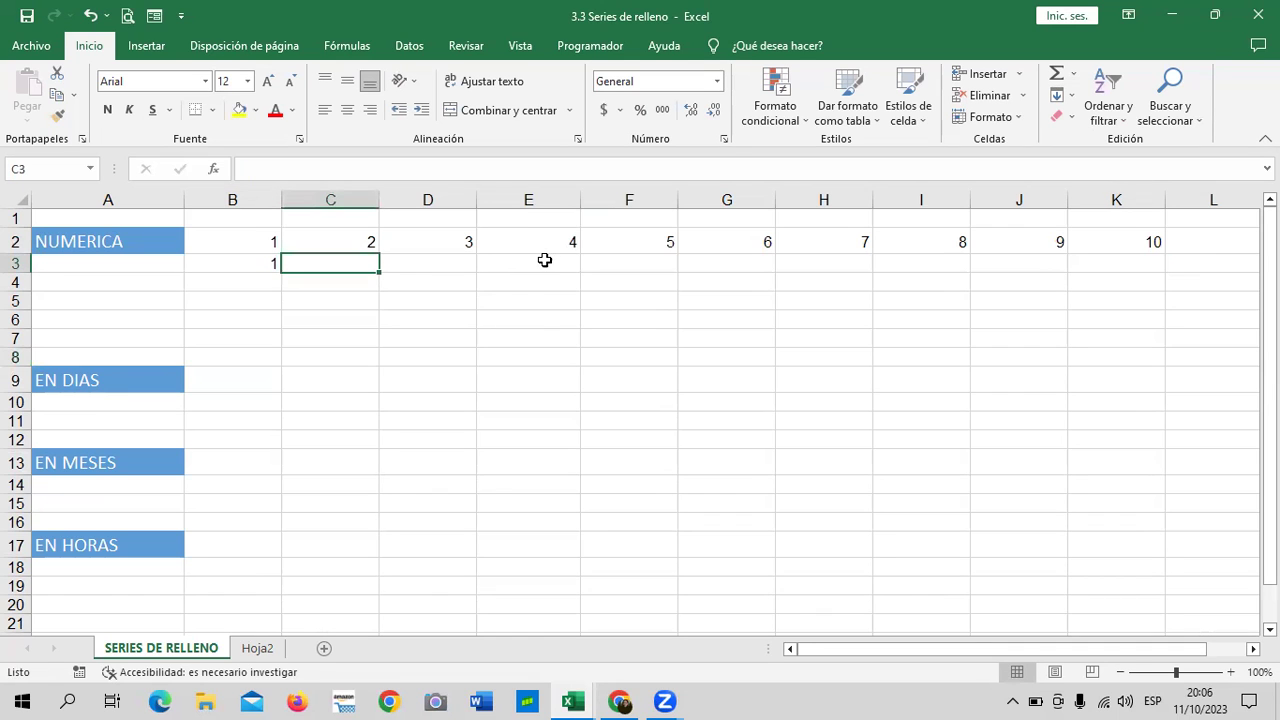
{"action": "left_click", "coordinate": [211, 262]}
{"action": "left_click_drag", "start_coordinate": [284, 276], "coordinate": [1152, 272]}
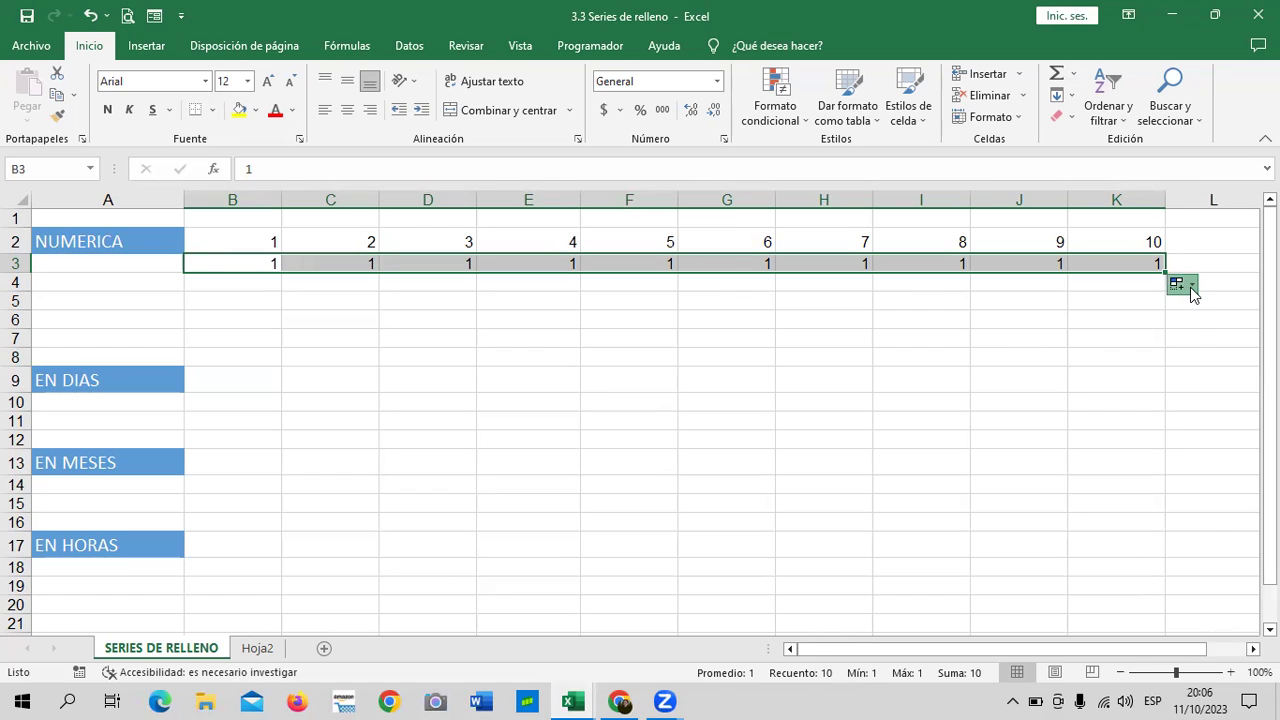
Change the autofill option for B3:K3 from copied cells to Serie de relleno.
{"action": "left_click", "coordinate": [1189, 287]}
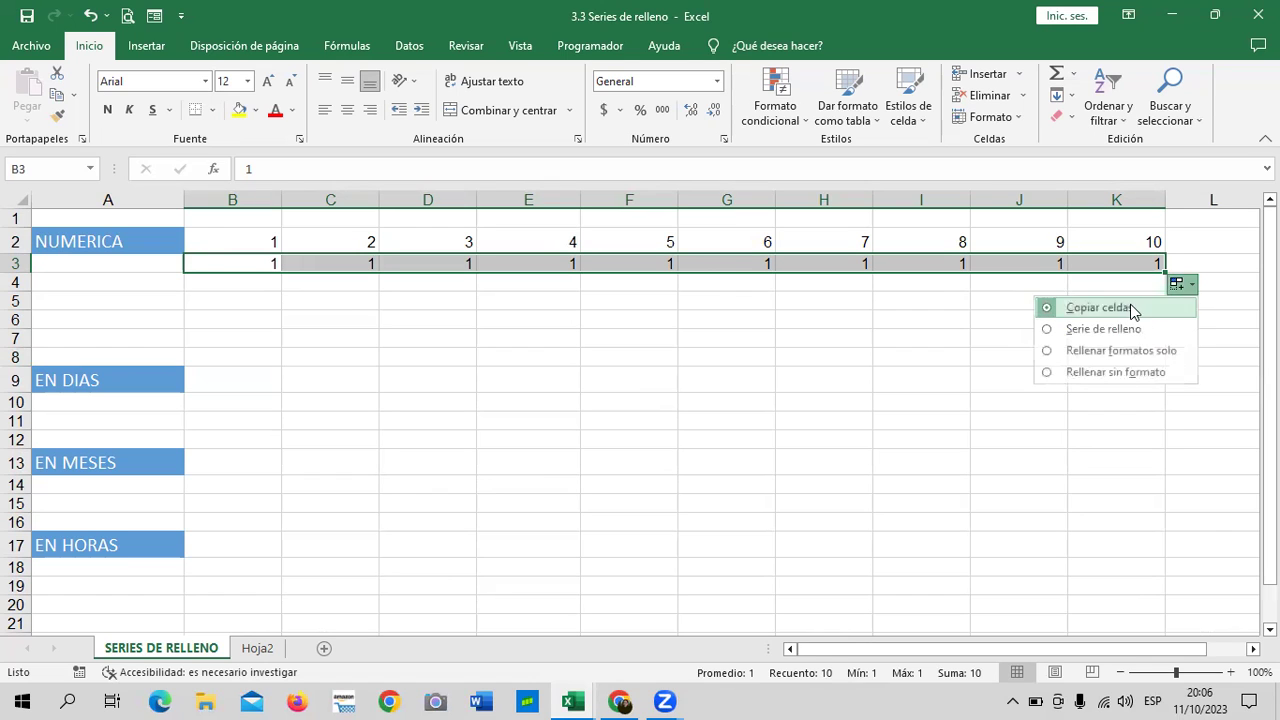
{"action": "left_click", "coordinate": [1078, 329]}
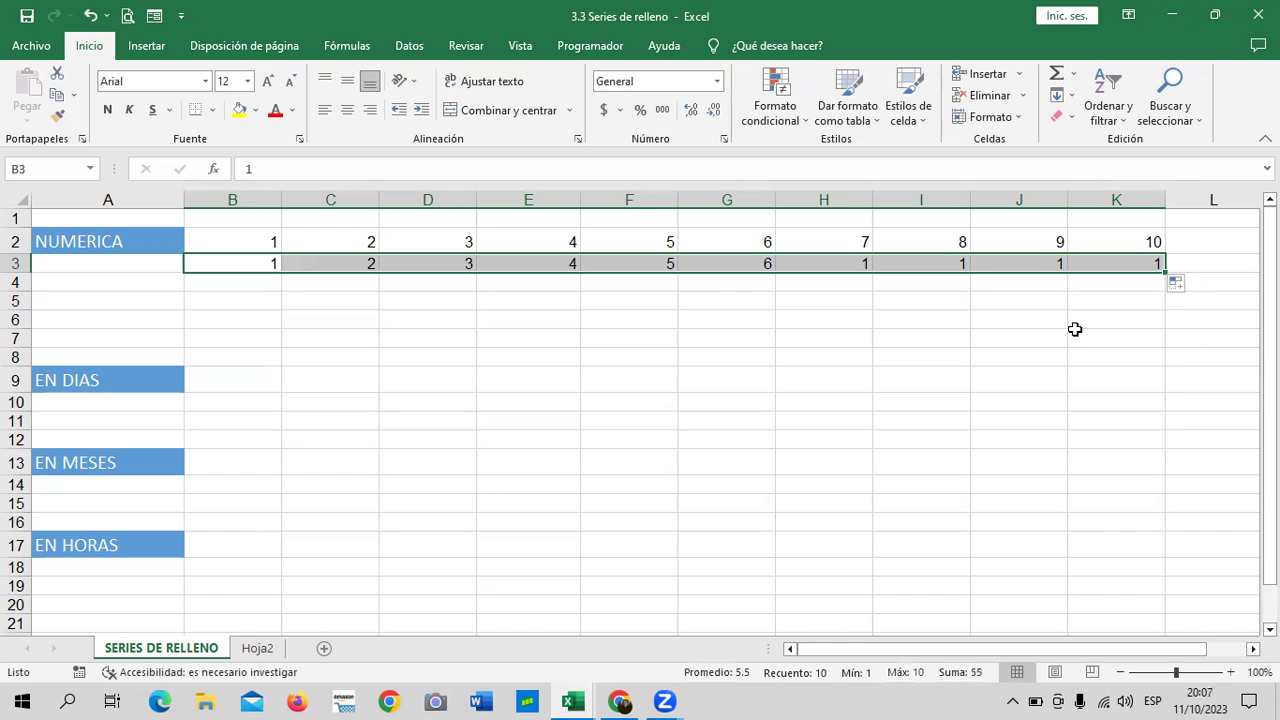
{"action": "left_click", "coordinate": [811, 386]}
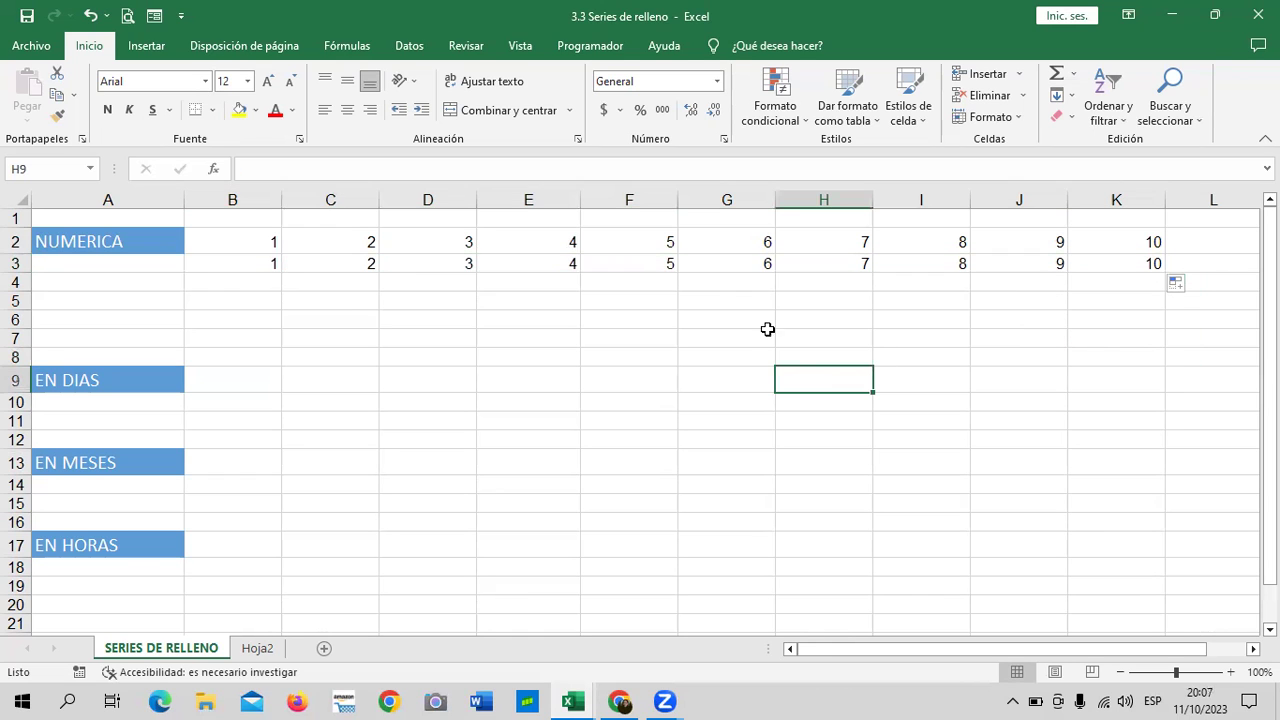
Clear the contents of cells B3 to K3.
{"action": "left_click", "coordinate": [236, 268]}
{"action": "left_click_drag", "start_coordinate": [438, 281], "coordinate": [1143, 266]}
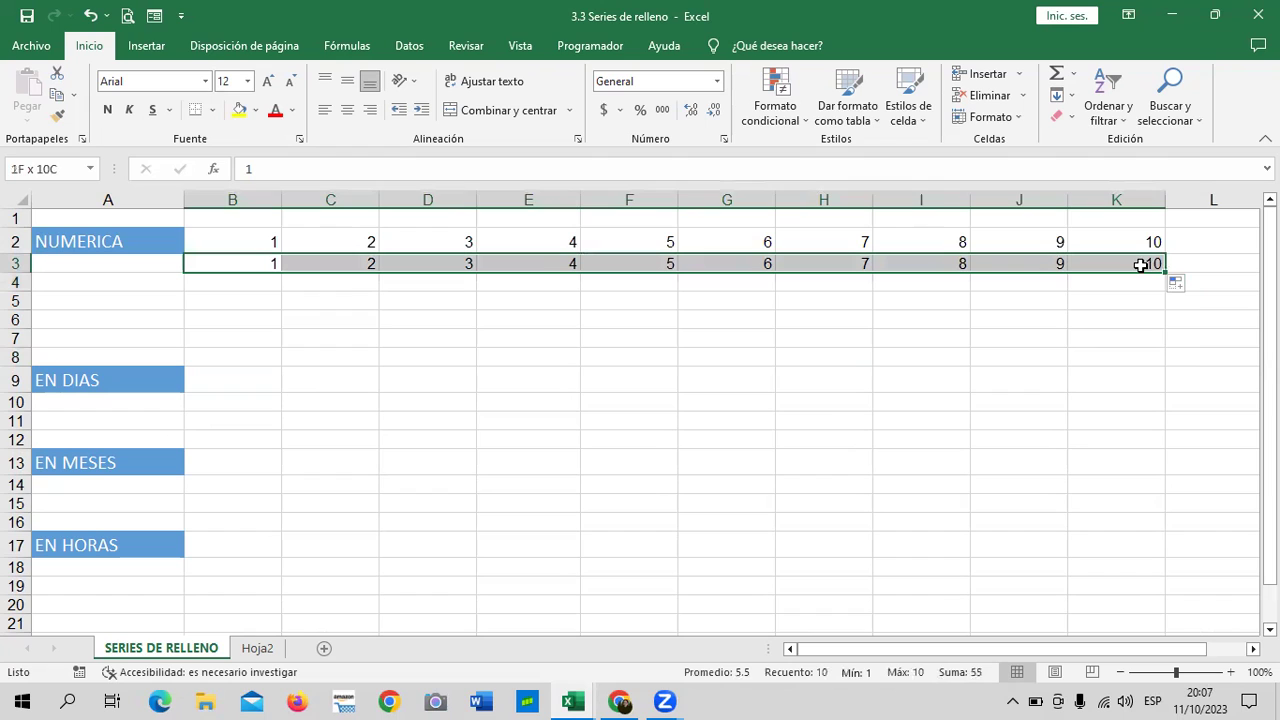
{"action": "key", "text": "Delete"}
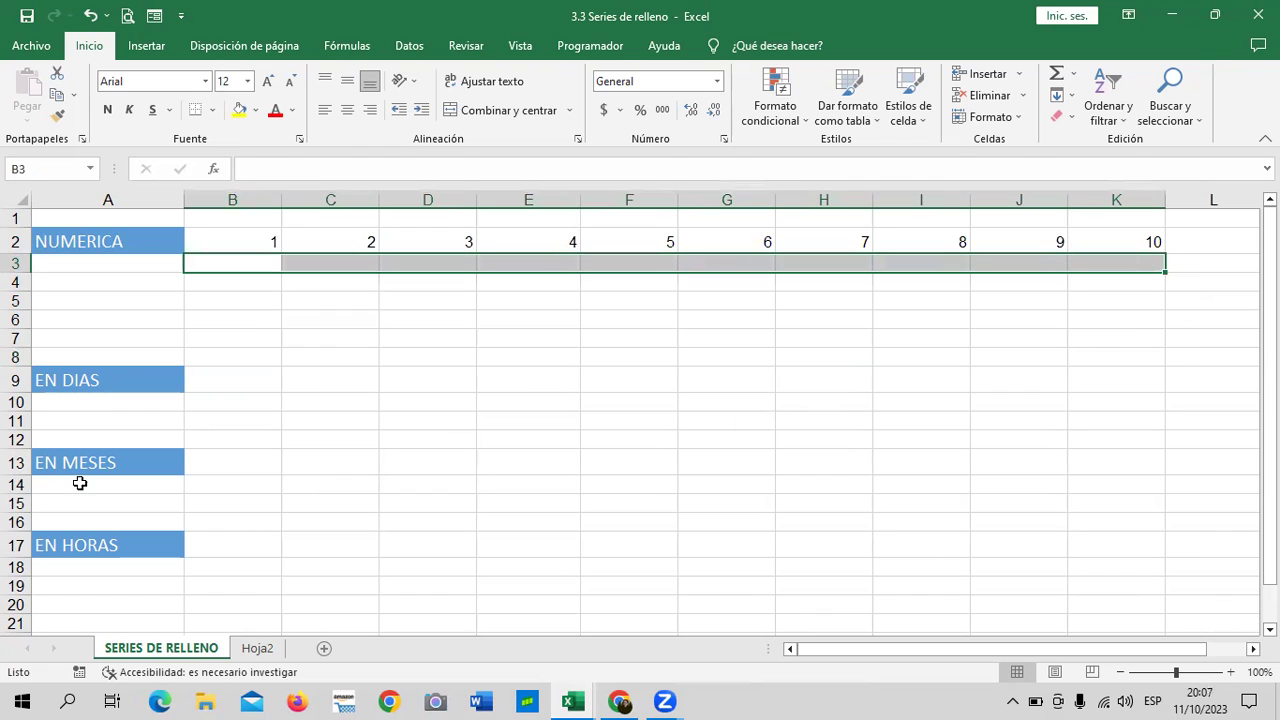
{"action": "left_click", "coordinate": [438, 520]}
Enter 0, 5 and 10 in cells B3, C3 and D3 as a five-step sequence.
{"action": "left_click", "coordinate": [274, 270]}
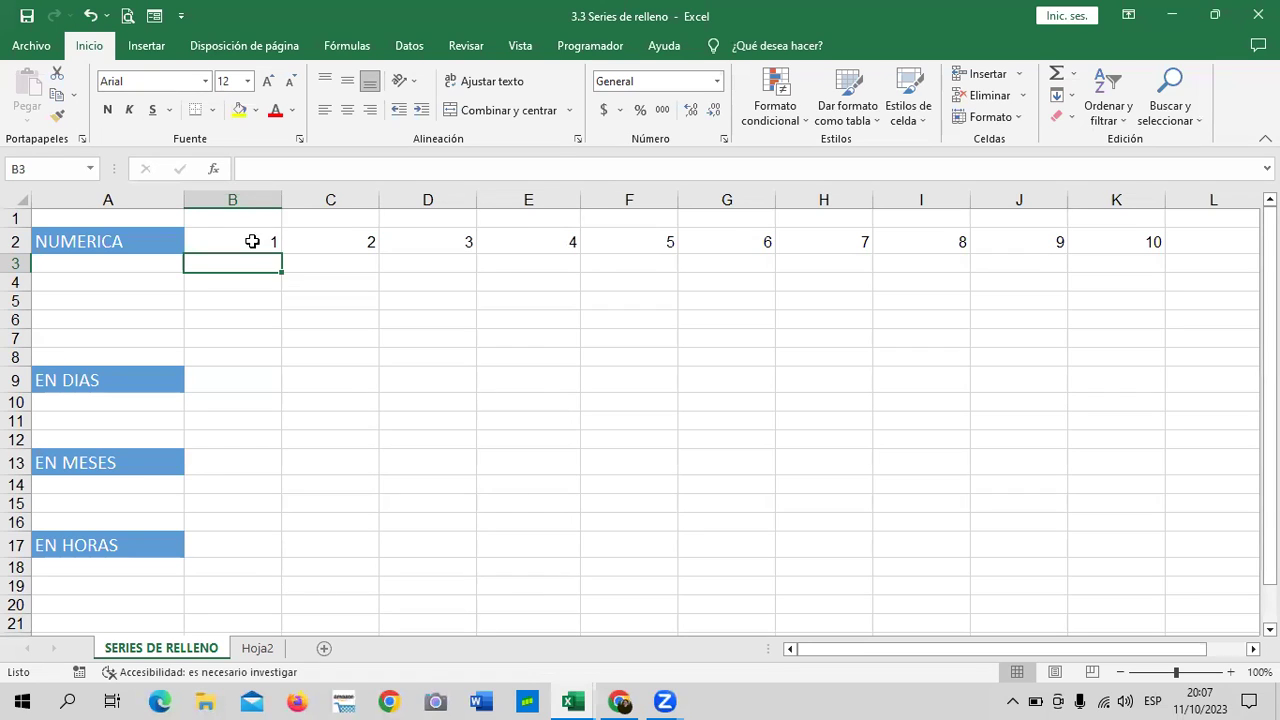
{"action": "left_click", "coordinate": [252, 241]}
{"action": "left_click", "coordinate": [271, 267]}
{"action": "type", "text": "0"}
{"action": "key", "text": "Tab"}
{"action": "type", "text": "5"}
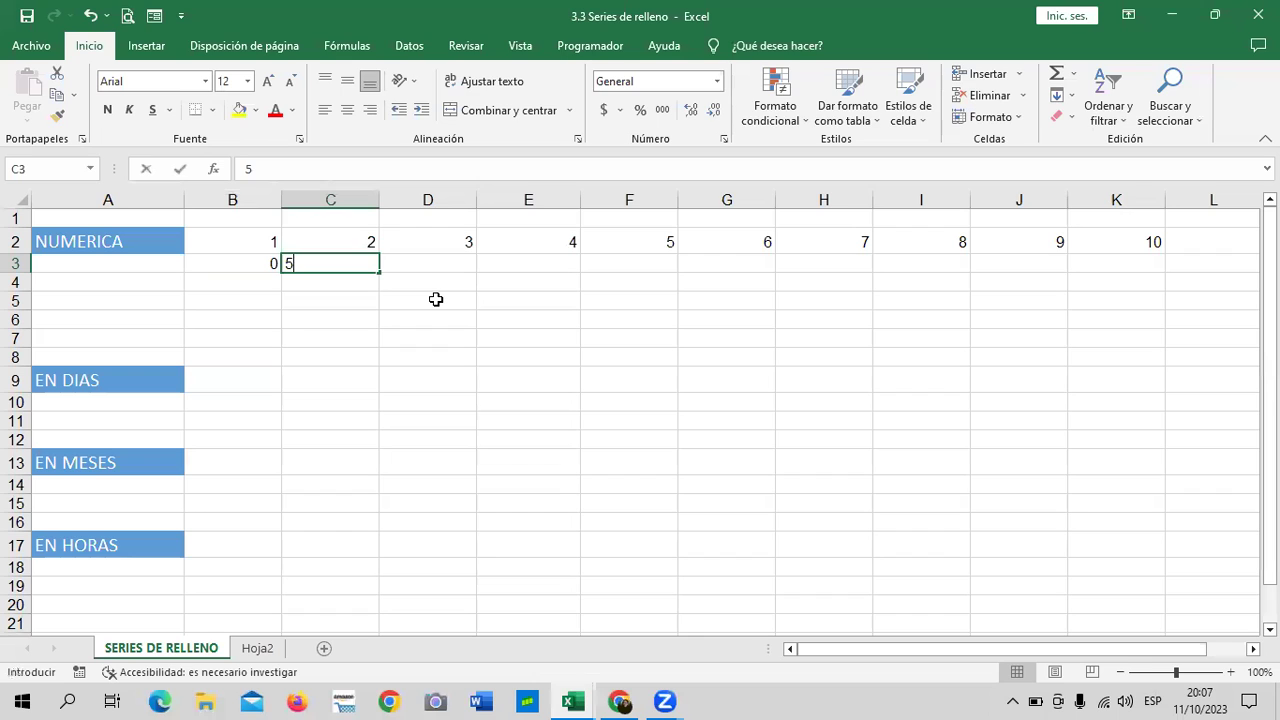
{"action": "key", "text": "Tab"}
{"action": "left_click_drag", "start_coordinate": [266, 263], "coordinate": [365, 264]}
{"action": "left_click", "coordinate": [430, 262]}
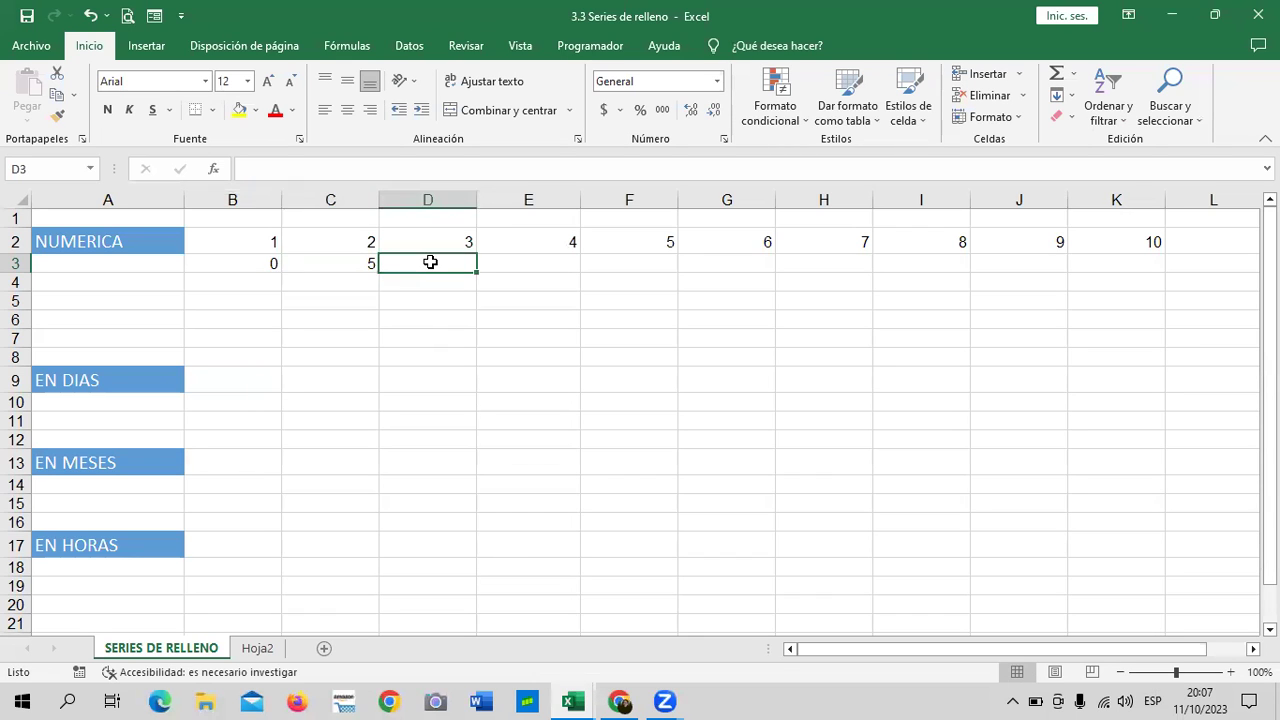
{"action": "type", "text": "10"}
{"action": "key", "text": "Return"}
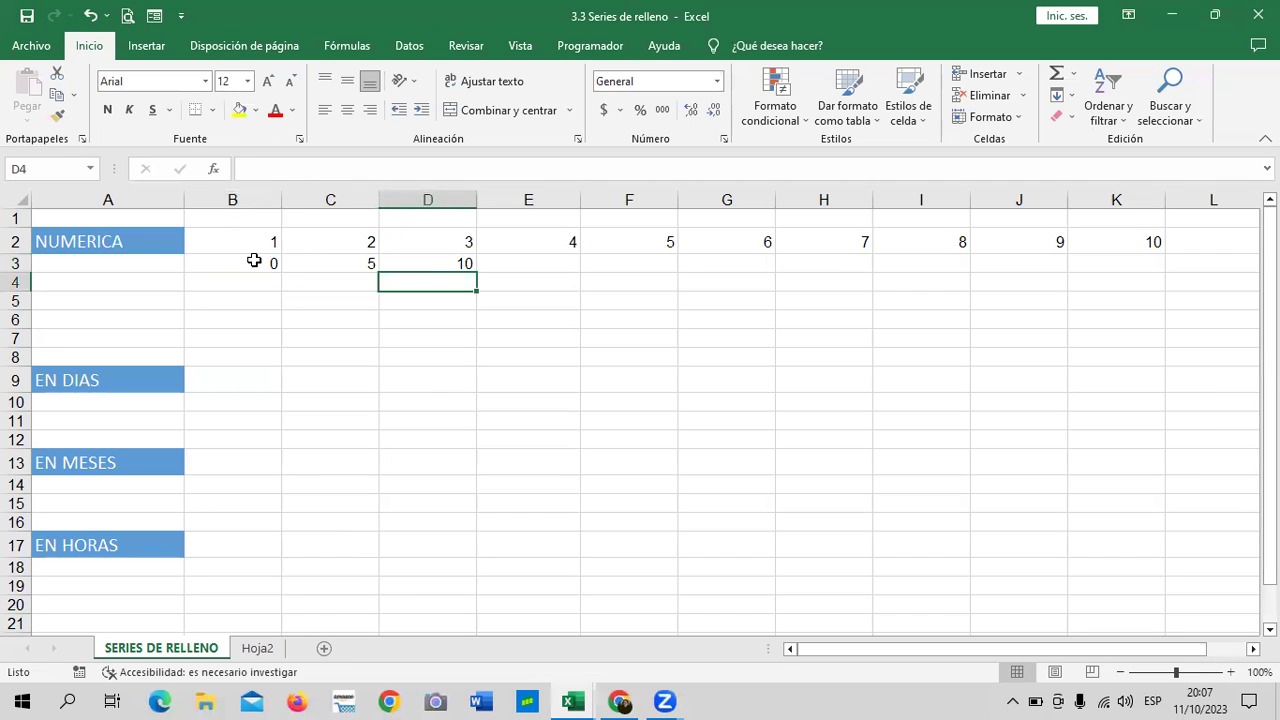
Set cell B3 to 5 and clear the value in D3.
{"action": "left_click", "coordinate": [254, 261]}
{"action": "type", "text": "2"}
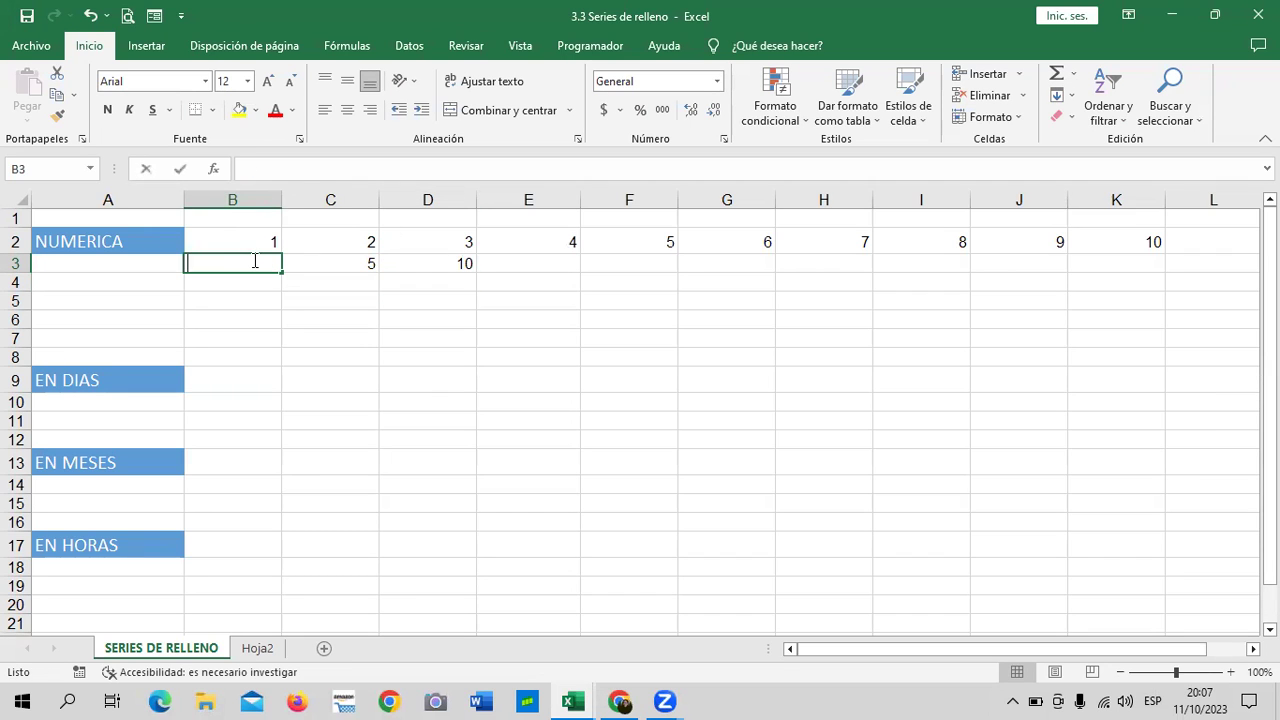
{"action": "type", "text": "5"}
{"action": "key", "text": "ctrl+Return"}
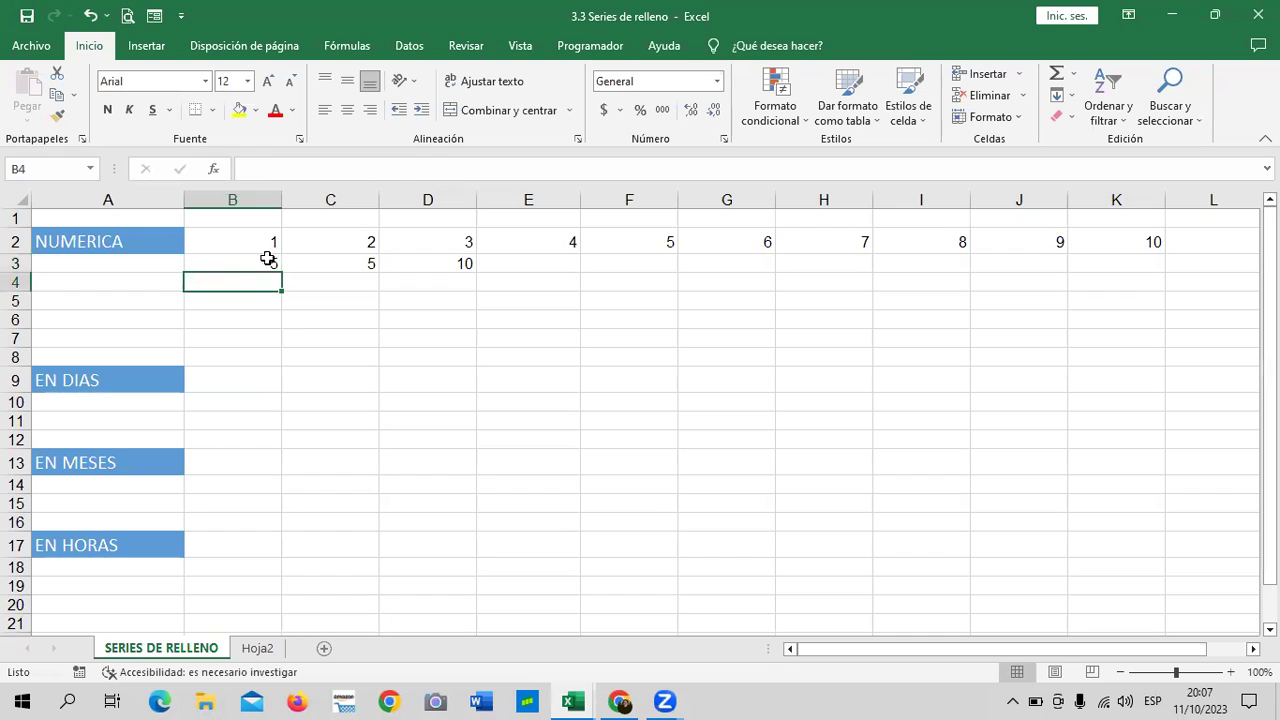
{"action": "left_click_drag", "start_coordinate": [266, 256], "coordinate": [306, 265]}
{"action": "left_click", "coordinate": [414, 258]}
{"action": "key", "text": "Delete"}
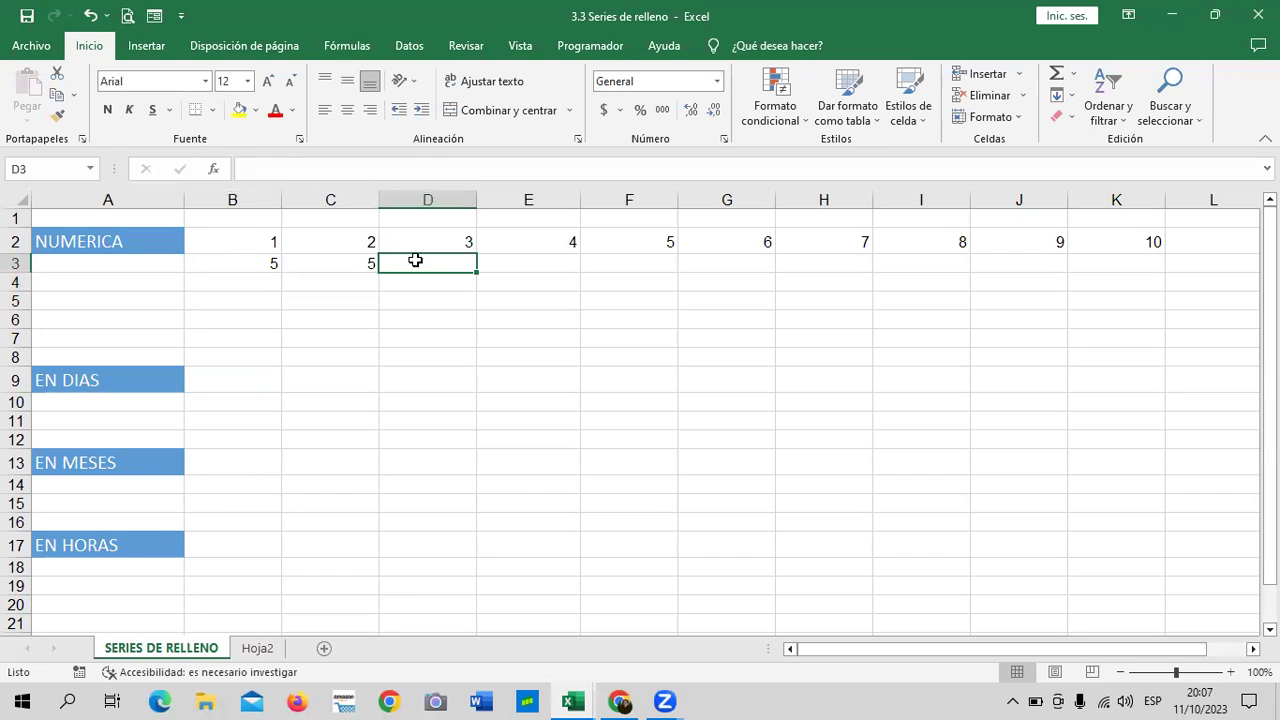
Set cell C3 to 10 and extend the series from B3:C3 across to K3.
{"action": "left_click", "coordinate": [352, 269]}
{"action": "type", "text": "10"}
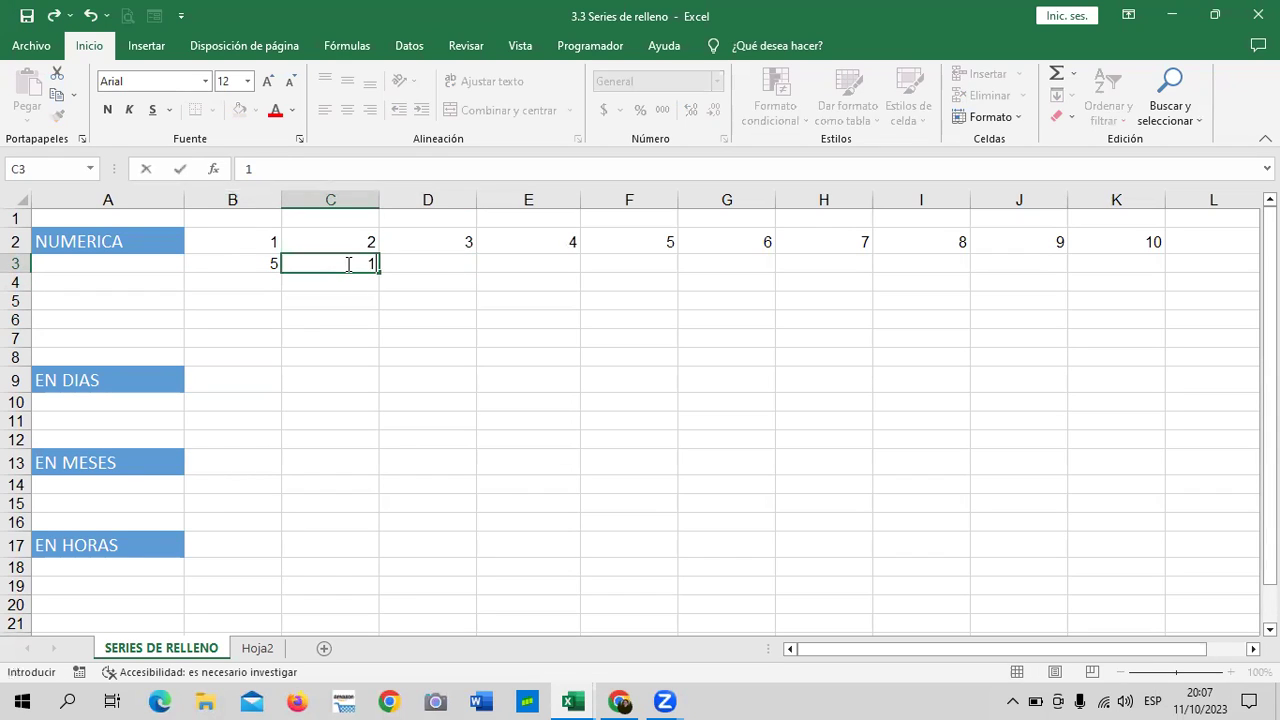
{"action": "key", "text": "Return"}
{"action": "left_click_drag", "start_coordinate": [251, 260], "coordinate": [1153, 270]}
{"action": "left_click_drag", "start_coordinate": [770, 421], "coordinate": [715, 403]}
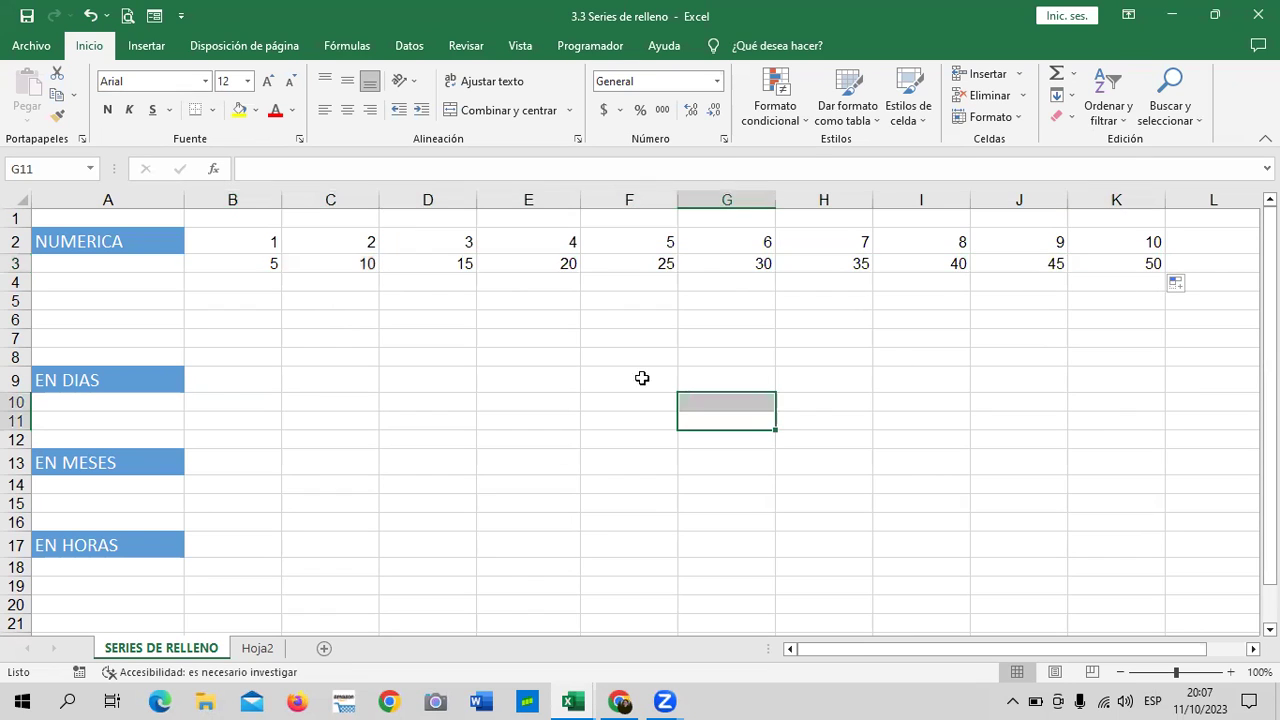
Enter 10 and 20 in cells B4 and C4 and extend the series across to K4.
{"action": "left_click", "coordinate": [237, 280]}
{"action": "type", "text": "10"}
{"action": "key", "text": "Tab"}
{"action": "type", "text": "20"}
{"action": "left_click", "coordinate": [443, 295]}
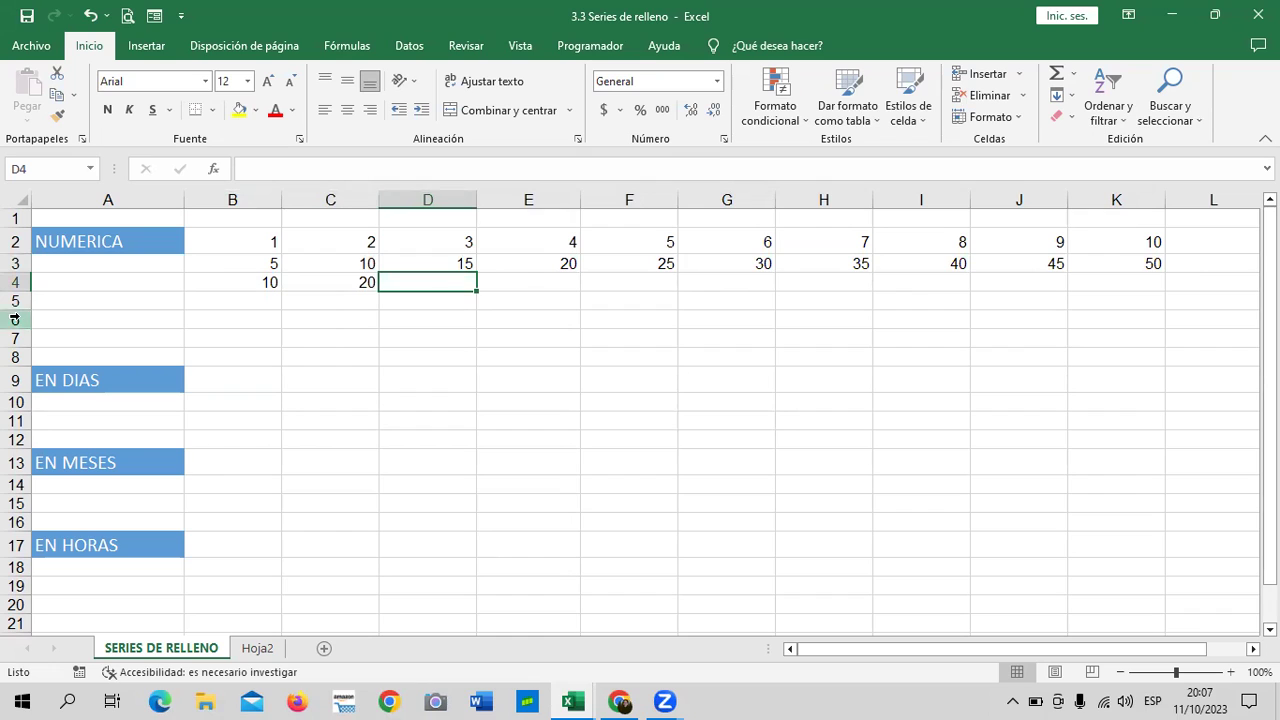
{"action": "left_click_drag", "start_coordinate": [220, 282], "coordinate": [1150, 300]}
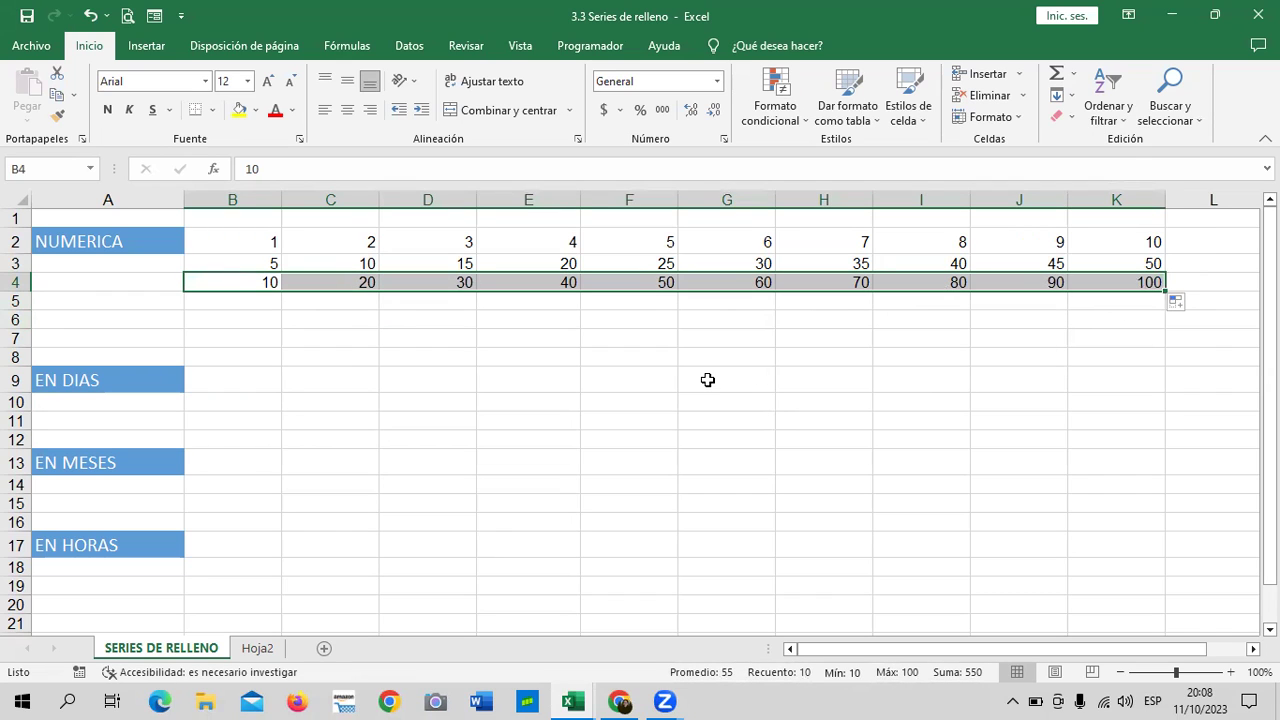
{"action": "left_click", "coordinate": [601, 369]}
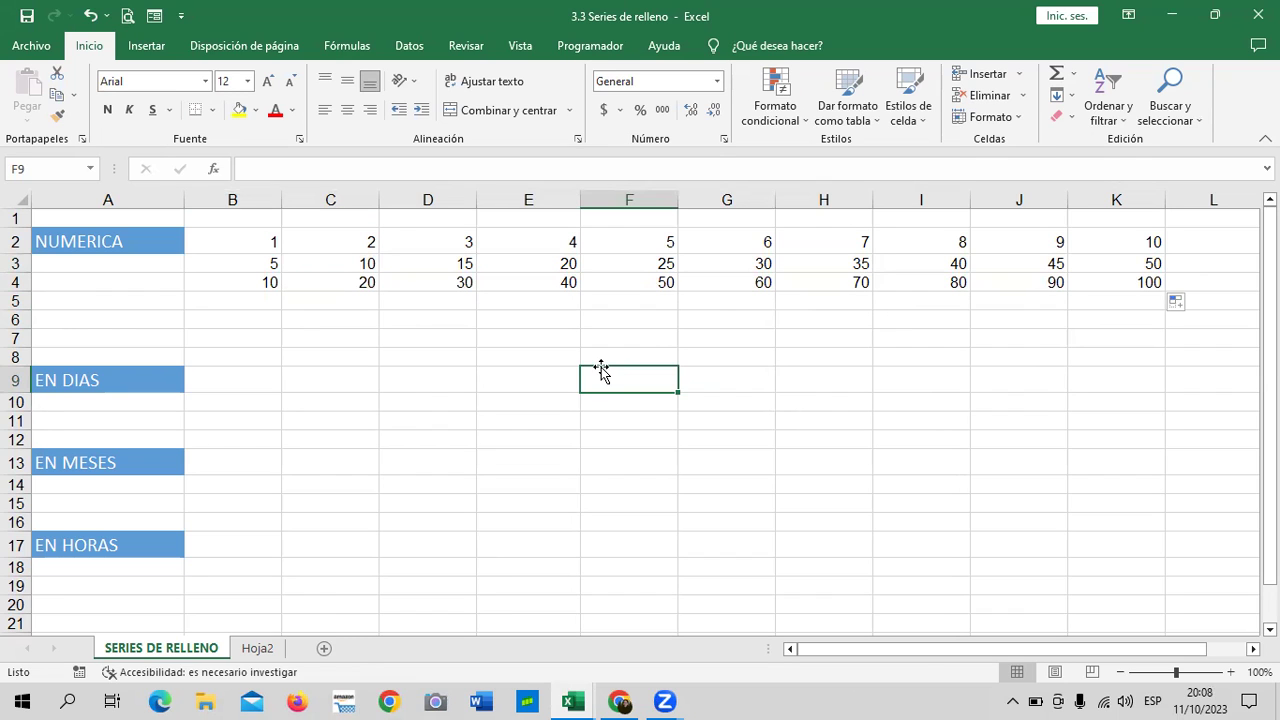
Enter 10 and 9 in cells B5 and C5 and extend the descending series across to K5.
{"action": "left_click", "coordinate": [207, 299]}
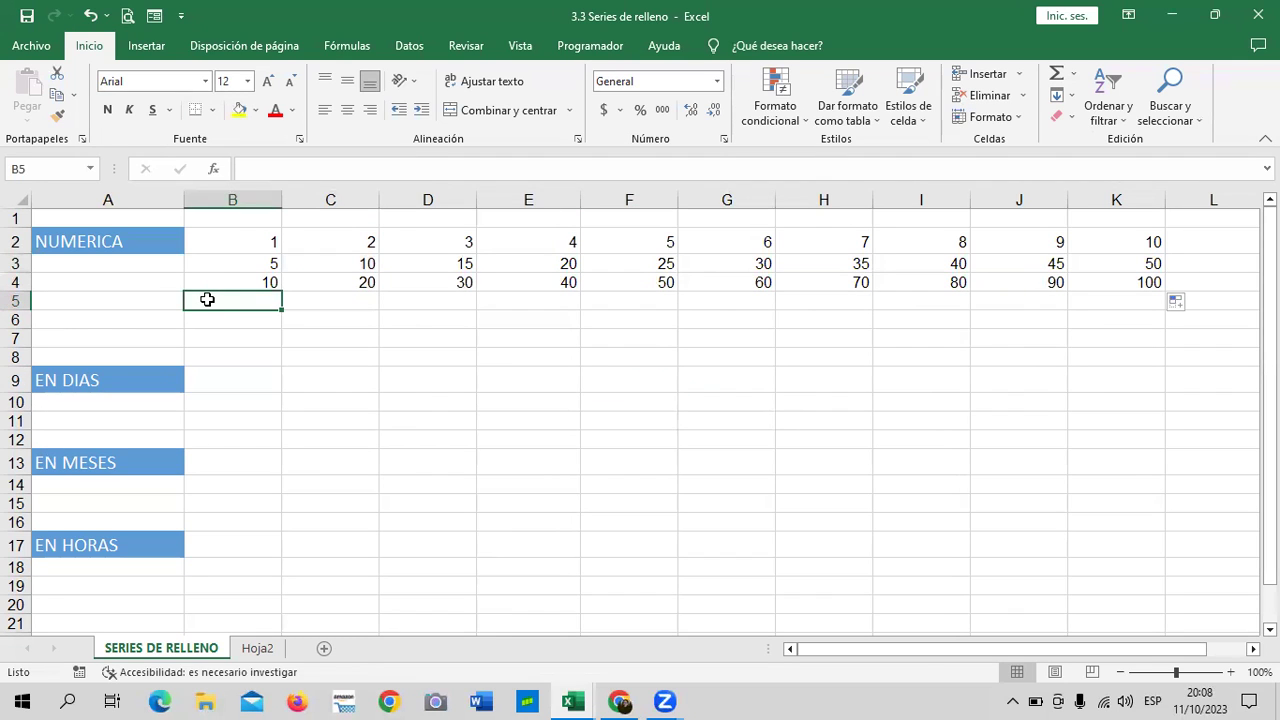
{"action": "type", "text": "10"}
{"action": "key", "text": "Tab"}
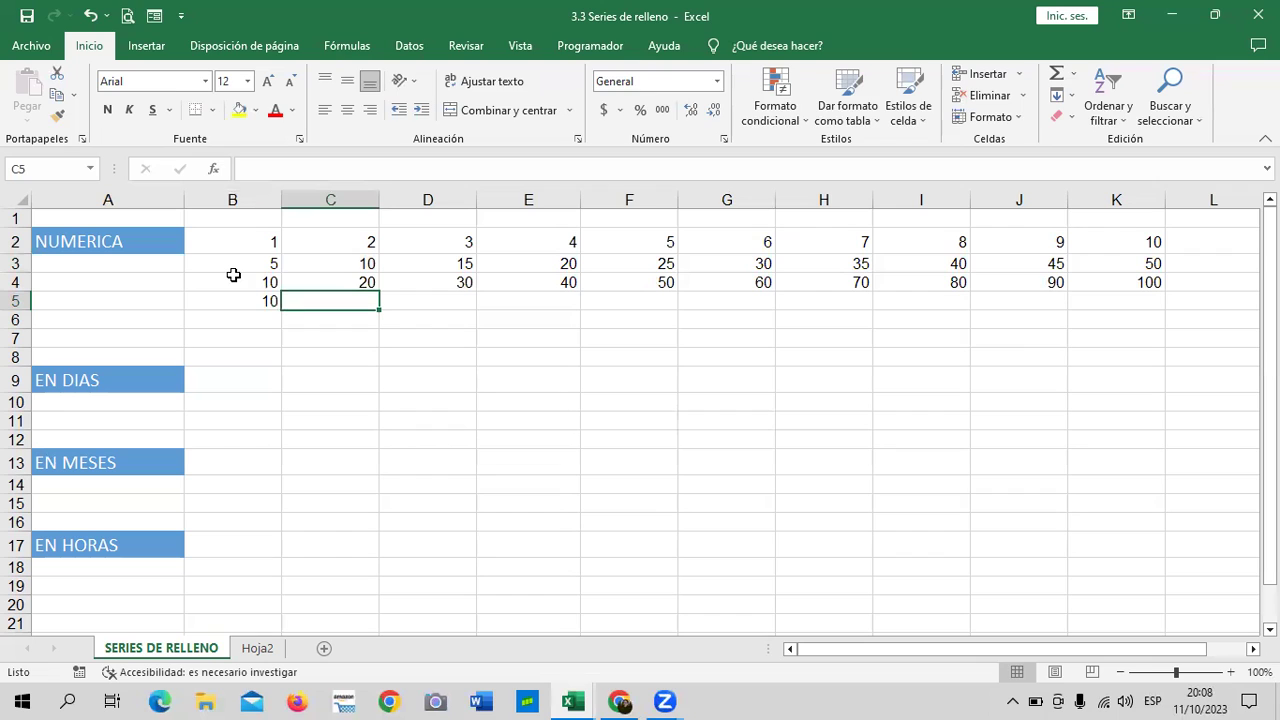
{"action": "type", "text": "9"}
{"action": "left_click", "coordinate": [542, 352]}
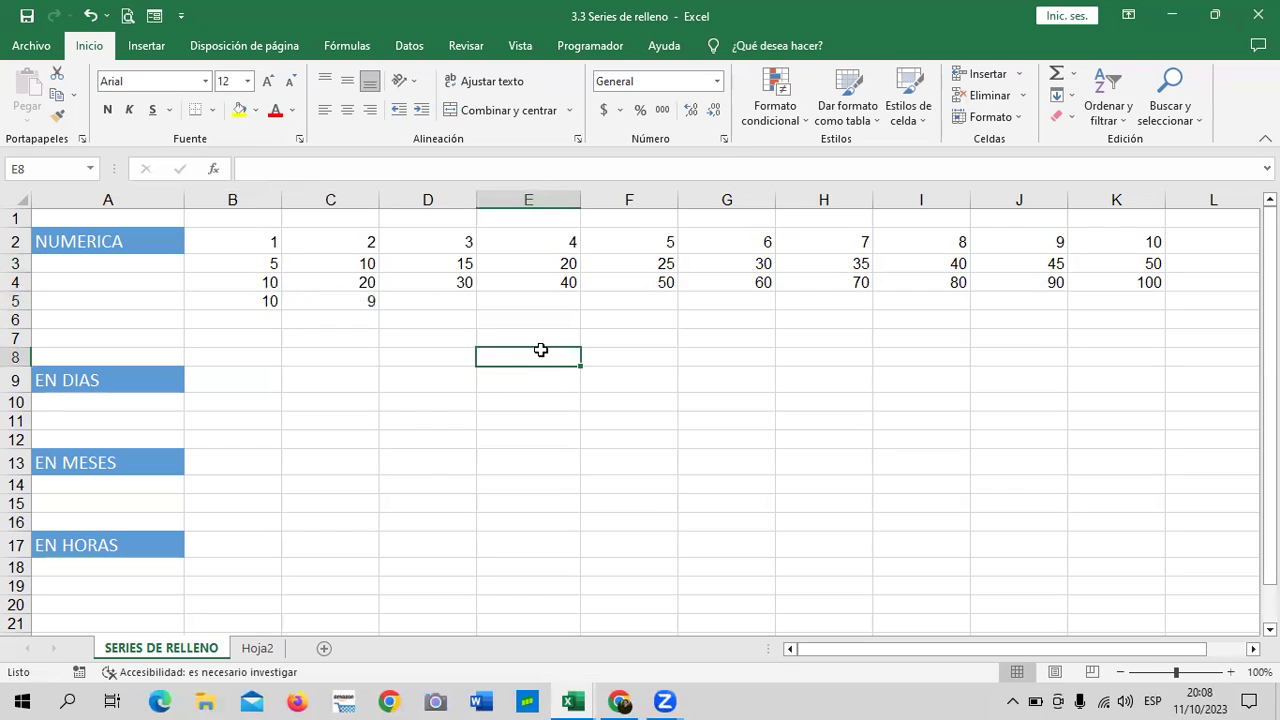
{"action": "left_click_drag", "start_coordinate": [231, 302], "coordinate": [300, 296]}
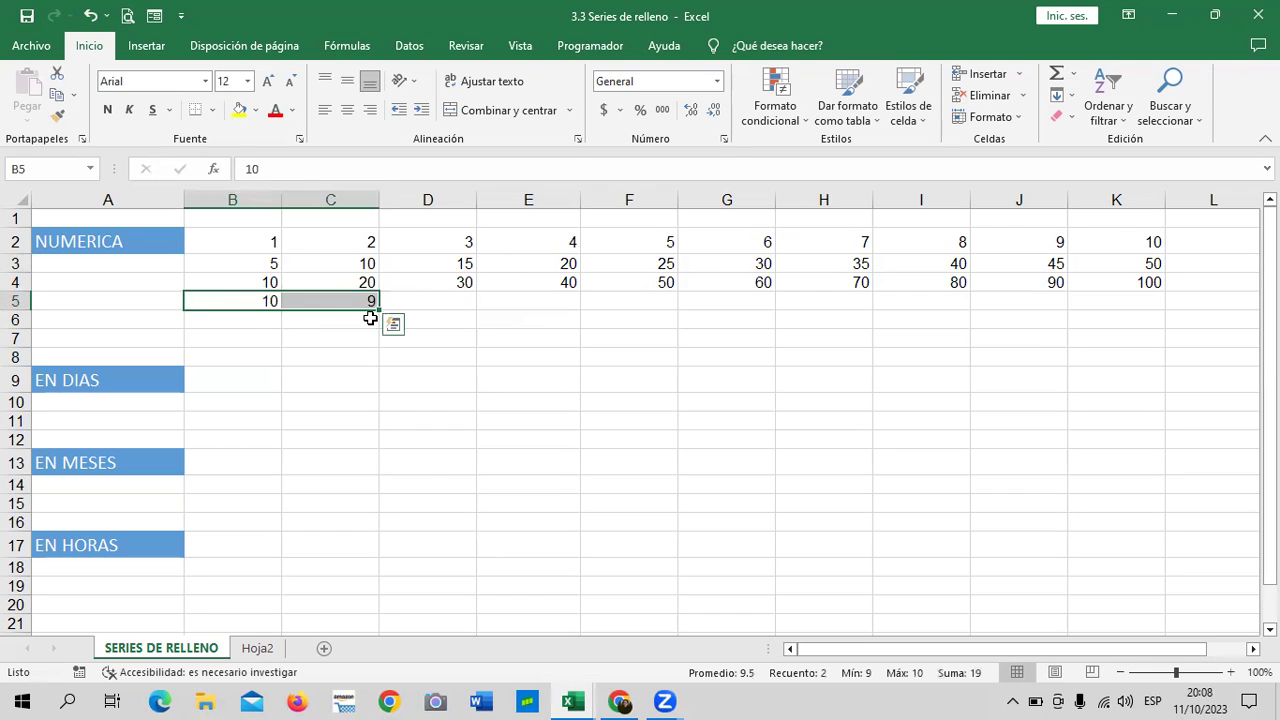
{"action": "left_click_drag", "start_coordinate": [377, 313], "coordinate": [735, 302]}
{"action": "left_click_drag", "start_coordinate": [817, 304], "coordinate": [1100, 308]}
{"action": "left_click", "coordinate": [934, 404]}
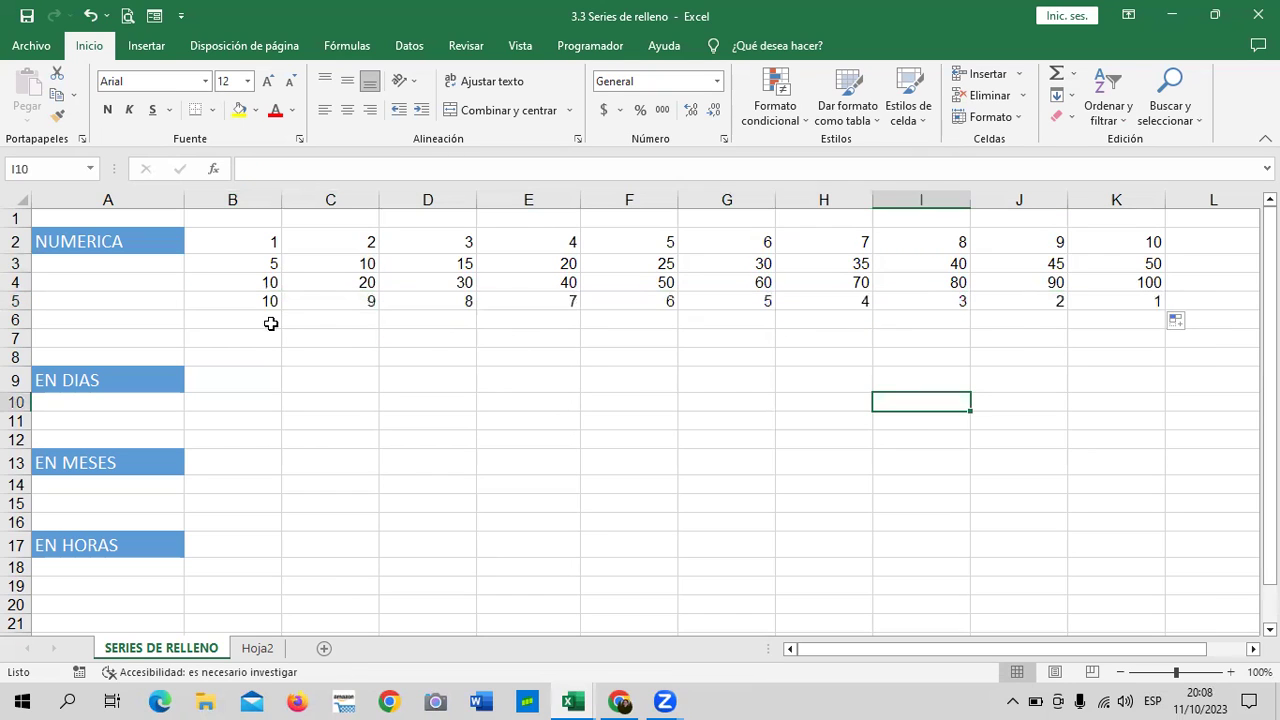
Enter 100 and 90 in cells B6 and C6 and extend the descending series across to K6.
{"action": "left_click", "coordinate": [252, 319]}
{"action": "type", "text": "100"}
{"action": "key", "text": "Tab"}
{"action": "type", "text": "90"}
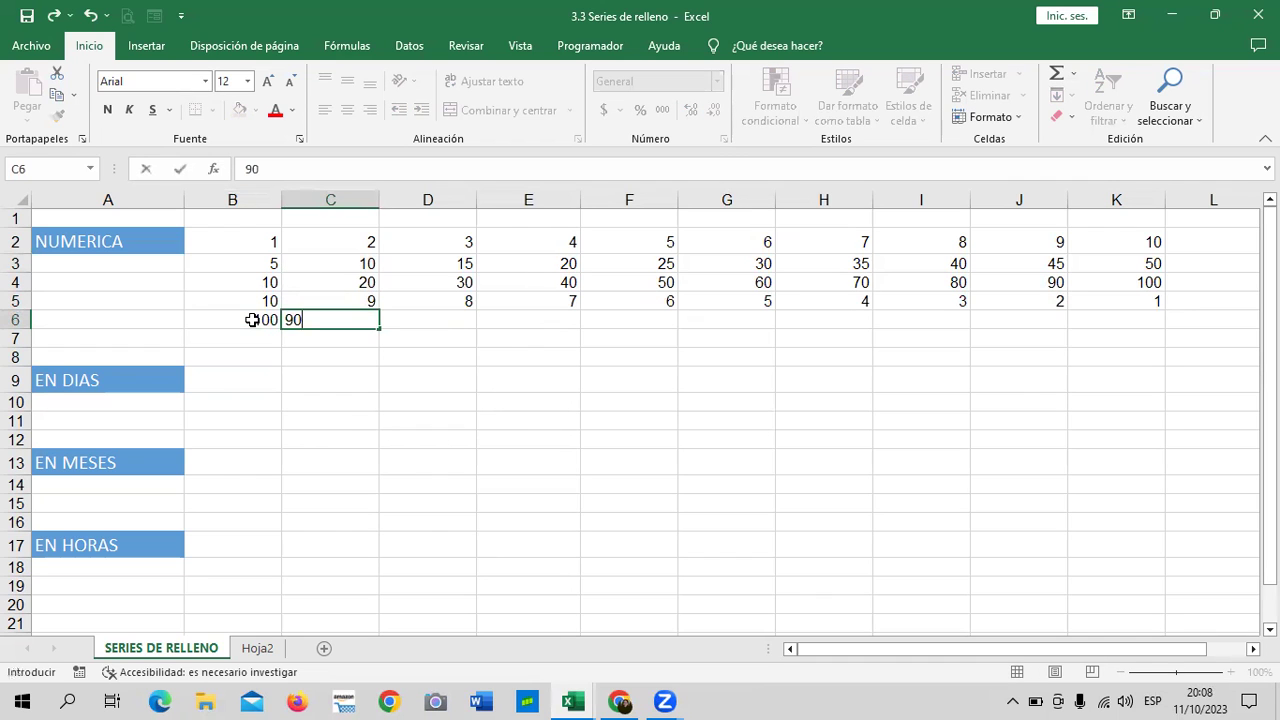
{"action": "key", "text": "Return"}
{"action": "left_click_drag", "start_coordinate": [252, 319], "coordinate": [1152, 330]}
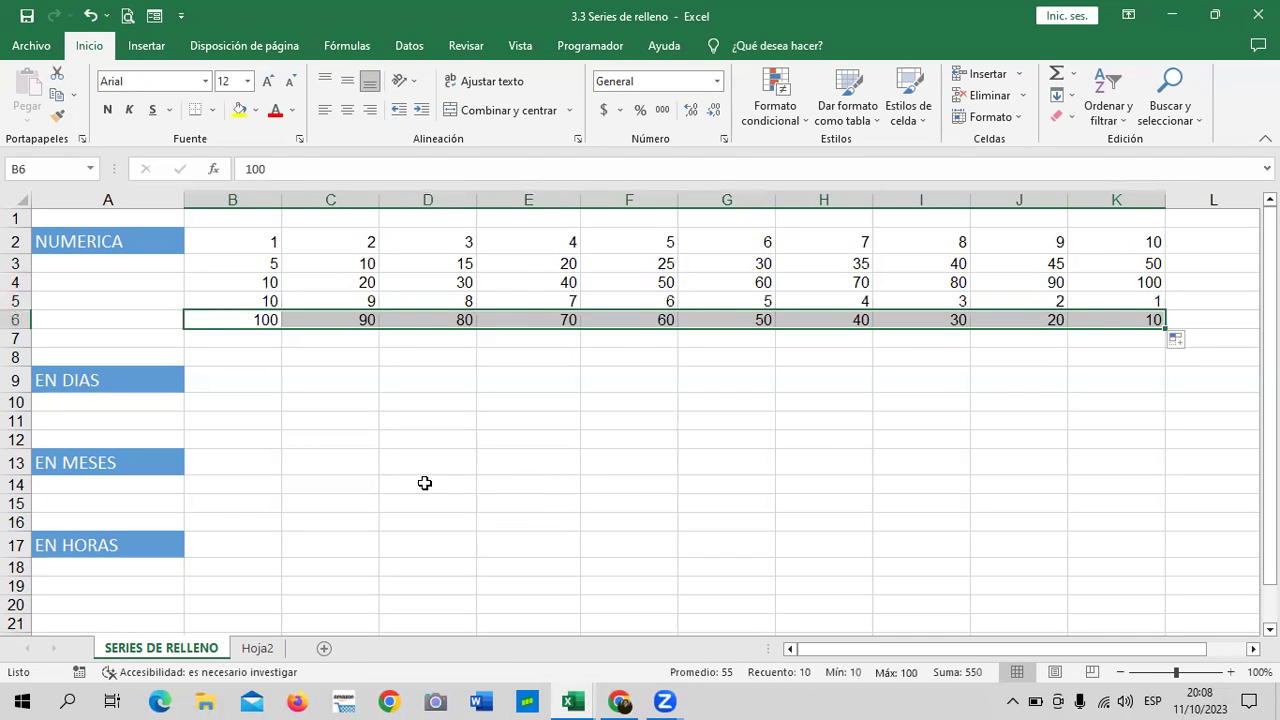
{"action": "left_click", "coordinate": [604, 419]}
Enter PERIODO 1 in cell B7 as the starting label of a text-and-number series.
{"action": "left_click", "coordinate": [258, 343]}
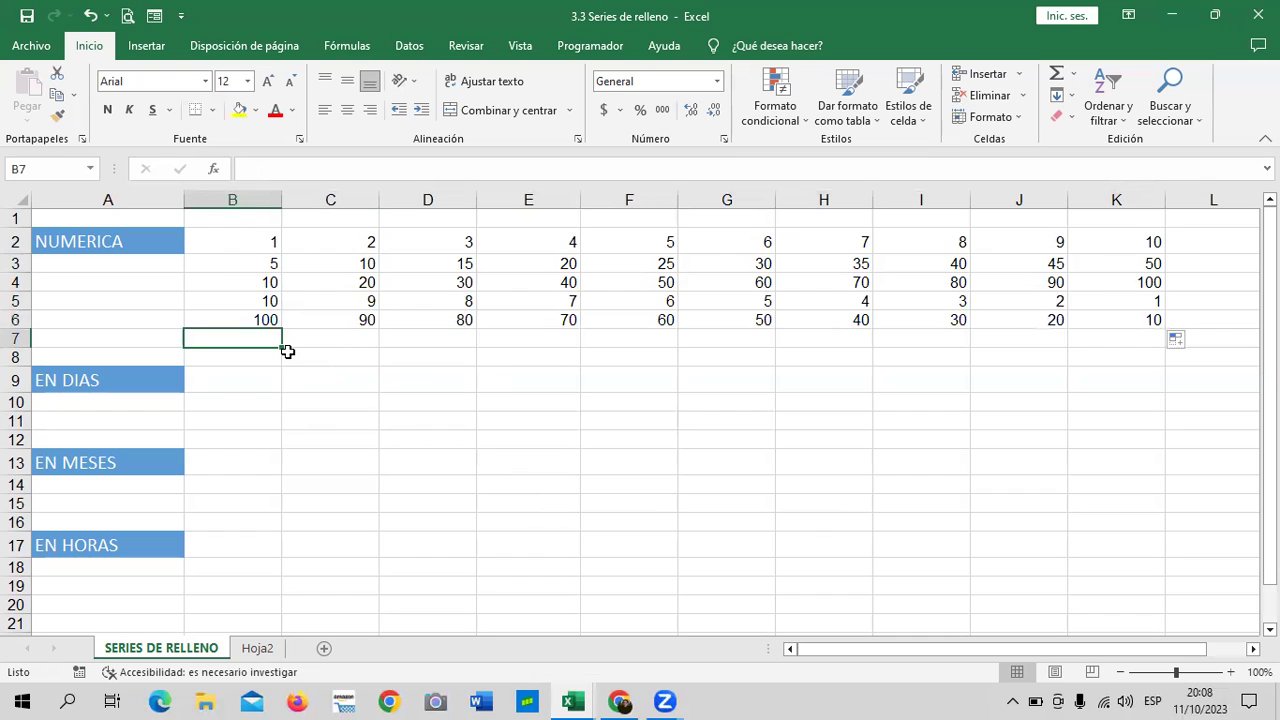
{"action": "type", "text": "PERIODO 1"}
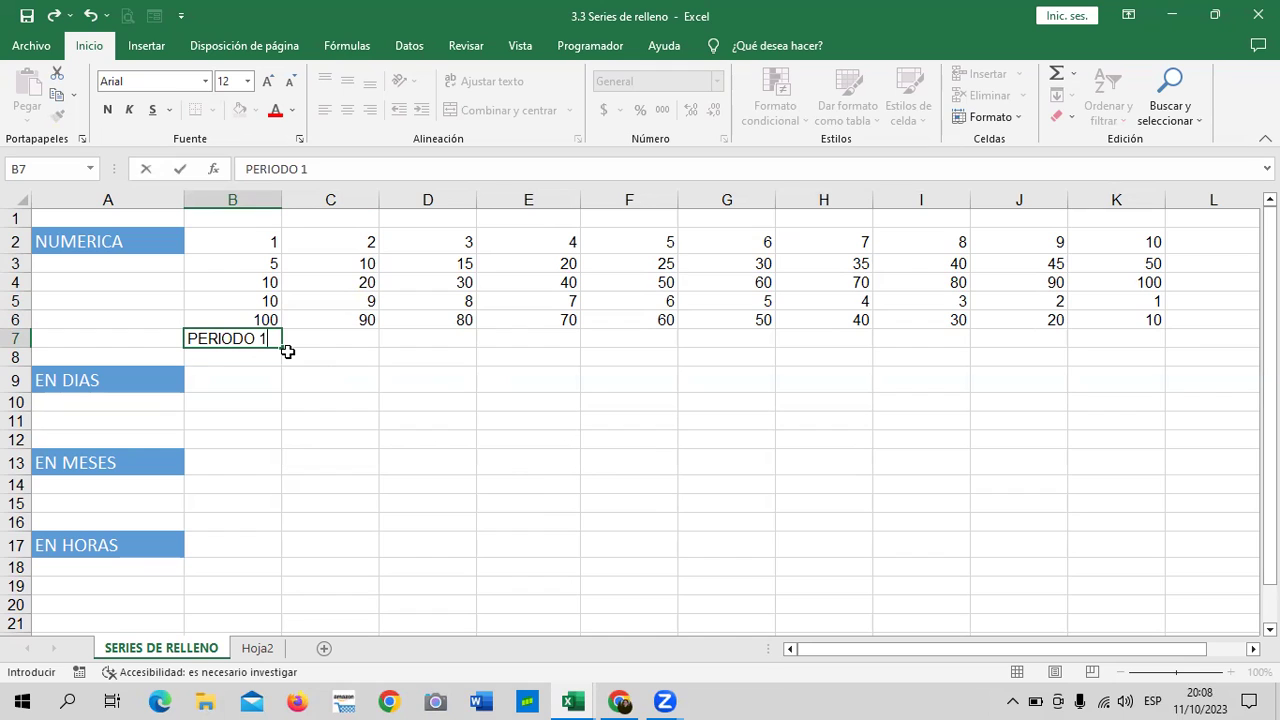
{"action": "key", "text": "Return"}
{"action": "left_click", "coordinate": [329, 338]}
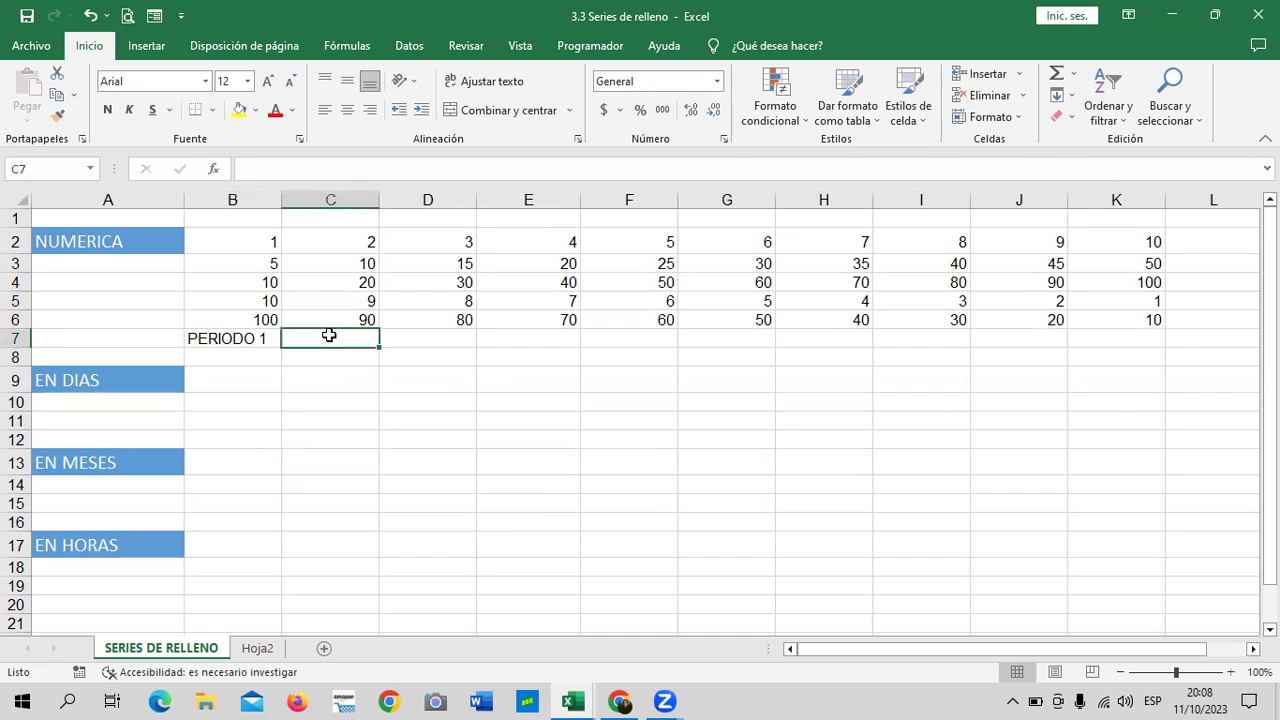
Enter PERIODO 2 in cell C7 and extend the PERIODO series across to K7.
{"action": "type", "text": "PERIODO 2"}
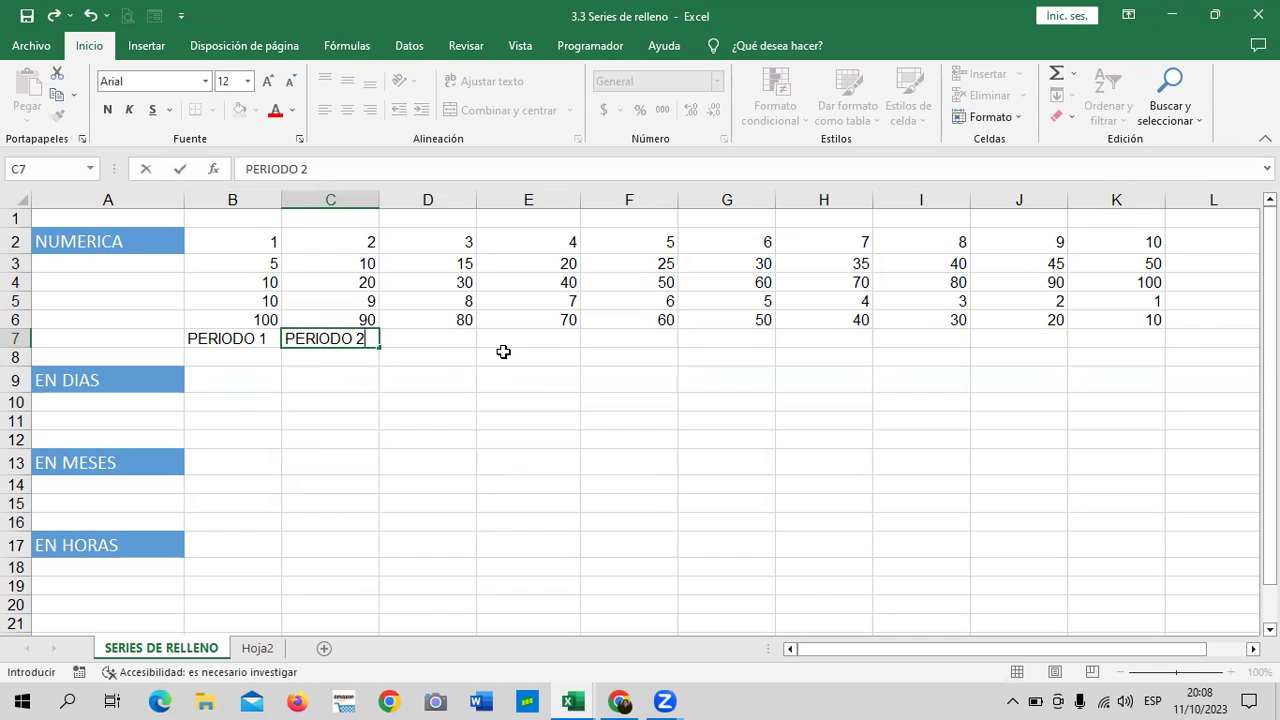
{"action": "key", "text": "Return"}
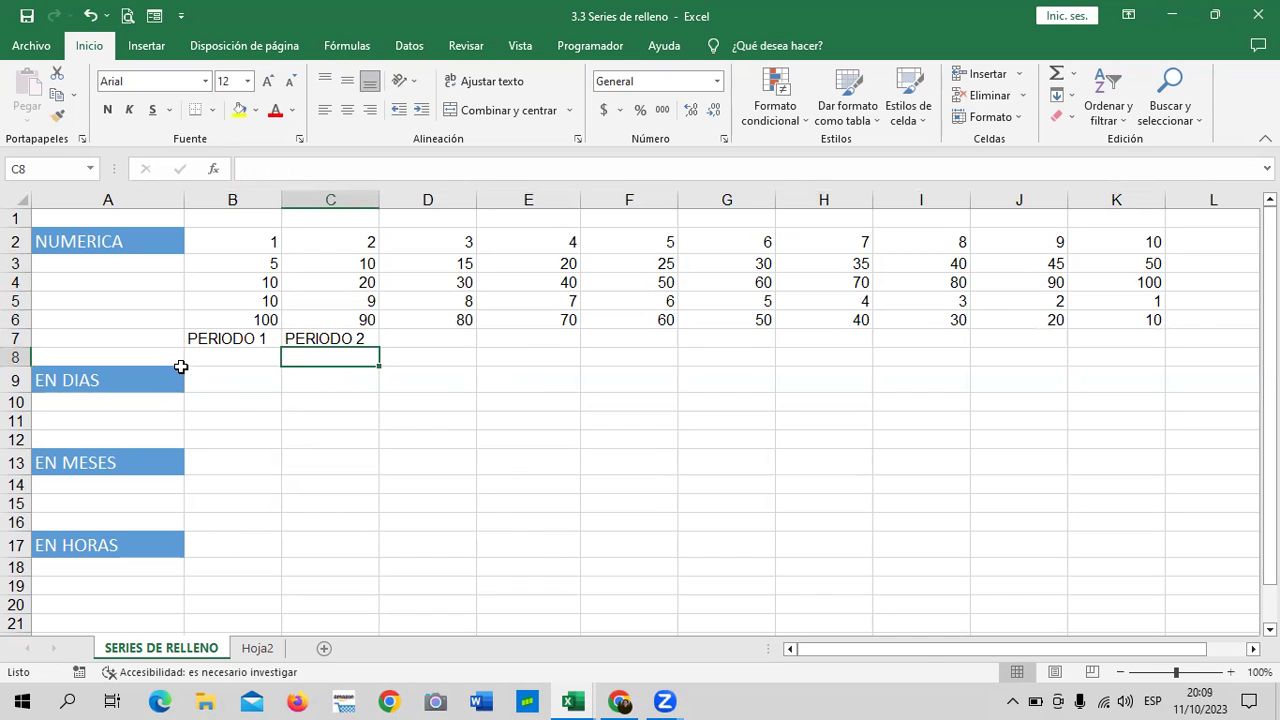
{"action": "left_click_drag", "start_coordinate": [241, 343], "coordinate": [1140, 351]}
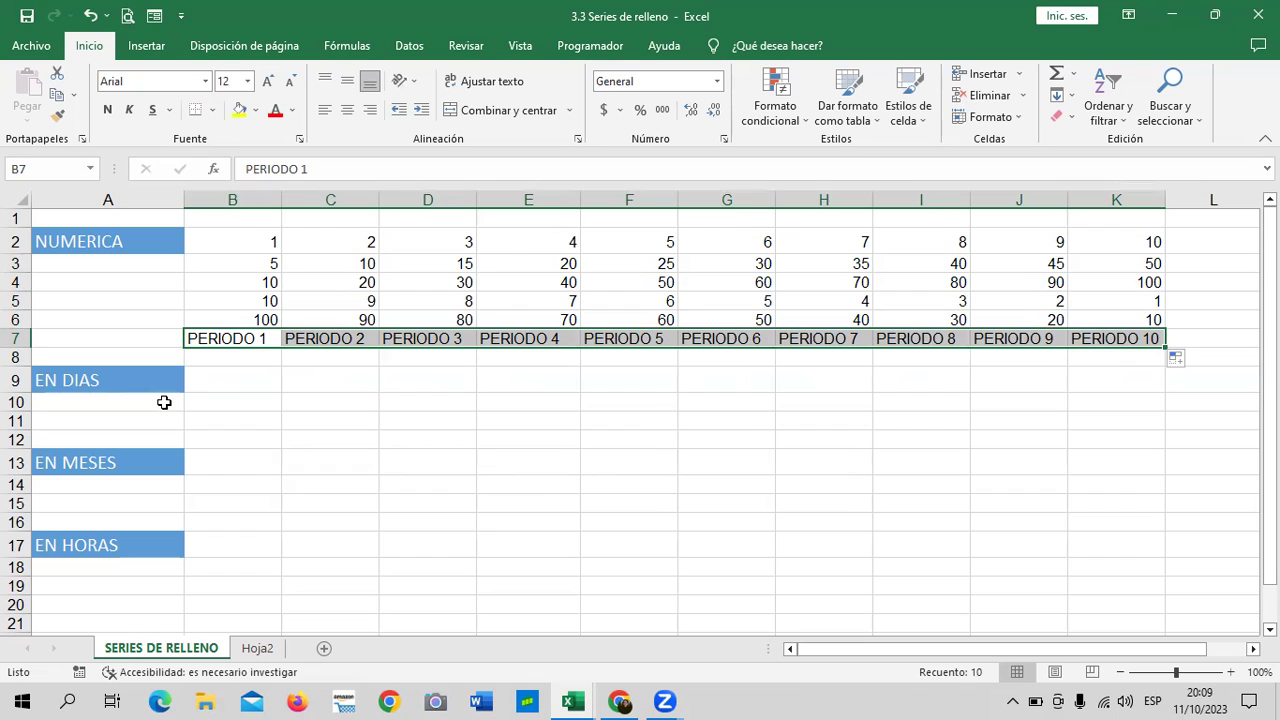
Insert one blank row at row 8, above the EN DIAS section.
{"action": "left_click", "coordinate": [14, 357]}
{"action": "right_click", "coordinate": [15, 359]}
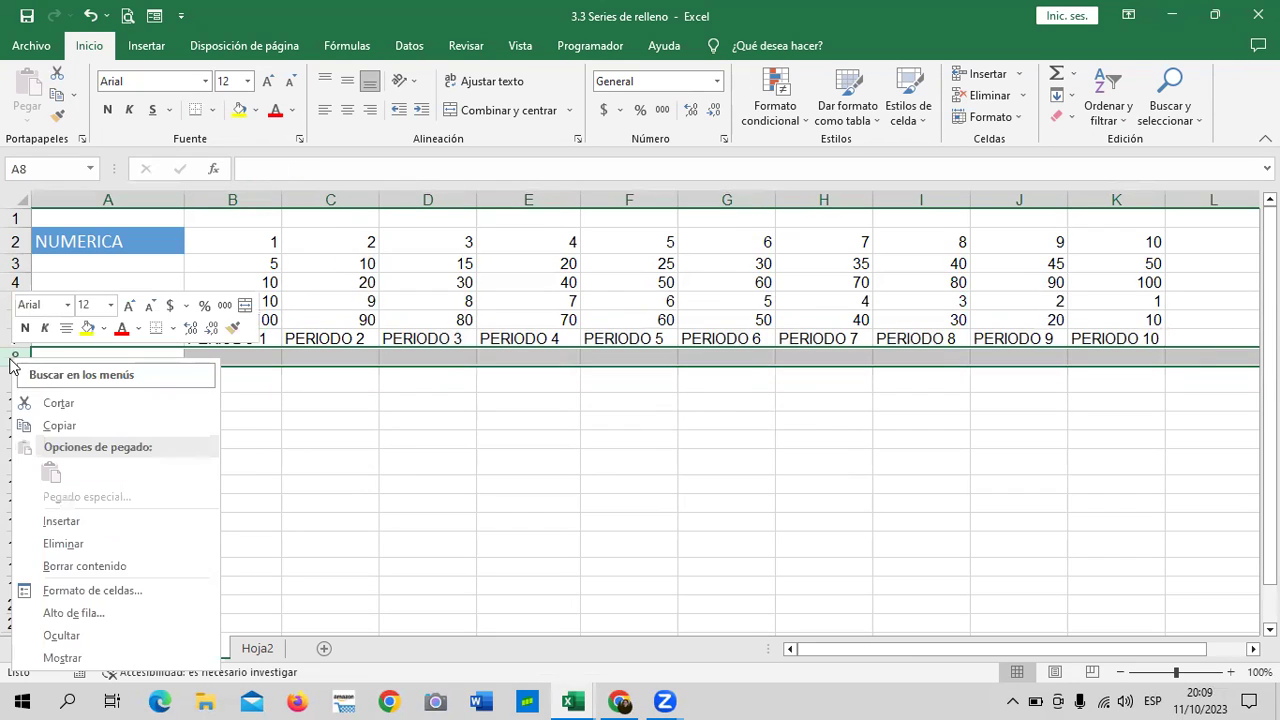
{"action": "left_click", "coordinate": [90, 523]}
{"action": "left_click", "coordinate": [364, 476]}
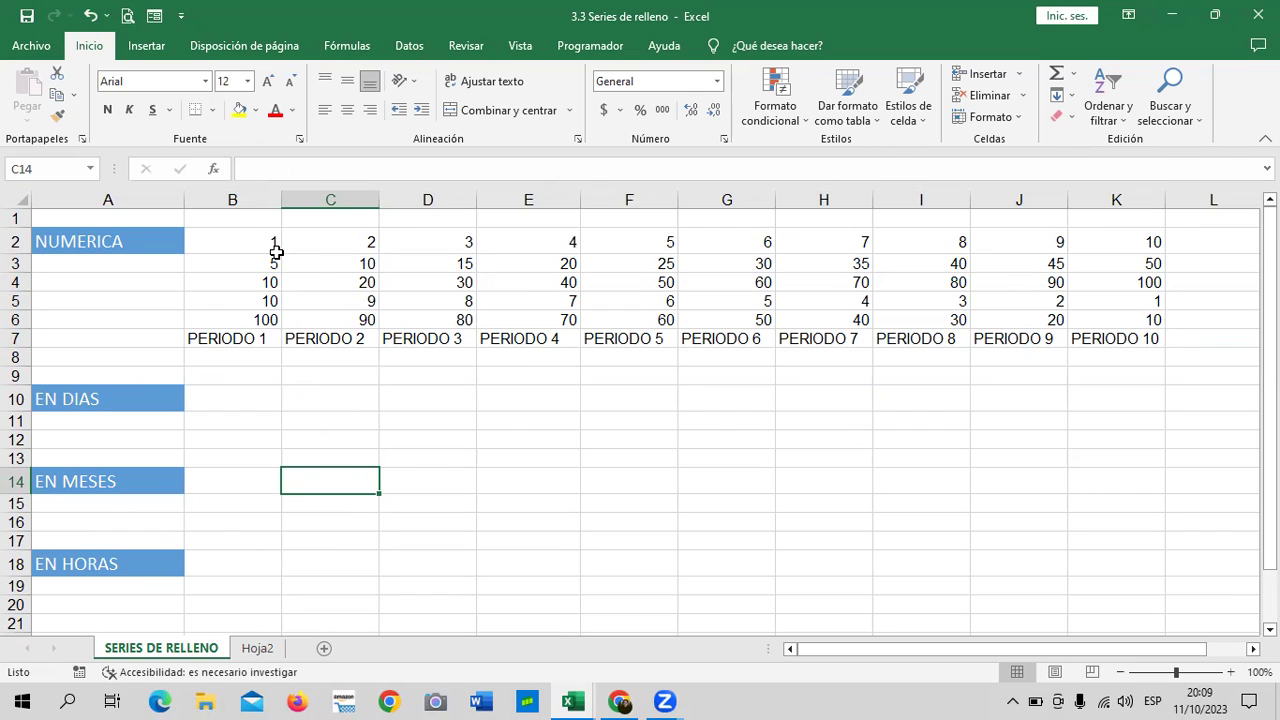
Switch to Chrome, review the fill series types table in lesson 3.6 of the course, and return to the 3.3 Series de relleno workbook in Excel.
{"action": "left_click", "coordinate": [620, 701]}
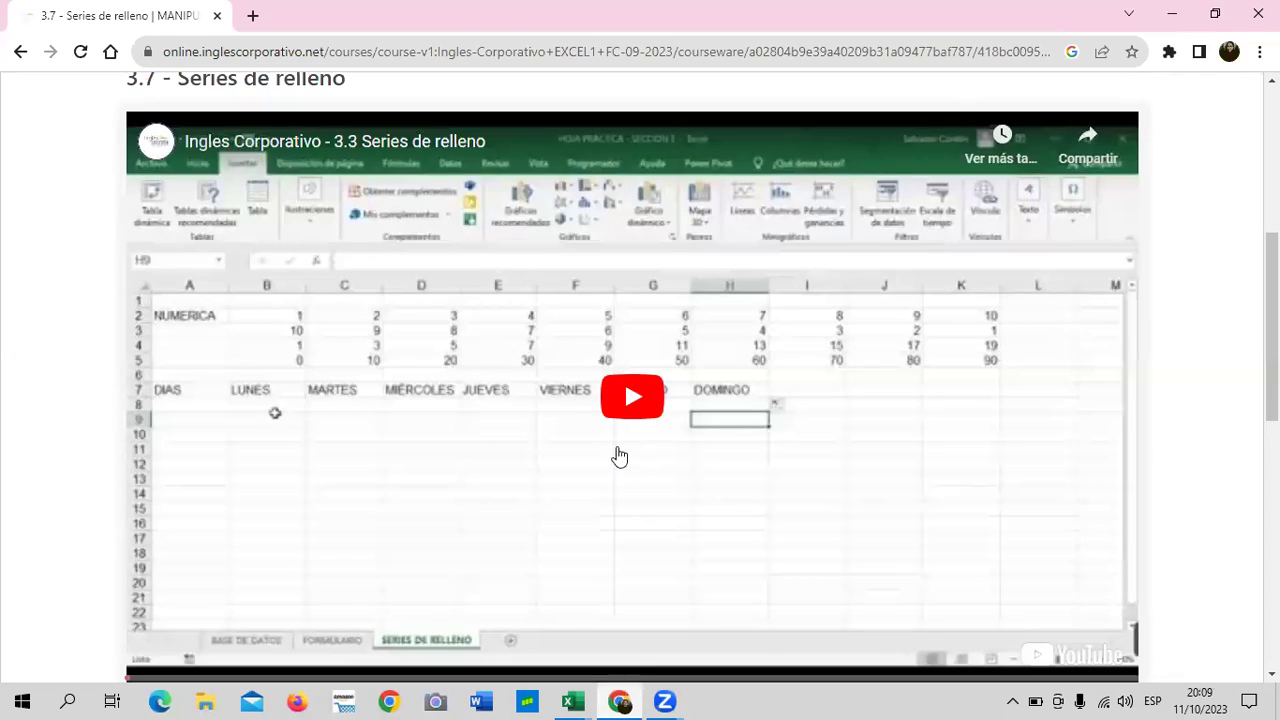
{"action": "scroll", "coordinate": [618, 456], "scroll_direction": "up", "scroll_amount": 4}
{"action": "left_click", "coordinate": [634, 310]}
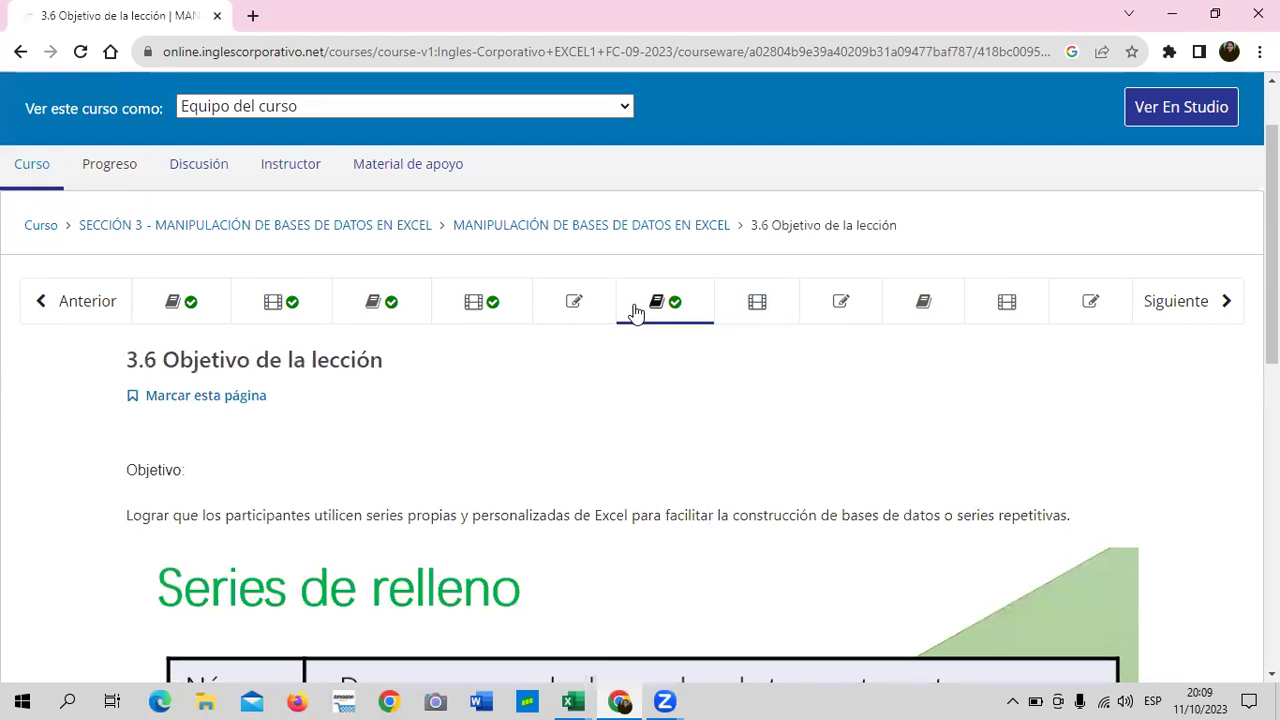
{"action": "scroll", "coordinate": [686, 424], "scroll_direction": "down", "scroll_amount": 1}
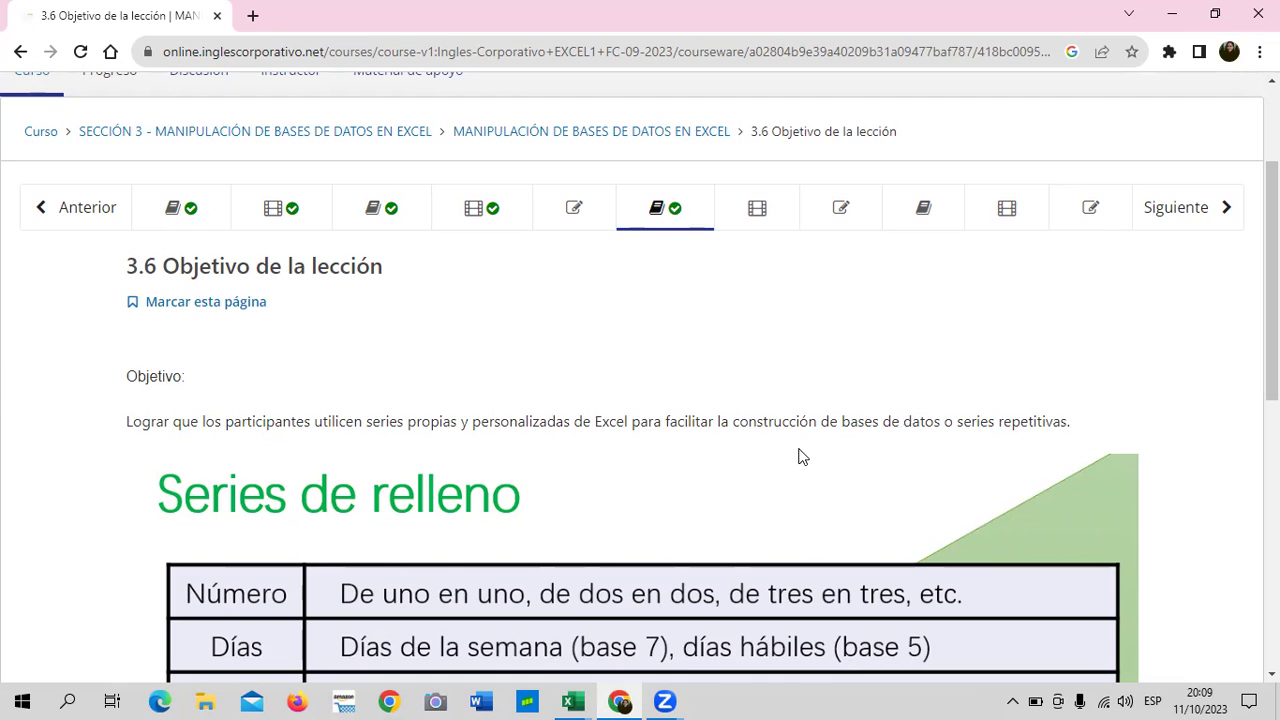
{"action": "scroll", "coordinate": [800, 455], "scroll_direction": "down", "scroll_amount": 1}
{"action": "scroll", "coordinate": [800, 453], "scroll_direction": "down", "scroll_amount": 4}
{"action": "scroll", "coordinate": [796, 455], "scroll_direction": "up", "scroll_amount": 3}
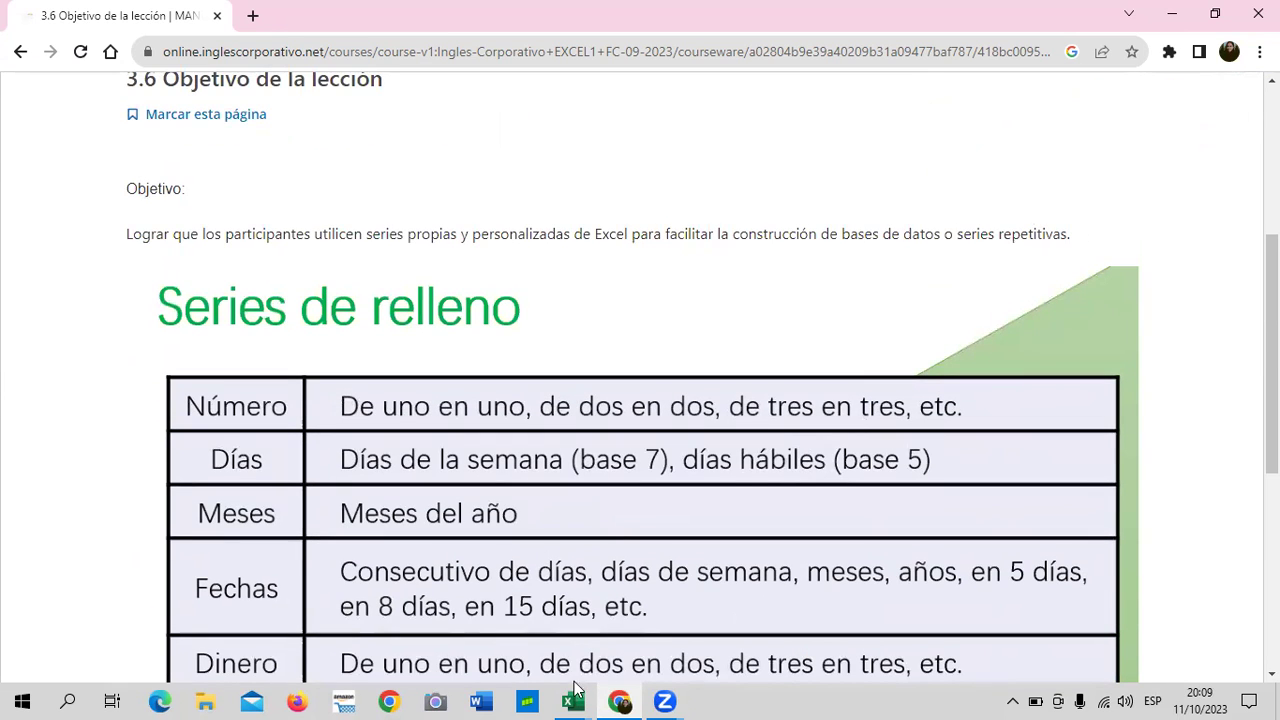
{"action": "mouse_move", "coordinate": [578, 699]}
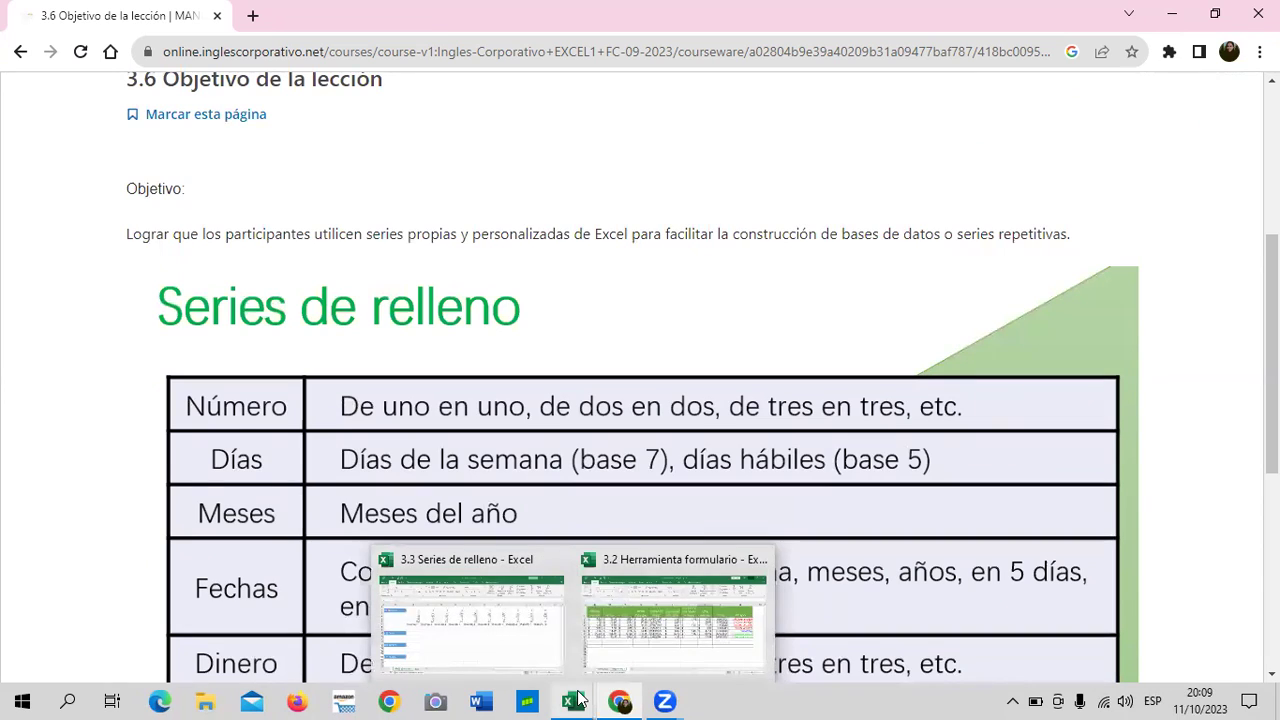
{"action": "left_click", "coordinate": [512, 622]}
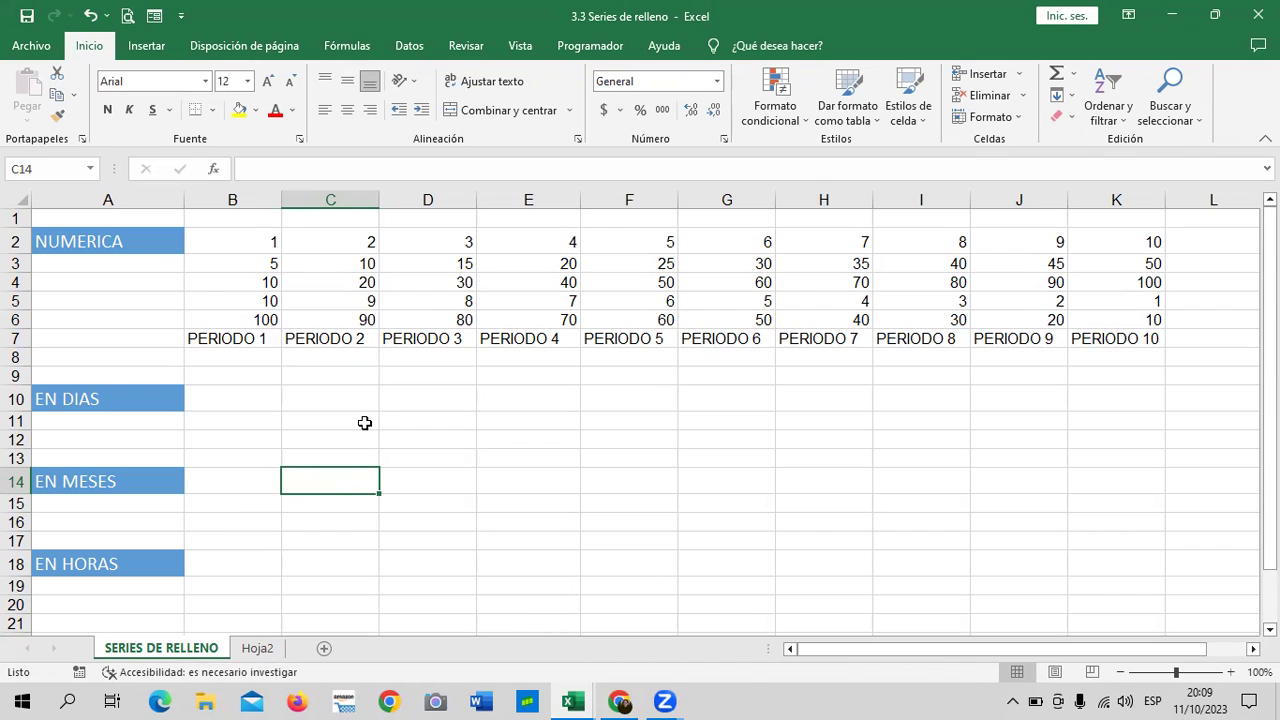
Insert two more blank rows at rows 8 and 9, above the EN DIAS section.
{"action": "left_click_drag", "start_coordinate": [14, 356], "coordinate": [14, 373]}
{"action": "right_click", "coordinate": [14, 368]}
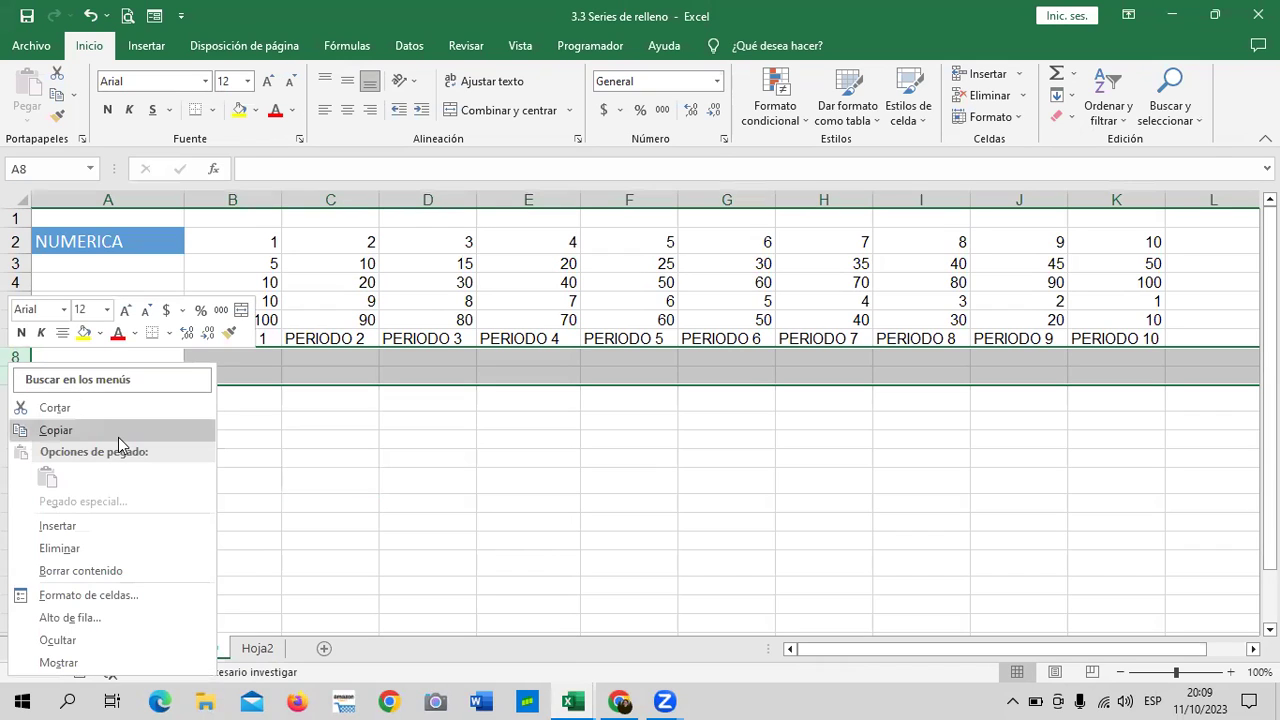
{"action": "left_click", "coordinate": [133, 523]}
{"action": "left_click", "coordinate": [468, 437]}
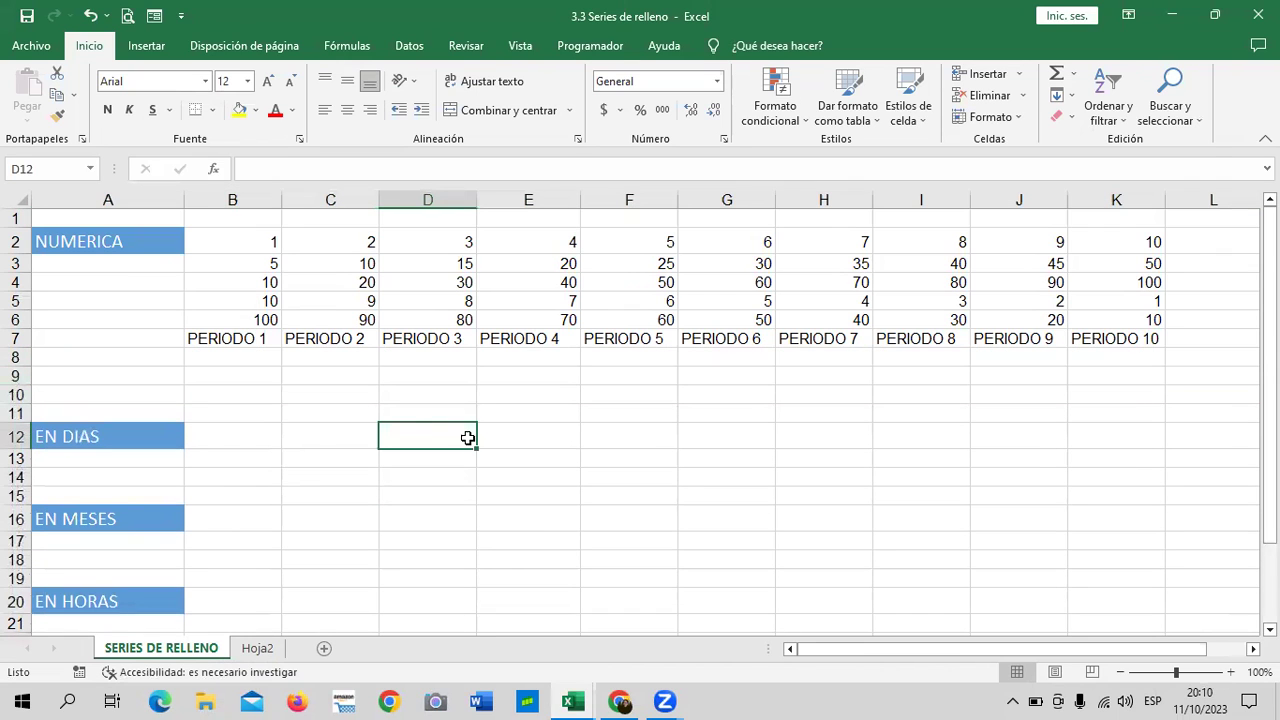
Enter the times 8:00 in cell B9 and 8:10 in cell C9 as the start of a ten-minute series.
{"action": "left_click", "coordinate": [232, 377]}
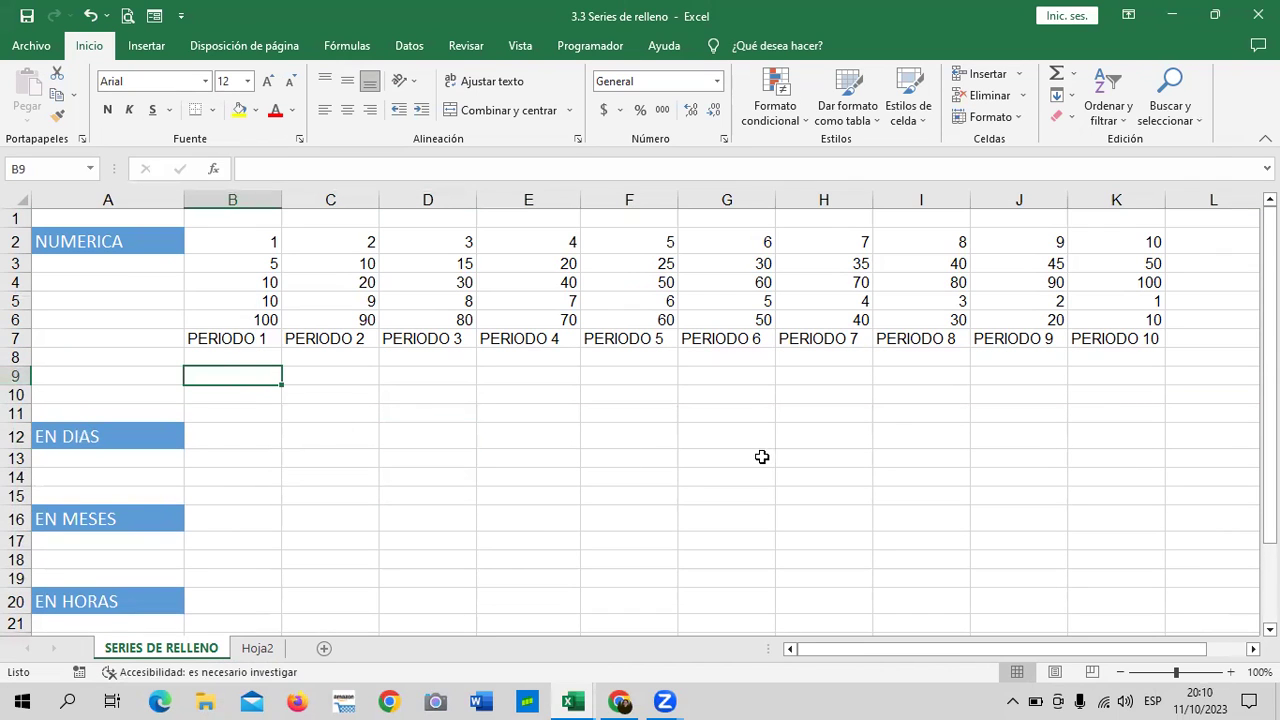
{"action": "type", "text": "8"}
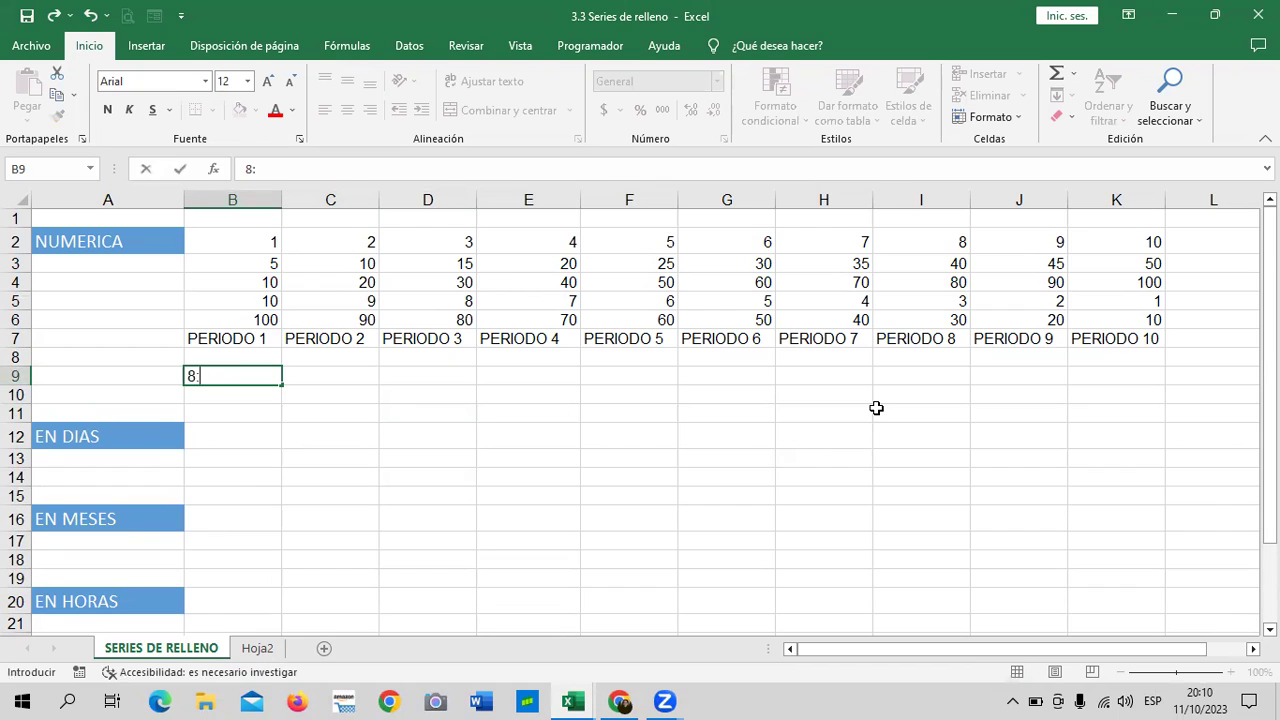
{"action": "type", "text": ":00"}
{"action": "key", "text": "Tab"}
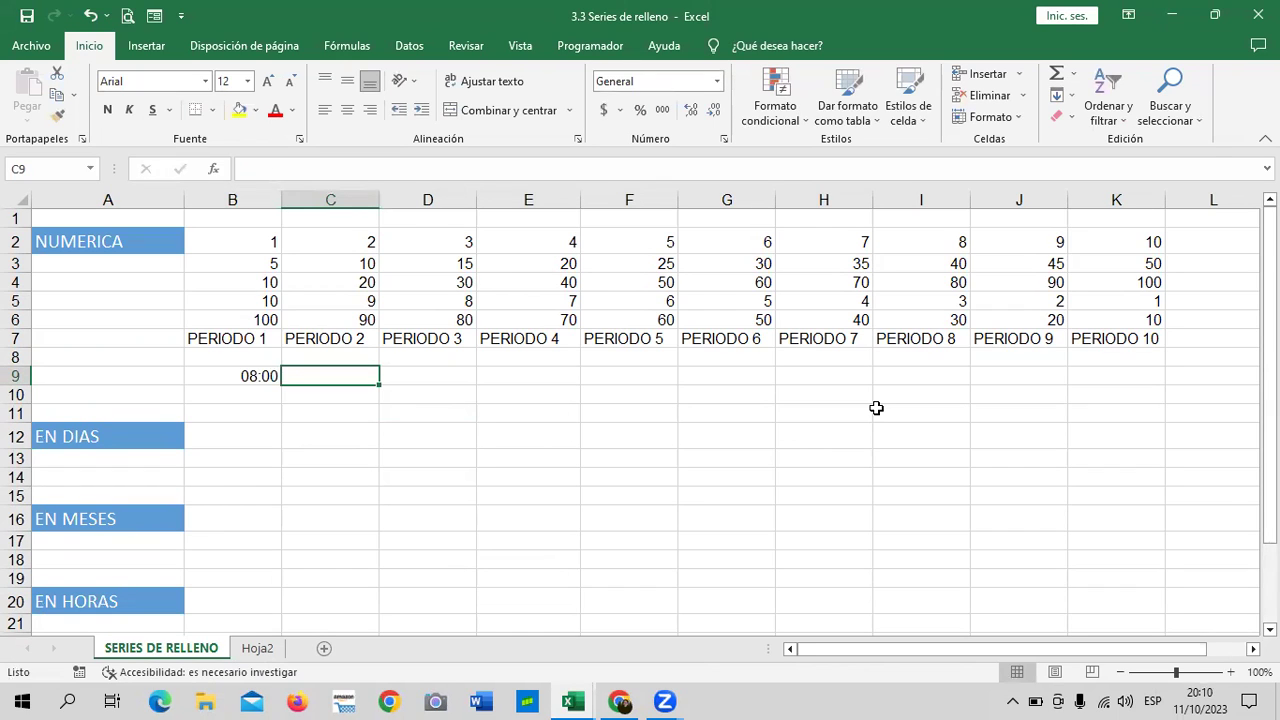
{"action": "type", "text": "8"}
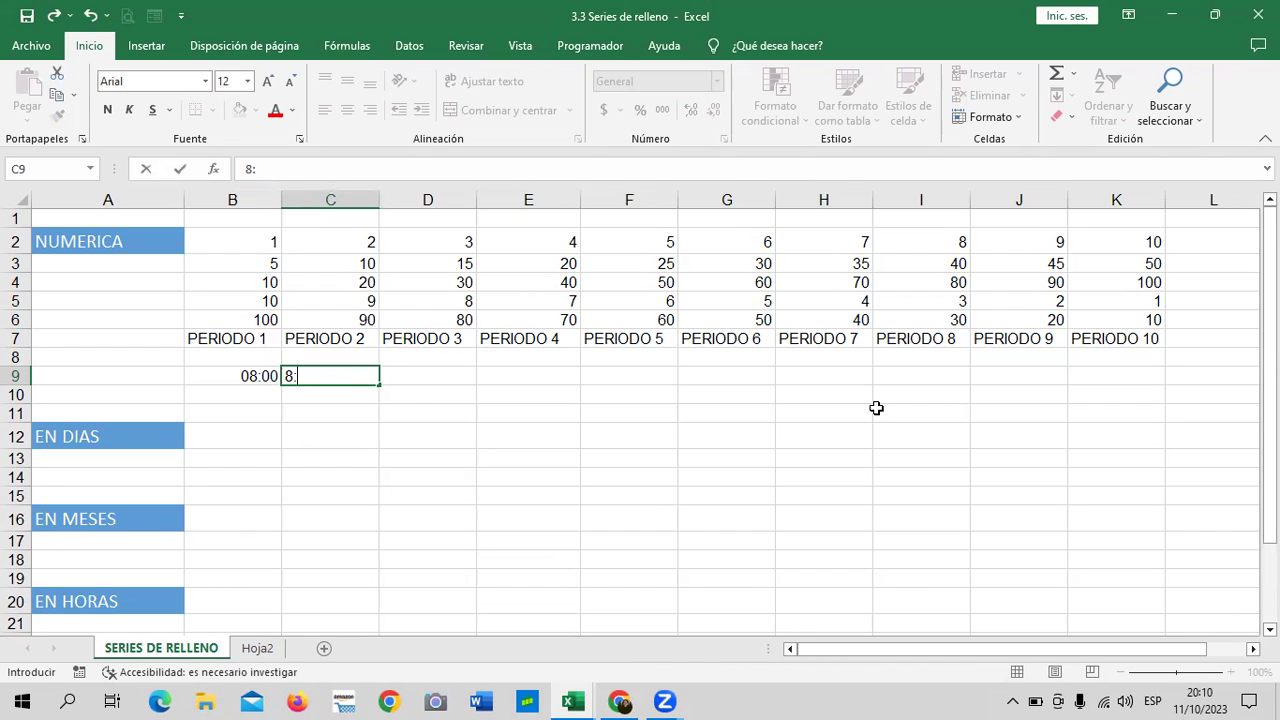
{"action": "type", "text": ":0"}
{"action": "key", "text": "BackSpace"}
{"action": "type", "text": "10"}
{"action": "key", "text": "Return"}
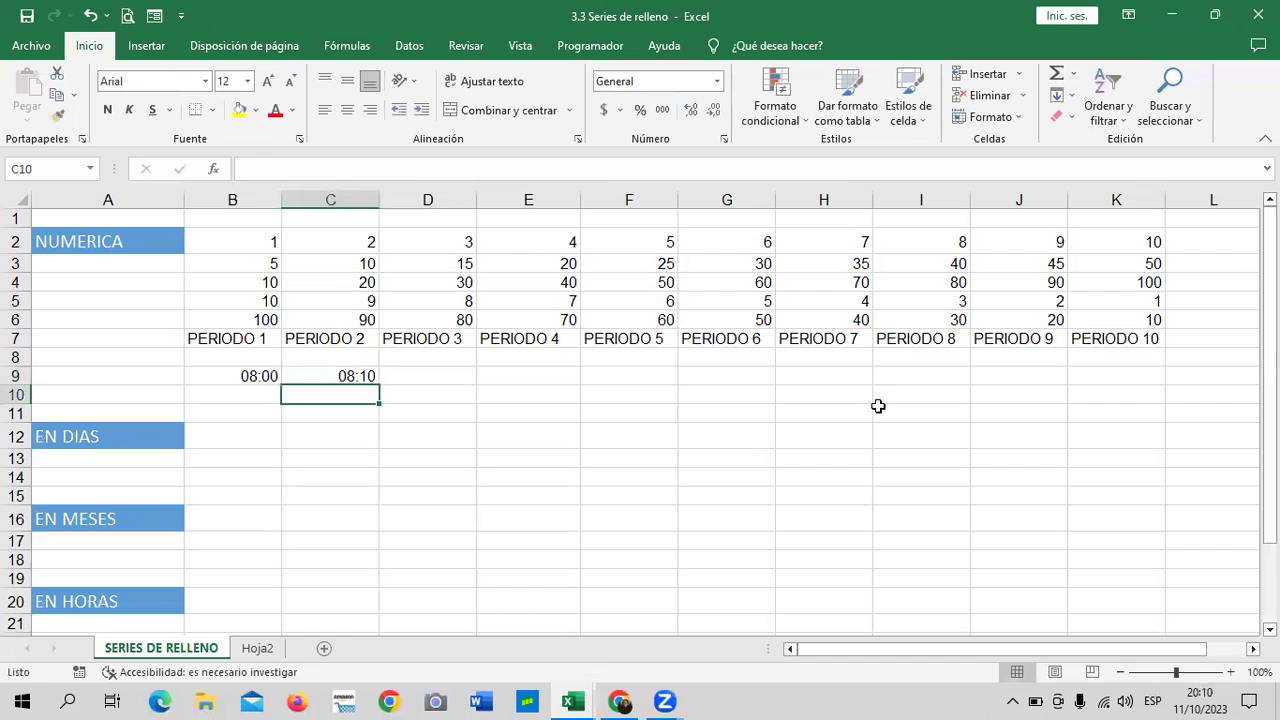
Extend the ten-minute time series from B9:C9 across to K9.
{"action": "left_click", "coordinate": [268, 378]}
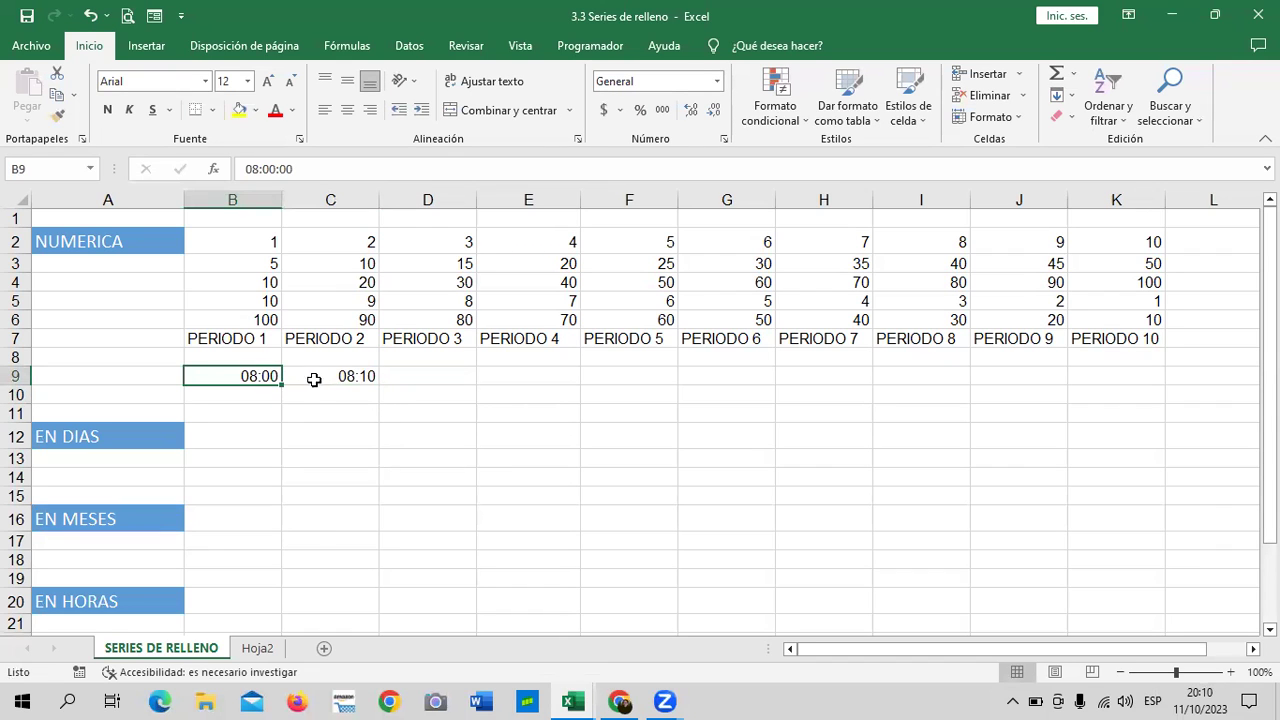
{"action": "left_click", "coordinate": [366, 376], "text": "shift"}
{"action": "left_click_drag", "start_coordinate": [378, 385], "coordinate": [553, 385]}
{"action": "left_click_drag", "start_coordinate": [632, 383], "coordinate": [1168, 383]}
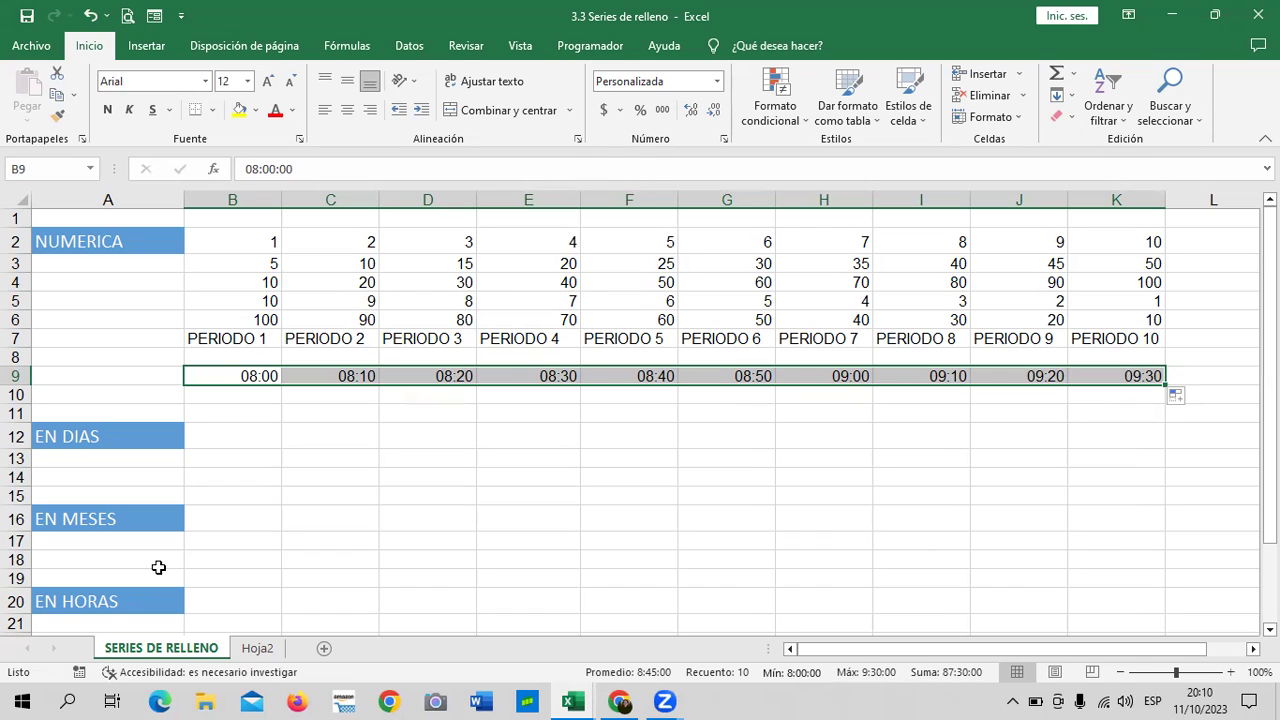
{"action": "left_click", "coordinate": [596, 474]}
Enter 7:00 and 8:00 in cells B10 and C10 and extend the hourly series across to K10.
{"action": "left_click", "coordinate": [241, 395]}
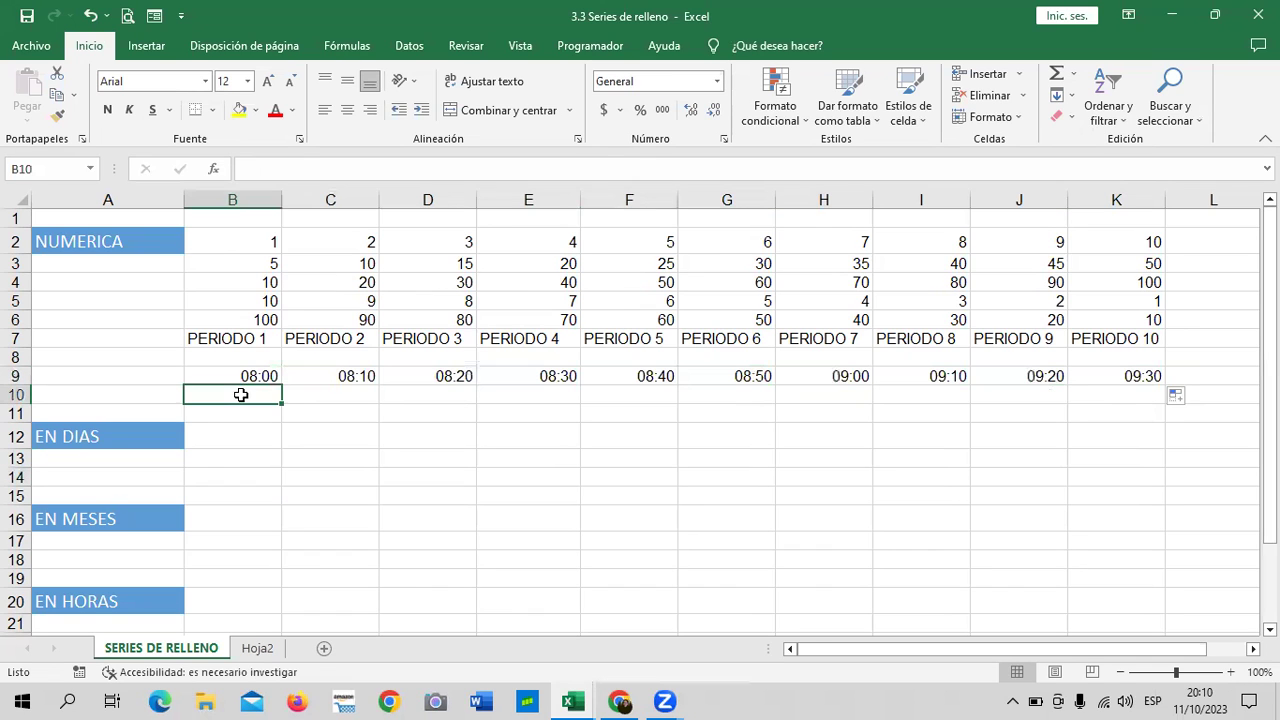
{"action": "type", "text": "8"}
{"action": "key", "text": "BackSpace"}
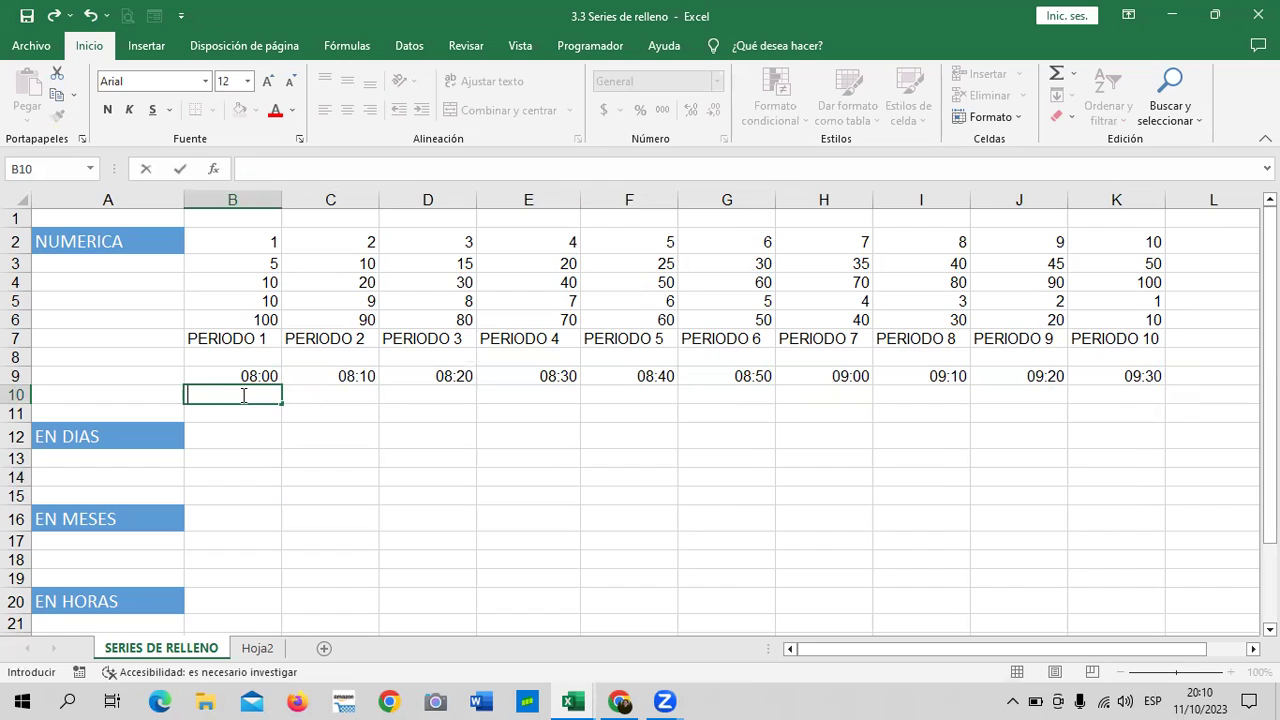
{"action": "type", "text": "7:00"}
{"action": "key", "text": "Tab"}
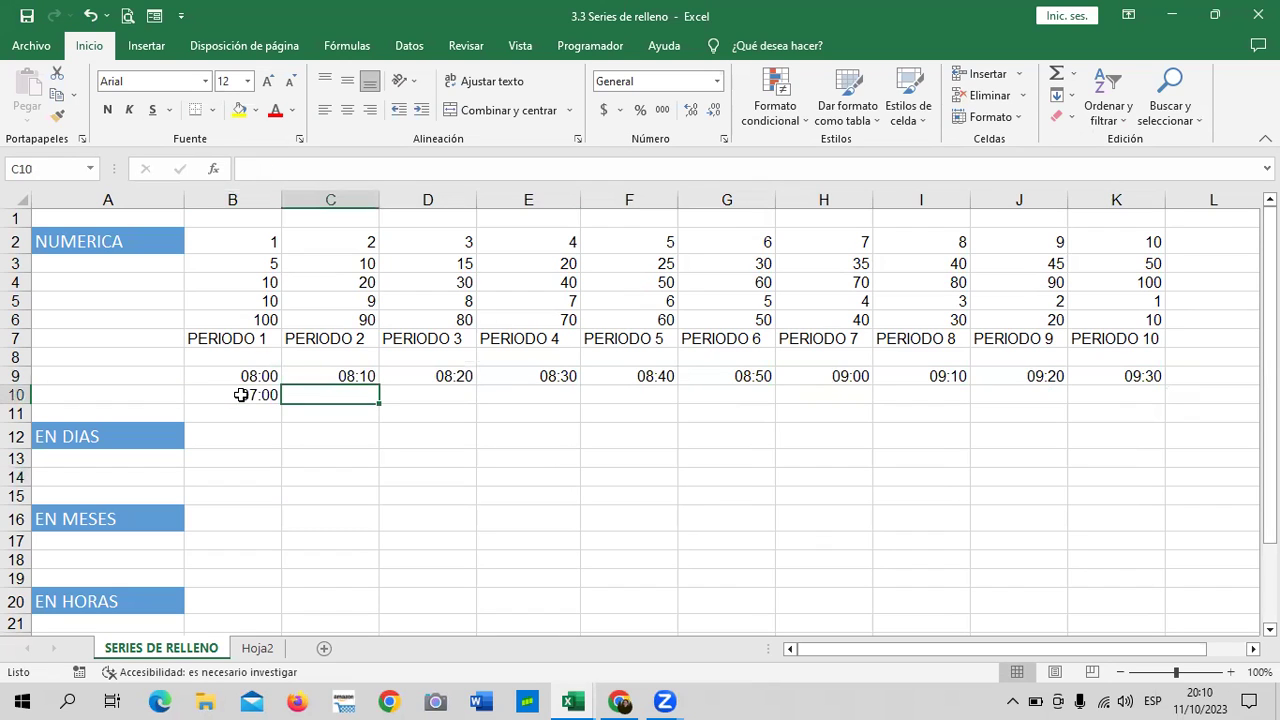
{"action": "type", "text": "8:00"}
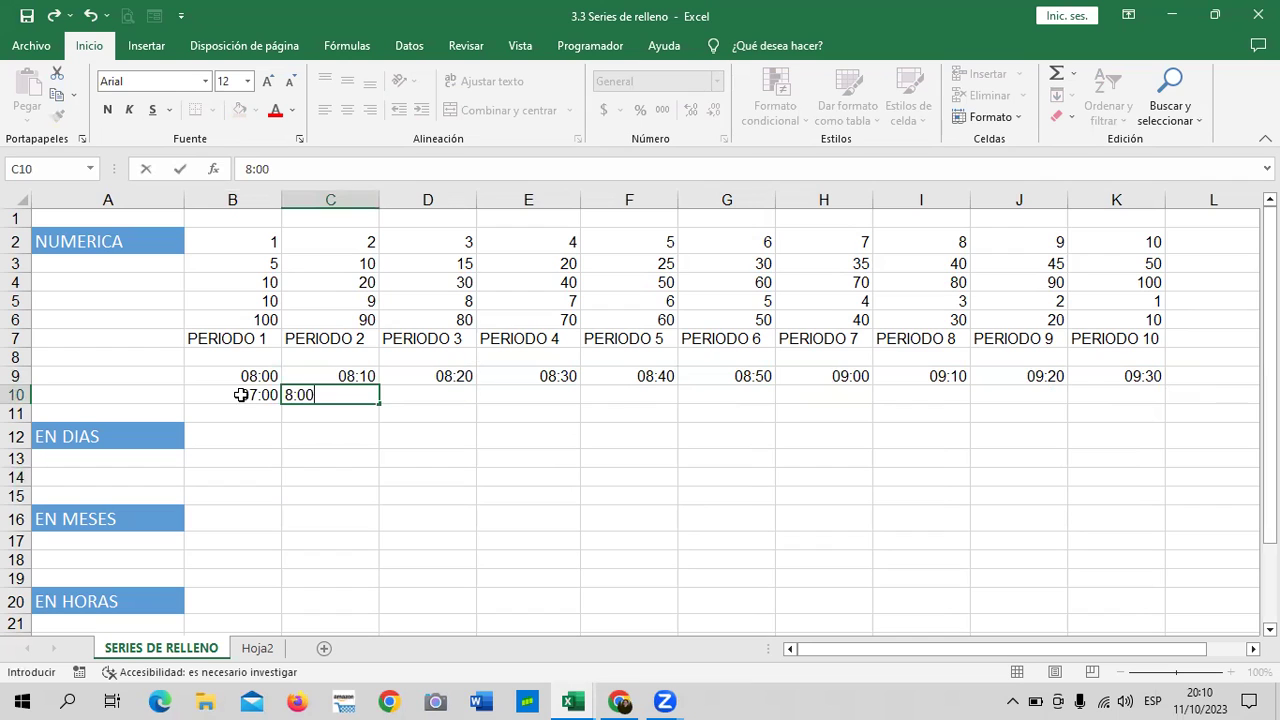
{"action": "key", "text": "Tab"}
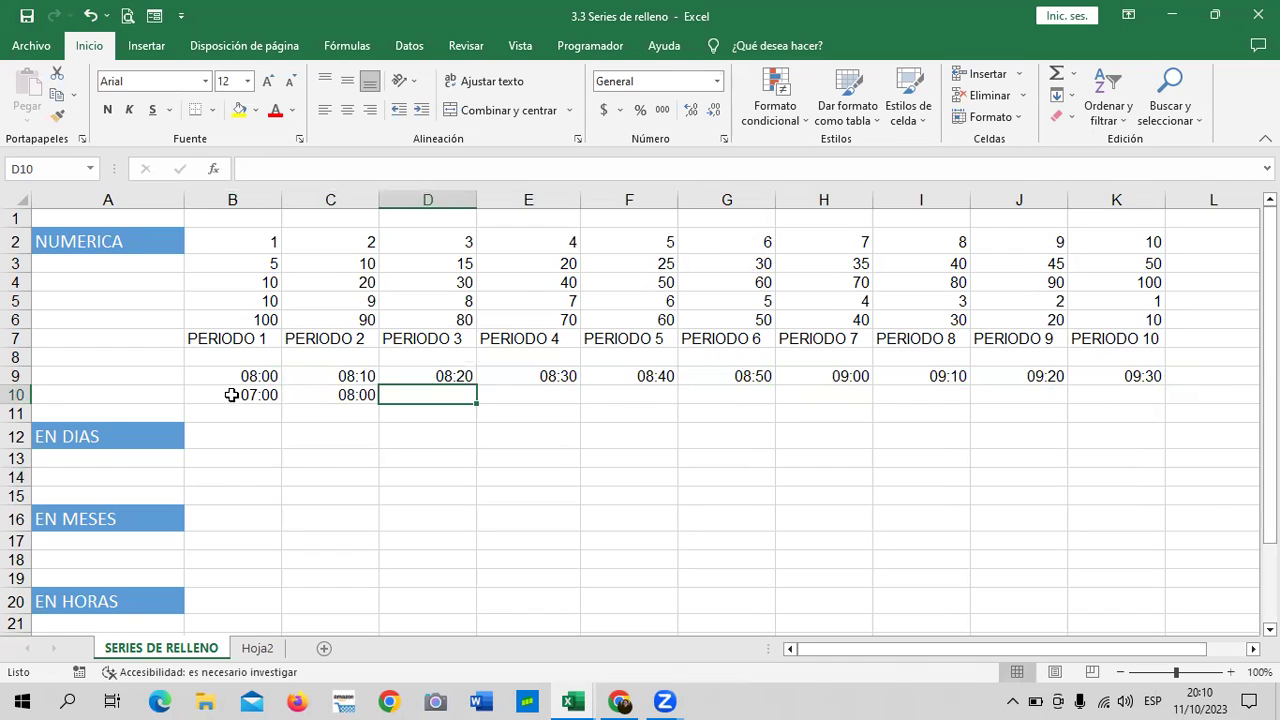
{"action": "left_click_drag", "start_coordinate": [240, 395], "coordinate": [337, 394]}
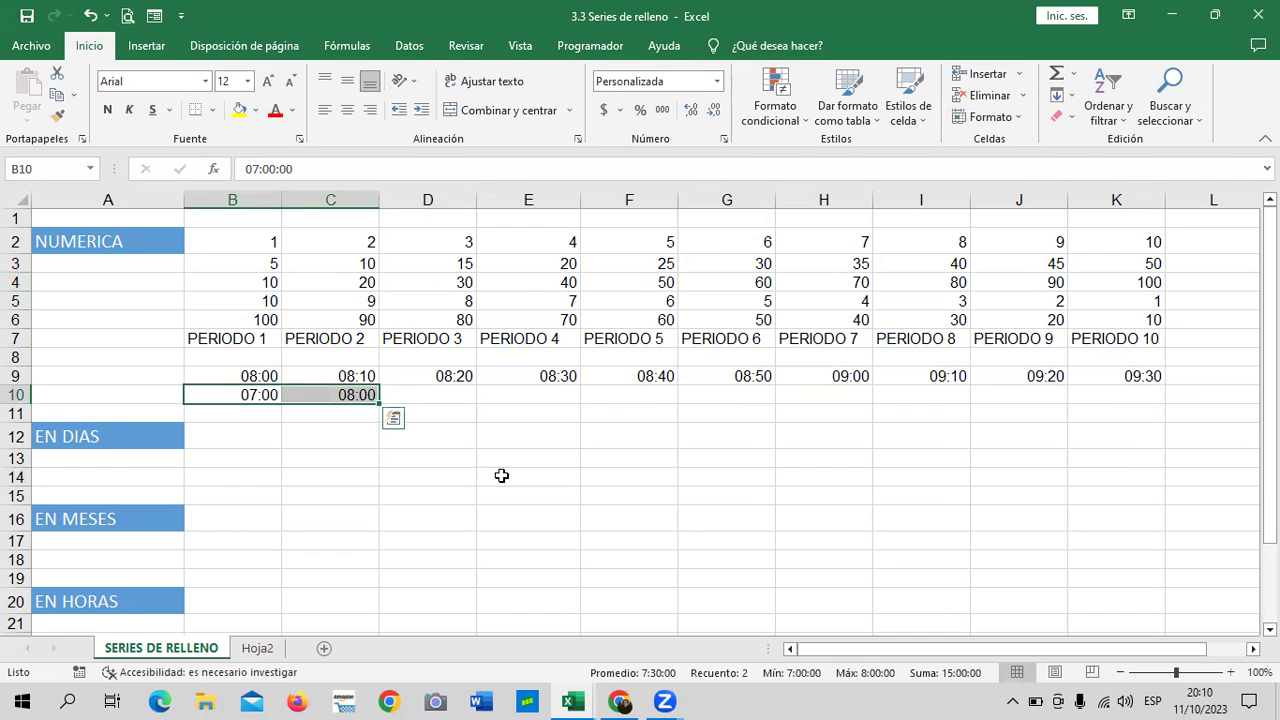
{"action": "left_click_drag", "start_coordinate": [378, 409], "coordinate": [950, 405]}
{"action": "left_click_drag", "start_coordinate": [1115, 411], "coordinate": [1141, 413]}
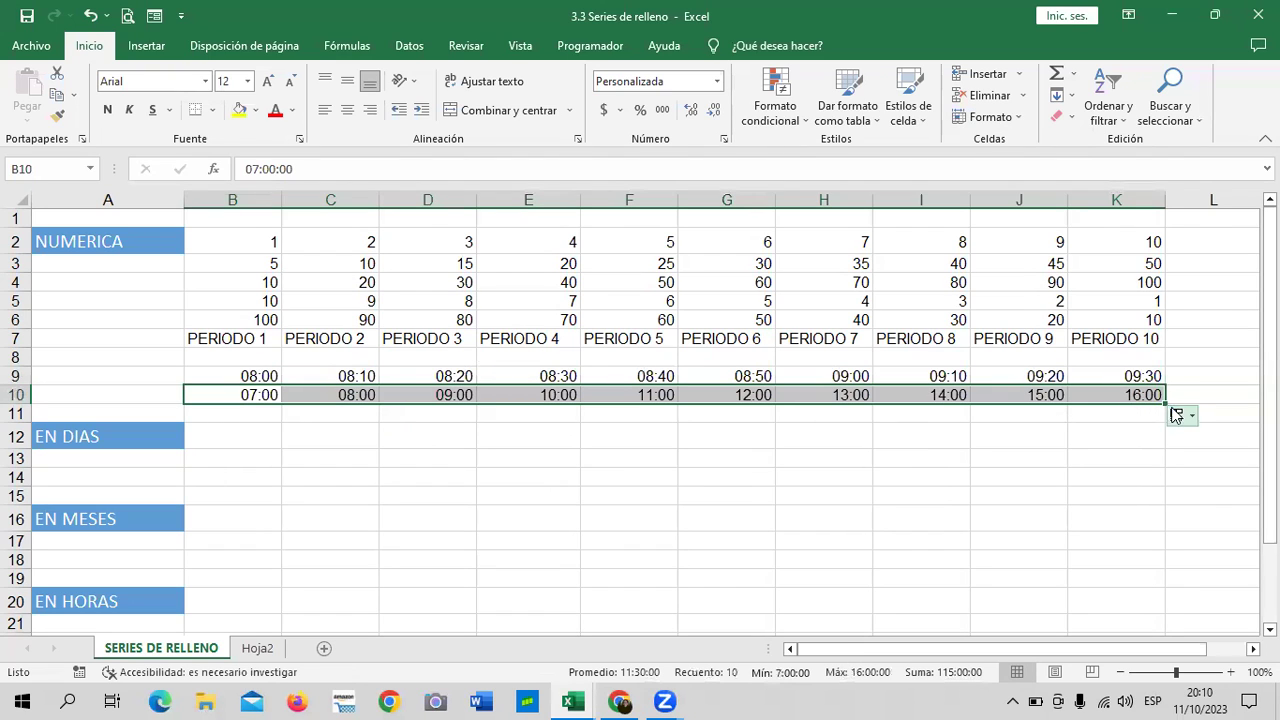
Extend the hourly series in row 10 further to AC10 and check the stored value of the midnight cell S10.
{"action": "left_click_drag", "start_coordinate": [1165, 403], "coordinate": [859, 406]}
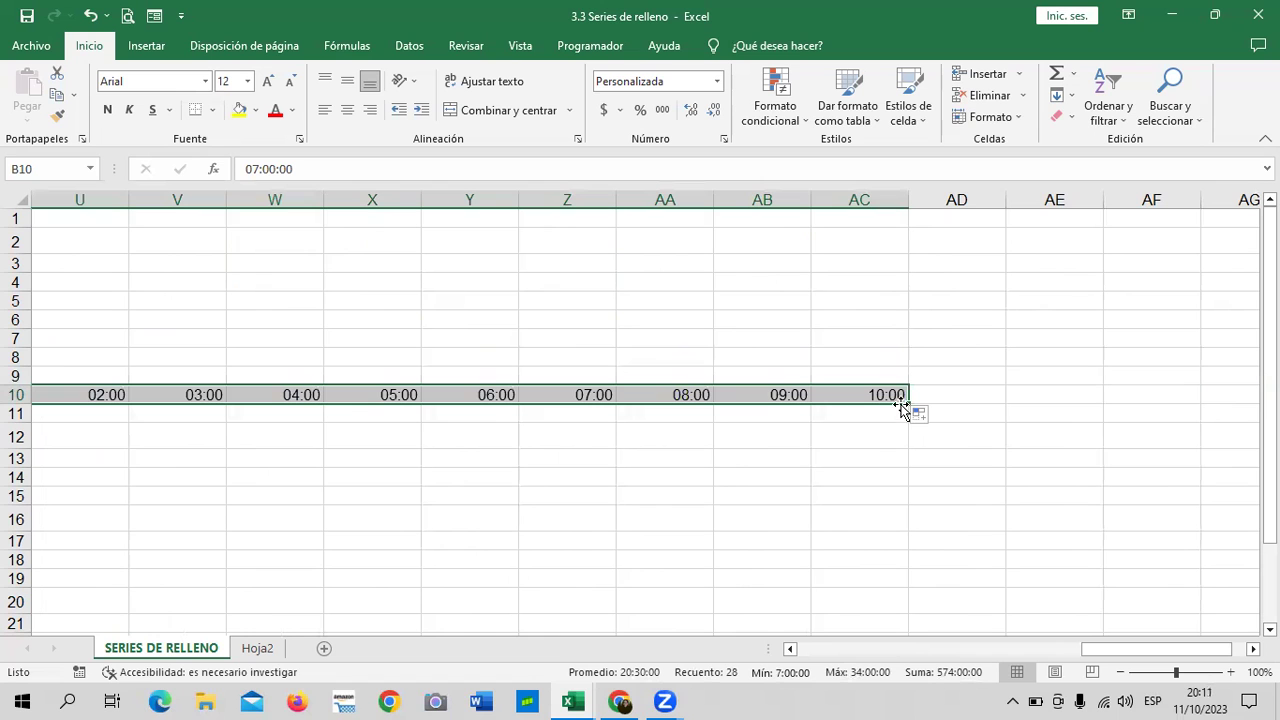
{"action": "left_click_drag", "start_coordinate": [1092, 658], "coordinate": [960, 652]}
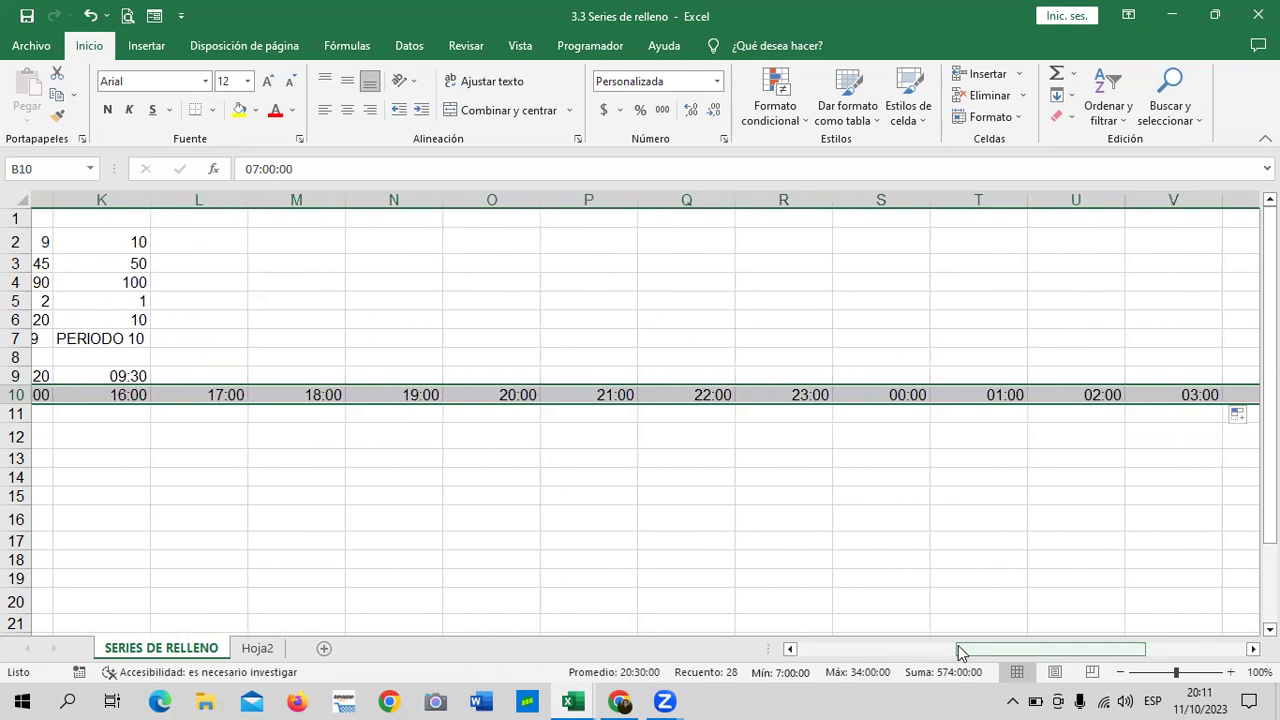
{"action": "left_click", "coordinate": [870, 393]}
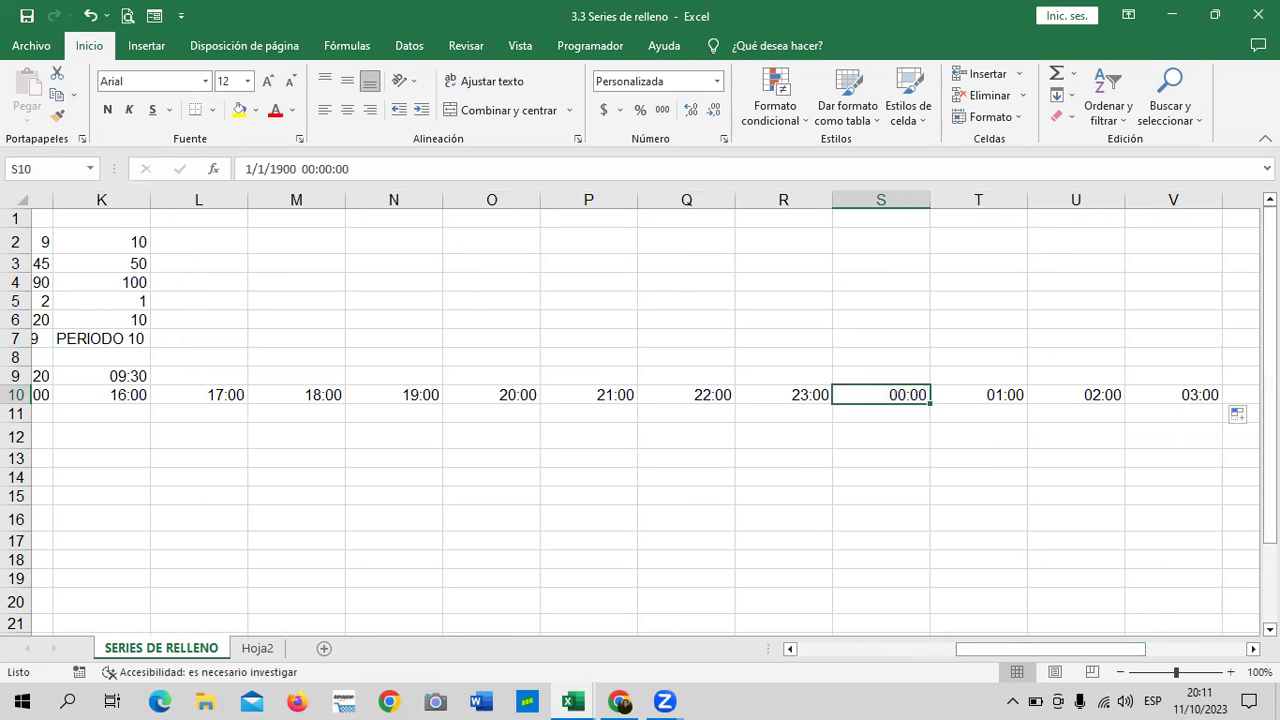
{"action": "left_click_drag", "start_coordinate": [1020, 653], "coordinate": [800, 655]}
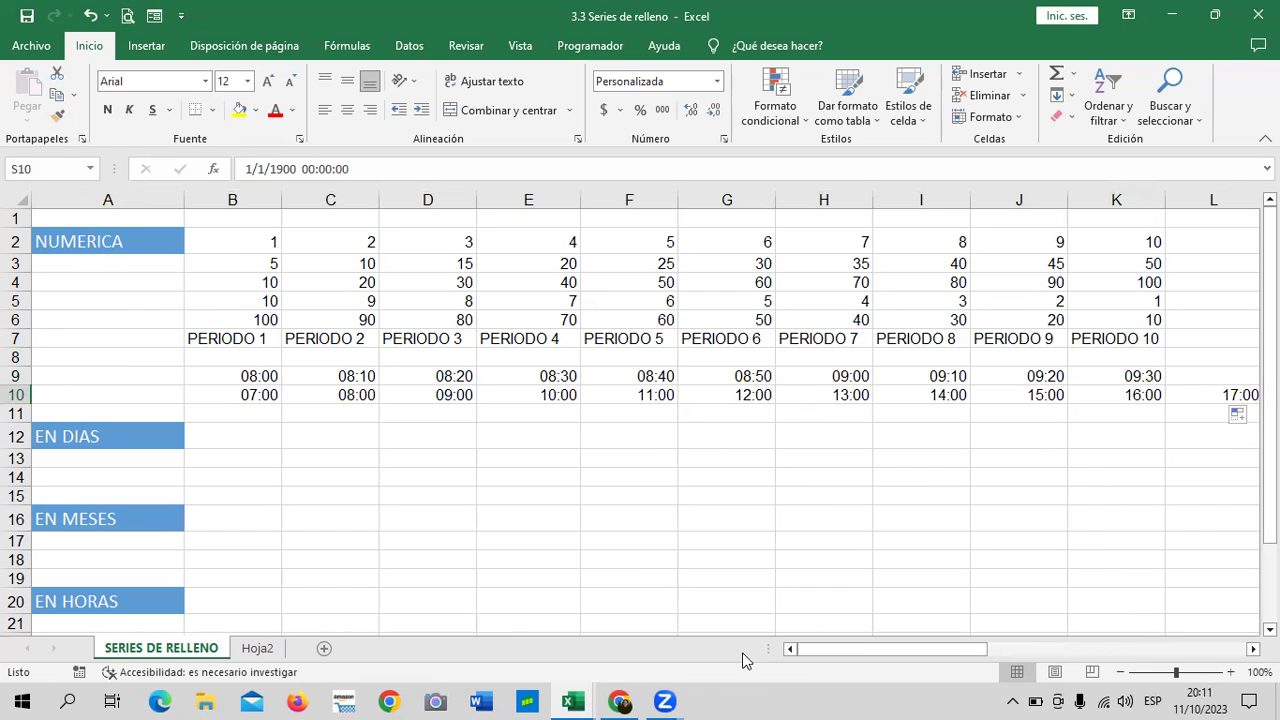
{"action": "left_click", "coordinate": [1099, 240]}
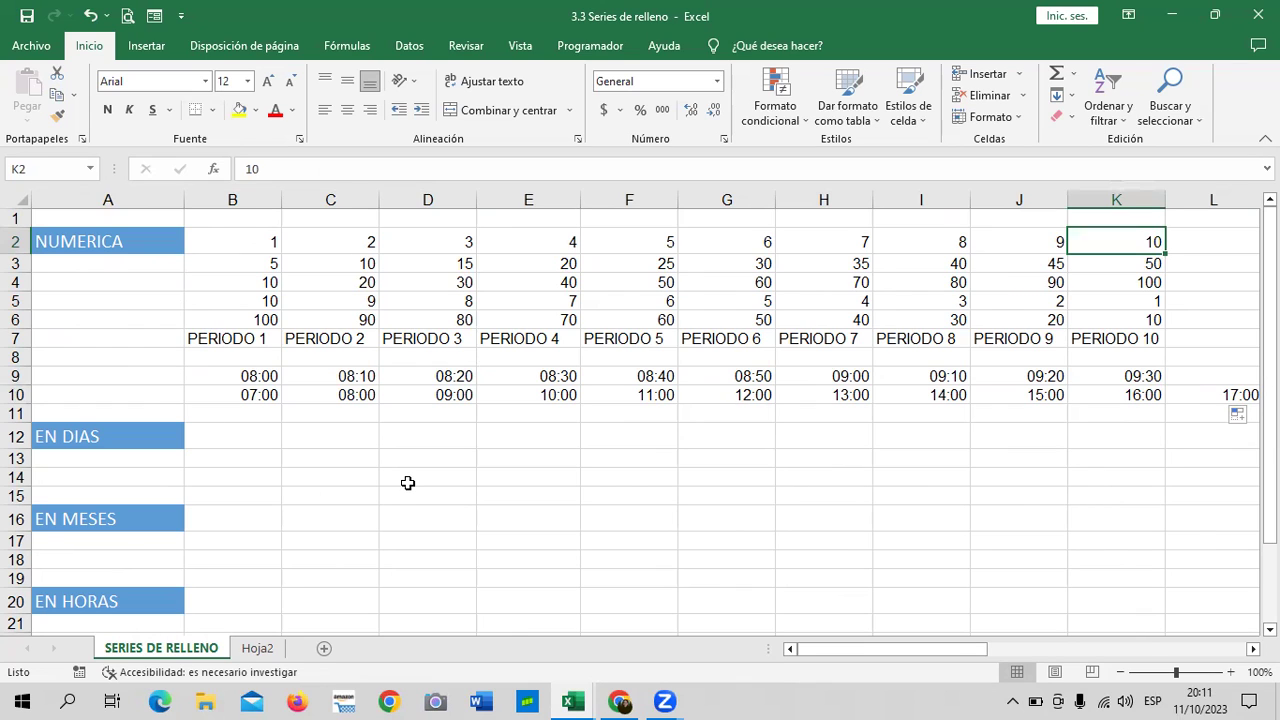
Extend the times in B9:B10 down column B to B23 as a descending hourly series.
{"action": "left_click", "coordinate": [243, 415]}
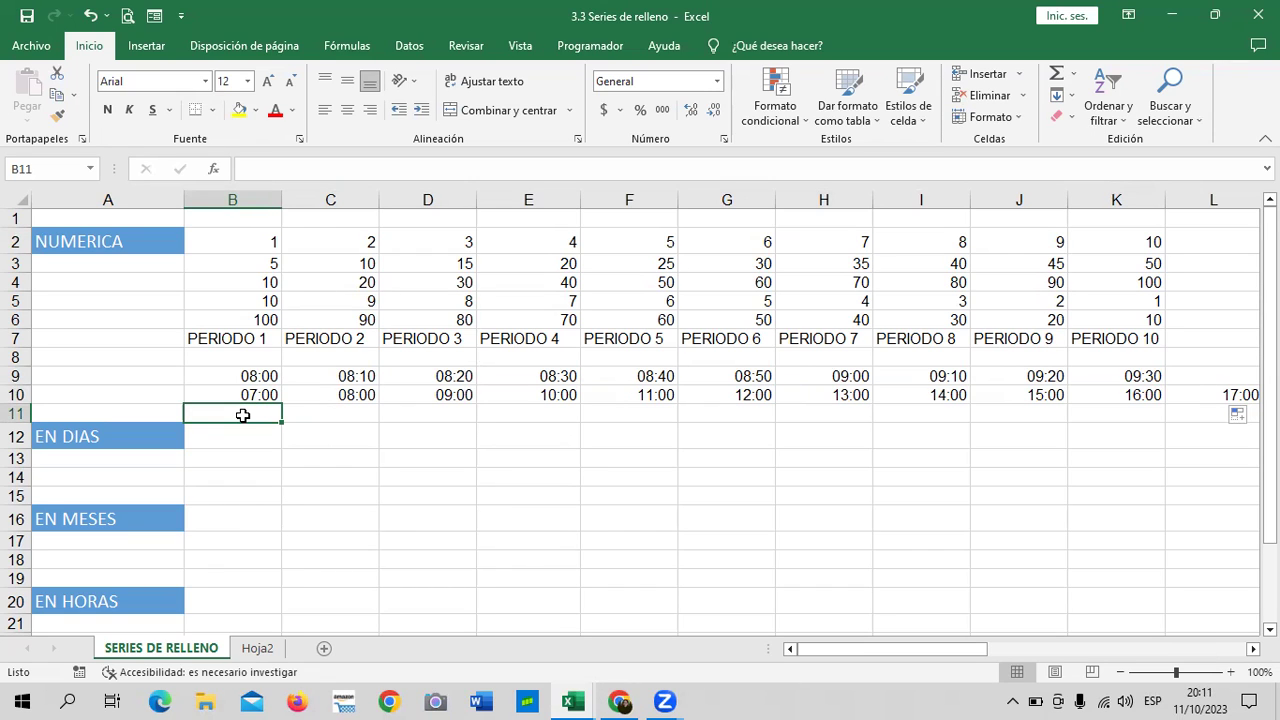
{"action": "left_click", "coordinate": [268, 395]}
{"action": "left_click_drag", "start_coordinate": [271, 376], "coordinate": [262, 392]}
{"action": "scroll", "coordinate": [269, 399], "scroll_direction": "down", "scroll_amount": 2}
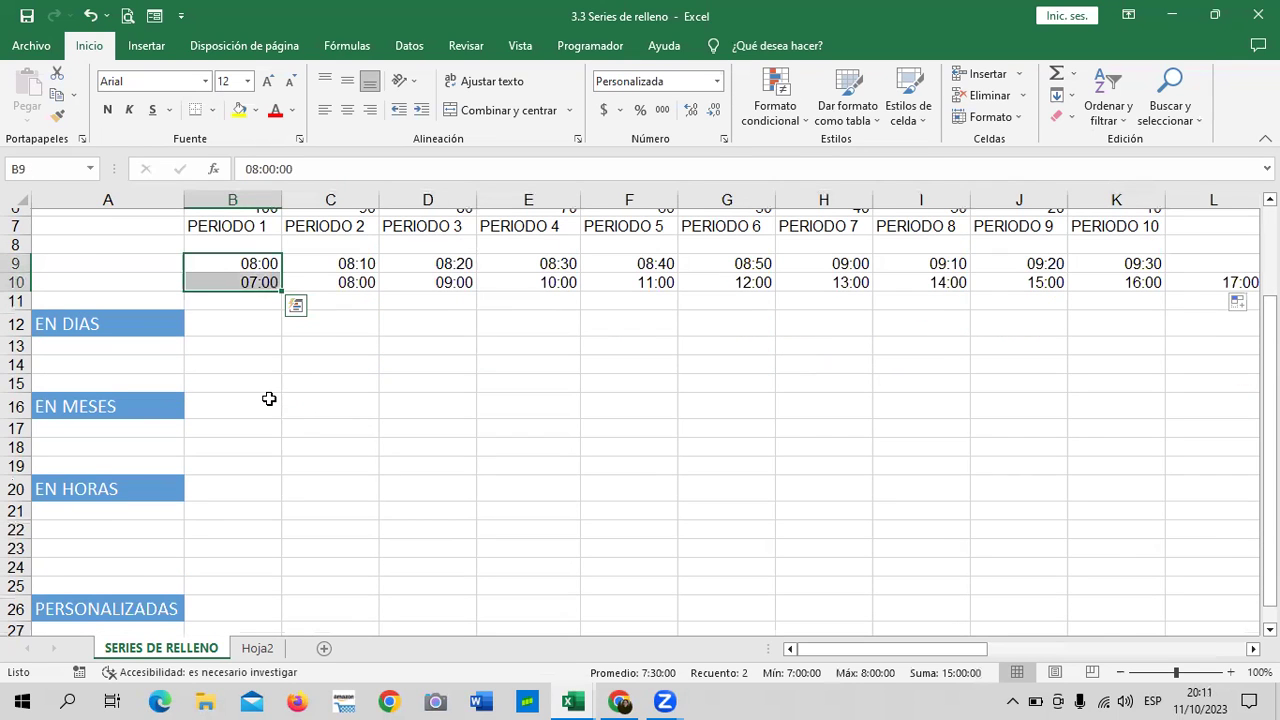
{"action": "left_click_drag", "start_coordinate": [283, 295], "coordinate": [296, 565]}
{"action": "left_click", "coordinate": [460, 498]}
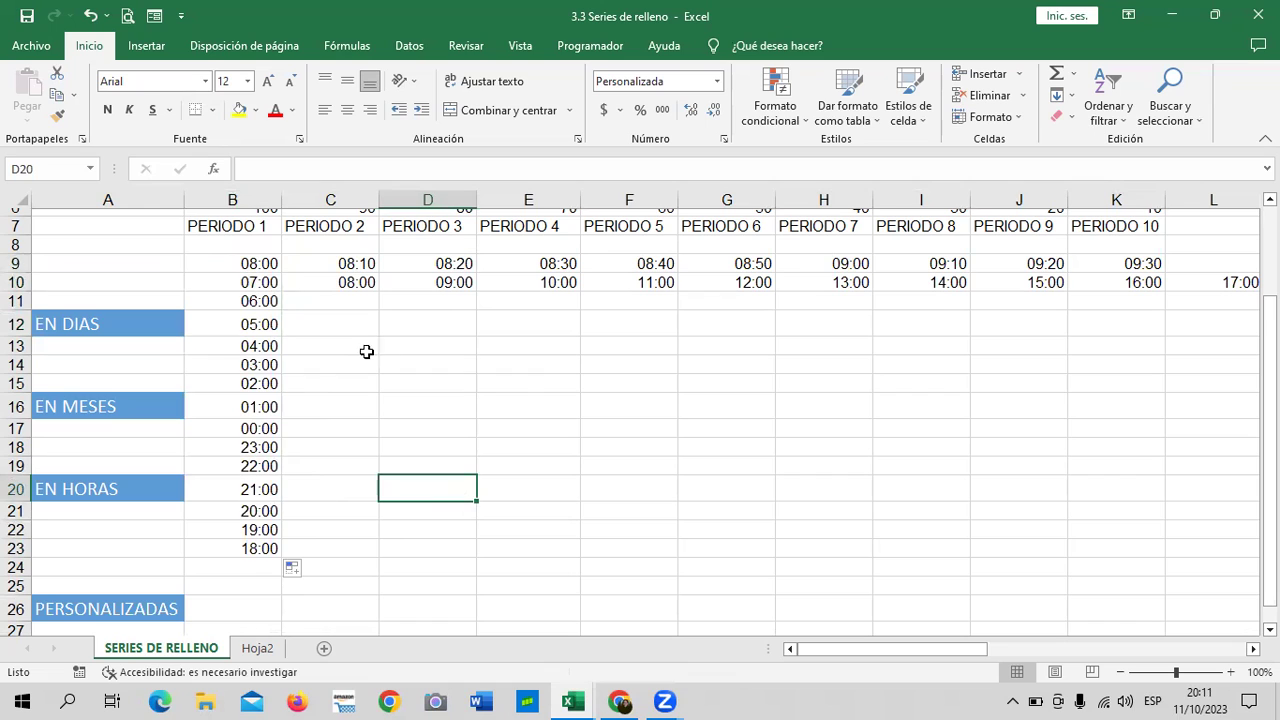
Examine the descending hourly values in column B cell by cell, from B9 through the midnight change to B18.
{"action": "left_click", "coordinate": [260, 268]}
{"action": "left_click", "coordinate": [264, 288]}
{"action": "left_click", "coordinate": [266, 303]}
{"action": "left_click", "coordinate": [266, 328]}
{"action": "left_click", "coordinate": [268, 350]}
{"action": "left_click", "coordinate": [272, 370]}
{"action": "left_click", "coordinate": [268, 388]}
{"action": "left_click", "coordinate": [267, 410]}
{"action": "left_click", "coordinate": [262, 434]}
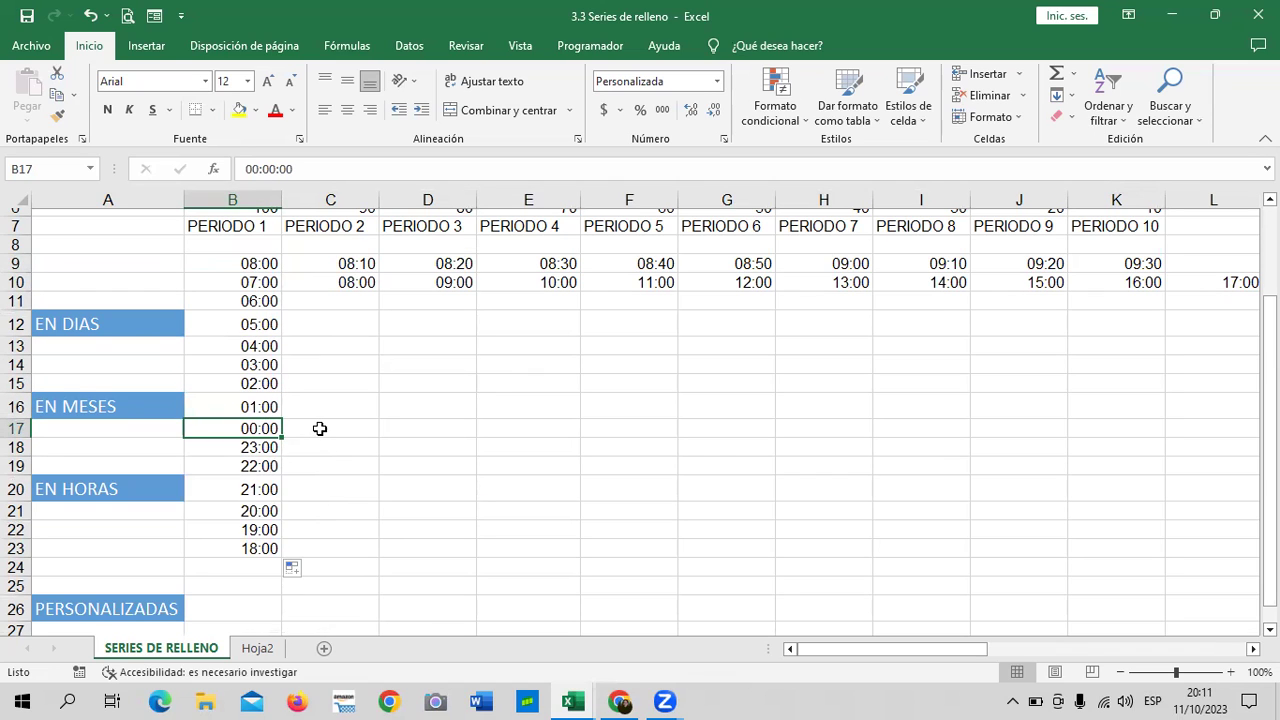
{"action": "left_click", "coordinate": [252, 450]}
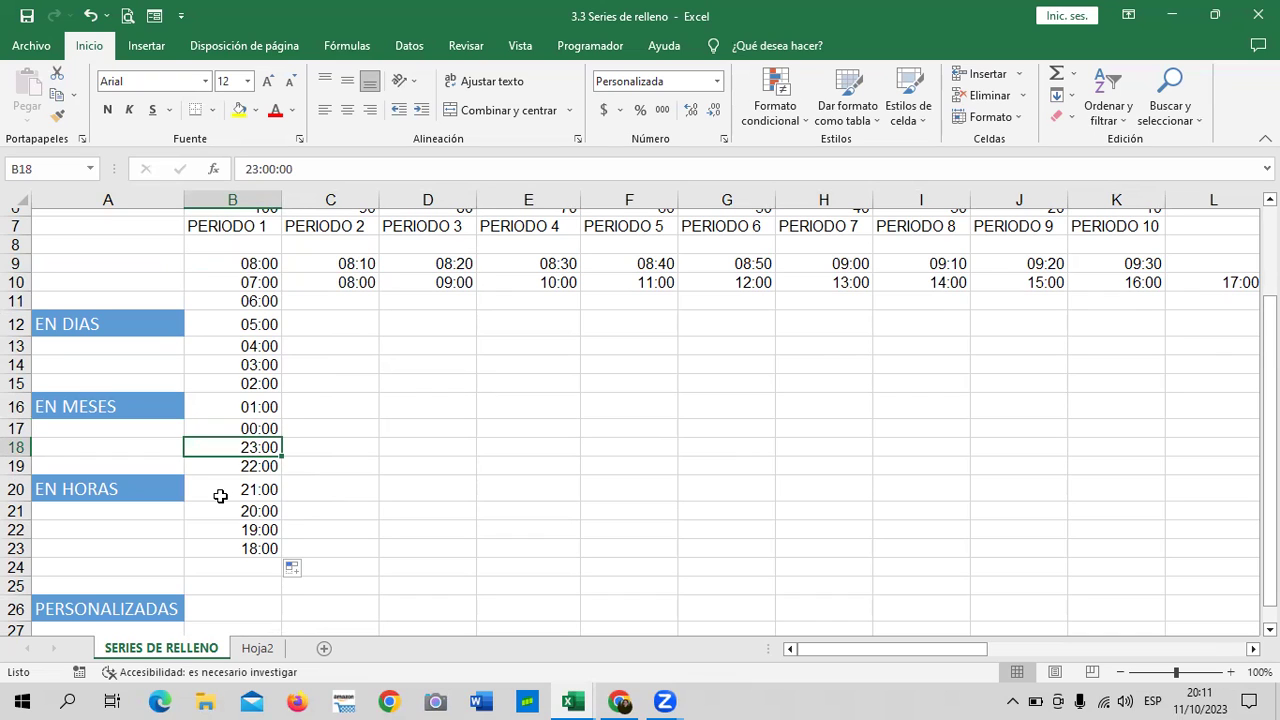
{"action": "left_click", "coordinate": [412, 410]}
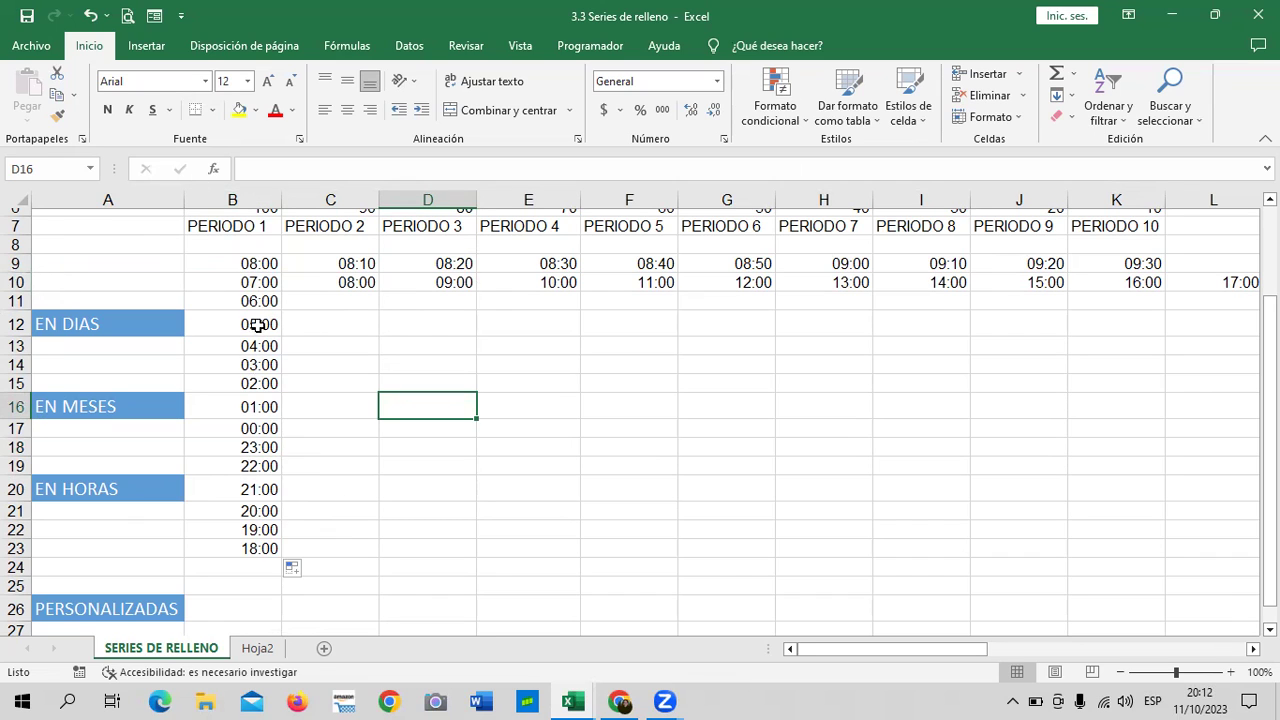
Clear the descending hourly values from cells B11:B23.
{"action": "left_click_drag", "start_coordinate": [260, 301], "coordinate": [260, 548]}
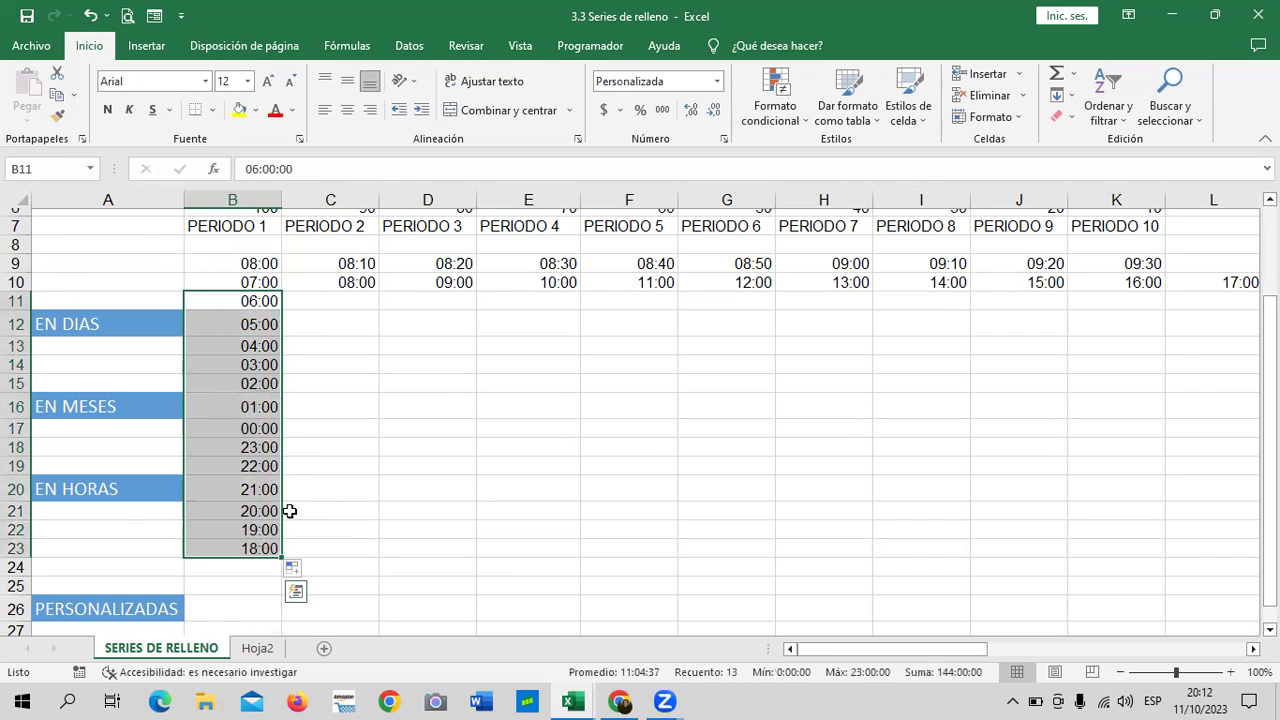
{"action": "key", "text": "Delete"}
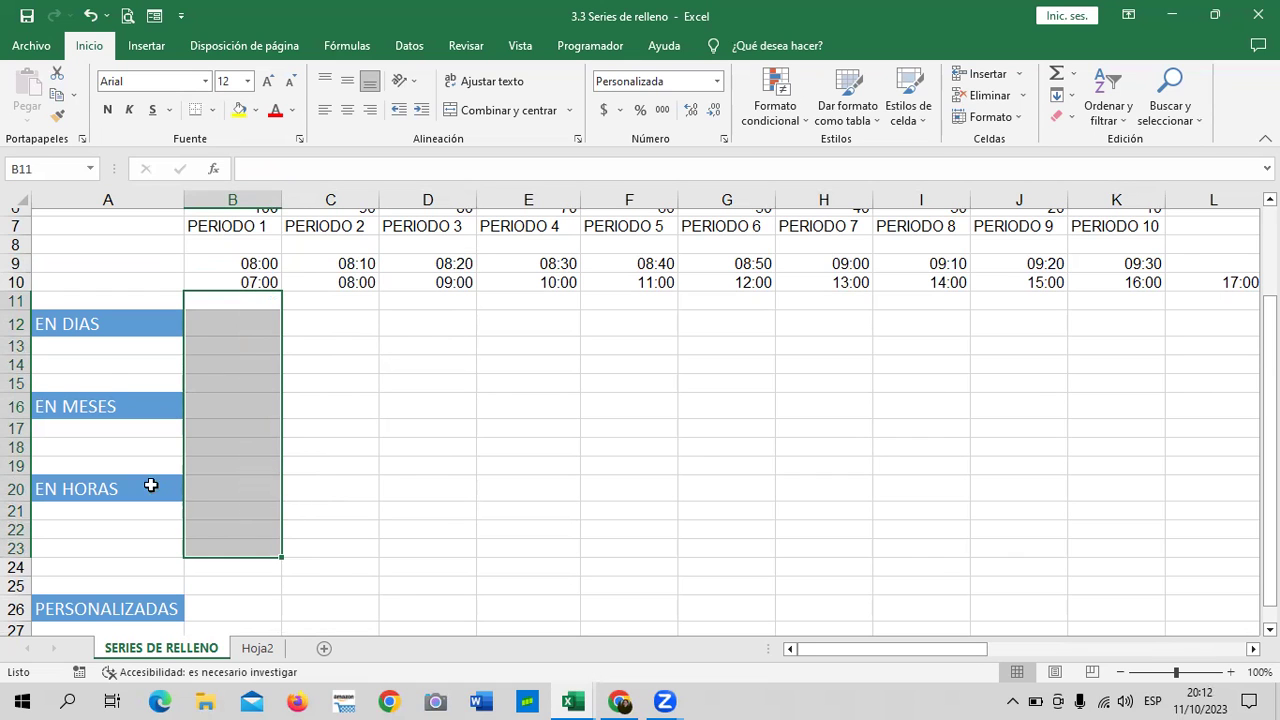
{"action": "left_click", "coordinate": [459, 480]}
{"action": "scroll", "coordinate": [460, 475], "scroll_direction": "up", "scroll_amount": 2}
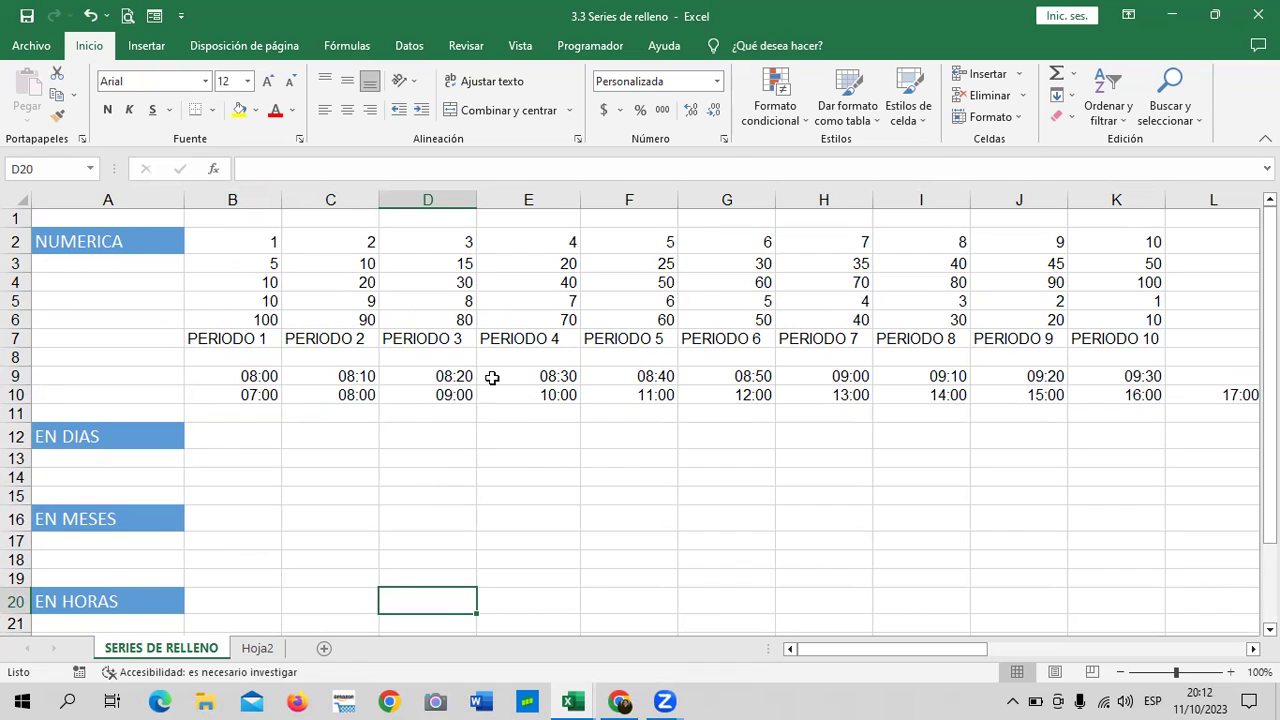
Enter LUNES in cell B12 beside EN DIAS and extend the weekday series across to H12.
{"action": "left_click", "coordinate": [246, 440]}
{"action": "type", "text": "LUNES"}
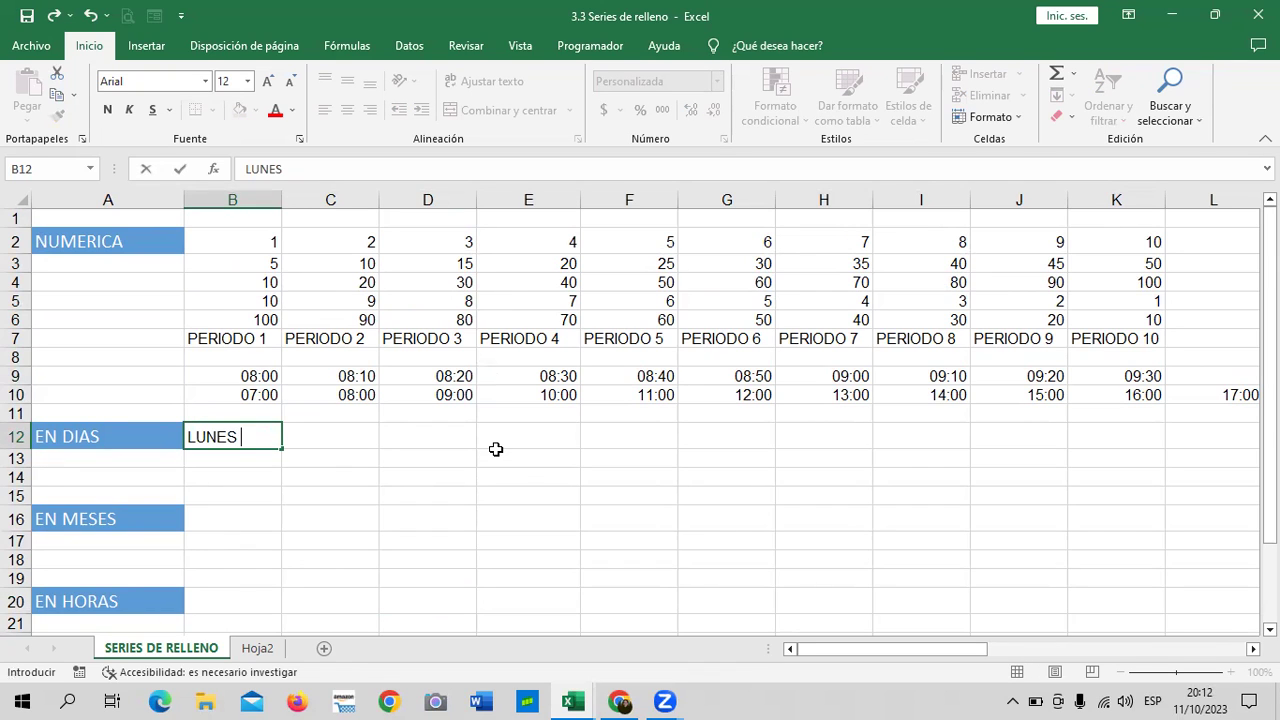
{"action": "key", "text": "Tab"}
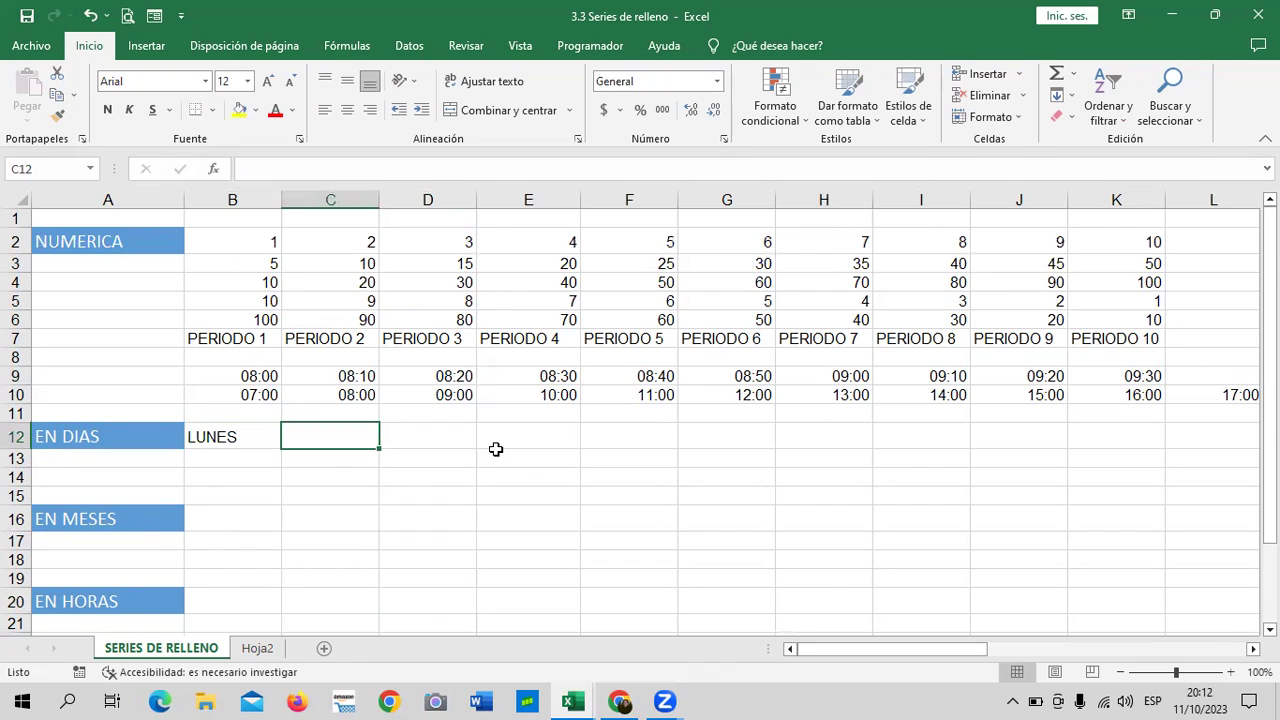
{"action": "left_click", "coordinate": [254, 436]}
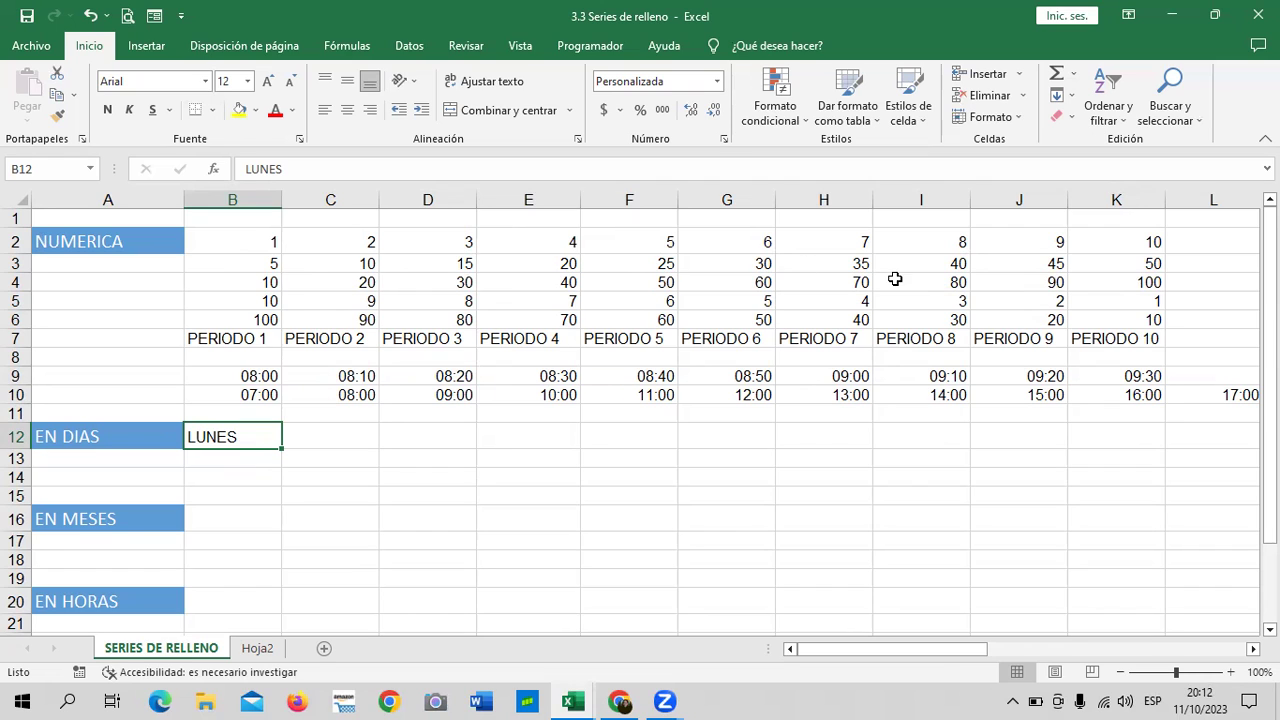
{"action": "left_click", "coordinate": [334, 438]}
{"action": "left_click", "coordinate": [259, 441]}
{"action": "left_click_drag", "start_coordinate": [282, 448], "coordinate": [465, 455]}
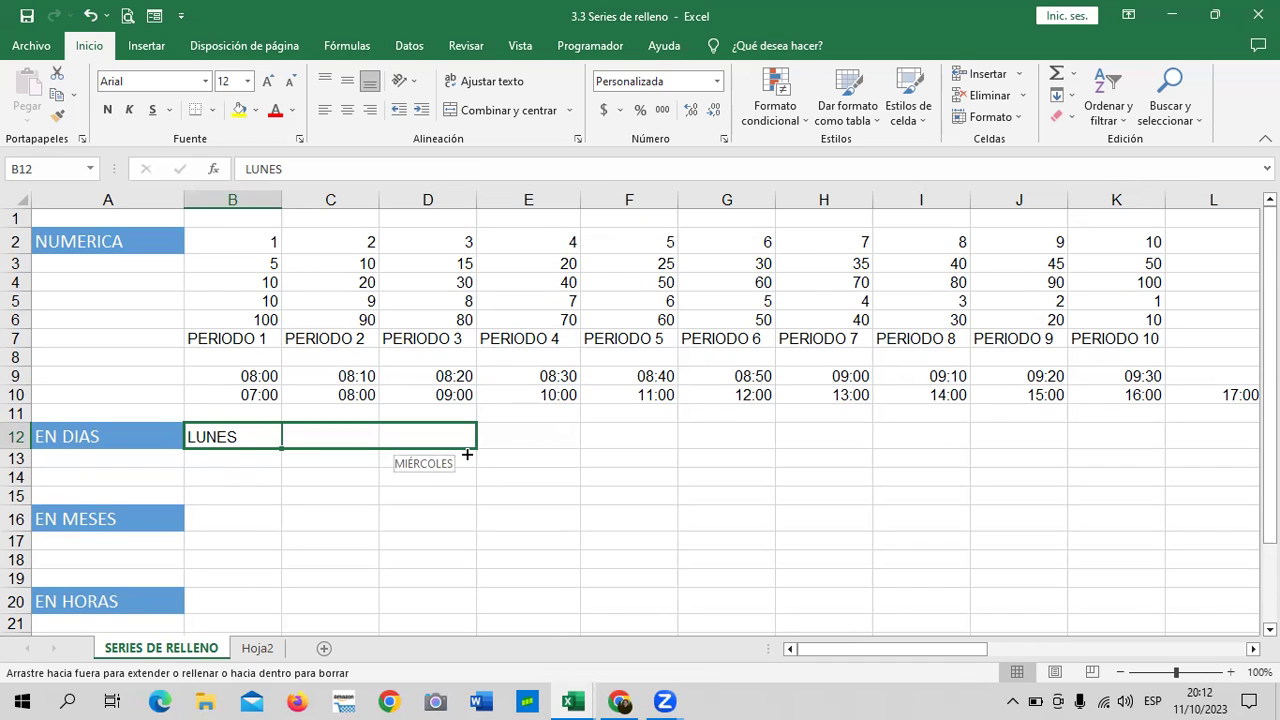
{"action": "left_click_drag", "start_coordinate": [469, 455], "coordinate": [850, 446]}
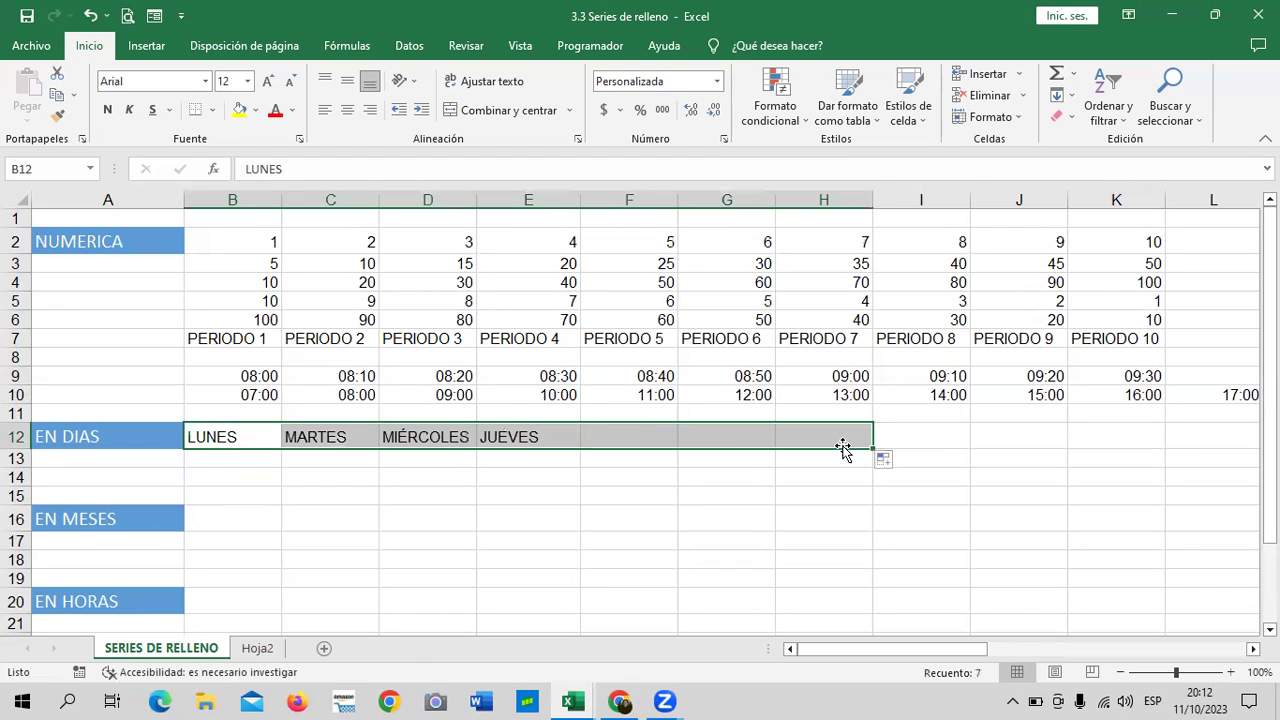
{"action": "left_click", "coordinate": [737, 520]}
Enter lowercase lunes in B13 and extend it across to H13, and continue the uppercase weekdays from H12 to L12.
{"action": "left_click", "coordinate": [235, 462]}
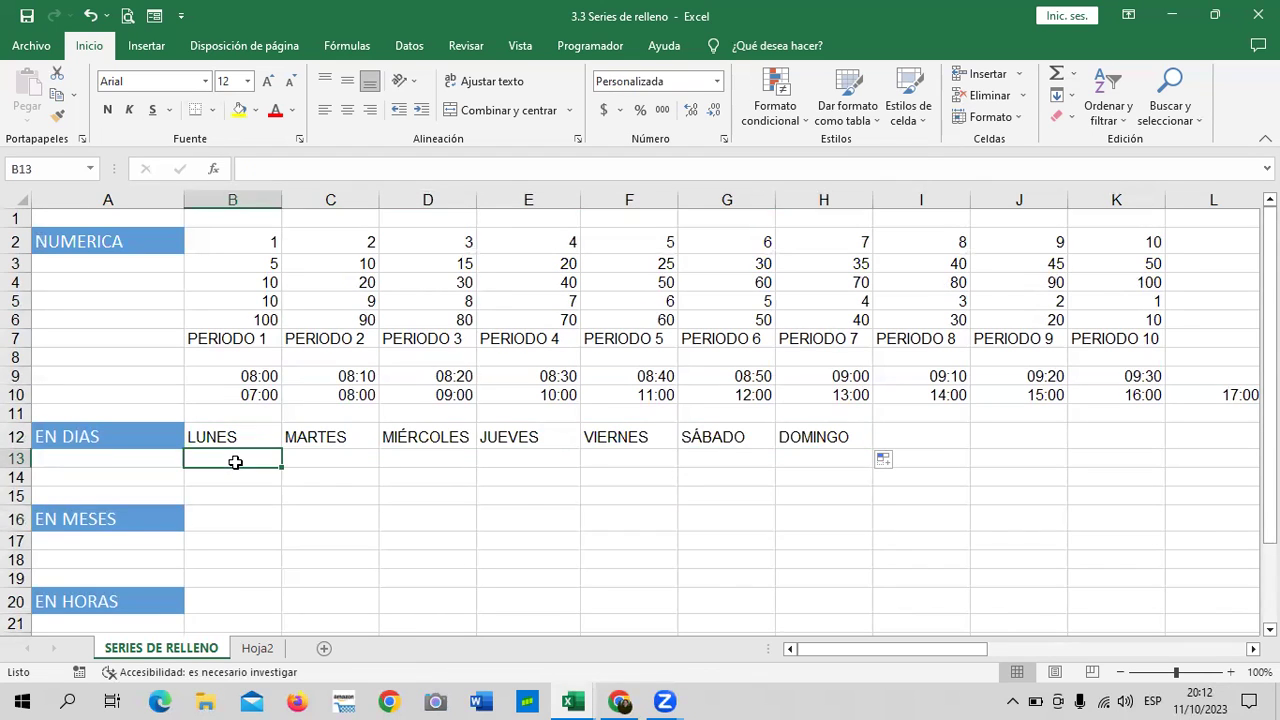
{"action": "key", "text": "Caps_Lock"}
{"action": "type", "text": "lunes"}
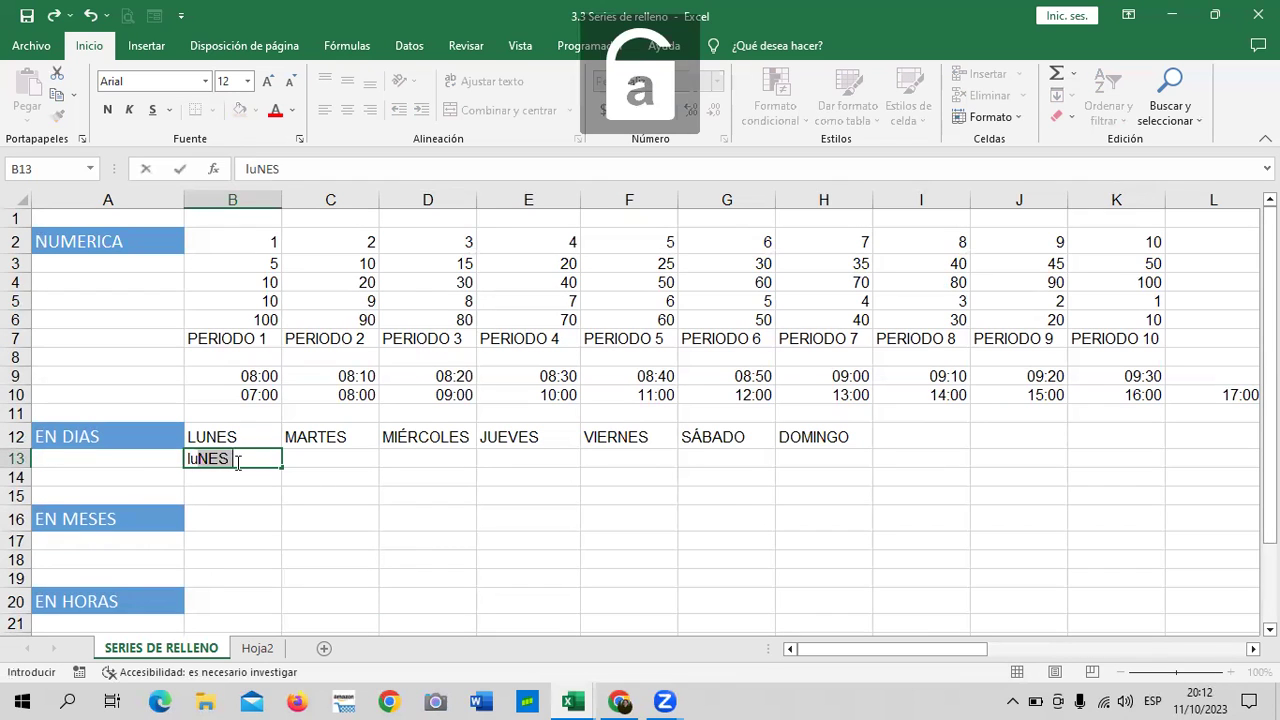
{"action": "left_click", "coordinate": [420, 476]}
{"action": "left_click", "coordinate": [272, 460]}
{"action": "left_click_drag", "start_coordinate": [280, 470], "coordinate": [1219, 443]}
{"action": "left_click", "coordinate": [856, 440]}
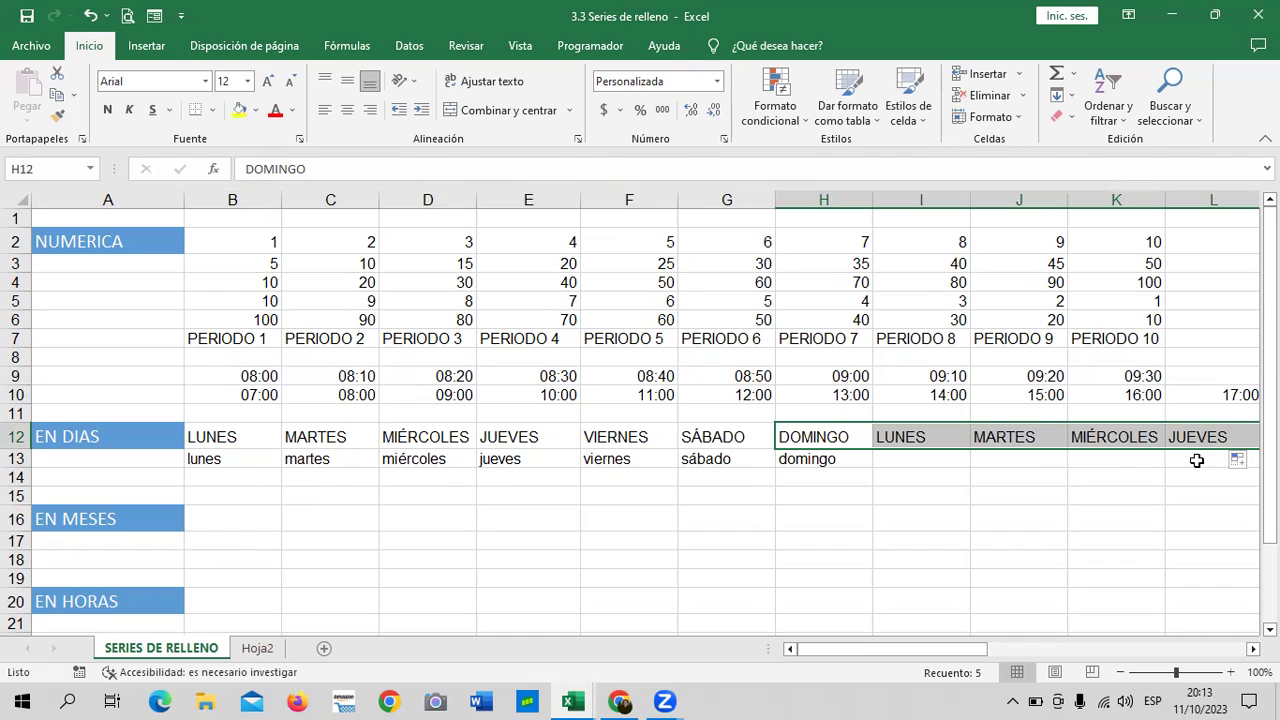
{"action": "left_click", "coordinate": [576, 542]}
Enter domingo in cell B14 and sabado in cell C14 as the start of a reversed weekday series.
{"action": "left_click", "coordinate": [245, 480]}
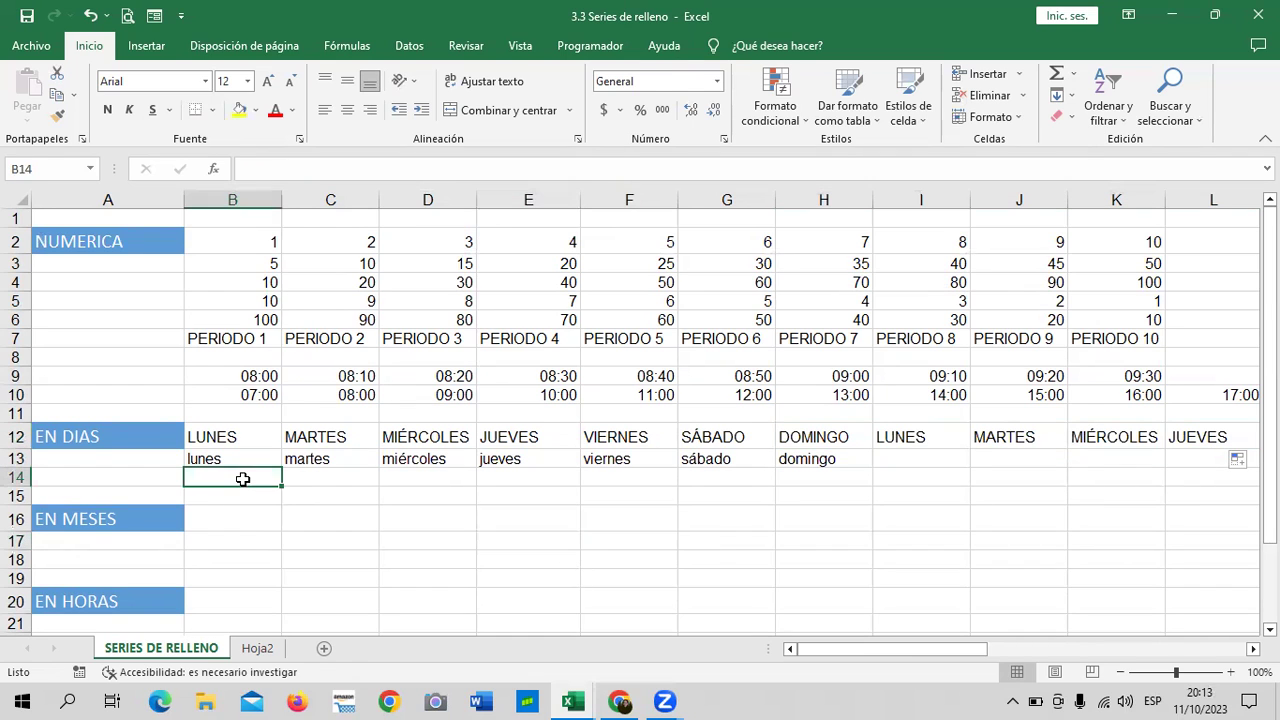
{"action": "type", "text": "domingo"}
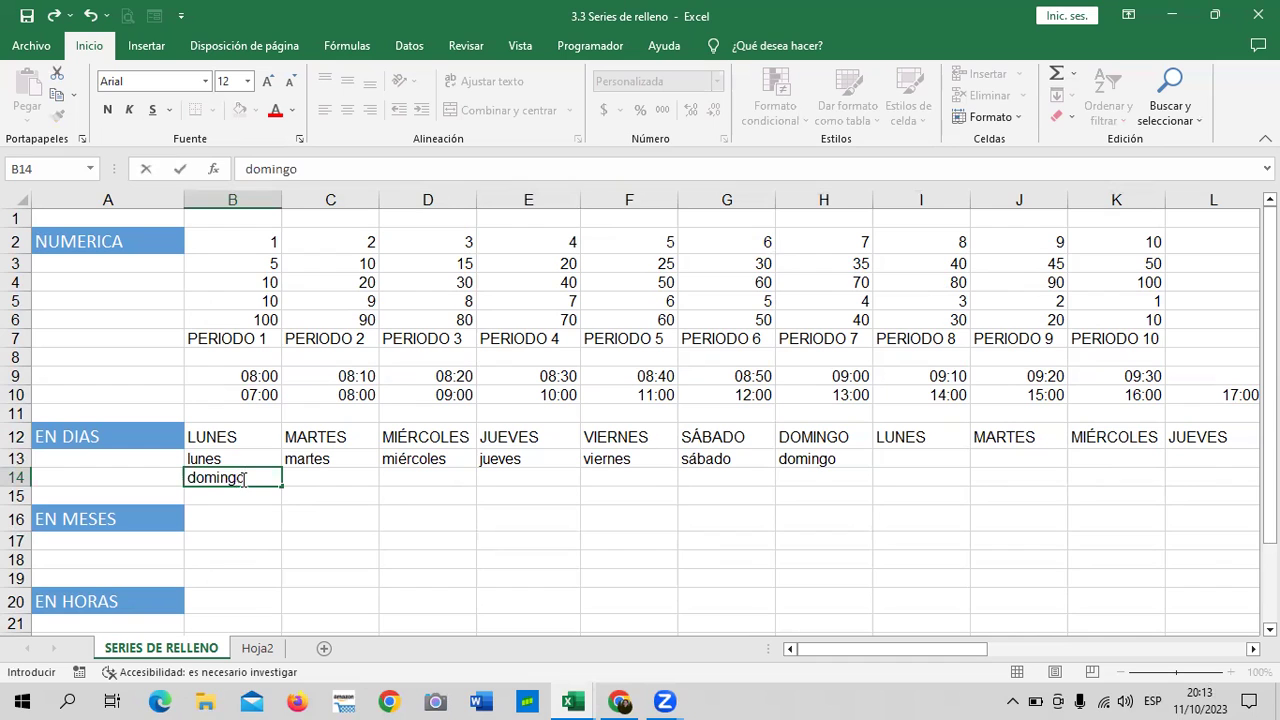
{"action": "left_click", "coordinate": [315, 481]}
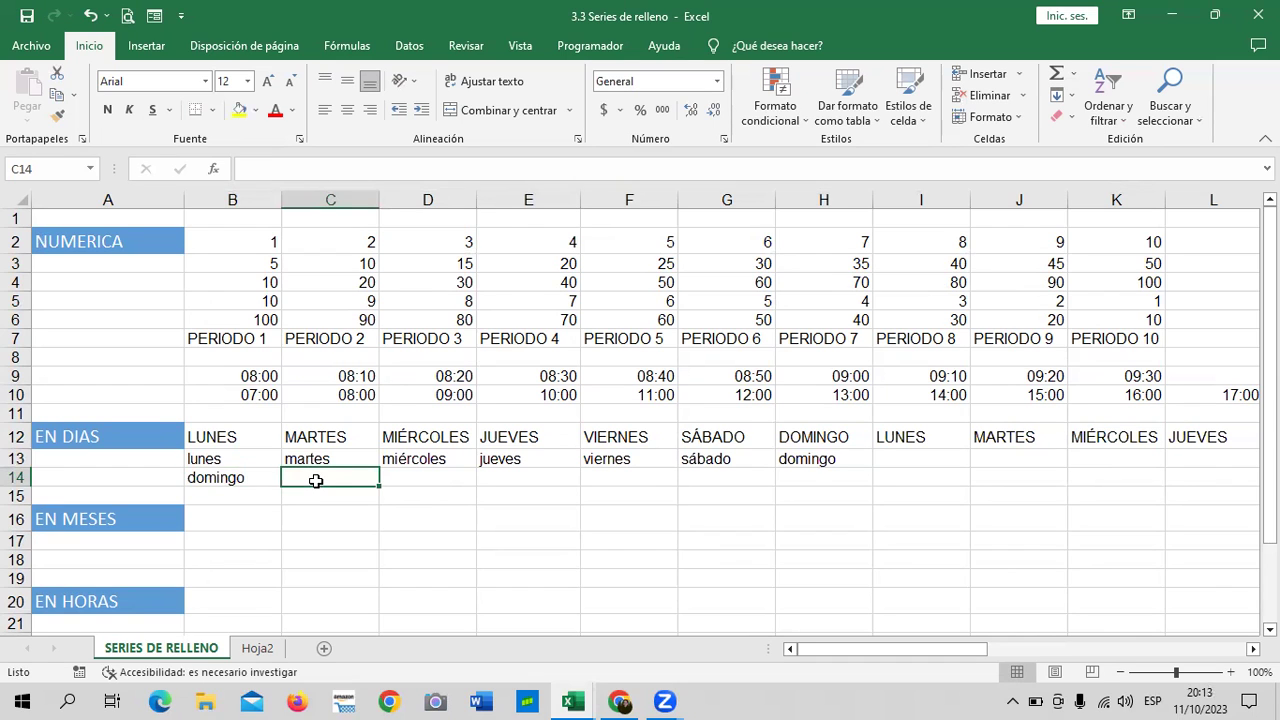
{"action": "type", "text": "saba"}
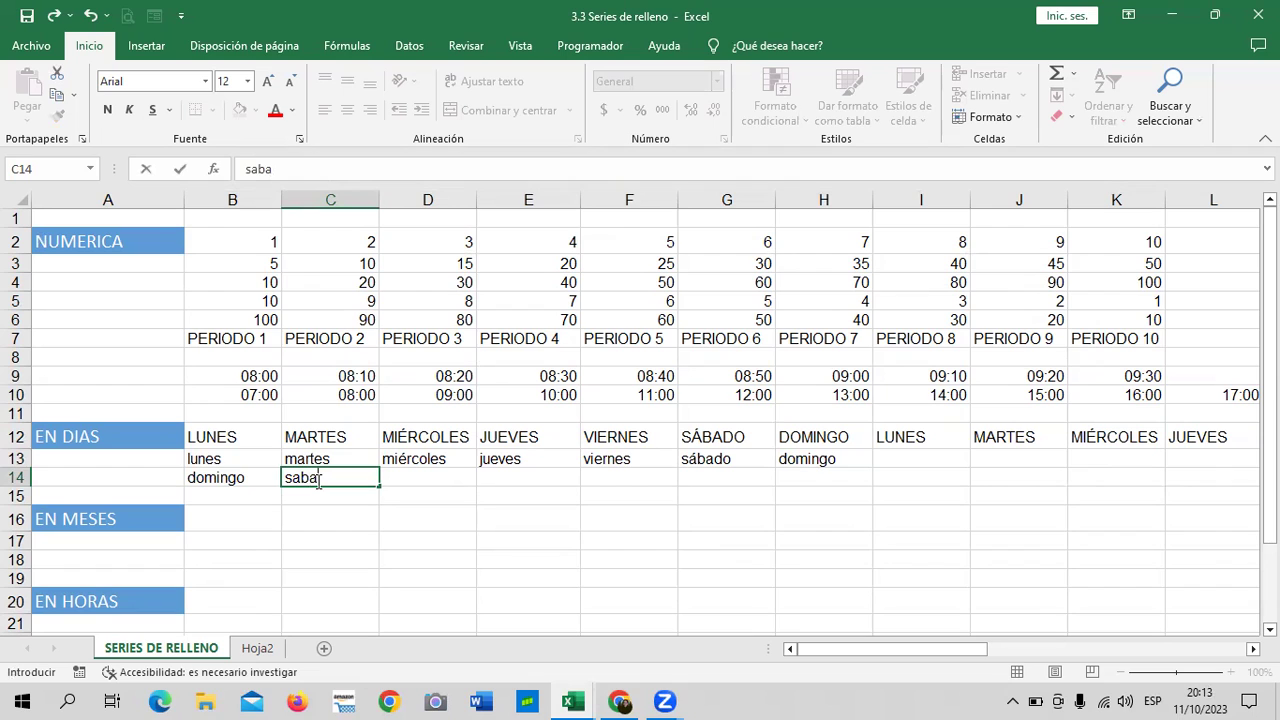
{"action": "type", "text": "do"}
{"action": "key", "text": "Return"}
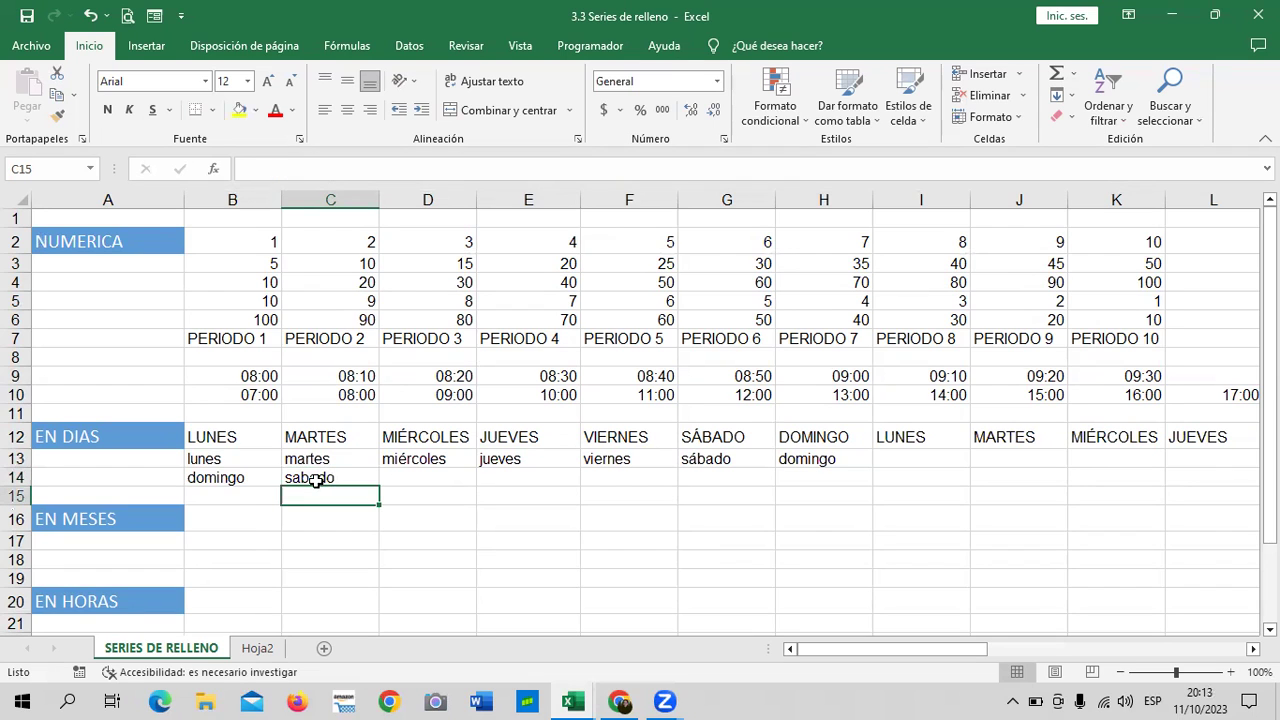
Extend the reversed weekday series from B14:C14 across to H14.
{"action": "left_click_drag", "start_coordinate": [233, 478], "coordinate": [329, 477]}
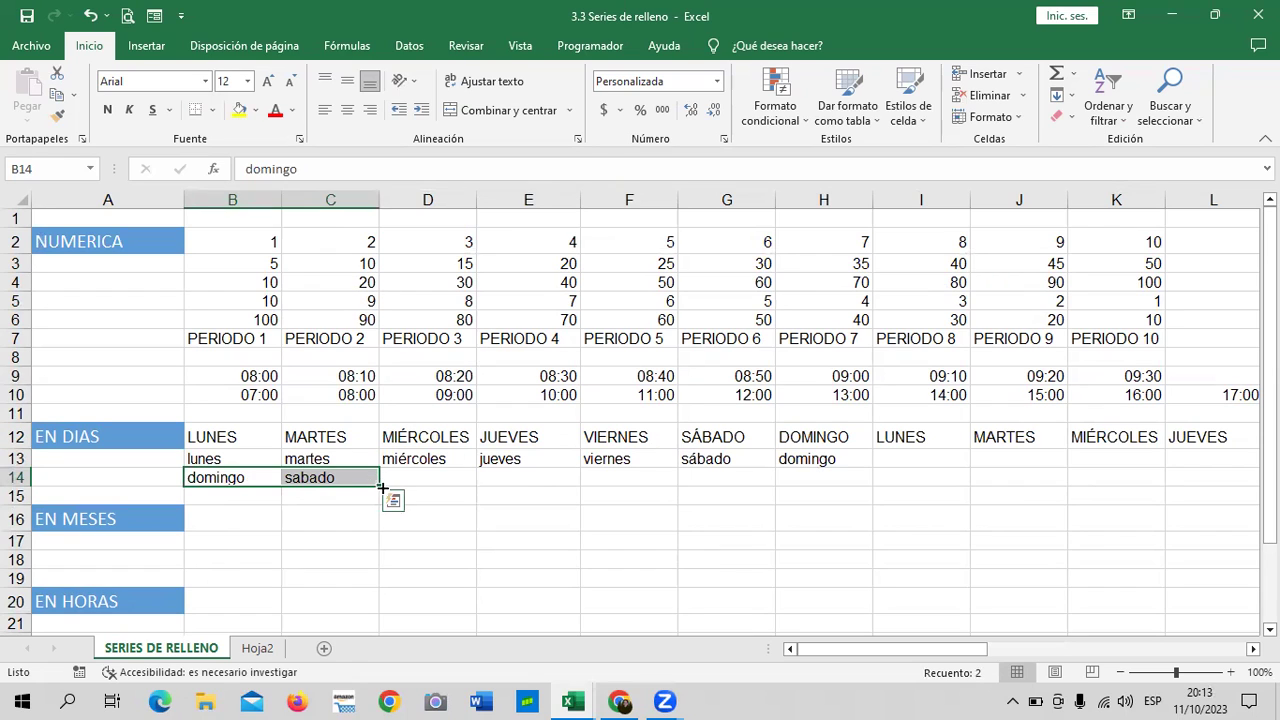
{"action": "left_click_drag", "start_coordinate": [380, 487], "coordinate": [455, 486]}
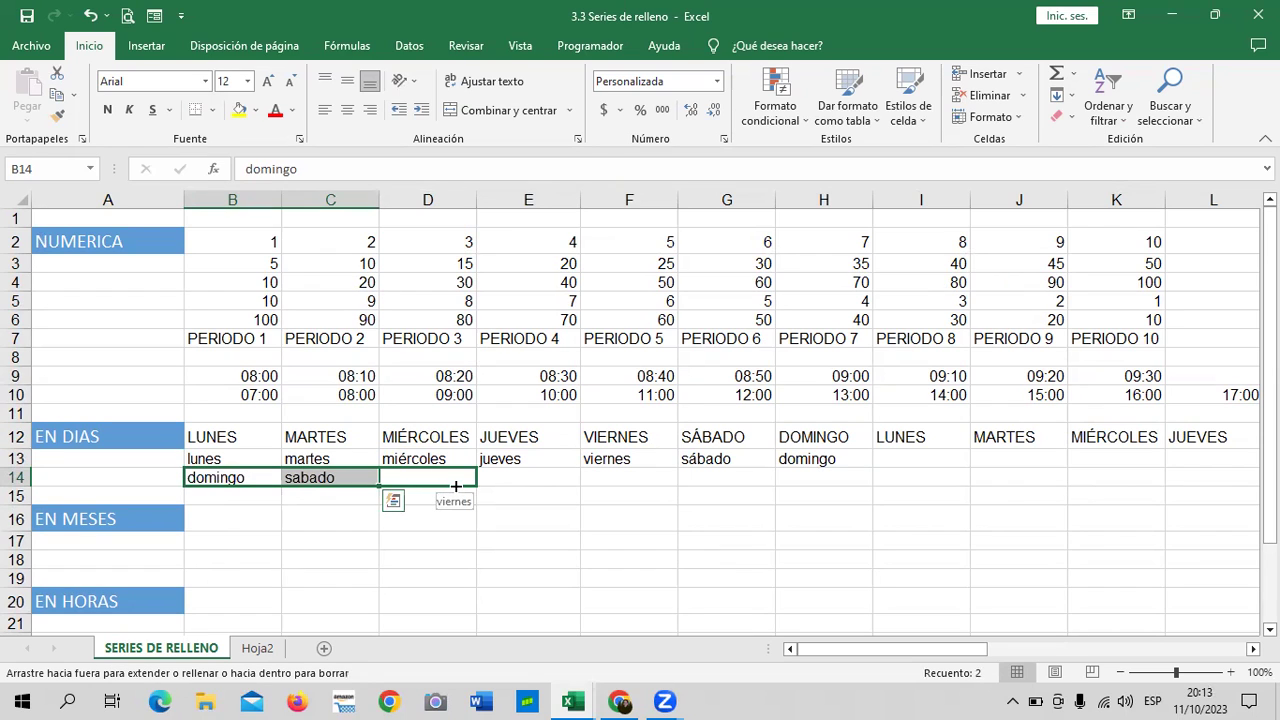
{"action": "left_click_drag", "start_coordinate": [459, 484], "coordinate": [830, 488]}
{"action": "left_click_drag", "start_coordinate": [918, 484], "coordinate": [868, 503]}
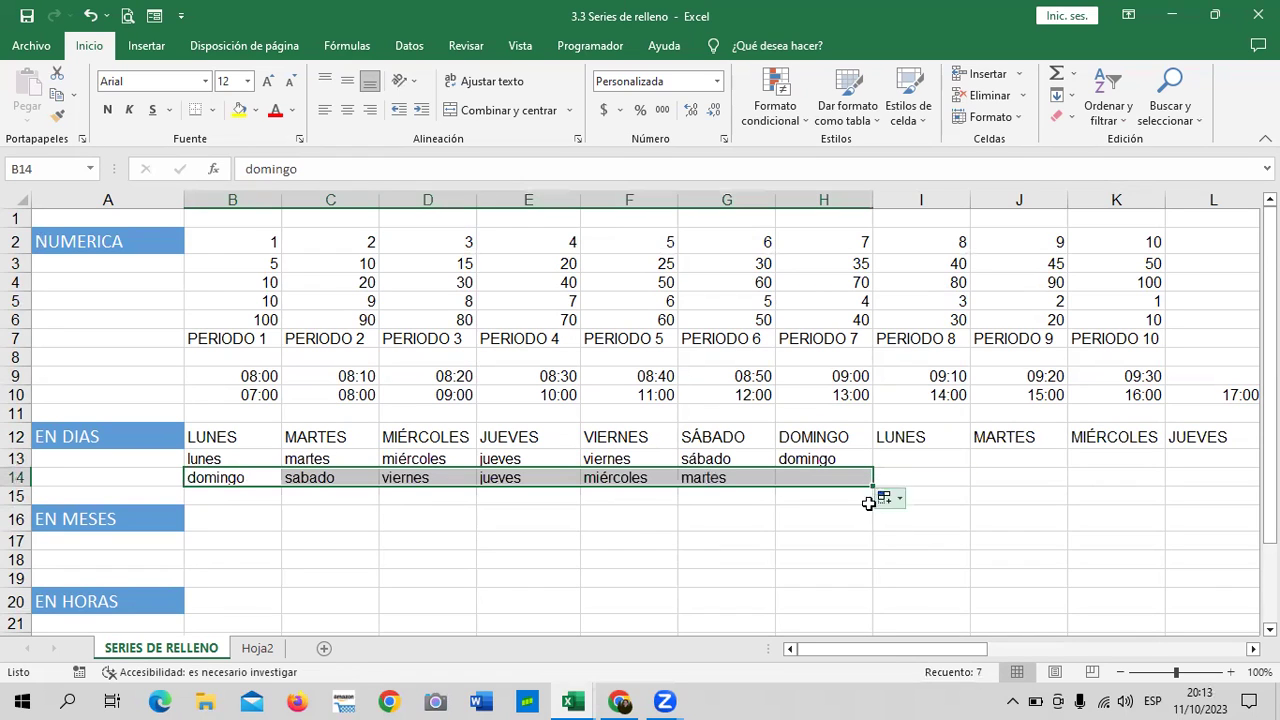
{"action": "left_click", "coordinate": [624, 556]}
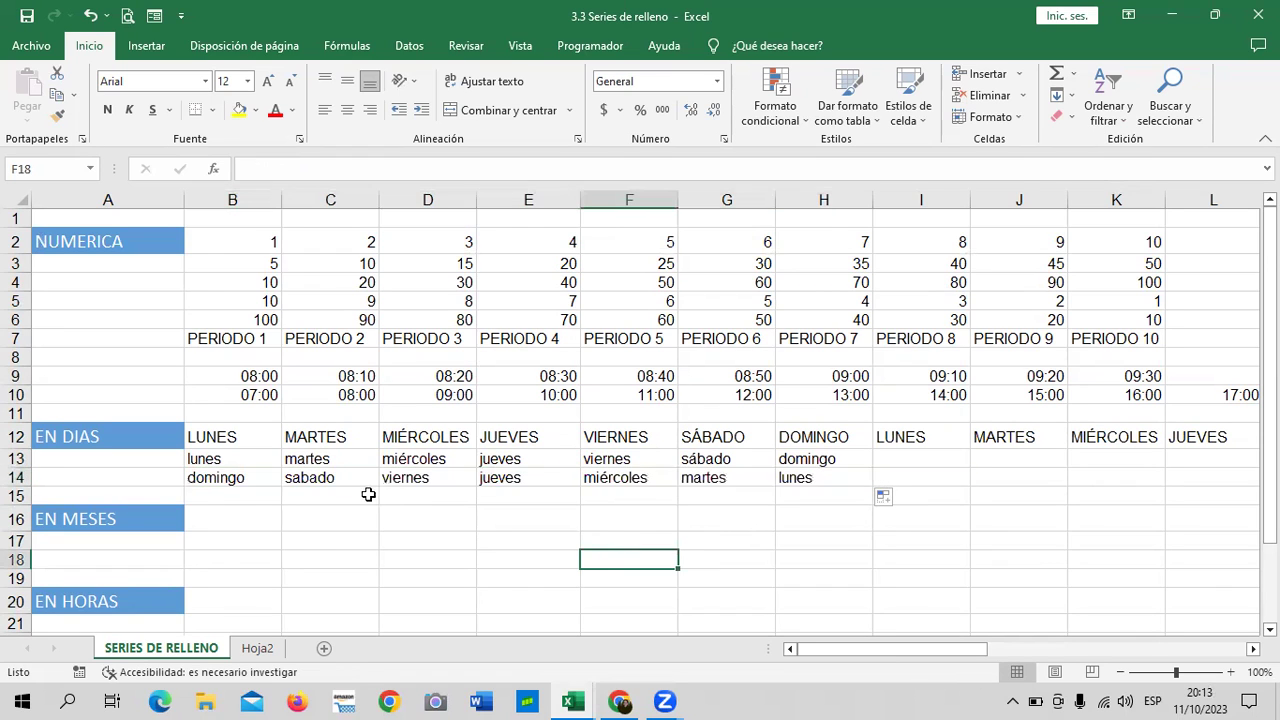
Enter LUNES in uppercase in cell B15.
{"action": "left_click", "coordinate": [201, 496]}
{"action": "type", "text": "lunes"}
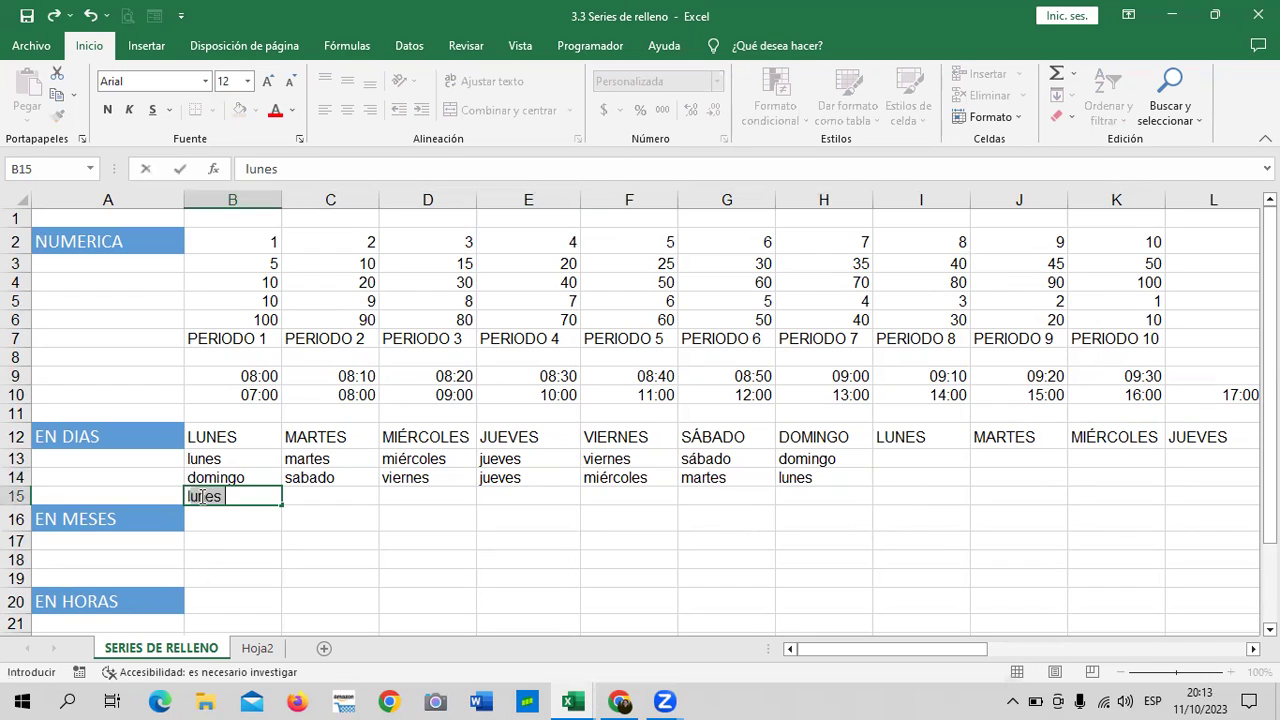
{"action": "key", "text": "Caps_Lock"}
{"action": "key", "text": "BackSpace"}
{"action": "key", "text": "BackSpace"}
{"action": "key", "text": "BackSpace"}
{"action": "key", "text": "BackSpace"}
{"action": "key", "text": "BackSpace"}
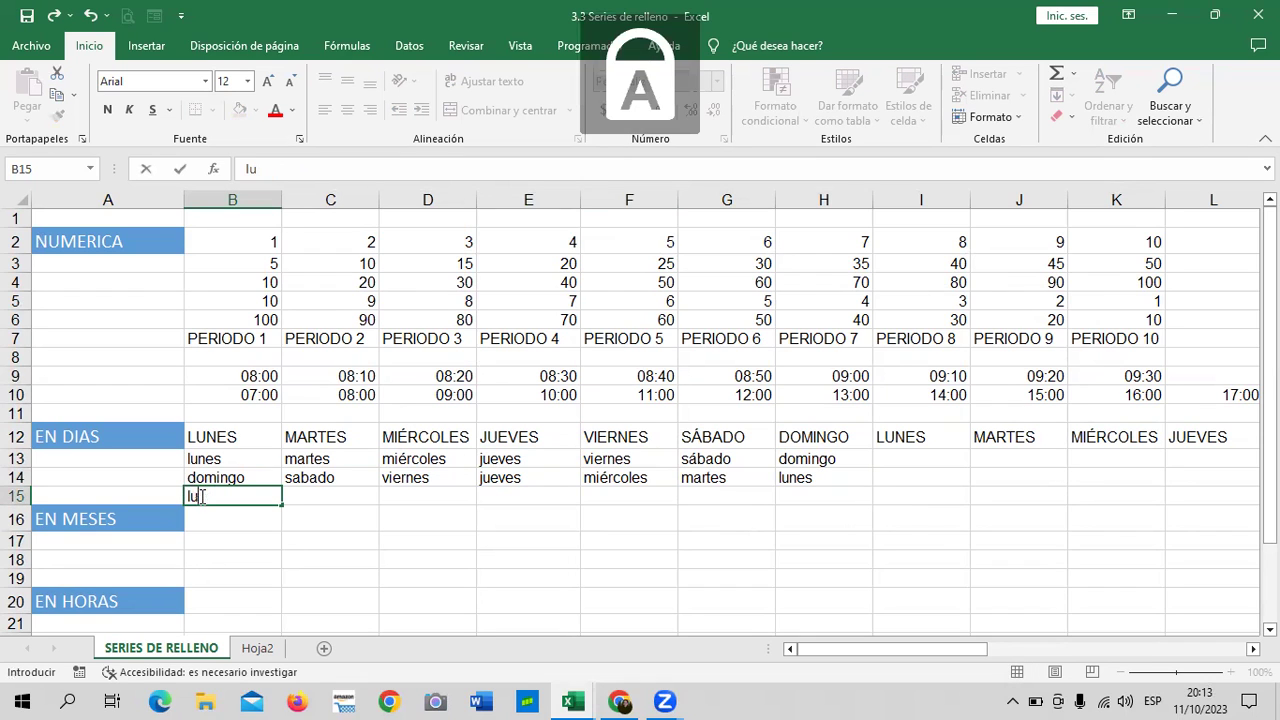
{"action": "type", "text": "LUNEs"}
{"action": "key", "text": "BackSpace"}
{"action": "type", "text": "S"}
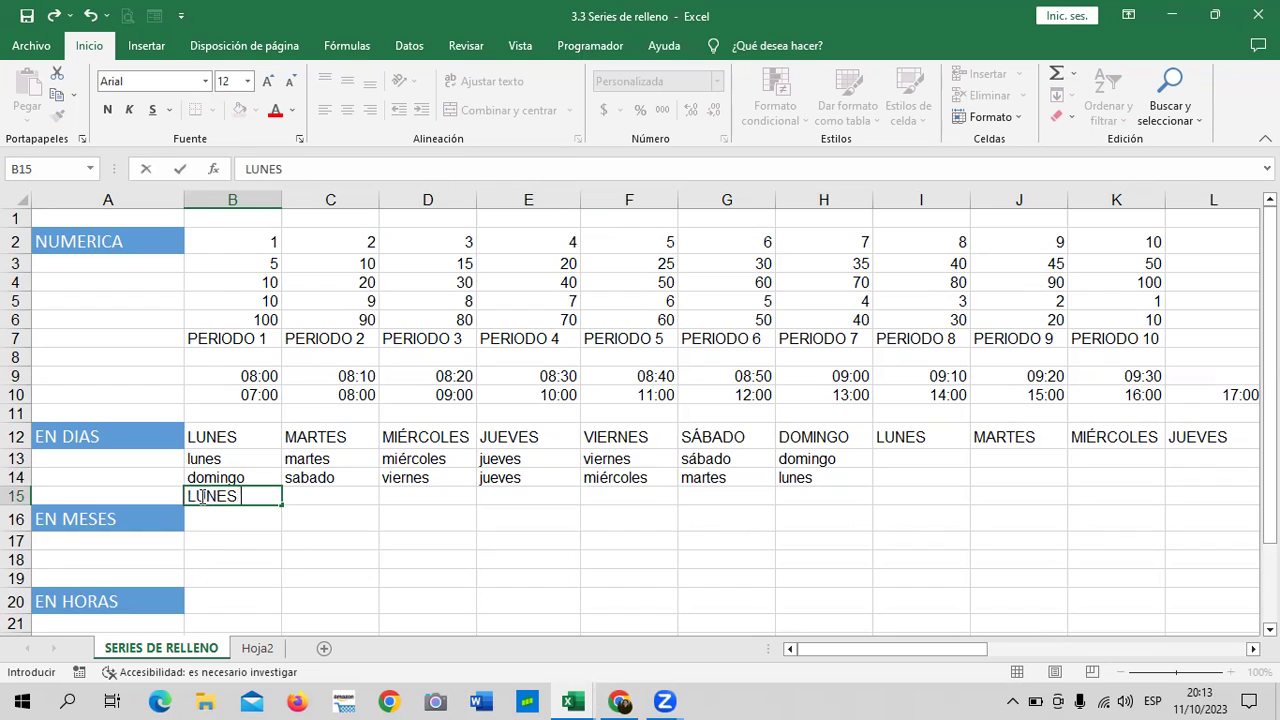
{"action": "key", "text": "Tab"}
Enter MIERCOLES in cell C15 as the second value of the every-other-day series.
{"action": "type", "text": "MI"}
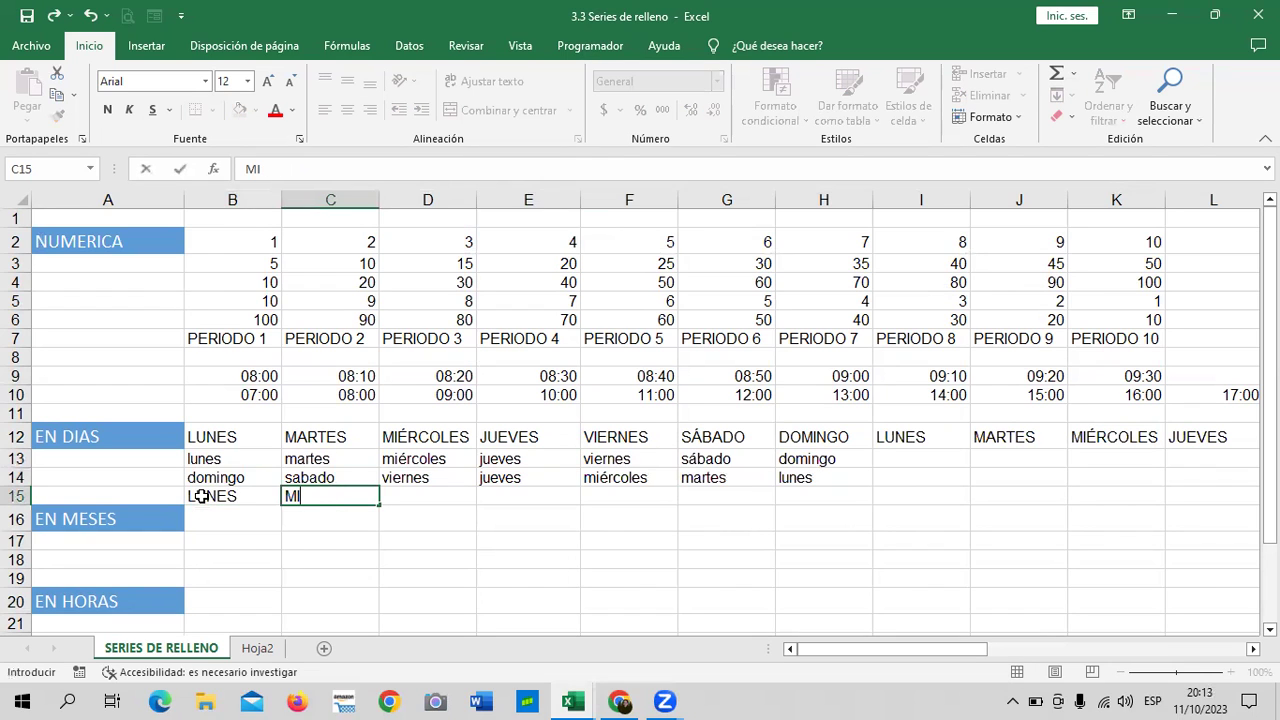
{"action": "type", "text": "ERC OLES"}
{"action": "key", "text": "BackSpace"}
{"action": "key", "text": "BackSpace"}
{"action": "key", "text": "BackSpace"}
{"action": "key", "text": "BackSpace"}
{"action": "key", "text": "BackSpace"}
{"action": "type", "text": "OLES"}
{"action": "key", "text": "Return"}
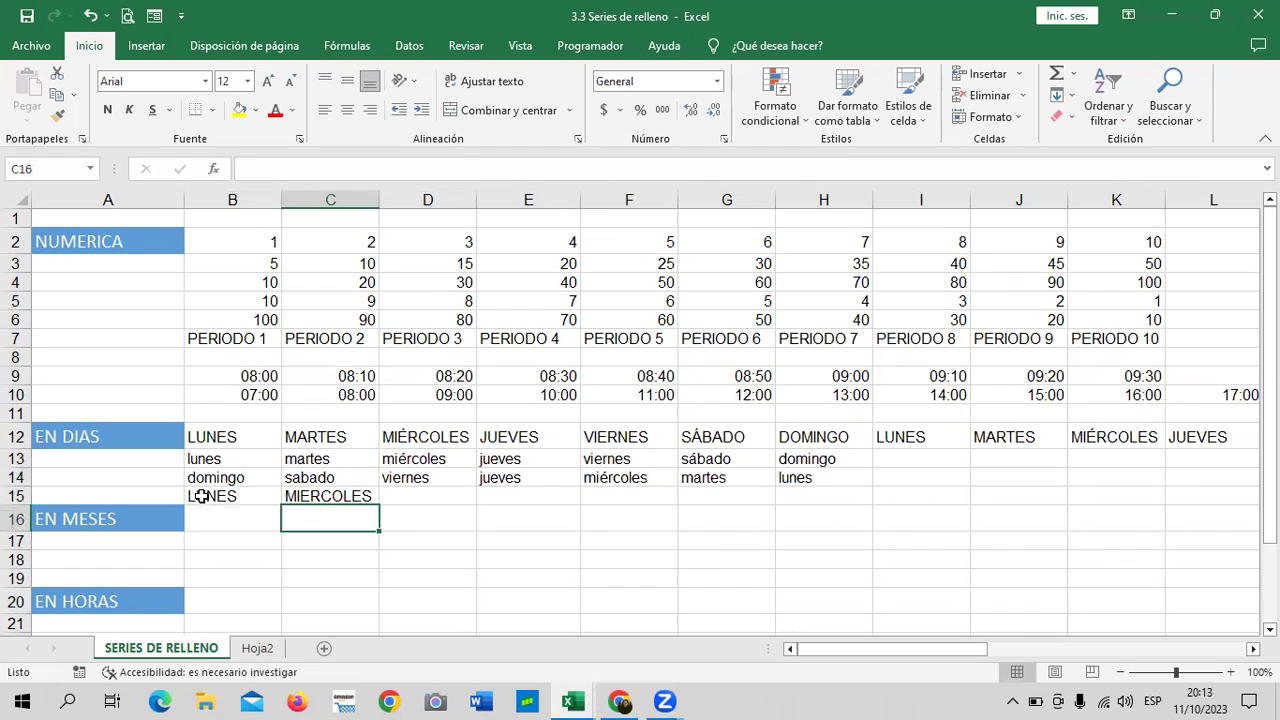
Extend the every-other-day series from B15:C15 across to L15.
{"action": "left_click", "coordinate": [248, 500]}
{"action": "left_click_drag", "start_coordinate": [248, 500], "coordinate": [325, 496]}
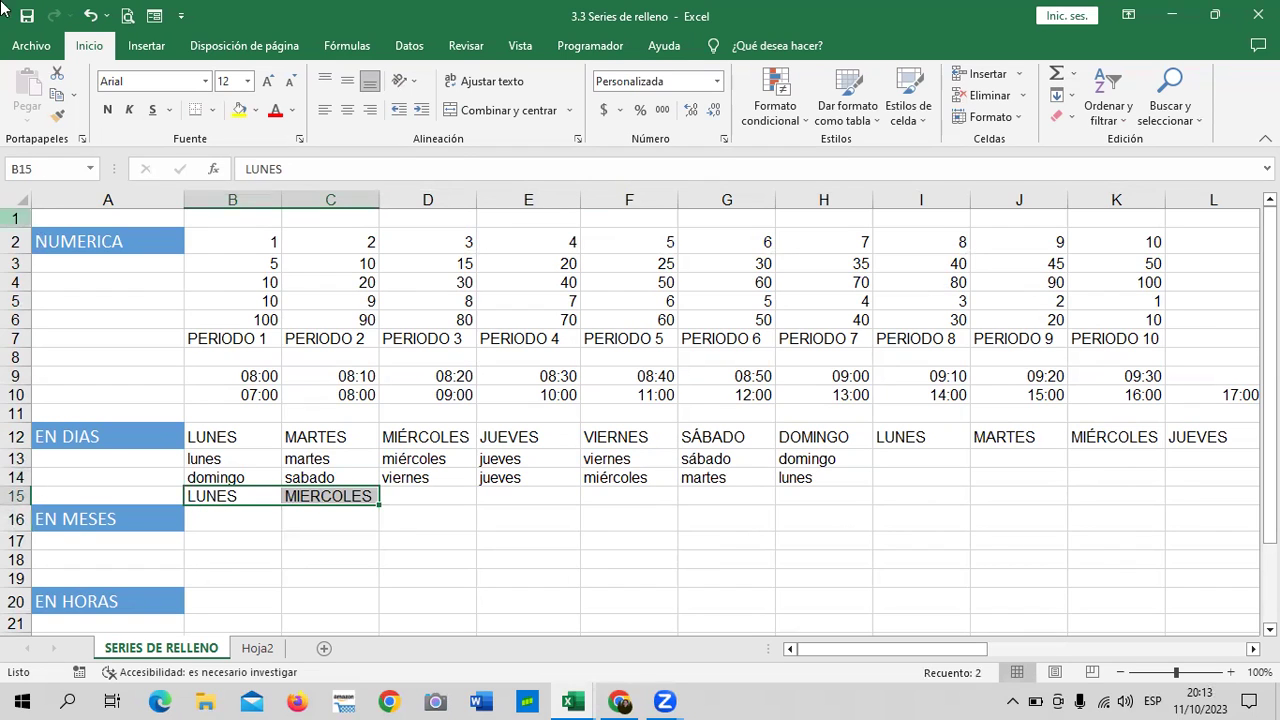
{"action": "left_click_drag", "start_coordinate": [379, 504], "coordinate": [450, 508]}
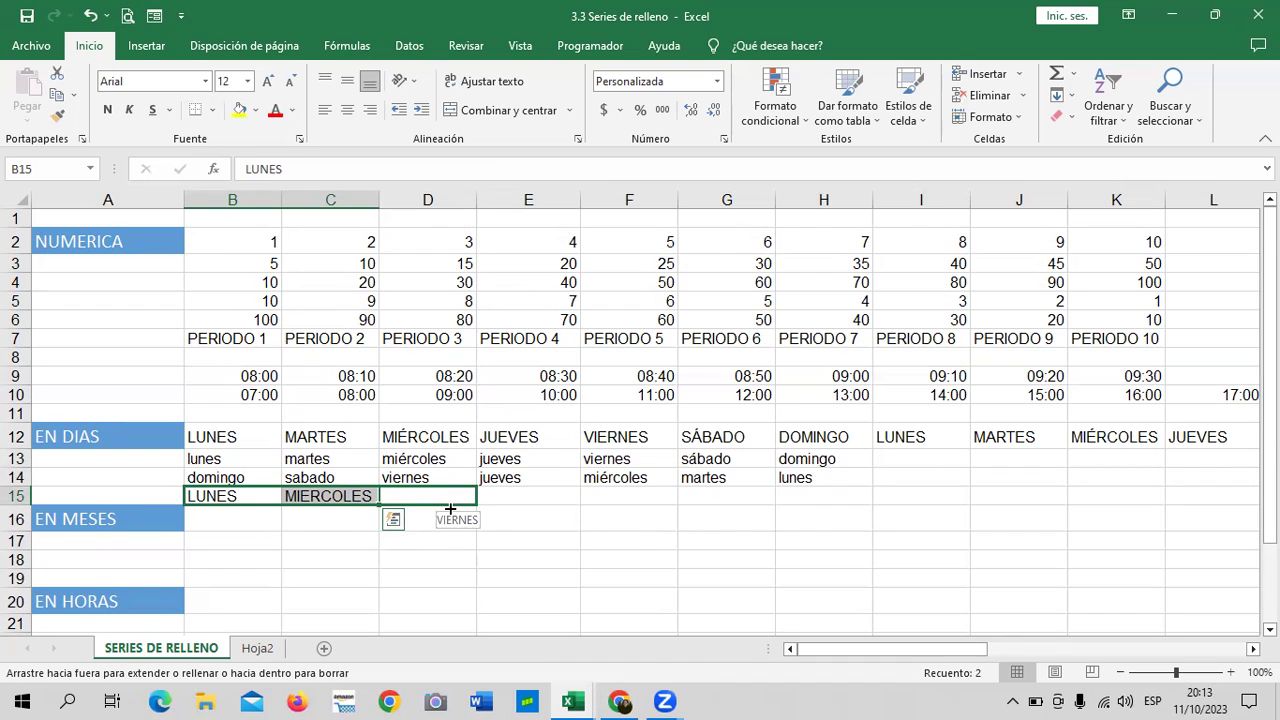
{"action": "left_click_drag", "start_coordinate": [527, 516], "coordinate": [1225, 505]}
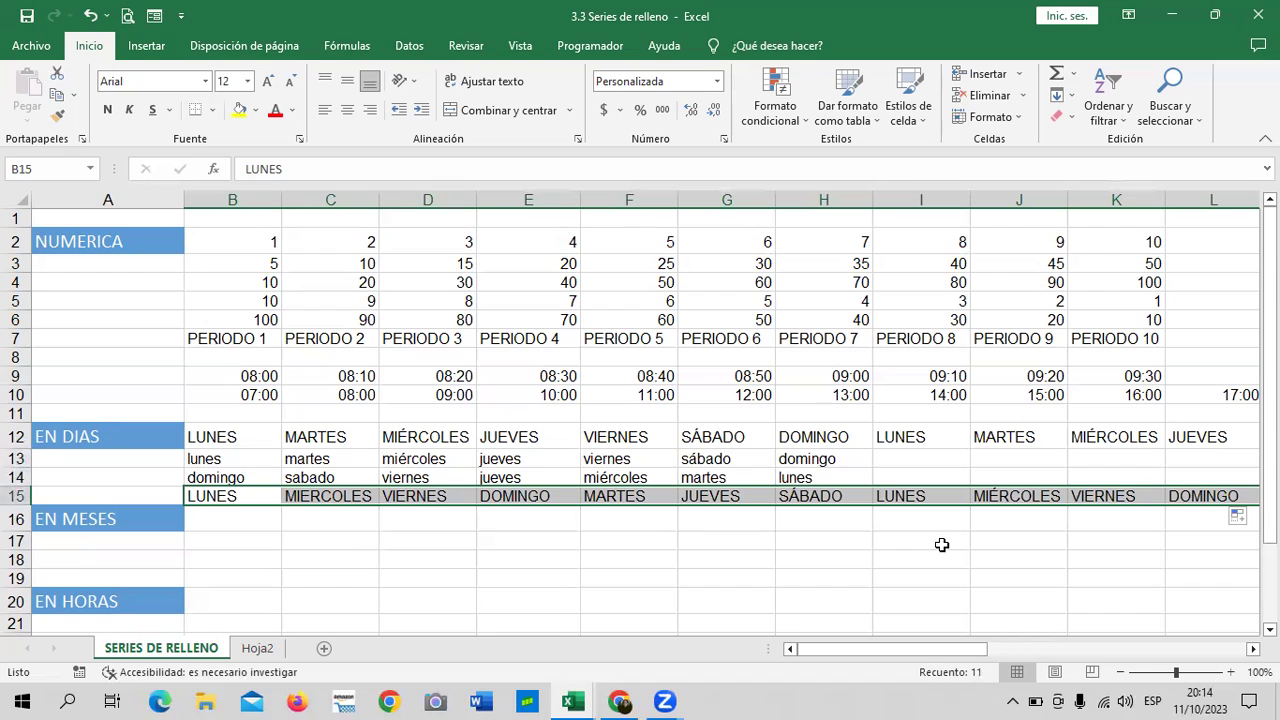
{"action": "left_click", "coordinate": [402, 577]}
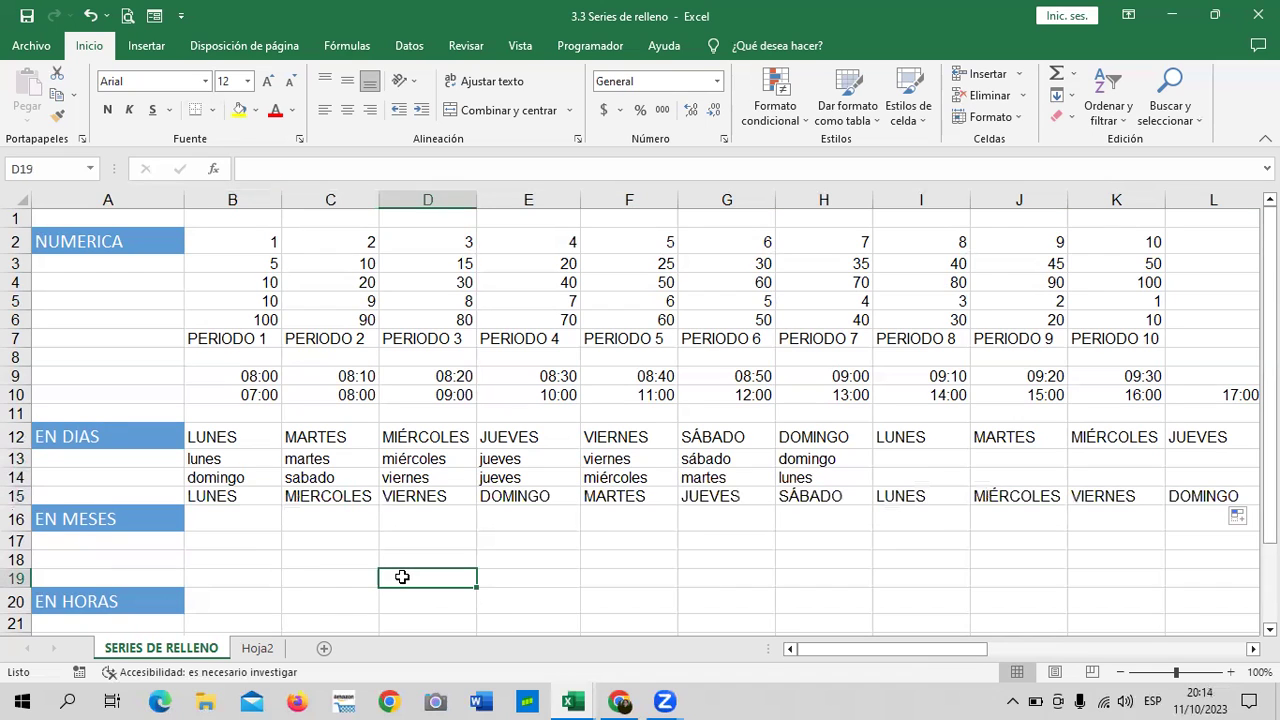
Review the every-other-day weekday series in row 15, cell by cell from D15 to K15.
{"action": "left_click", "coordinate": [410, 497]}
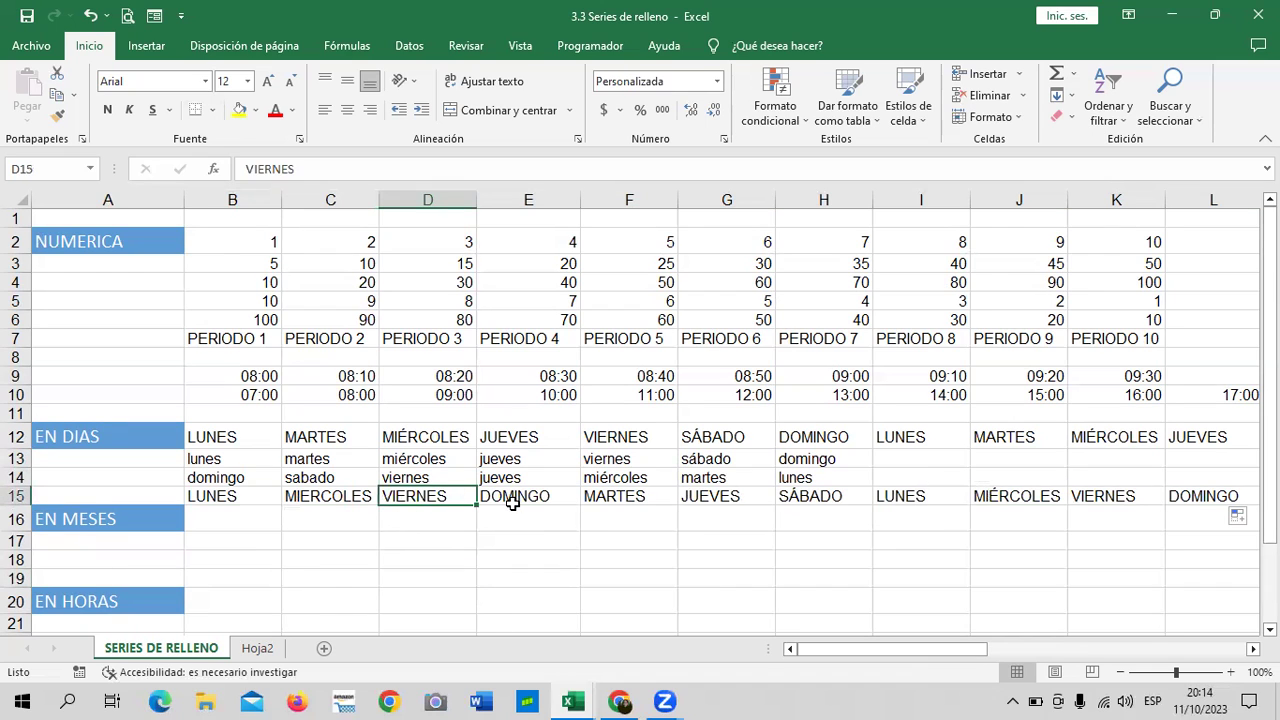
{"action": "left_click", "coordinate": [512, 505]}
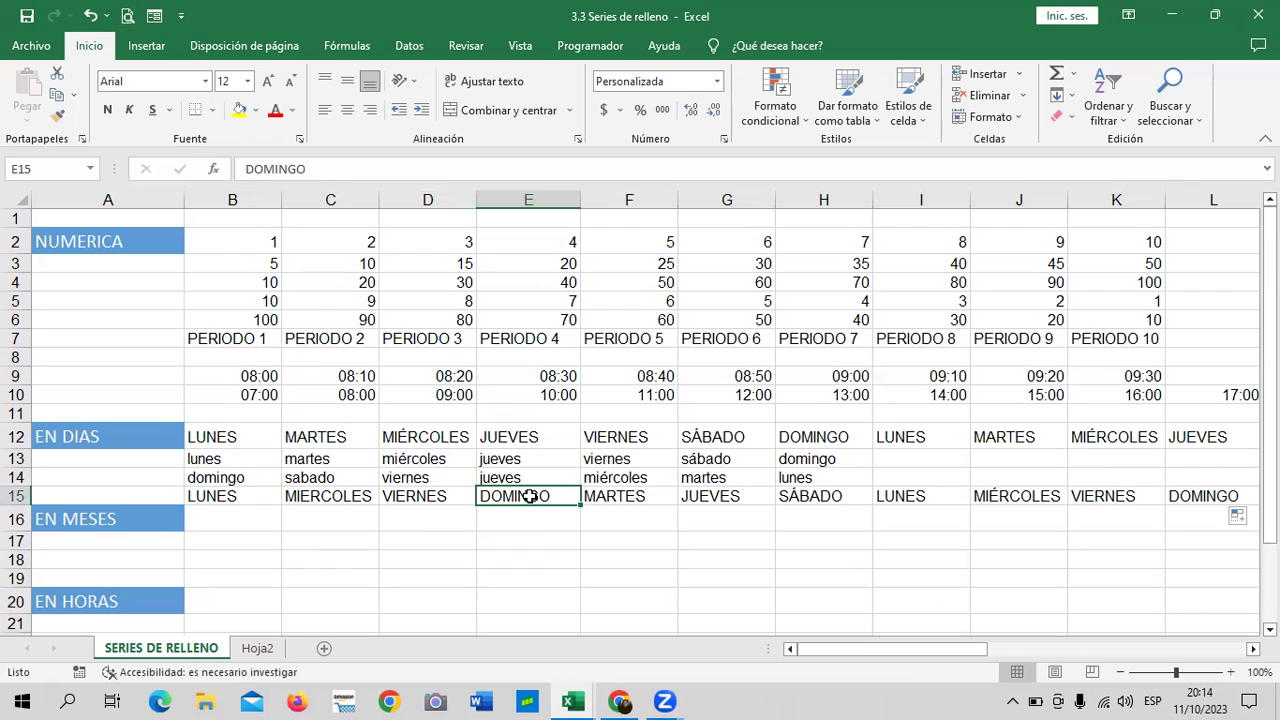
{"action": "left_click", "coordinate": [662, 495]}
{"action": "left_click", "coordinate": [729, 499]}
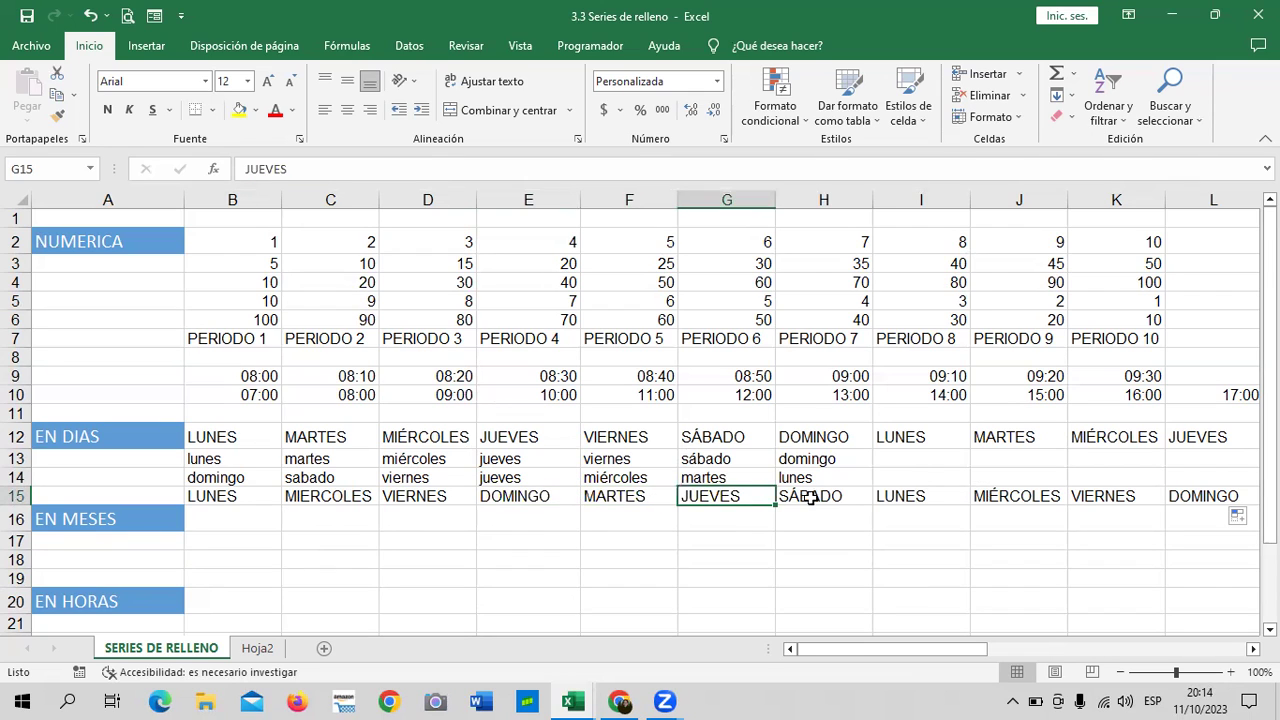
{"action": "left_click", "coordinate": [810, 497]}
{"action": "left_click", "coordinate": [930, 500]}
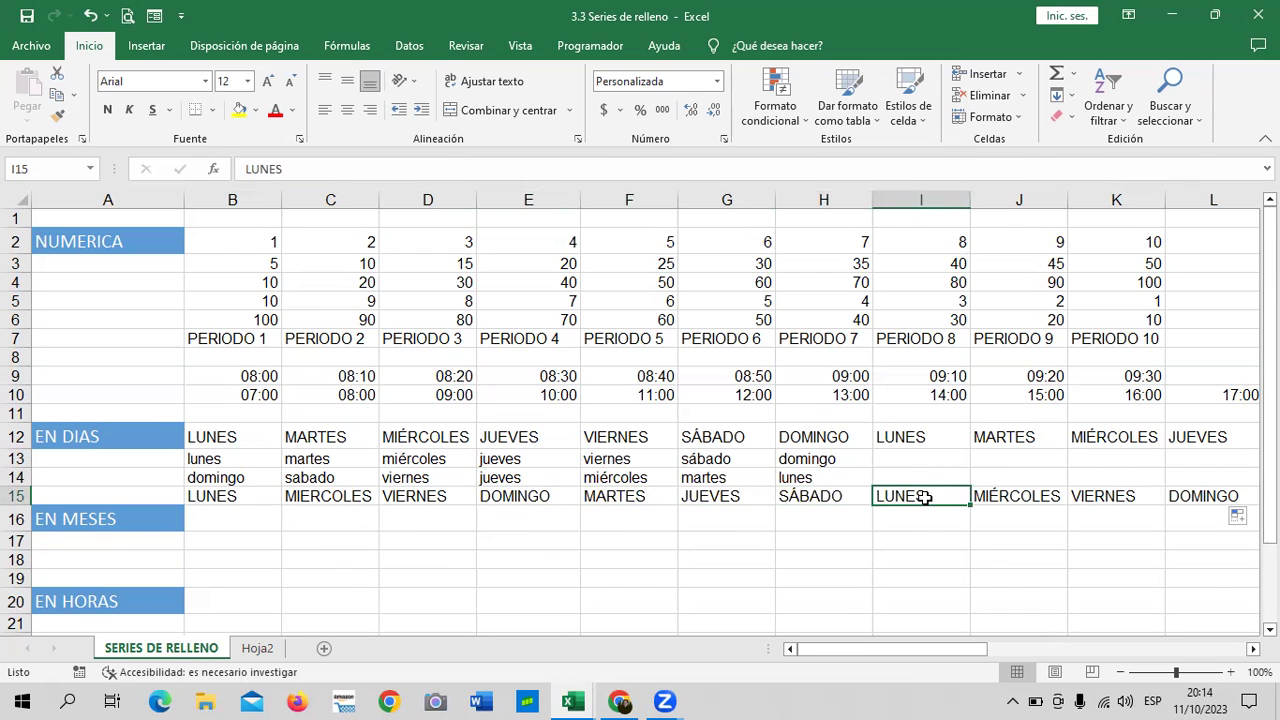
{"action": "left_click", "coordinate": [1015, 494]}
{"action": "left_click", "coordinate": [1090, 494]}
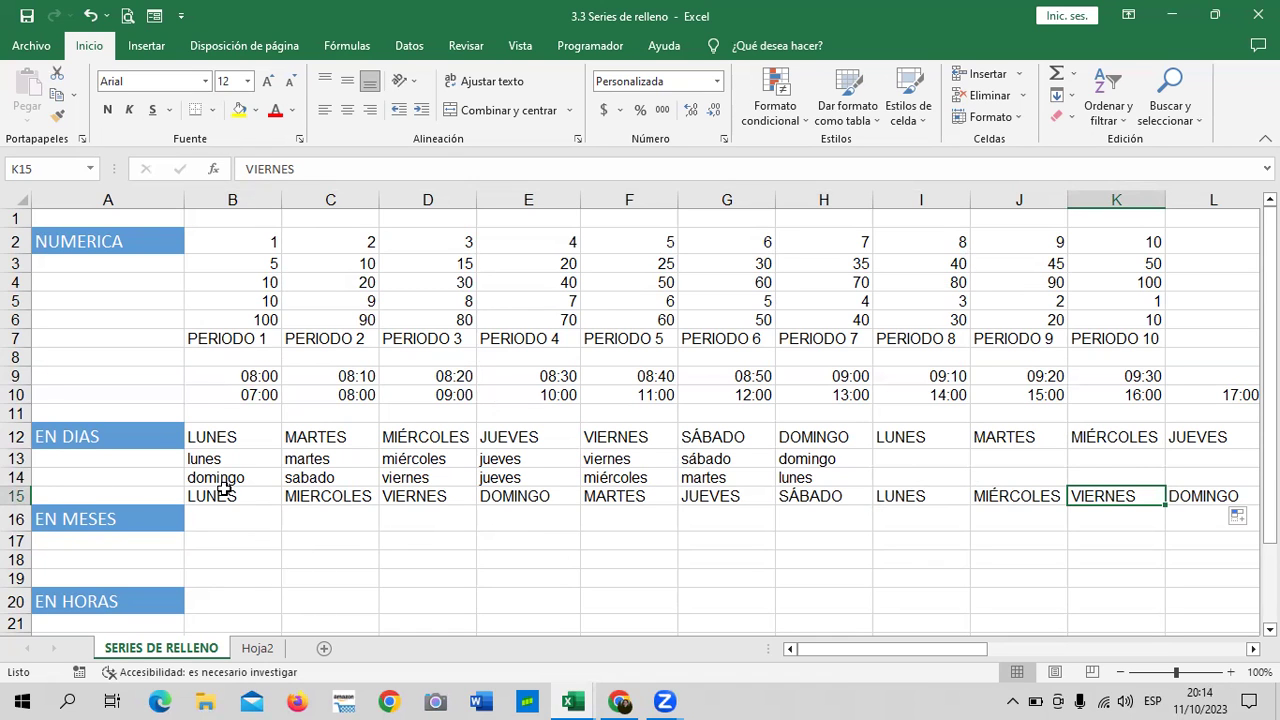
Enter ENERO in uppercase in cell B17 of the EN MESES section.
{"action": "scroll", "coordinate": [224, 487], "scroll_direction": "down", "scroll_amount": 1}
{"action": "scroll", "coordinate": [126, 572], "scroll_direction": "down", "scroll_amount": 1}
{"action": "left_click", "coordinate": [126, 583]}
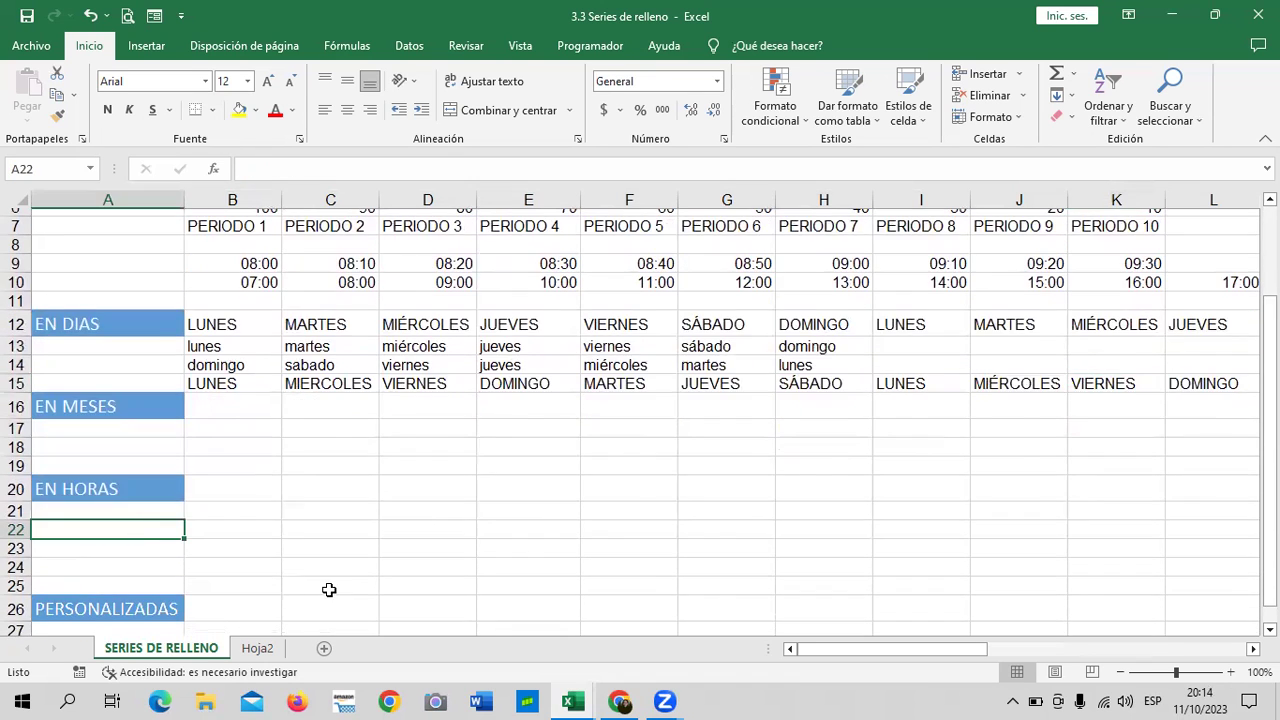
{"action": "scroll", "coordinate": [326, 588], "scroll_direction": "up", "scroll_amount": 2}
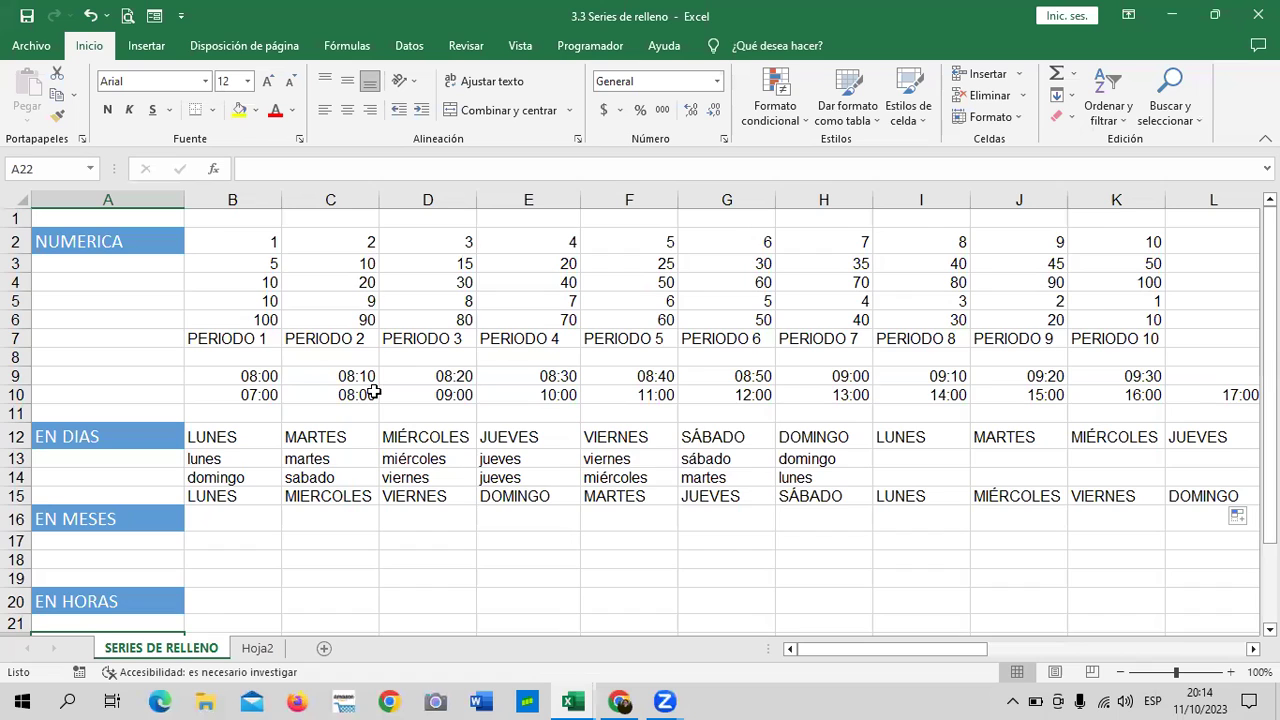
{"action": "scroll", "coordinate": [200, 430], "scroll_direction": "down", "scroll_amount": 2}
{"action": "left_click", "coordinate": [222, 427]}
{"action": "type", "text": "ENERO"}
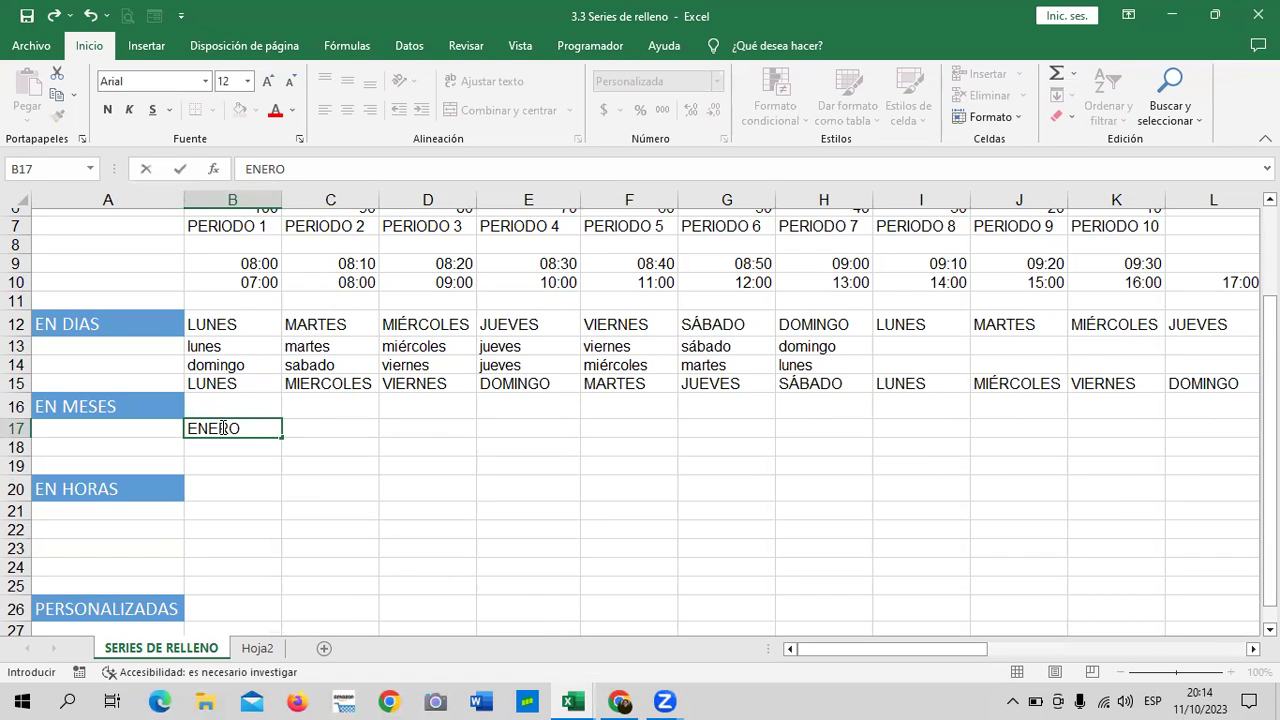
{"action": "key", "text": "Tab"}
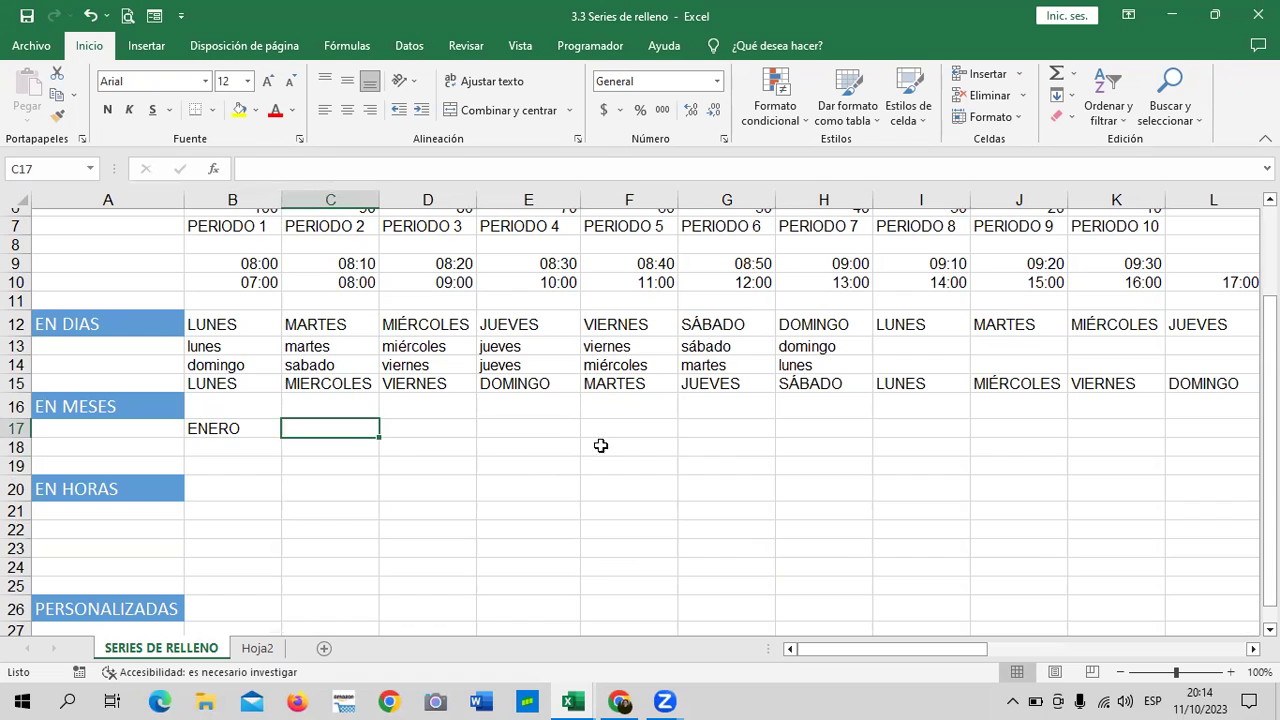
Extend the month series from B17 across to M17, through DICIEMBRE.
{"action": "left_click", "coordinate": [217, 431]}
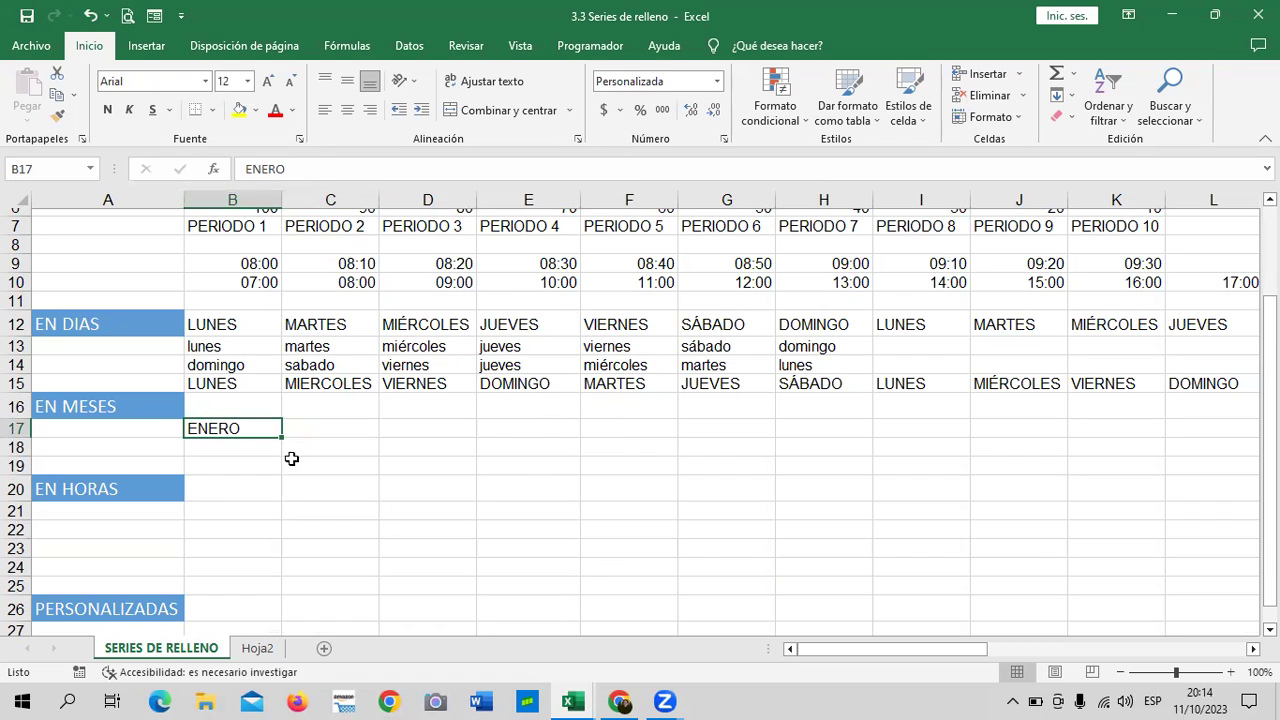
{"action": "left_click_drag", "start_coordinate": [282, 438], "coordinate": [1166, 441]}
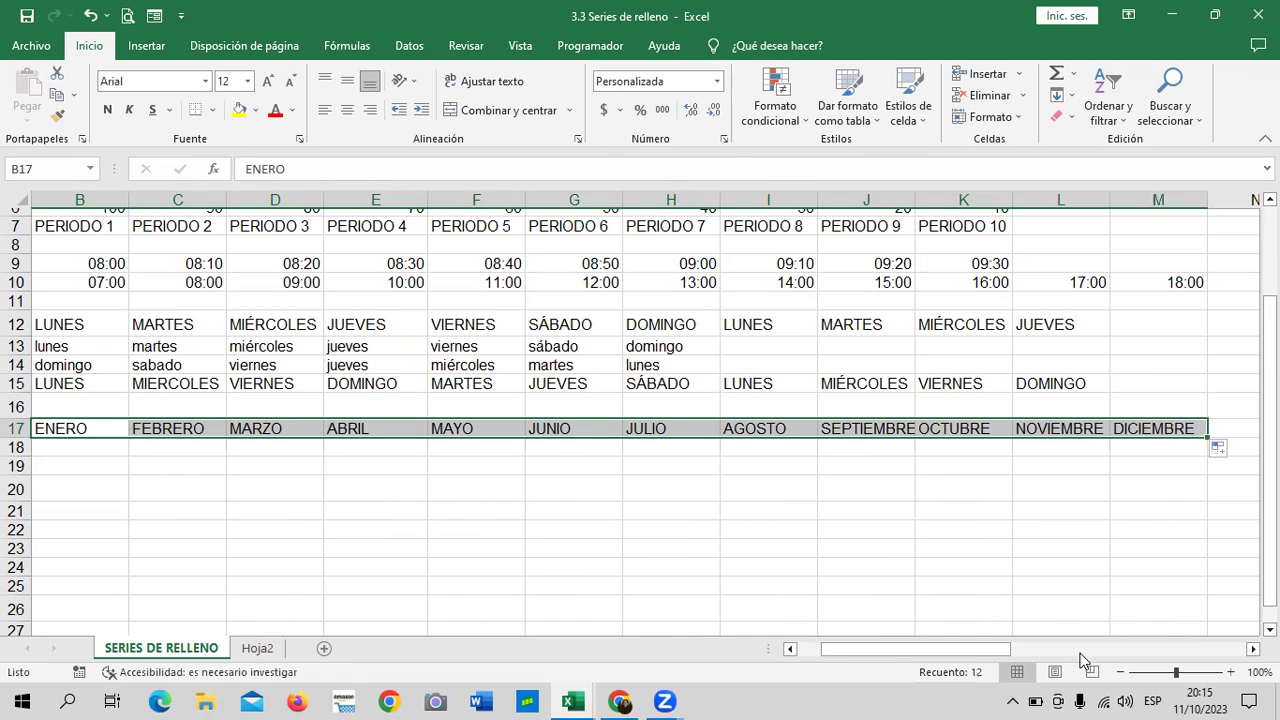
{"action": "left_click_drag", "start_coordinate": [940, 649], "coordinate": [794, 649]}
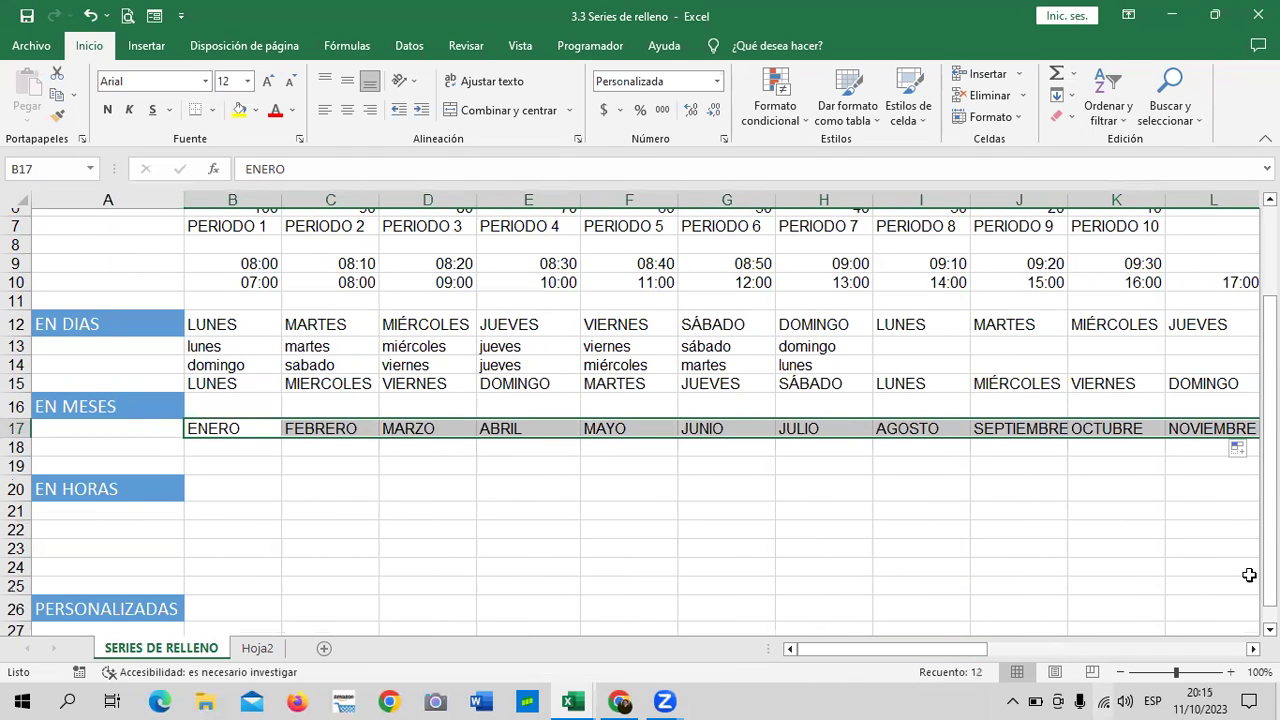
Try to enter enero in lowercase in cell B18, and clear the cell.
{"action": "left_click", "coordinate": [218, 451]}
{"action": "type", "text": "enero"}
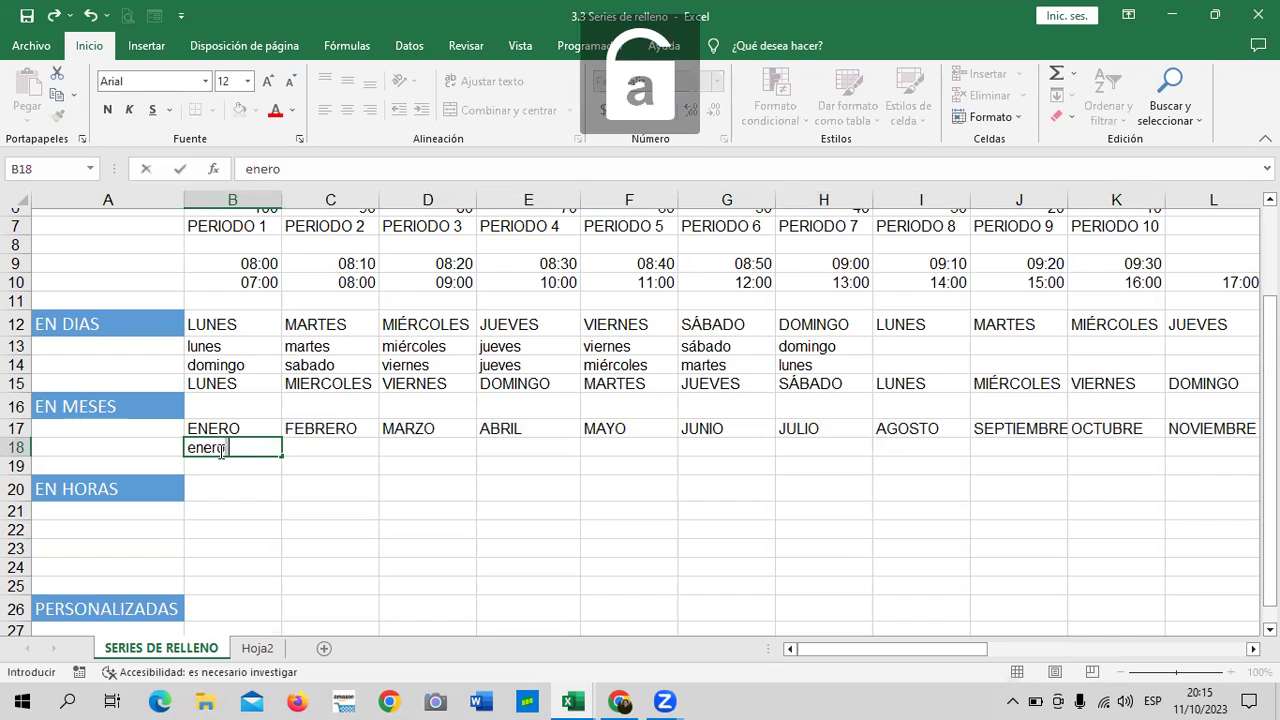
{"action": "left_click", "coordinate": [400, 490]}
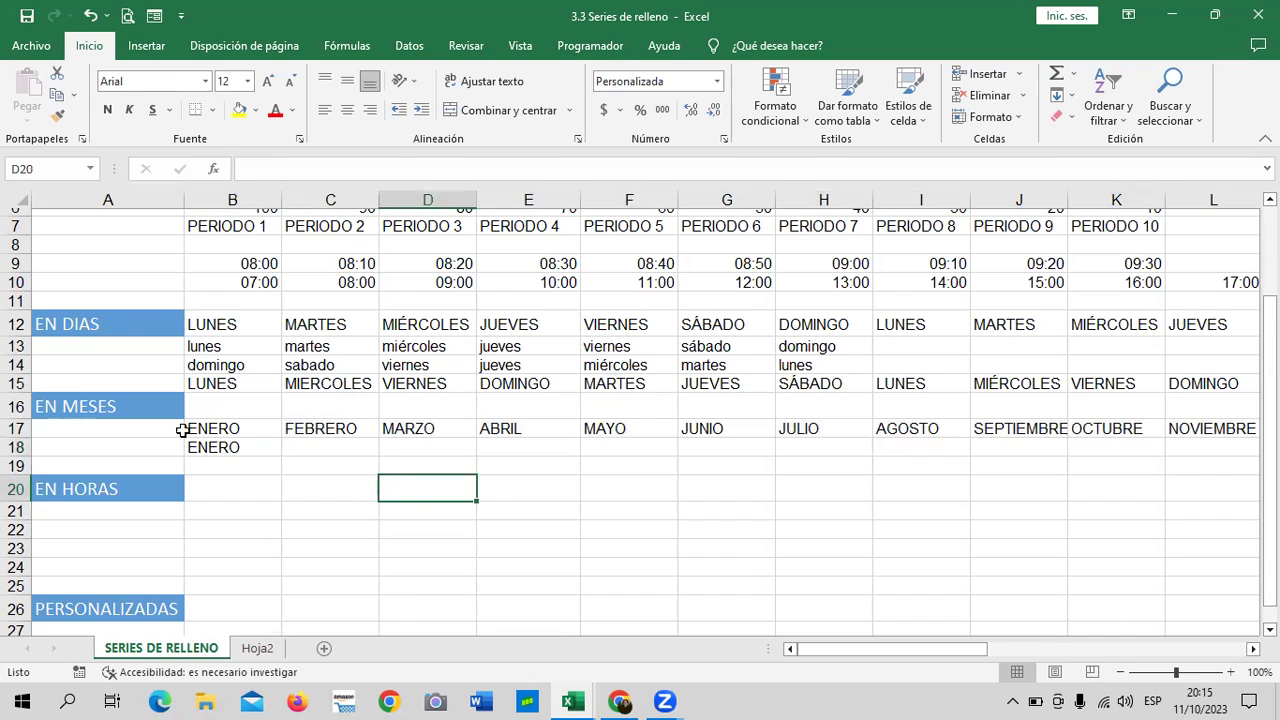
{"action": "left_click", "coordinate": [220, 448]}
{"action": "key", "text": "Delete"}
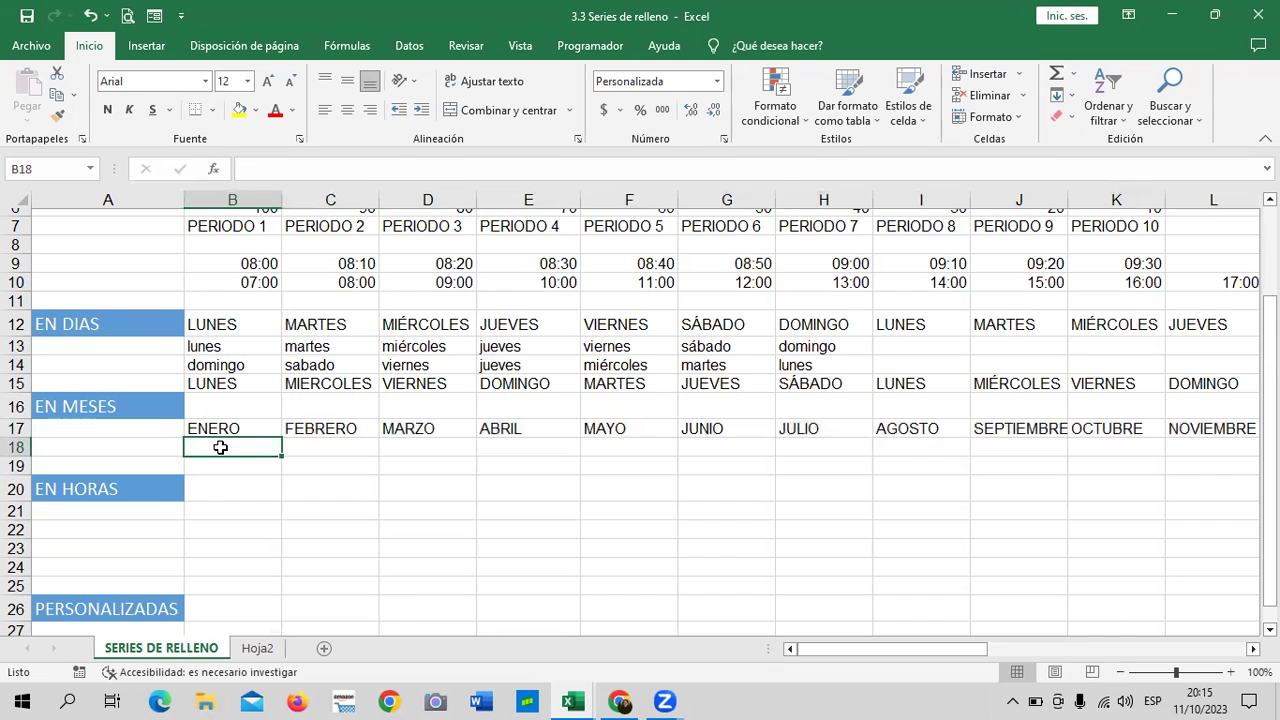
Try again to enter enero in lowercase in cell B18, replacing the entry once more.
{"action": "key", "text": "Caps_Lock"}
{"action": "key", "text": "Caps_Lock"}
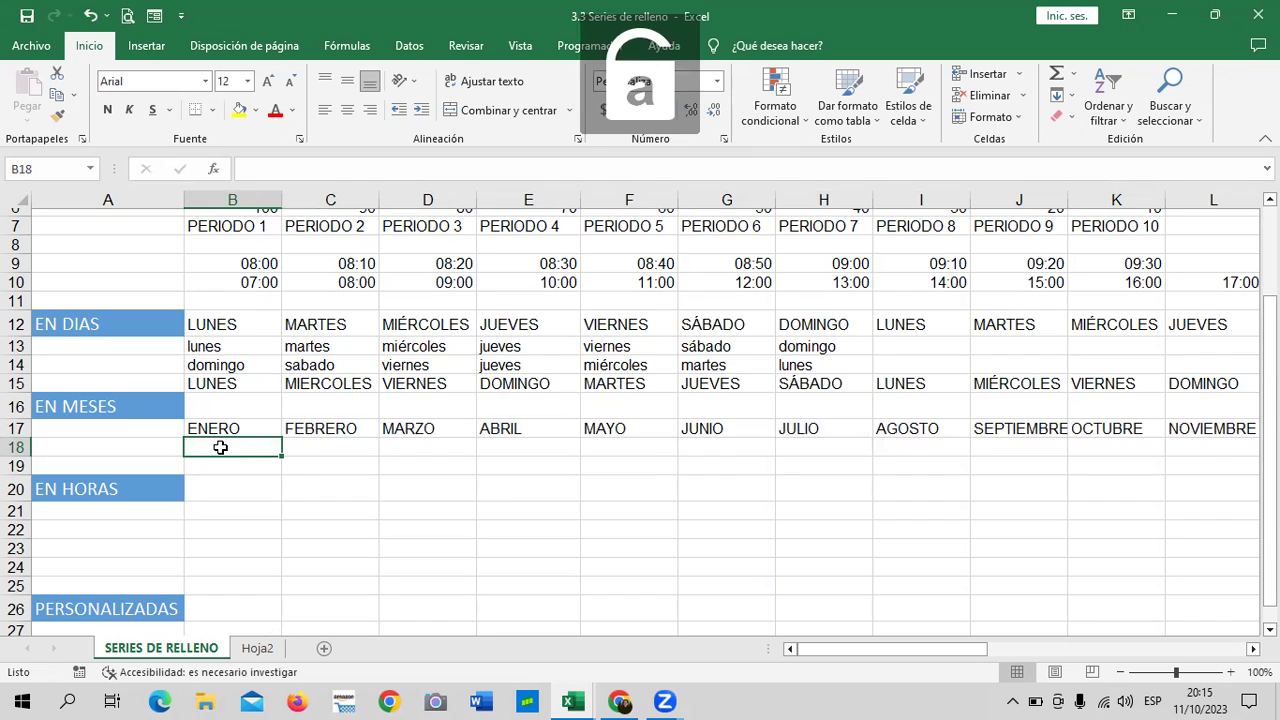
{"action": "type", "text": "enero"}
{"action": "key", "text": "Return"}
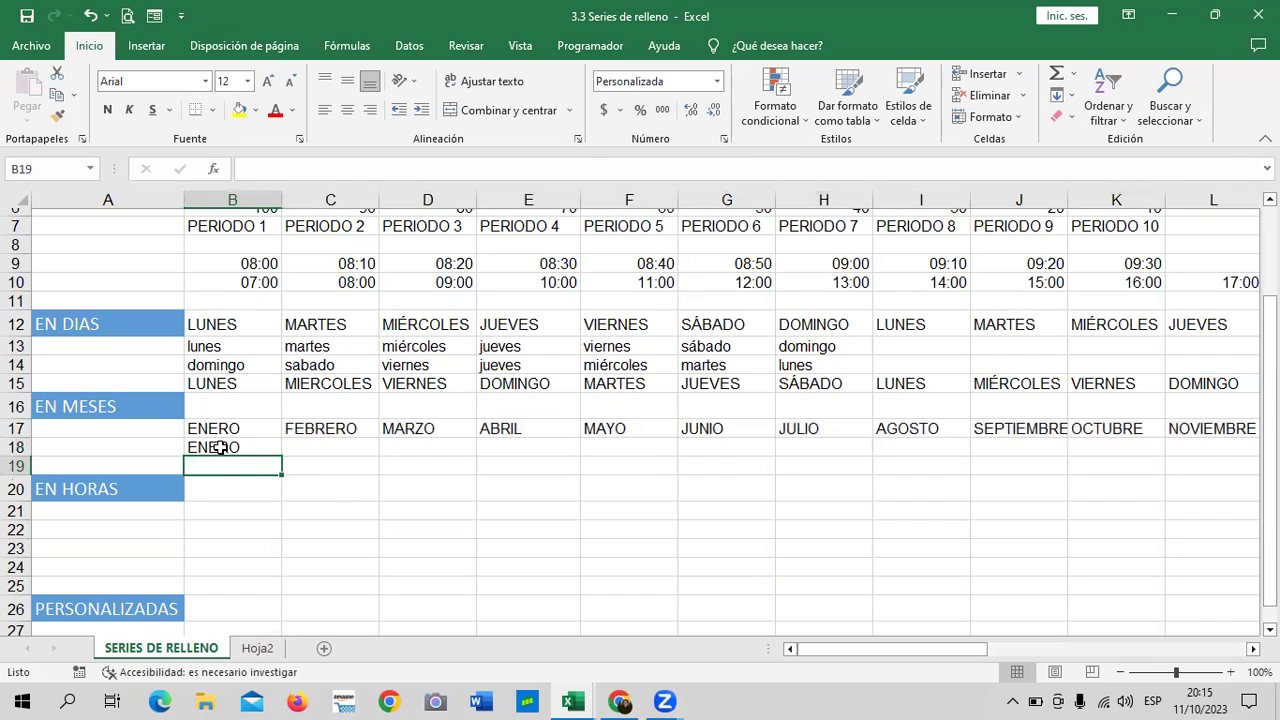
{"action": "left_click", "coordinate": [220, 448]}
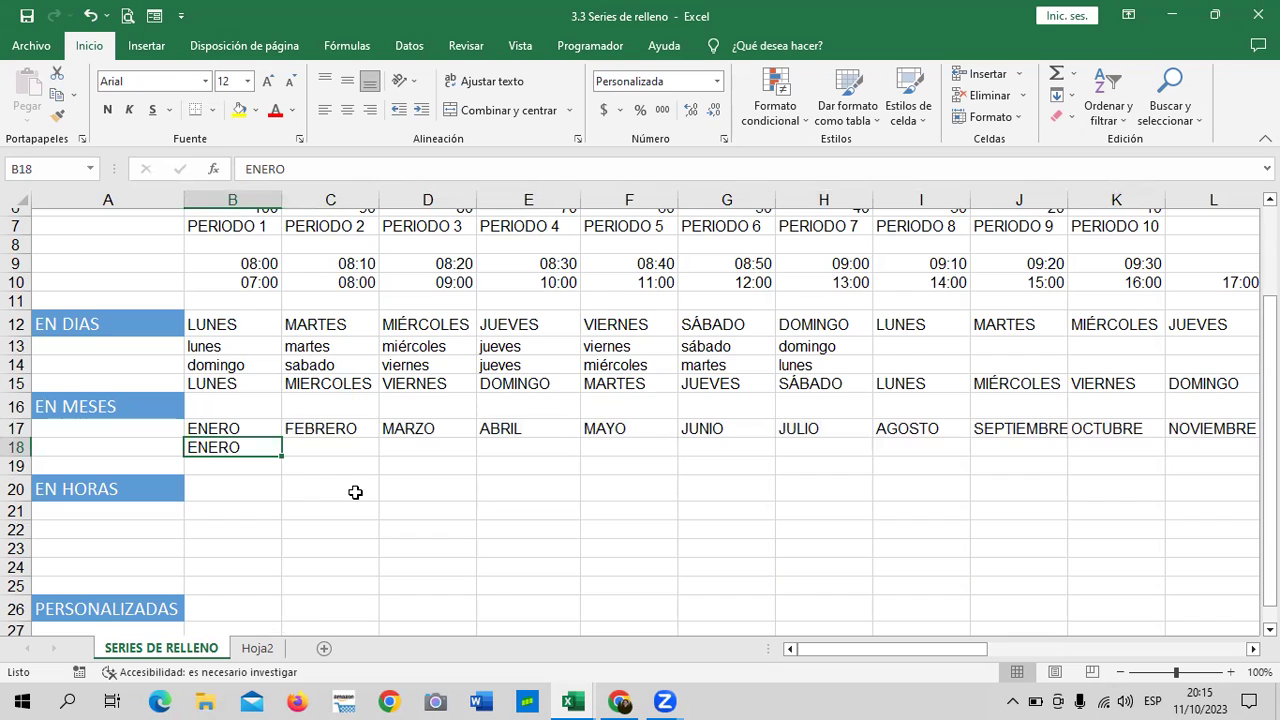
{"action": "key", "text": "Caps_Lock"}
{"action": "key", "text": "Caps_Lock"}
{"action": "key", "text": "BackSpace"}
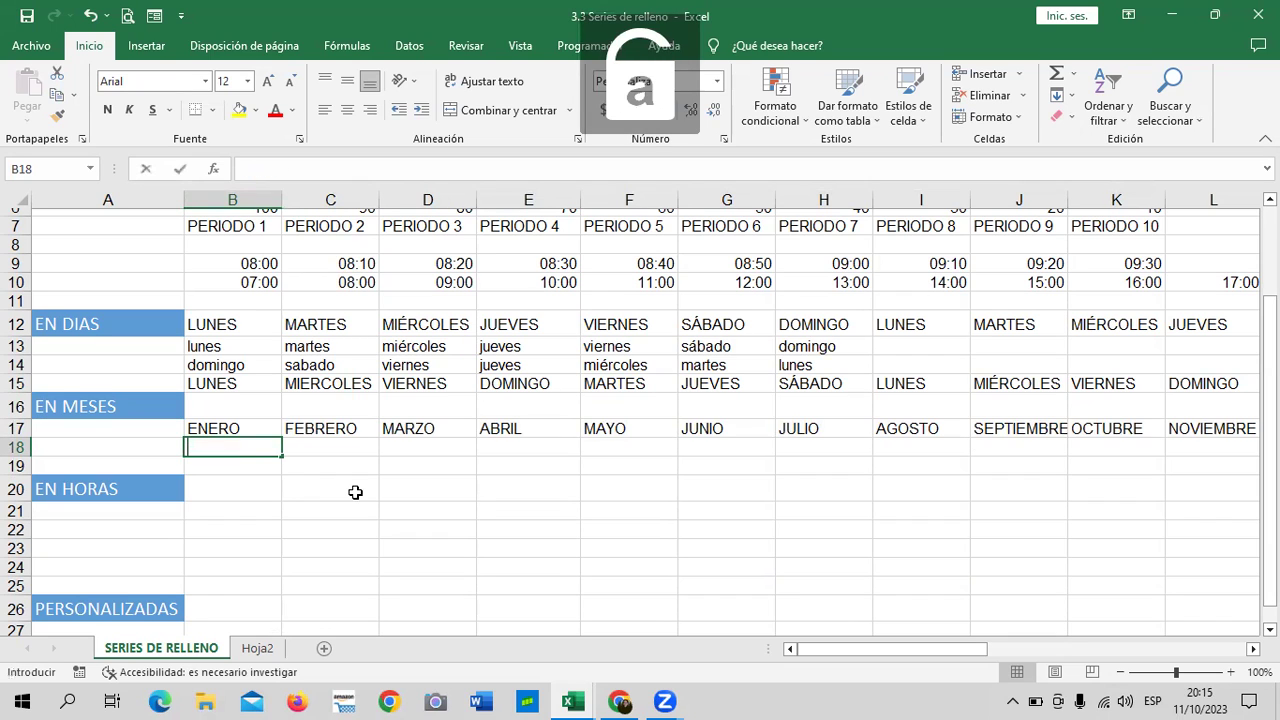
{"action": "type", "text": "enero"}
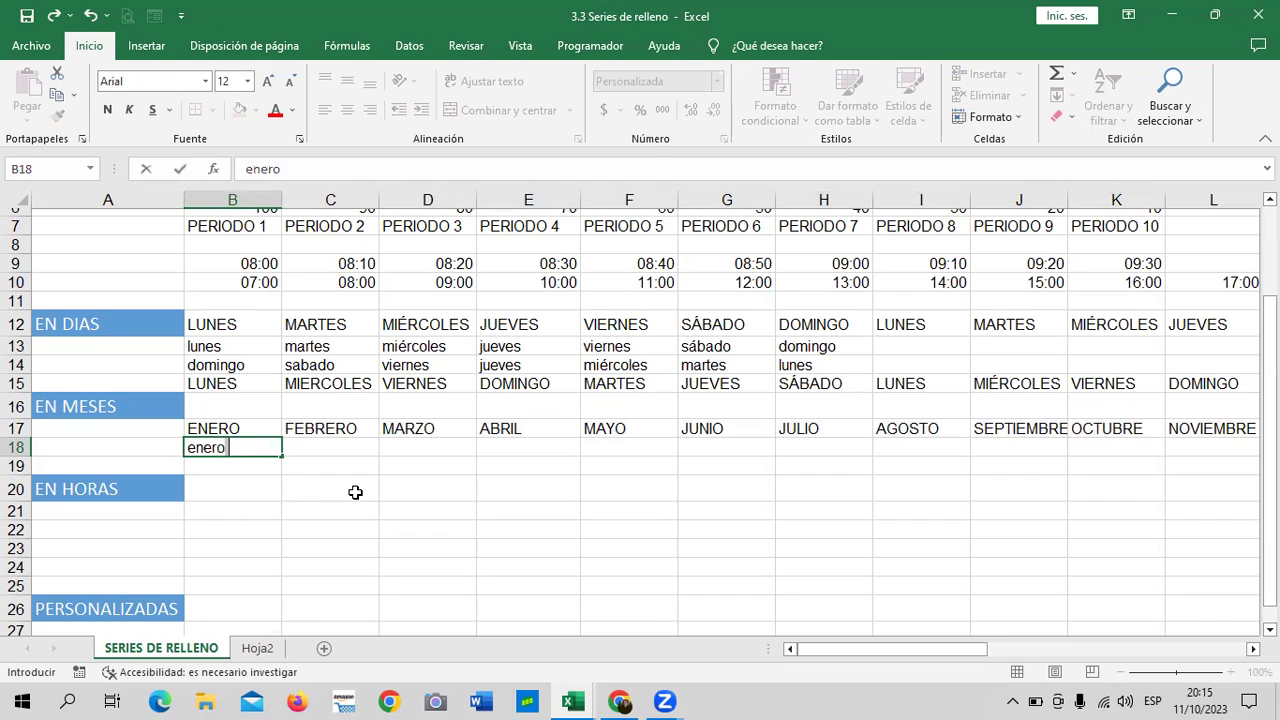
{"action": "left_click", "coordinate": [344, 452]}
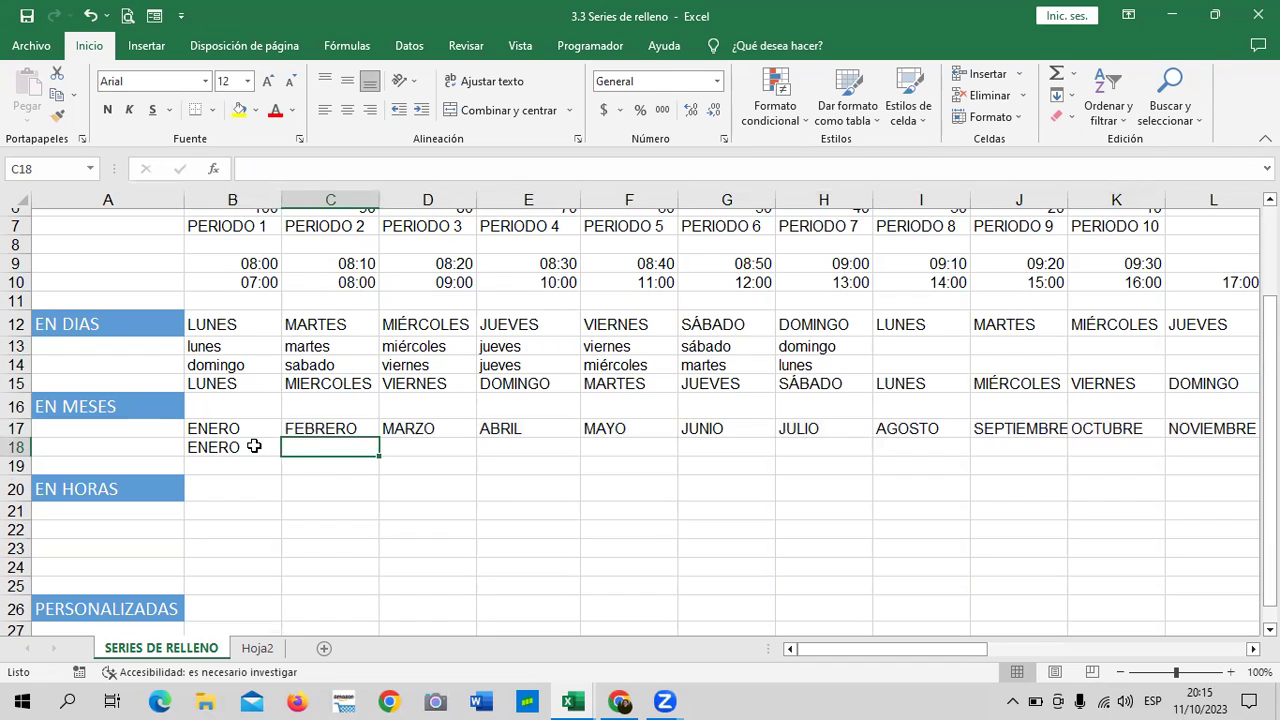
Retype enero in lowercase over the existing entry in cell B18.
{"action": "left_click", "coordinate": [250, 447]}
{"action": "key", "text": "BackSpace"}
{"action": "type", "text": "en"}
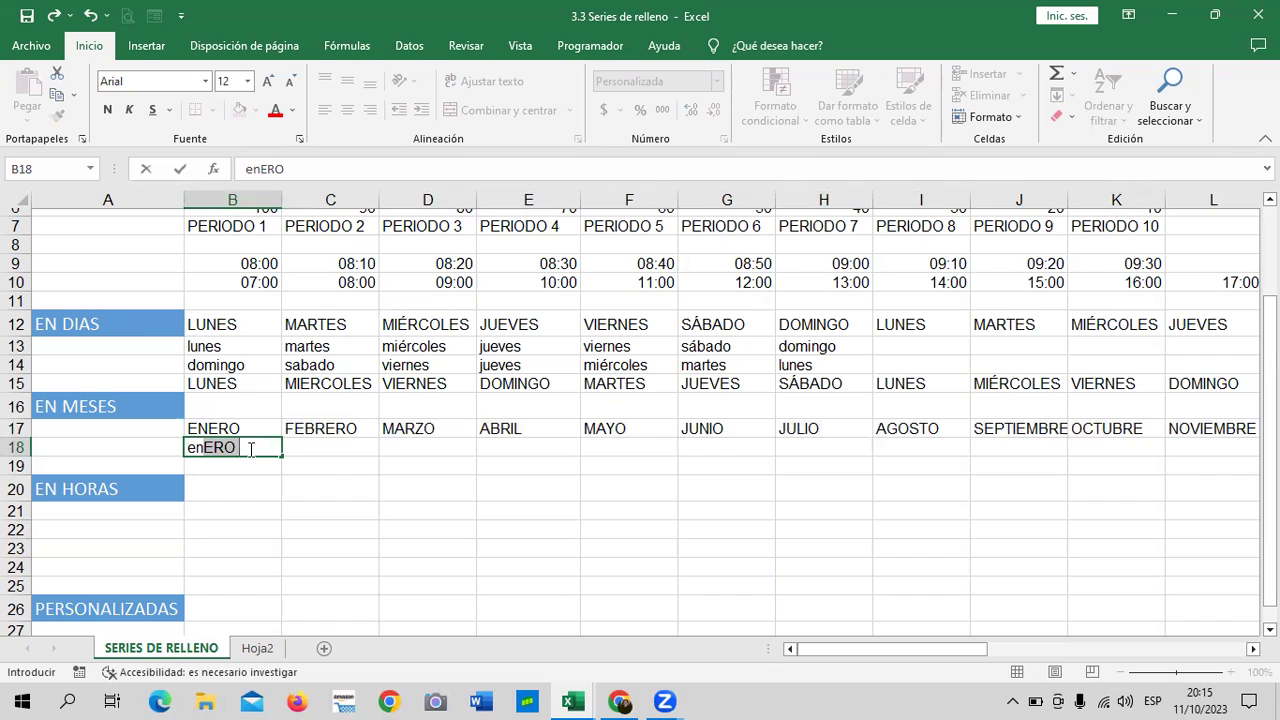
{"action": "type", "text": "ero"}
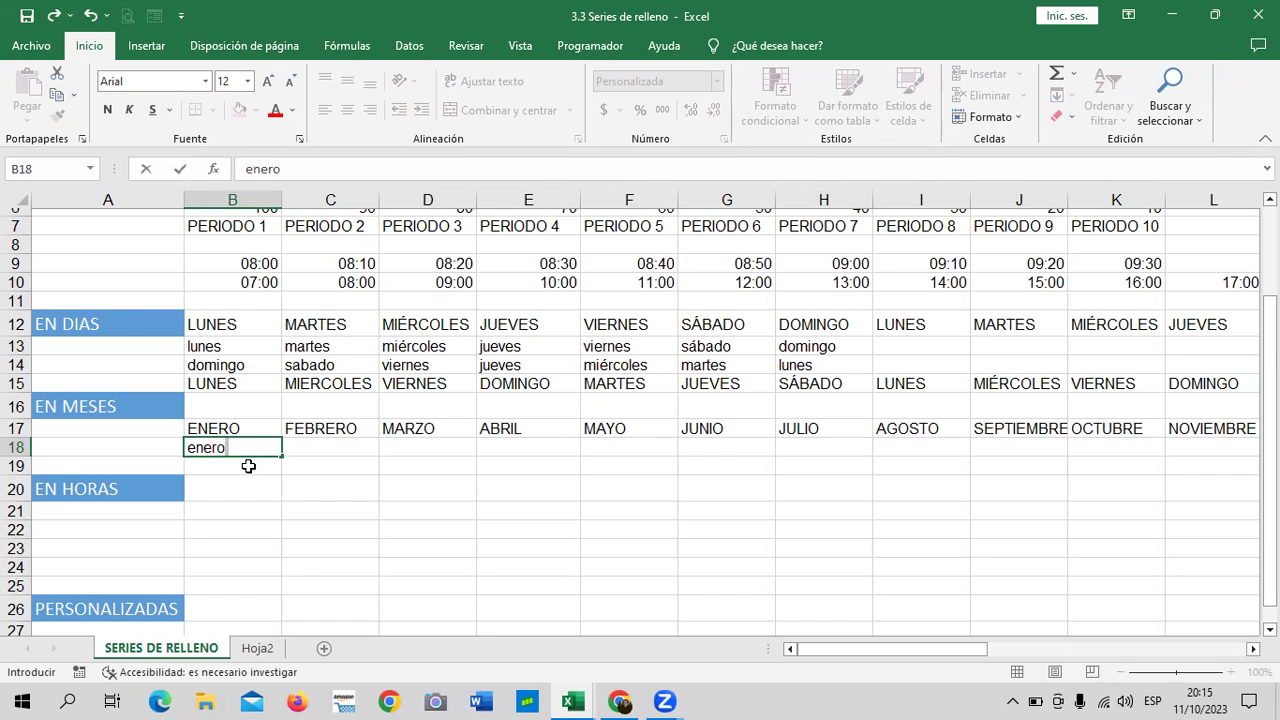
{"action": "key", "text": "Return"}
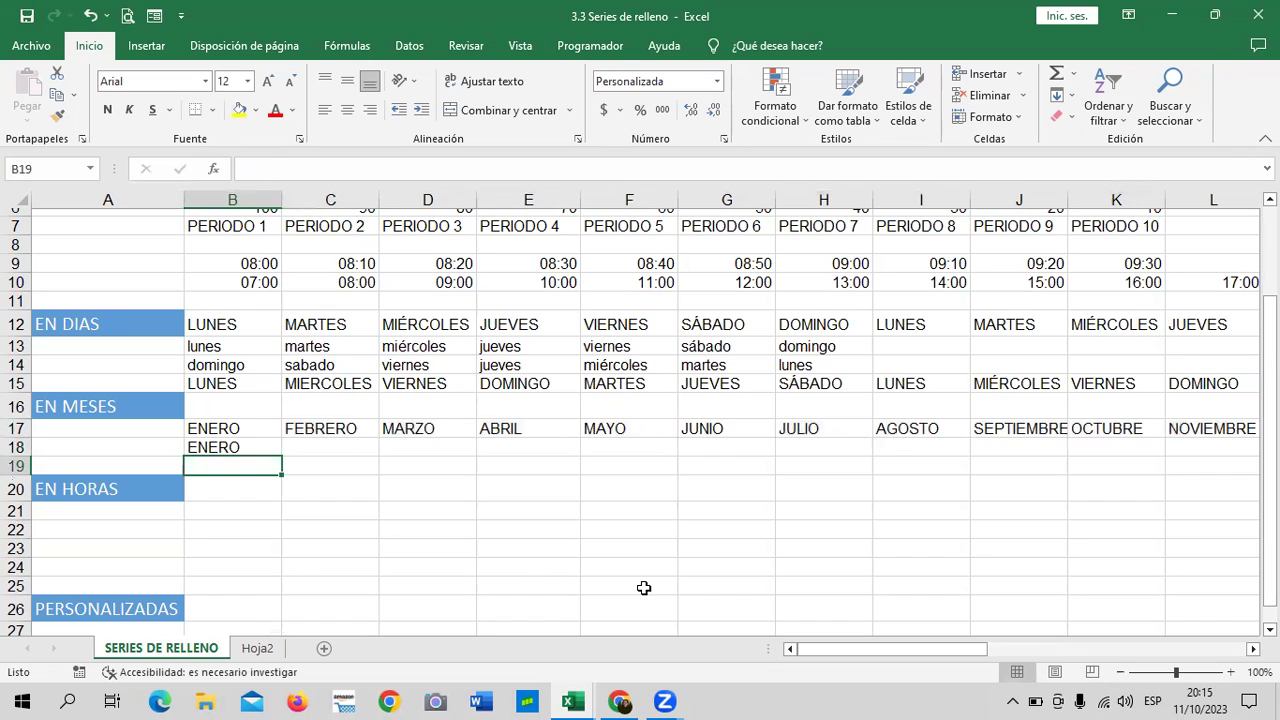
Enter marzo in cell C18 as the second value of the every-other-month series.
{"action": "left_click", "coordinate": [252, 448]}
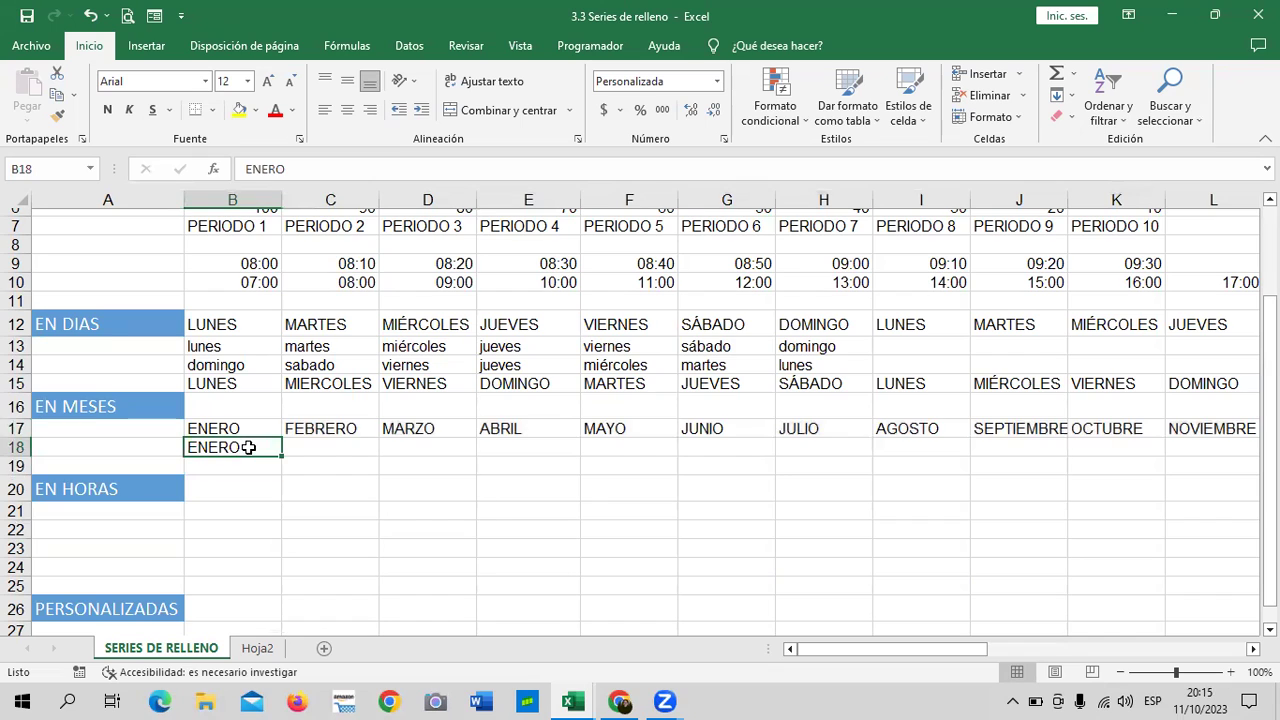
{"action": "mouse_move", "coordinate": [282, 455]}
{"action": "left_mouse_down"}
{"action": "mouse_move", "coordinate": [583, 452]}
{"action": "mouse_move", "coordinate": [278, 455]}
{"action": "left_mouse_up"}
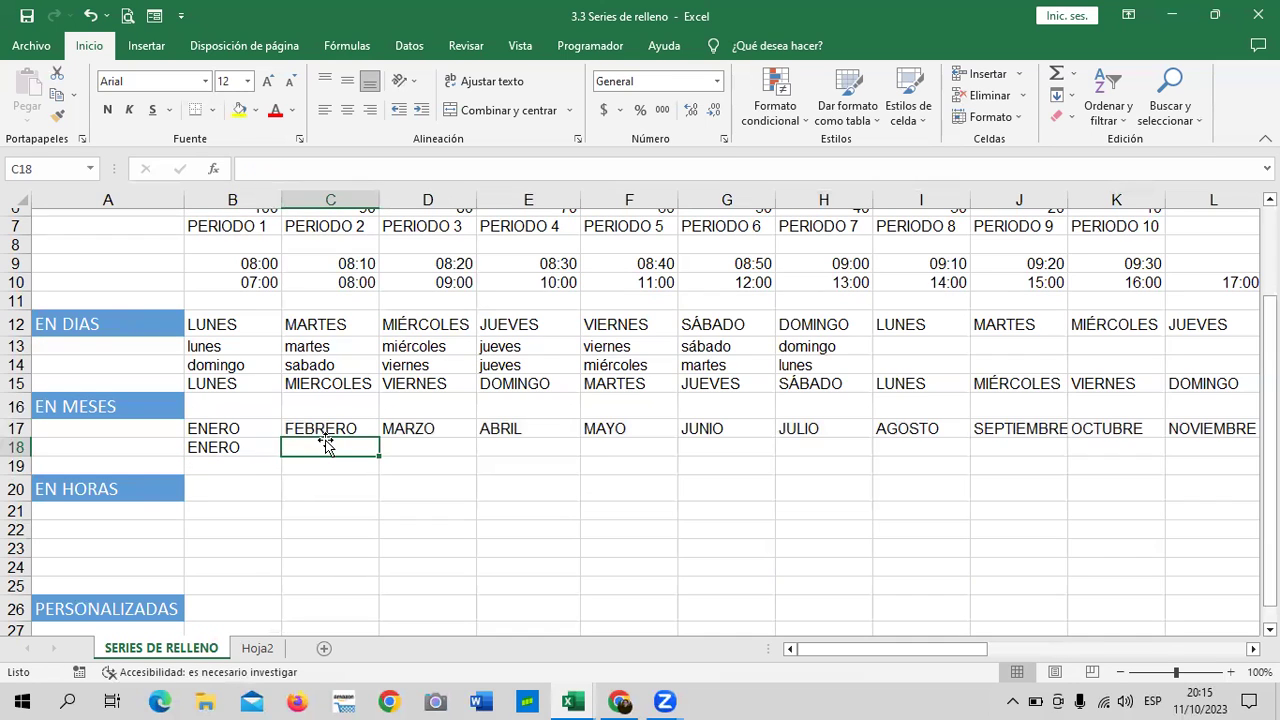
{"action": "type", "text": "marzo"}
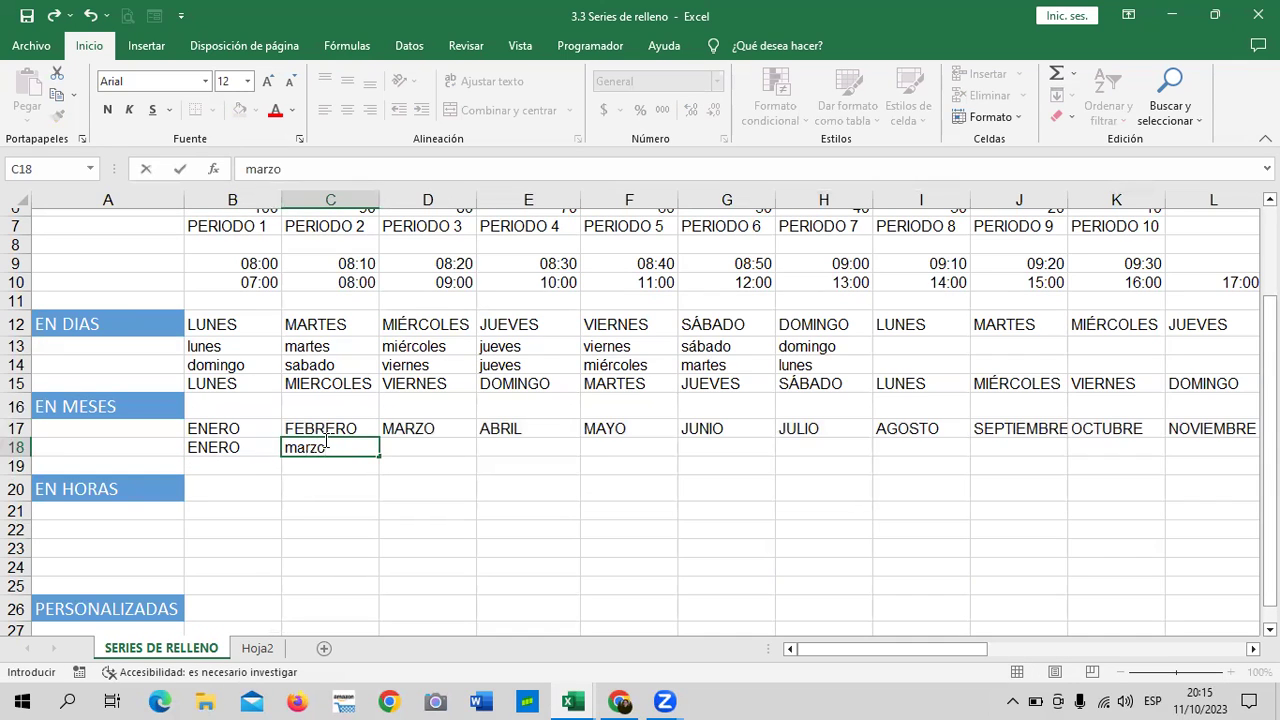
{"action": "key", "text": "Return"}
Re-enter enero in cell B18 as the first value of the every-other-month series.
{"action": "left_click", "coordinate": [261, 443]}
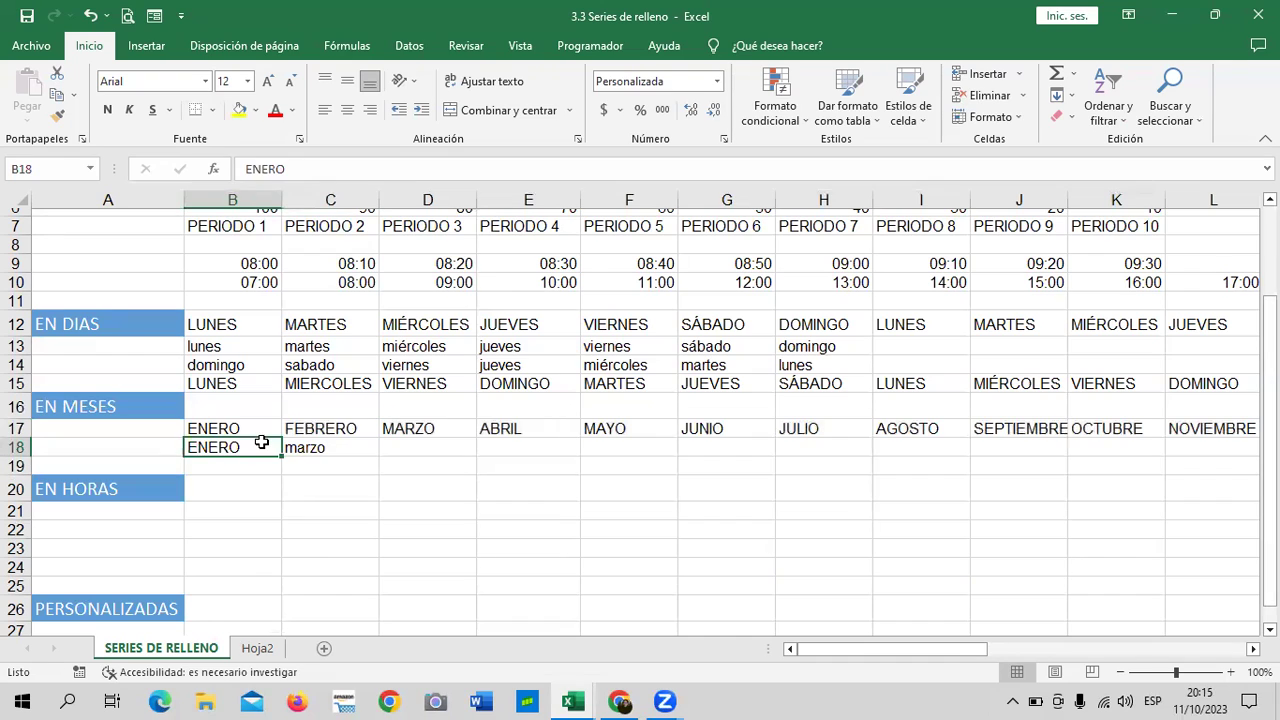
{"action": "key", "text": "BackSpace"}
{"action": "type", "text": "enero"}
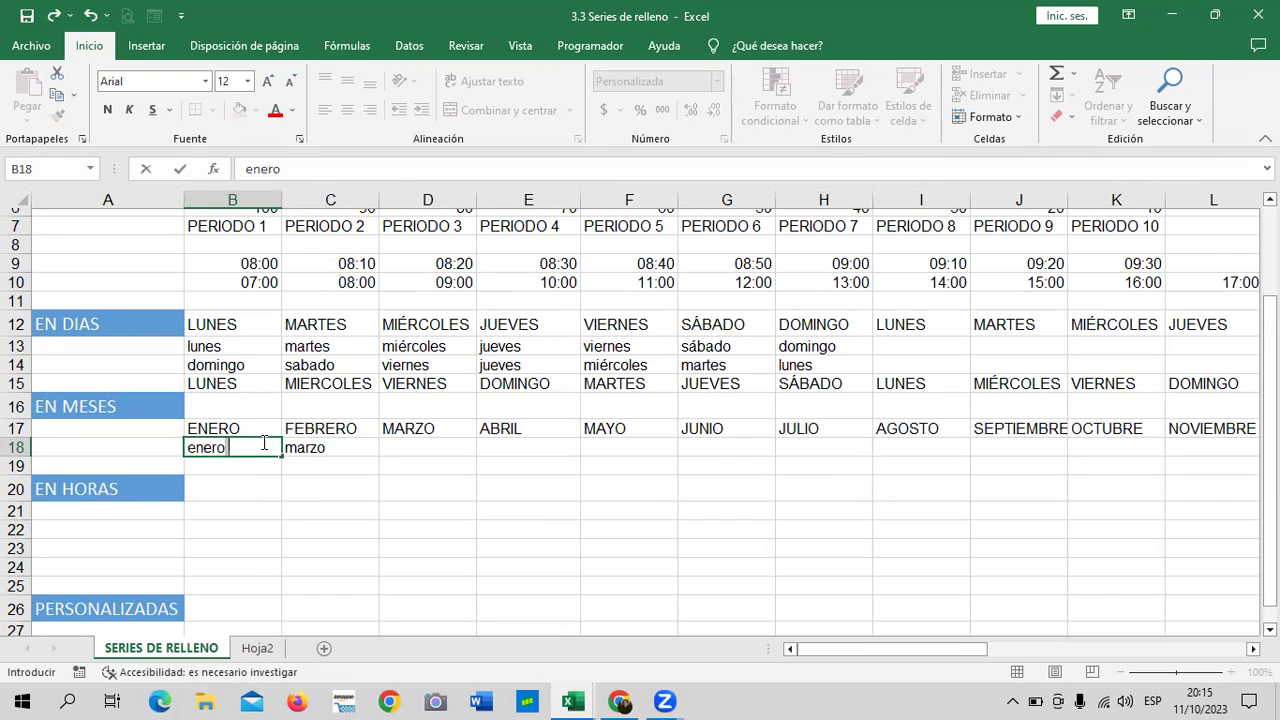
{"action": "left_click", "coordinate": [363, 447]}
Extend the every-other-month series from B18:C18 across to G18.
{"action": "left_click_drag", "start_coordinate": [248, 450], "coordinate": [768, 462]}
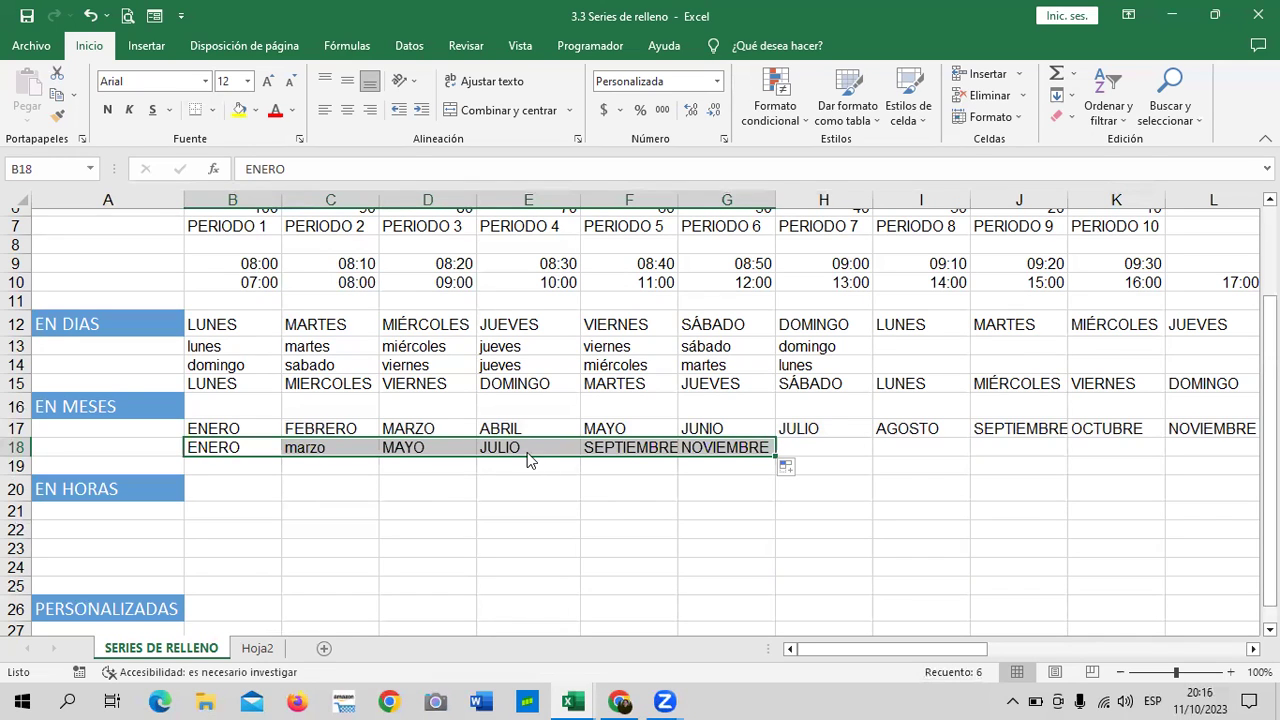
{"action": "left_click", "coordinate": [729, 446]}
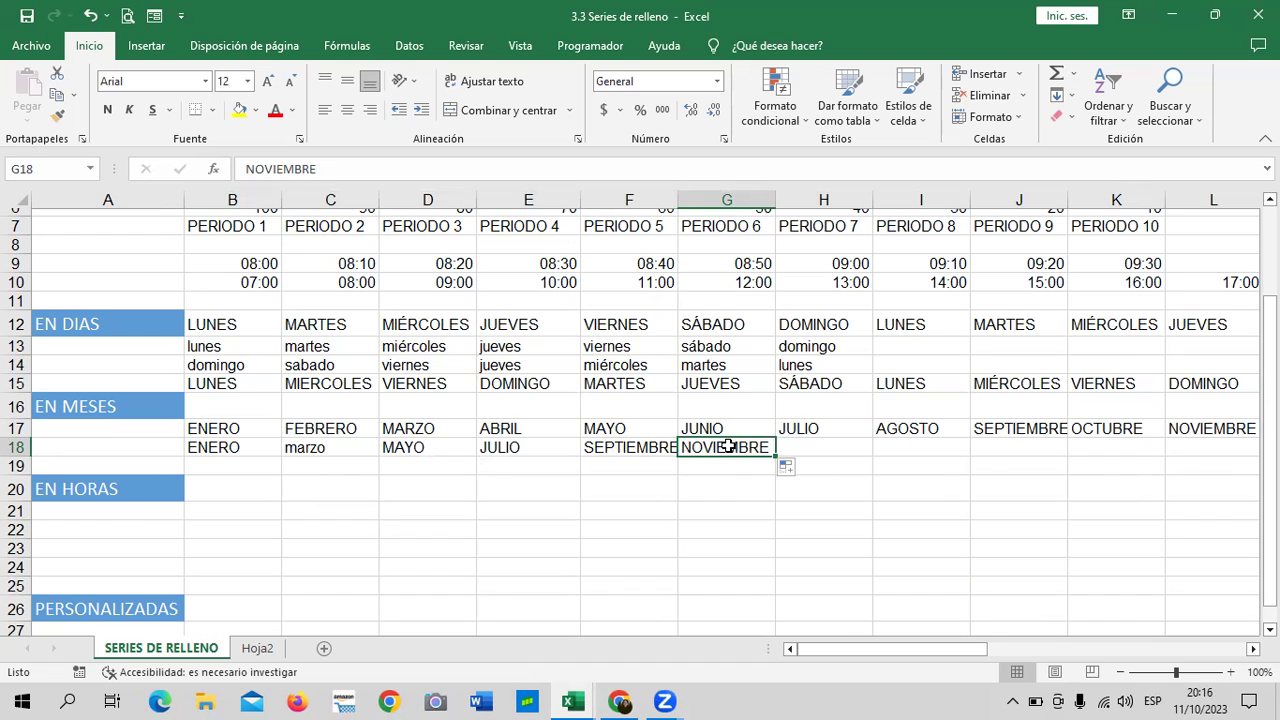
Enter diciembre in cell B19 and noviembre in cell C19 to start a descending month series.
{"action": "left_click", "coordinate": [220, 463]}
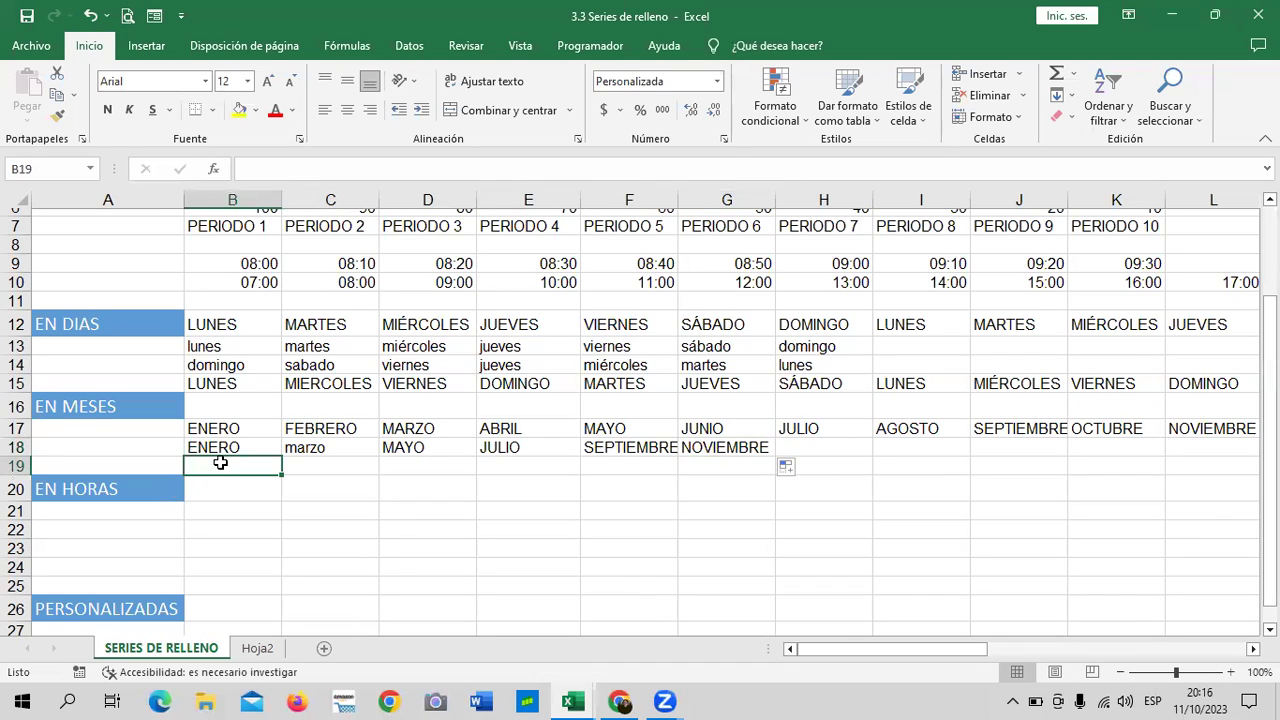
{"action": "type", "text": "diciembre"}
{"action": "key", "text": "Tab"}
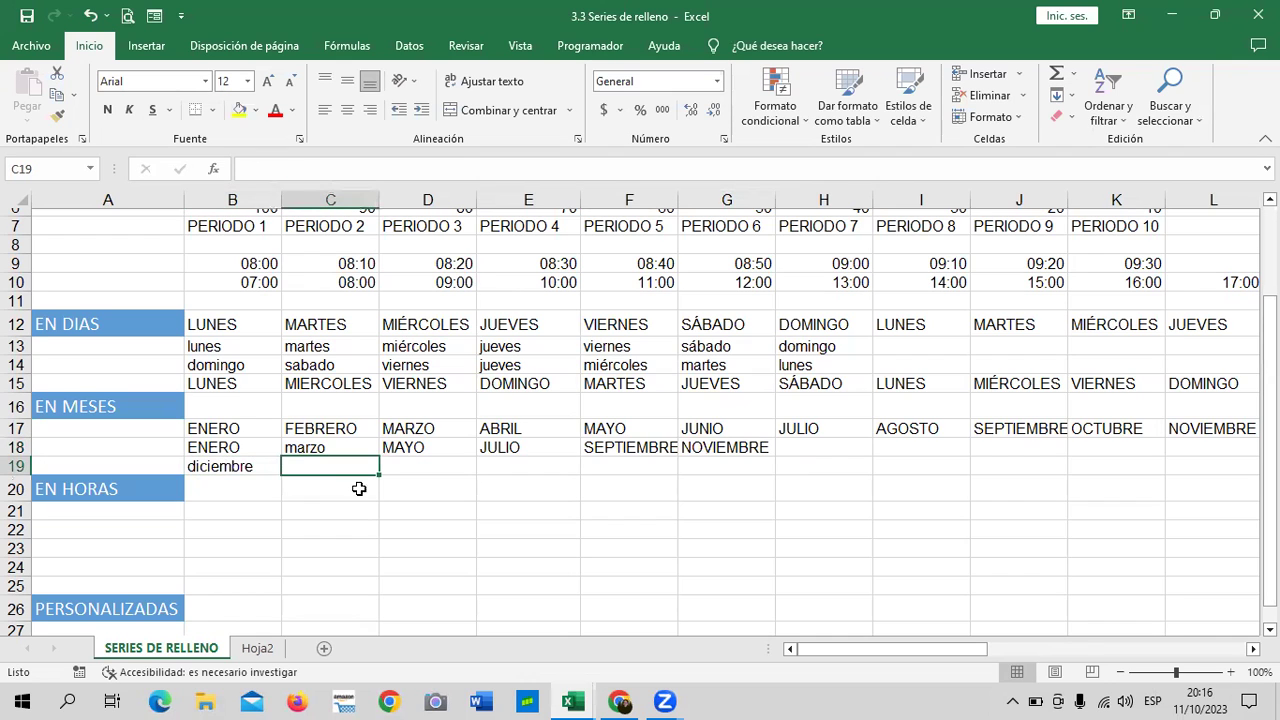
{"action": "type", "text": "noviembre"}
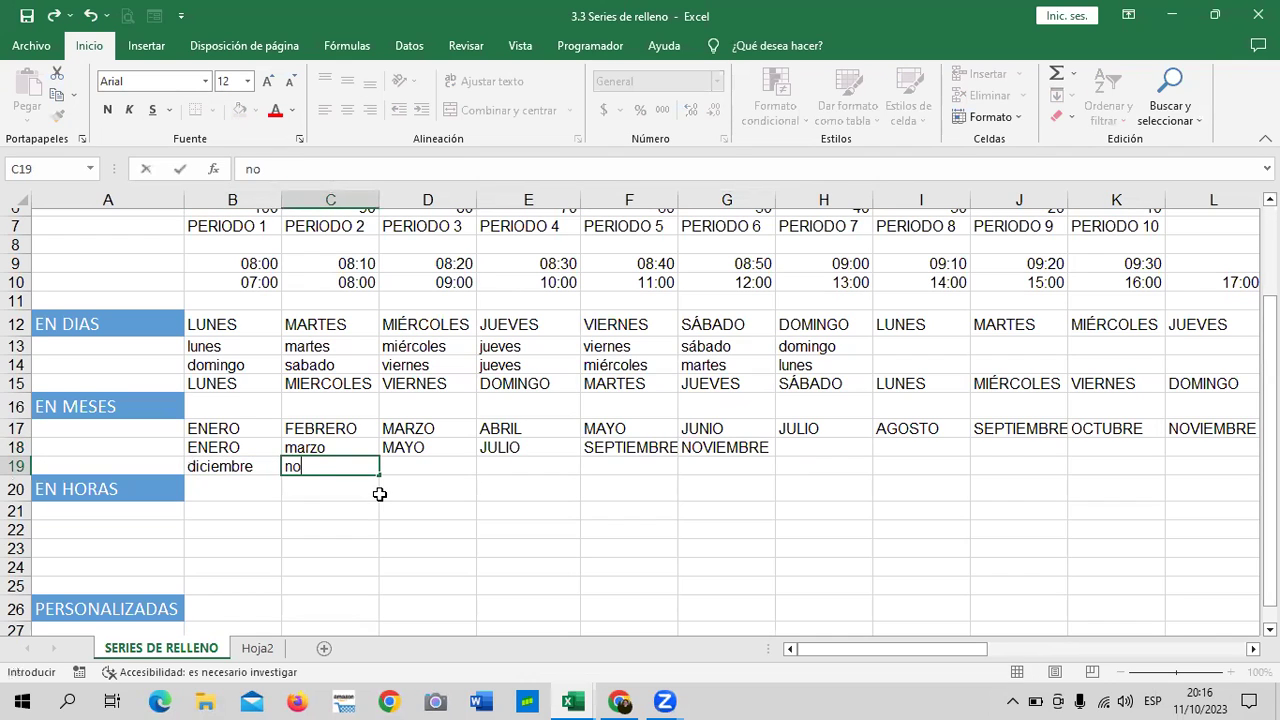
{"action": "left_click", "coordinate": [378, 494]}
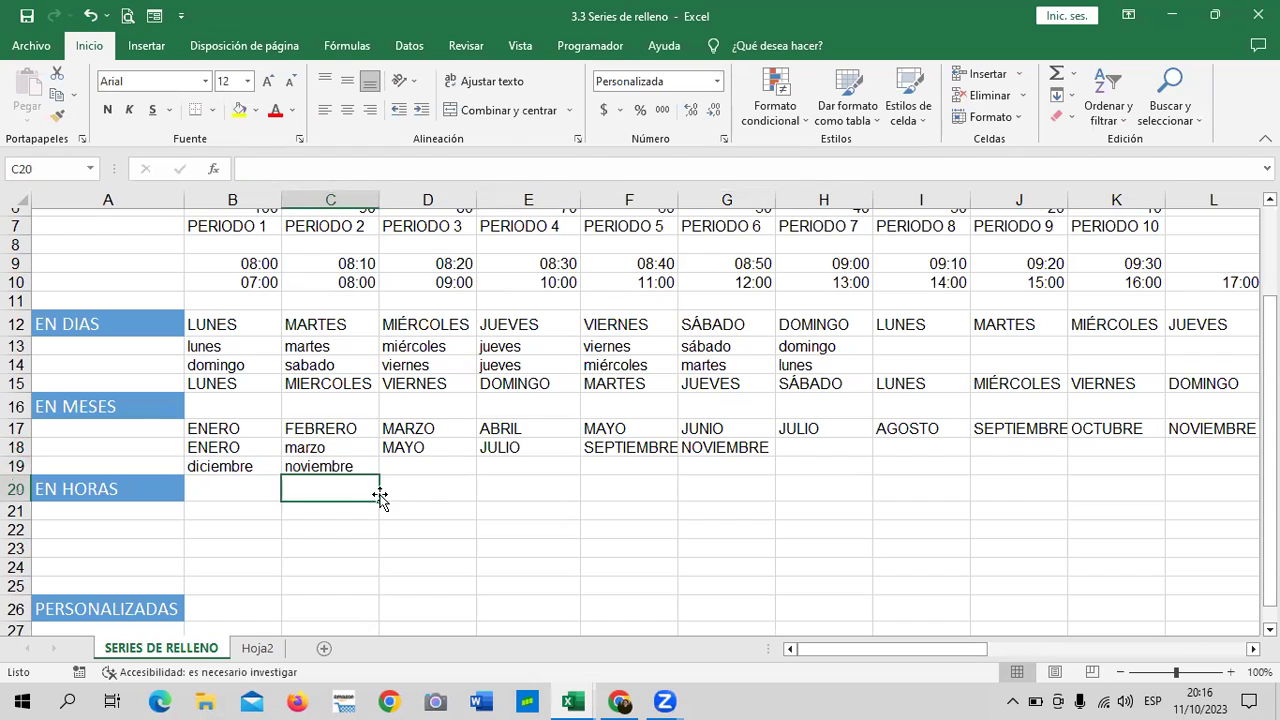
Extend the descending month series from B19:C19 across to M19, ending at enero.
{"action": "left_click_drag", "start_coordinate": [246, 470], "coordinate": [353, 473]}
{"action": "left_click", "coordinate": [410, 476]}
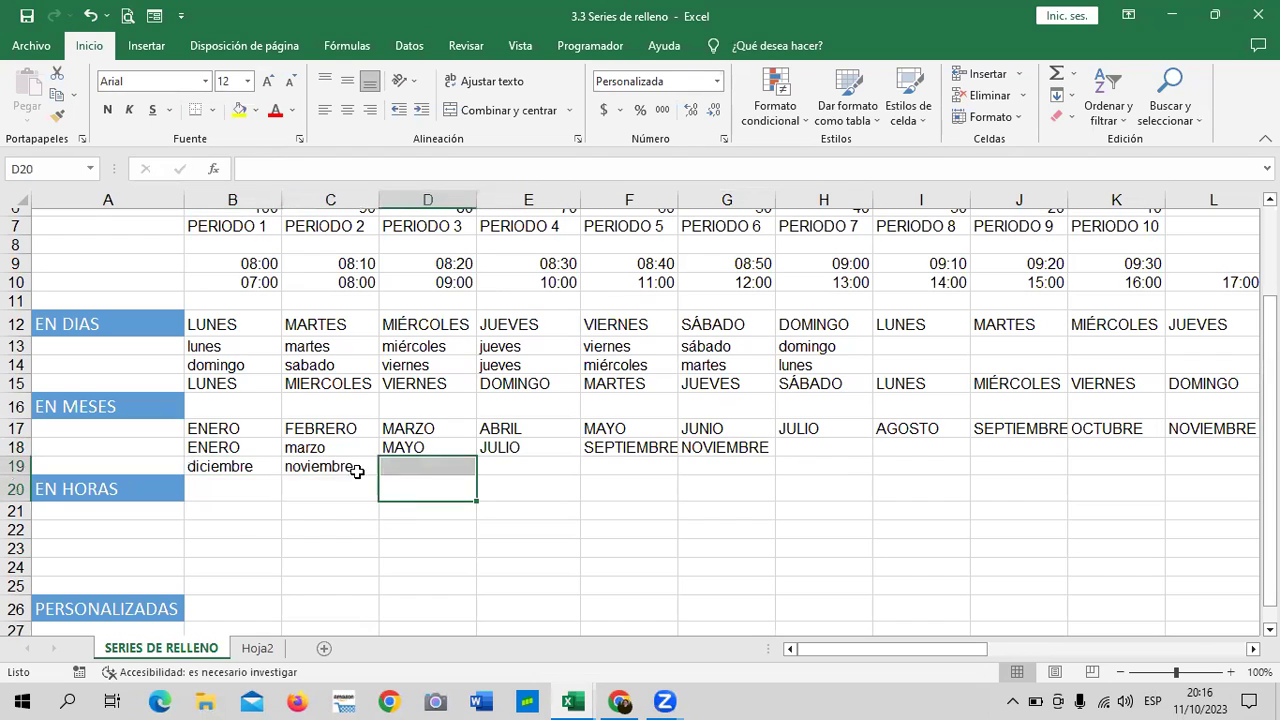
{"action": "left_click_drag", "start_coordinate": [265, 467], "coordinate": [1185, 477]}
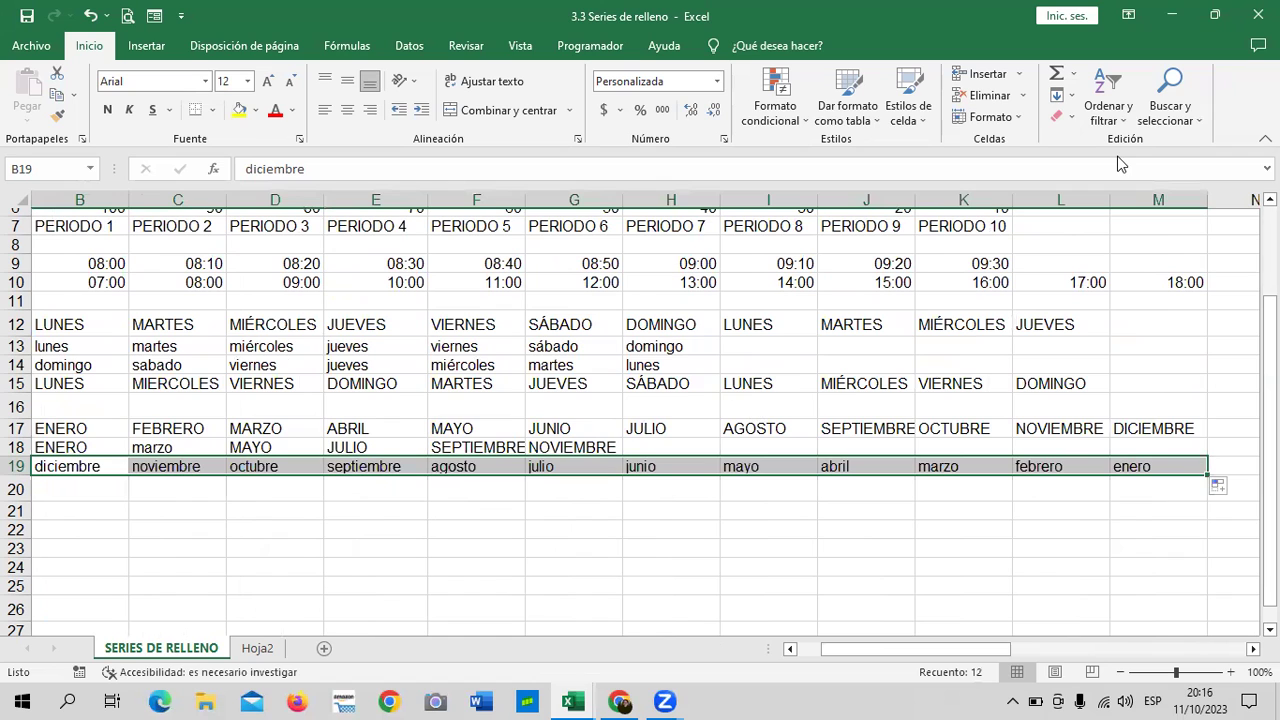
{"action": "left_click", "coordinate": [580, 585]}
{"action": "left_click_drag", "start_coordinate": [1000, 651], "coordinate": [813, 651]}
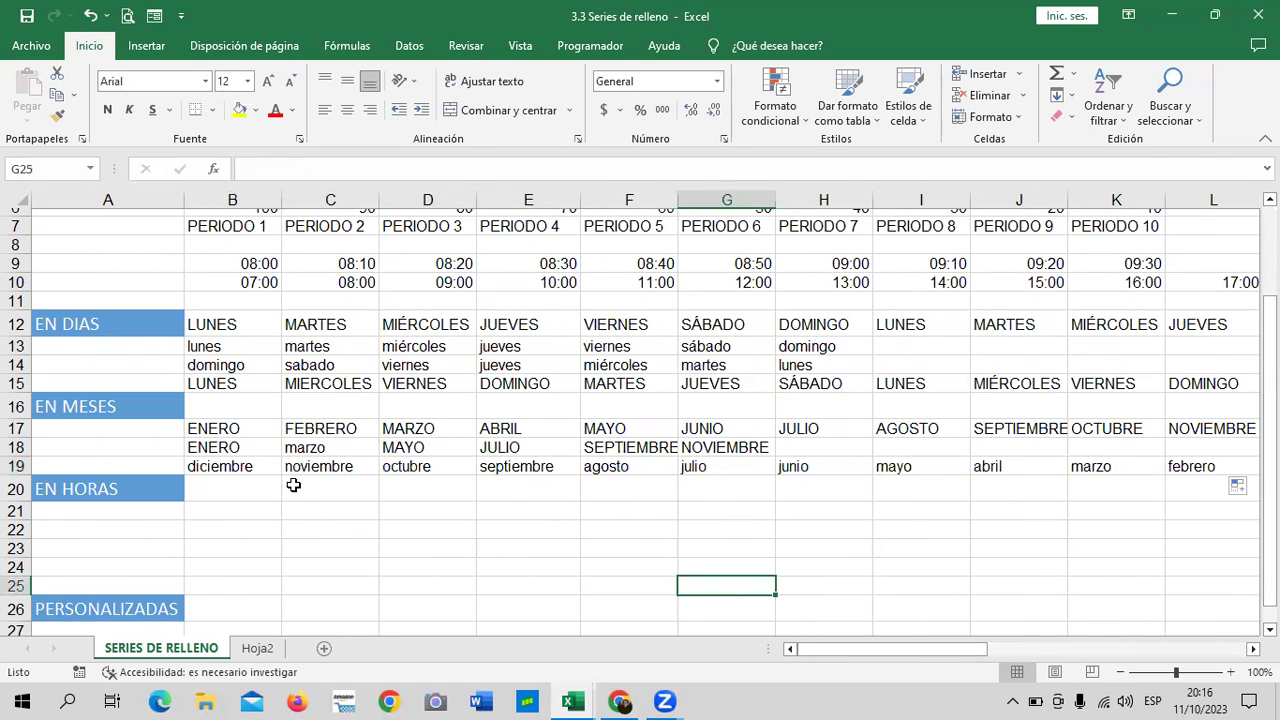
Insert a blank row above the descending month series in row 19.
{"action": "right_click", "coordinate": [6, 463]}
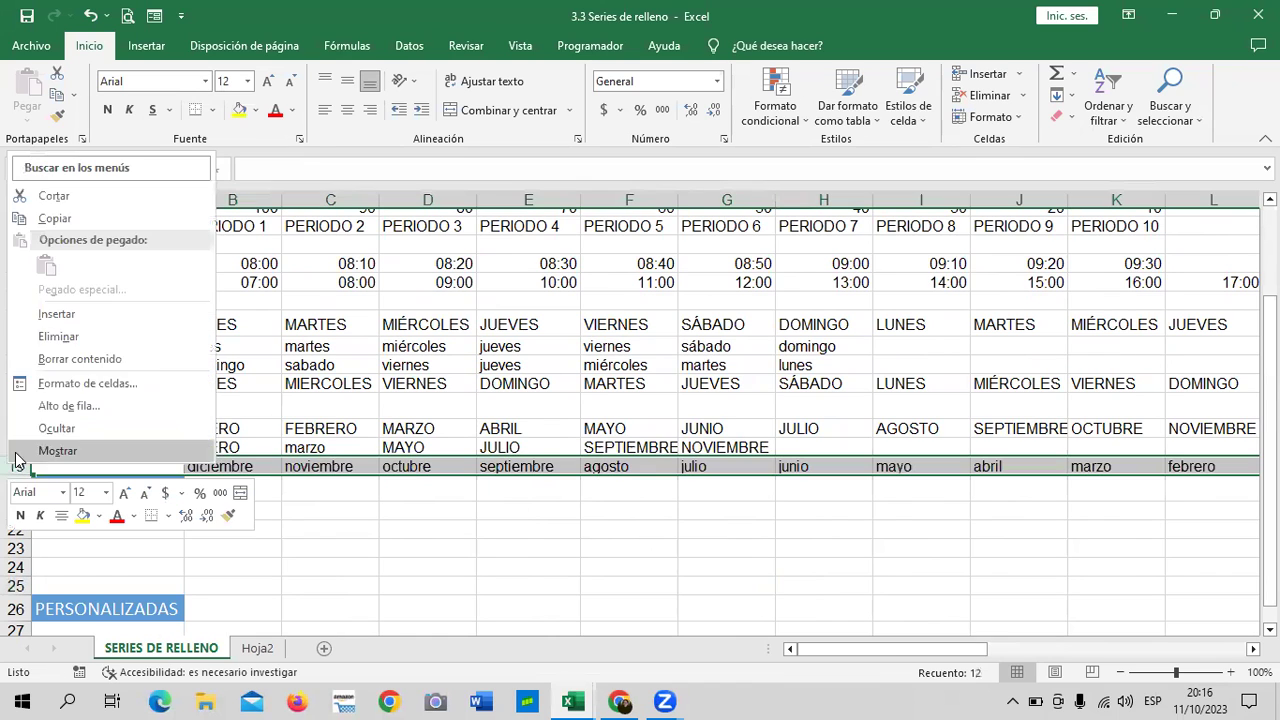
{"action": "left_click", "coordinate": [72, 315]}
{"action": "left_click", "coordinate": [544, 514]}
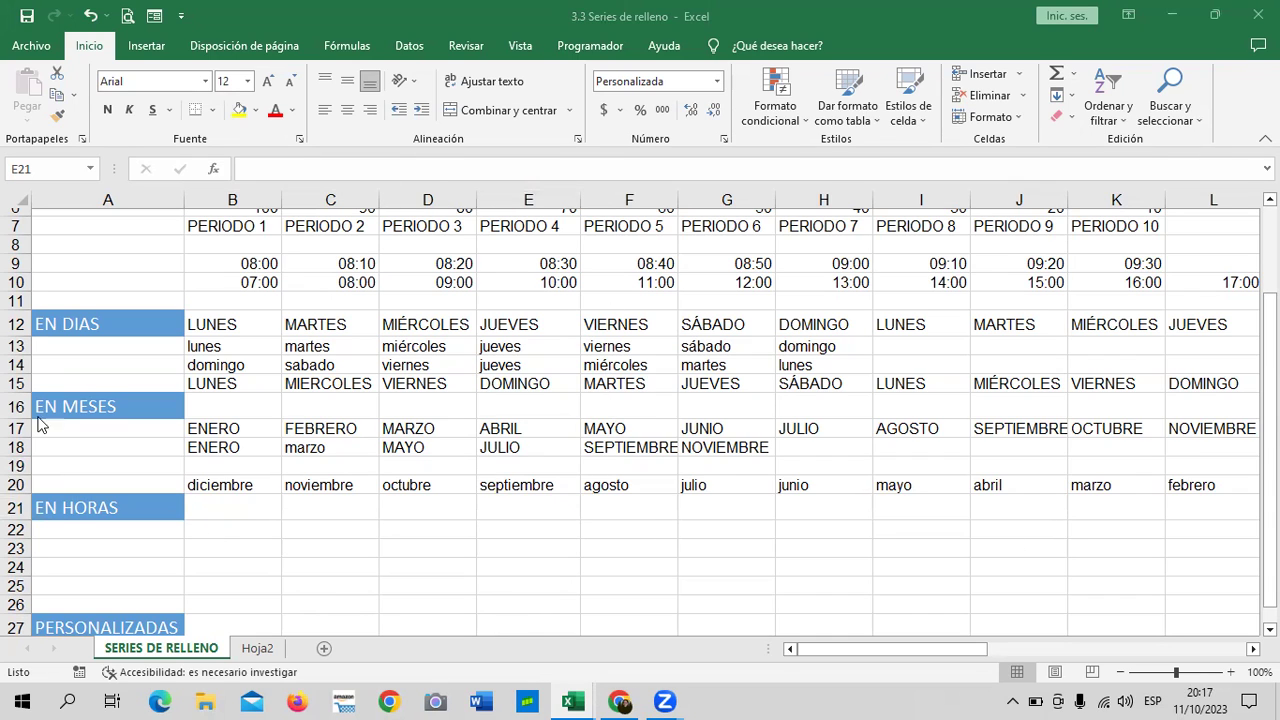
Move both time series from B9:N10 to the EN HORAS section, starting at cell B22.
{"action": "left_click_drag", "start_coordinate": [251, 262], "coordinate": [1171, 277]}
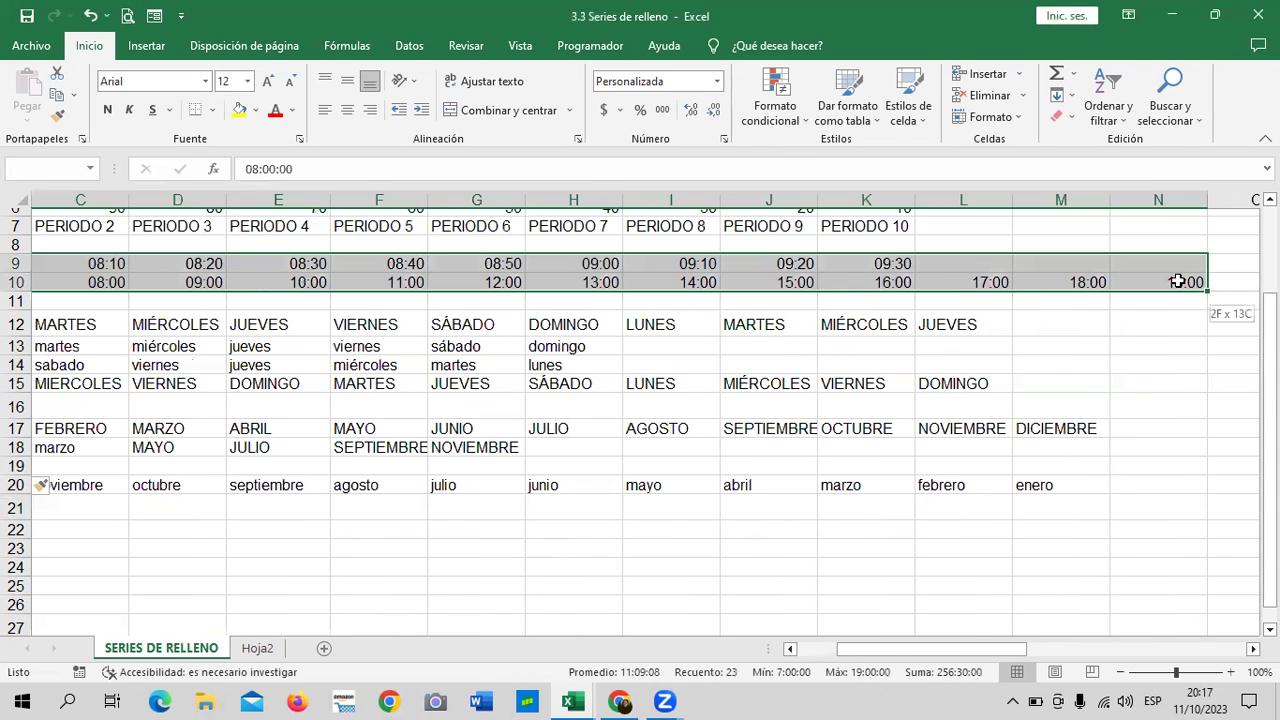
{"action": "right_click", "coordinate": [1152, 280]}
{"action": "scroll", "coordinate": [820, 560], "scroll_direction": "left", "scroll_amount": 5}
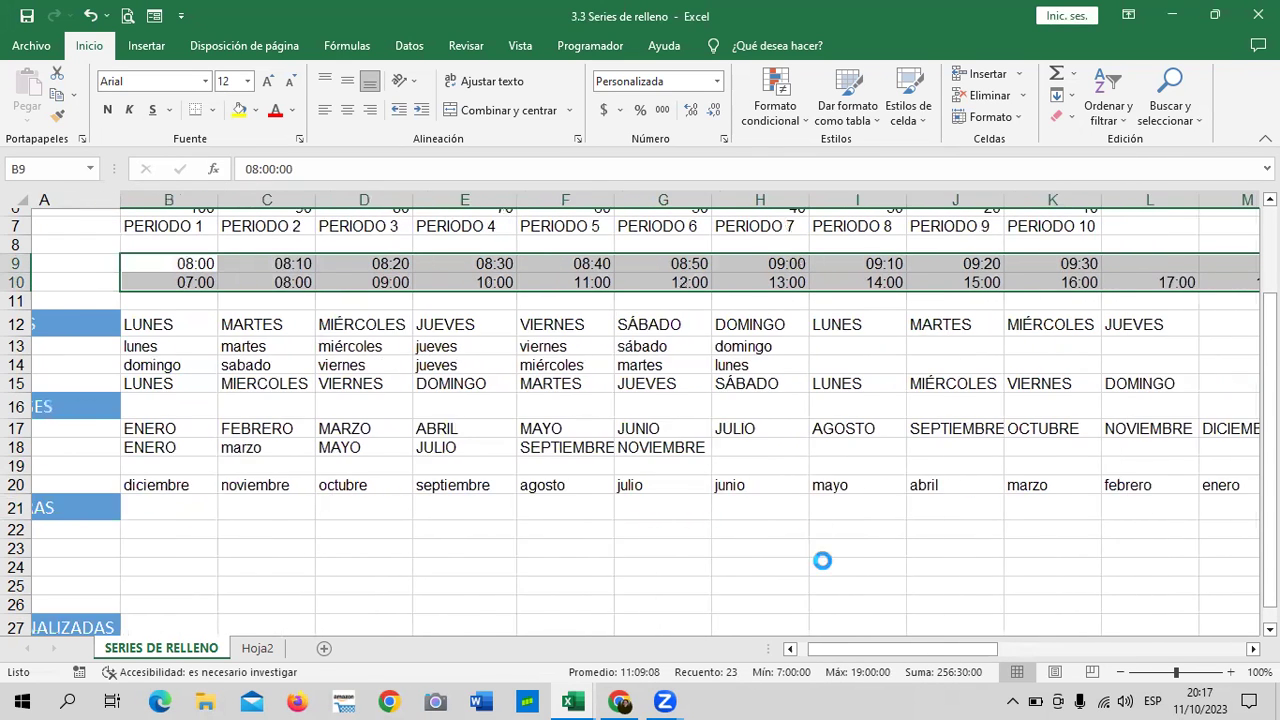
{"action": "key", "text": "ctrl+c"}
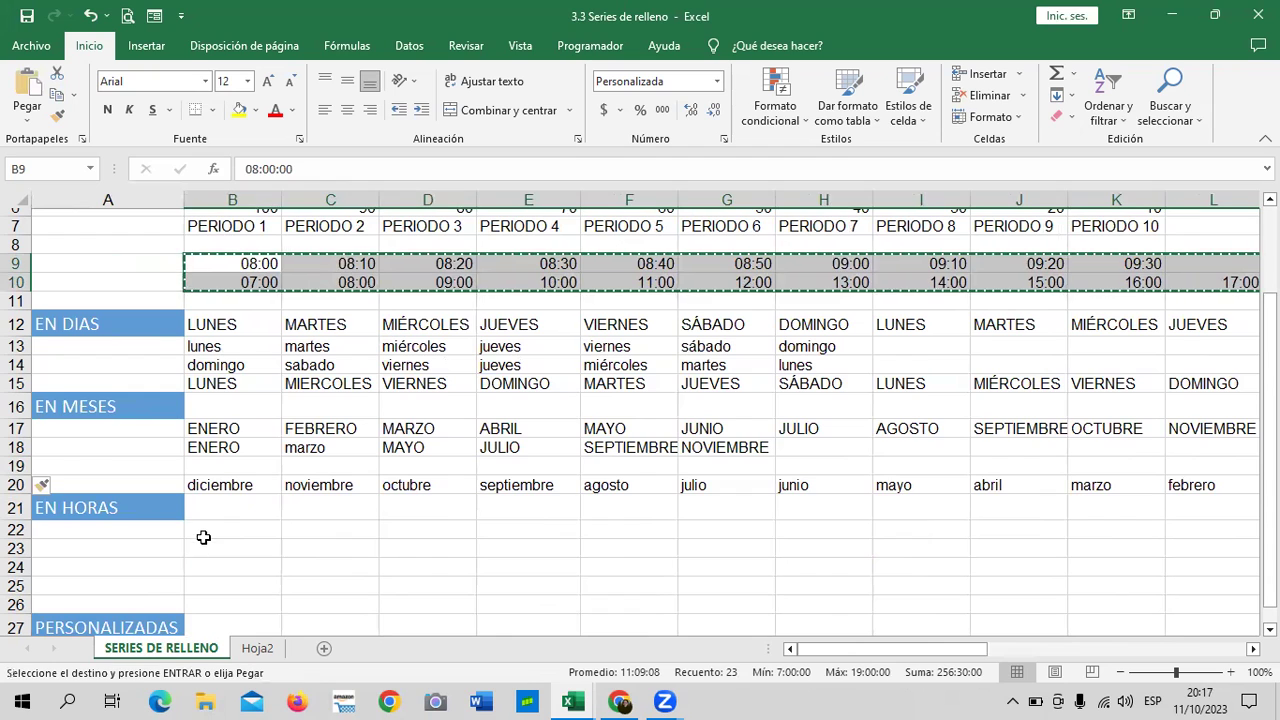
{"action": "left_click", "coordinate": [207, 542]}
{"action": "key", "text": "ctrl+v"}
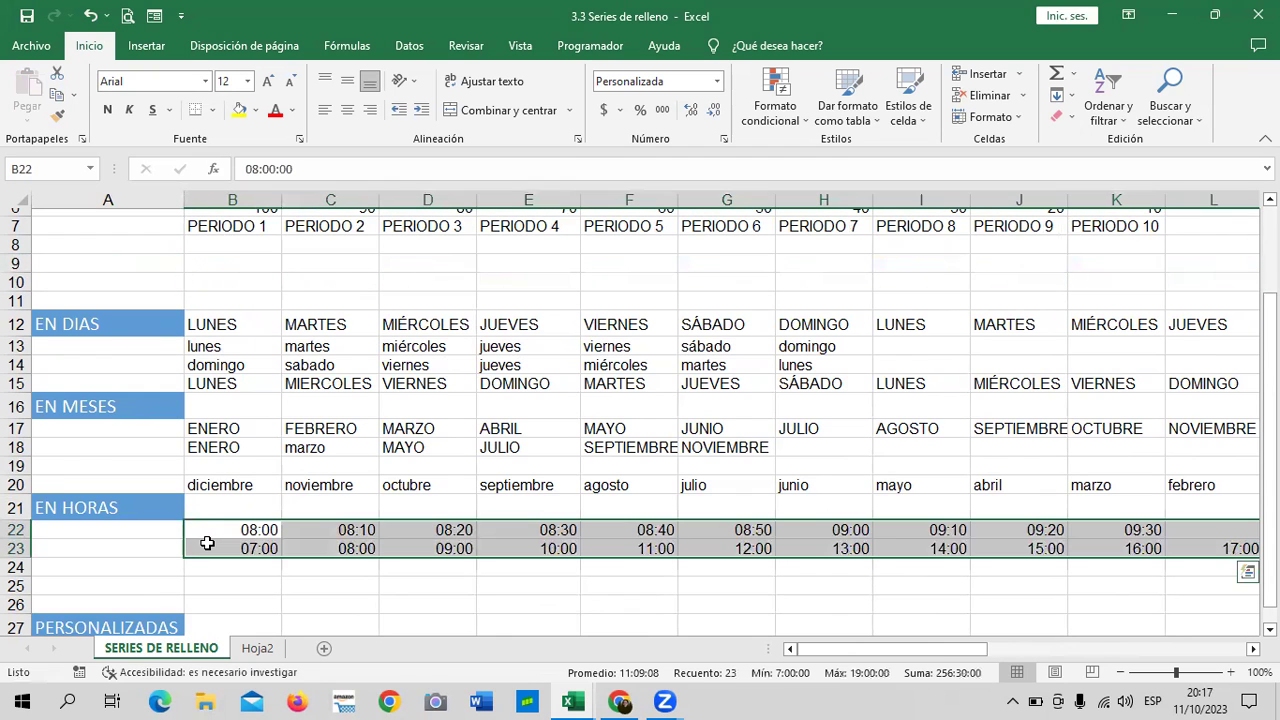
{"action": "left_click", "coordinate": [500, 585]}
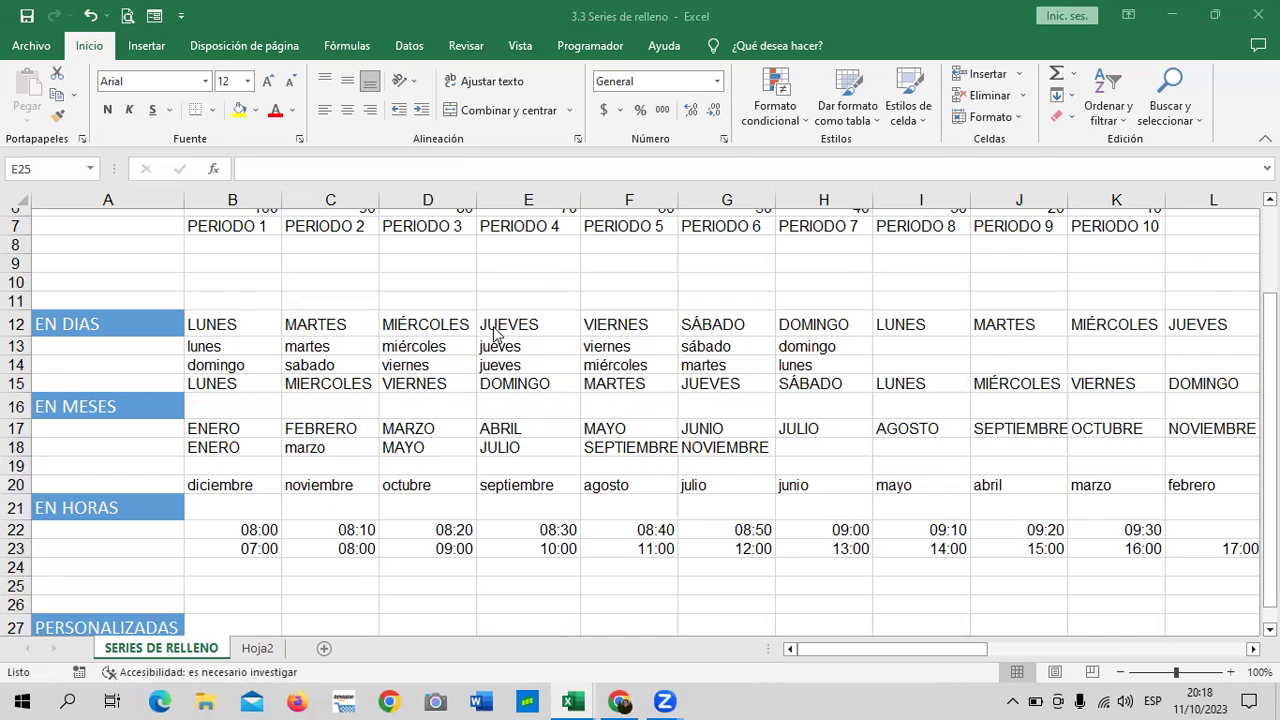
Look over all the sections of the sheet, from the NUMERICA series down to the empty PERSONALIZADAS row.
{"action": "scroll", "coordinate": [430, 320], "scroll_direction": "up", "scroll_amount": 2}
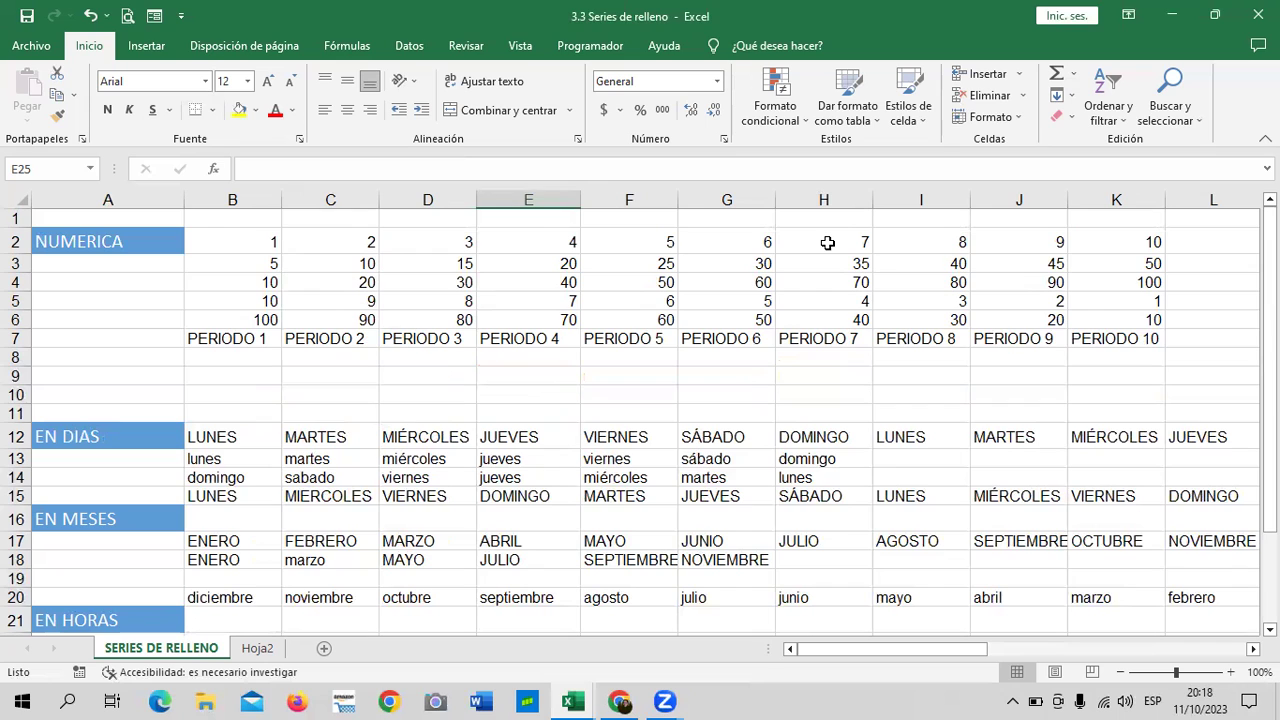
{"action": "scroll", "coordinate": [700, 484], "scroll_direction": "down", "scroll_amount": 2}
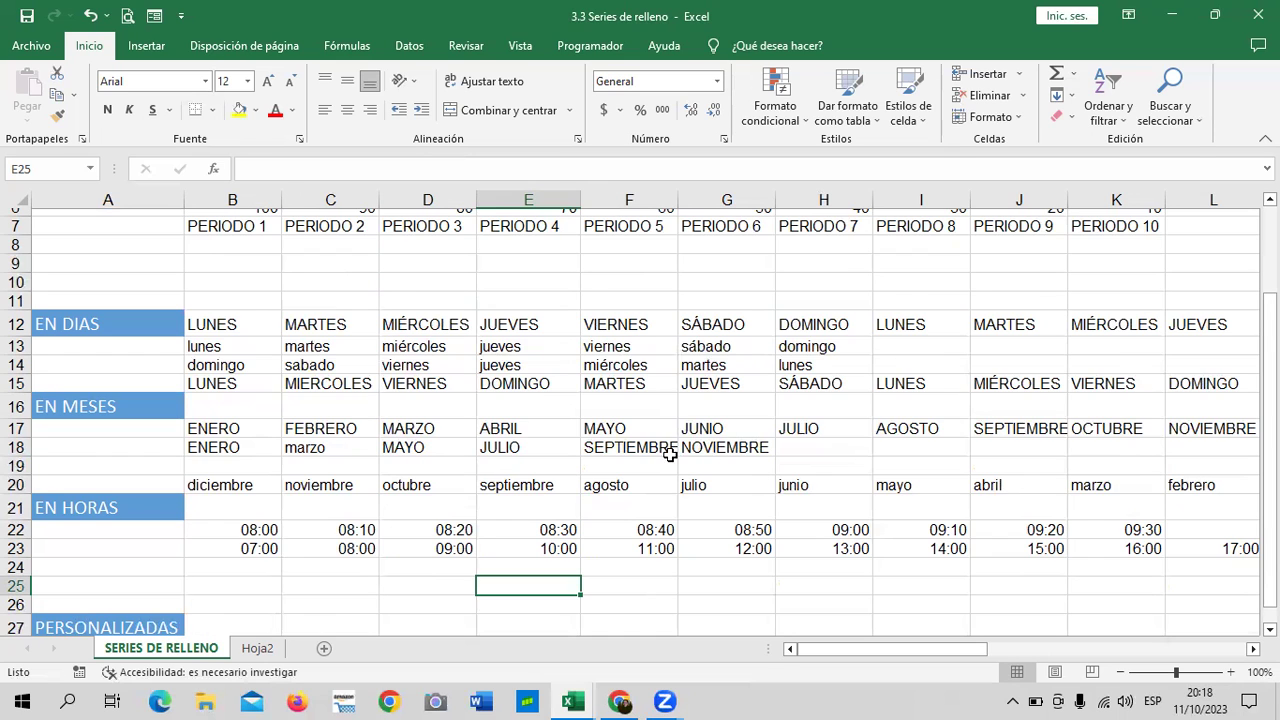
{"action": "scroll", "coordinate": [652, 455], "scroll_direction": "down", "scroll_amount": 2}
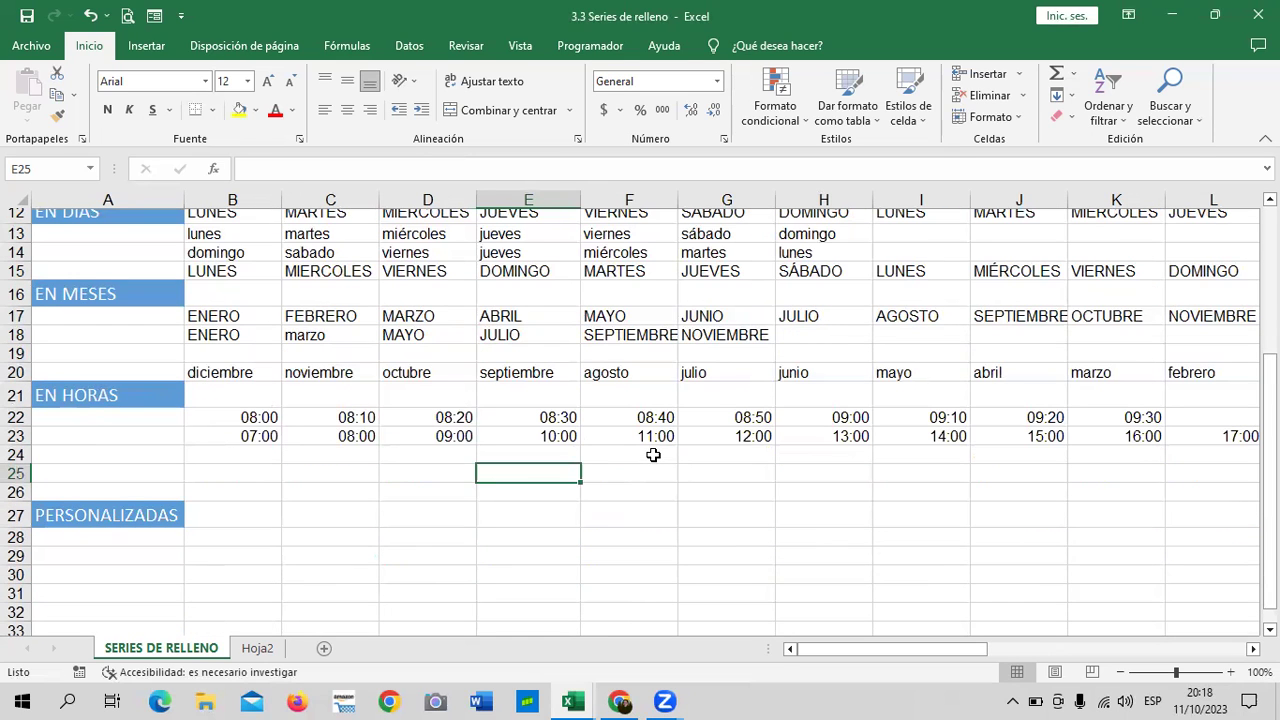
{"action": "left_click", "coordinate": [152, 515]}
{"action": "left_click", "coordinate": [220, 520]}
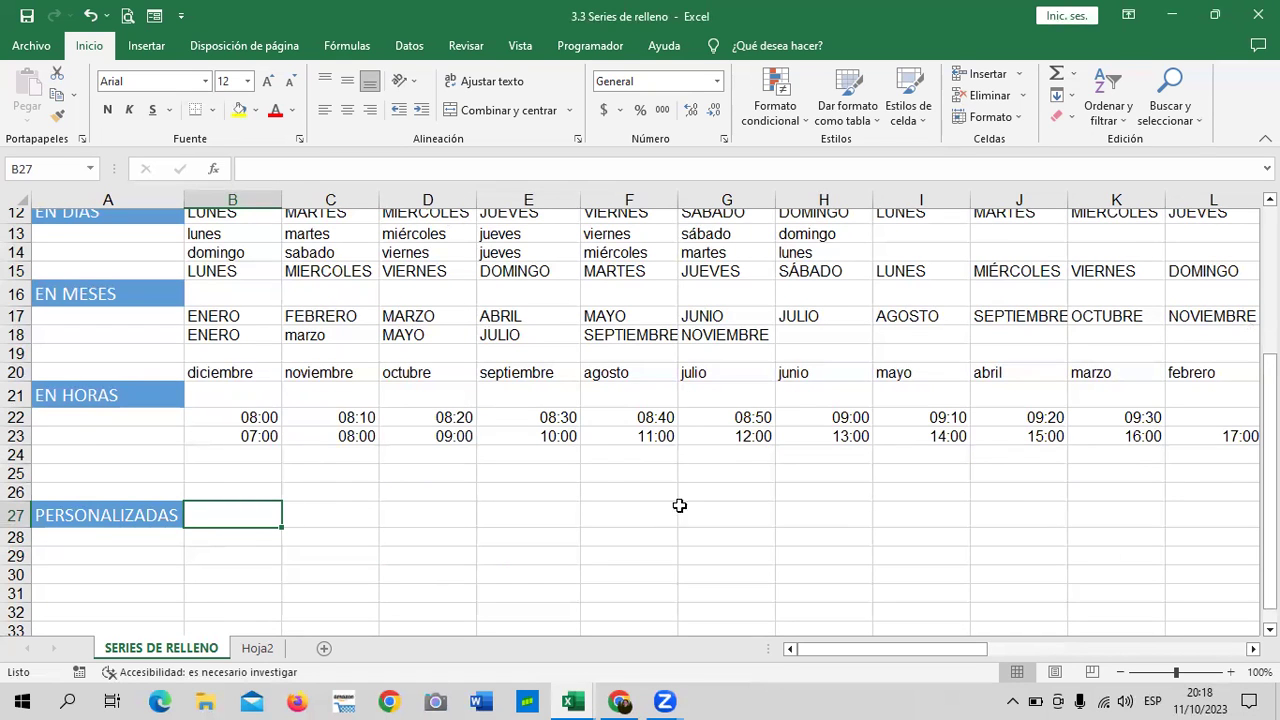
{"action": "scroll", "coordinate": [497, 550], "scroll_direction": "up", "scroll_amount": 3}
{"action": "scroll", "coordinate": [497, 550], "scroll_direction": "up", "scroll_amount": 1}
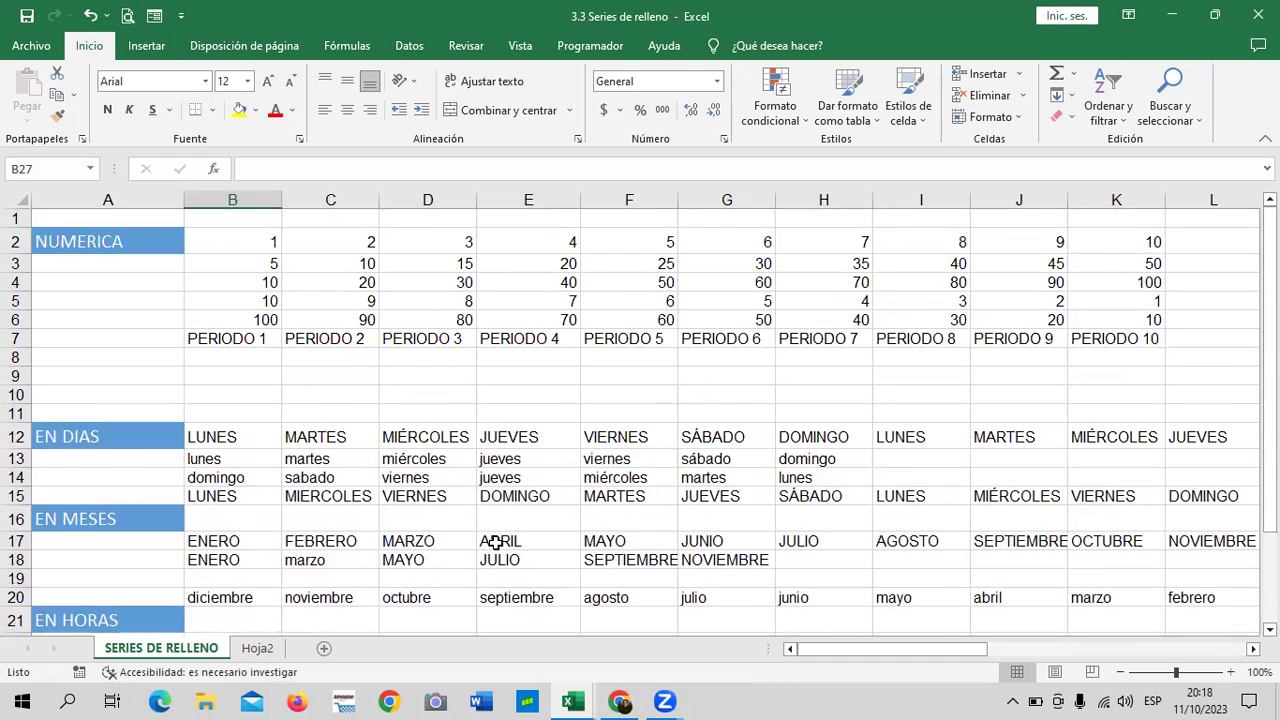
{"action": "scroll", "coordinate": [515, 456], "scroll_direction": "down", "scroll_amount": 4}
{"action": "scroll", "coordinate": [523, 456], "scroll_direction": "up", "scroll_amount": 4}
{"action": "scroll", "coordinate": [360, 394], "scroll_direction": "down", "scroll_amount": 5}
{"action": "scroll", "coordinate": [417, 413], "scroll_direction": "up", "scroll_amount": 3}
{"action": "scroll", "coordinate": [417, 413], "scroll_direction": "down", "scroll_amount": 2}
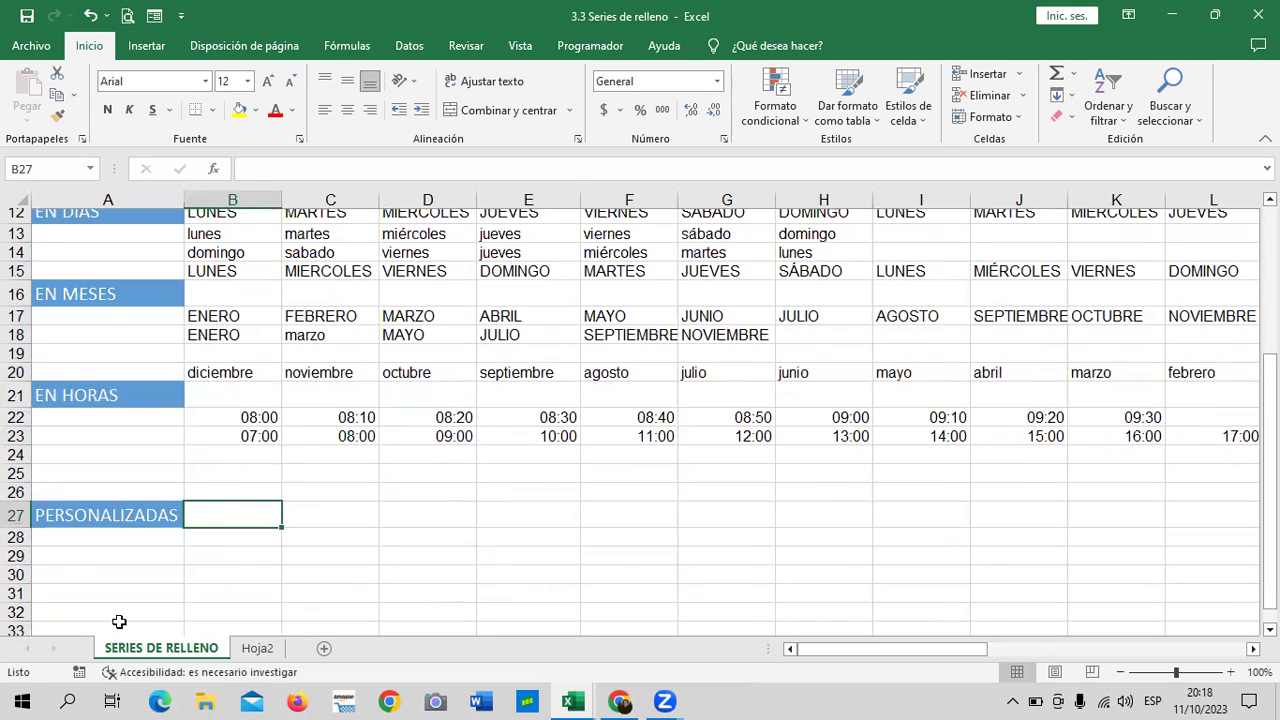
{"action": "left_click", "coordinate": [420, 508]}
{"action": "left_click", "coordinate": [222, 517]}
{"action": "left_click", "coordinate": [340, 512]}
{"action": "left_click", "coordinate": [495, 516]}
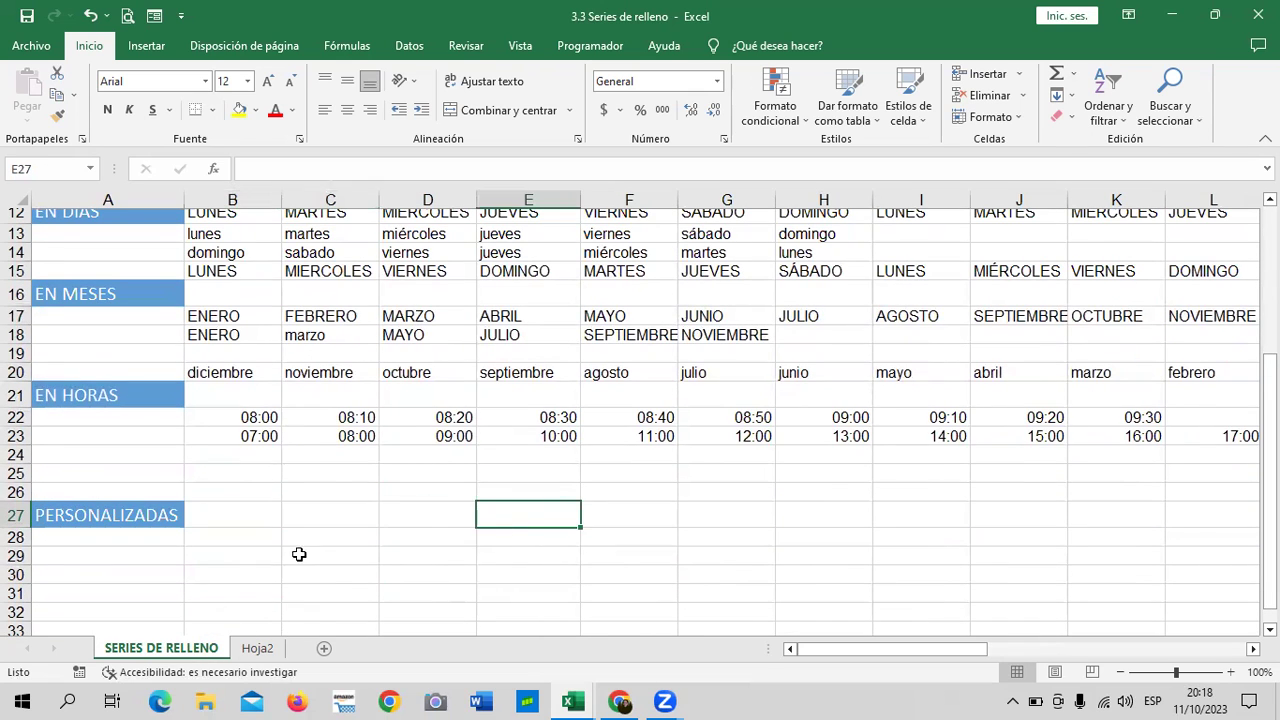
Enter 1 in cell B2 of the Hoja2 sheet as the start of a column series.
{"action": "left_click", "coordinate": [258, 649]}
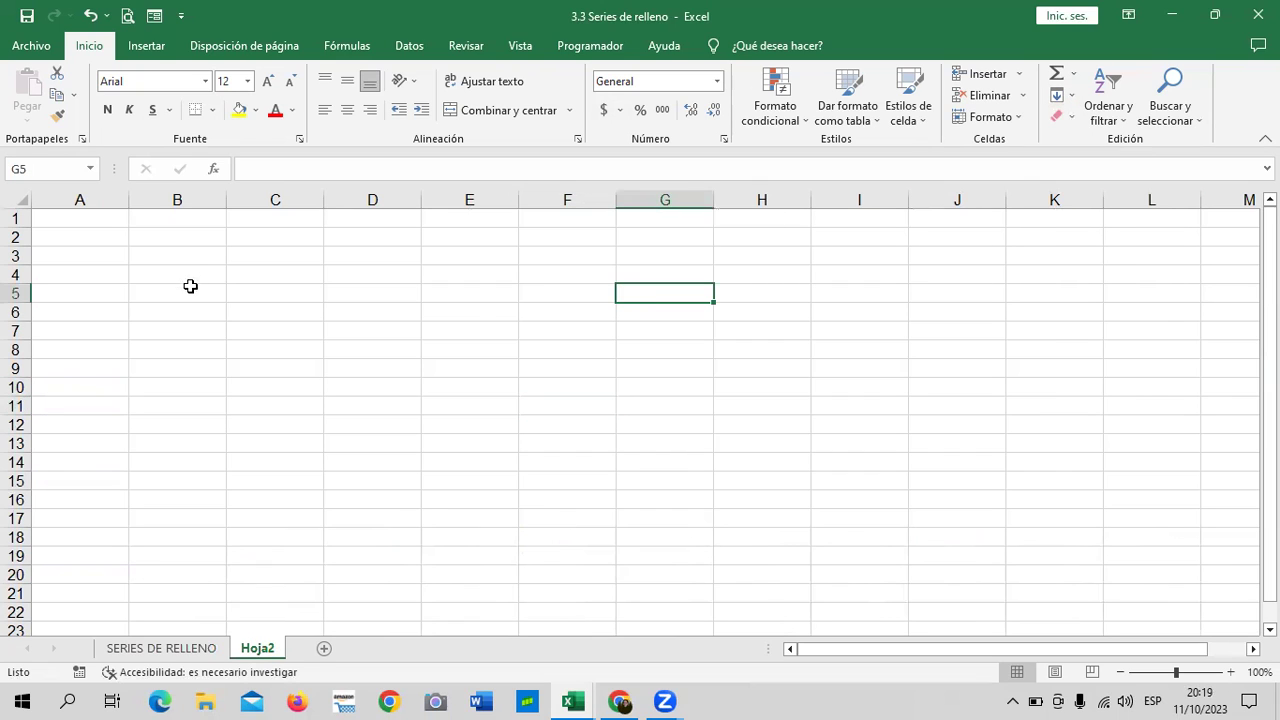
{"action": "left_click", "coordinate": [193, 246]}
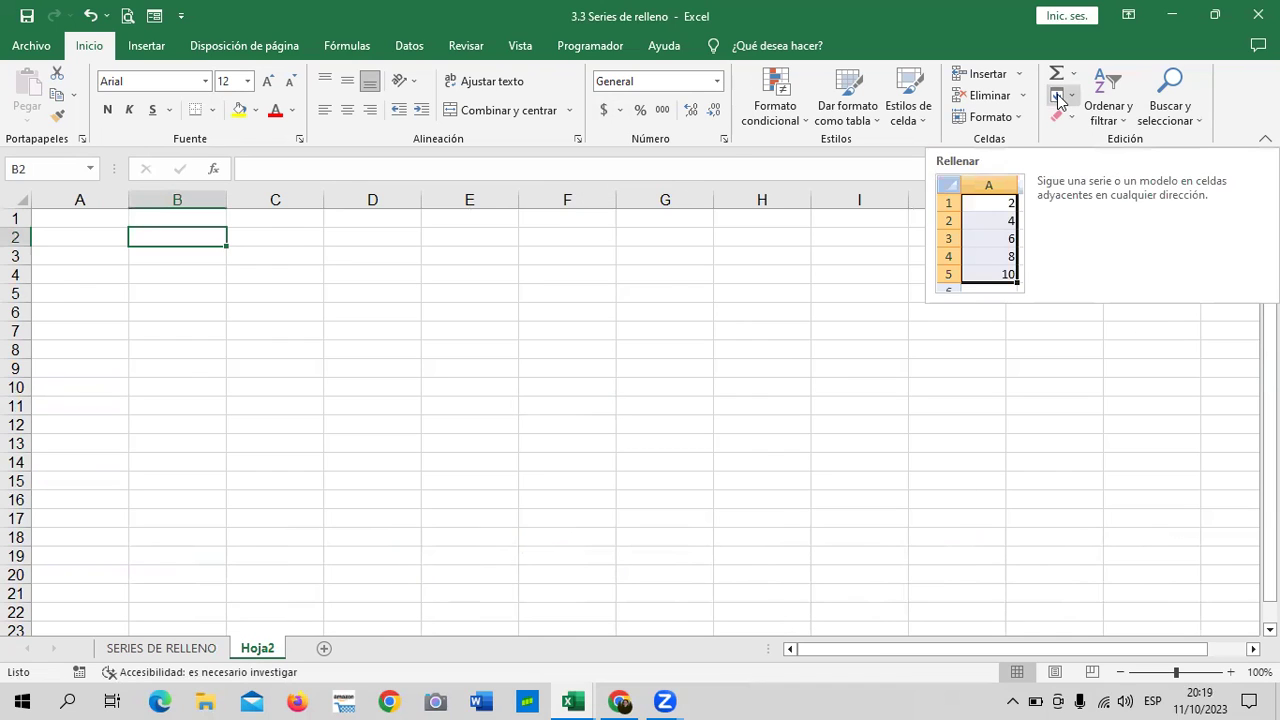
{"action": "left_click", "coordinate": [490, 386]}
{"action": "left_click", "coordinate": [196, 234]}
{"action": "type", "text": "1"}
{"action": "key", "text": "Return"}
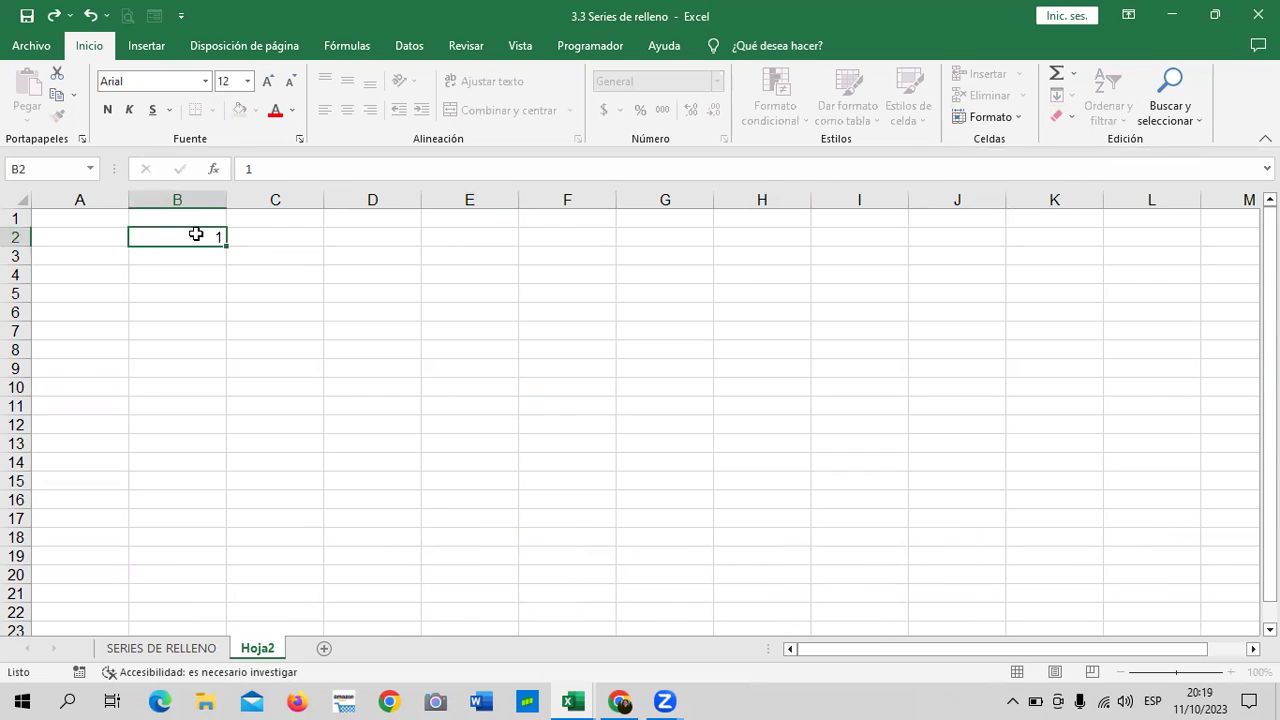
{"action": "left_click", "coordinate": [190, 237]}
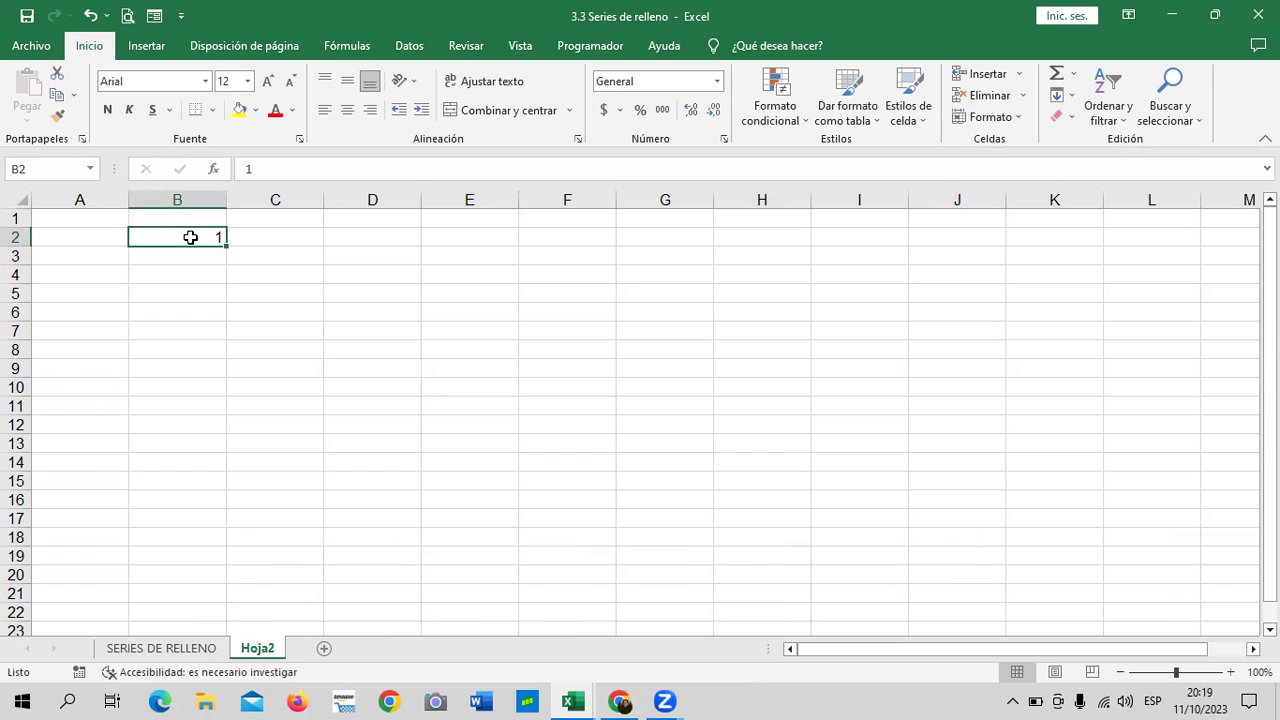
Fill a linear series down column B from B2 with an increment of 1 and a limit of 1000.
{"action": "left_click", "coordinate": [1071, 97]}
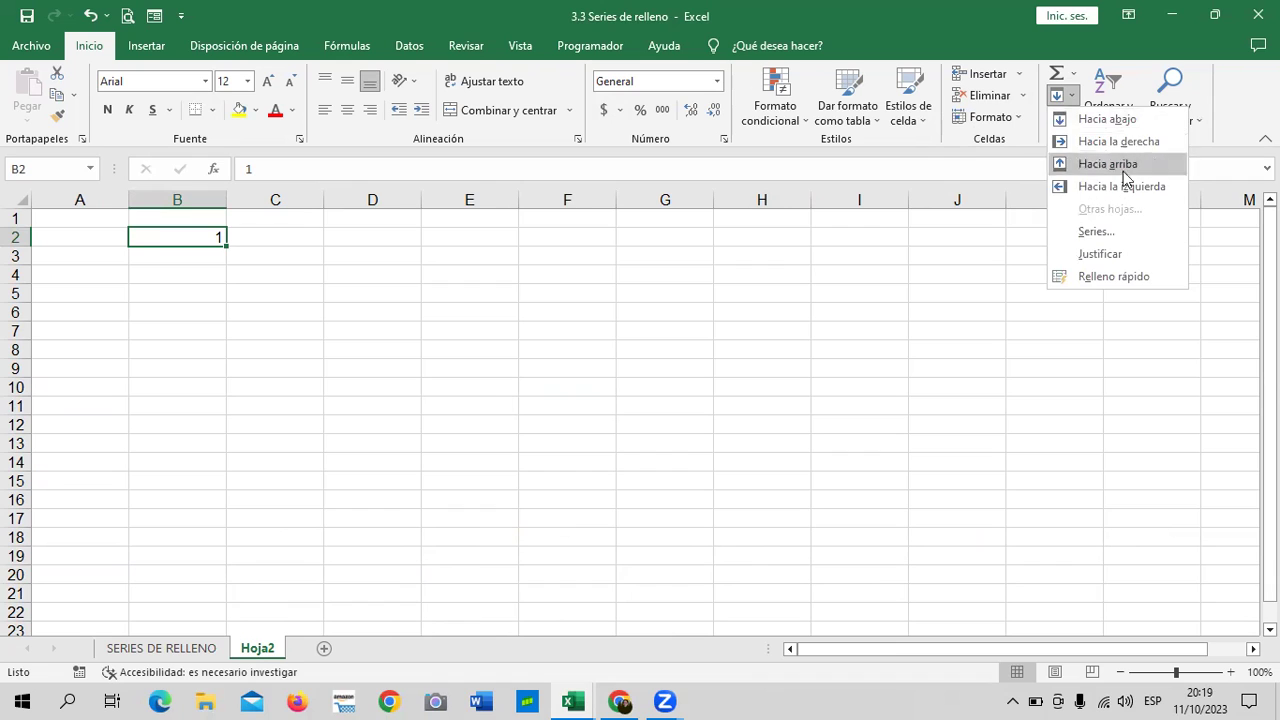
{"action": "left_click", "coordinate": [1096, 231]}
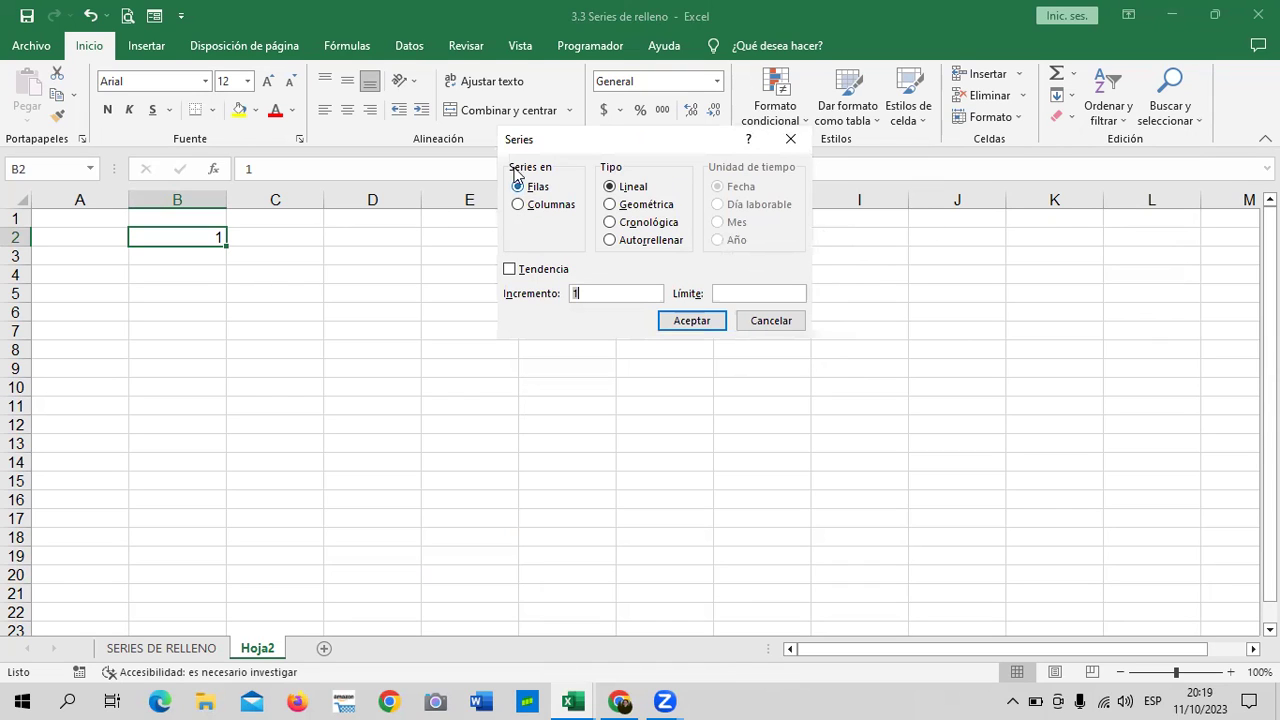
{"action": "left_click", "coordinate": [532, 209]}
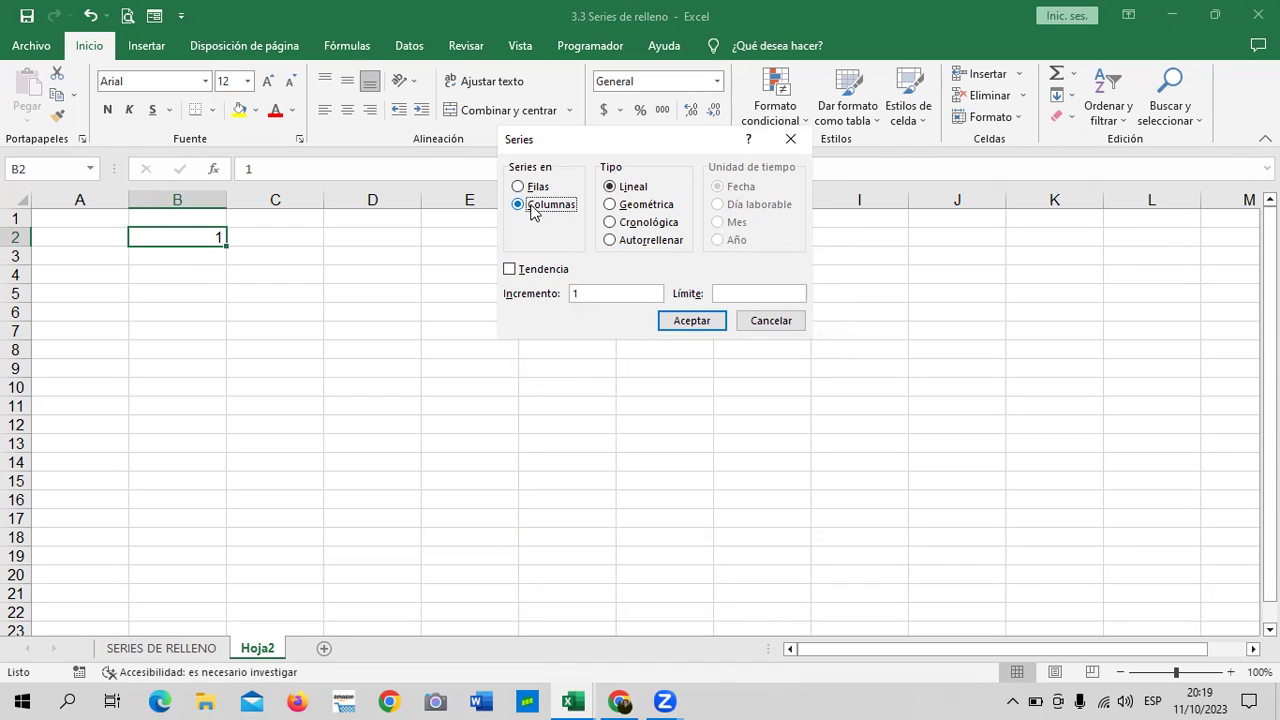
{"action": "left_click", "coordinate": [637, 295]}
{"action": "type", "text": "1000"}
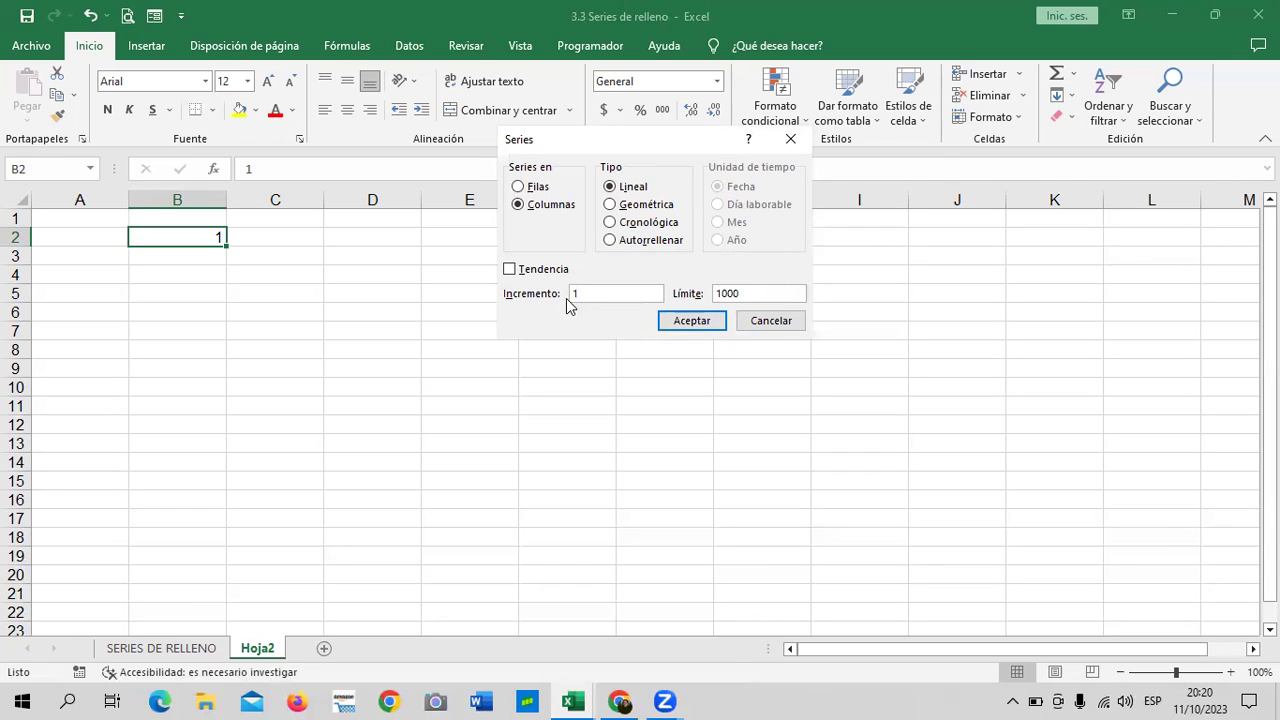
{"action": "left_click", "coordinate": [694, 320]}
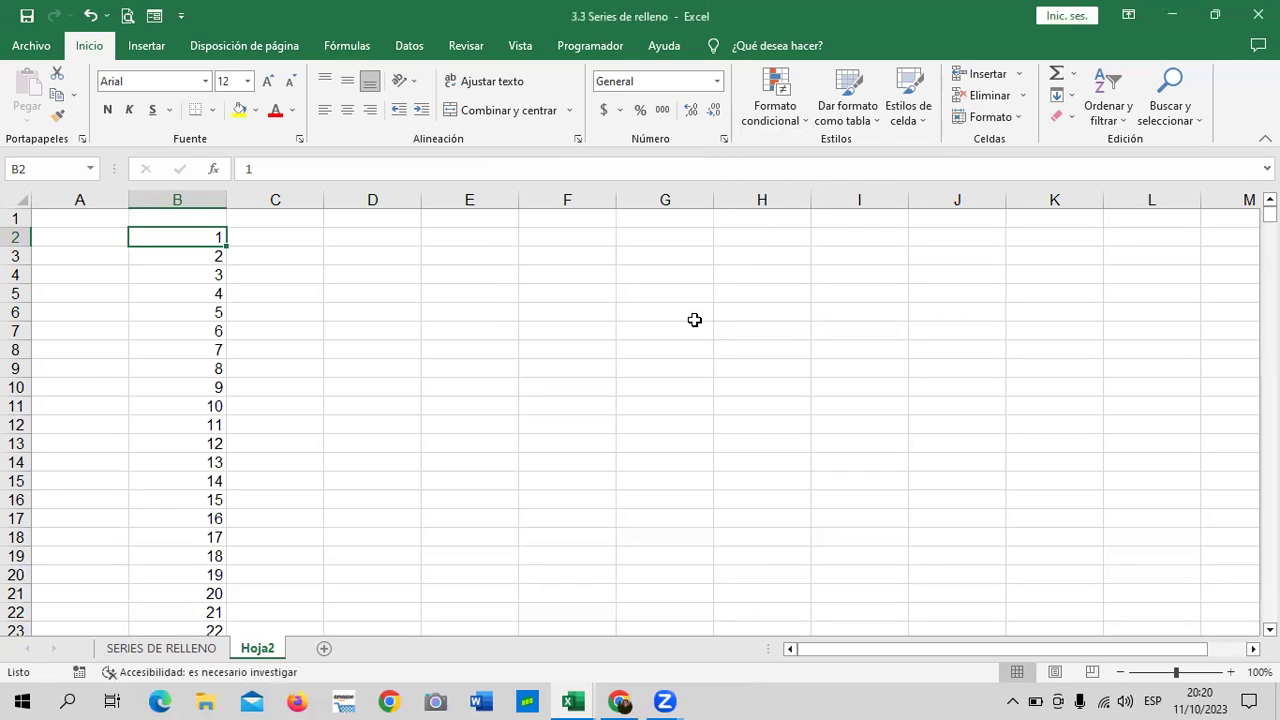
Check the column B series down to its last cell and return to its first cell.
{"action": "scroll", "coordinate": [346, 277], "scroll_direction": "down", "scroll_amount": 4}
{"action": "scroll", "coordinate": [346, 277], "scroll_direction": "up", "scroll_amount": 4}
{"action": "key", "text": "ctrl+Down"}
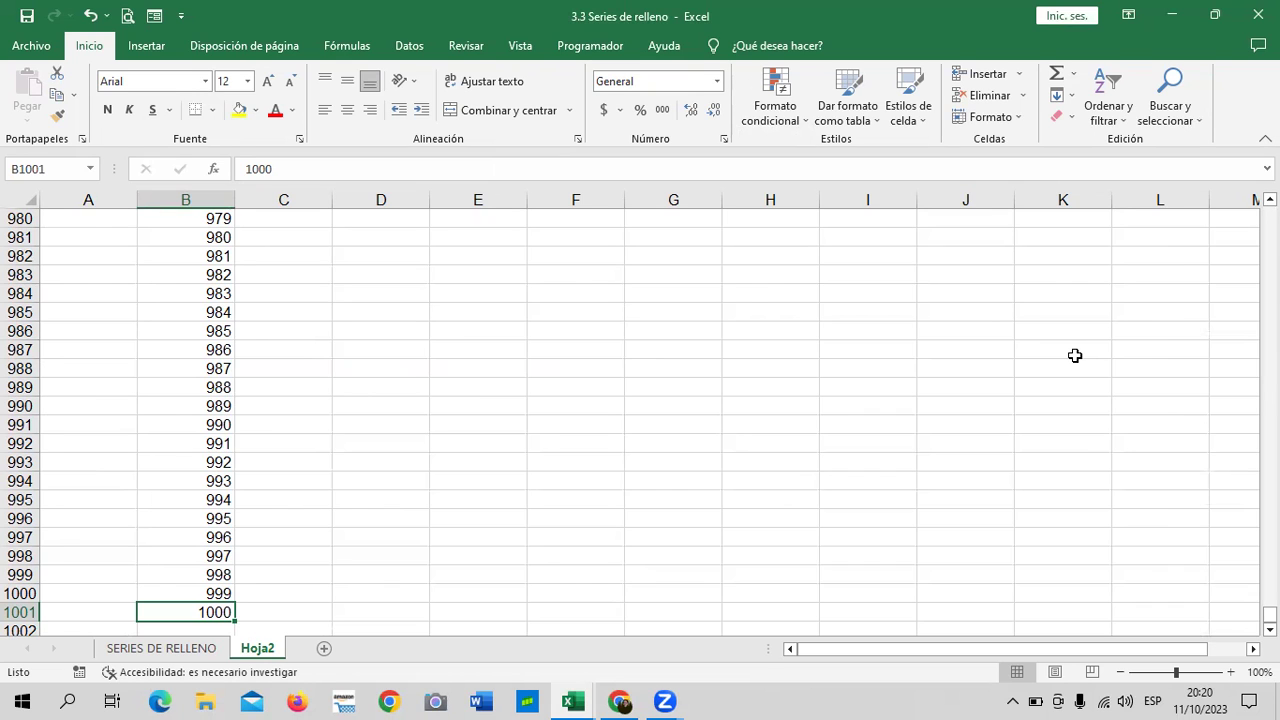
{"action": "key", "text": "ctrl+Up"}
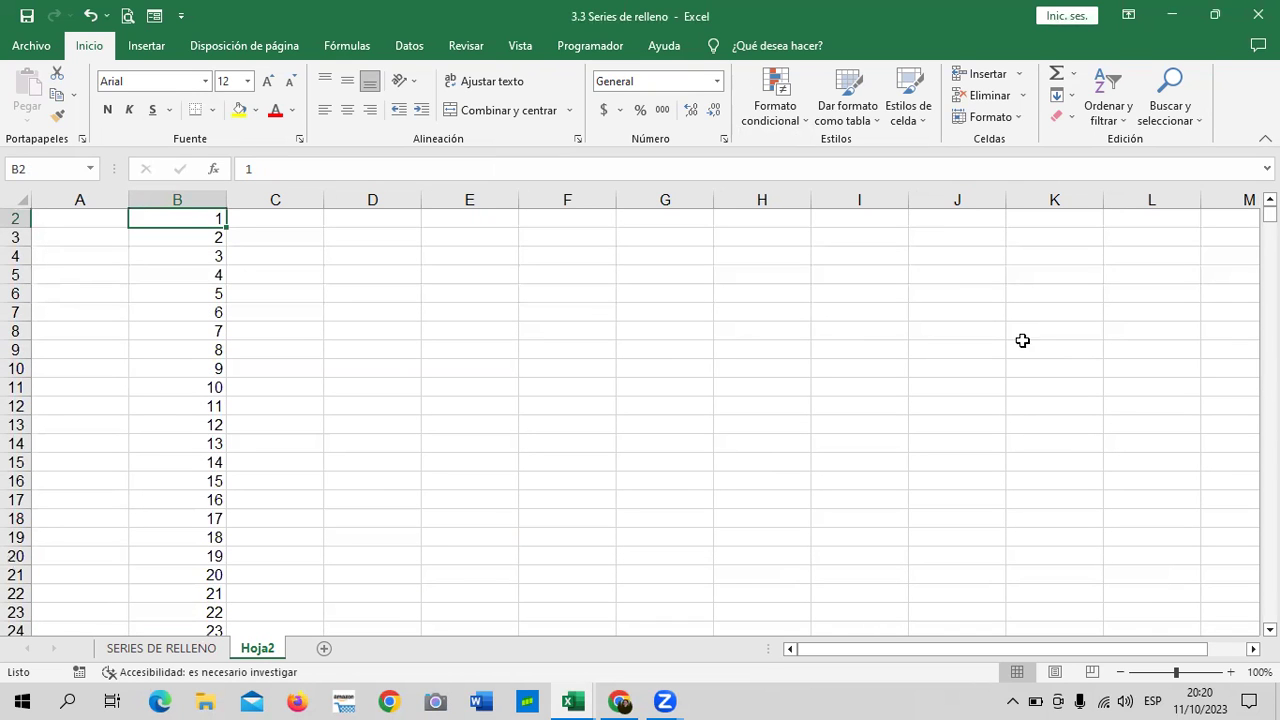
{"action": "left_click_drag", "start_coordinate": [570, 428], "coordinate": [523, 406]}
Enter 1 in cell C2 as the start of a second column series.
{"action": "left_click", "coordinate": [290, 220]}
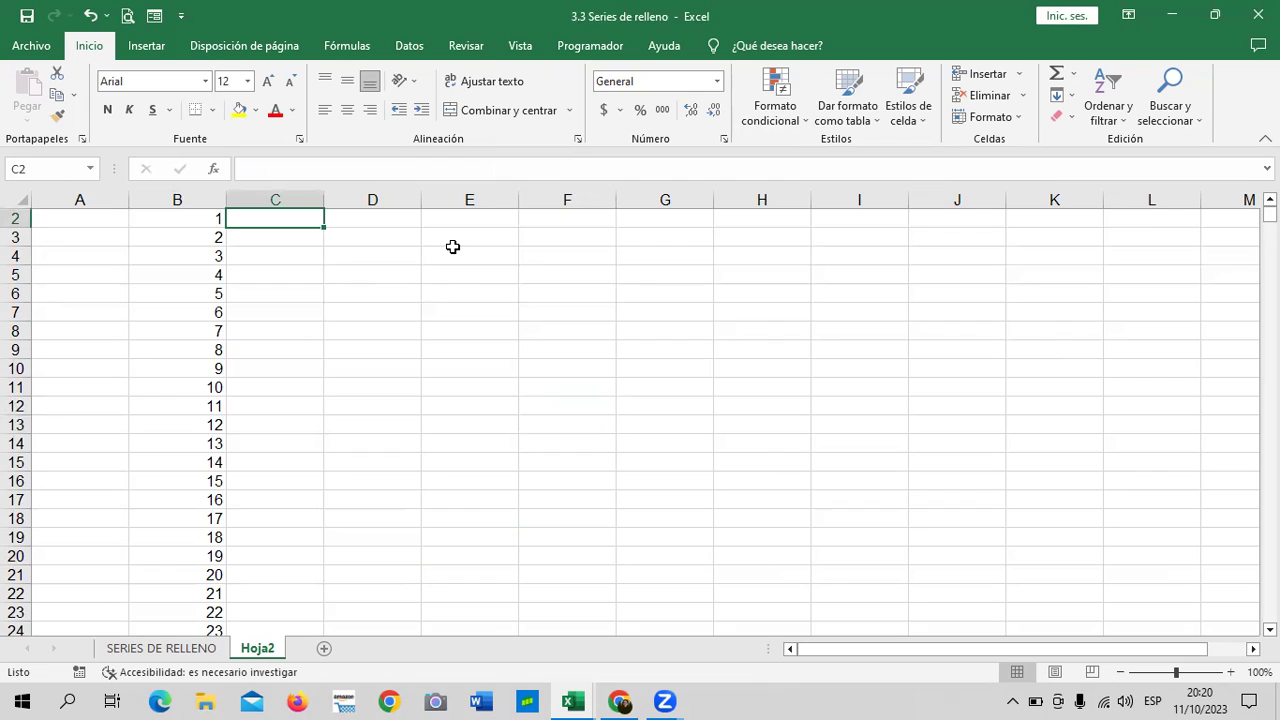
{"action": "type", "text": "10"}
{"action": "key", "text": "BackSpace"}
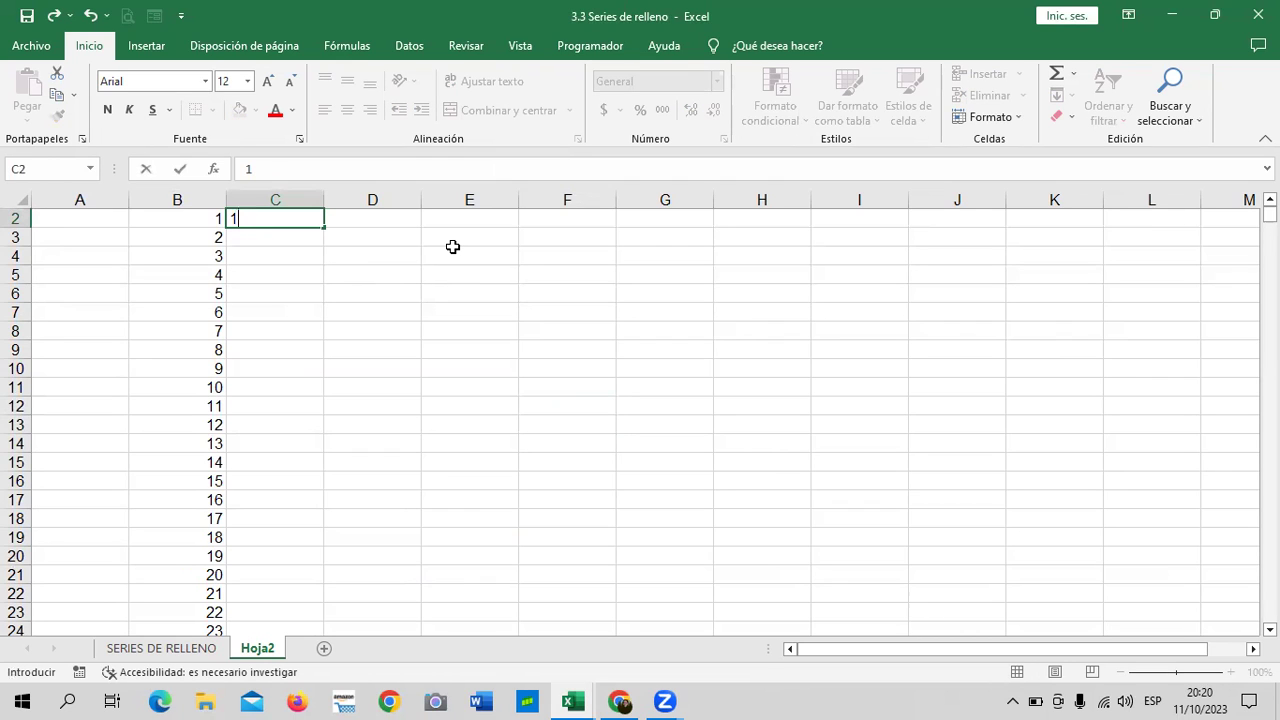
{"action": "left_click", "coordinate": [530, 290]}
{"action": "left_click", "coordinate": [318, 219]}
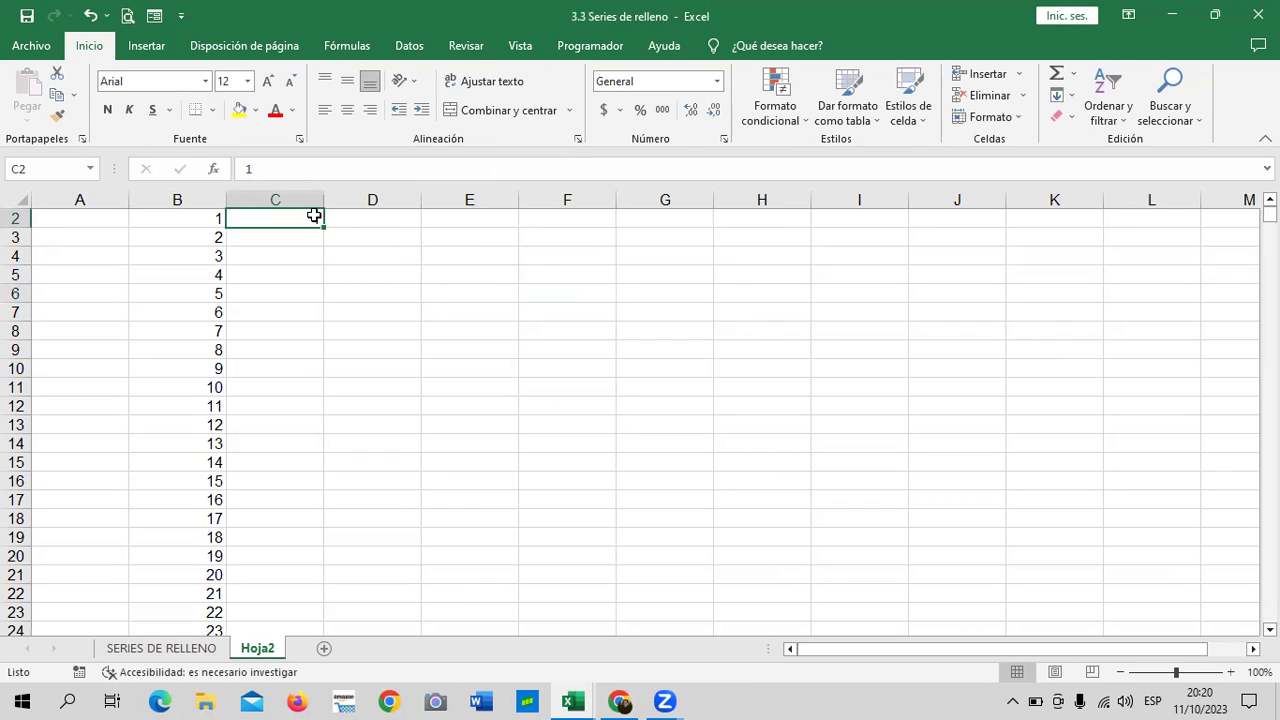
Fill a linear series down column C from C2 with an increment of 10 and a limit of 1000.
{"action": "left_click", "coordinate": [1058, 96]}
{"action": "left_click", "coordinate": [1134, 234]}
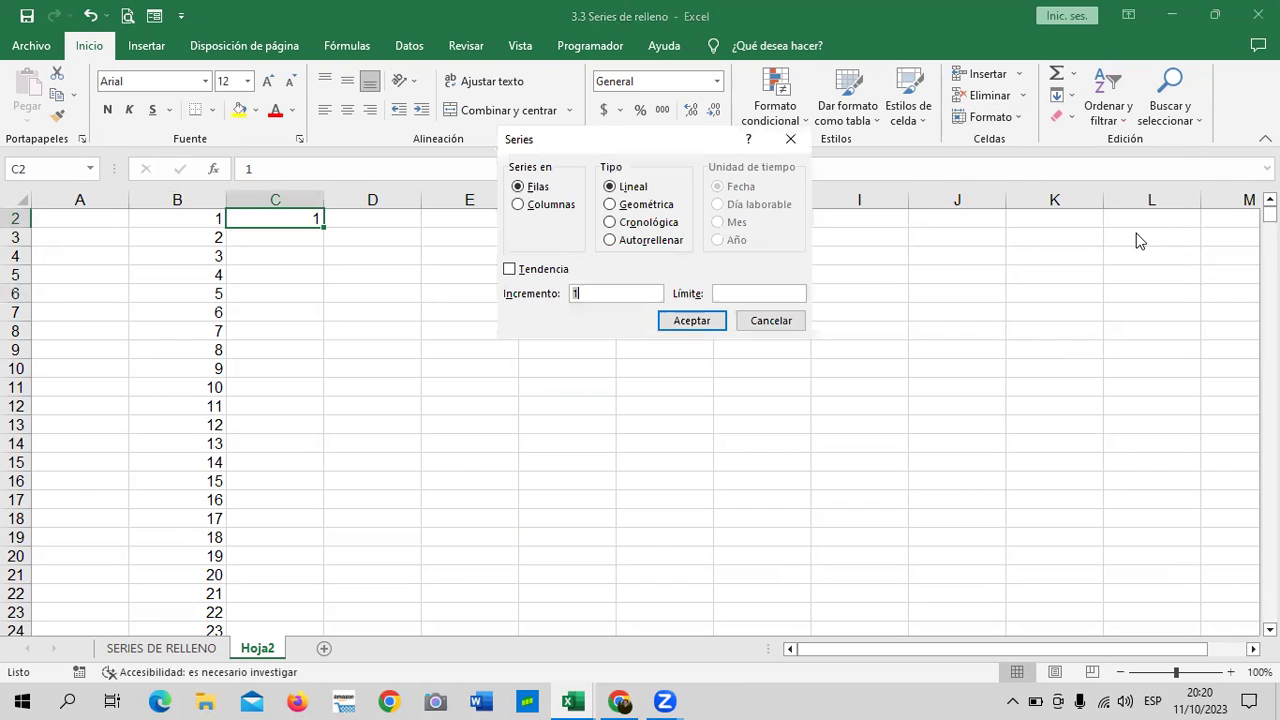
{"action": "type", "text": "10"}
{"action": "left_click", "coordinate": [519, 205]}
{"action": "left_click", "coordinate": [748, 292]}
{"action": "type", "text": "1000"}
{"action": "left_click", "coordinate": [681, 328]}
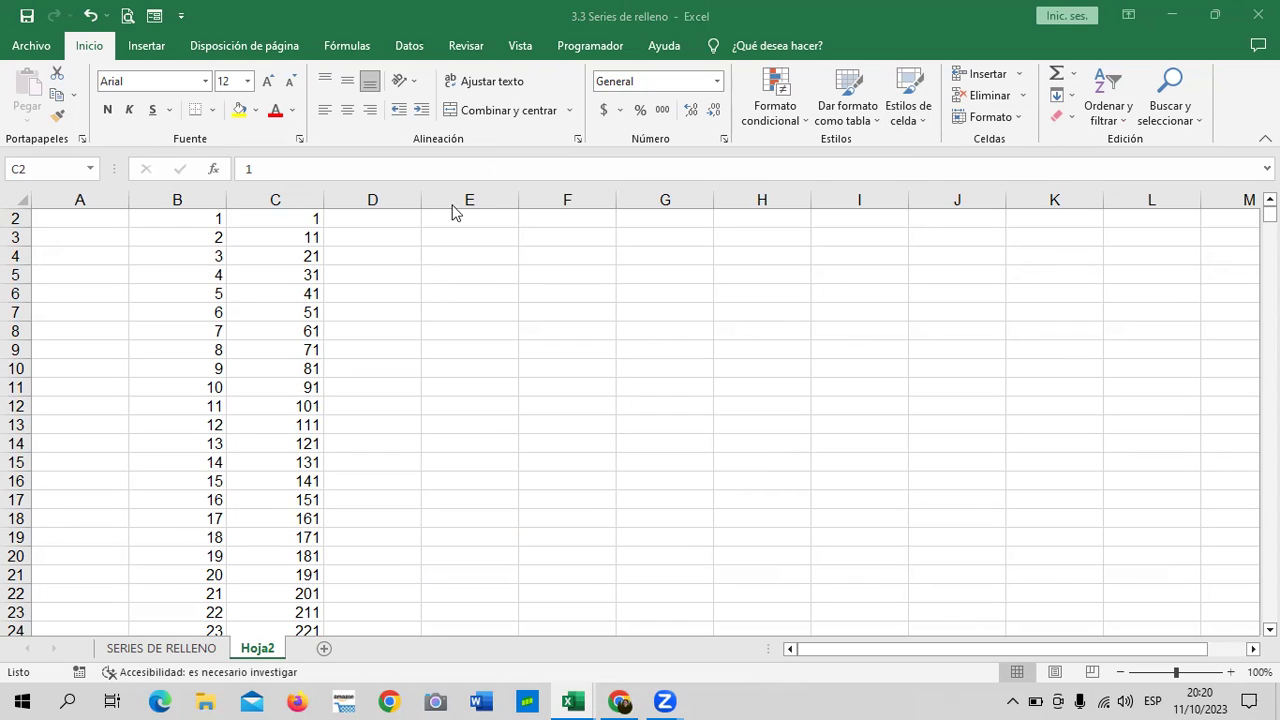
{"action": "scroll", "coordinate": [377, 323], "scroll_direction": "down", "scroll_amount": 4}
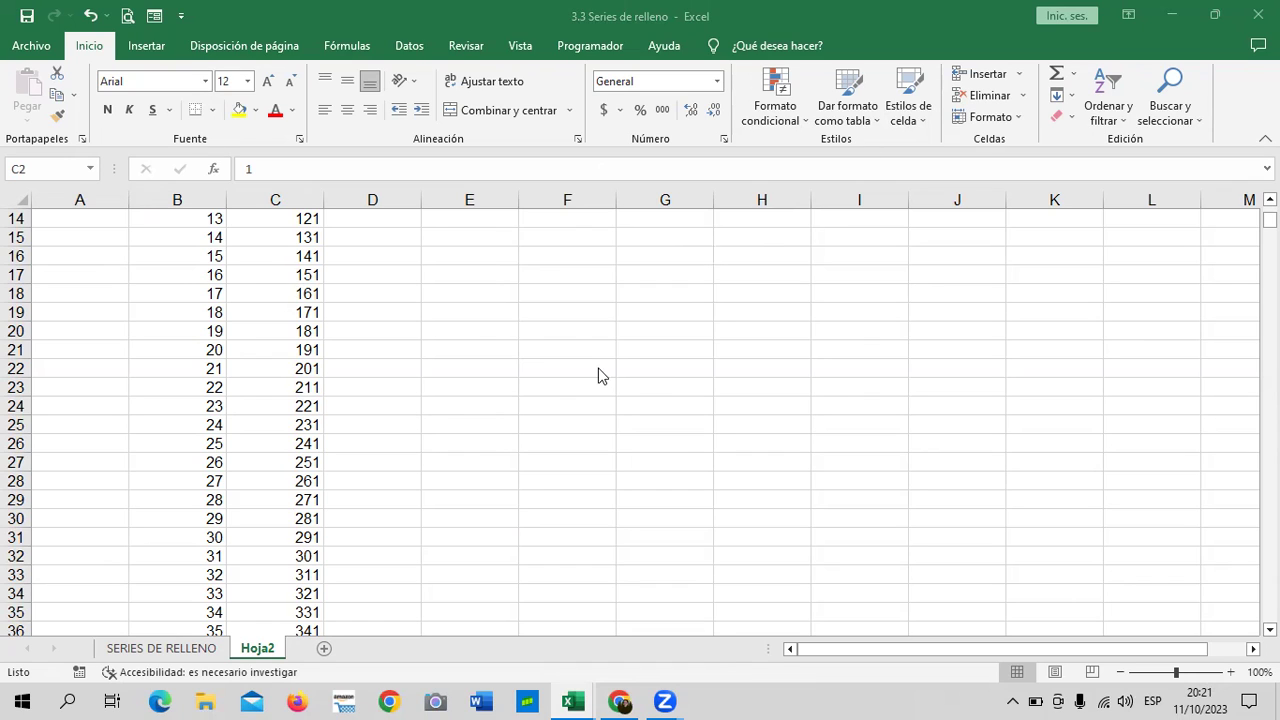
{"action": "scroll", "coordinate": [337, 380], "scroll_direction": "up", "scroll_amount": 5}
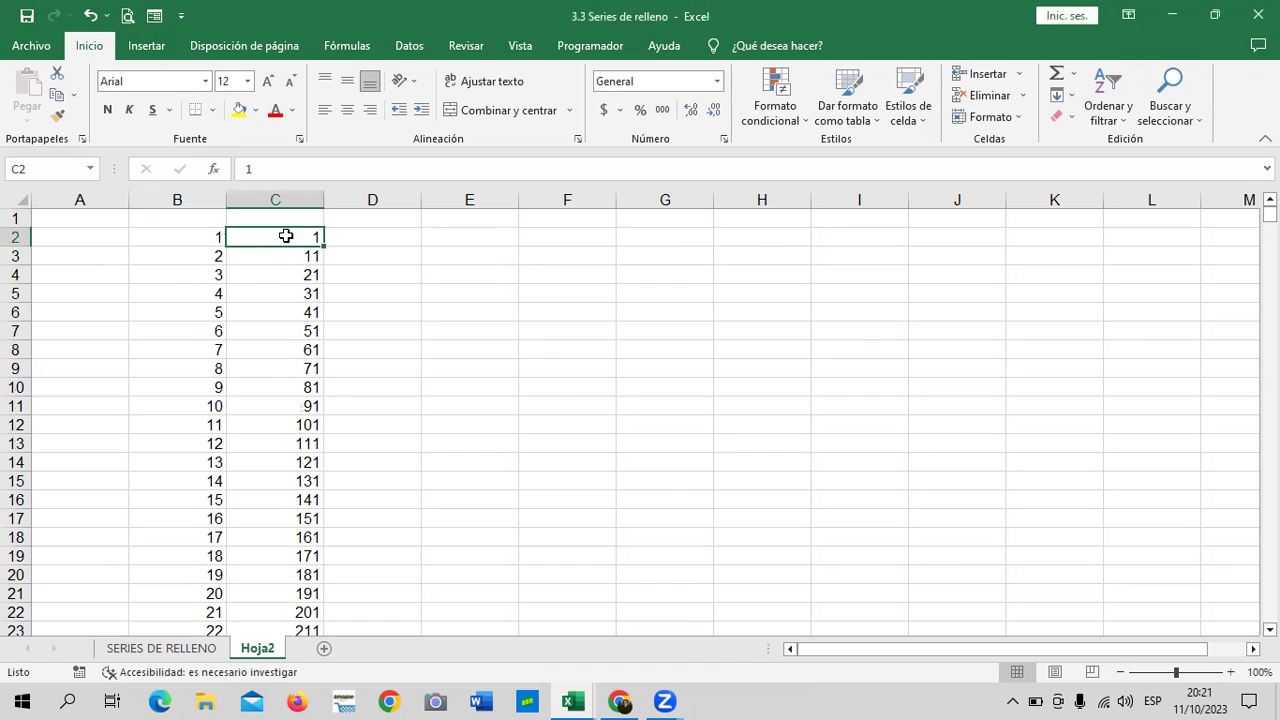
Check the column C series down to its last cell and return to its first cell.
{"action": "left_click", "coordinate": [291, 260]}
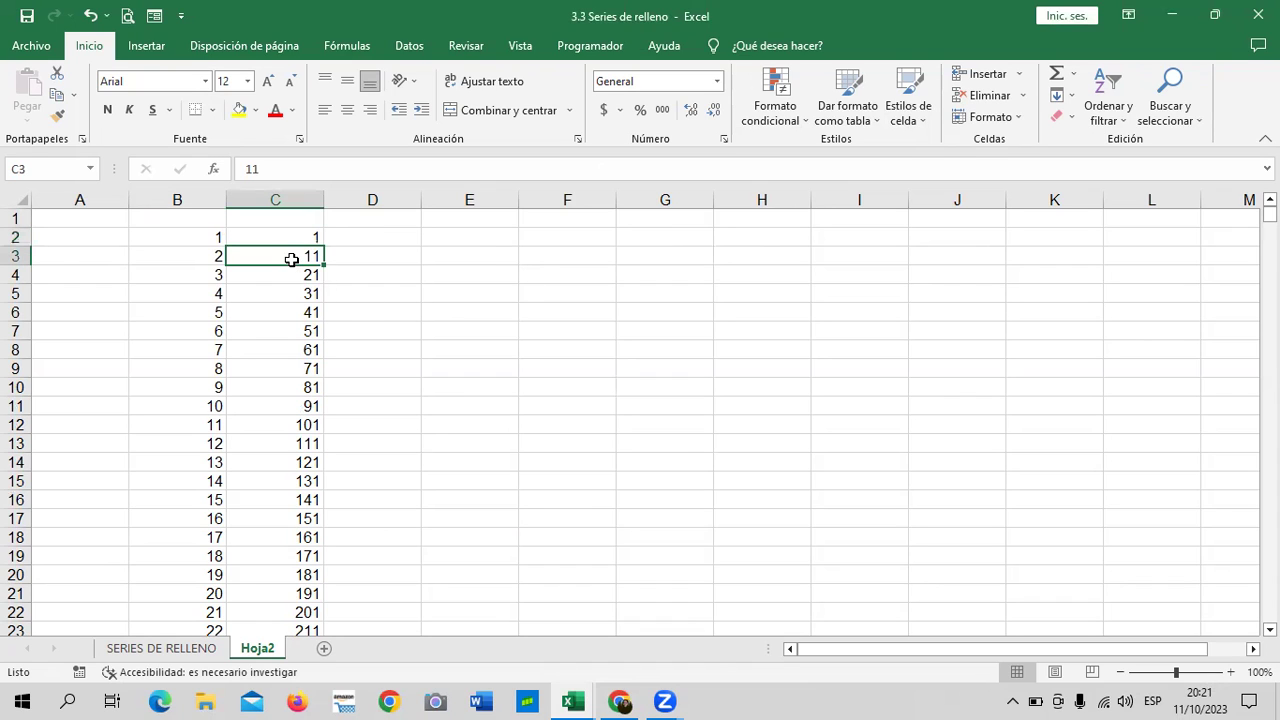
{"action": "left_click", "coordinate": [271, 237]}
{"action": "left_click", "coordinate": [266, 255]}
{"action": "key", "text": "ctrl+Down"}
{"action": "scroll", "coordinate": [541, 477], "scroll_direction": "down", "scroll_amount": 2}
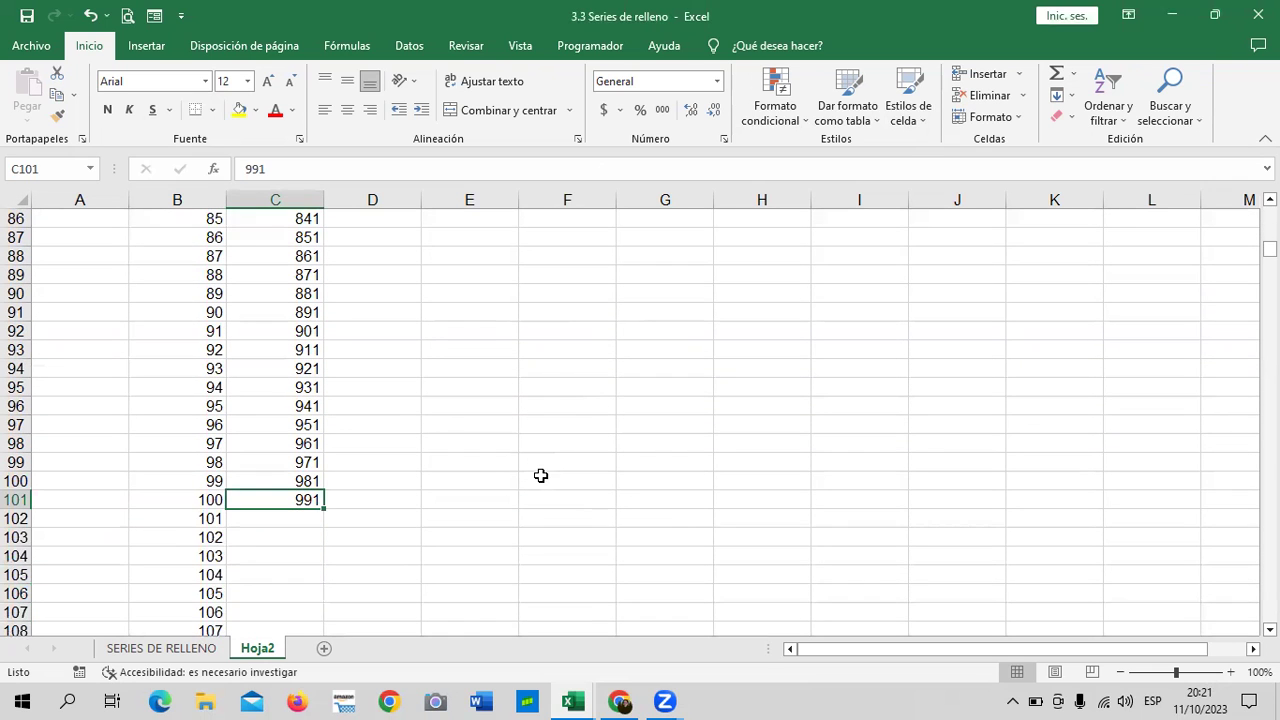
{"action": "scroll", "coordinate": [426, 572], "scroll_direction": "down", "scroll_amount": 5}
{"action": "scroll", "coordinate": [426, 572], "scroll_direction": "up", "scroll_amount": 12}
{"action": "scroll", "coordinate": [424, 557], "scroll_direction": "up", "scroll_amount": 20}
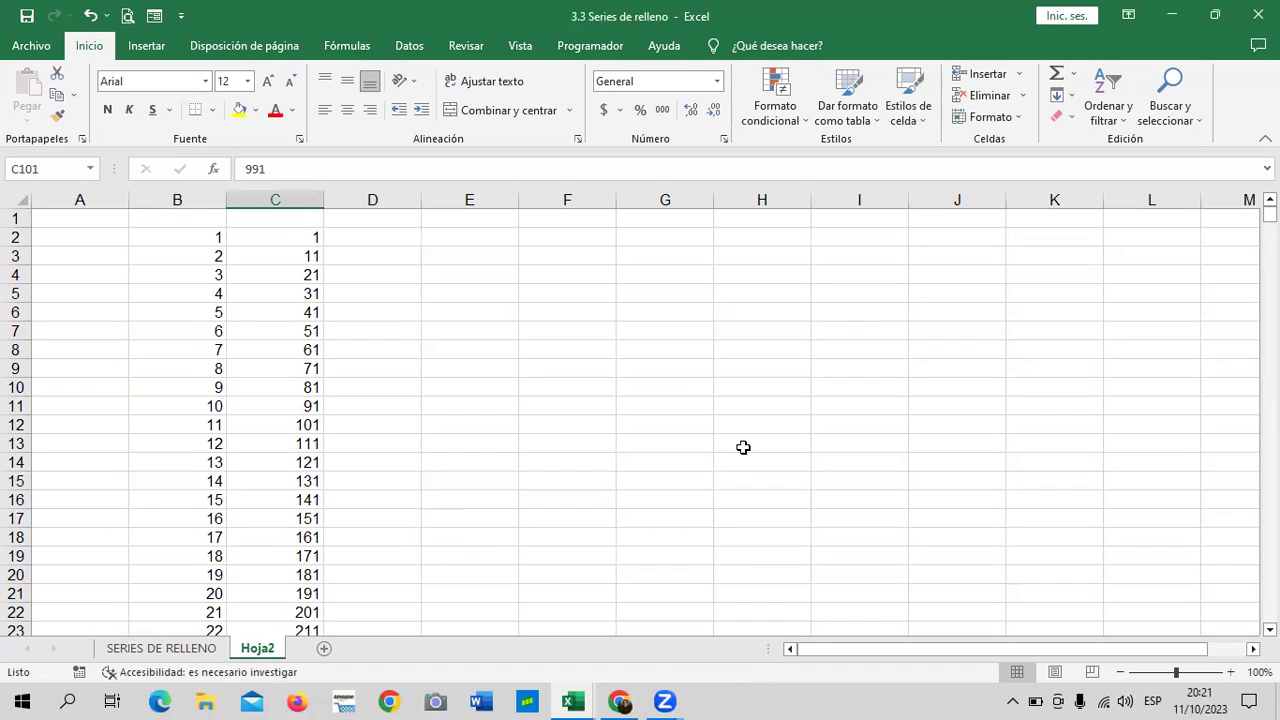
{"action": "left_click", "coordinate": [295, 253]}
{"action": "left_click", "coordinate": [293, 237]}
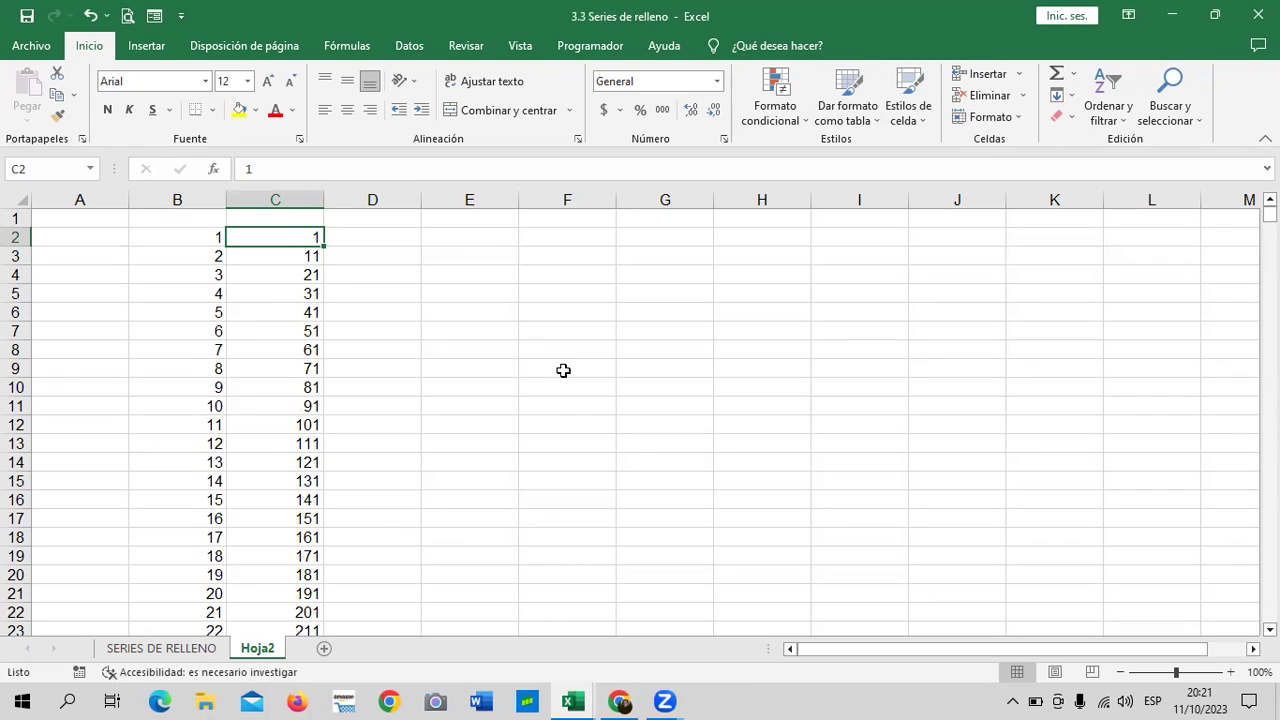
Enter the date 1/1/2023 in cell E2 as the start of a date series.
{"action": "left_click", "coordinate": [386, 247]}
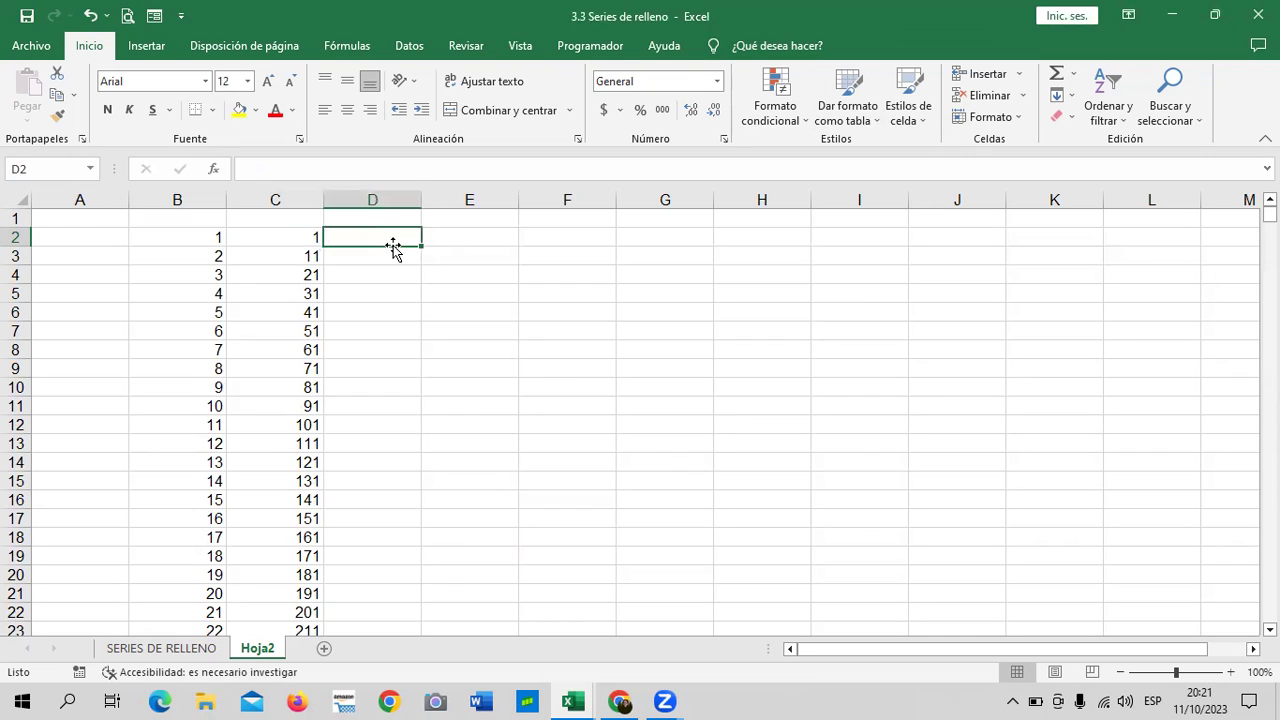
{"action": "left_click", "coordinate": [479, 241]}
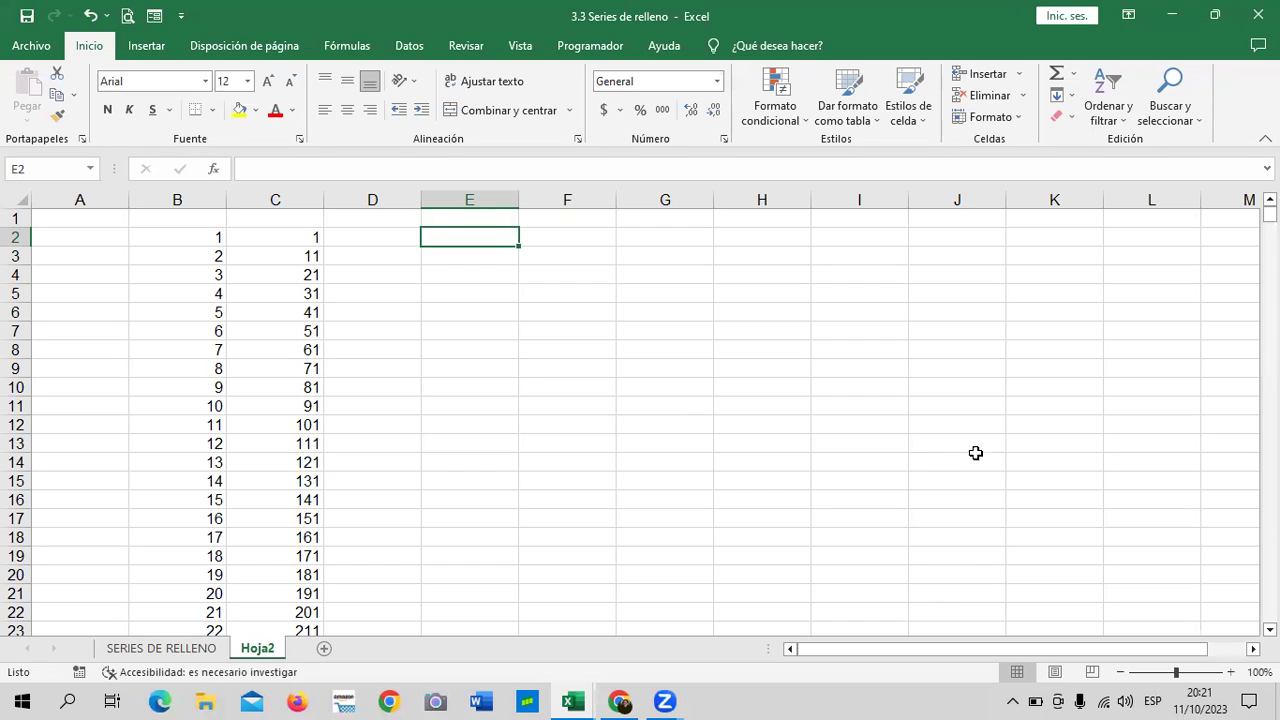
{"action": "type", "text": "1"}
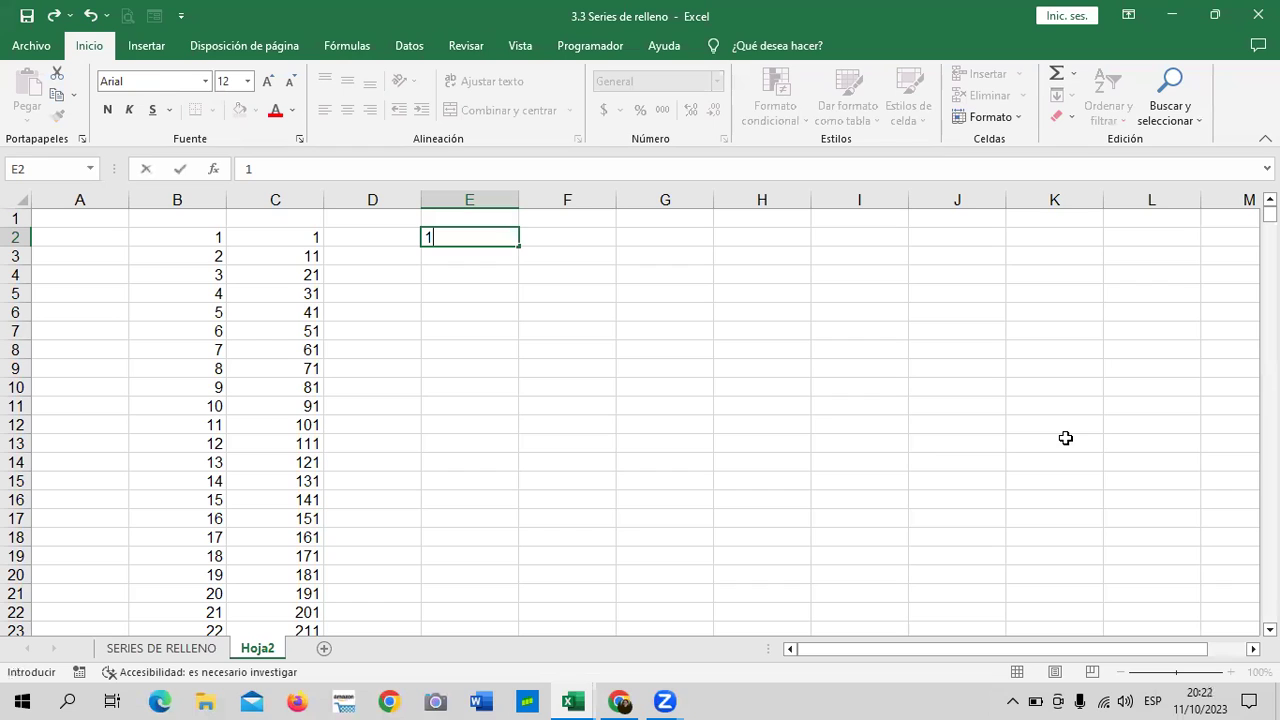
{"action": "type", "text": "//"}
{"action": "key", "text": "BackSpace"}
{"action": "type", "text": "1/2023"}
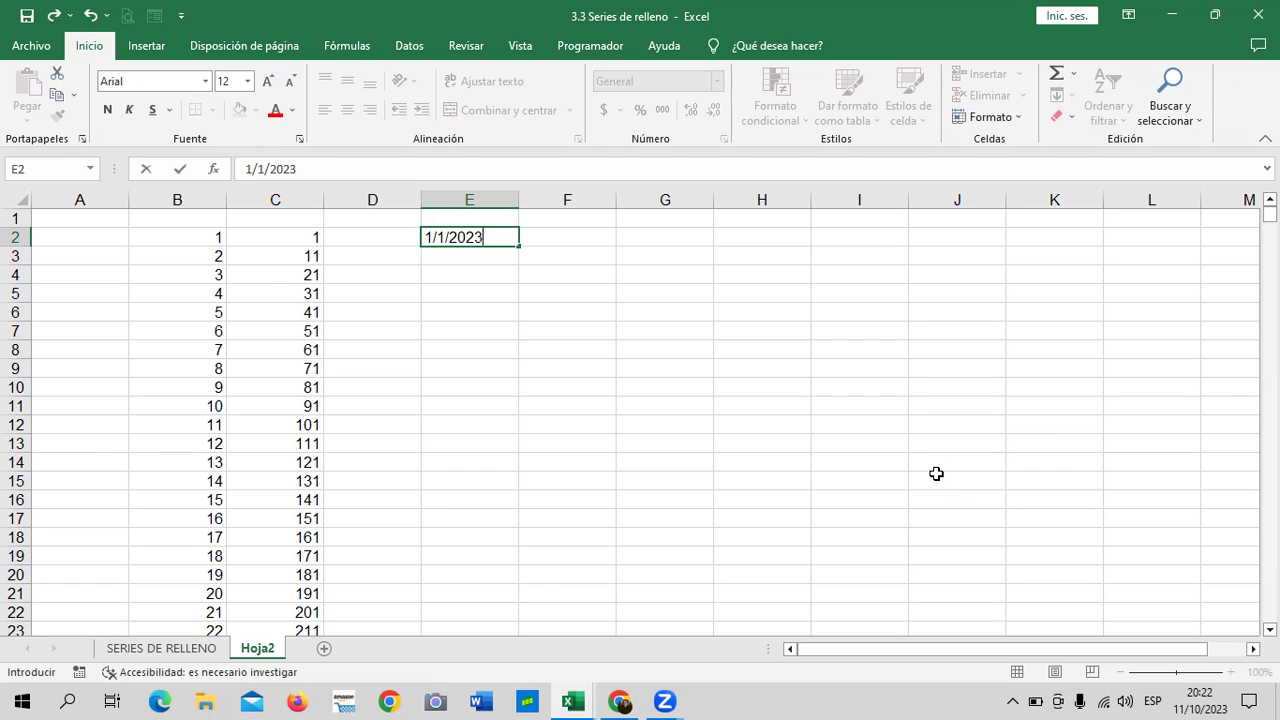
{"action": "left_click", "coordinate": [711, 279]}
Fill a chronological date series down column E from E2 with an increment of 1 and a limit of 31/12/2023.
{"action": "left_click", "coordinate": [507, 250]}
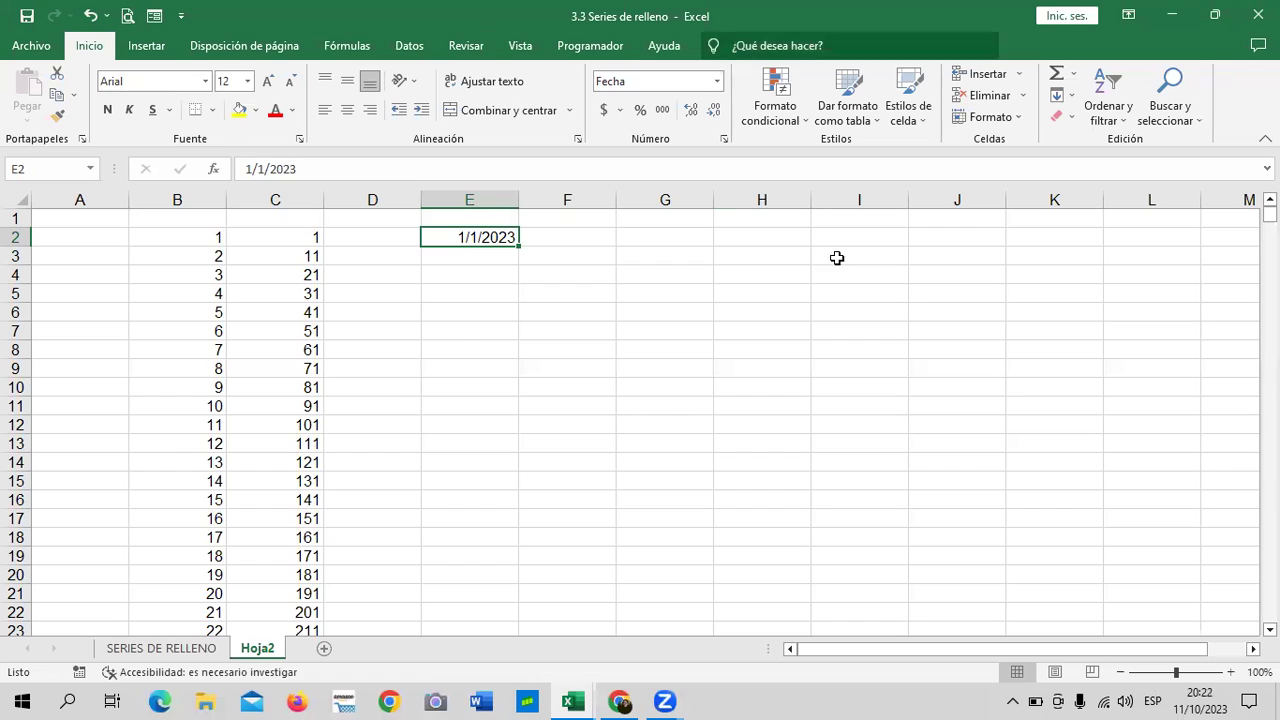
{"action": "left_click", "coordinate": [1068, 97]}
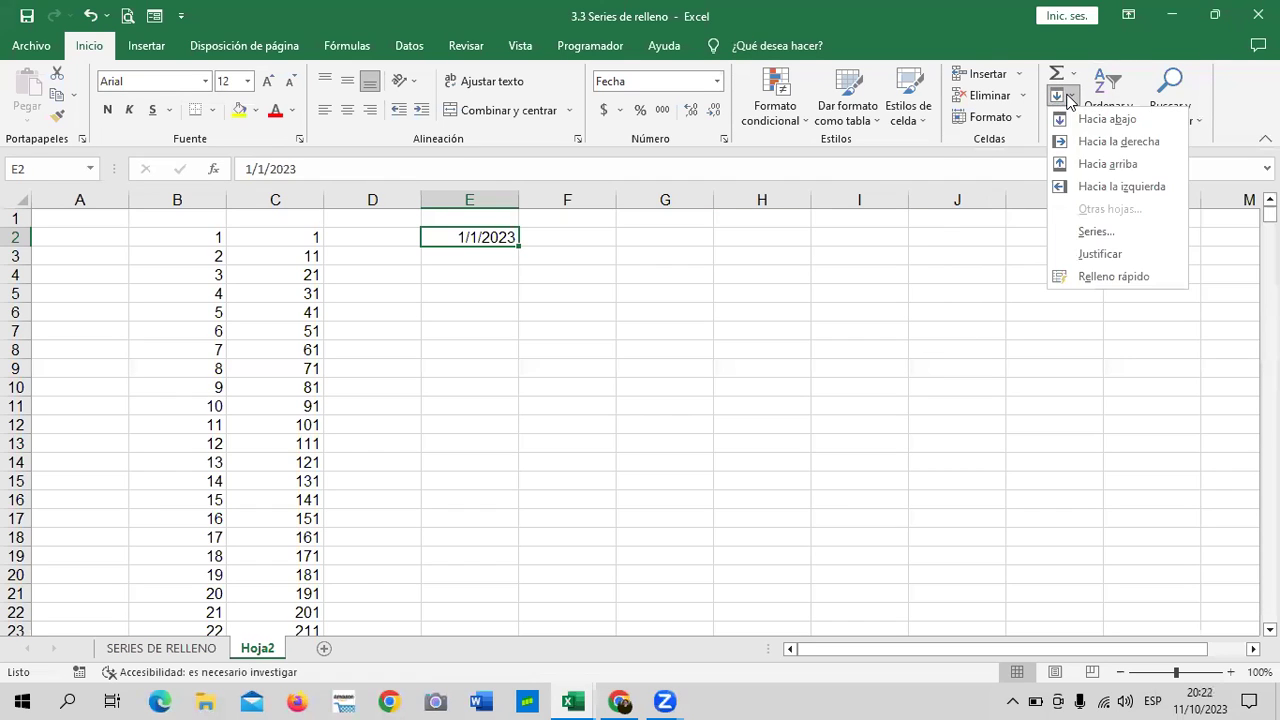
{"action": "left_click", "coordinate": [1093, 231]}
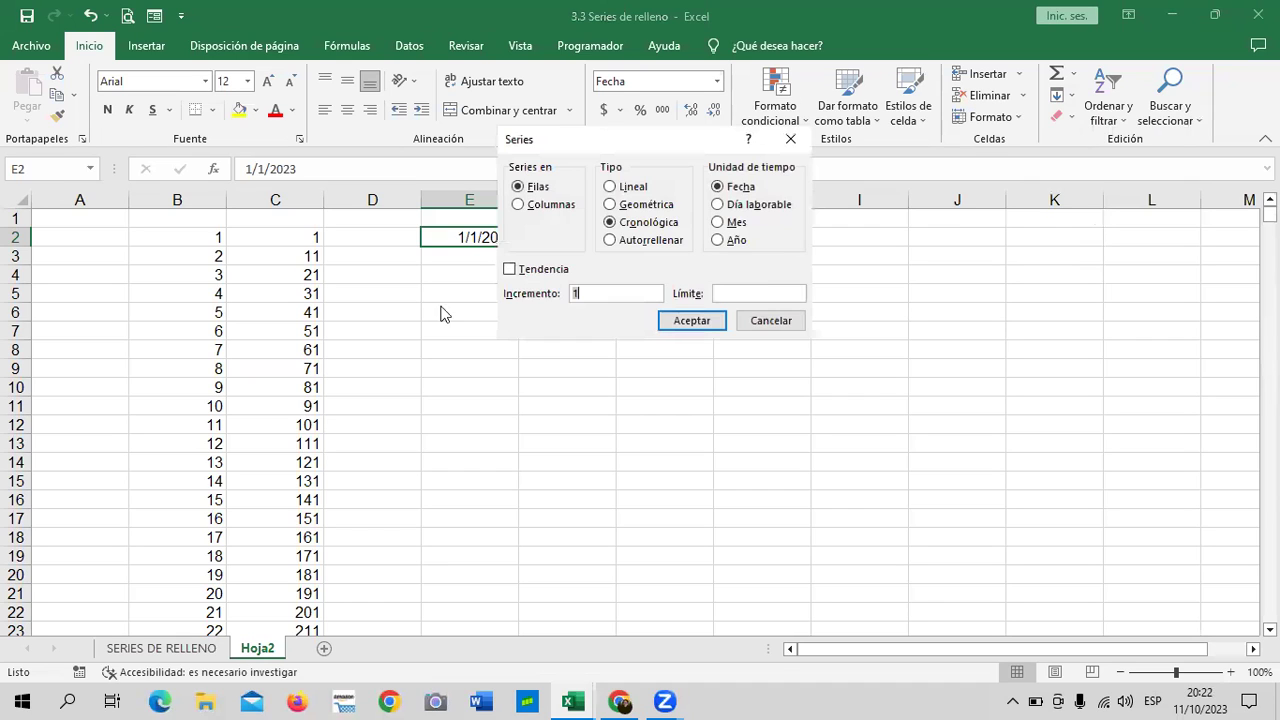
{"action": "left_click", "coordinate": [540, 204]}
{"action": "left_click", "coordinate": [749, 294]}
{"action": "type", "text": "31/12/2023"}
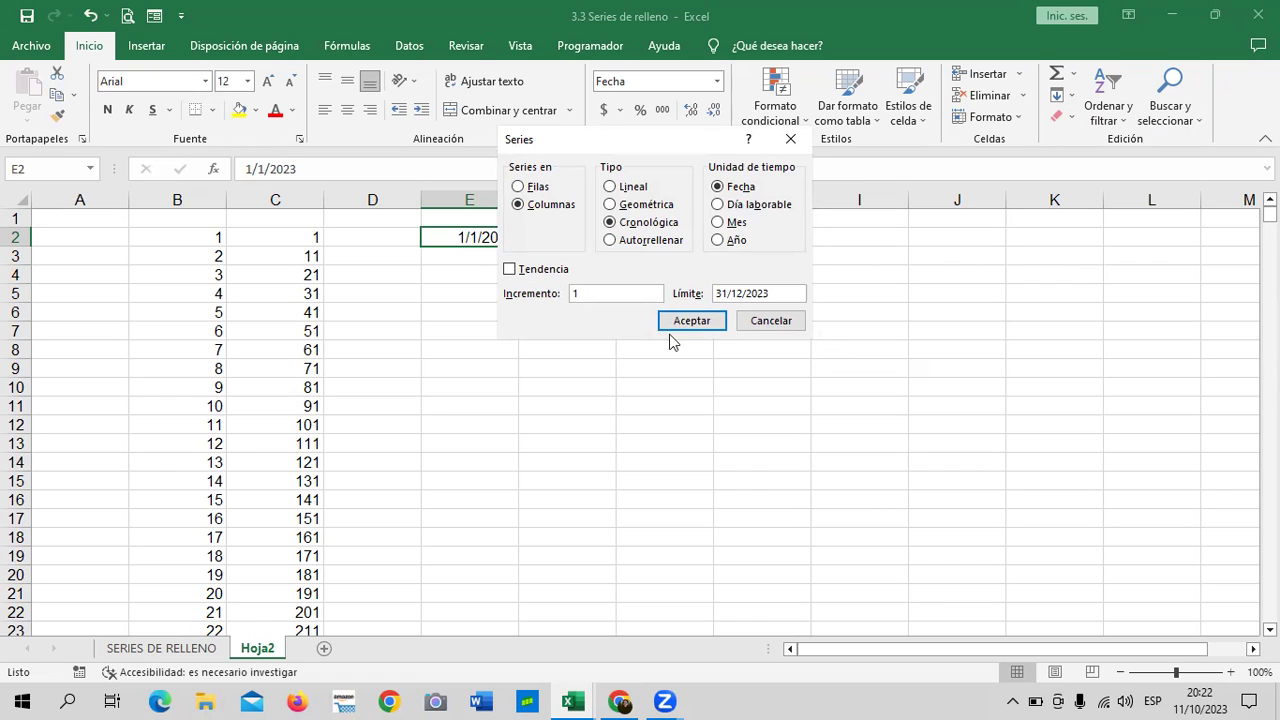
{"action": "left_click", "coordinate": [704, 326]}
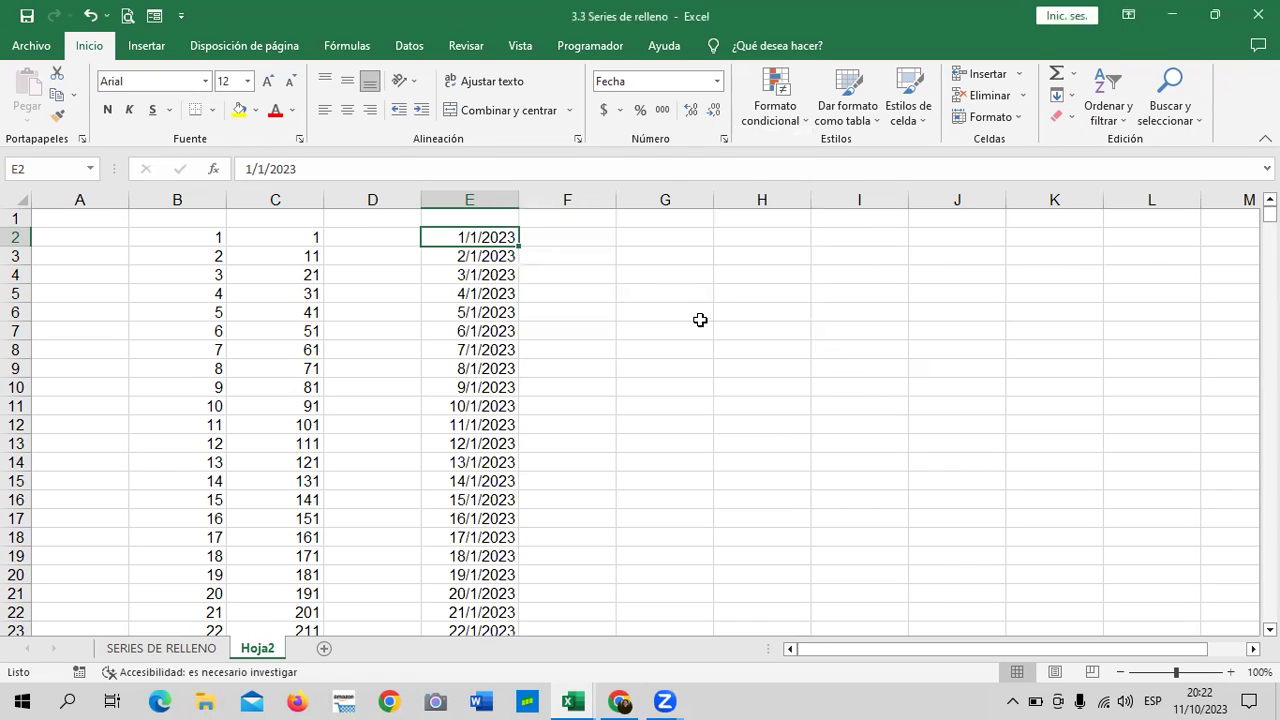
{"action": "left_click", "coordinate": [798, 368]}
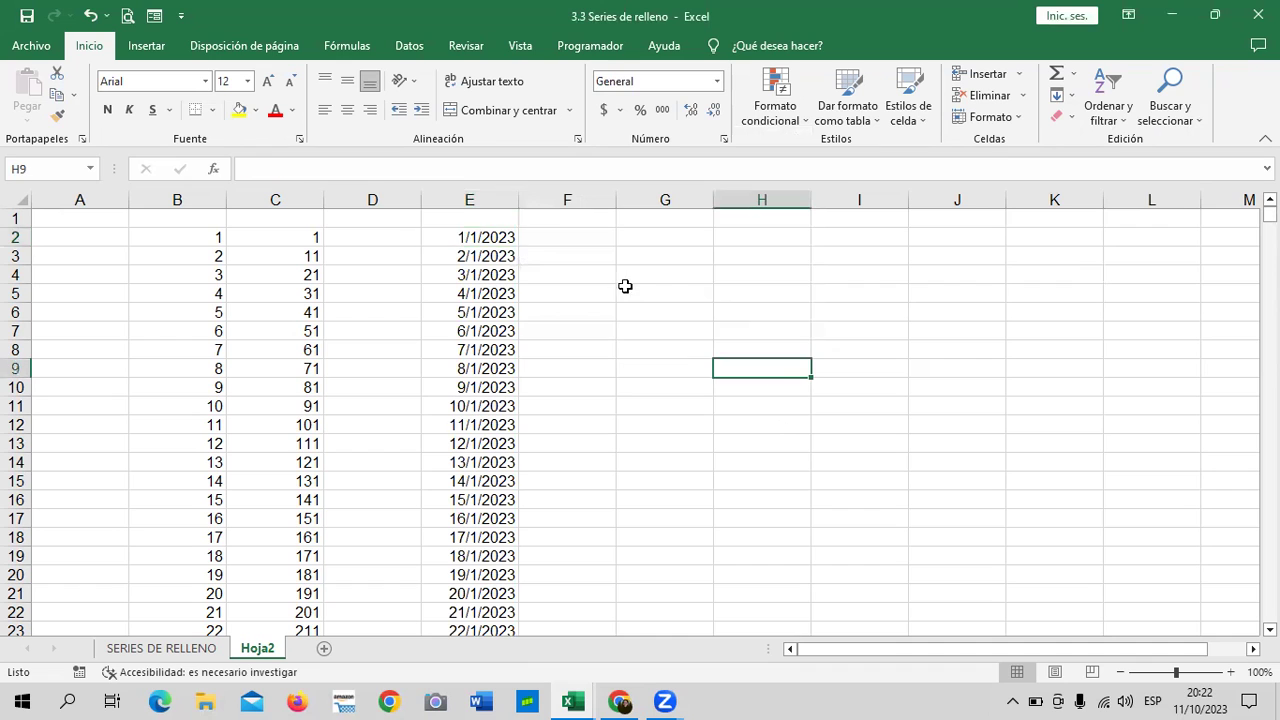
Review the column E date series down to its last date and back up to its first cell.
{"action": "left_click", "coordinate": [500, 240]}
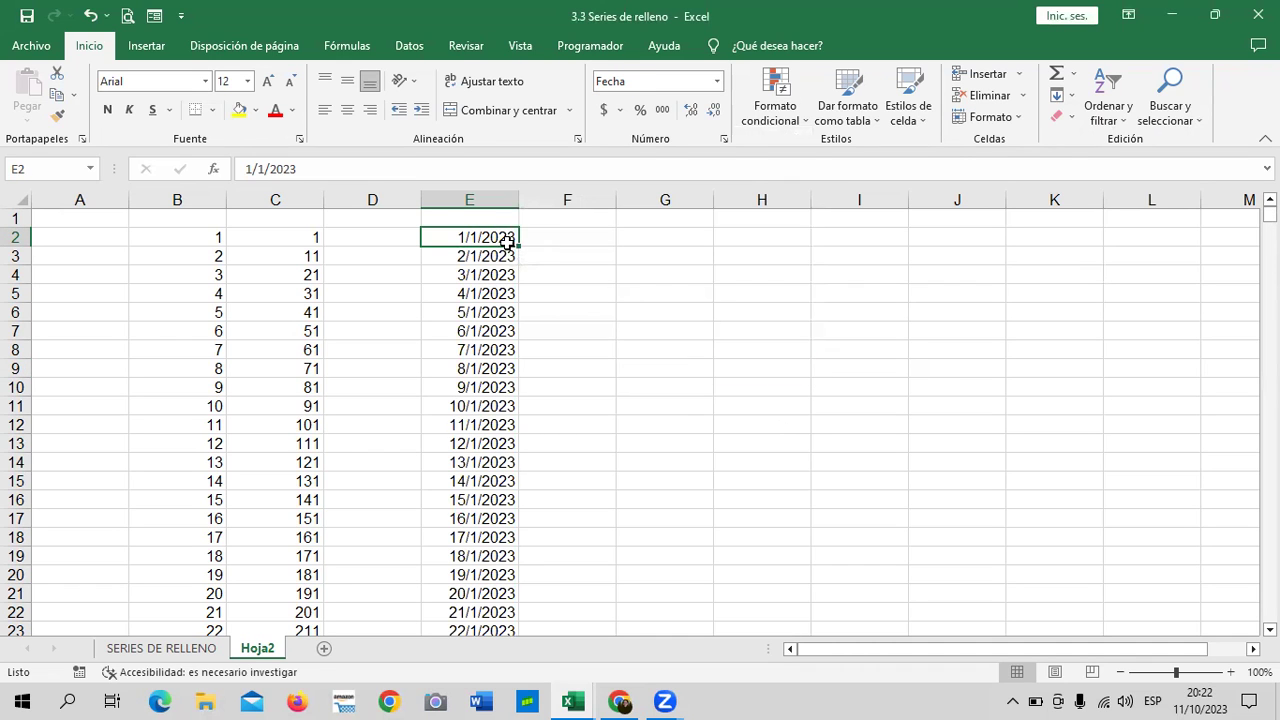
{"action": "double_click", "coordinate": [507, 245]}
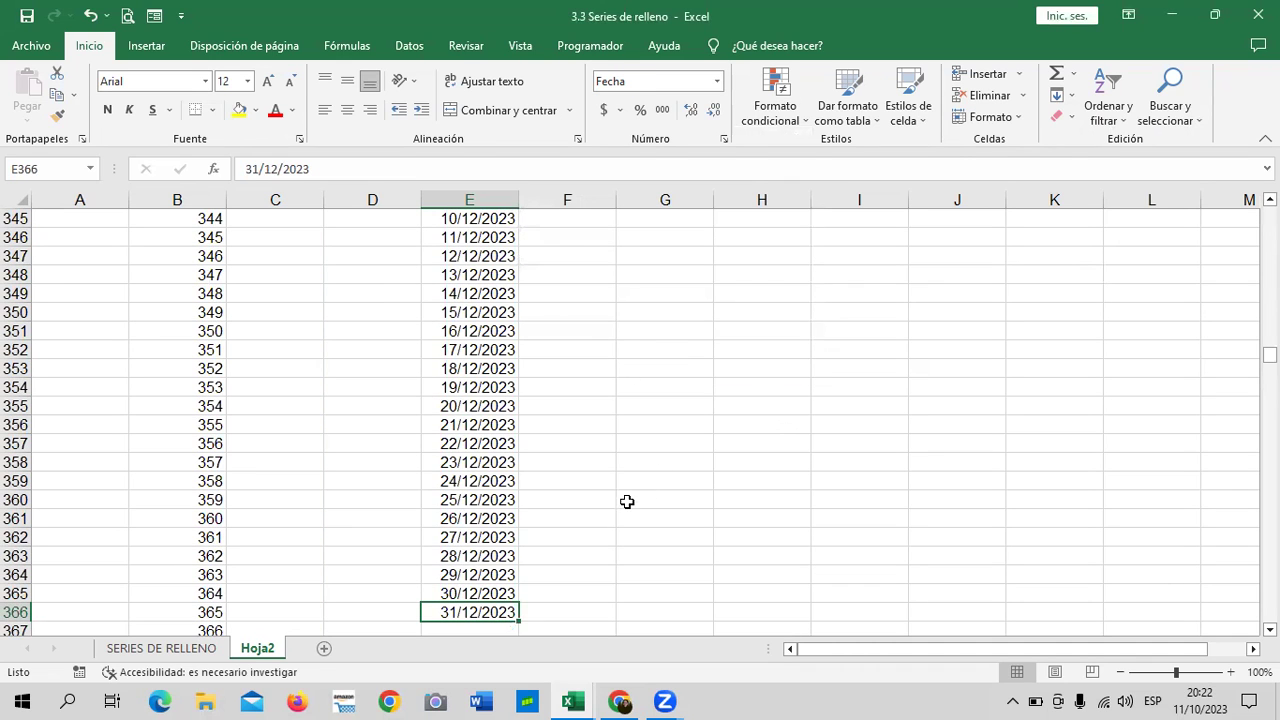
{"action": "scroll", "coordinate": [600, 498], "scroll_direction": "up", "scroll_amount": 2}
{"action": "scroll", "coordinate": [600, 498], "scroll_direction": "down", "scroll_amount": 4}
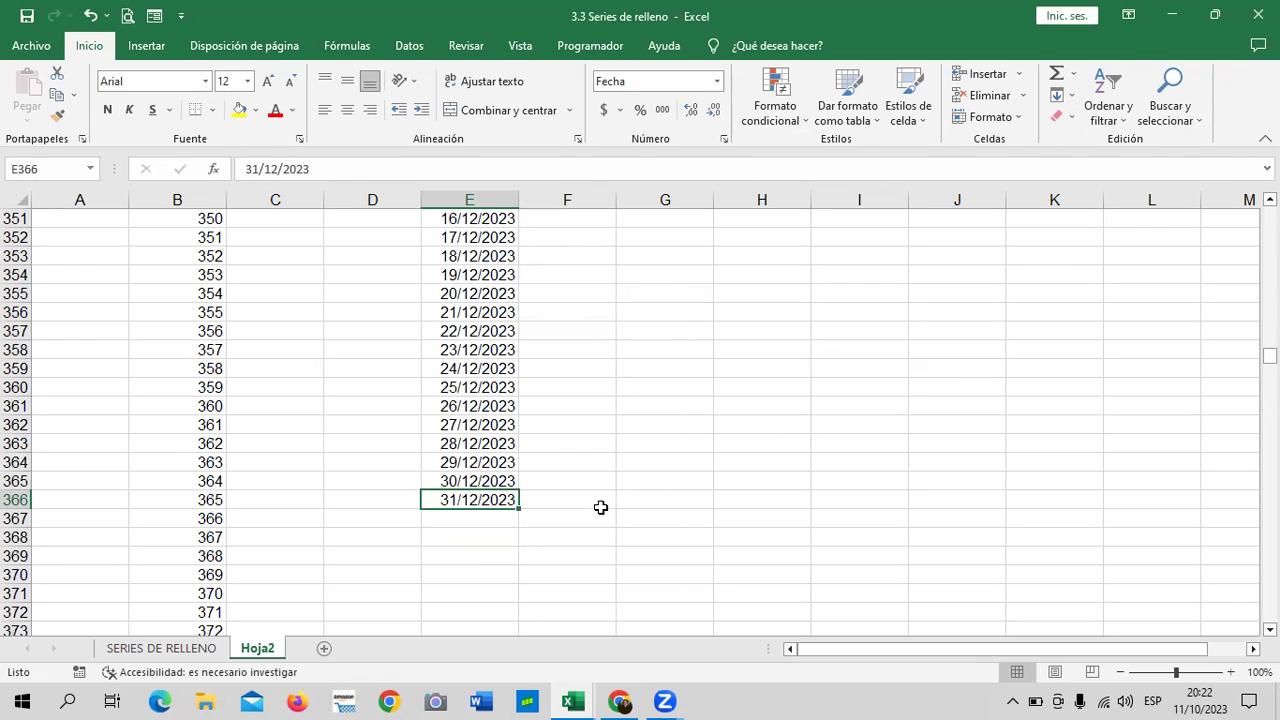
{"action": "scroll", "coordinate": [590, 499], "scroll_direction": "up", "scroll_amount": 20}
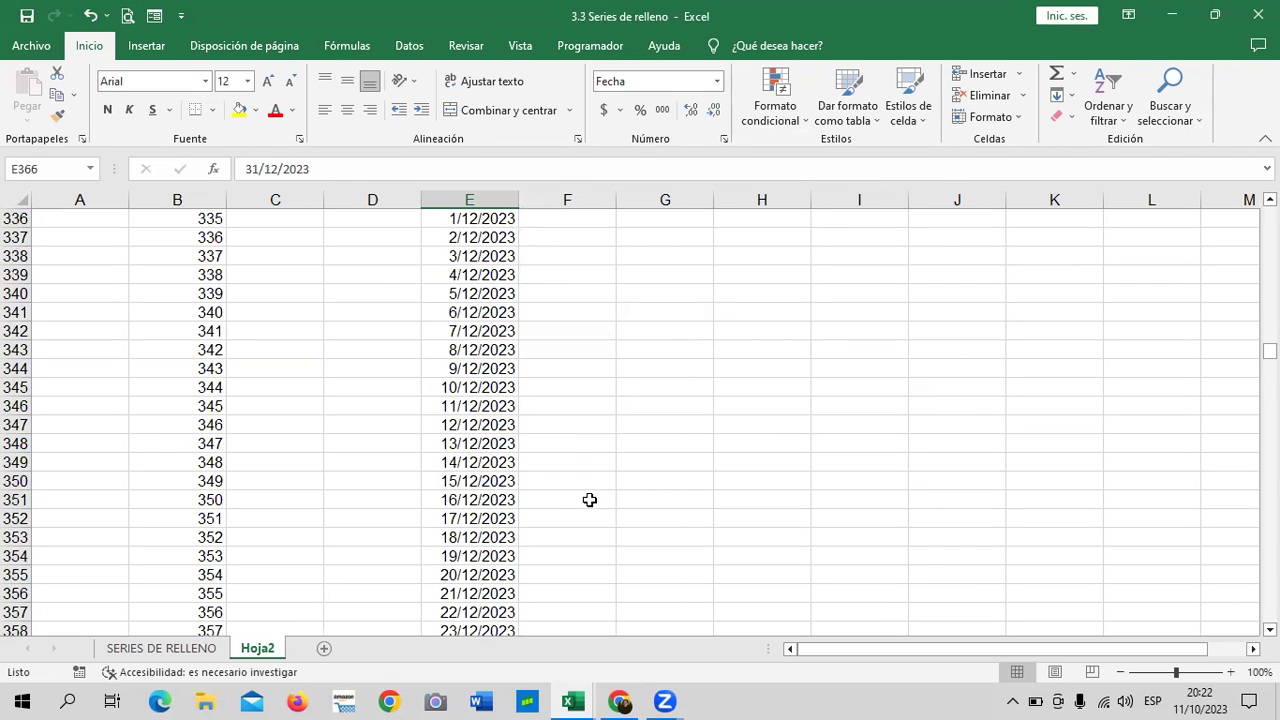
{"action": "scroll", "coordinate": [593, 498], "scroll_direction": "up", "scroll_amount": 20}
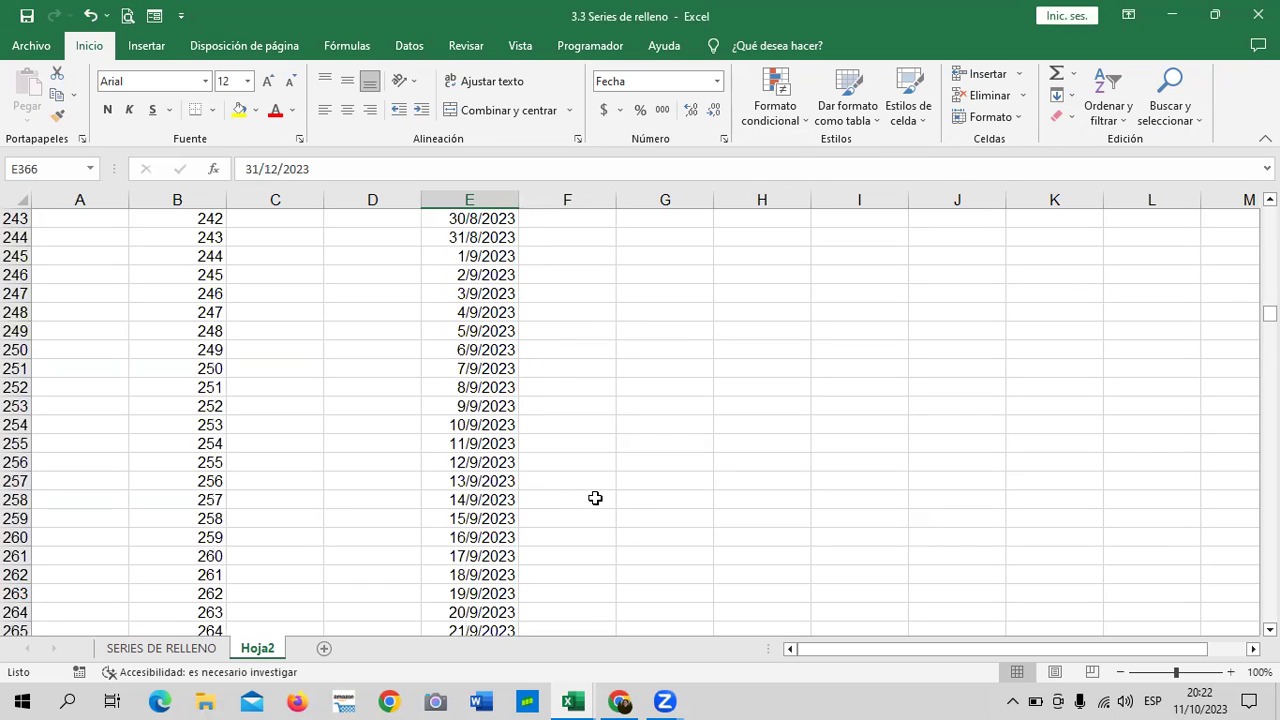
{"action": "scroll", "coordinate": [594, 495], "scroll_direction": "up", "scroll_amount": 20}
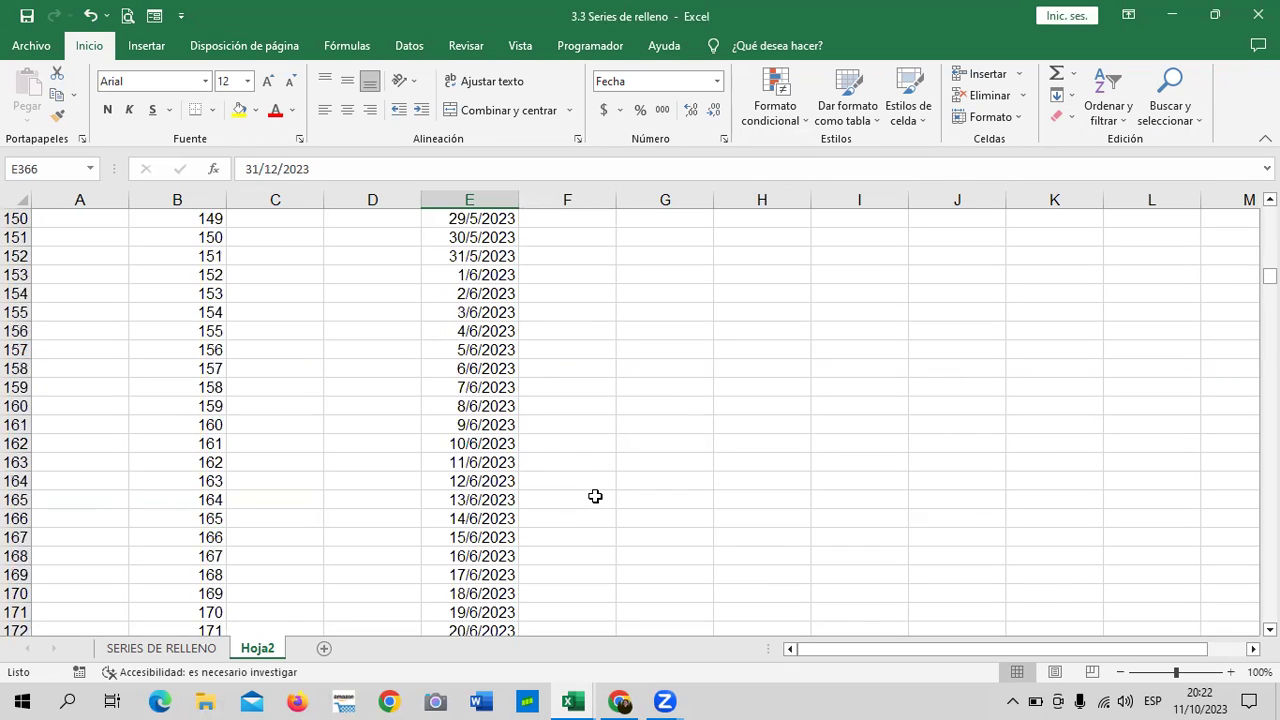
{"action": "scroll", "coordinate": [593, 496], "scroll_direction": "up", "scroll_amount": 20}
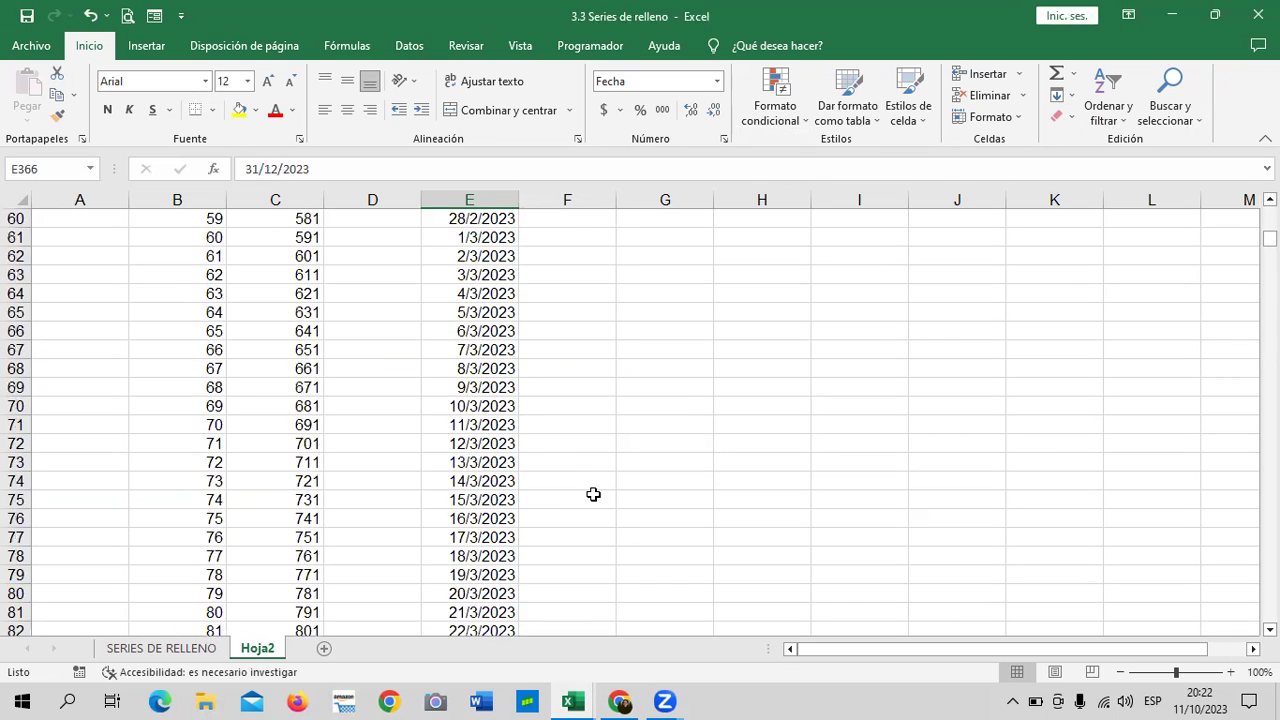
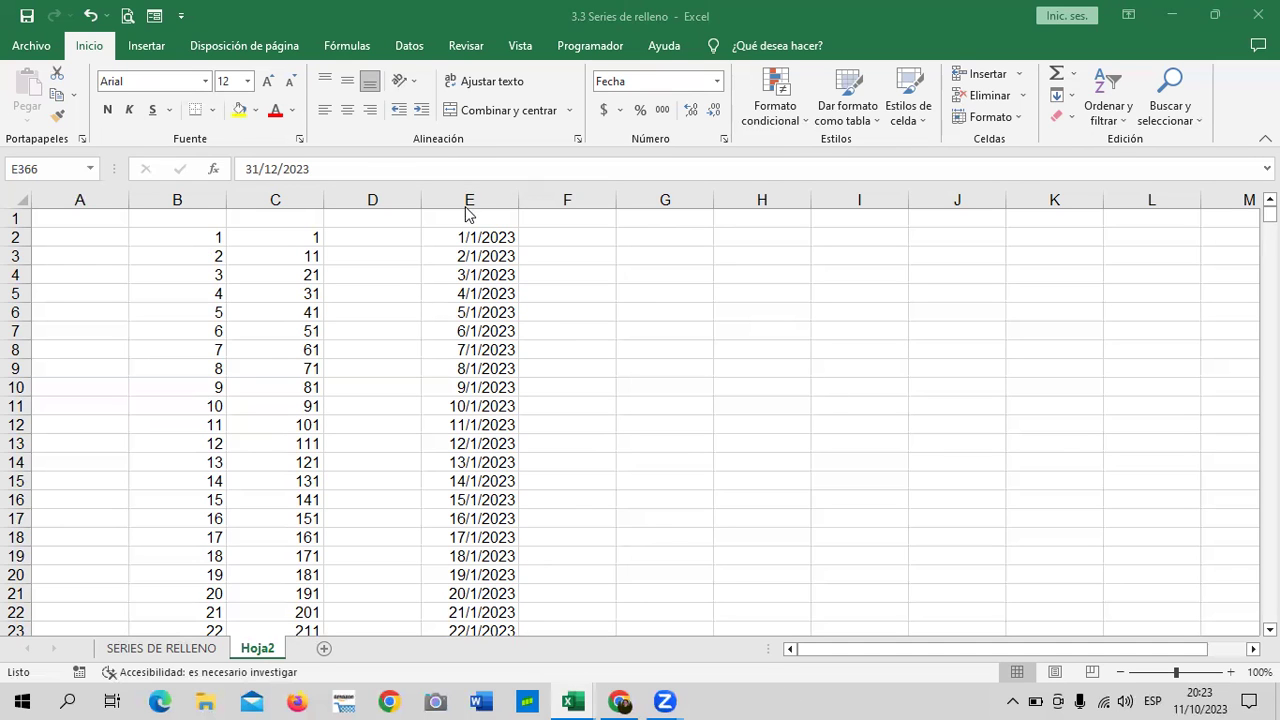
{"action": "scroll", "coordinate": [540, 495], "scroll_direction": "down", "scroll_amount": 10}
{"action": "scroll", "coordinate": [545, 500], "scroll_direction": "up", "scroll_amount": 10}
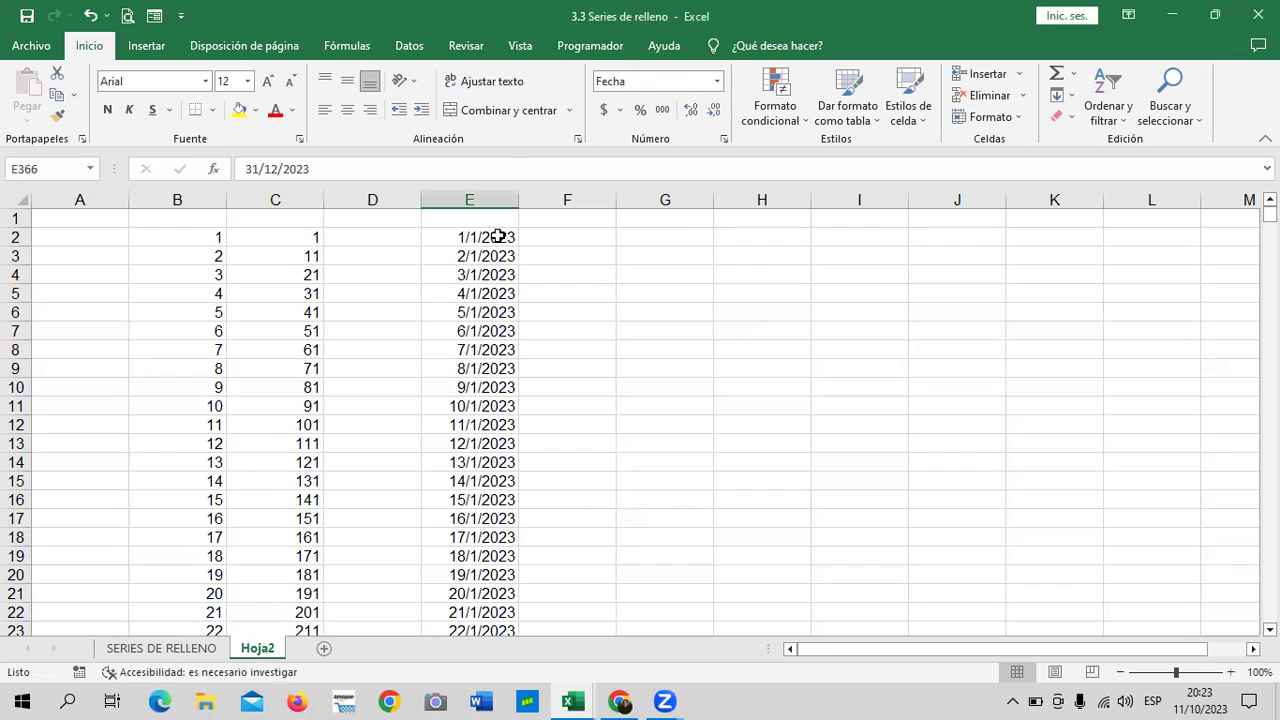
{"action": "left_click", "coordinate": [478, 240]}
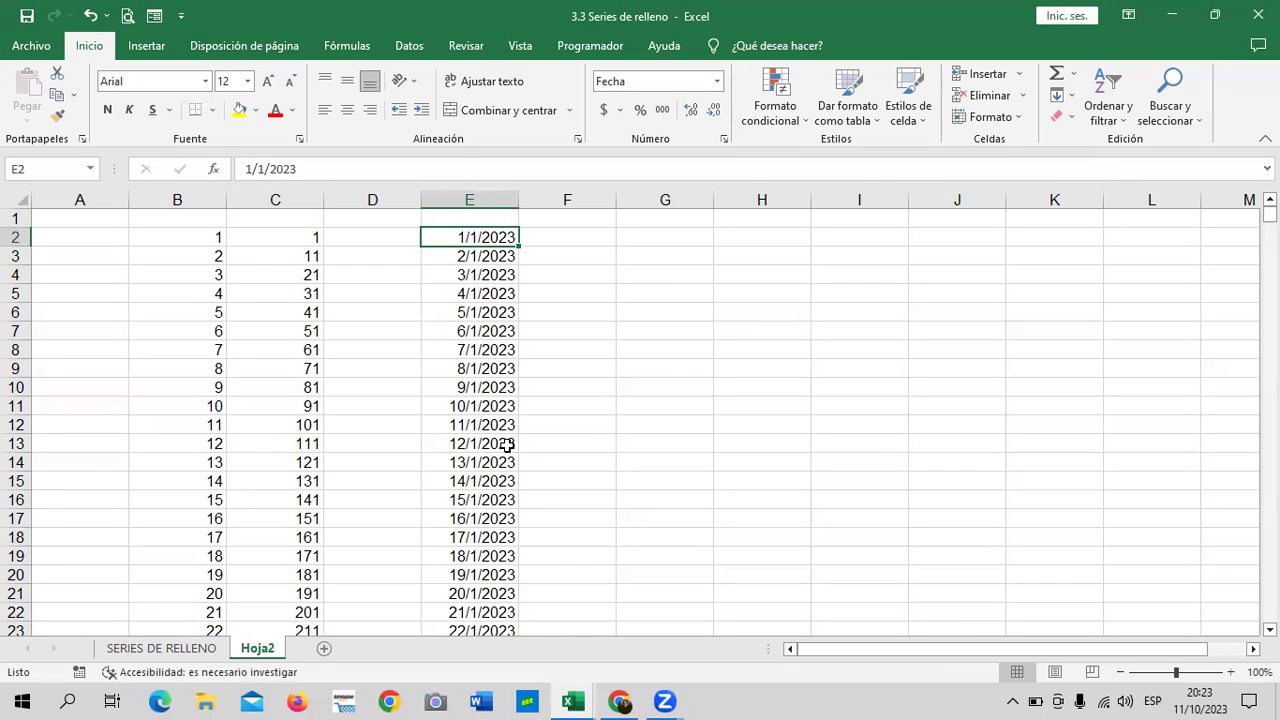
{"action": "left_click", "coordinate": [542, 389]}
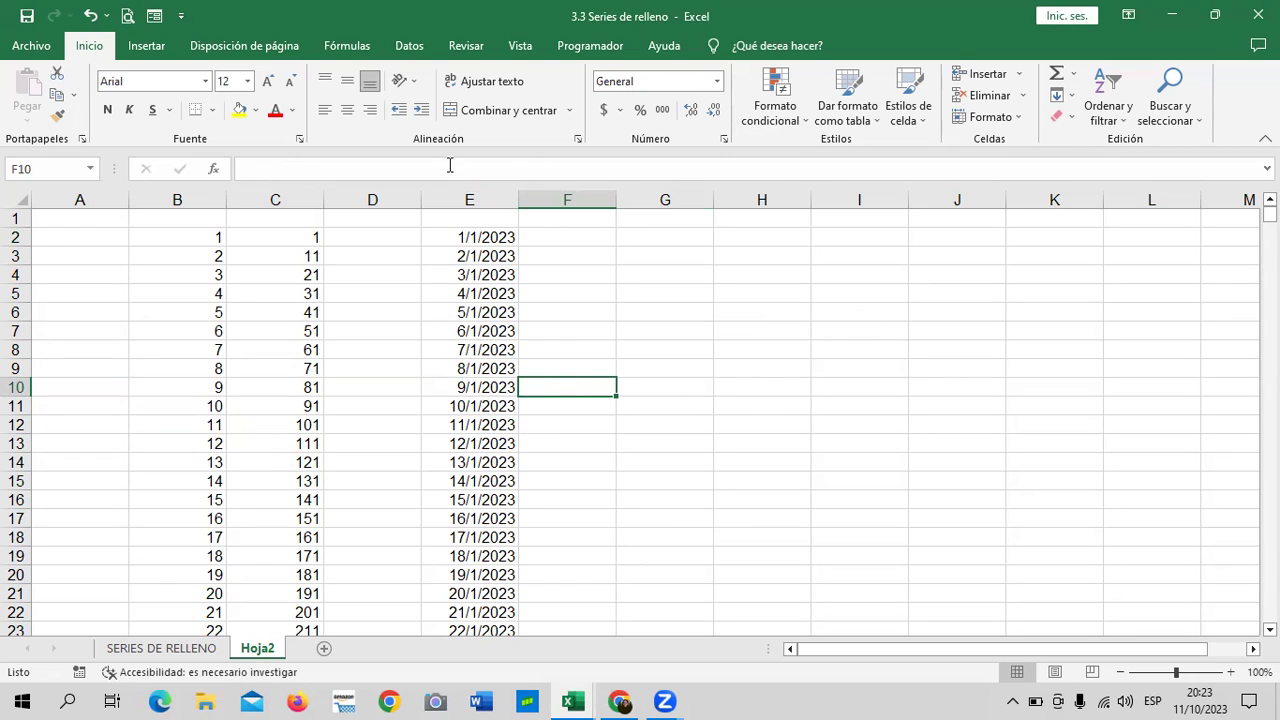
Clear the entire 2023 date series from column E, starting at E2.
{"action": "left_click", "coordinate": [472, 235]}
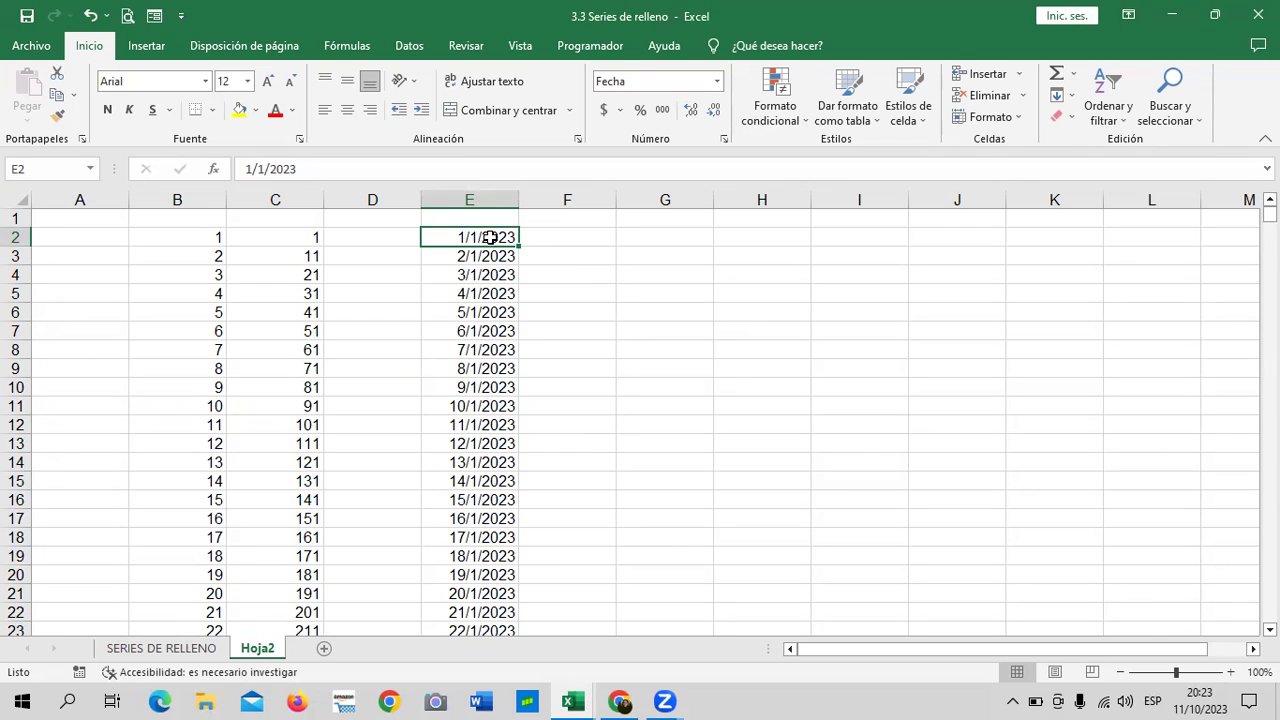
{"action": "key", "text": "ctrl+shift+Down"}
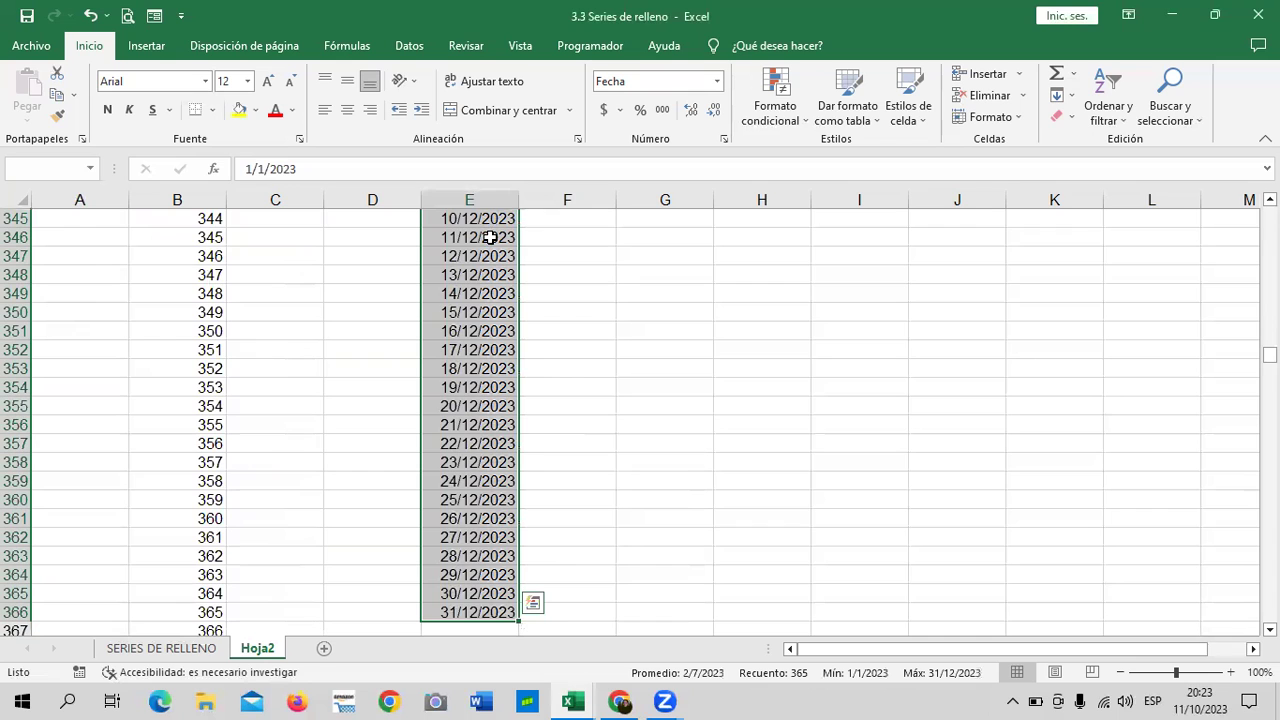
{"action": "key", "text": "Delete"}
{"action": "left_click", "coordinate": [668, 300]}
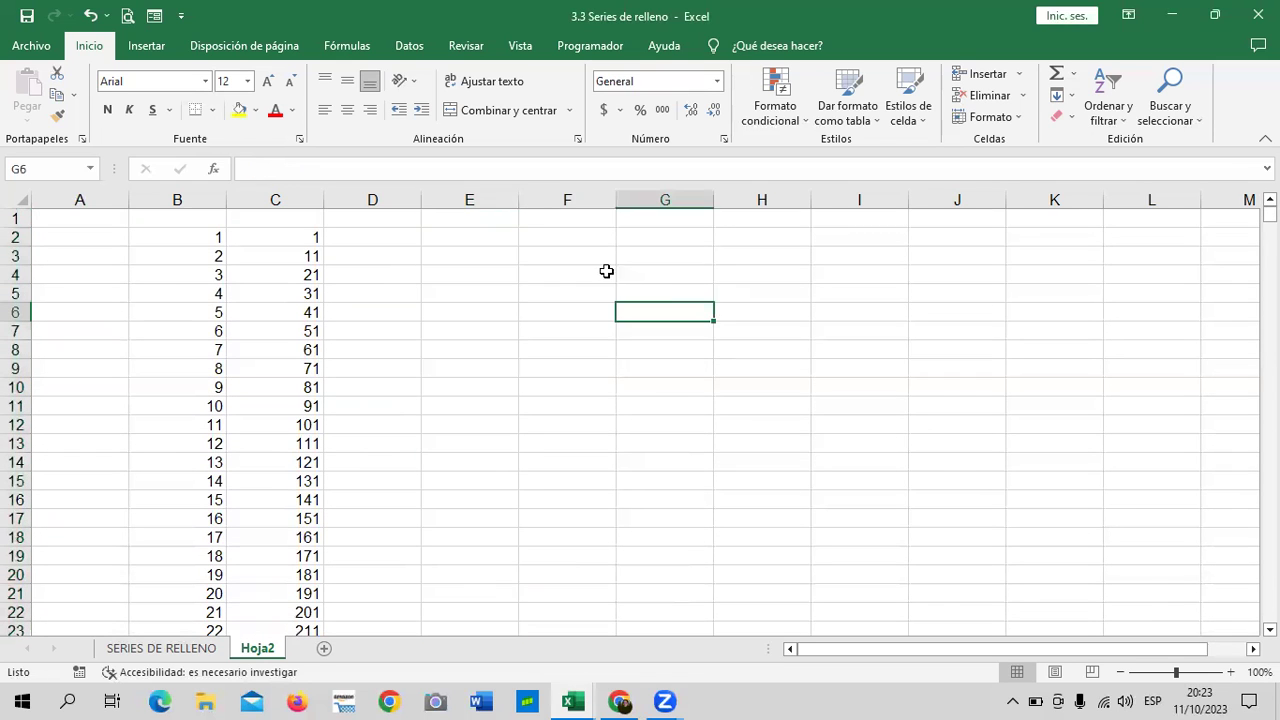
Enter the date 1/1/2022 in cell E2 as the start of a new date series.
{"action": "left_click", "coordinate": [477, 237]}
{"action": "type", "text": "1/"}
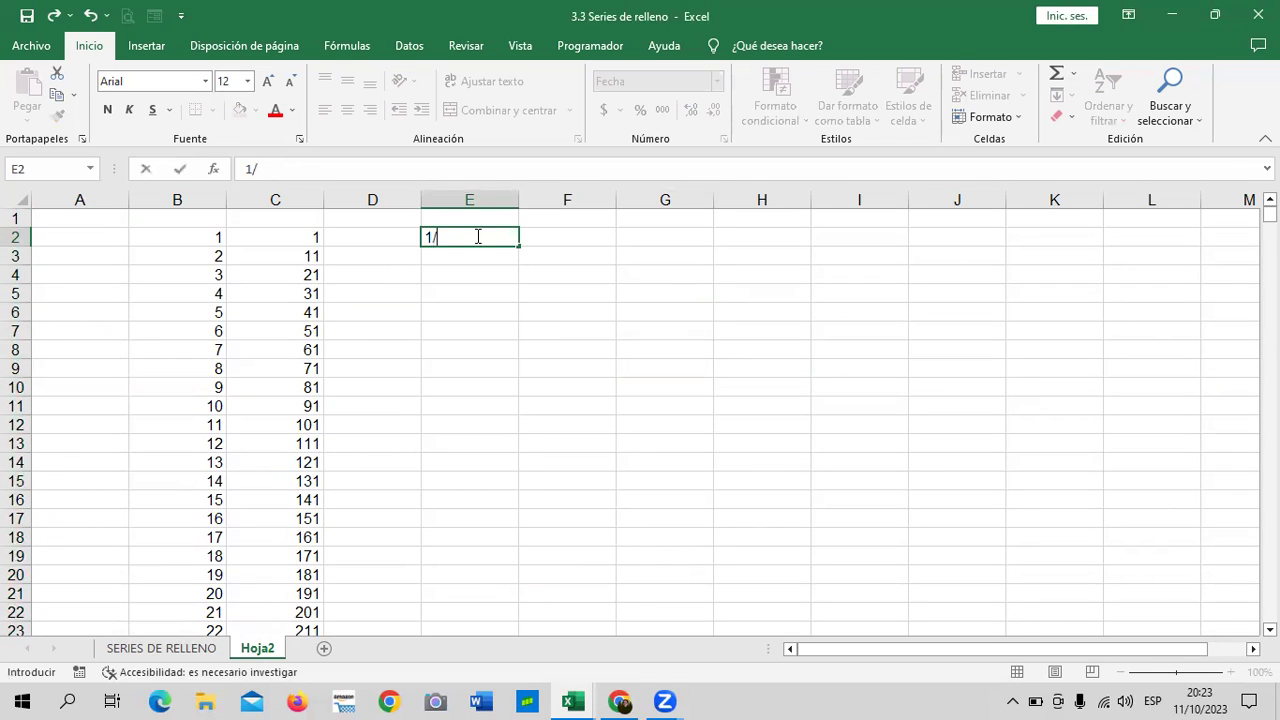
{"action": "type", "text": "1/2022"}
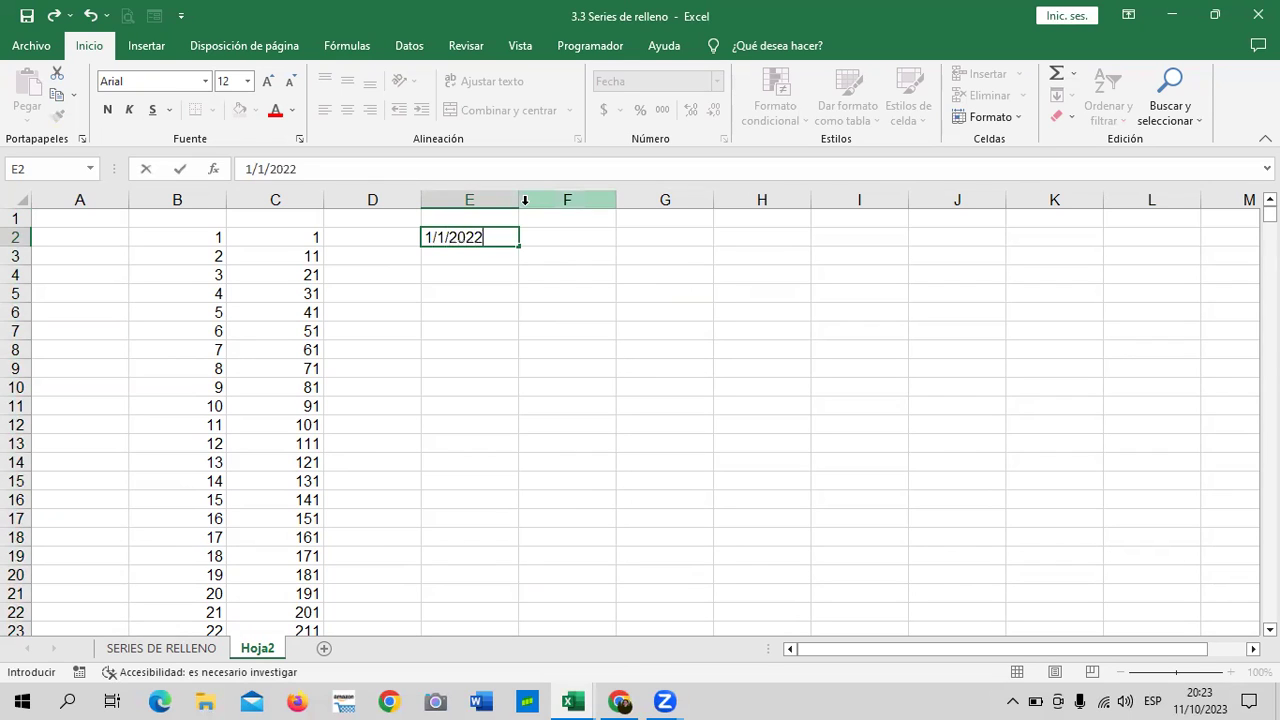
{"action": "key", "text": "Return"}
Fill a chronological date series down column E from E2 with an increment of 1 and a limit of 31/12/2022.
{"action": "left_click", "coordinate": [505, 236]}
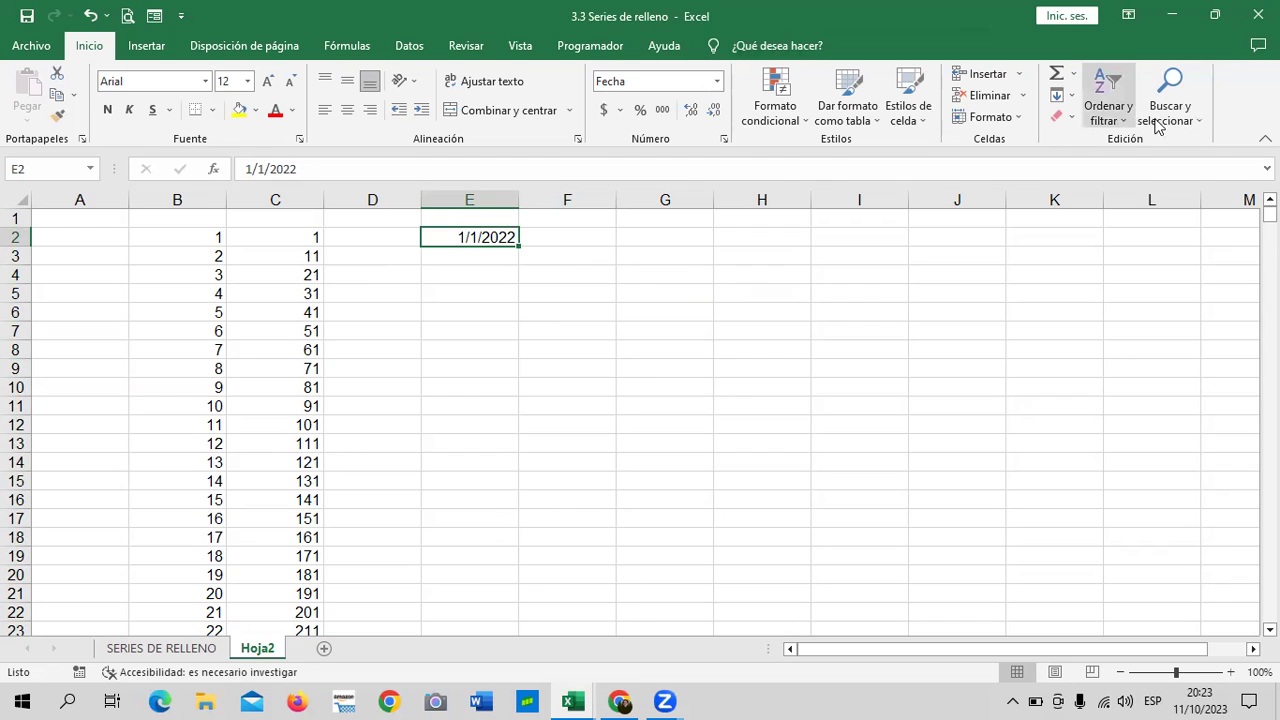
{"action": "left_click", "coordinate": [1060, 95]}
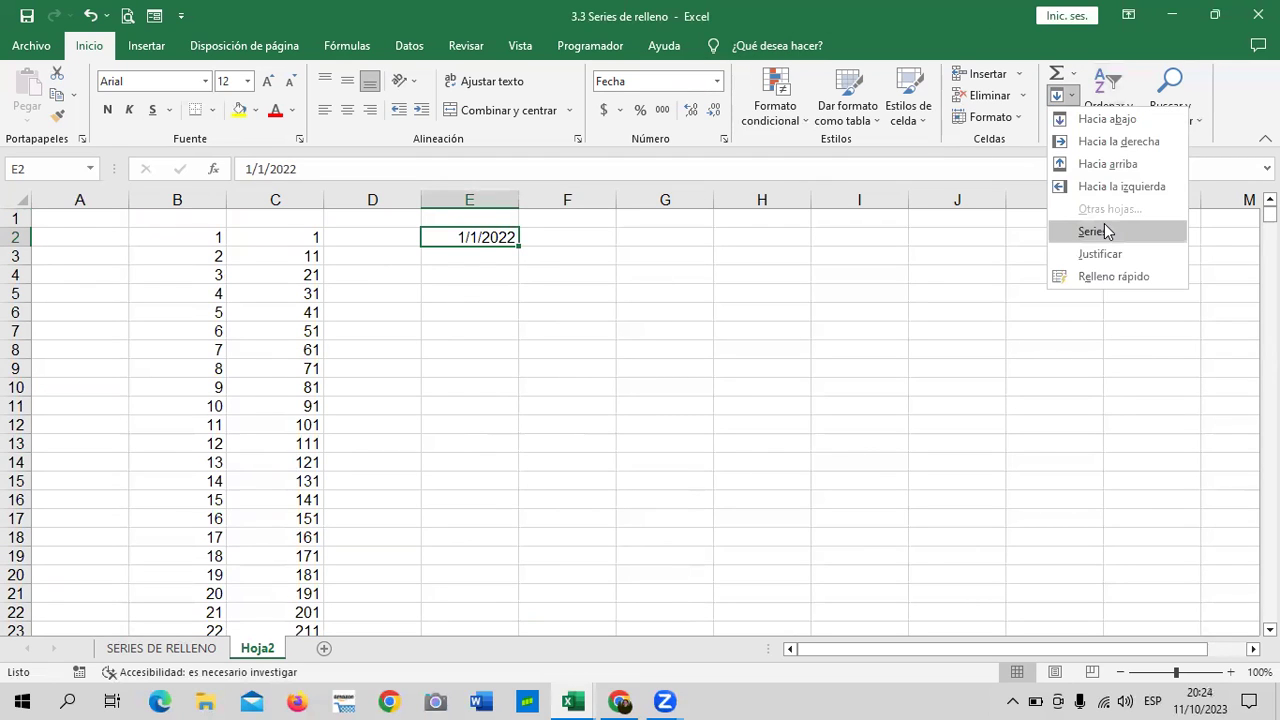
{"action": "left_click", "coordinate": [1104, 229]}
{"action": "left_click", "coordinate": [541, 210]}
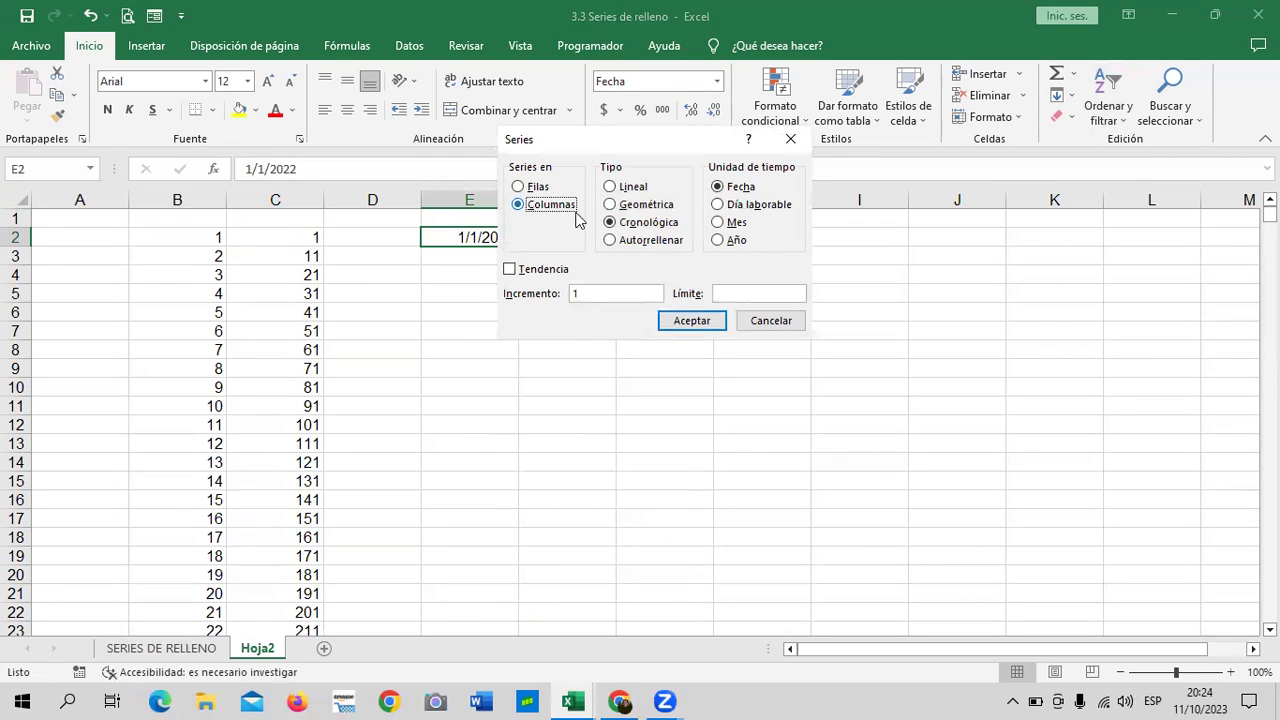
{"action": "left_click", "coordinate": [748, 293]}
{"action": "type", "text": "31/12/2022"}
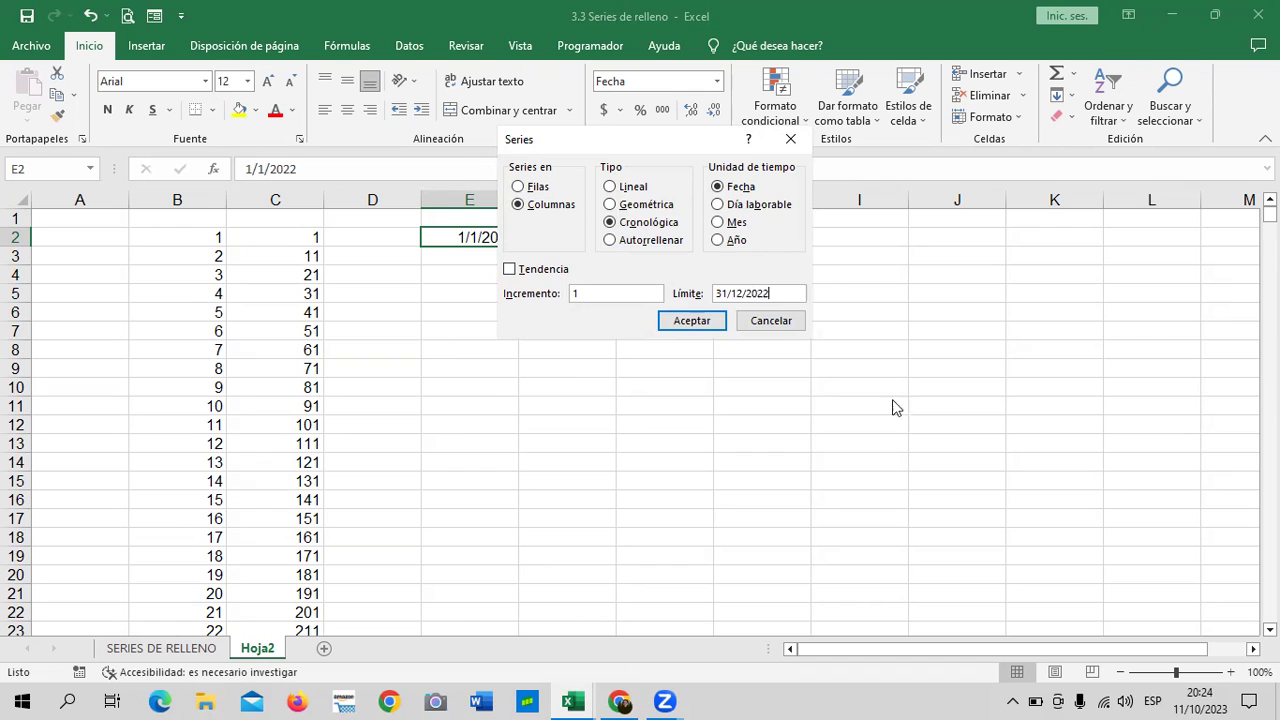
{"action": "left_click", "coordinate": [691, 321]}
{"action": "scroll", "coordinate": [556, 445], "scroll_direction": "down", "scroll_amount": 5}
{"action": "scroll", "coordinate": [540, 430], "scroll_direction": "up", "scroll_amount": 5}
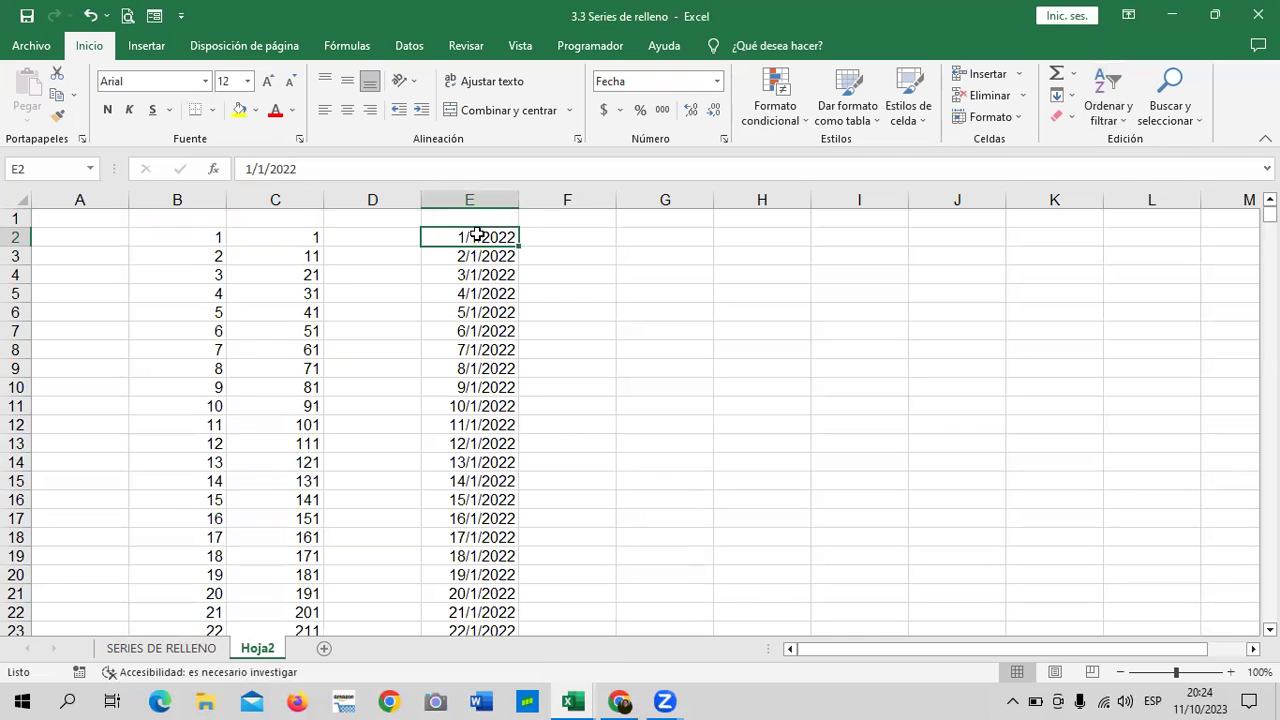
Review the 2022 date series in column E from its first date to its last and back.
{"action": "key", "text": "ctrl+Down"}
{"action": "key", "text": "ctrl+Up"}
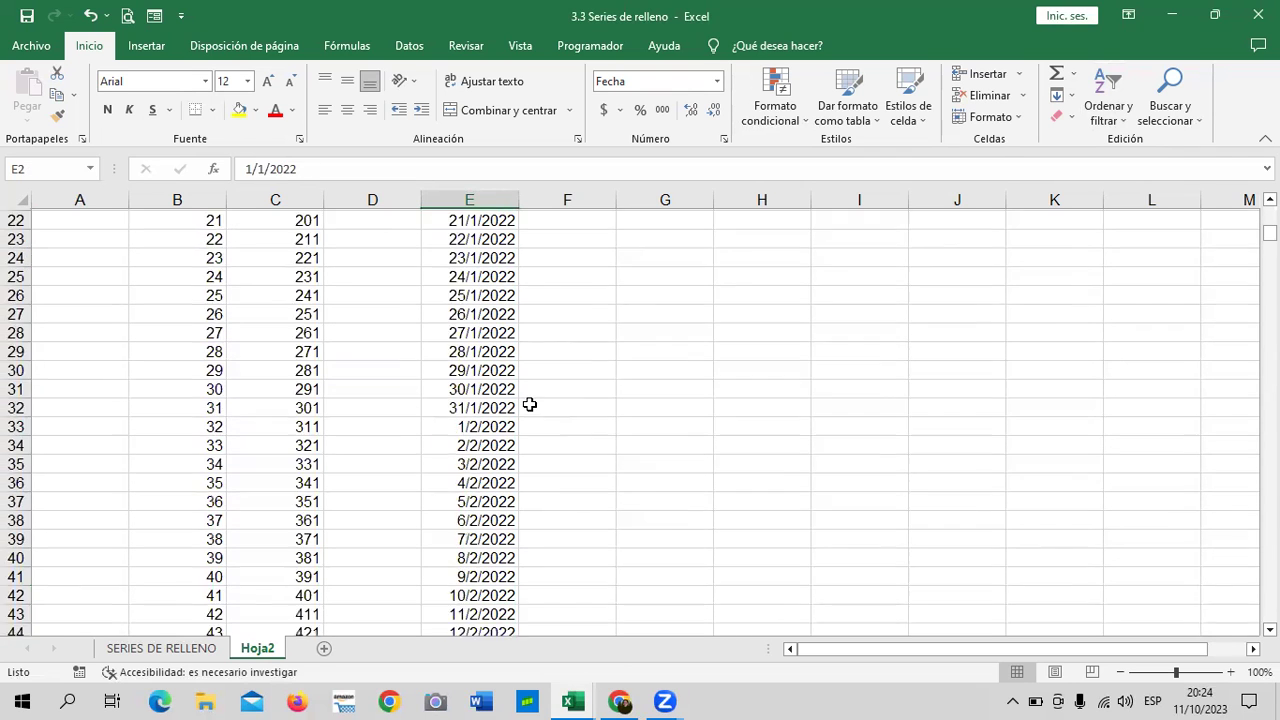
{"action": "left_click", "coordinate": [711, 426]}
{"action": "scroll", "coordinate": [720, 427], "scroll_direction": "up", "scroll_amount": 1}
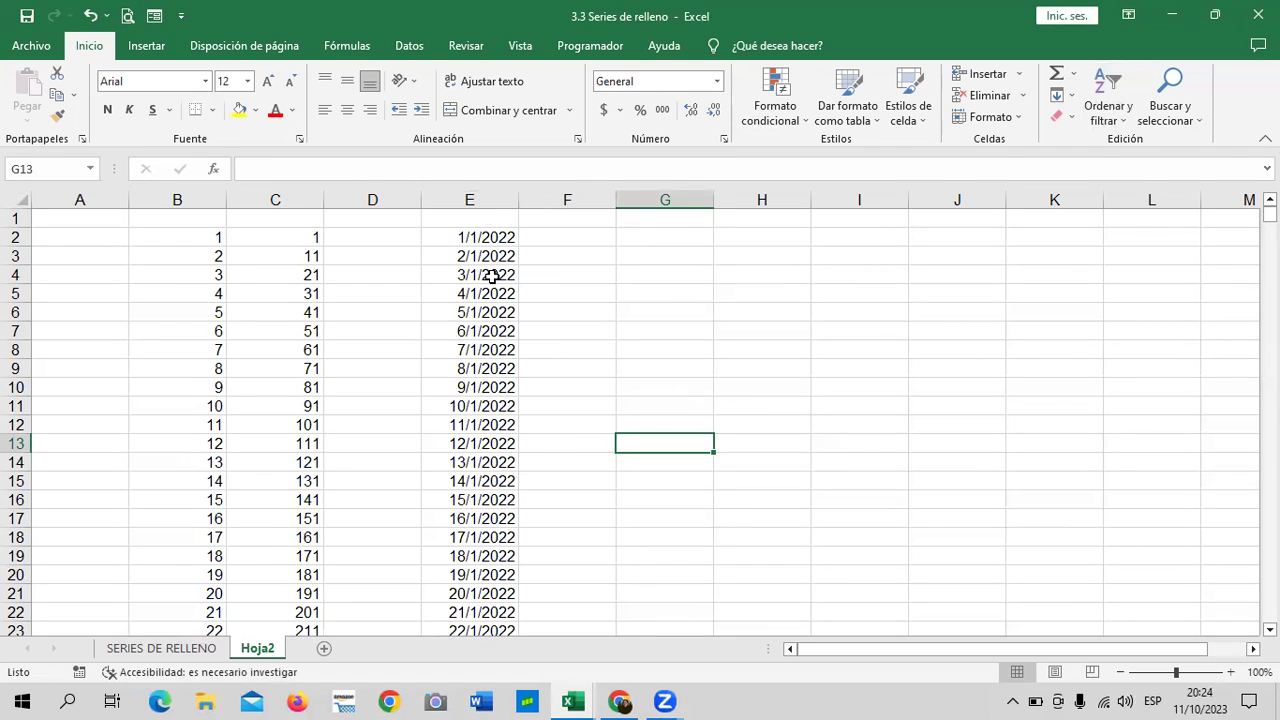
{"action": "scroll", "coordinate": [507, 495], "scroll_direction": "down", "scroll_amount": 11}
{"action": "scroll", "coordinate": [651, 505], "scroll_direction": "up", "scroll_amount": 11}
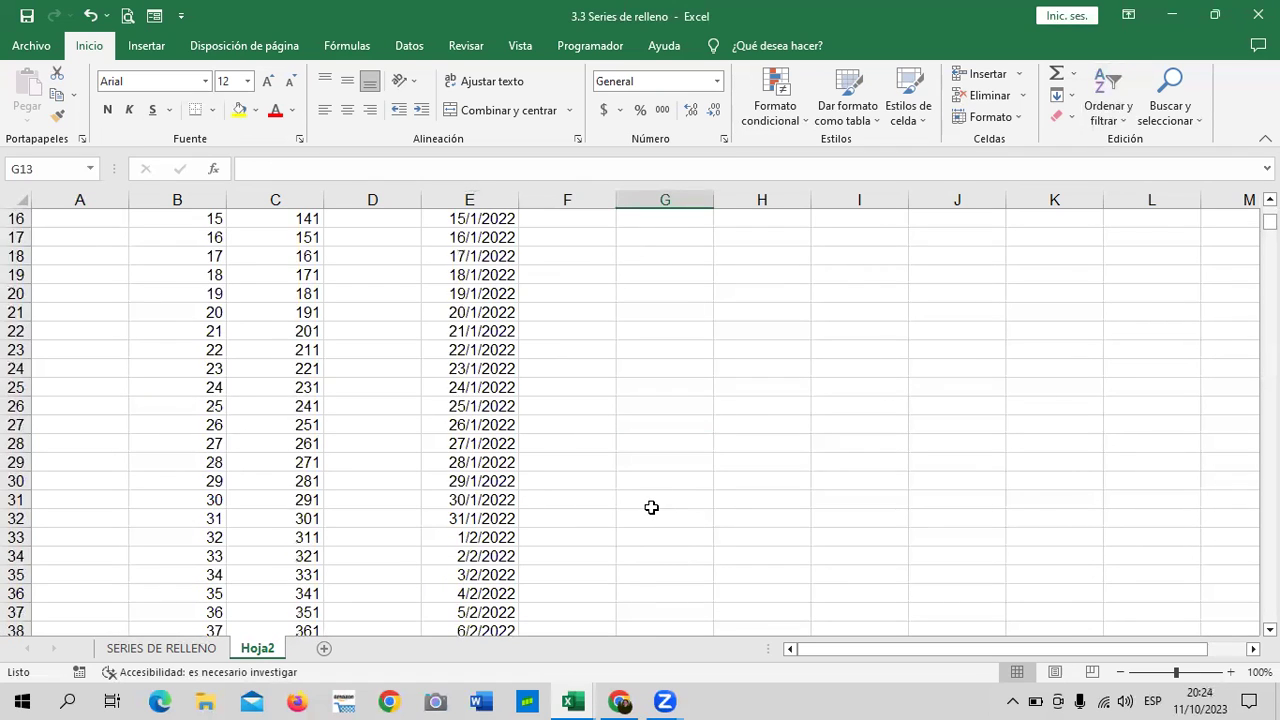
{"action": "left_click", "coordinate": [567, 237]}
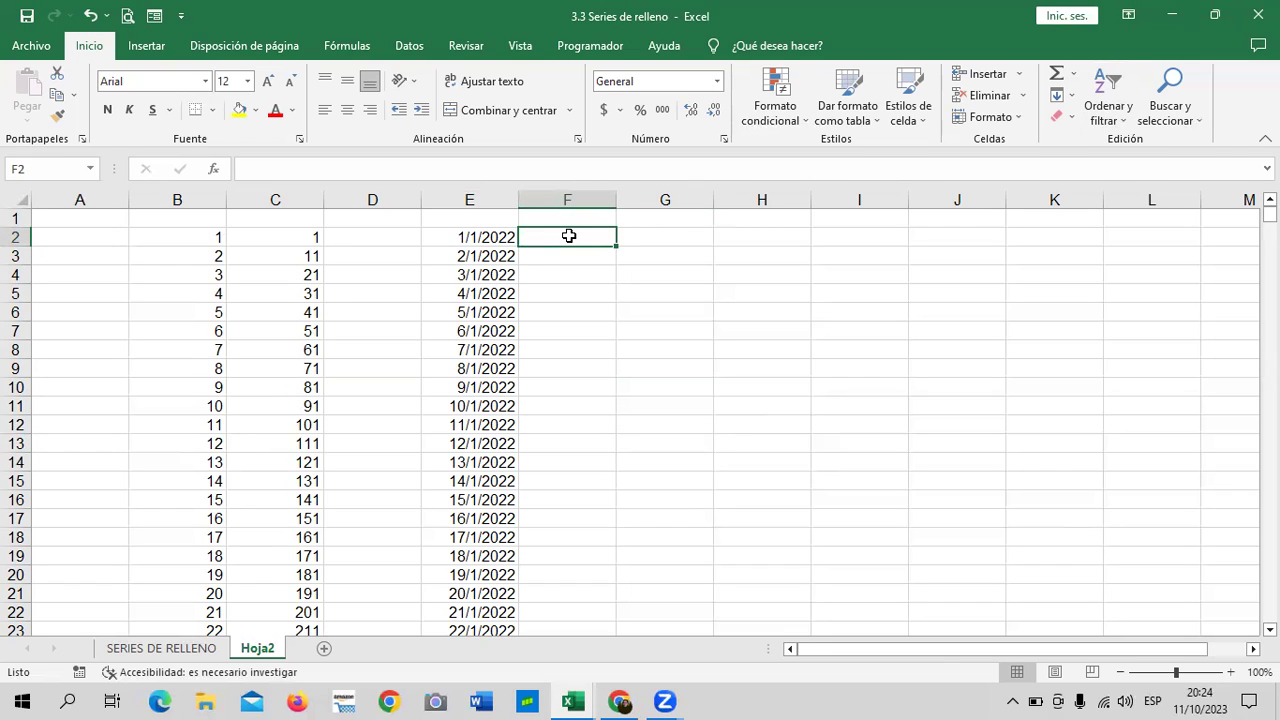
{"action": "type", "text": "="}
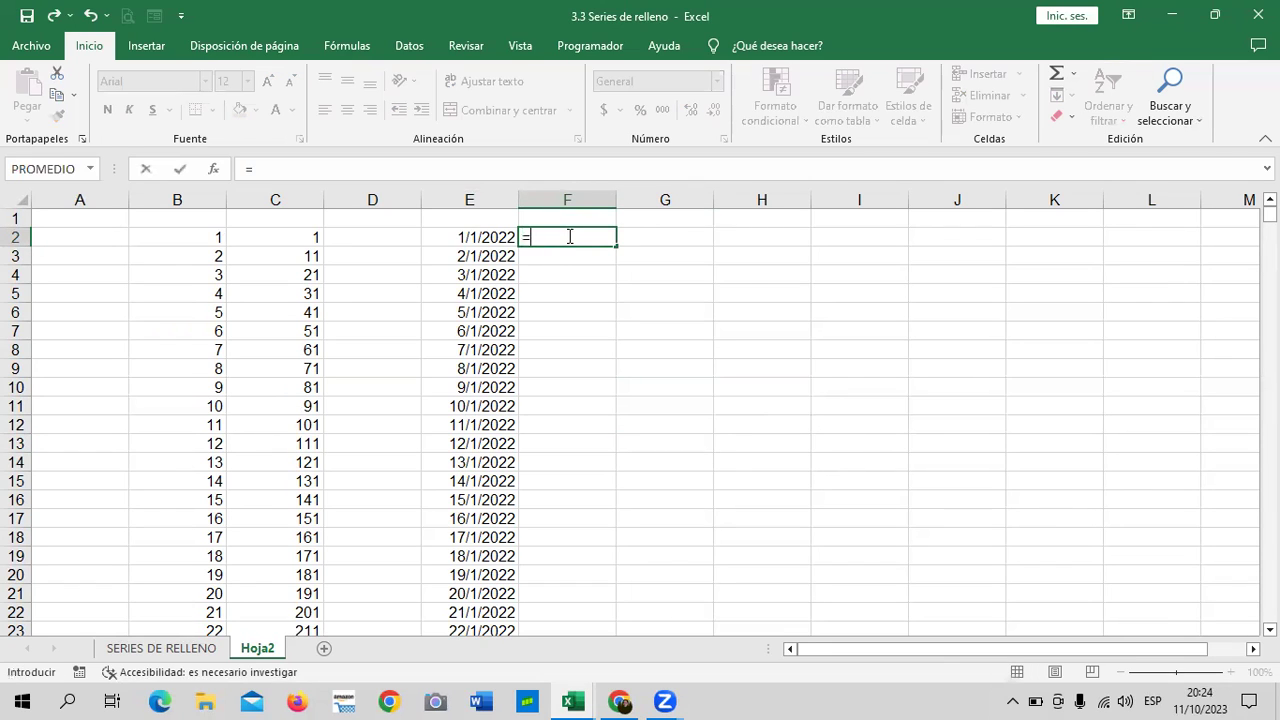
{"action": "type", "text": "tex"}
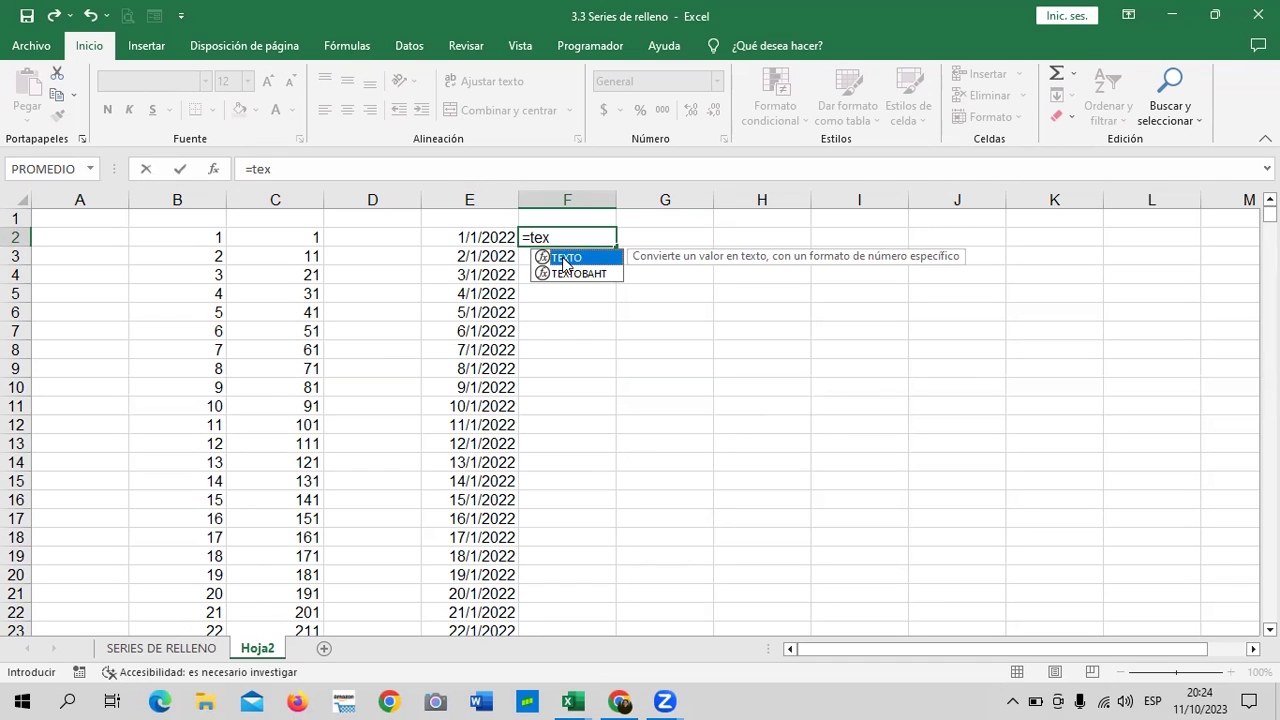
{"action": "key", "text": "BackSpace"}
{"action": "key", "text": "BackSpace"}
{"action": "key", "text": "BackSpace"}
{"action": "key", "text": "BackSpace"}
{"action": "key", "text": "Escape"}
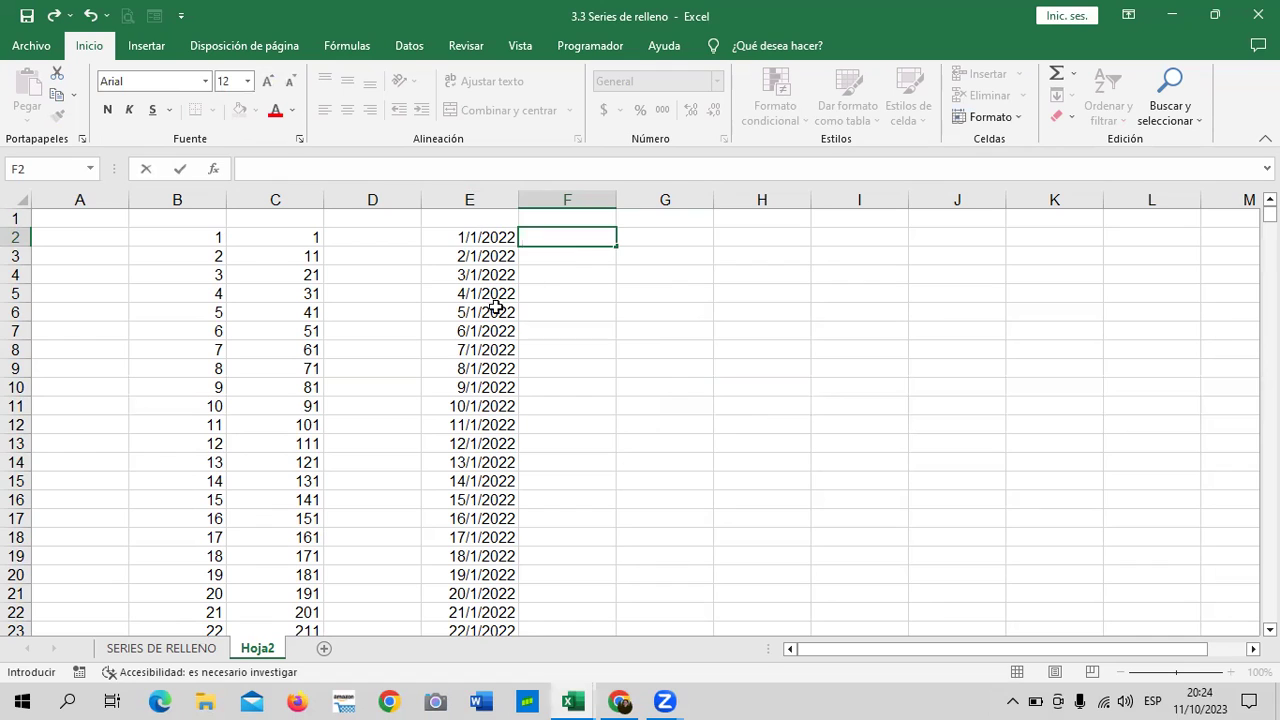
{"action": "left_click", "coordinate": [806, 349]}
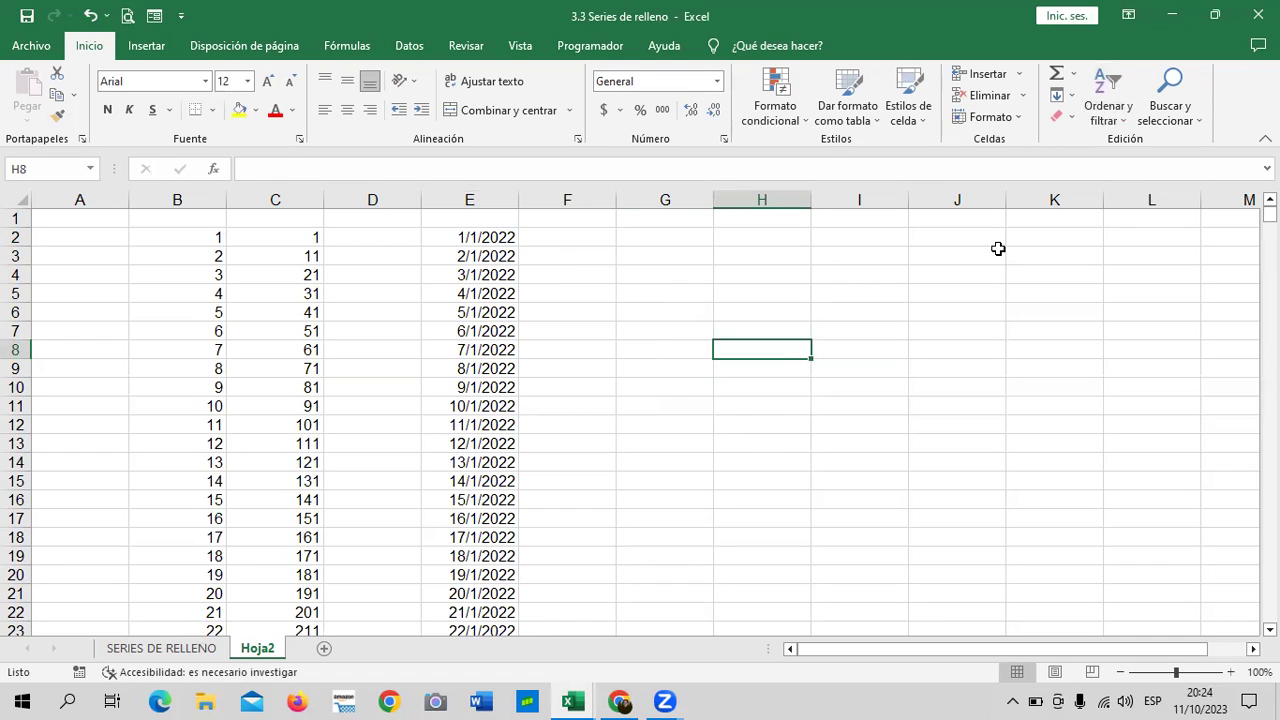
Enter the labels dia and mes in J3 and J4, with format codes dddd and mmm beside them in K3 and K4.
{"action": "left_click", "coordinate": [964, 252]}
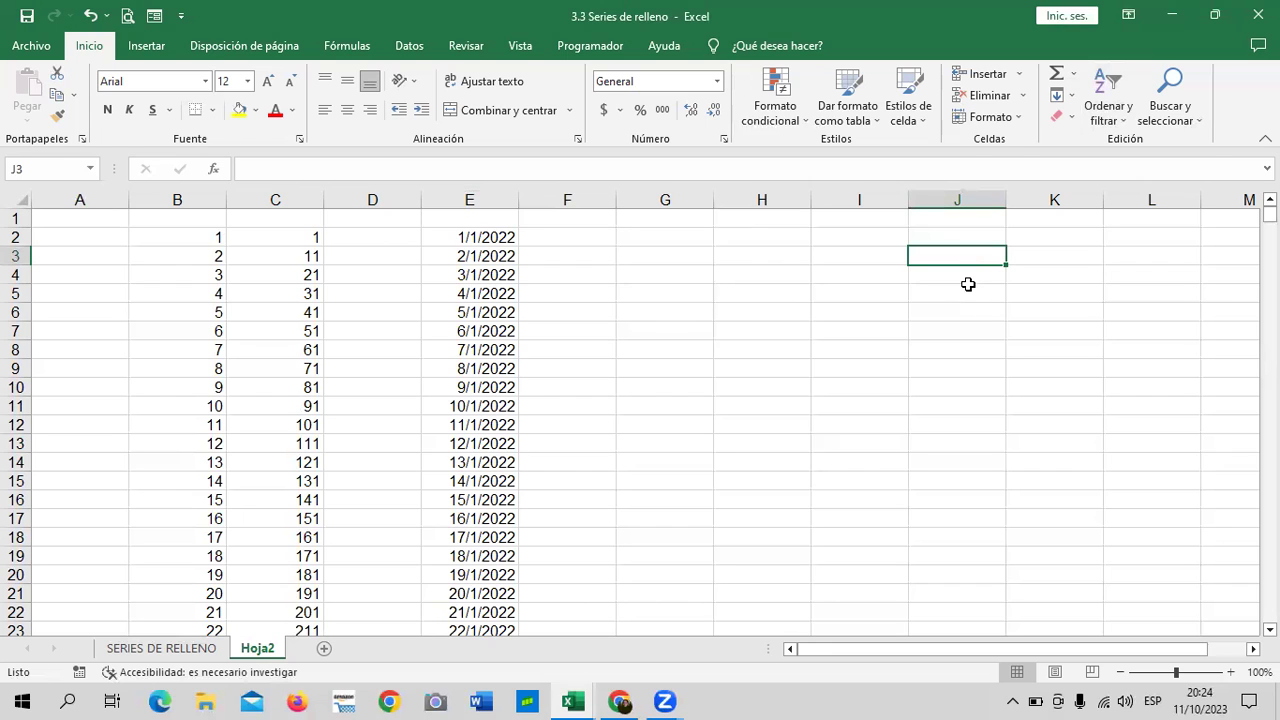
{"action": "type", "text": "dia"}
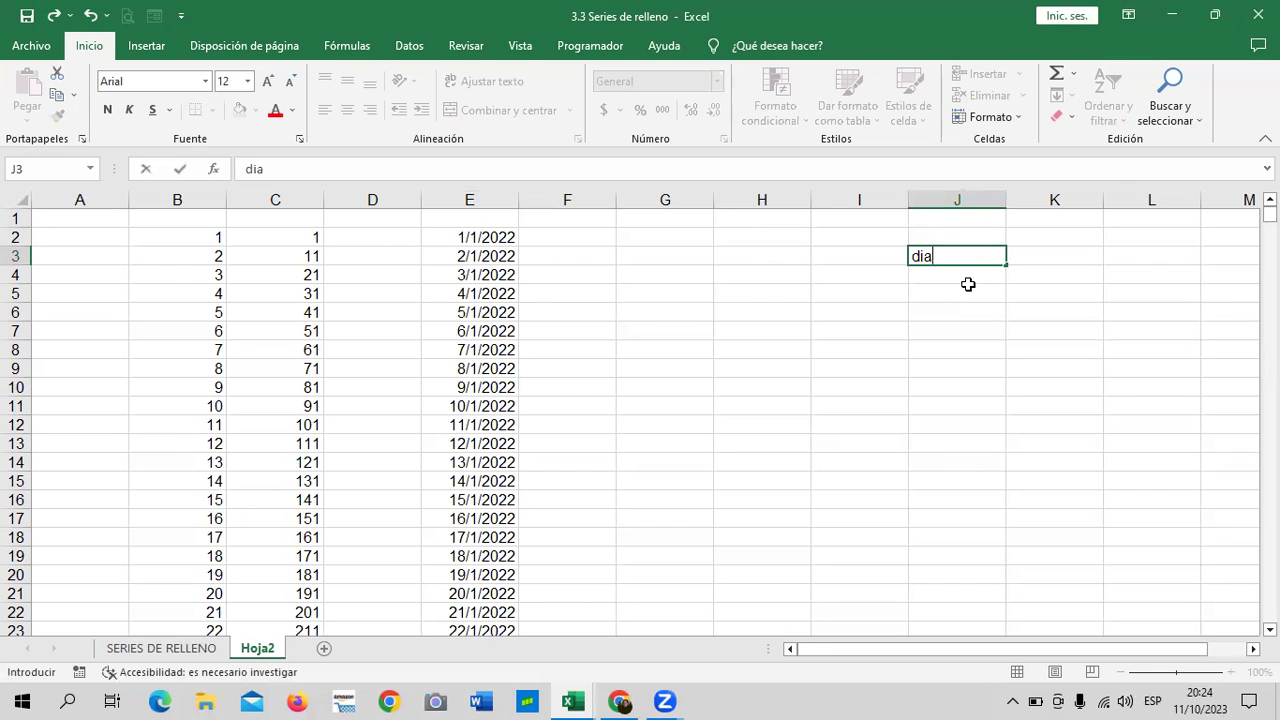
{"action": "left_click", "coordinate": [1037, 251]}
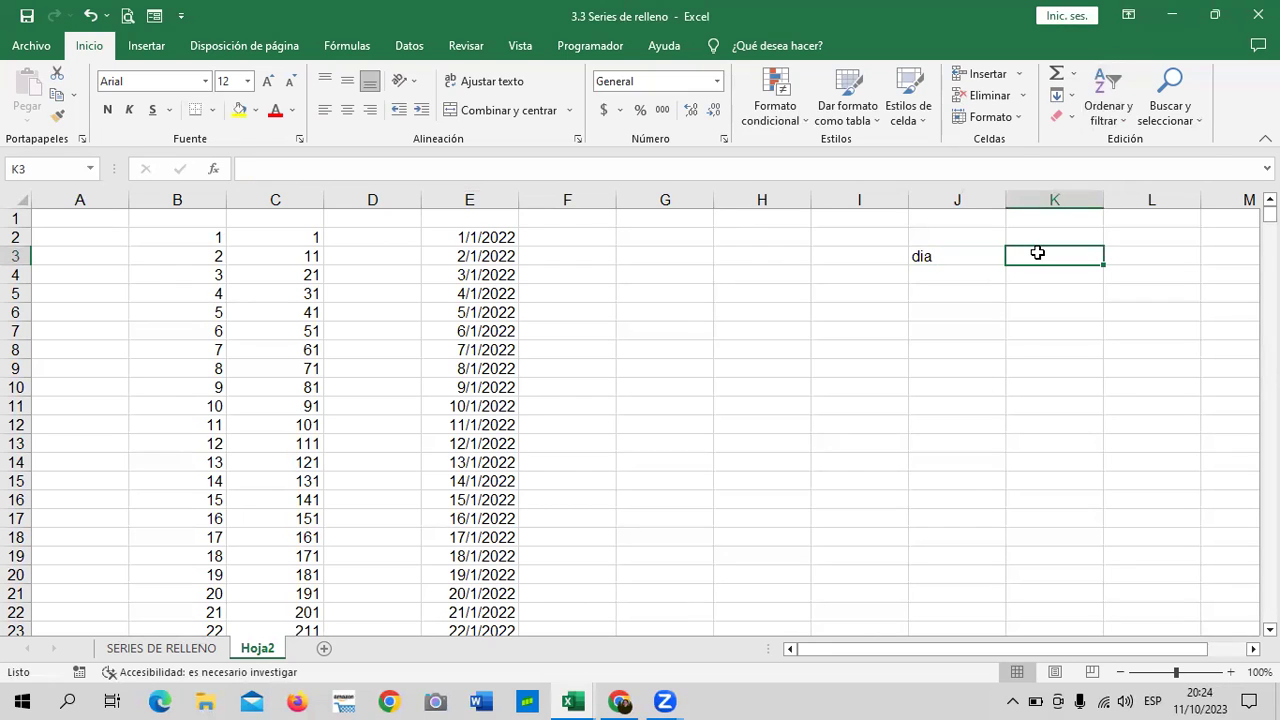
{"action": "type", "text": "dddd"}
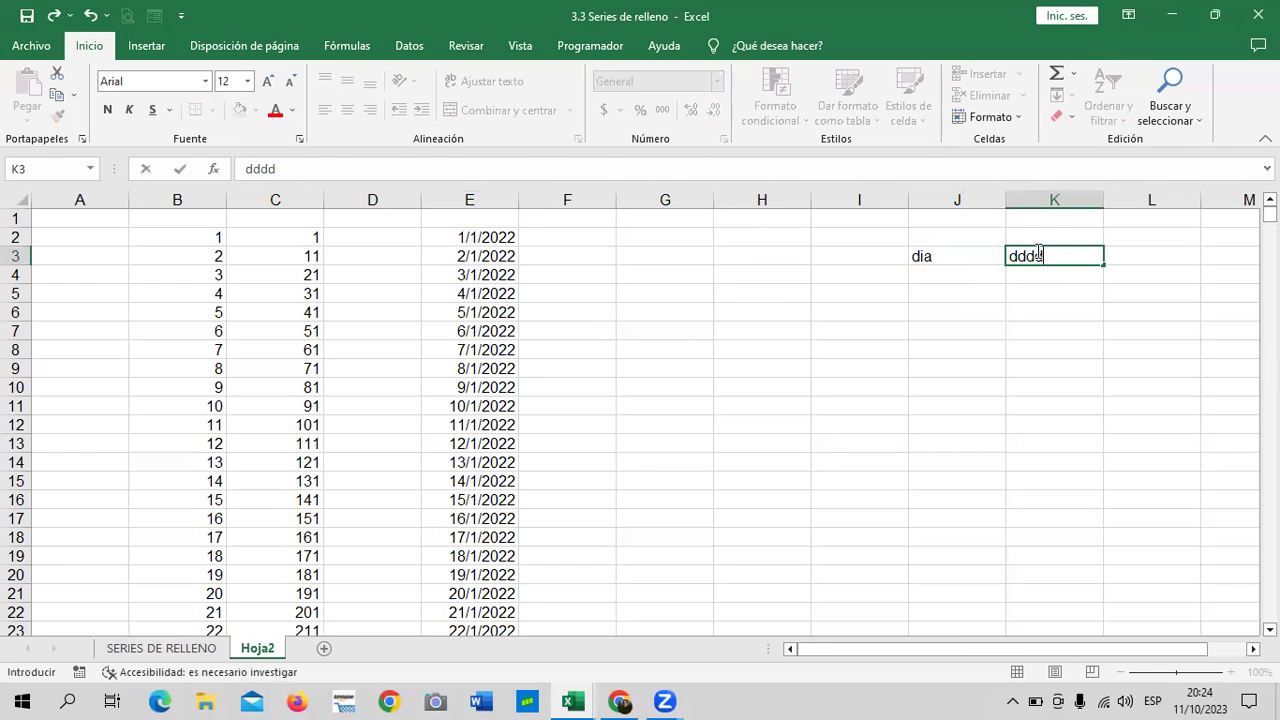
{"action": "left_click", "coordinate": [958, 275]}
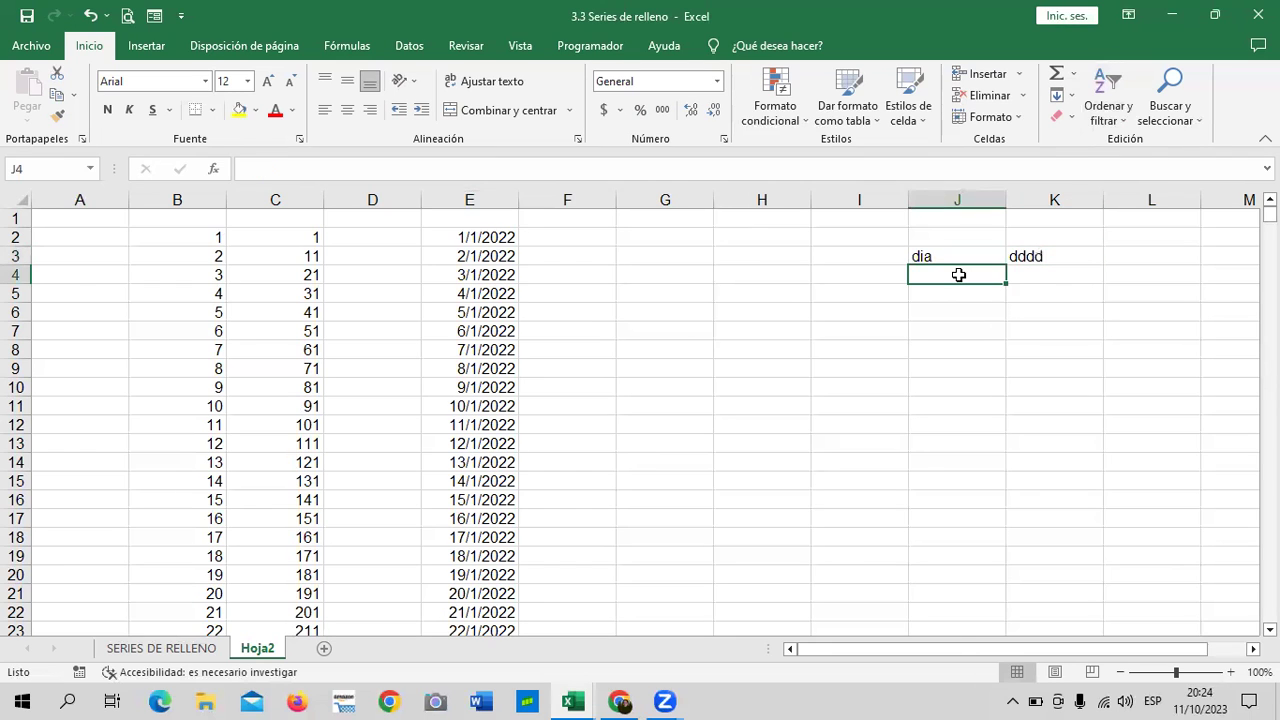
{"action": "type", "text": "mes"}
{"action": "left_click", "coordinate": [1028, 275]}
{"action": "type", "text": "mmmm"}
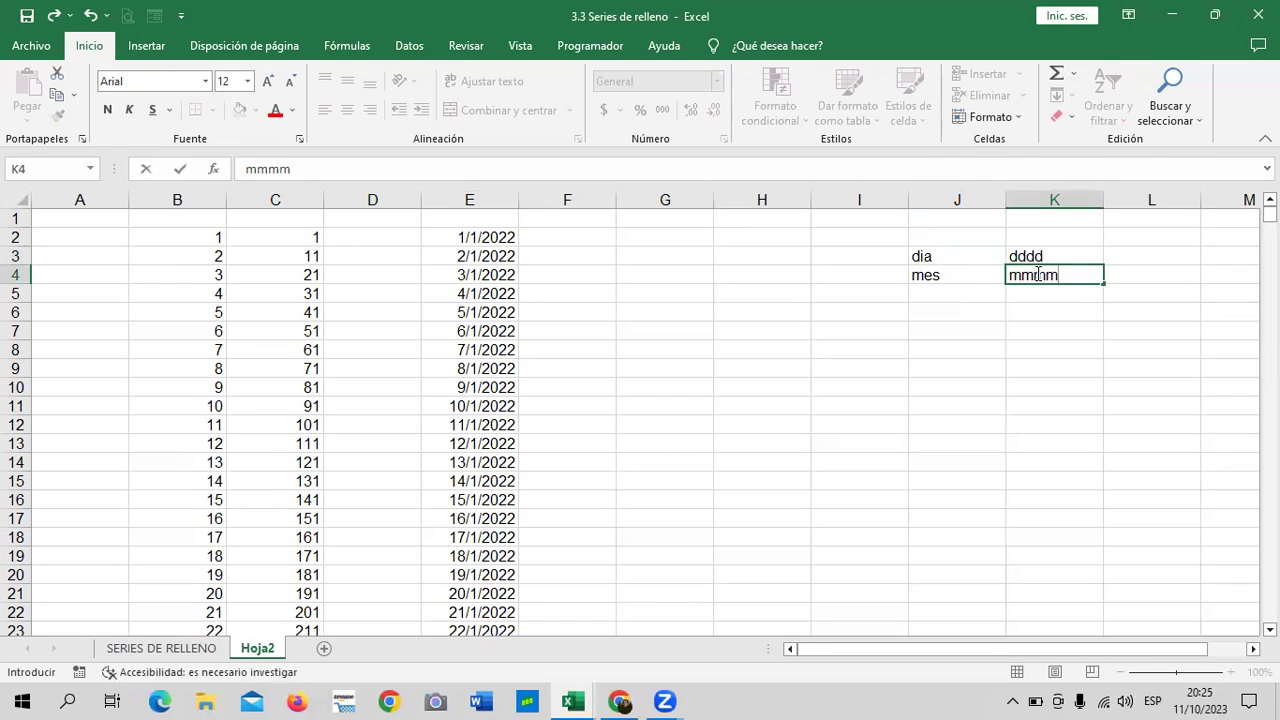
{"action": "key", "text": "BackSpace"}
Add the label año in J5 with its format code yyyy in K5.
{"action": "left_click", "coordinate": [955, 291]}
{"action": "type", "text": "año"}
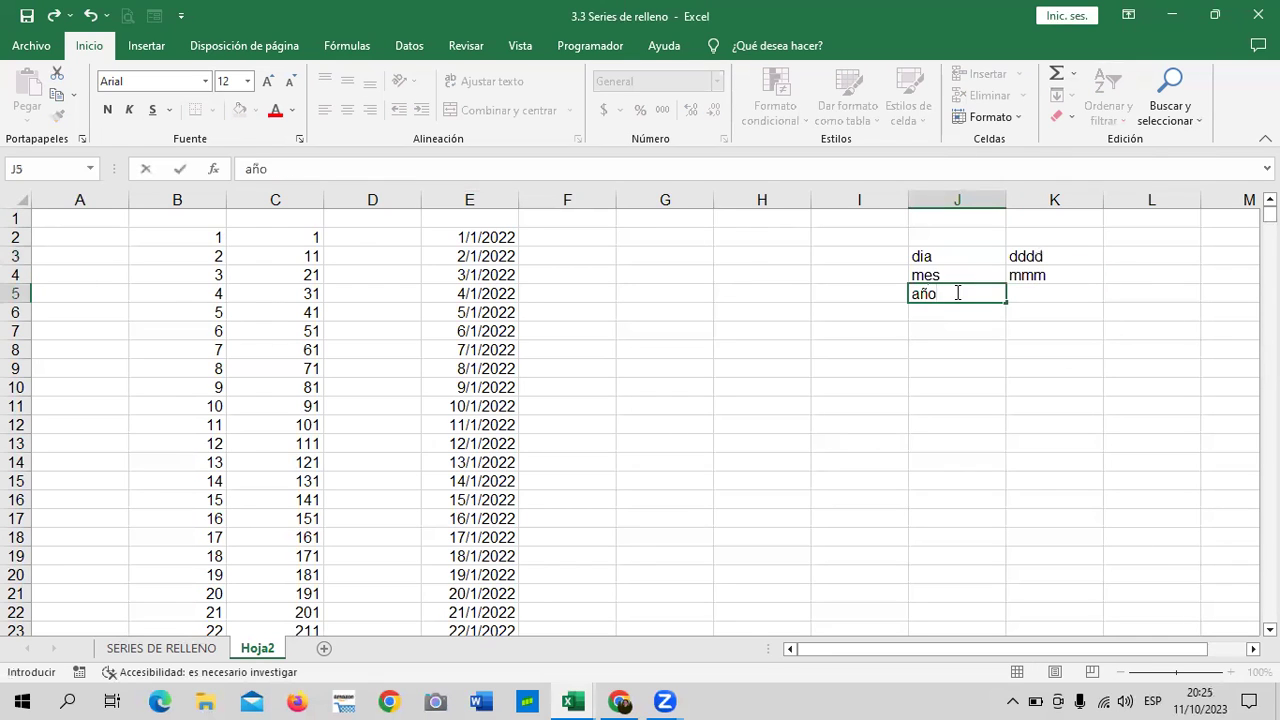
{"action": "left_click", "coordinate": [1042, 292]}
{"action": "type", "text": "yyyy"}
{"action": "key", "text": "Return"}
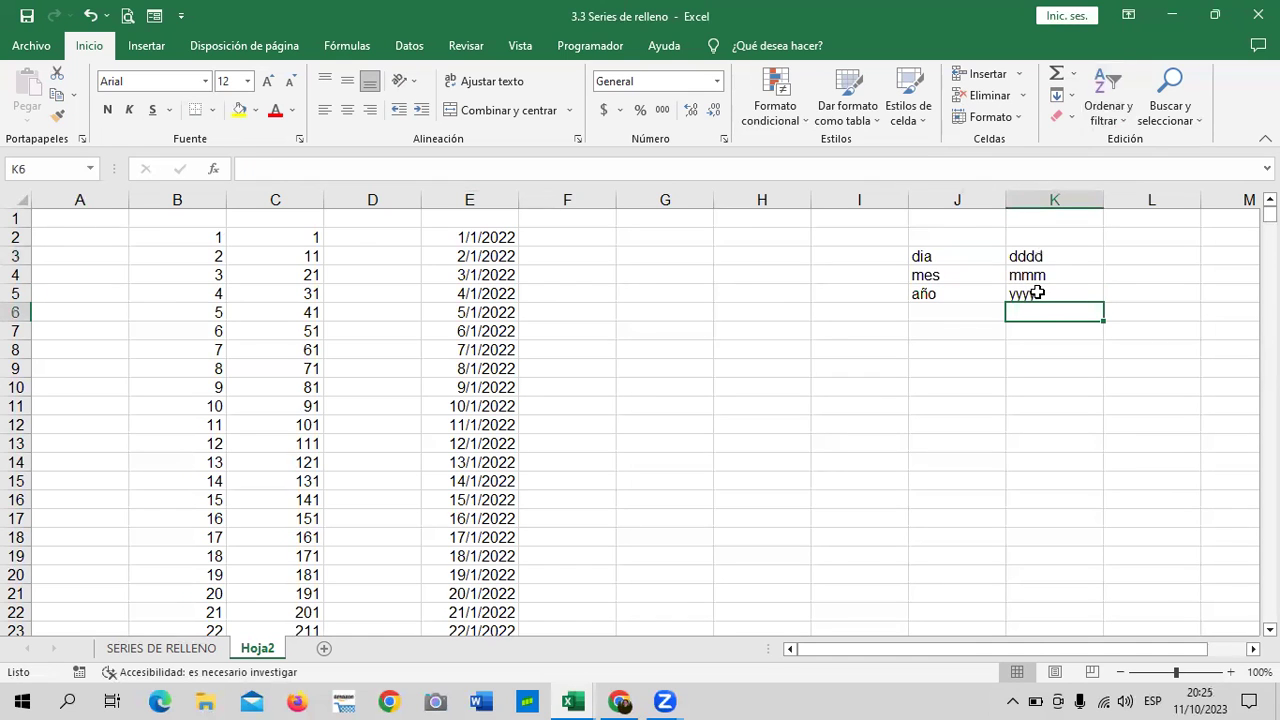
Apply all borders to the format code table in J3:K5.
{"action": "left_click_drag", "start_coordinate": [966, 257], "coordinate": [1033, 293]}
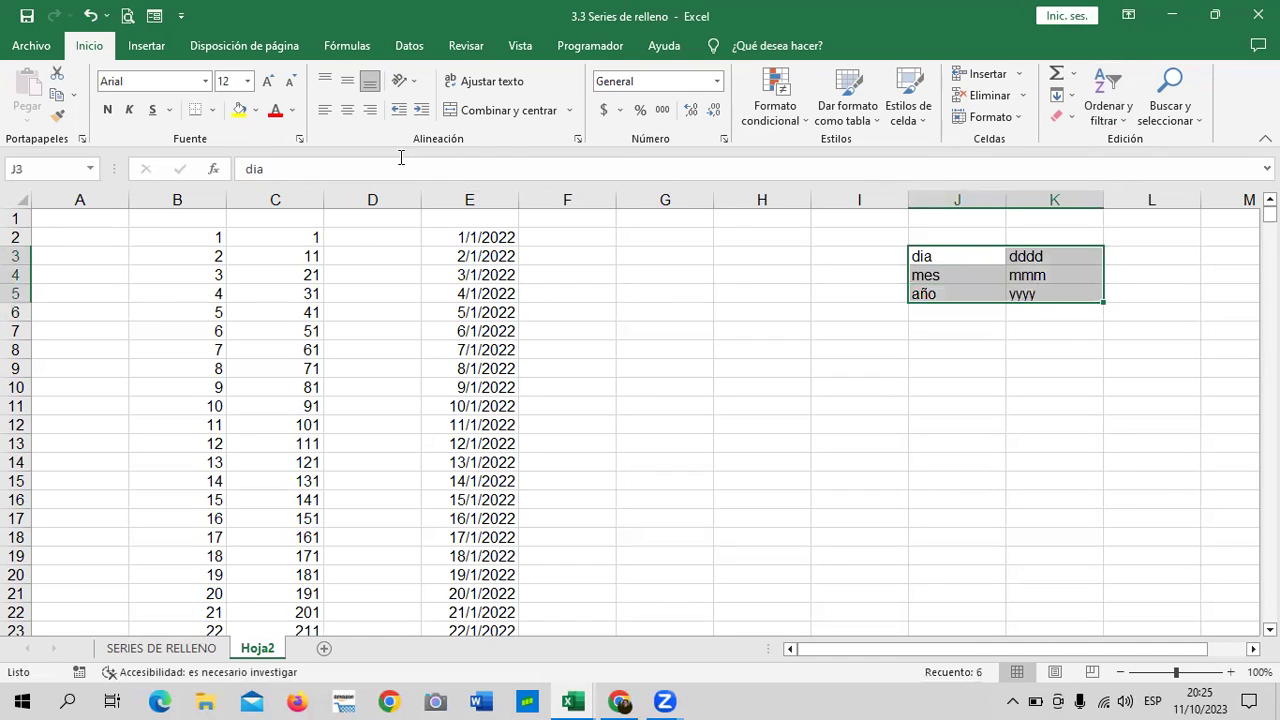
{"action": "left_click", "coordinate": [214, 110]}
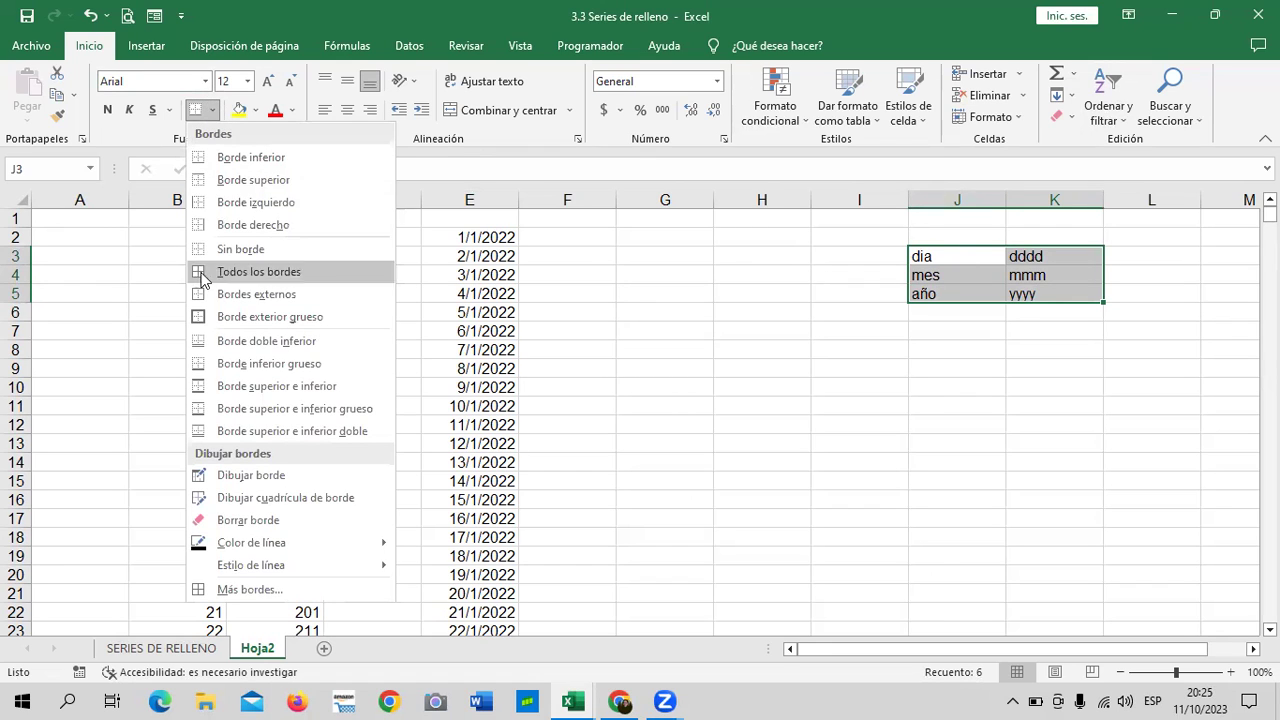
{"action": "left_click", "coordinate": [241, 272]}
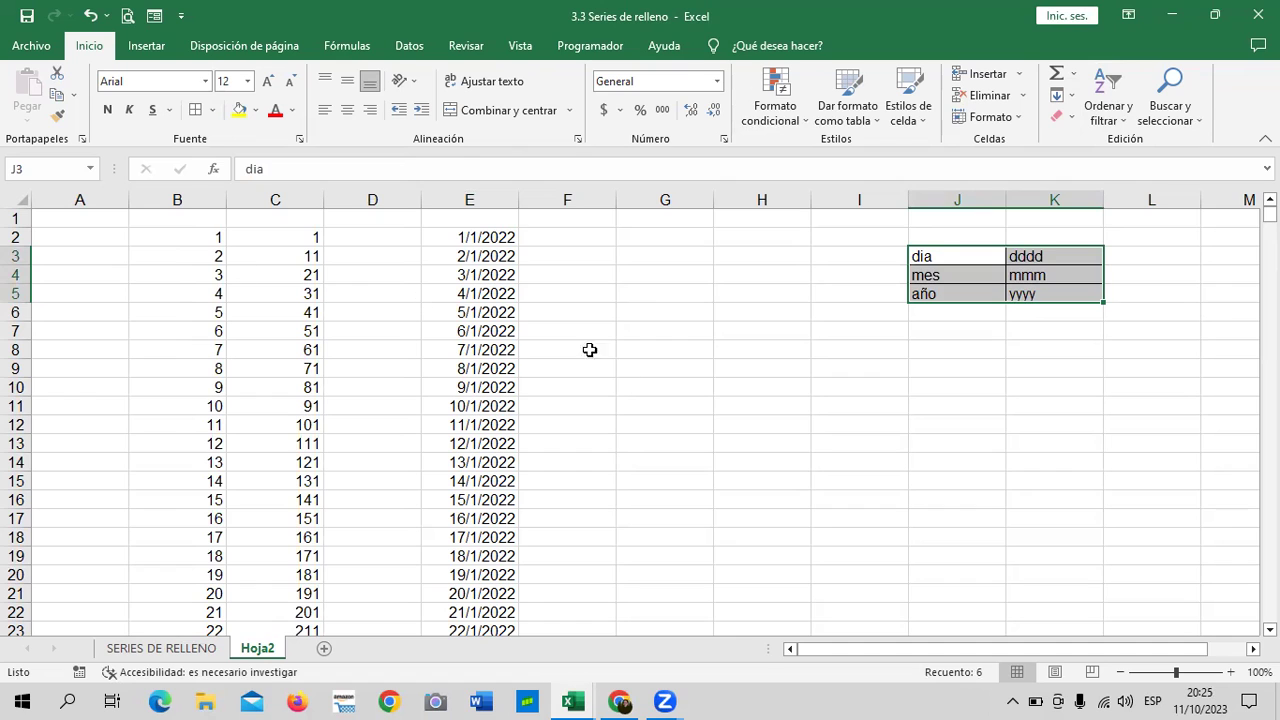
{"action": "left_click", "coordinate": [862, 440]}
Apply the Neutral cell style to the format code table J3:K5 and enlarge its font to 14.
{"action": "left_click_drag", "start_coordinate": [978, 257], "coordinate": [1023, 294]}
{"action": "left_click", "coordinate": [912, 121]}
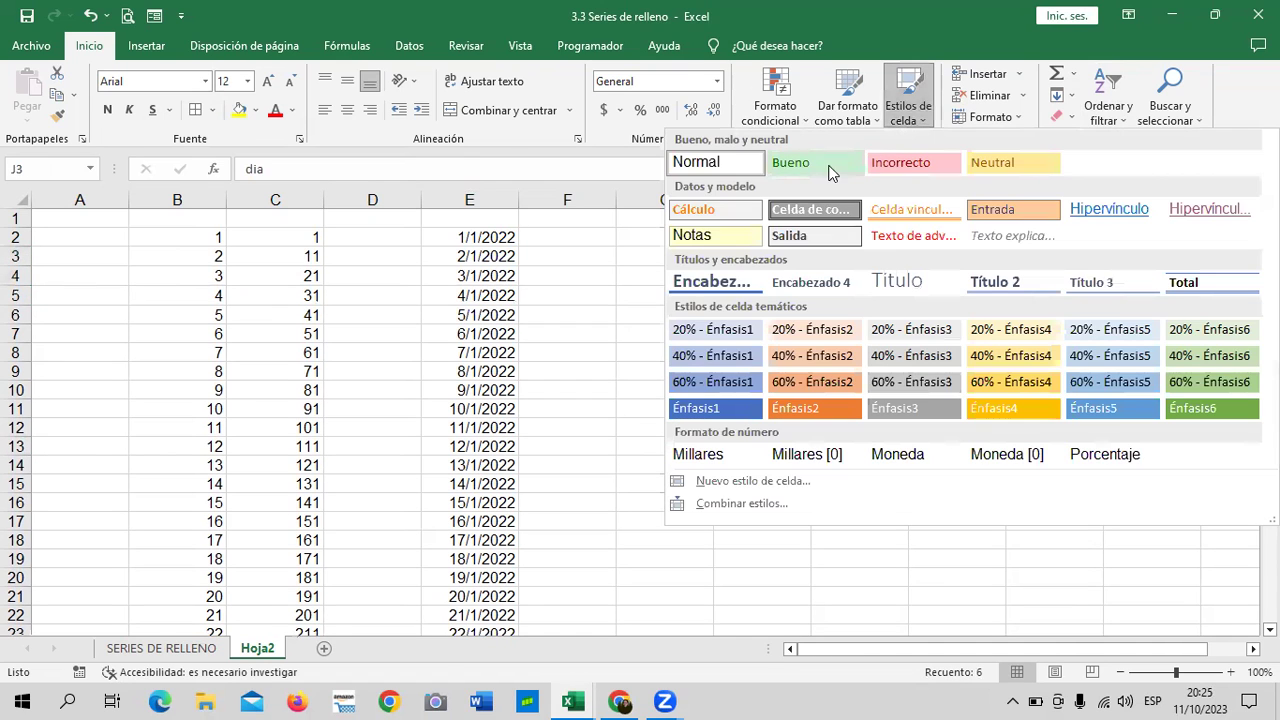
{"action": "left_click", "coordinate": [993, 163]}
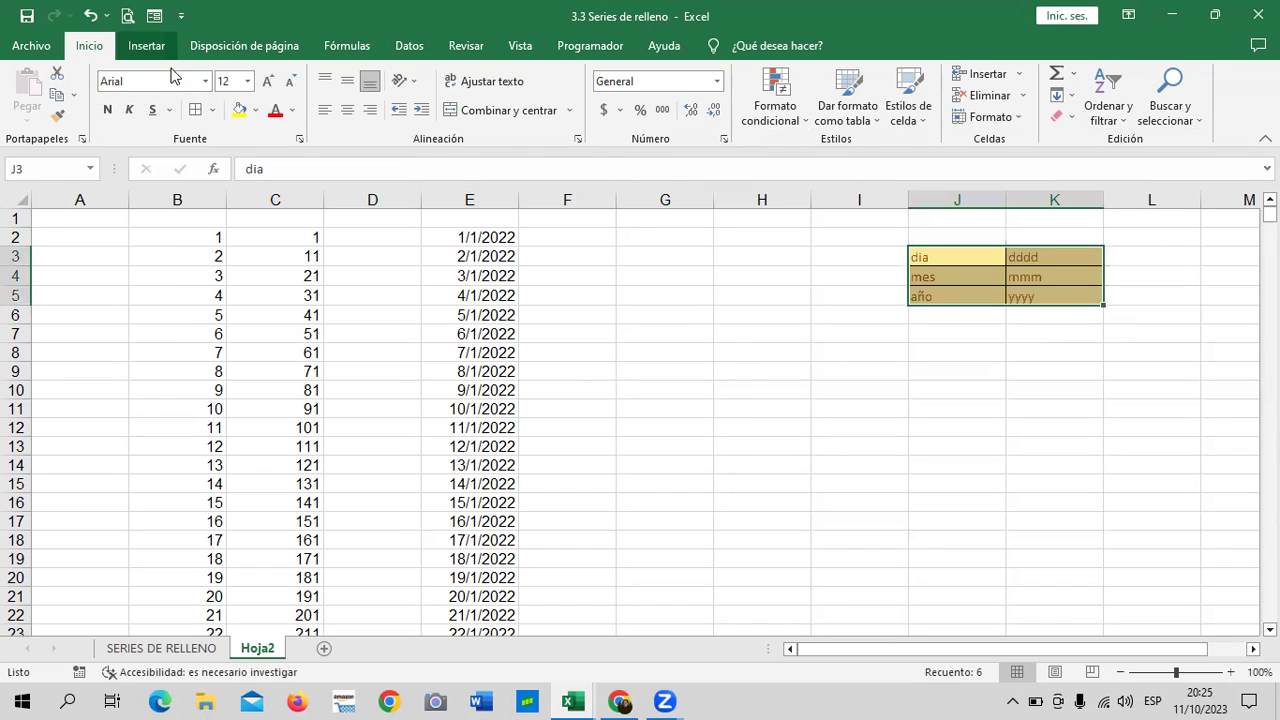
{"action": "left_click", "coordinate": [268, 83]}
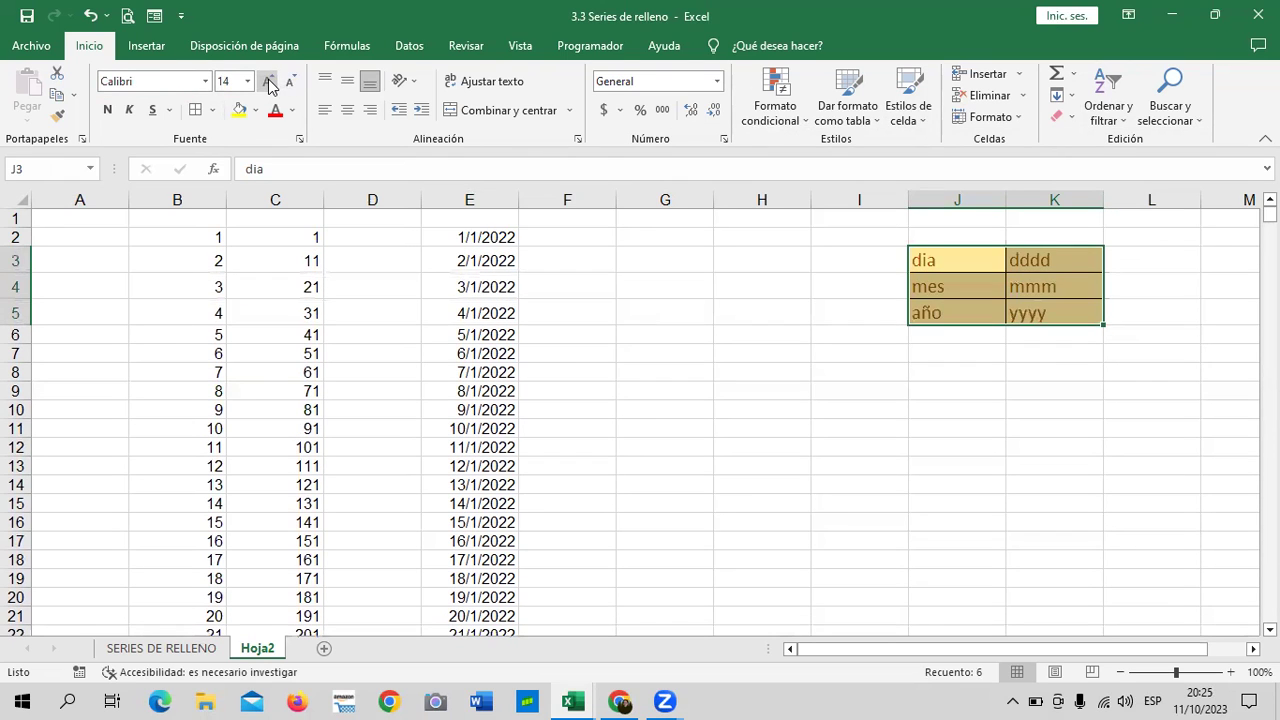
{"action": "left_click", "coordinate": [700, 393]}
{"action": "left_click", "coordinate": [571, 238]}
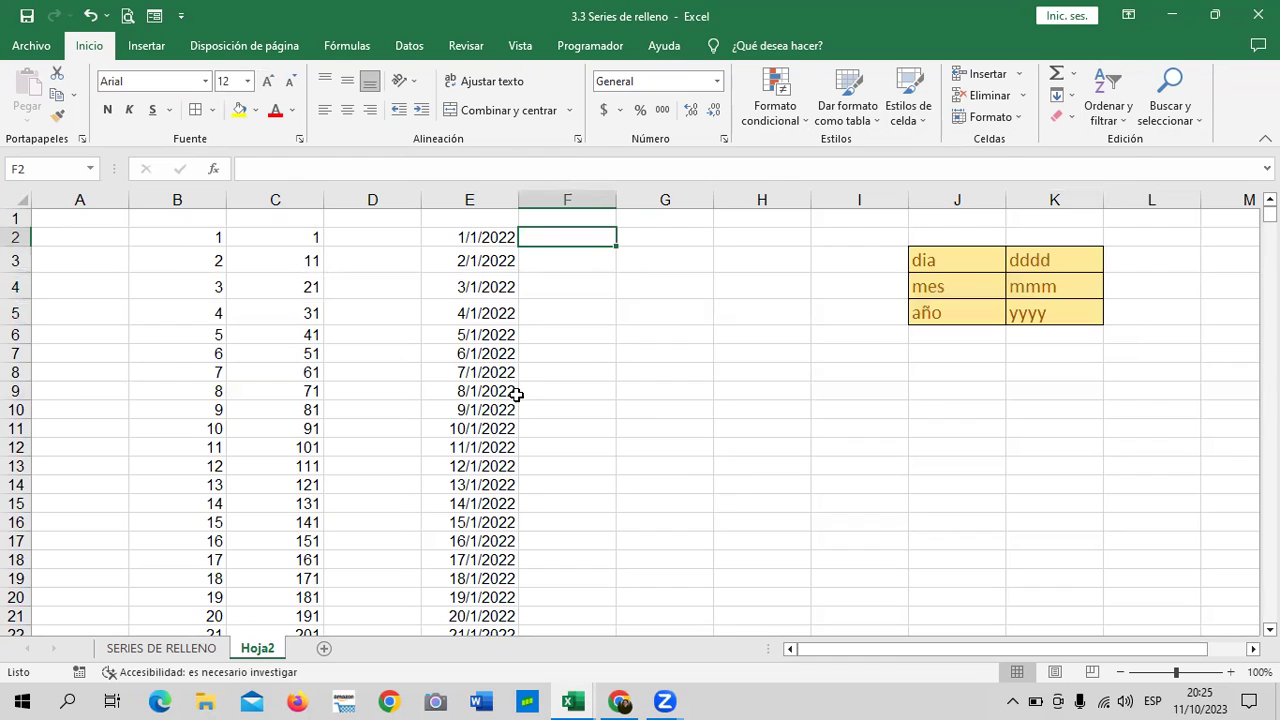
{"action": "scroll", "coordinate": [491, 400], "scroll_direction": "down", "scroll_amount": 5}
{"action": "scroll", "coordinate": [491, 403], "scroll_direction": "up", "scroll_amount": 5}
{"action": "left_click_drag", "start_coordinate": [760, 428], "coordinate": [746, 414]}
{"action": "left_click", "coordinate": [568, 242]}
{"action": "scroll", "coordinate": [478, 340], "scroll_direction": "down", "scroll_amount": 3}
{"action": "scroll", "coordinate": [474, 364], "scroll_direction": "up", "scroll_amount": 3}
{"action": "left_click", "coordinate": [766, 317]}
Enter the formula =TEXTO(E2;"dddd") in F2 to get the weekday name of the date in E2.
{"action": "left_click", "coordinate": [579, 246]}
{"action": "type", "text": "="}
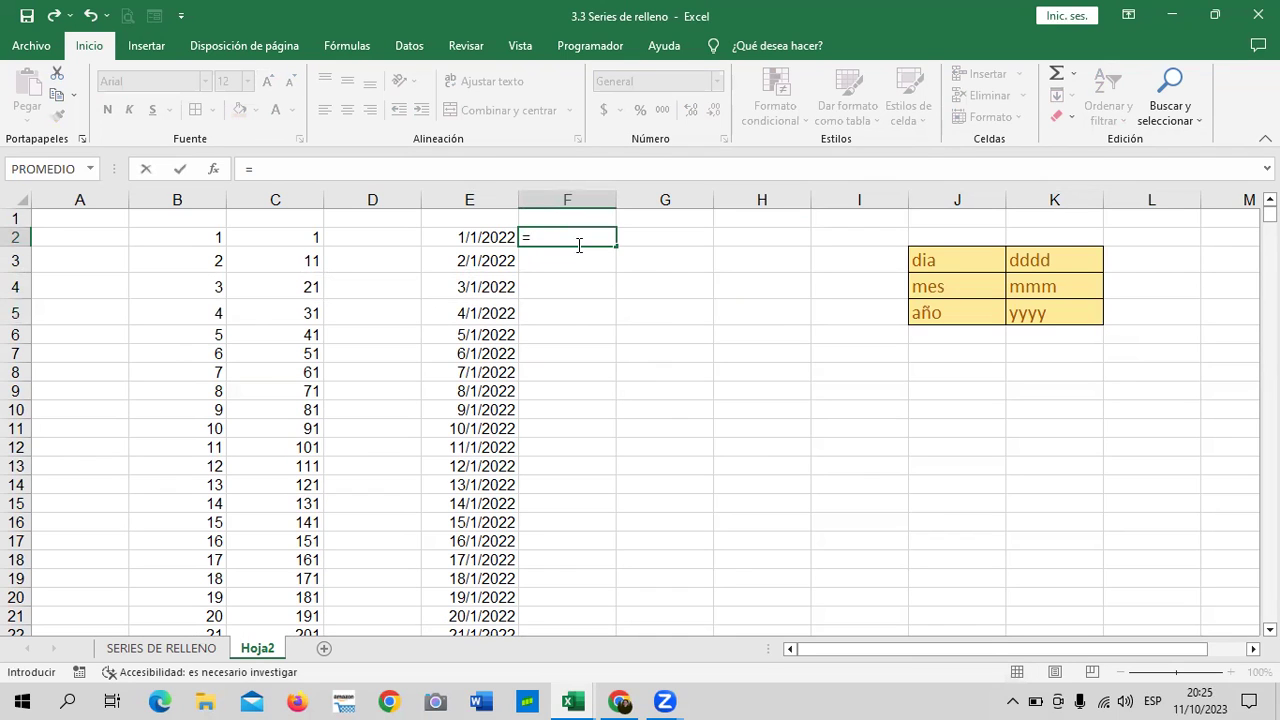
{"action": "type", "text": "tex"}
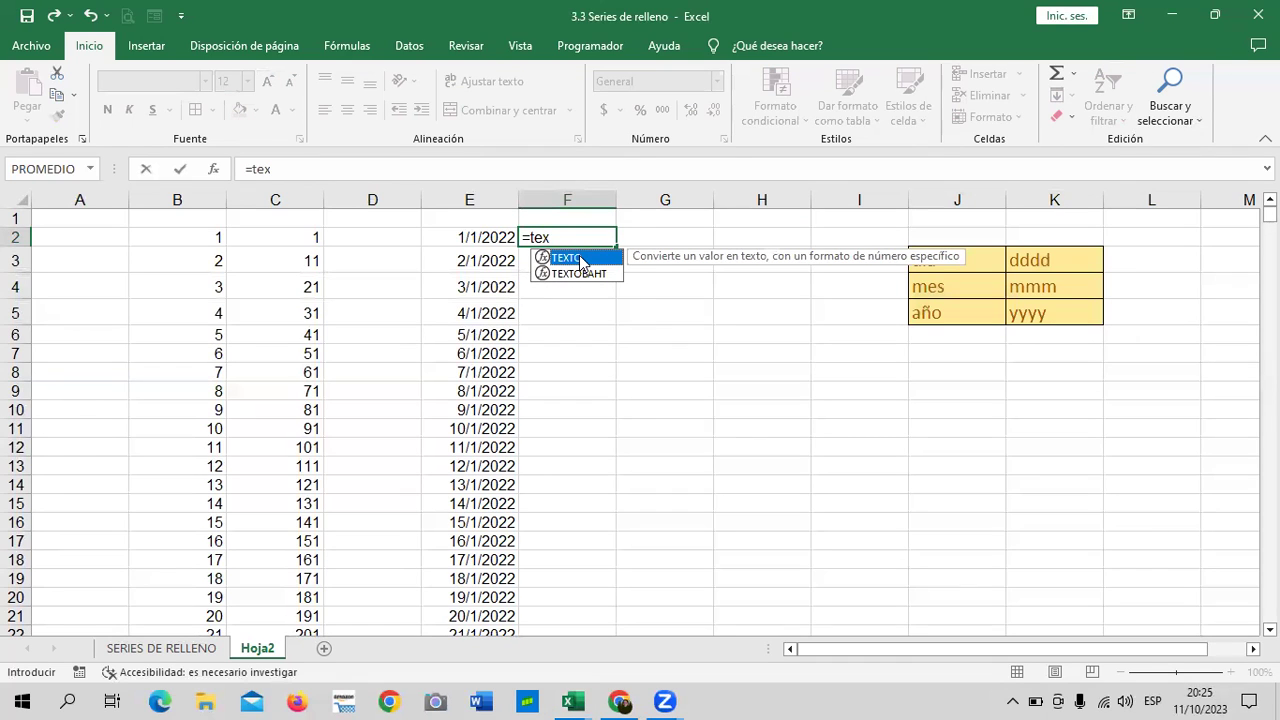
{"action": "double_click", "coordinate": [579, 257]}
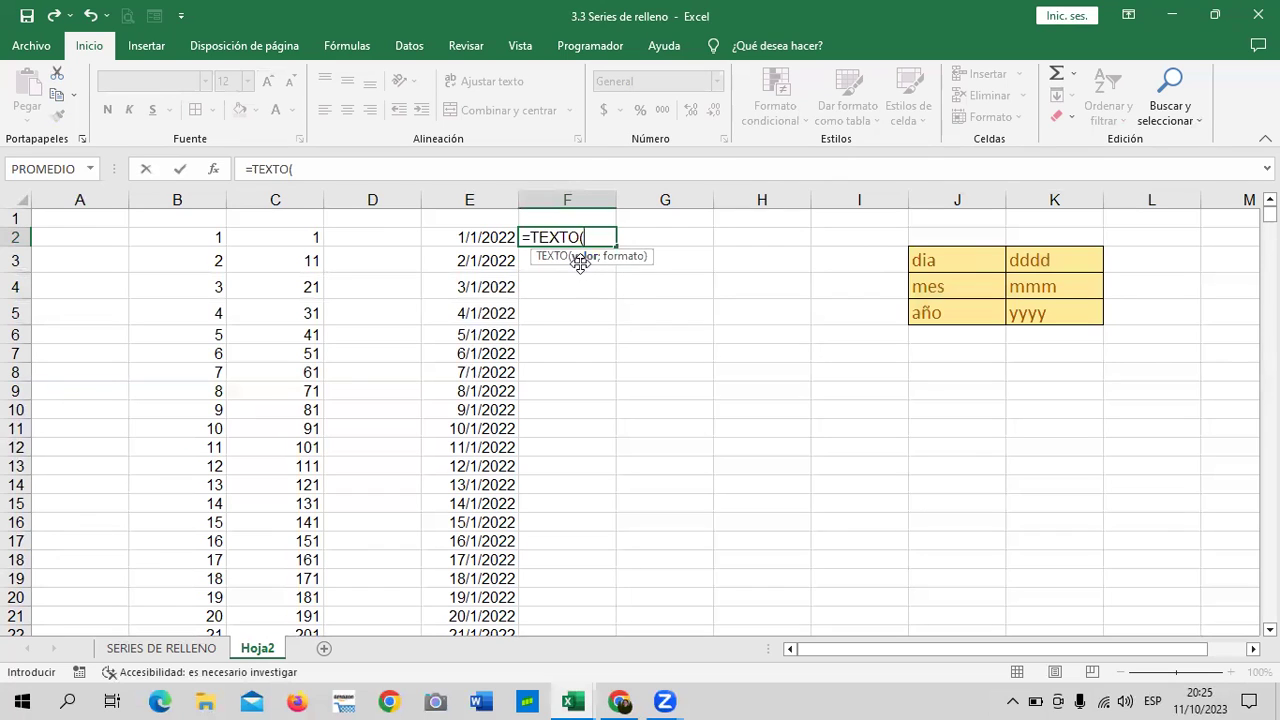
{"action": "left_click", "coordinate": [467, 237]}
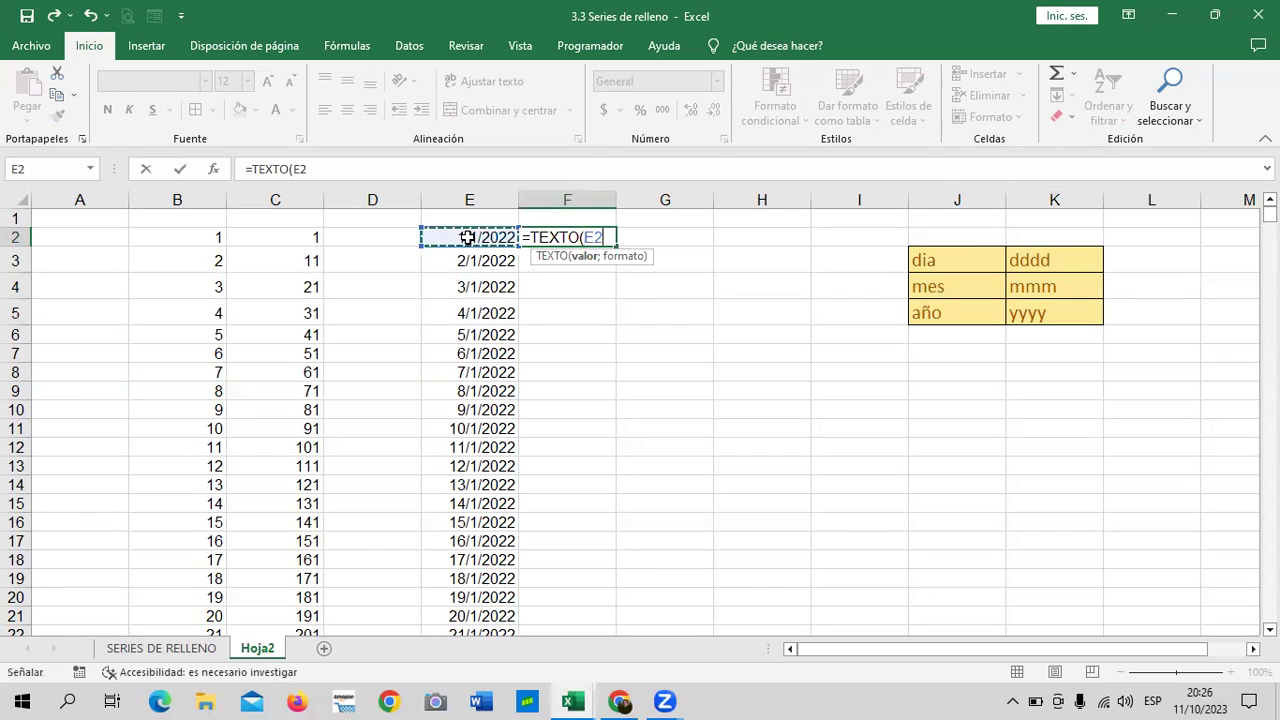
{"action": "type", "text": ";\"dddd"}
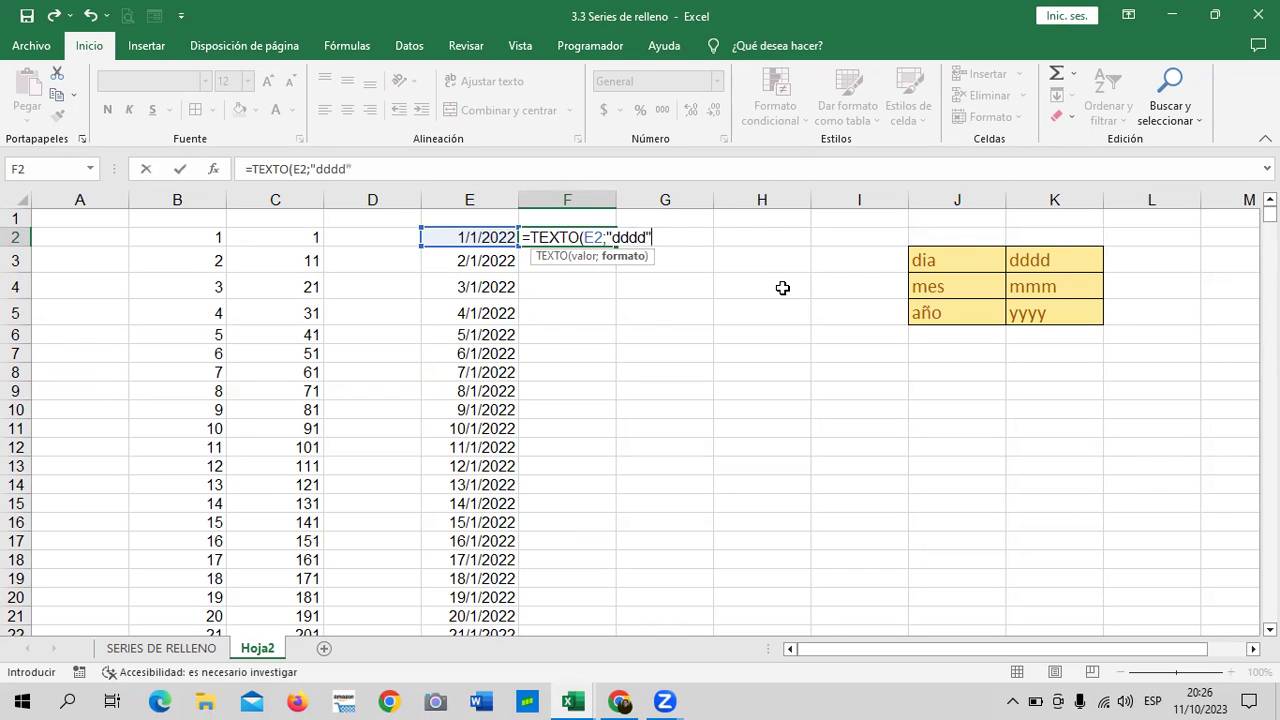
{"action": "key", "text": "Return"}
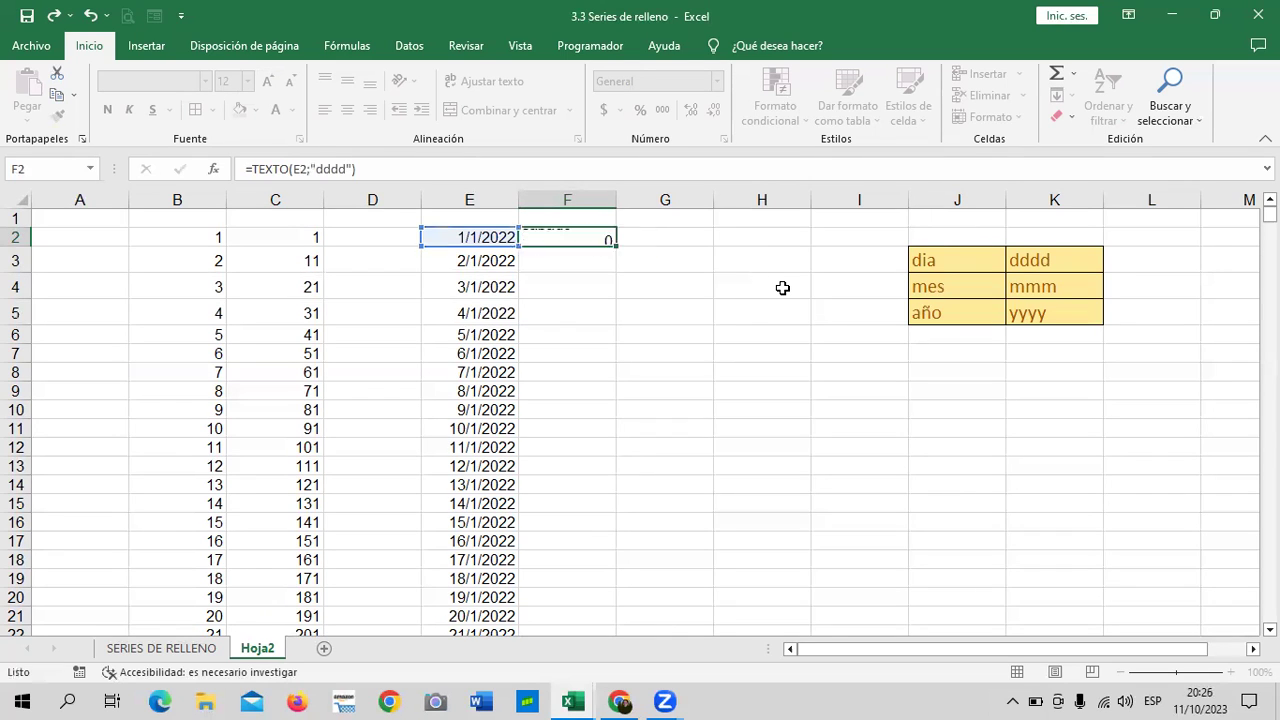
Fill the weekday formula from F2 down column F alongside all the dates in column E.
{"action": "left_click", "coordinate": [586, 237]}
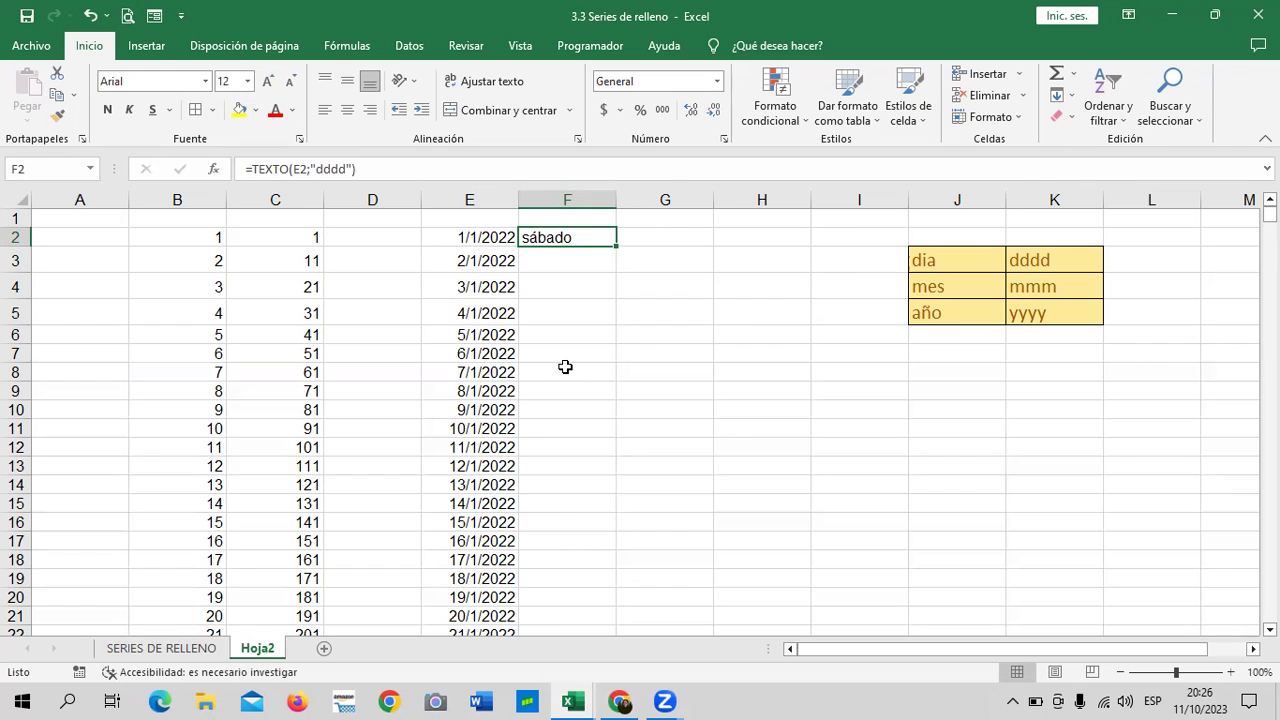
{"action": "scroll", "coordinate": [563, 359], "scroll_direction": "down", "scroll_amount": 7}
{"action": "scroll", "coordinate": [563, 360], "scroll_direction": "up", "scroll_amount": 8}
{"action": "double_click", "coordinate": [617, 245]}
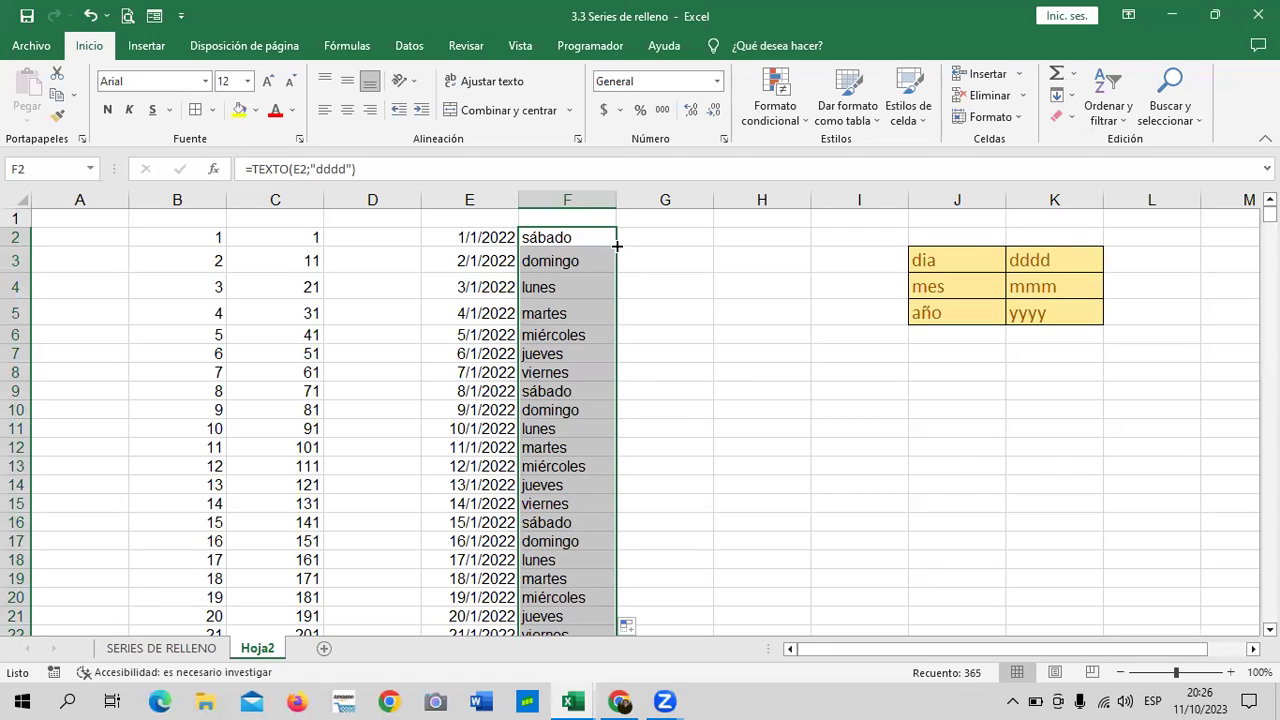
{"action": "left_click", "coordinate": [700, 280]}
Review the weekday names in column F against the dates down to the end of the series.
{"action": "scroll", "coordinate": [586, 409], "scroll_direction": "down", "scroll_amount": 19}
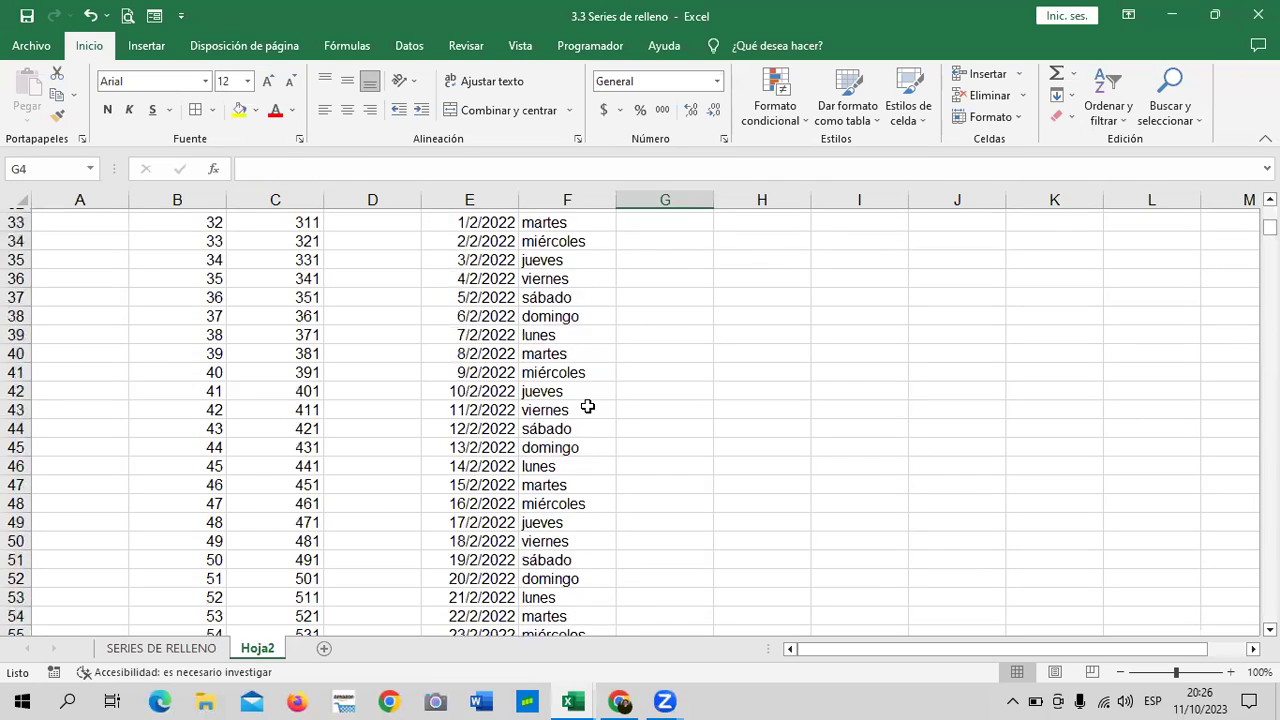
{"action": "scroll", "coordinate": [583, 401], "scroll_direction": "down", "scroll_amount": 20}
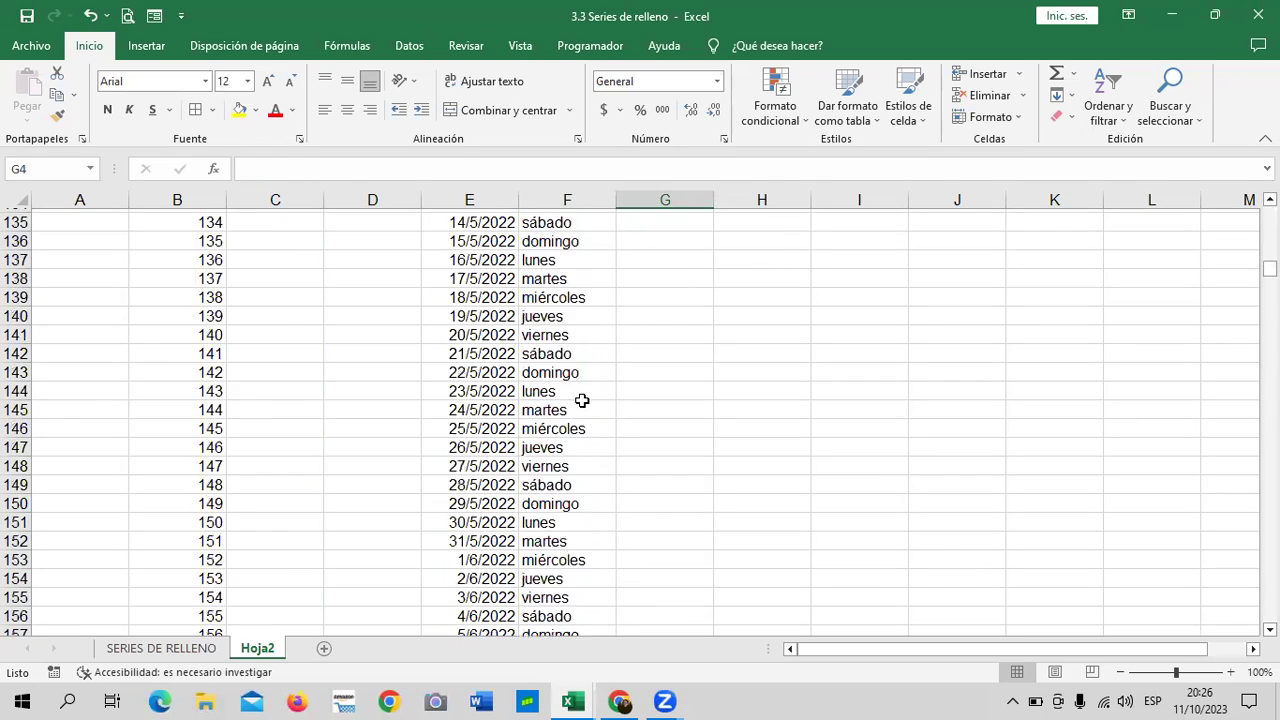
{"action": "scroll", "coordinate": [577, 398], "scroll_direction": "down", "scroll_amount": 20}
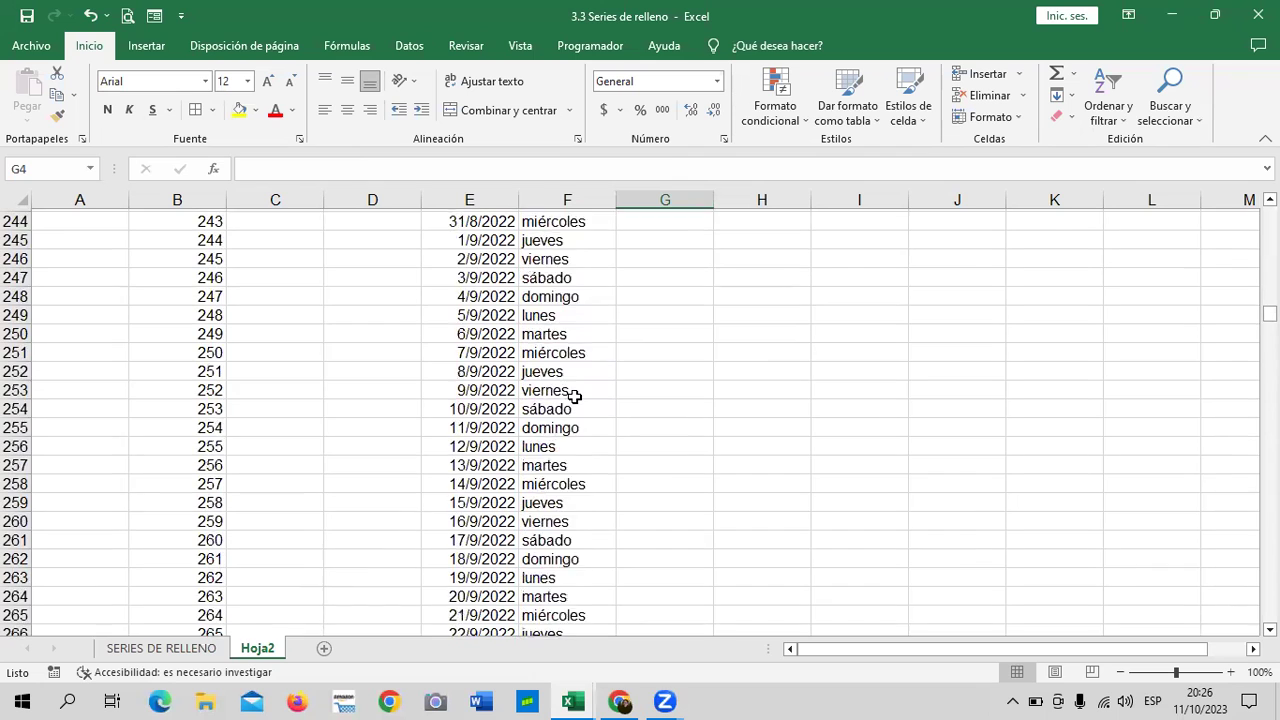
{"action": "scroll", "coordinate": [575, 399], "scroll_direction": "down", "scroll_amount": 20}
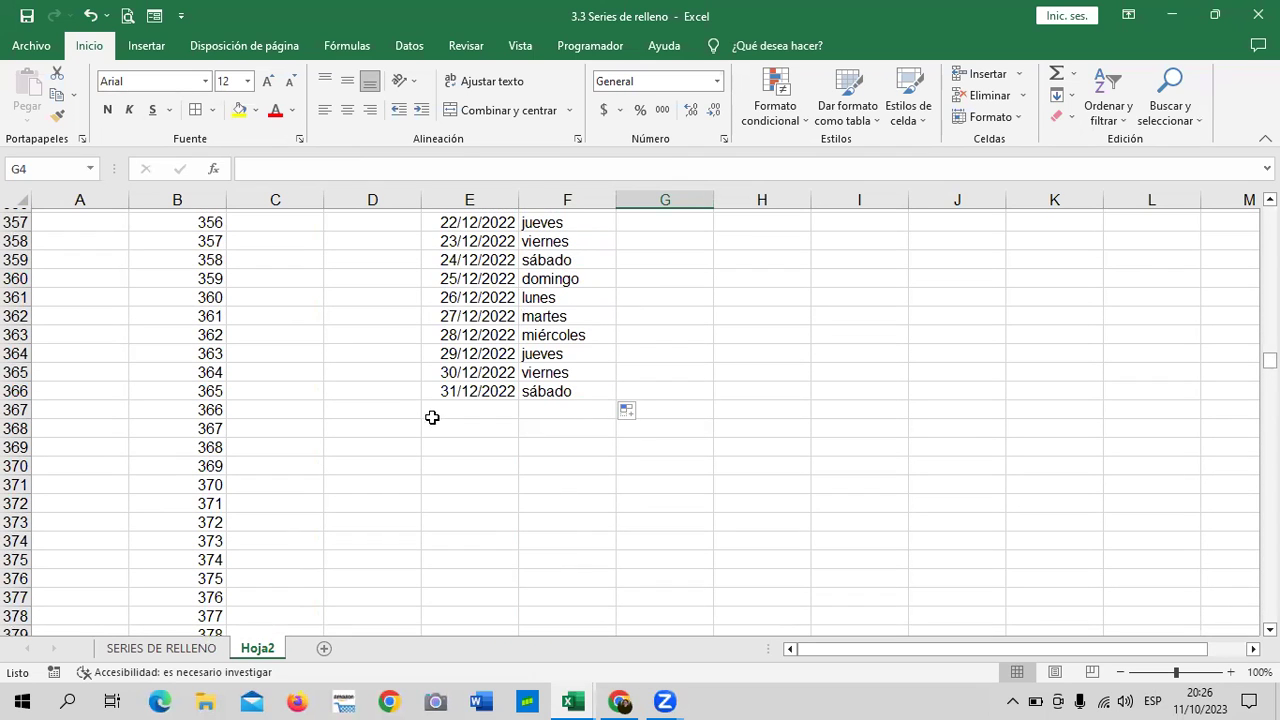
Enter the formula =TEXTO(E2;"mmmm") in G2 to get the month name of the date in E2.
{"action": "left_click", "coordinate": [438, 391]}
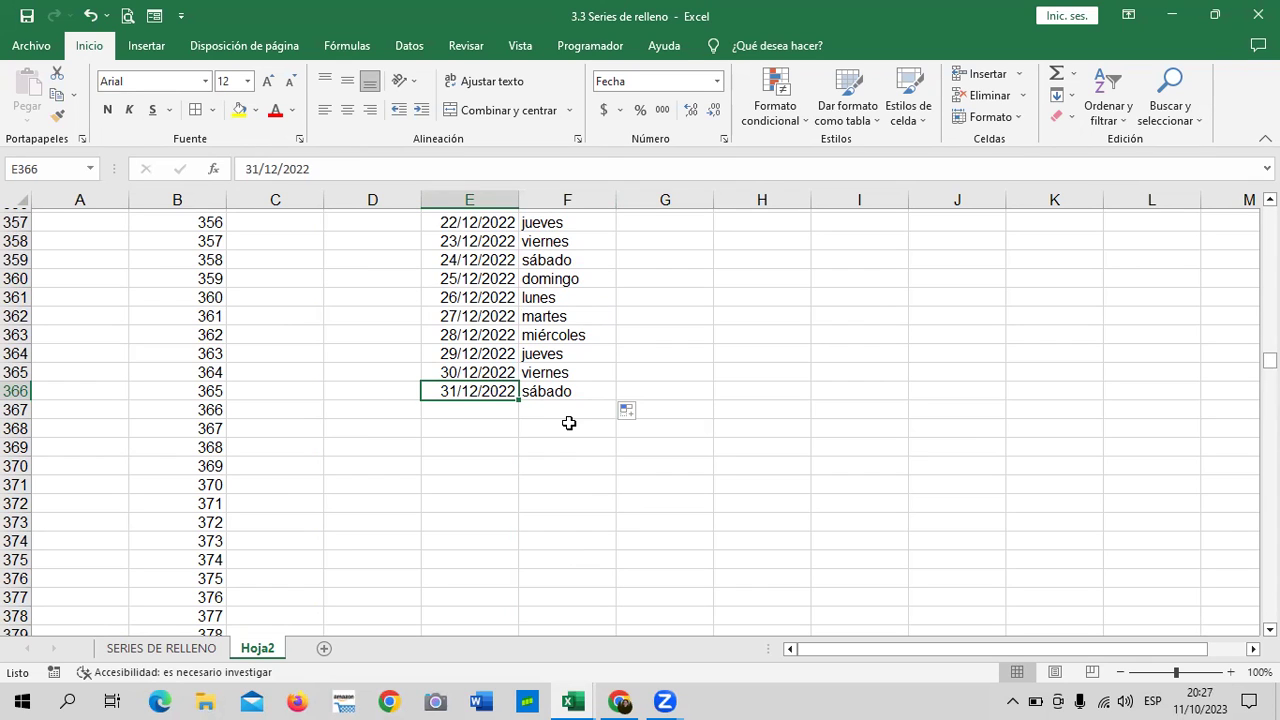
{"action": "scroll", "coordinate": [568, 423], "scroll_direction": "up", "scroll_amount": 20}
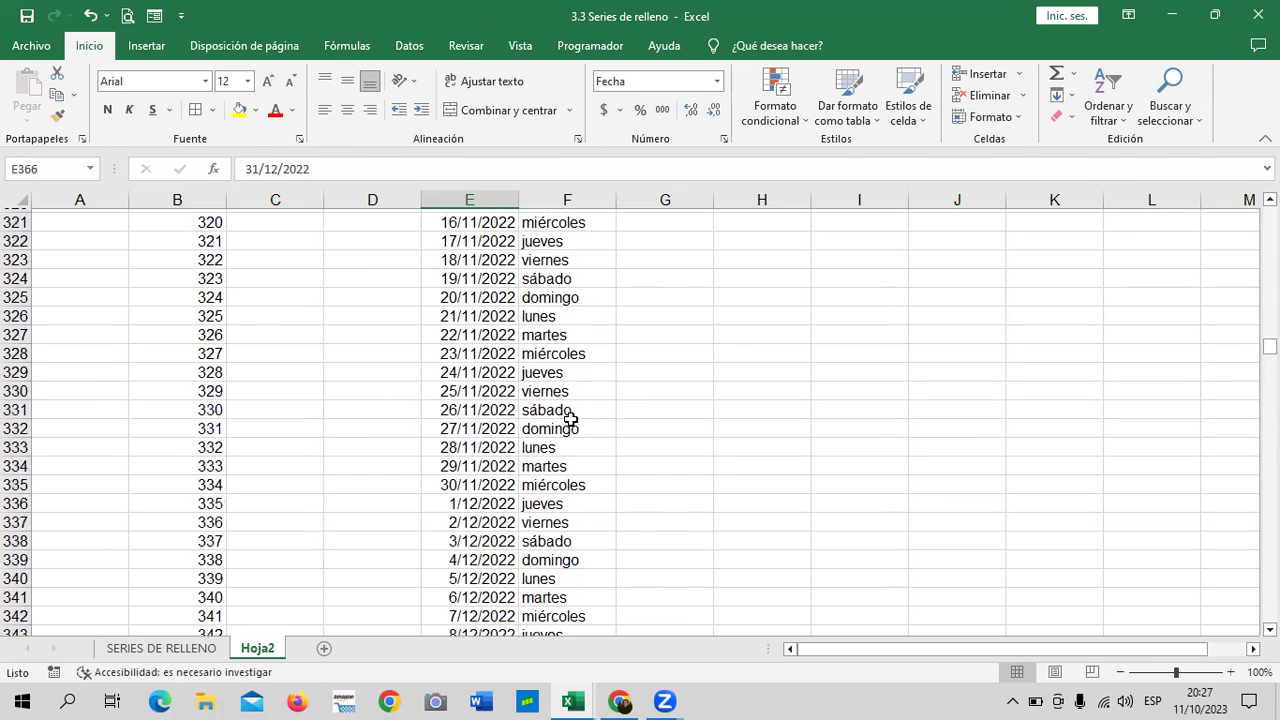
{"action": "scroll", "coordinate": [567, 421], "scroll_direction": "up", "scroll_amount": 20}
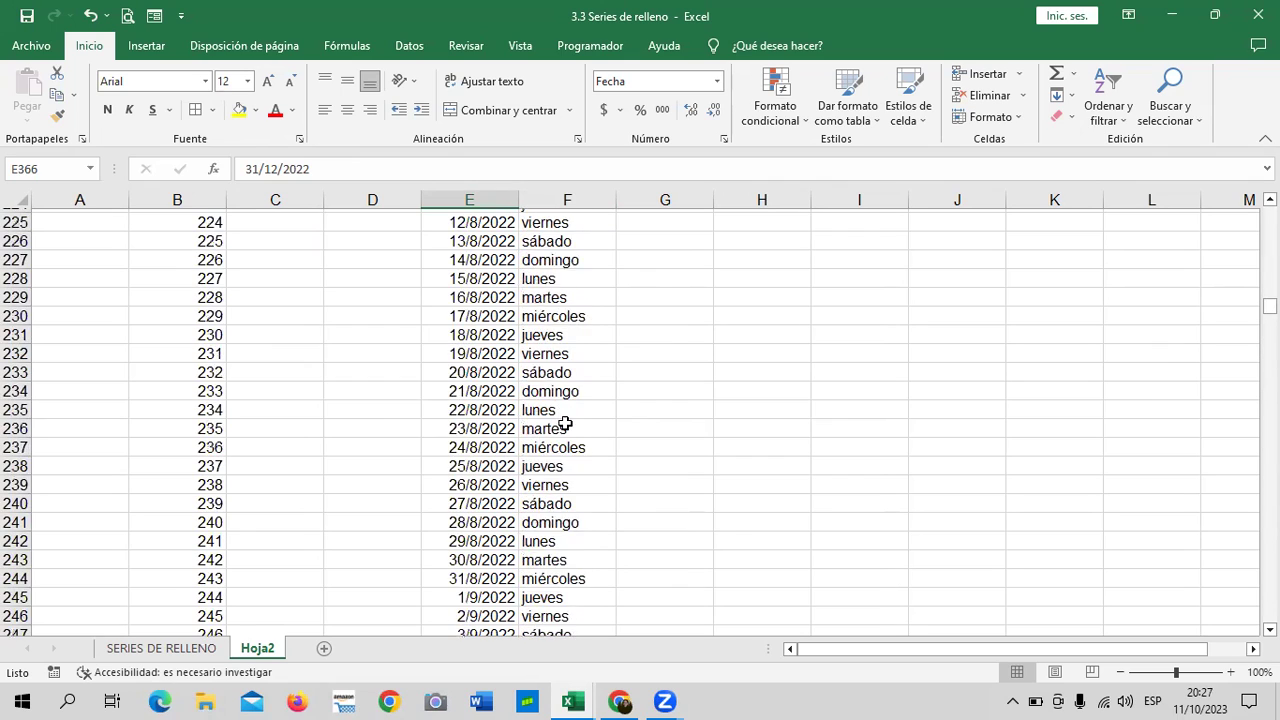
{"action": "scroll", "coordinate": [564, 423], "scroll_direction": "up", "scroll_amount": 20}
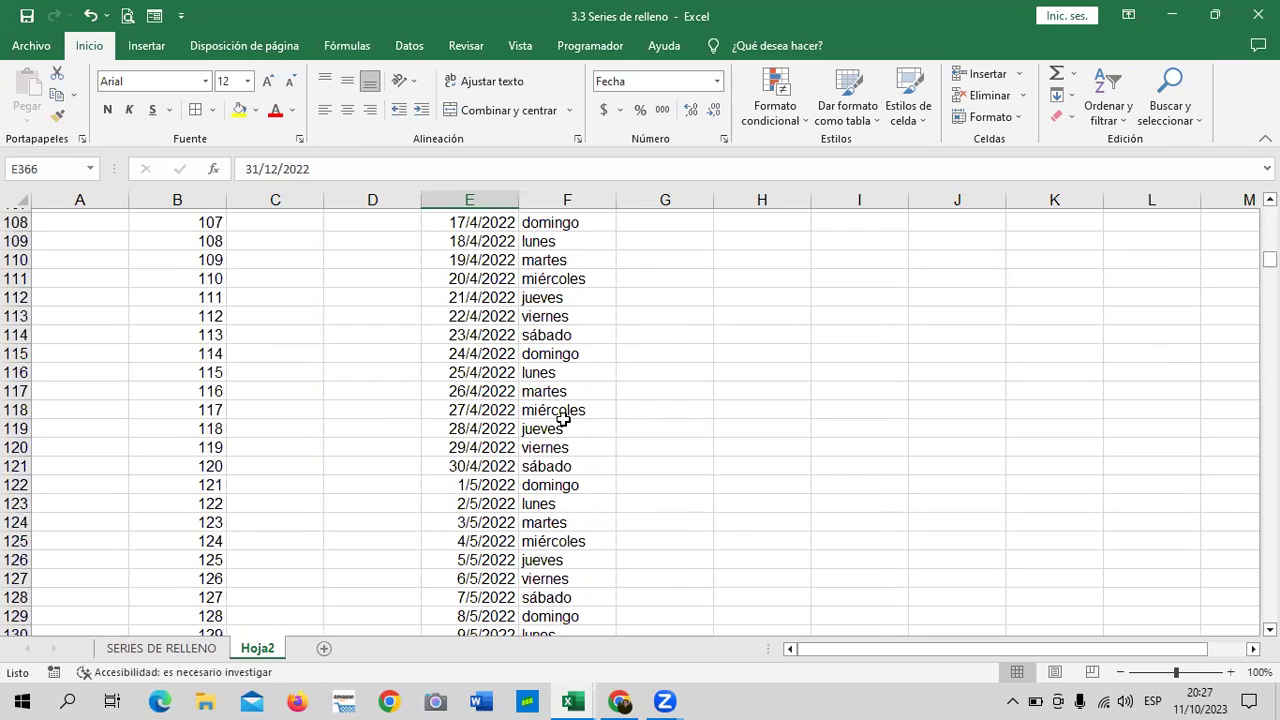
{"action": "scroll", "coordinate": [564, 420], "scroll_direction": "up", "scroll_amount": 17}
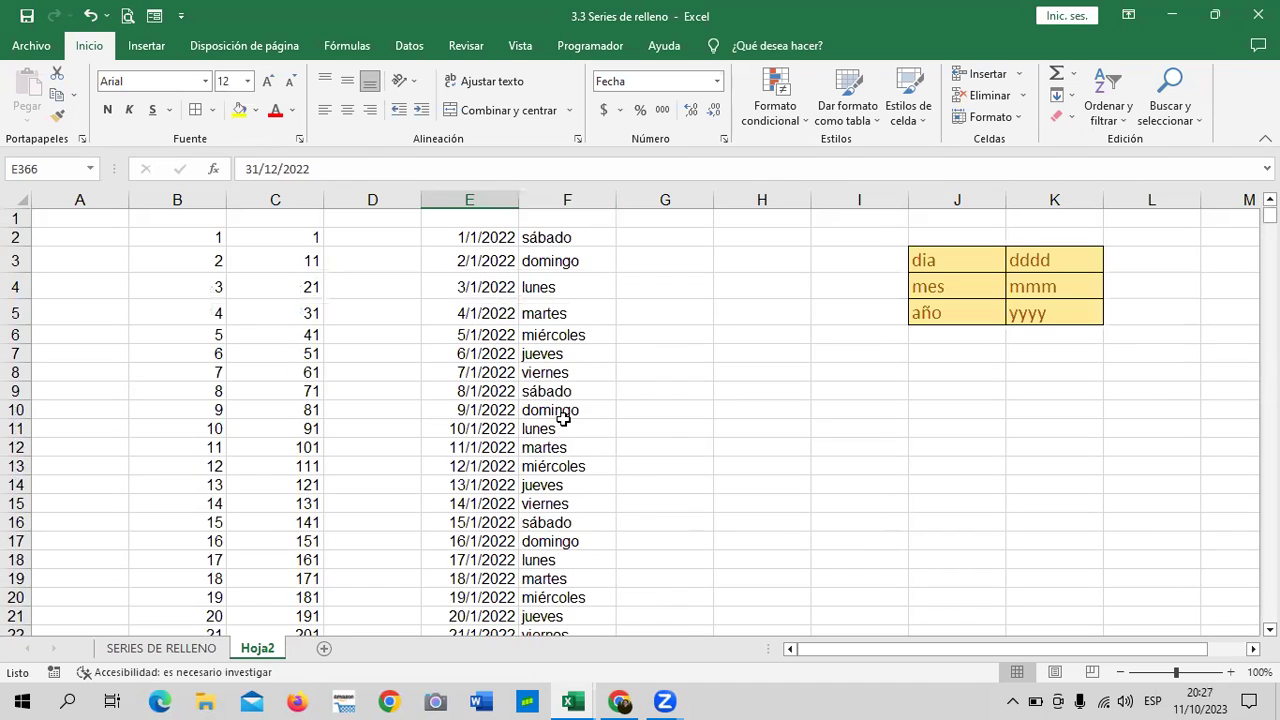
{"action": "left_click", "coordinate": [642, 245]}
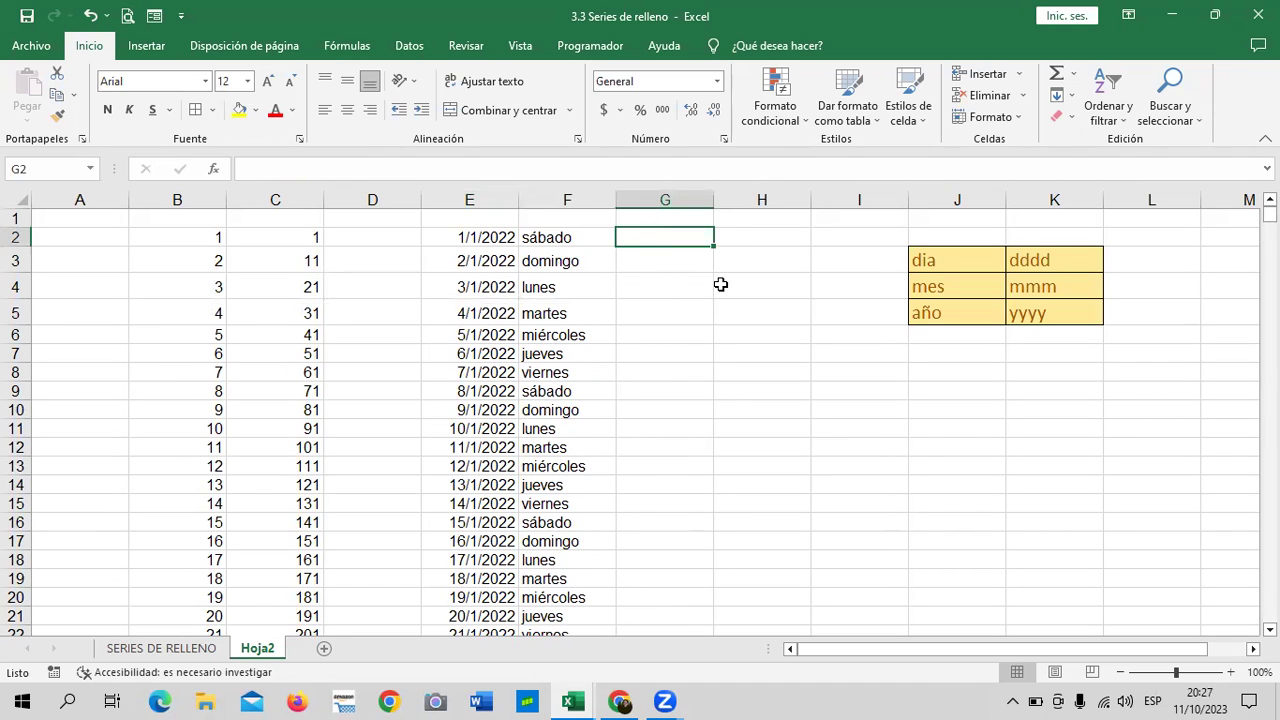
{"action": "type", "text": "="}
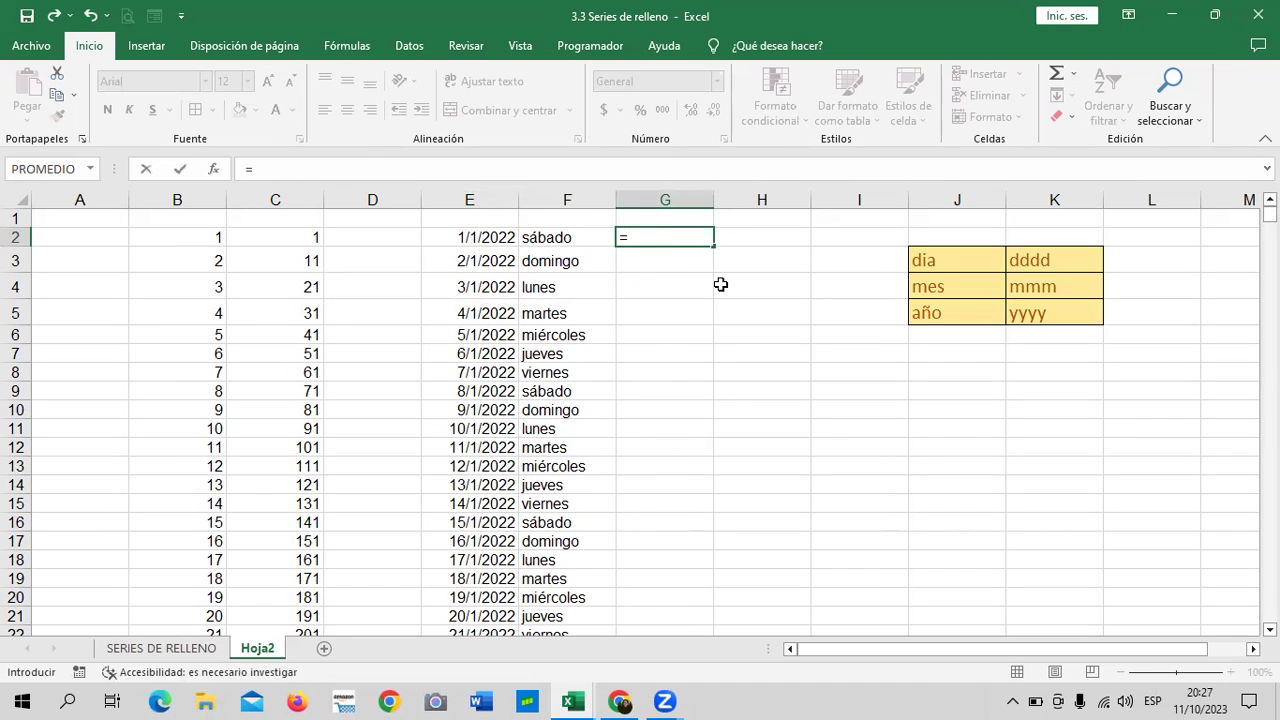
{"action": "type", "text": "tex"}
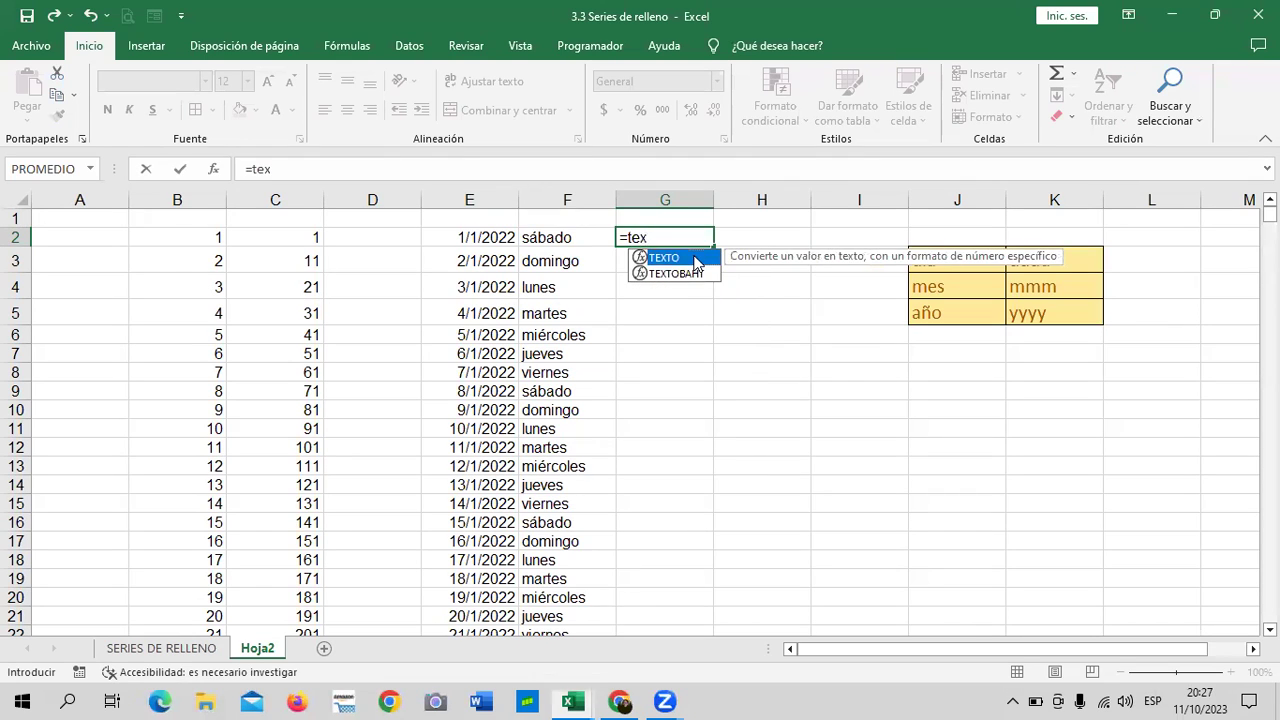
{"action": "double_click", "coordinate": [697, 262]}
{"action": "left_click", "coordinate": [488, 237]}
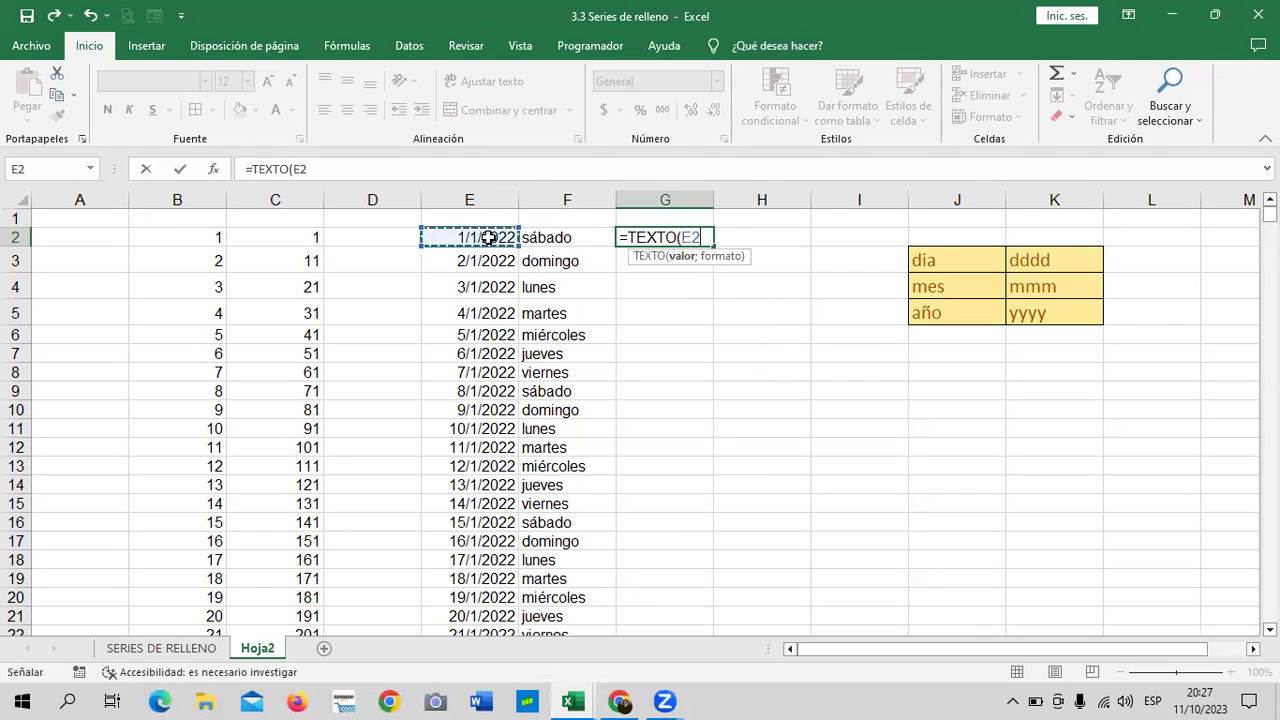
{"action": "type", "text": ";"}
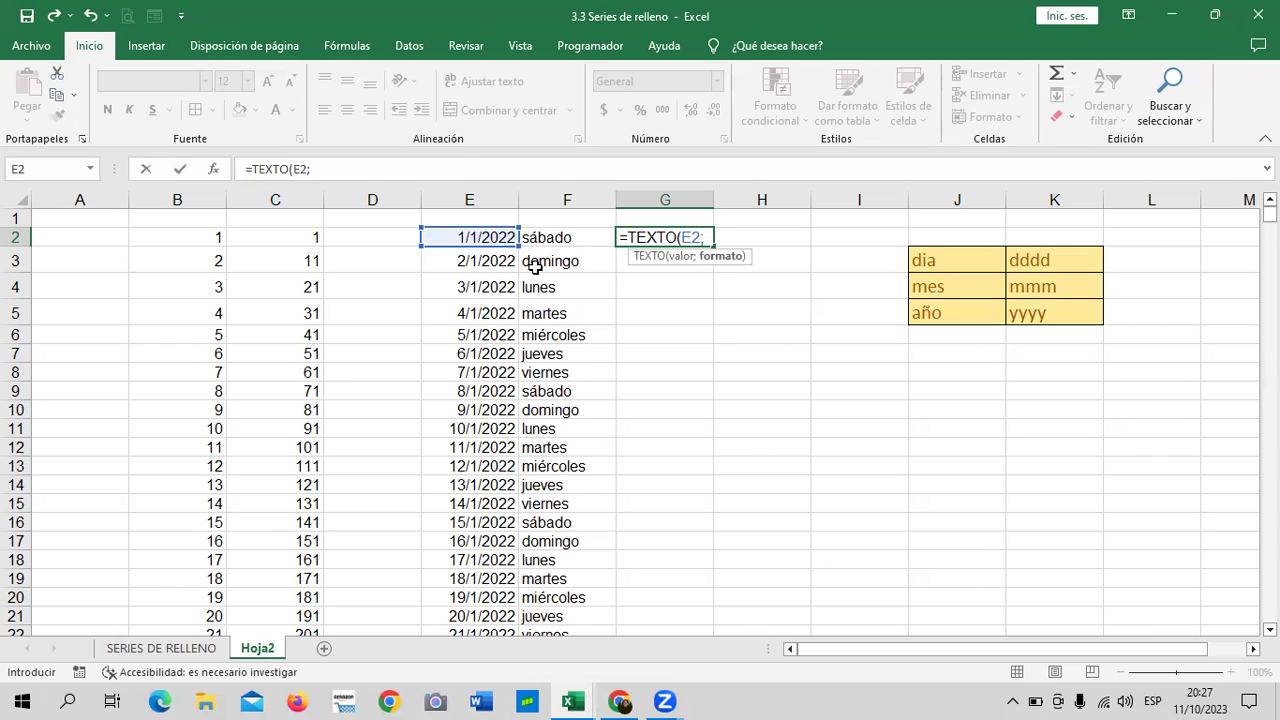
{"action": "type", "text": "\"mmmm"}
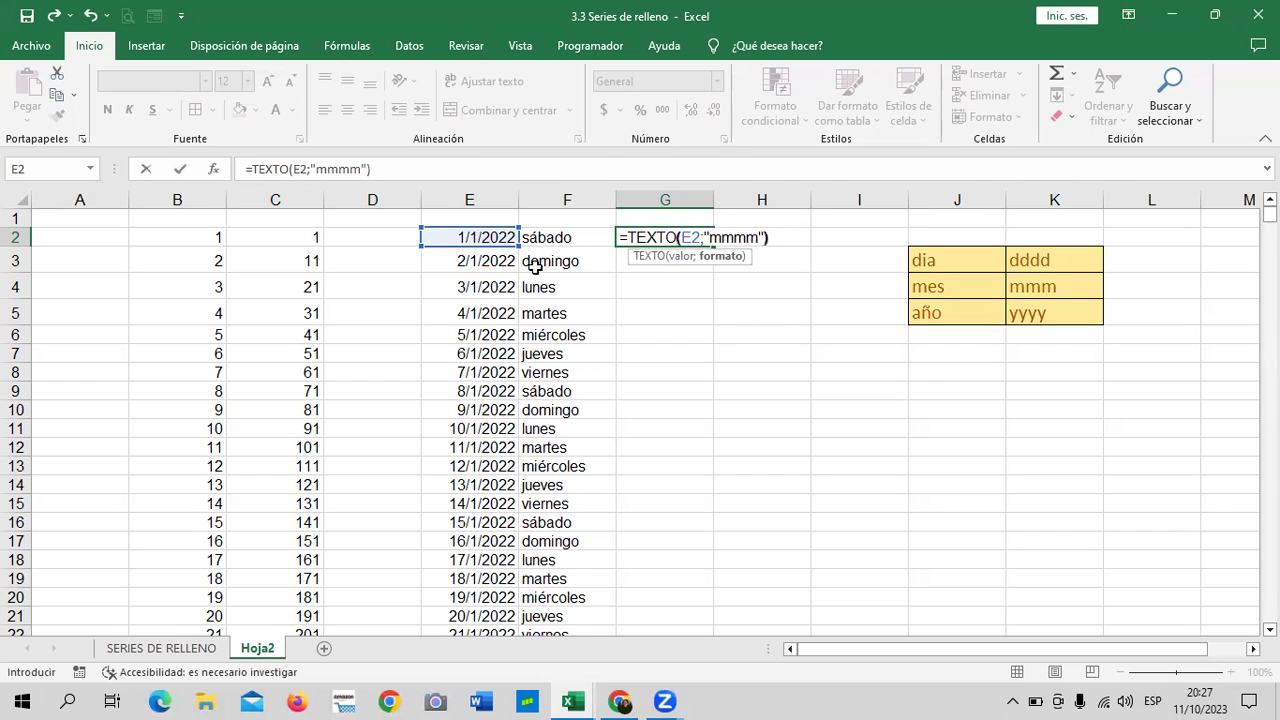
{"action": "key", "text": "Return"}
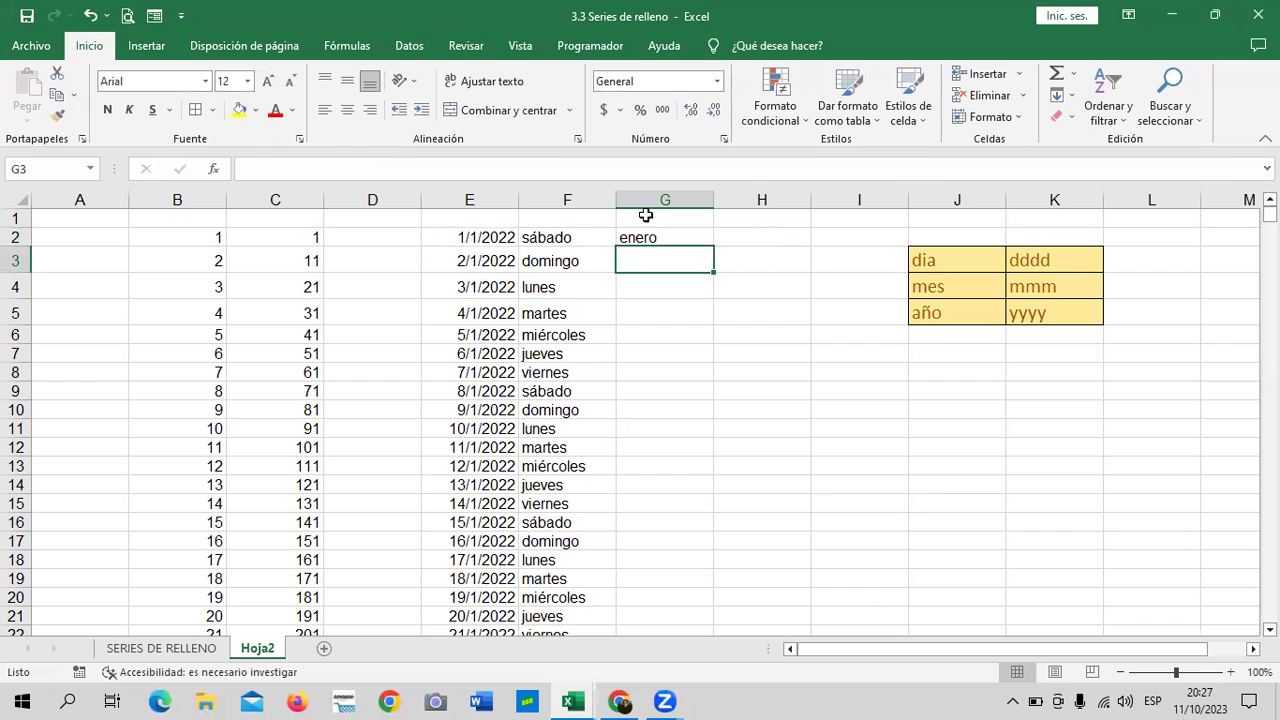
Fill the month name formula from G2 down column G alongside all the dates in column E.
{"action": "left_click", "coordinate": [671, 240]}
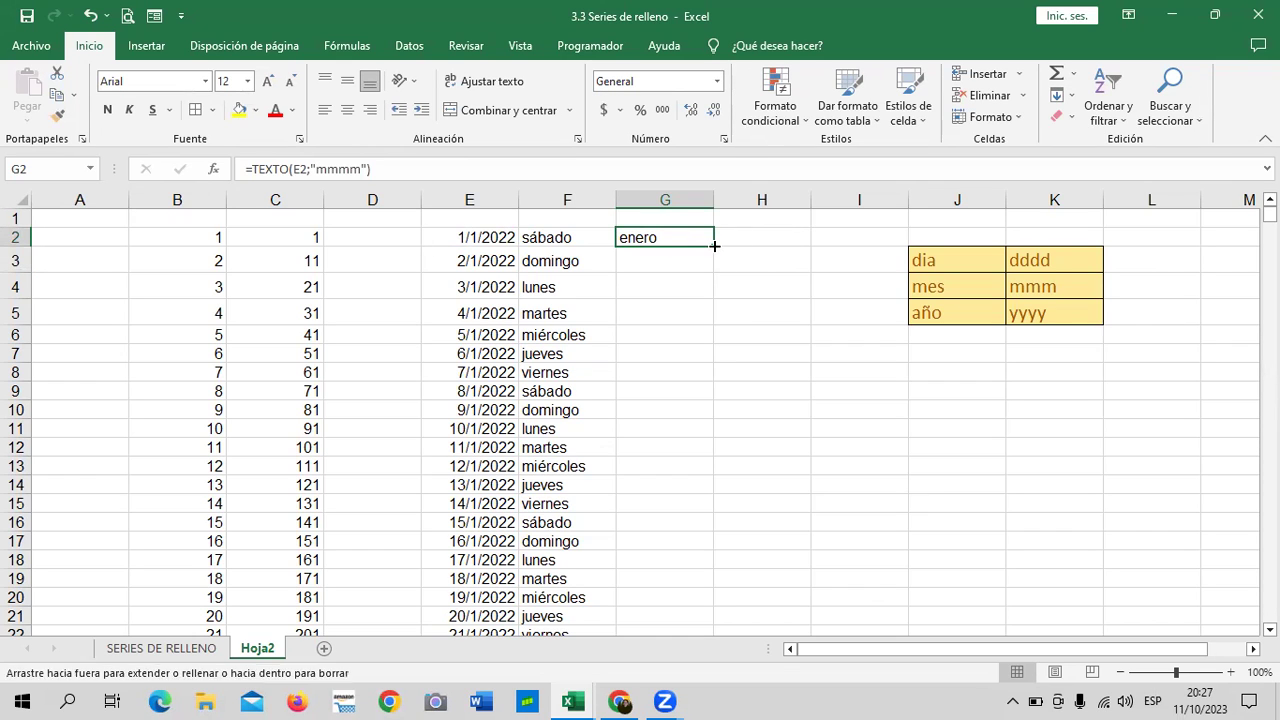
{"action": "double_click", "coordinate": [714, 245]}
{"action": "left_click", "coordinate": [760, 257]}
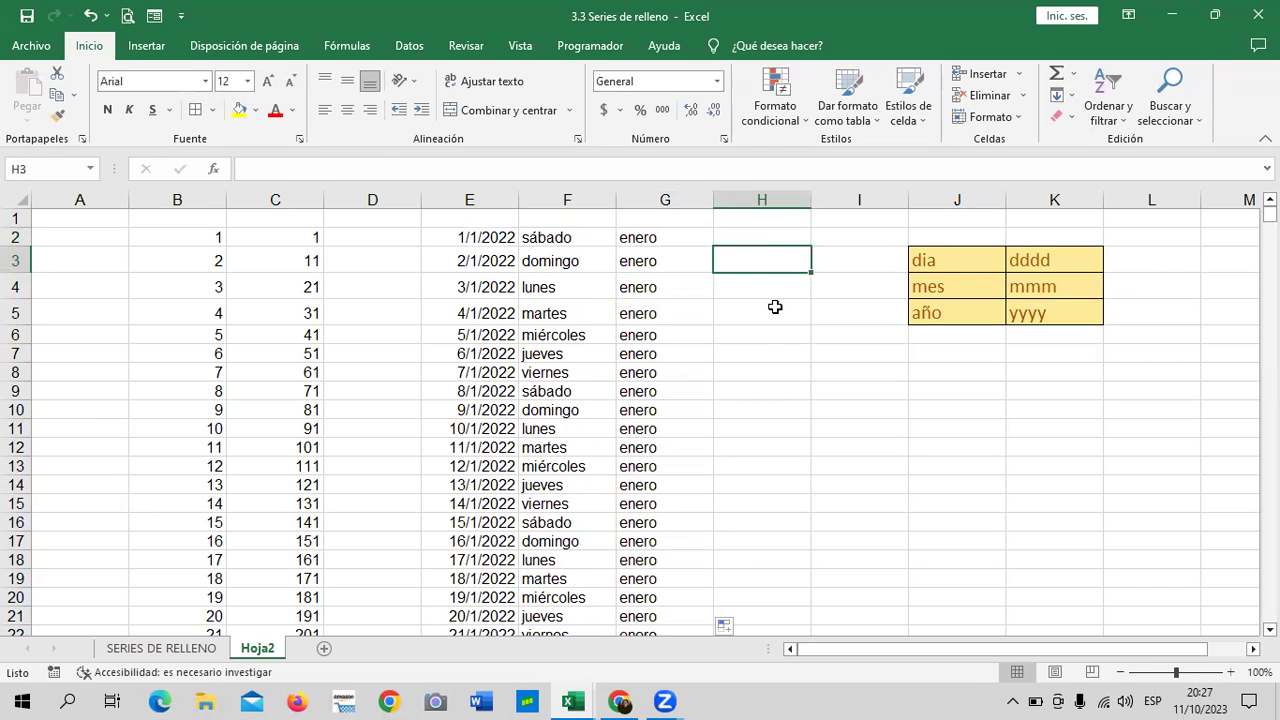
Check the month names in column G against the dates in column E, from the first month change through the end of the series.
{"action": "scroll", "coordinate": [766, 326], "scroll_direction": "down", "scroll_amount": 16}
{"action": "scroll", "coordinate": [765, 327], "scroll_direction": "up", "scroll_amount": 5}
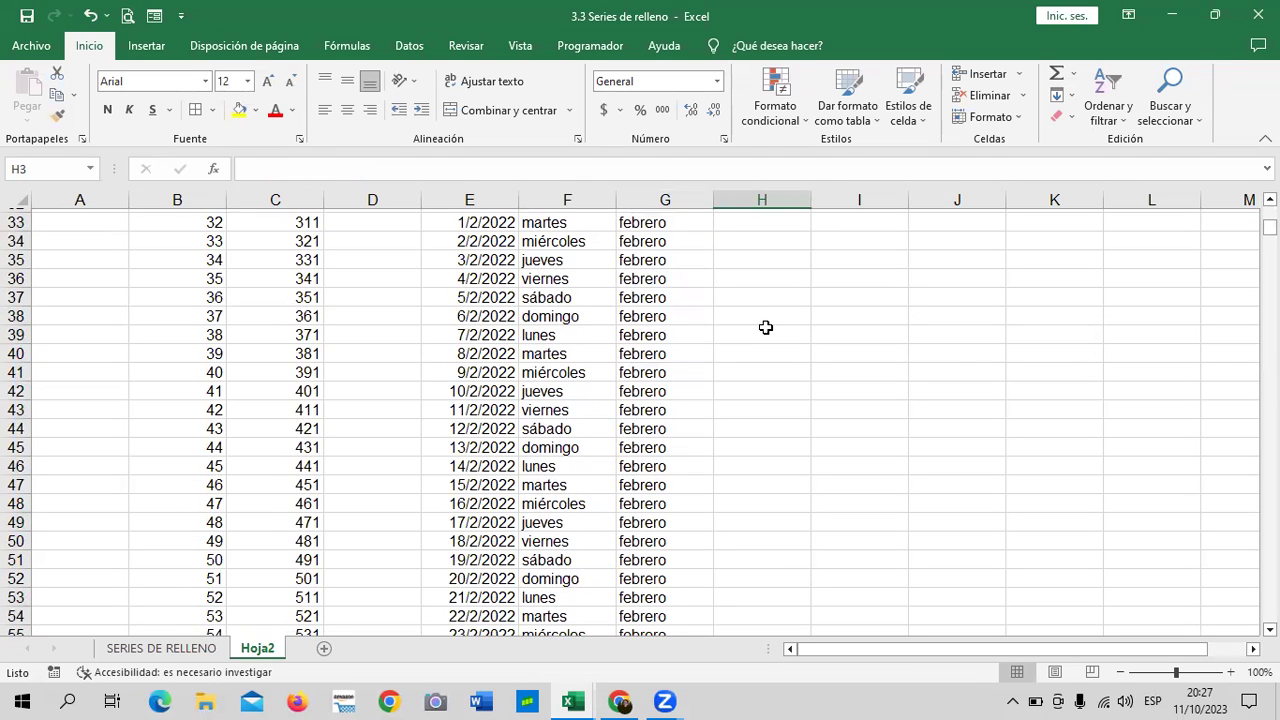
{"action": "scroll", "coordinate": [766, 326], "scroll_direction": "up", "scroll_amount": 4}
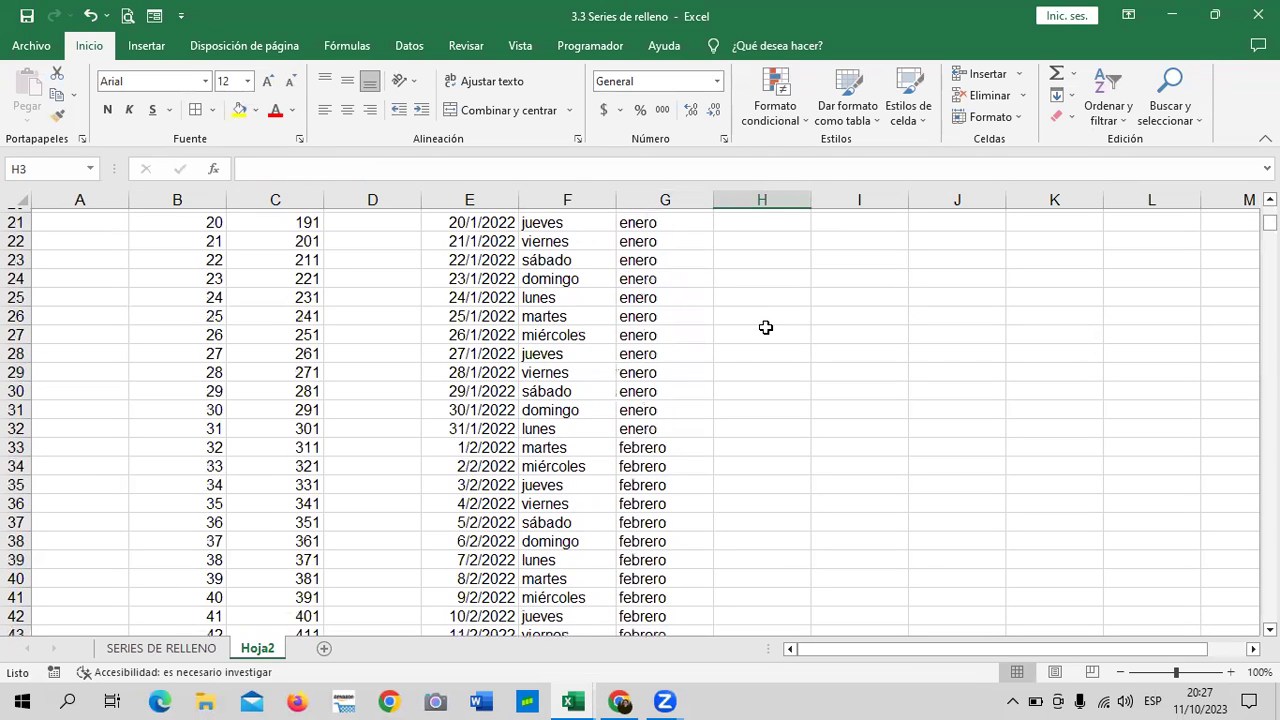
{"action": "left_click", "coordinate": [437, 444]}
{"action": "scroll", "coordinate": [770, 445], "scroll_direction": "down", "scroll_amount": 16}
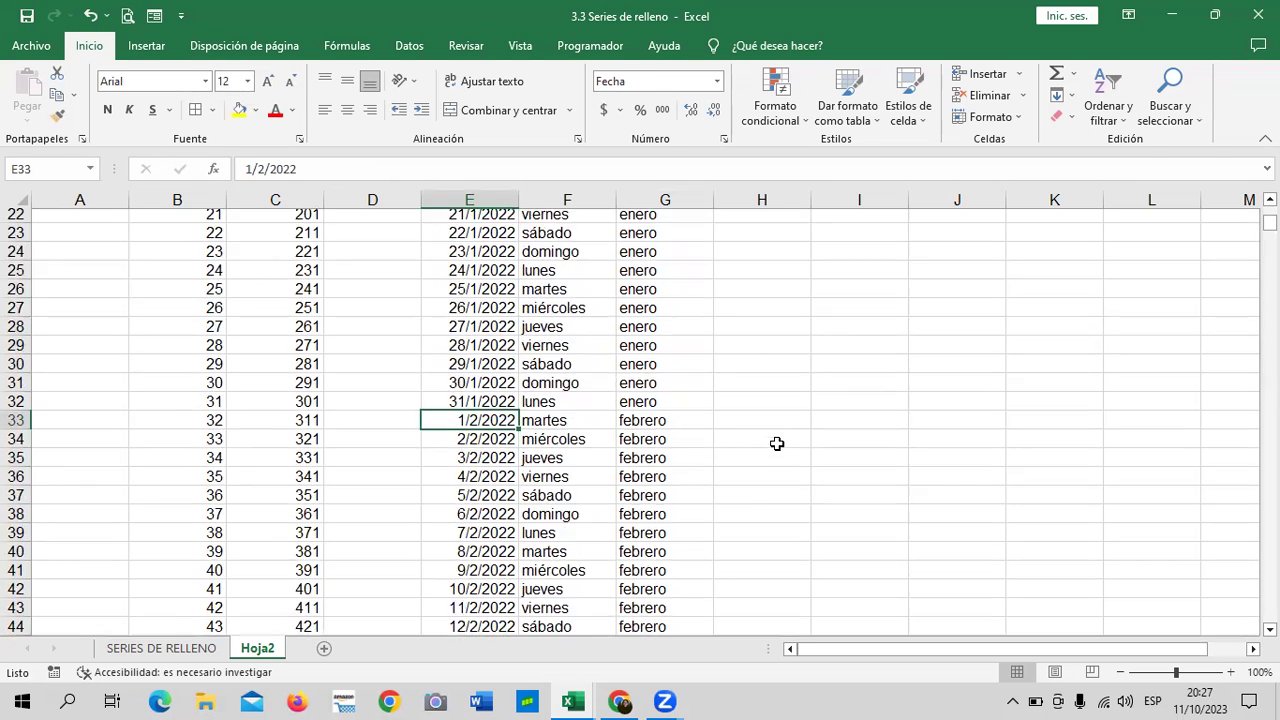
{"action": "scroll", "coordinate": [741, 423], "scroll_direction": "down", "scroll_amount": 20}
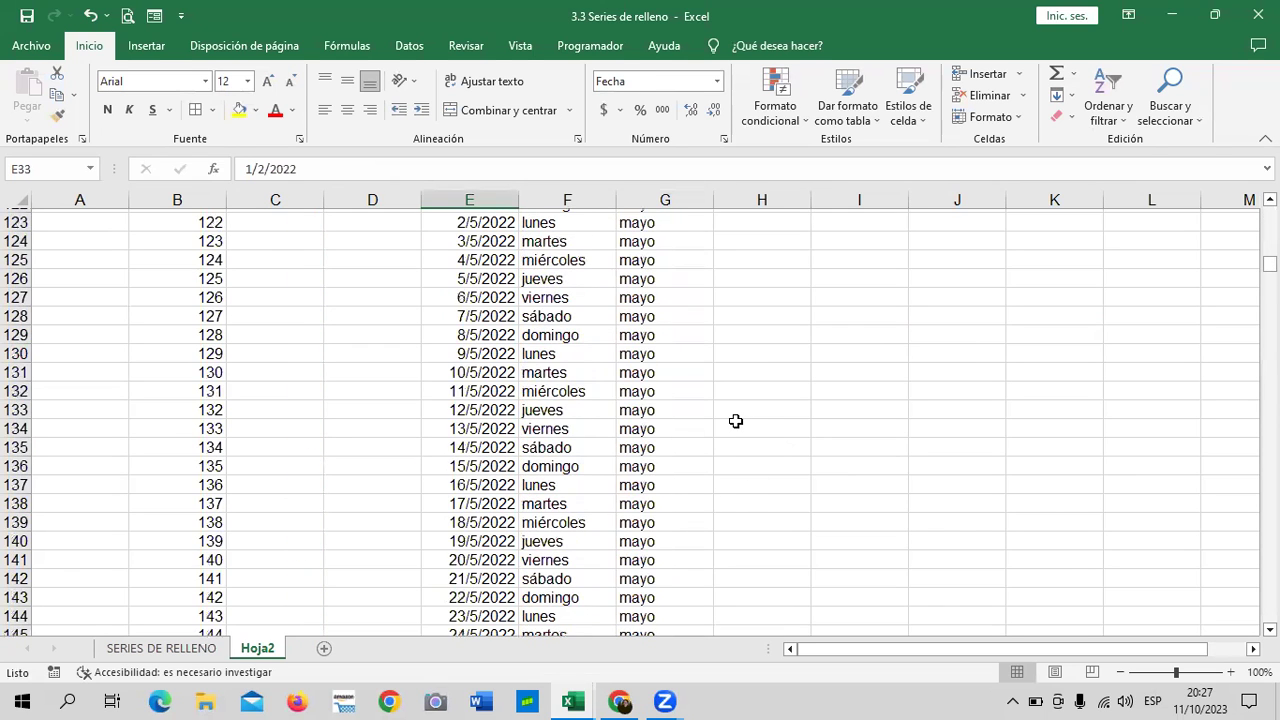
{"action": "scroll", "coordinate": [735, 421], "scroll_direction": "down", "scroll_amount": 20}
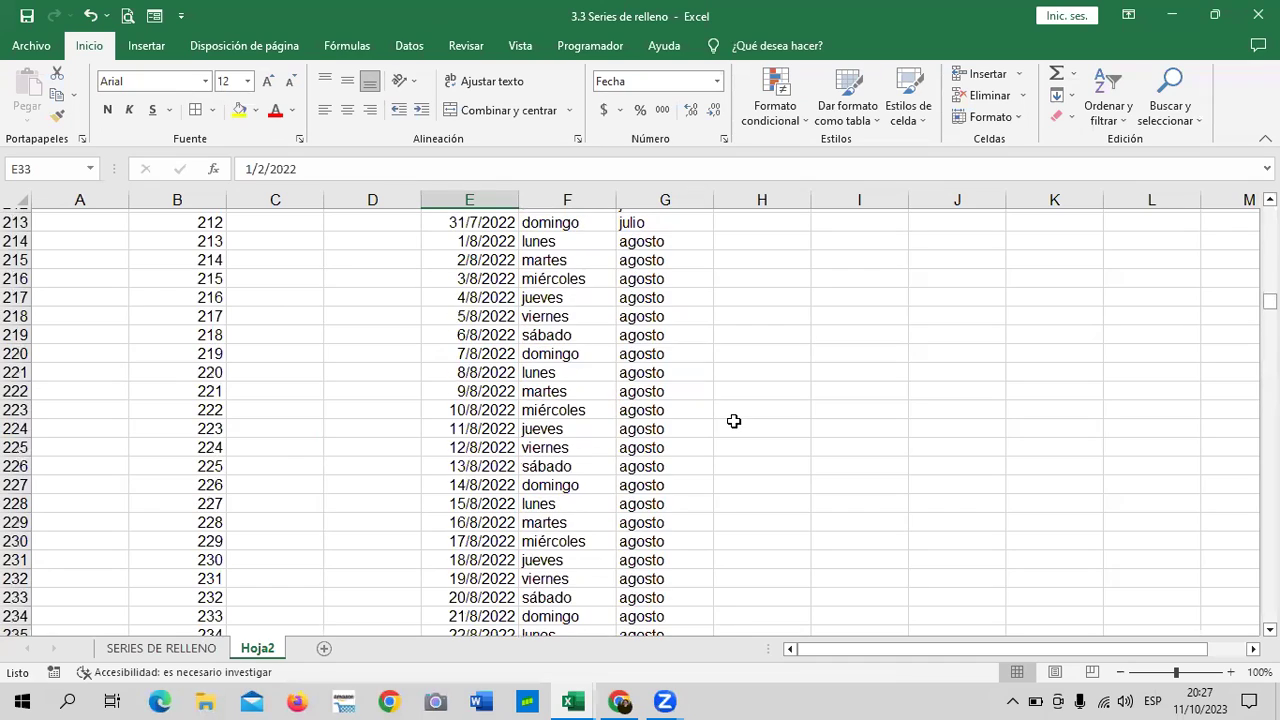
{"action": "scroll", "coordinate": [733, 421], "scroll_direction": "down", "scroll_amount": 20}
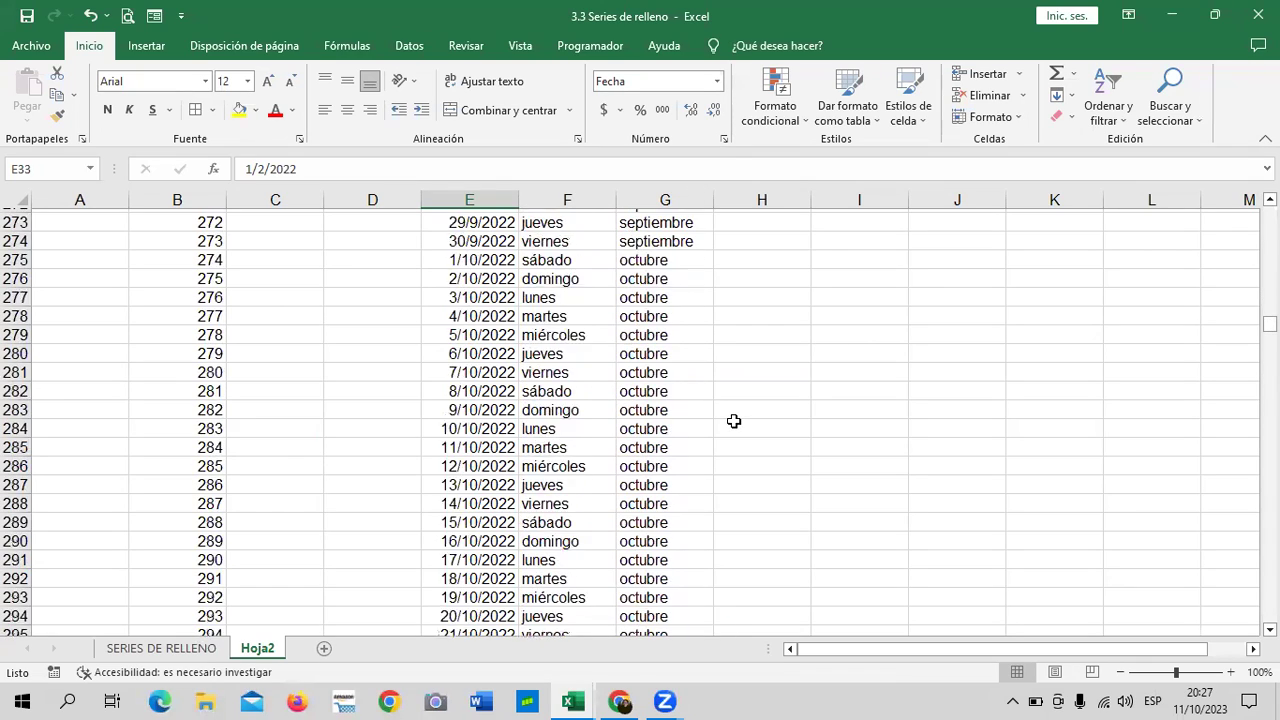
{"action": "scroll", "coordinate": [733, 421], "scroll_direction": "down", "scroll_amount": 15}
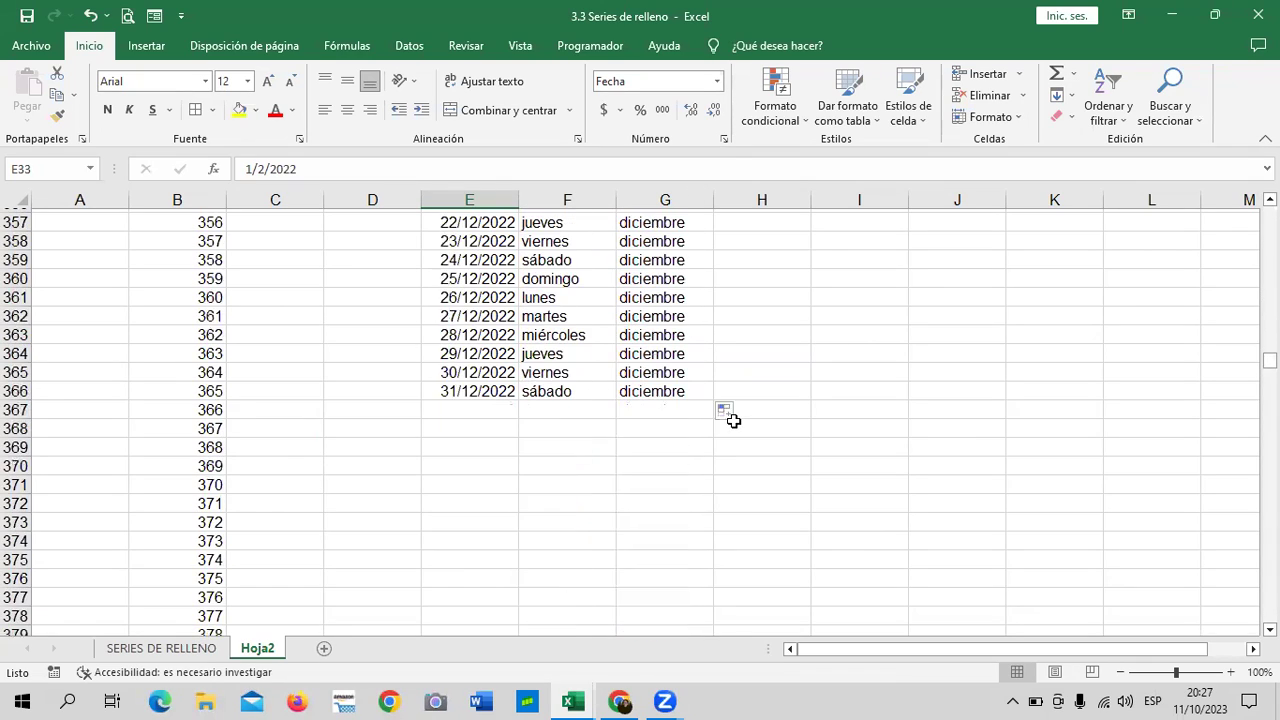
{"action": "scroll", "coordinate": [733, 421], "scroll_direction": "up", "scroll_amount": 5}
{"action": "scroll", "coordinate": [733, 421], "scroll_direction": "up", "scroll_amount": 20}
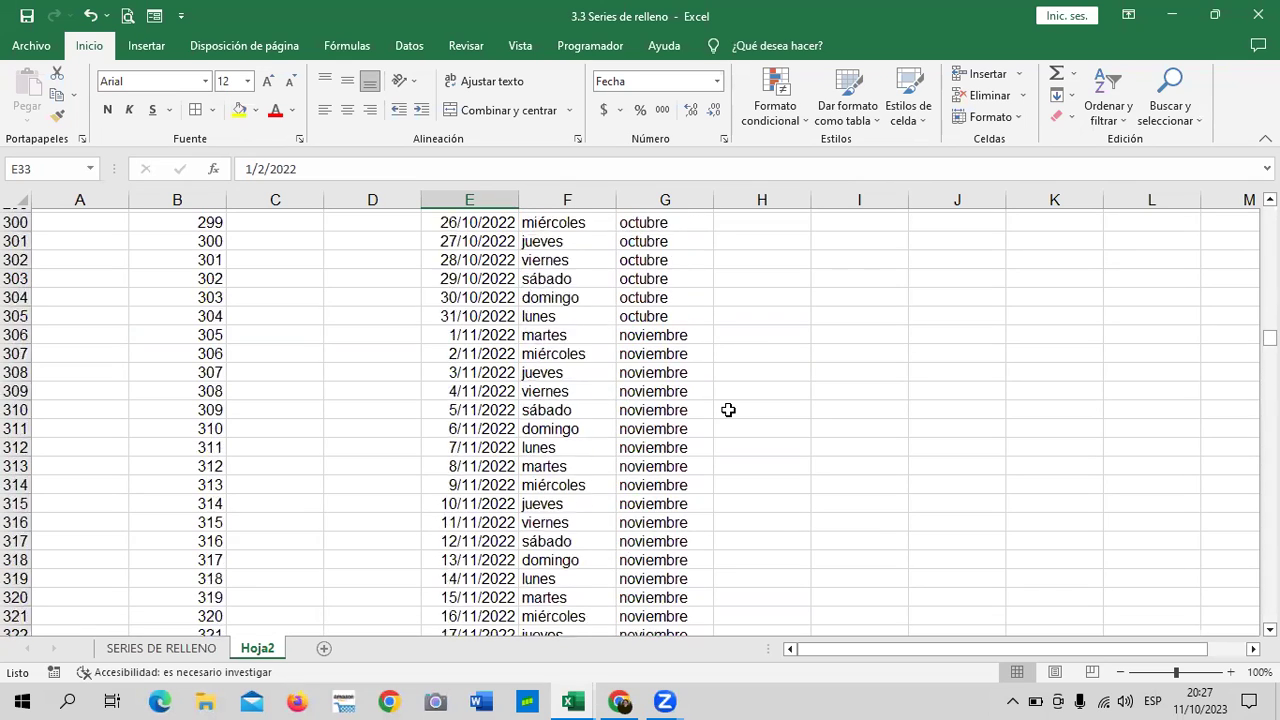
{"action": "scroll", "coordinate": [728, 410], "scroll_direction": "up", "scroll_amount": 20}
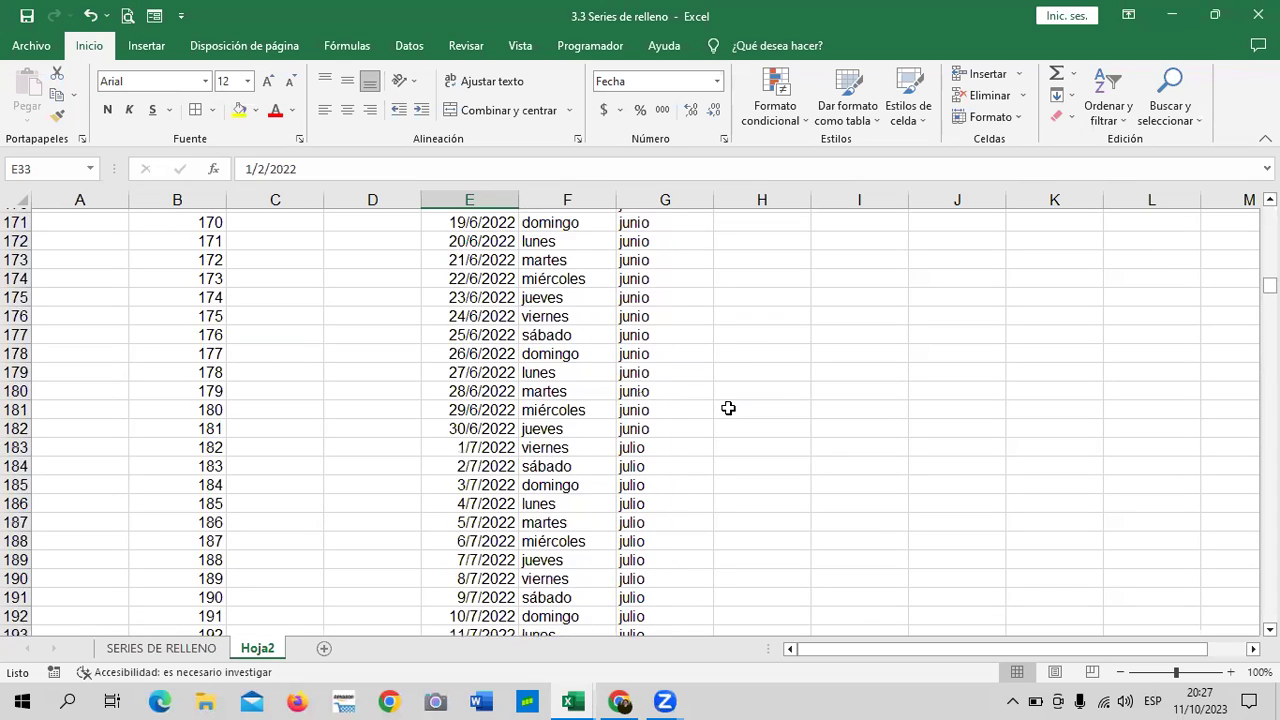
Extend the date series in column E from 31/12/2022 in row 366 down to 29/10/2023 in row 668.
{"action": "scroll", "coordinate": [612, 378], "scroll_direction": "up", "scroll_amount": 20}
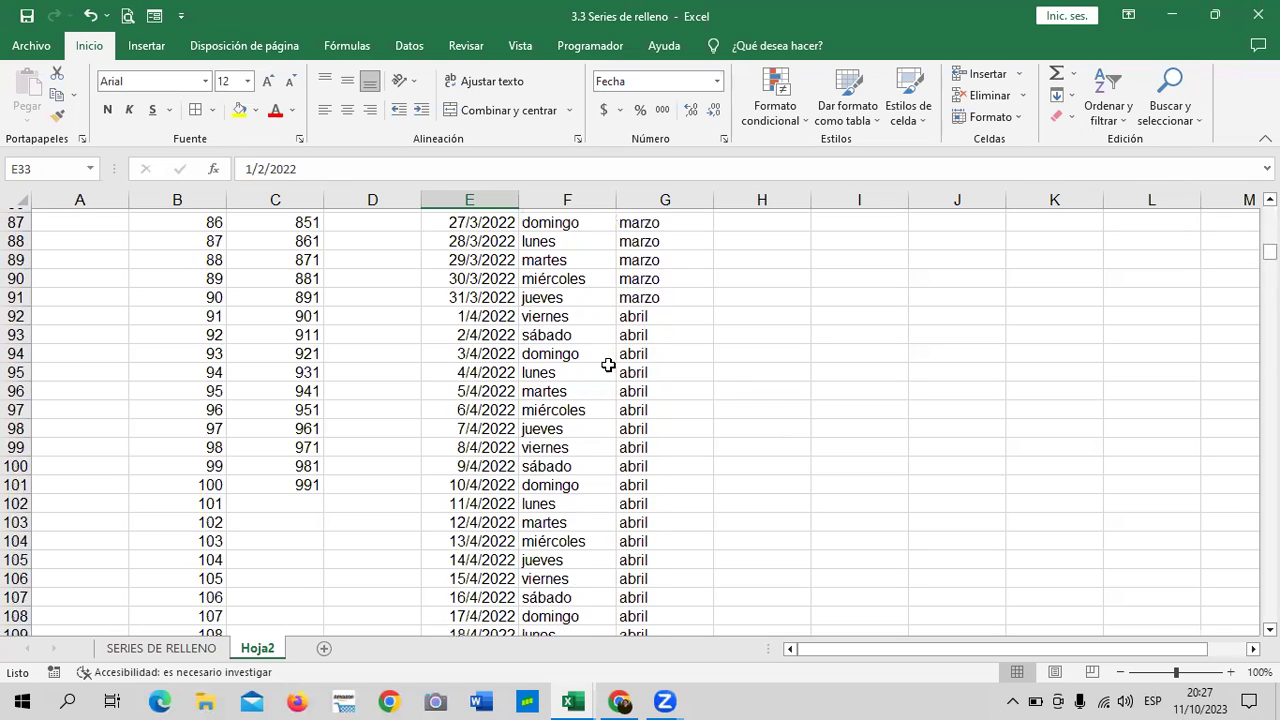
{"action": "scroll", "coordinate": [608, 368], "scroll_direction": "up", "scroll_amount": 14}
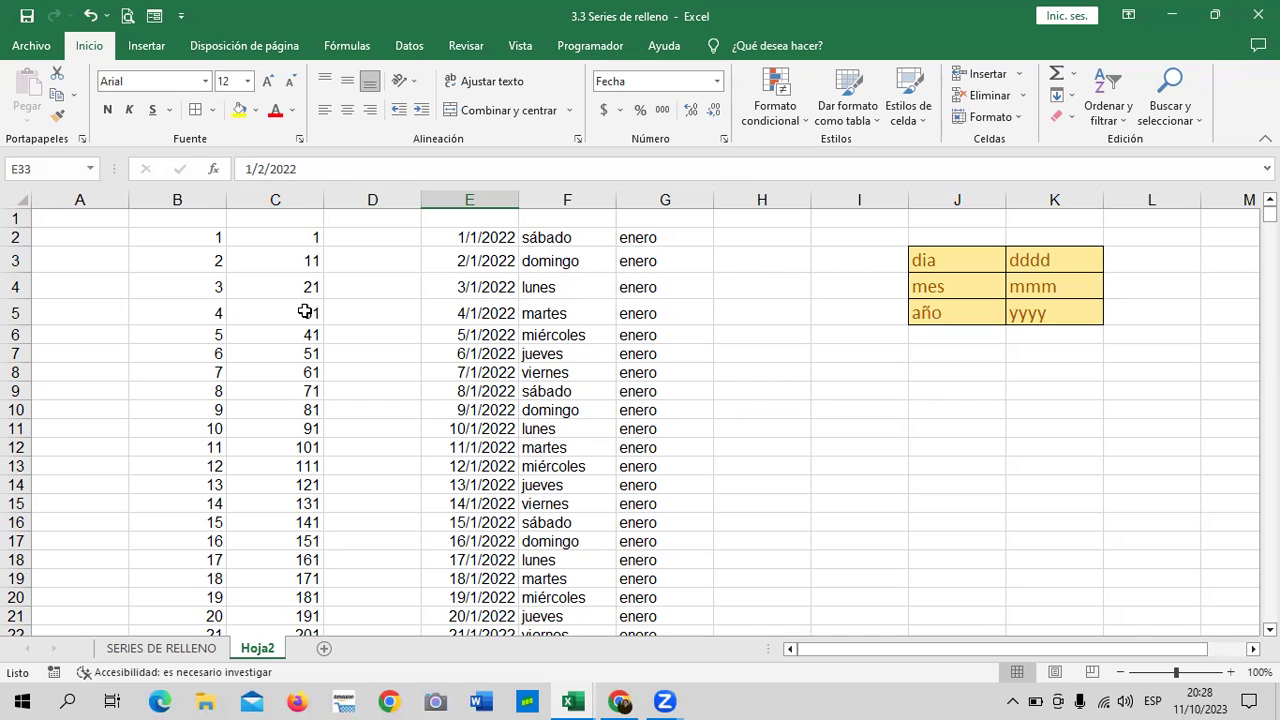
{"action": "scroll", "coordinate": [525, 390], "scroll_direction": "down", "scroll_amount": 12}
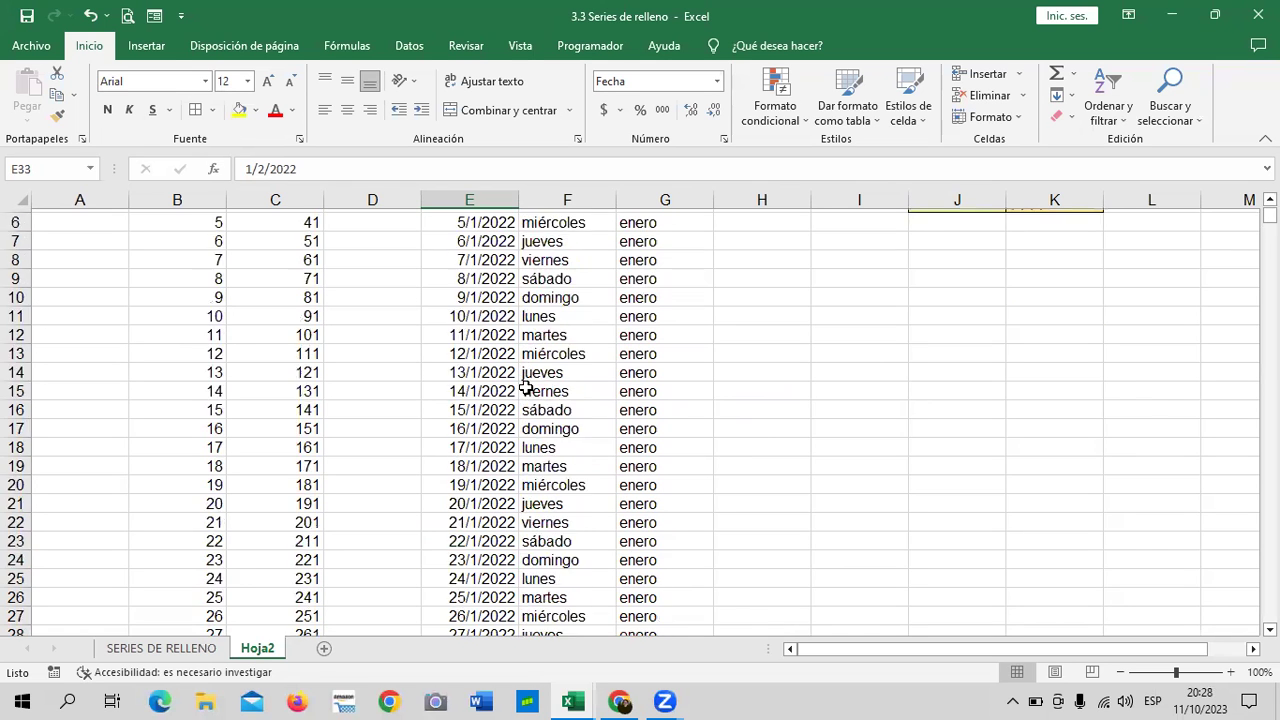
{"action": "scroll", "coordinate": [525, 381], "scroll_direction": "down", "scroll_amount": 20}
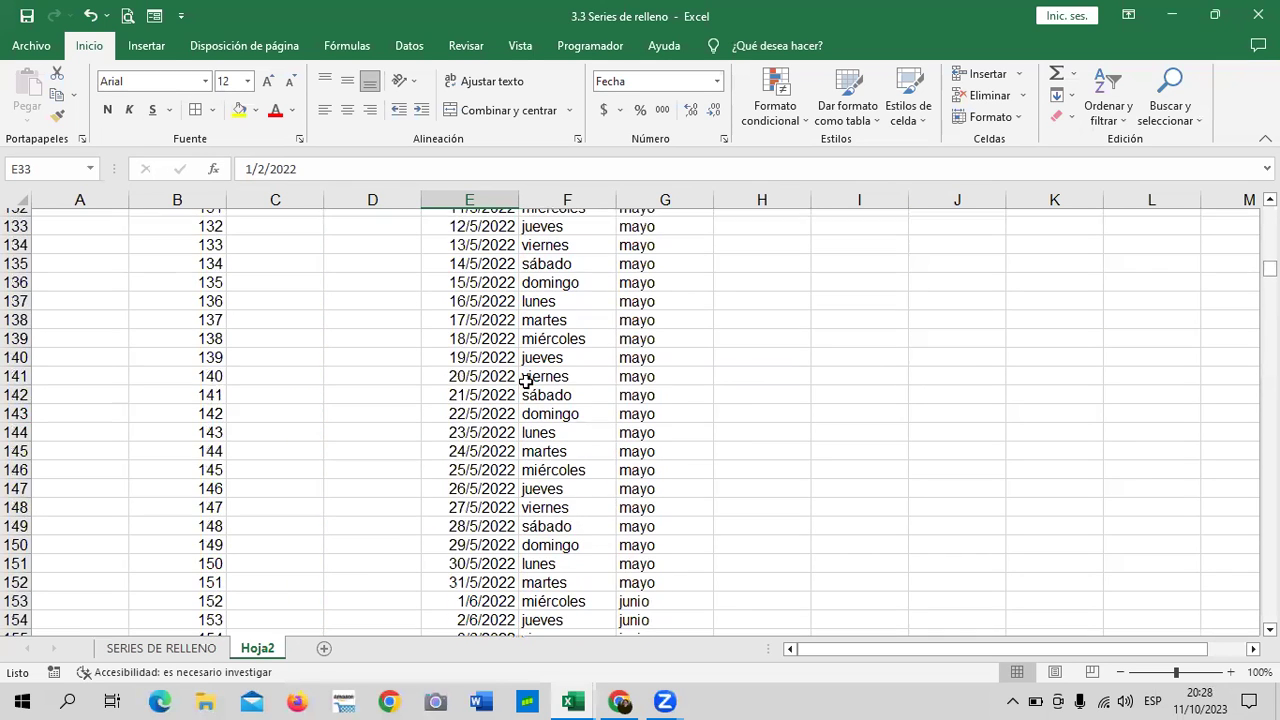
{"action": "scroll", "coordinate": [479, 483], "scroll_direction": "down", "scroll_amount": 20}
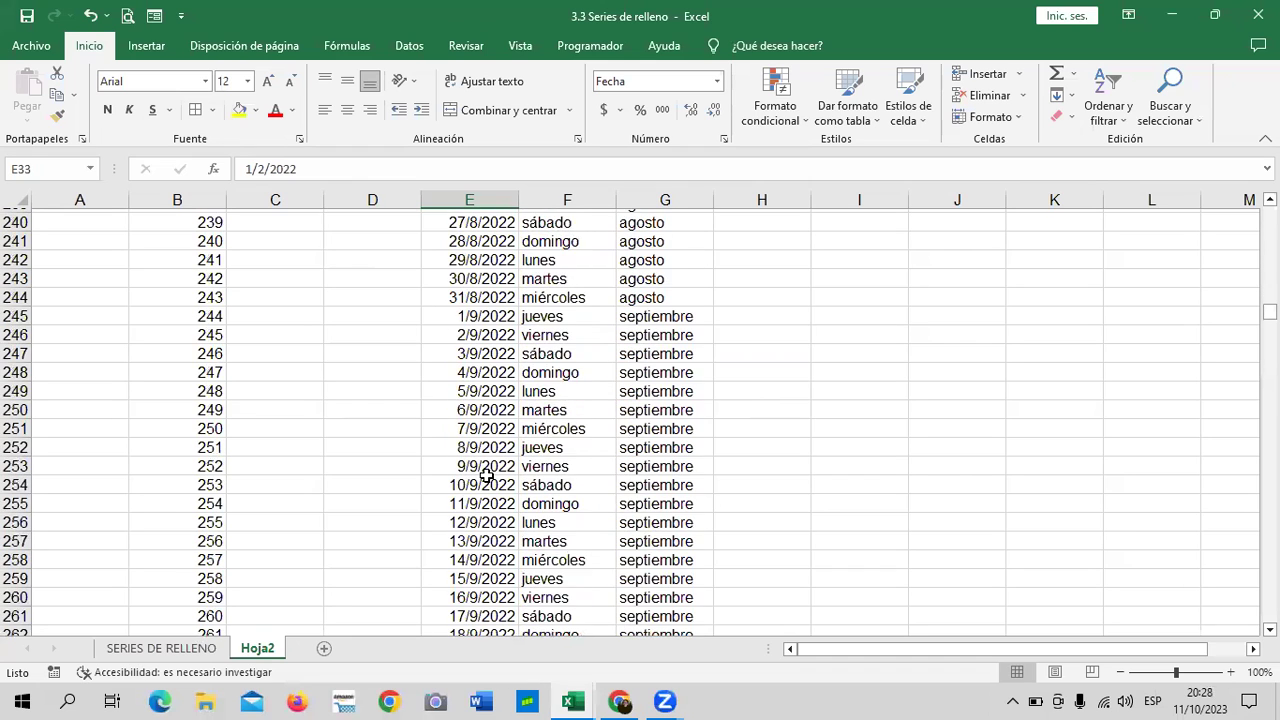
{"action": "scroll", "coordinate": [525, 488], "scroll_direction": "down", "scroll_amount": 7}
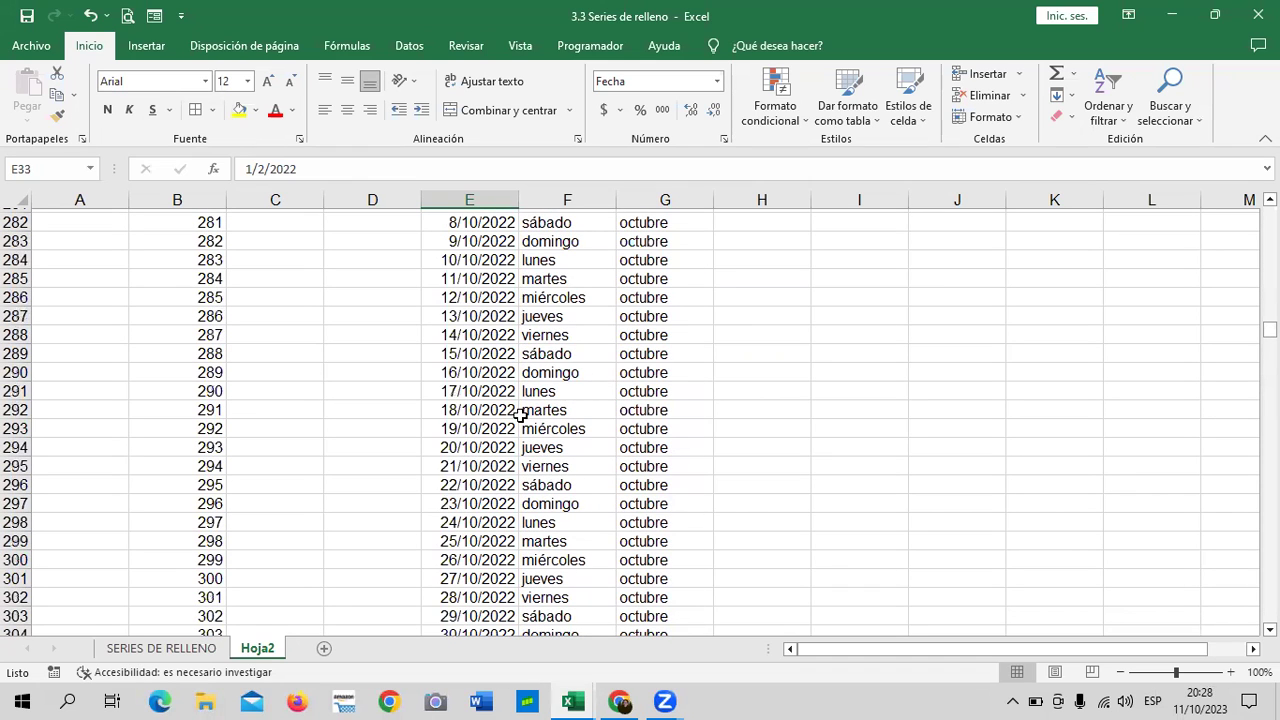
{"action": "mouse_move", "coordinate": [1270, 330]}
{"action": "left_mouse_down"}
{"action": "mouse_move", "coordinate": [1270, 398]}
{"action": "mouse_move", "coordinate": [1270, 355]}
{"action": "left_mouse_up"}
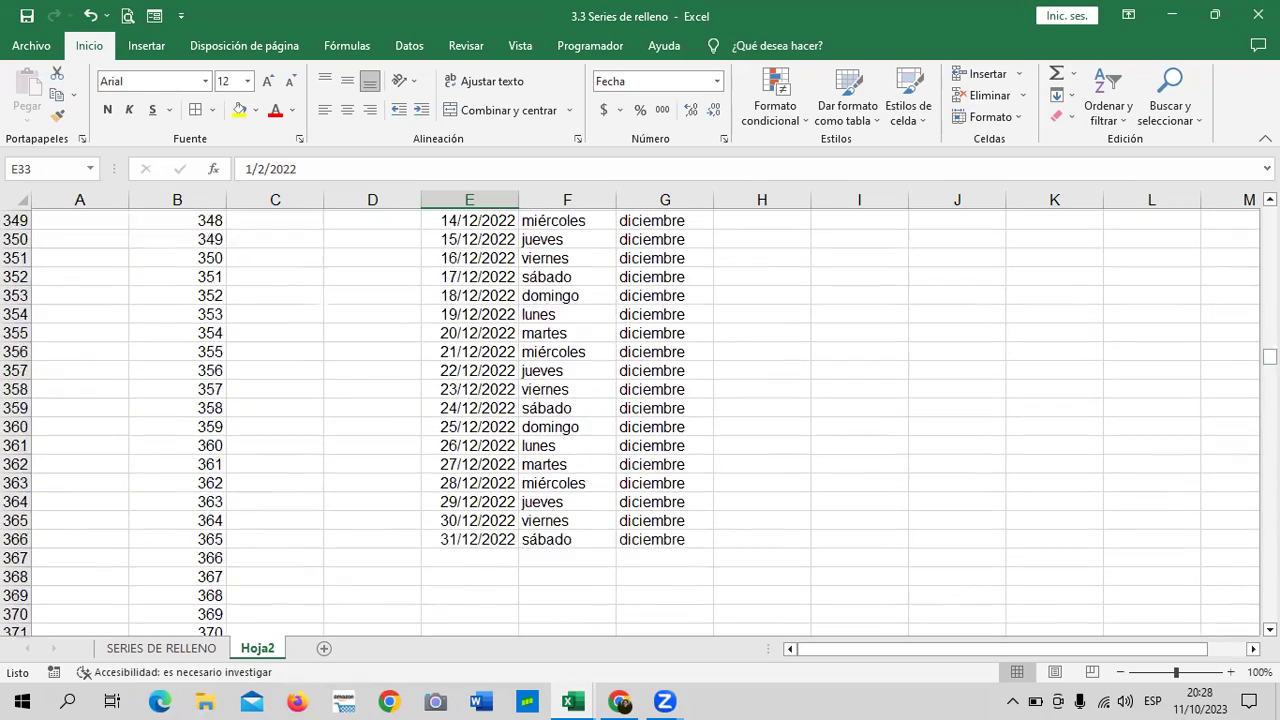
{"action": "left_click", "coordinate": [481, 548]}
{"action": "left_click_drag", "start_coordinate": [516, 557], "coordinate": [526, 612]}
Enter the formula =TEXTO(E2;"YYYY") in cell H2 to extract the year from the first date.
{"action": "scroll", "coordinate": [615, 534], "scroll_direction": "up", "scroll_amount": 20}
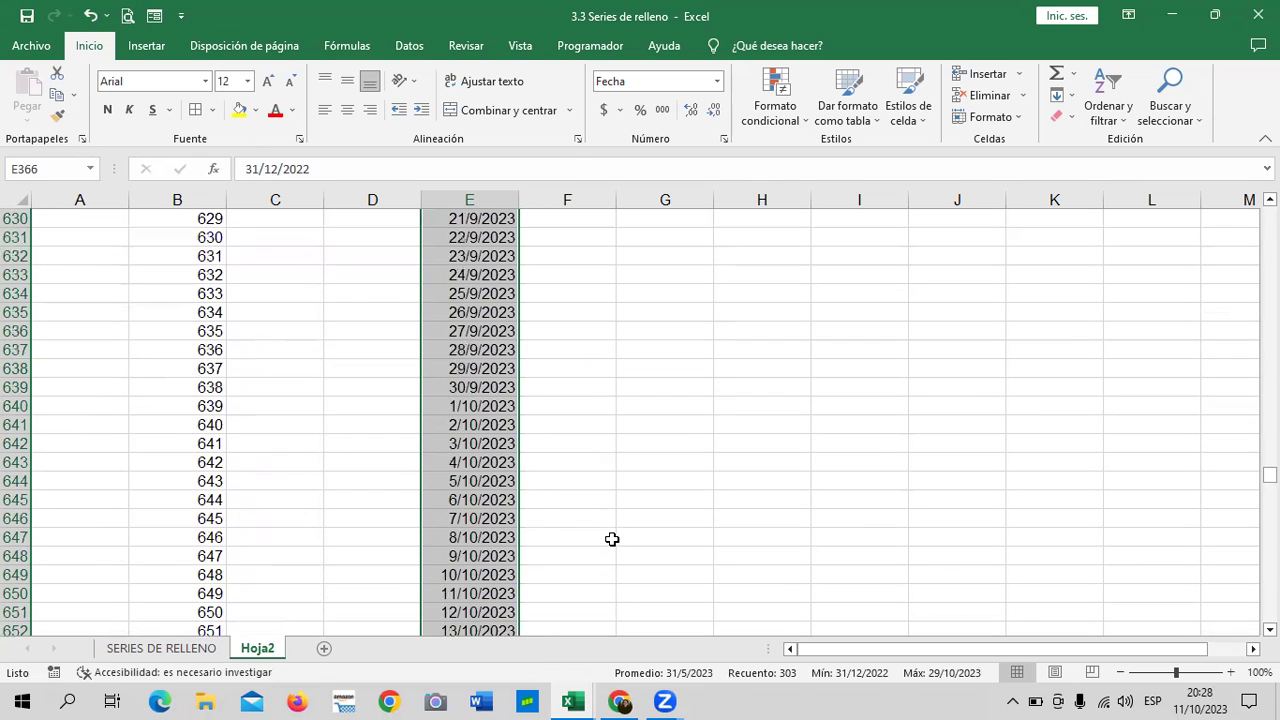
{"action": "scroll", "coordinate": [611, 538], "scroll_direction": "up", "scroll_amount": 14}
{"action": "scroll", "coordinate": [612, 538], "scroll_direction": "up", "scroll_amount": 20}
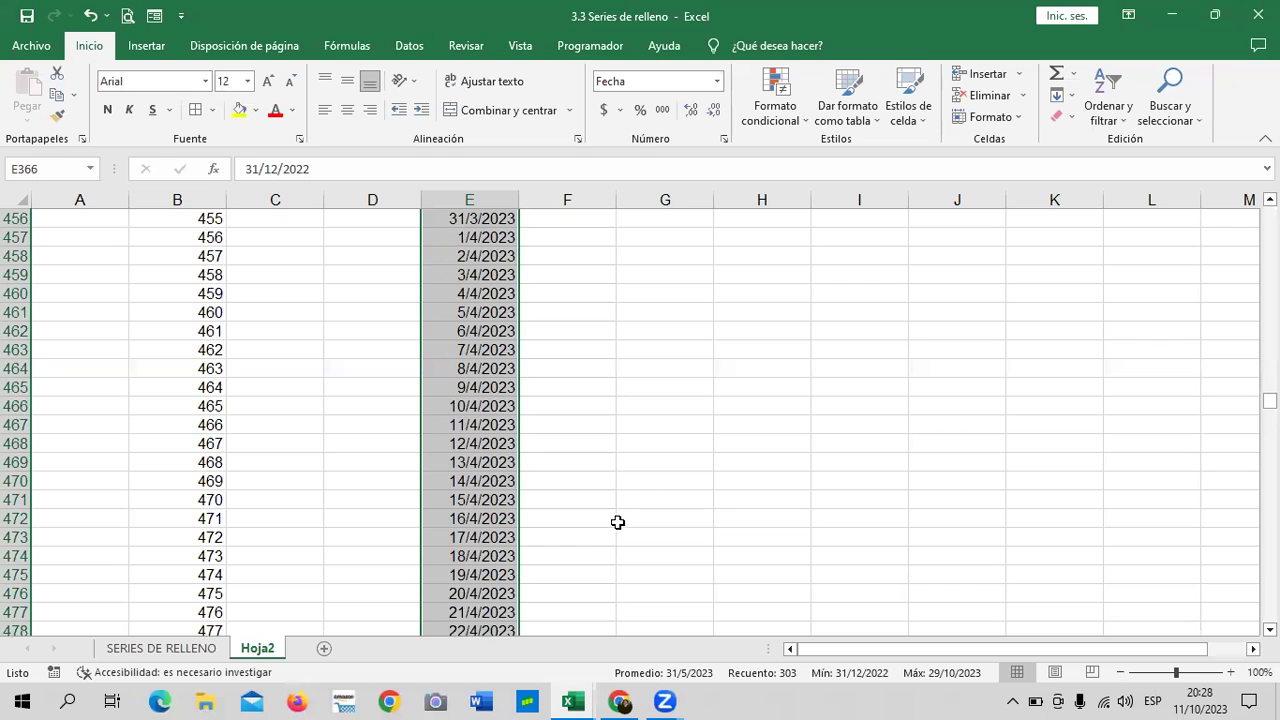
{"action": "scroll", "coordinate": [650, 459], "scroll_direction": "up", "scroll_amount": 20}
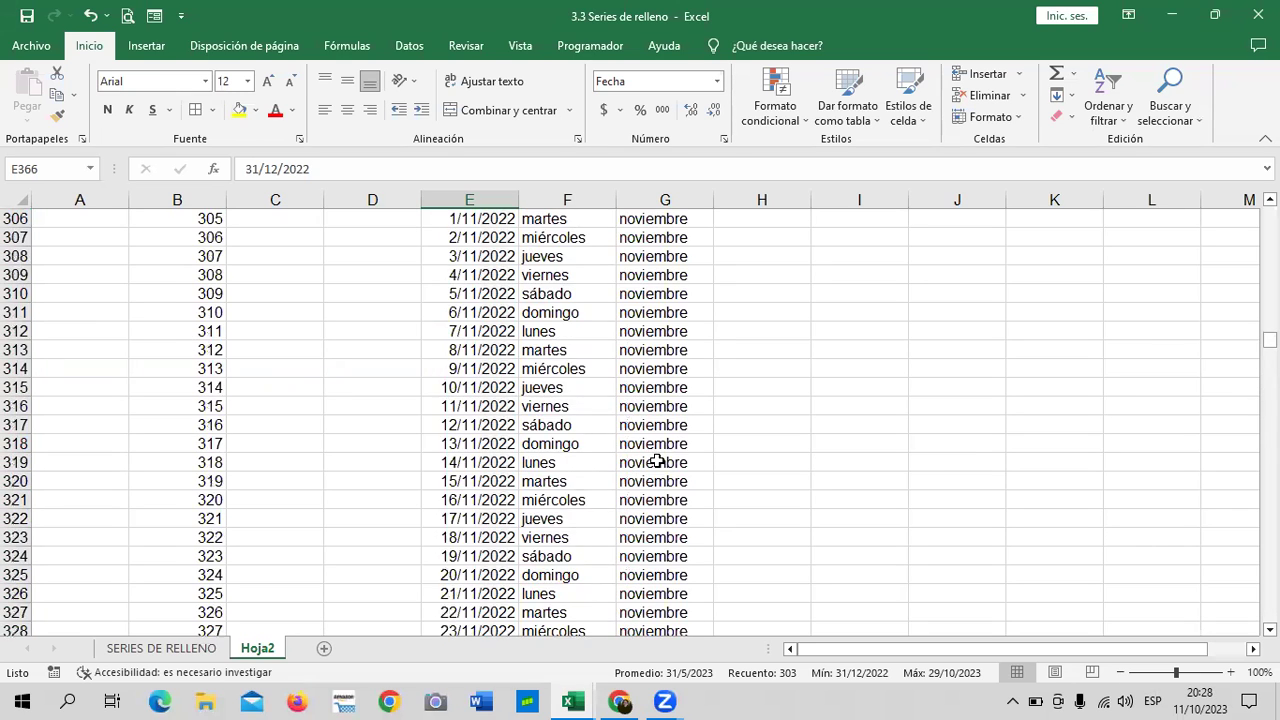
{"action": "scroll", "coordinate": [659, 461], "scroll_direction": "up", "scroll_amount": 20}
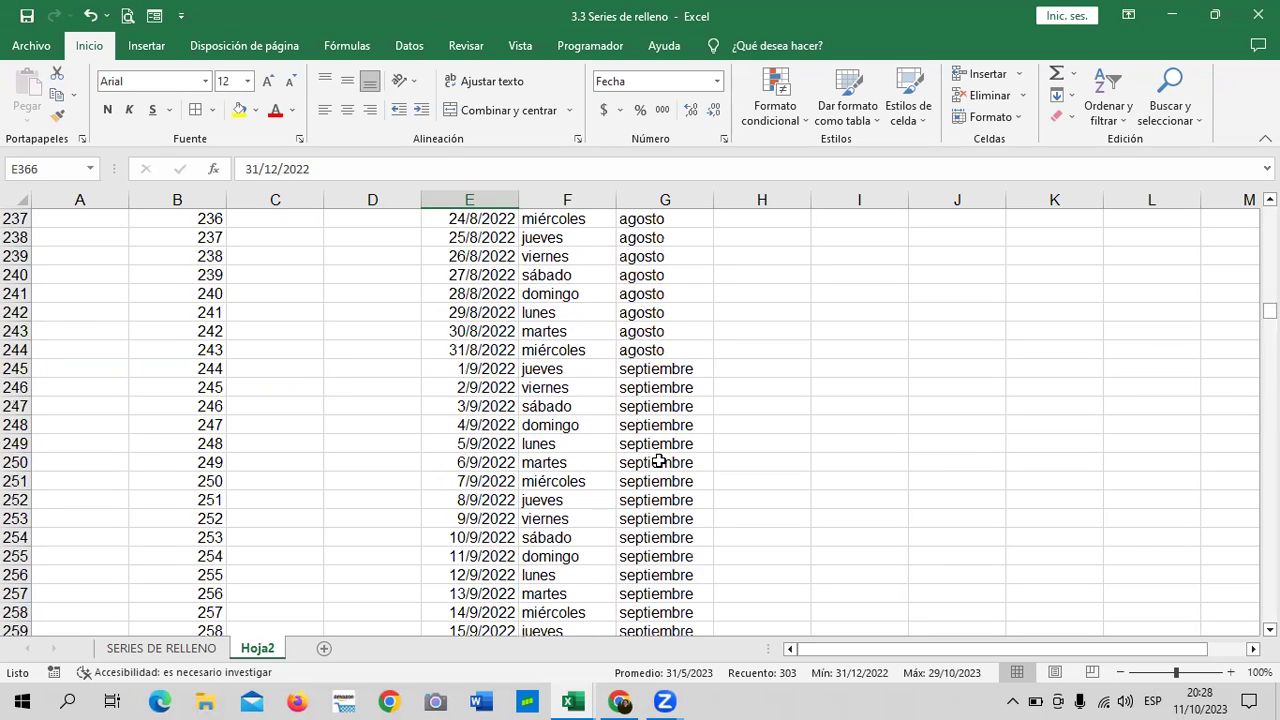
{"action": "scroll", "coordinate": [659, 461], "scroll_direction": "up", "scroll_amount": 20}
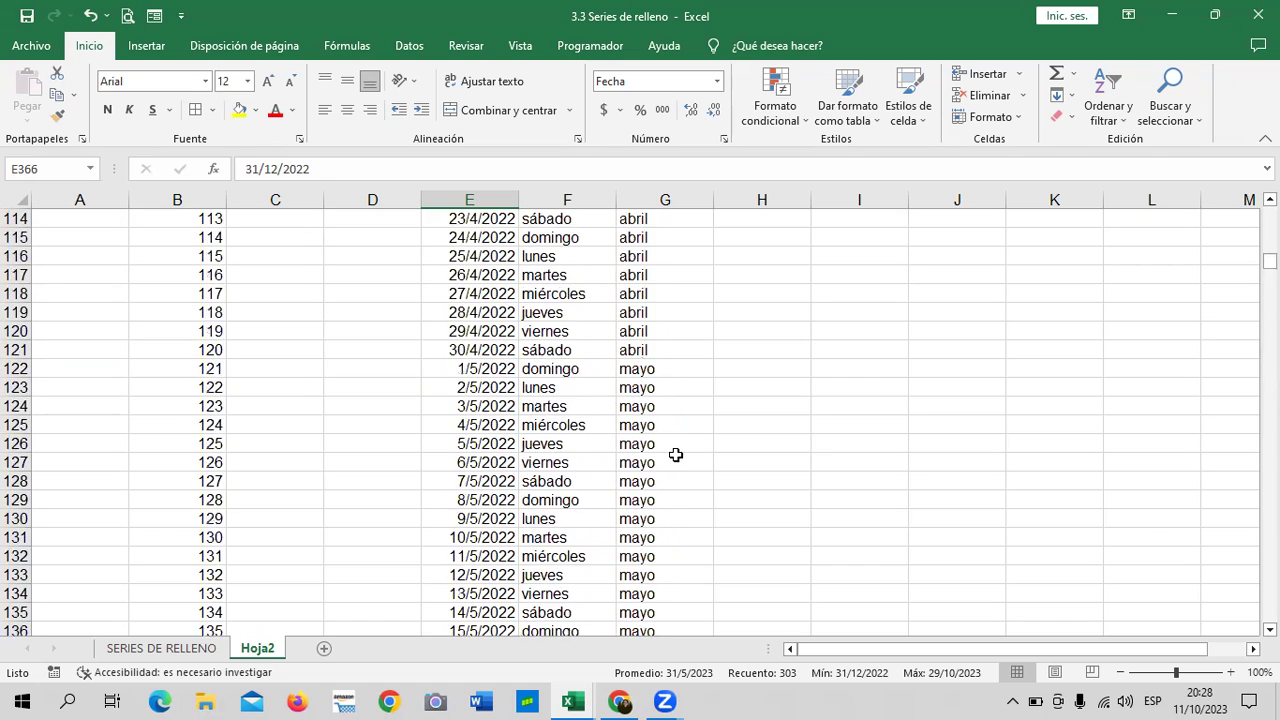
{"action": "scroll", "coordinate": [690, 451], "scroll_direction": "up", "scroll_amount": 12}
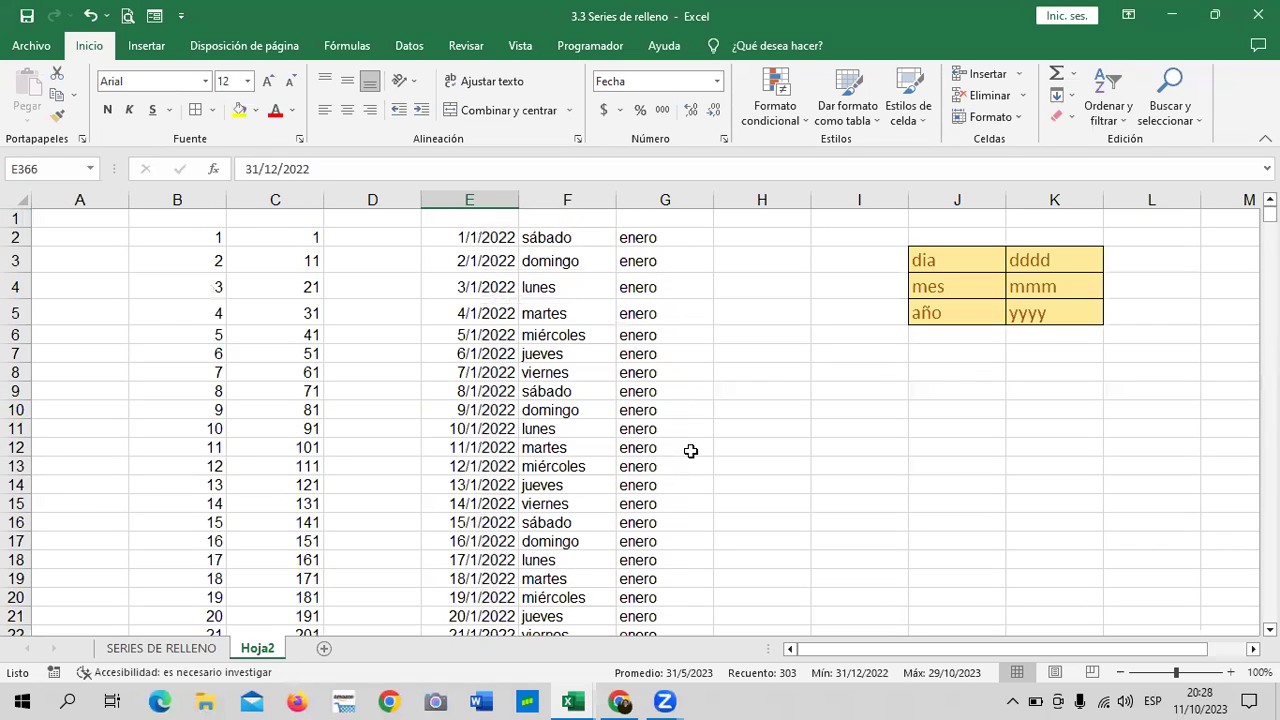
{"action": "left_click", "coordinate": [747, 239]}
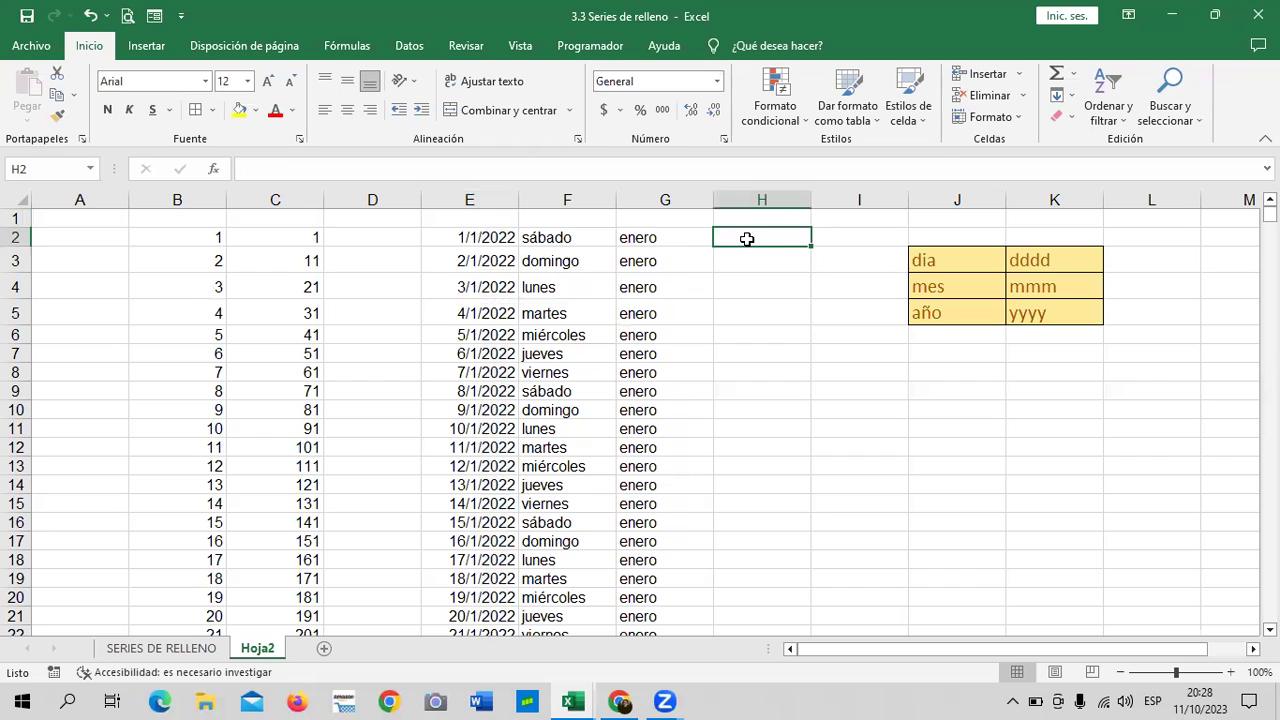
{"action": "type", "text": "=tex"}
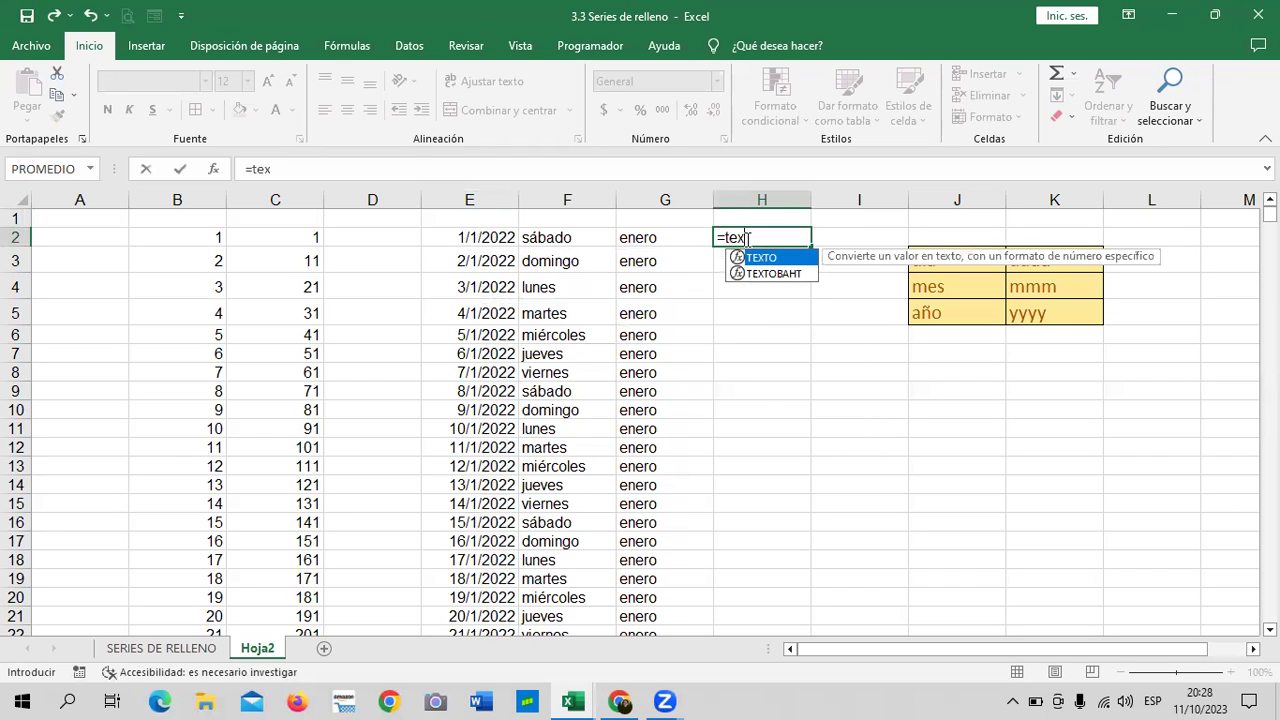
{"action": "double_click", "coordinate": [762, 258]}
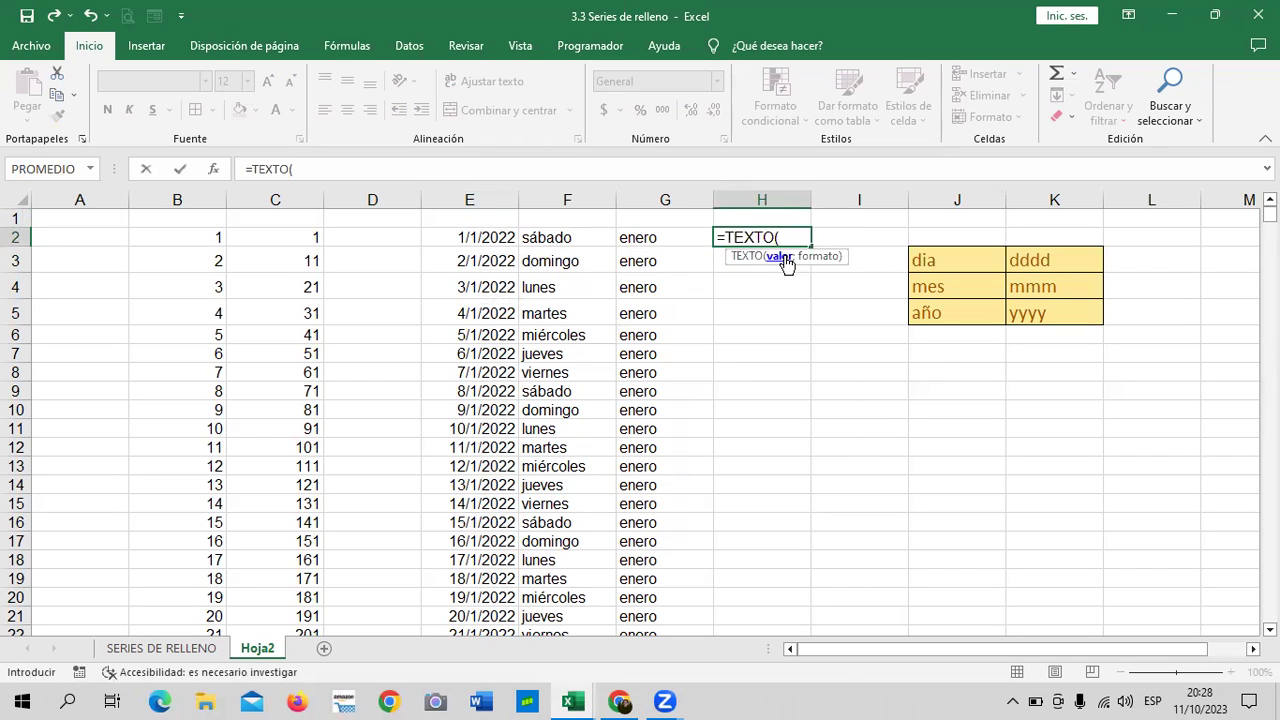
{"action": "left_click", "coordinate": [477, 240]}
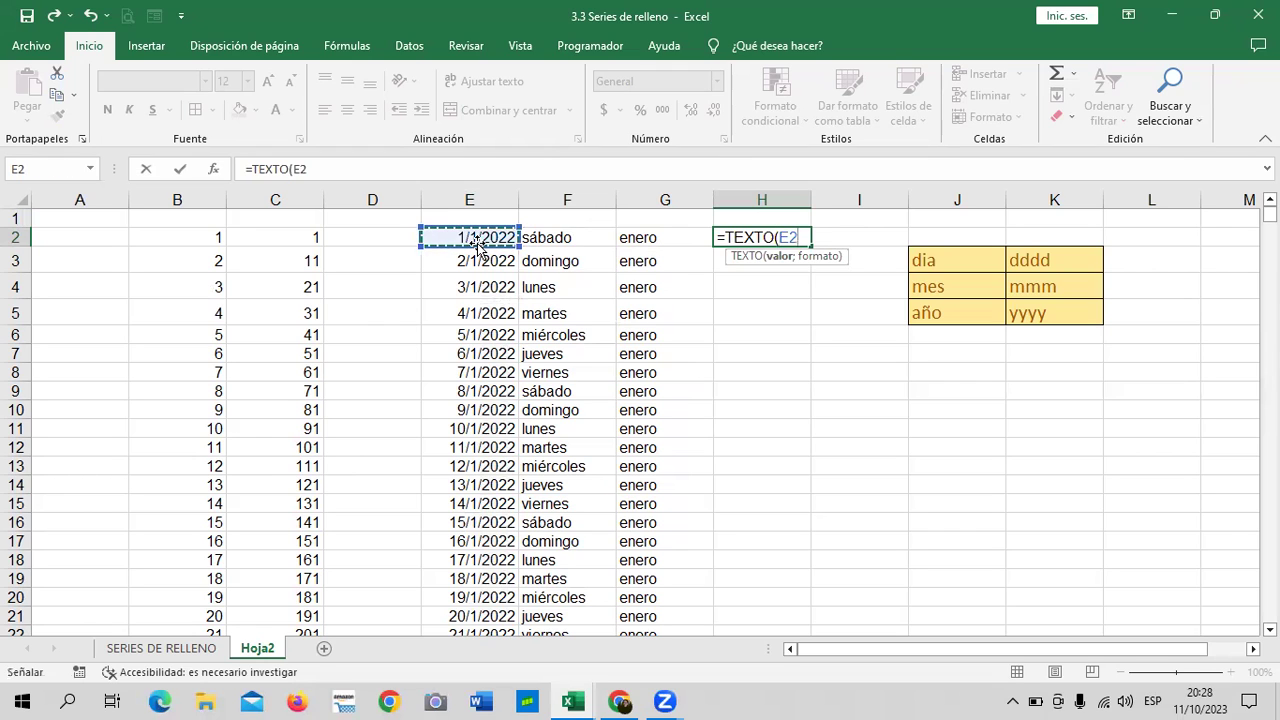
{"action": "type", "text": ";\"YYYY"}
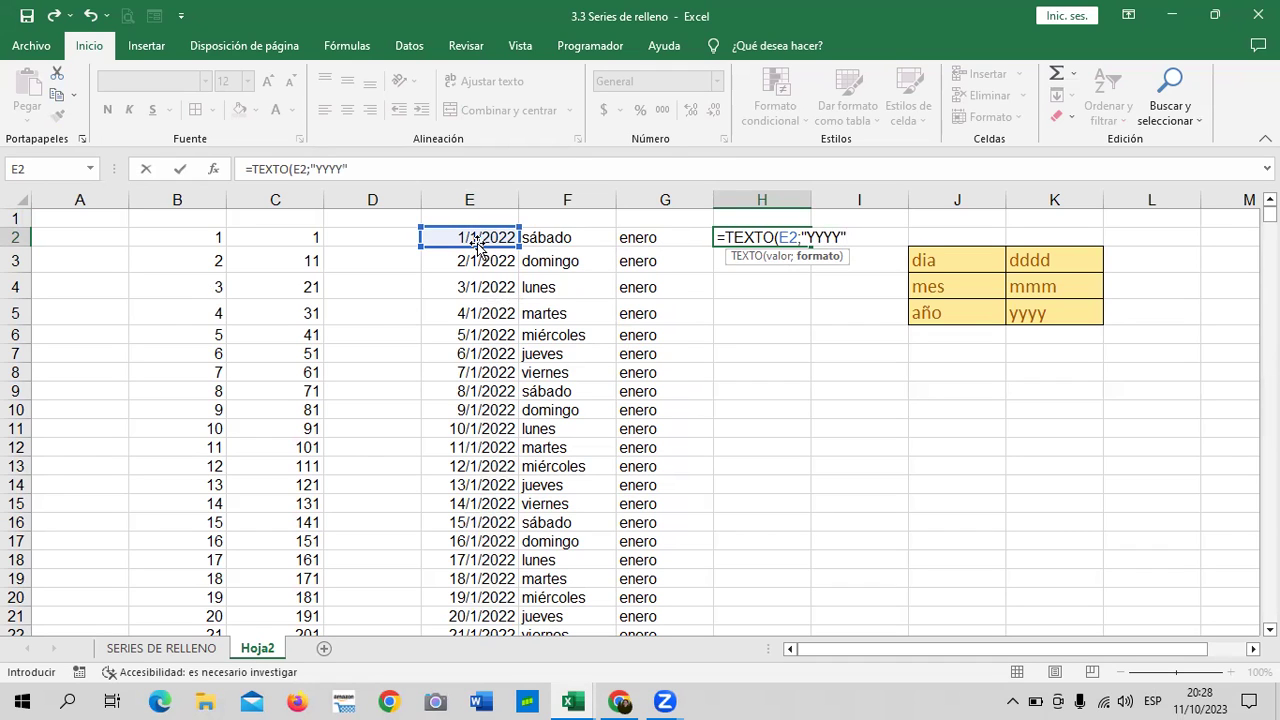
{"action": "type", "text": "\")"}
{"action": "key", "text": "Return"}
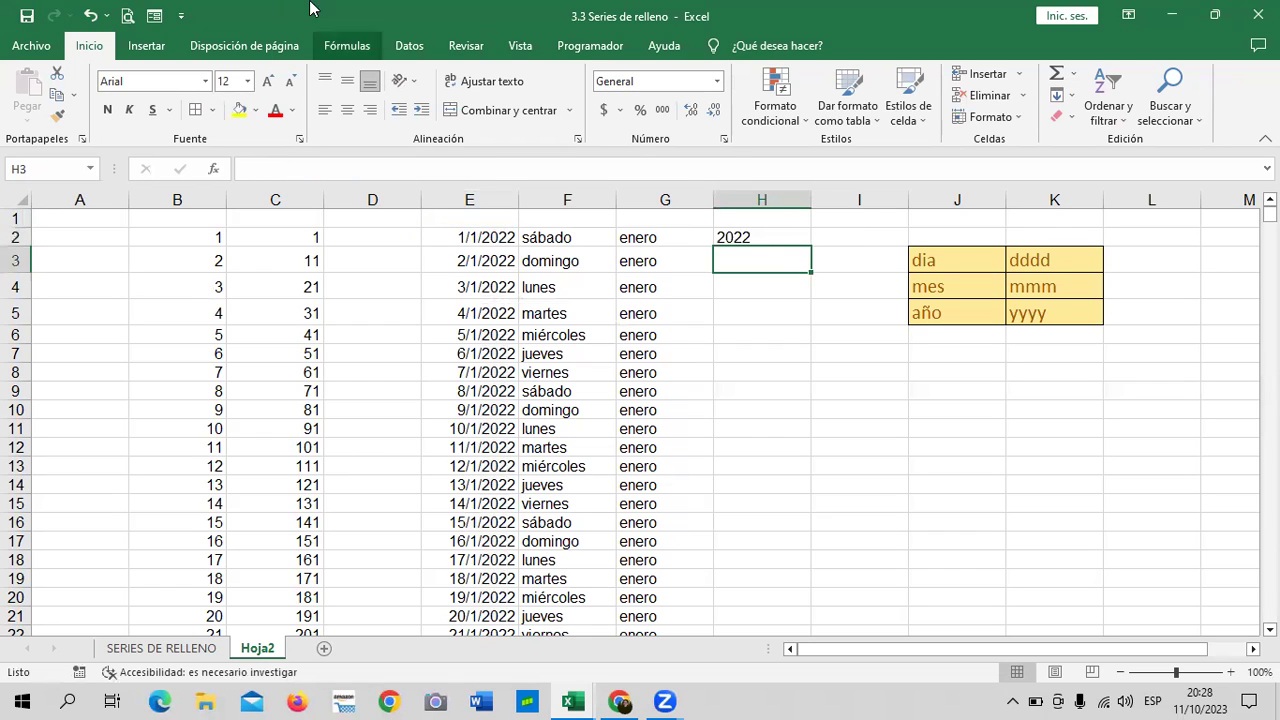
Fill the year formula from H2 down column H alongside all the dates, through row 668.
{"action": "left_click", "coordinate": [778, 239]}
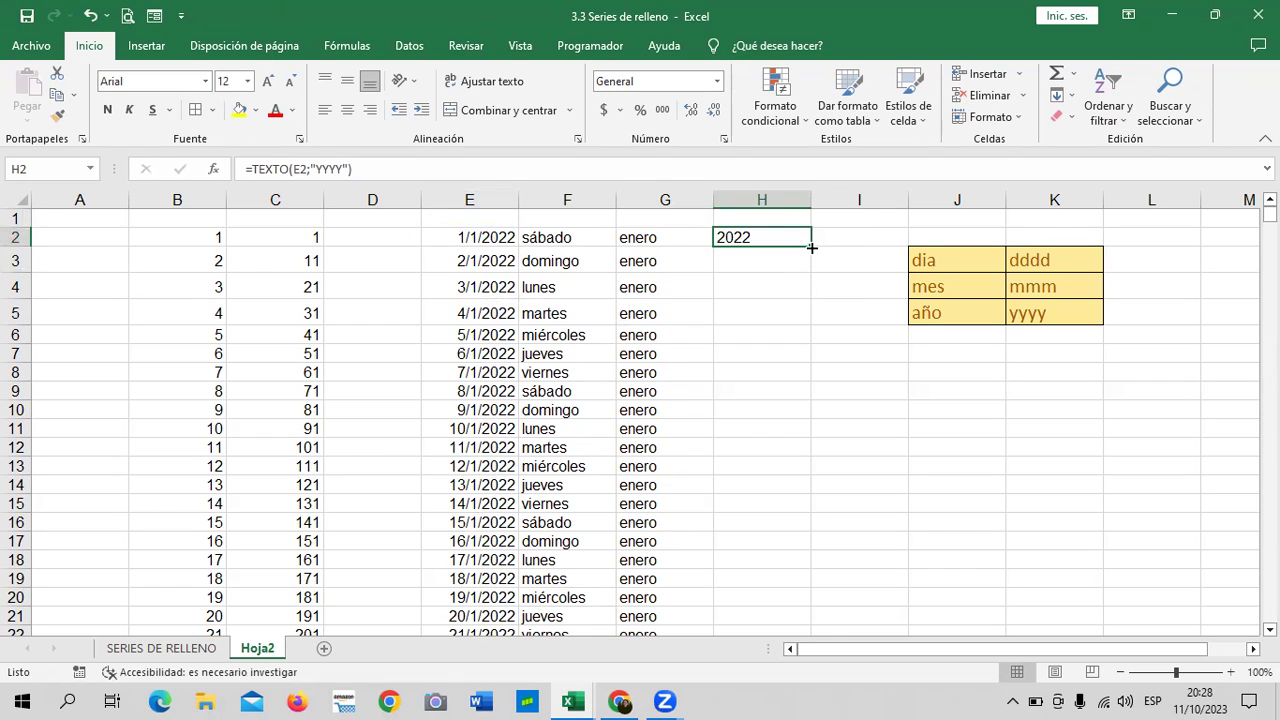
{"action": "double_click", "coordinate": [811, 247]}
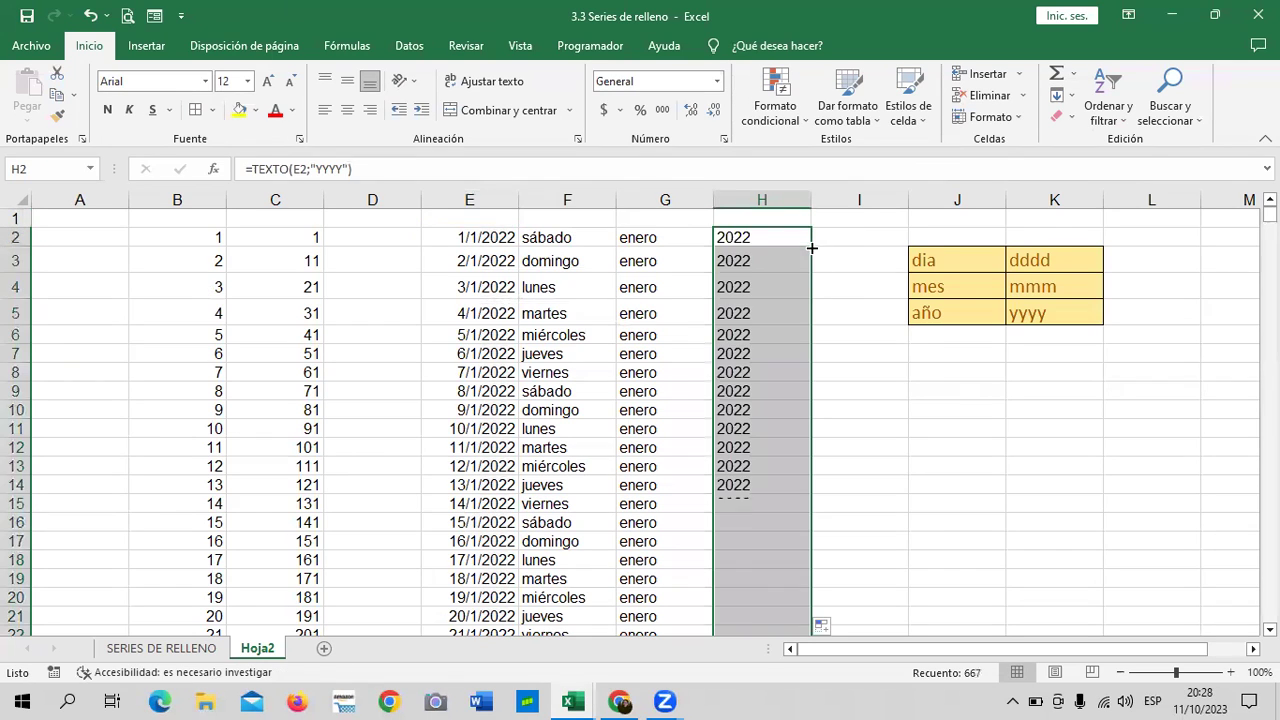
{"action": "left_click", "coordinate": [853, 353]}
Examine the filled years in column H against the dates, from the last filled row back up to the first.
{"action": "left_click", "coordinate": [775, 241]}
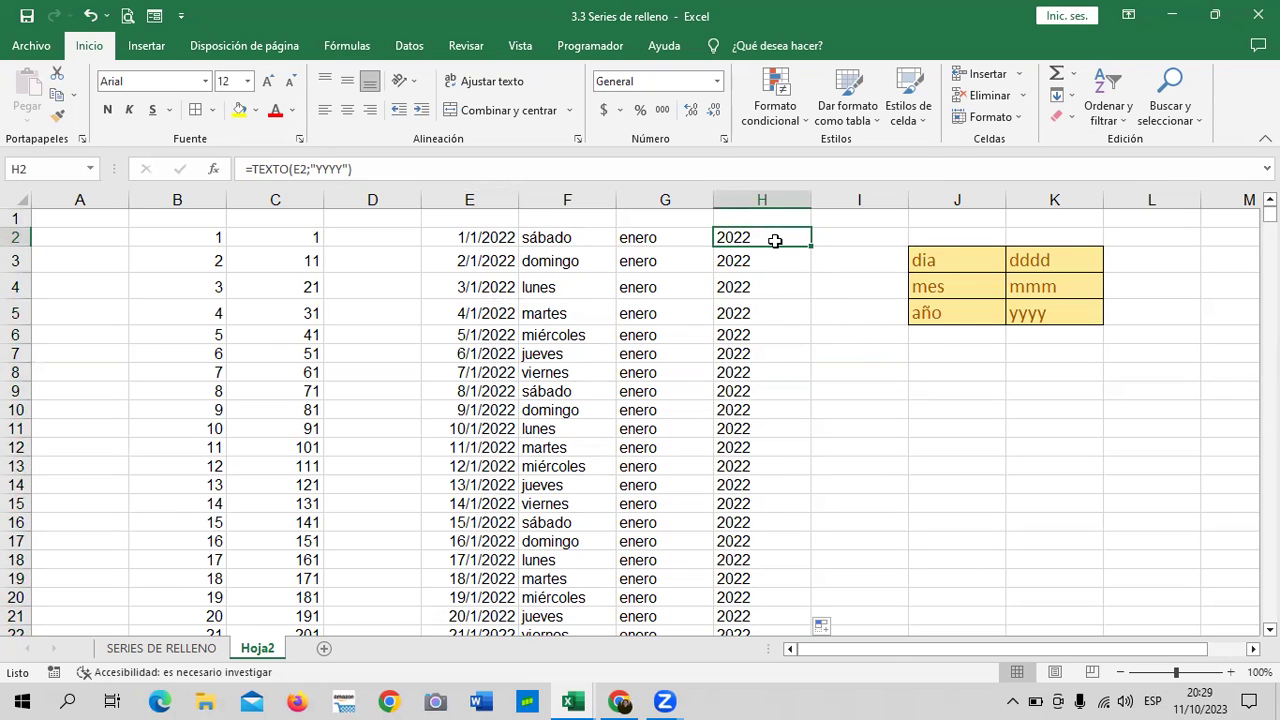
{"action": "key", "text": "ctrl+Down"}
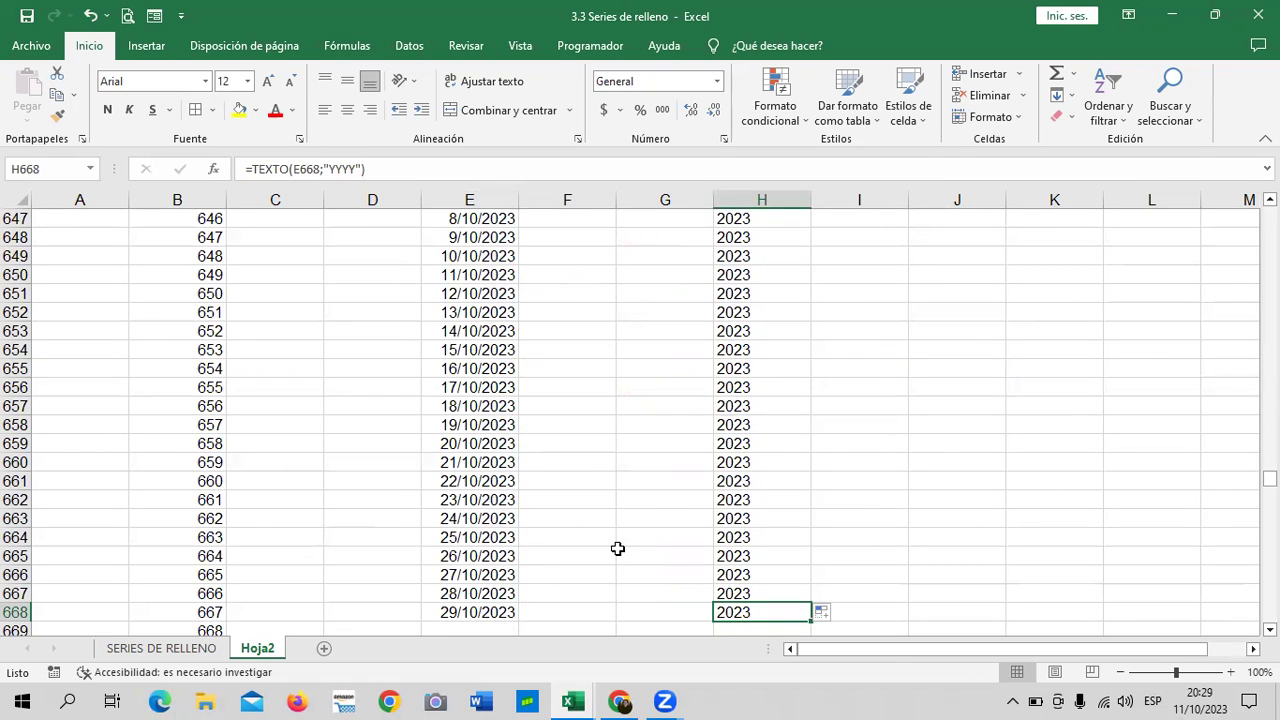
{"action": "scroll", "coordinate": [801, 569], "scroll_direction": "up", "scroll_amount": 7}
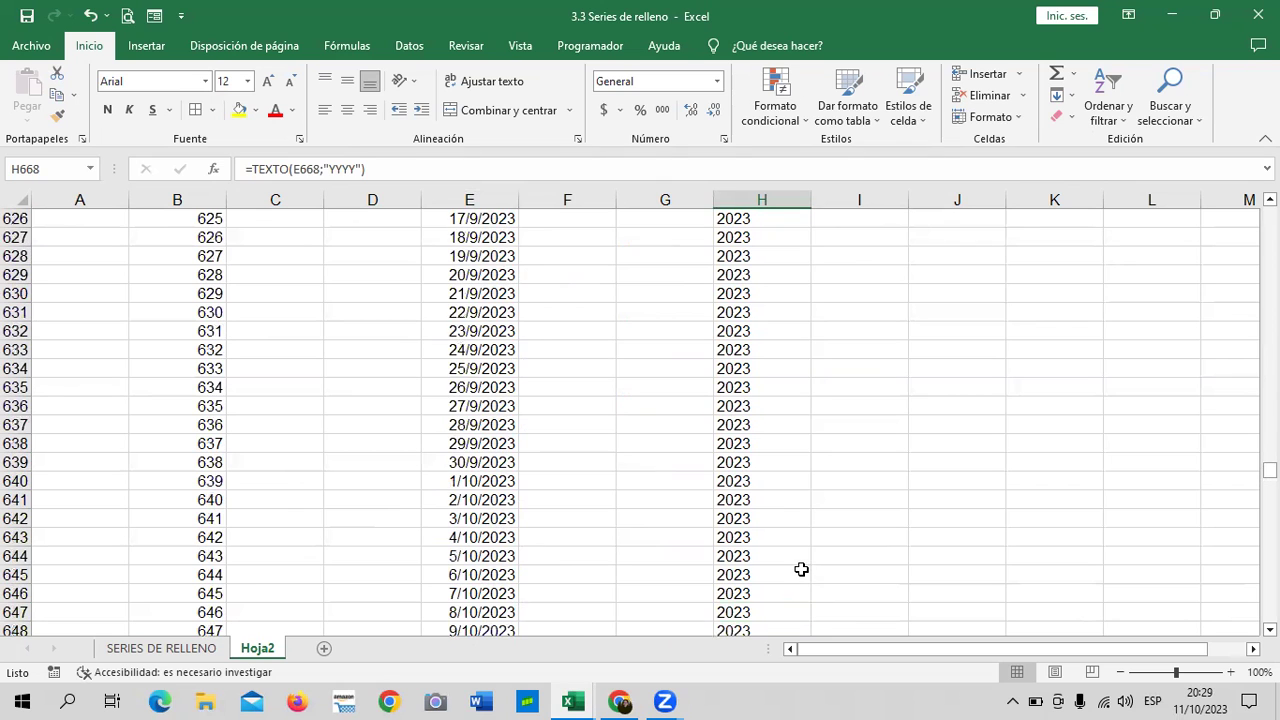
{"action": "scroll", "coordinate": [801, 569], "scroll_direction": "up", "scroll_amount": 20}
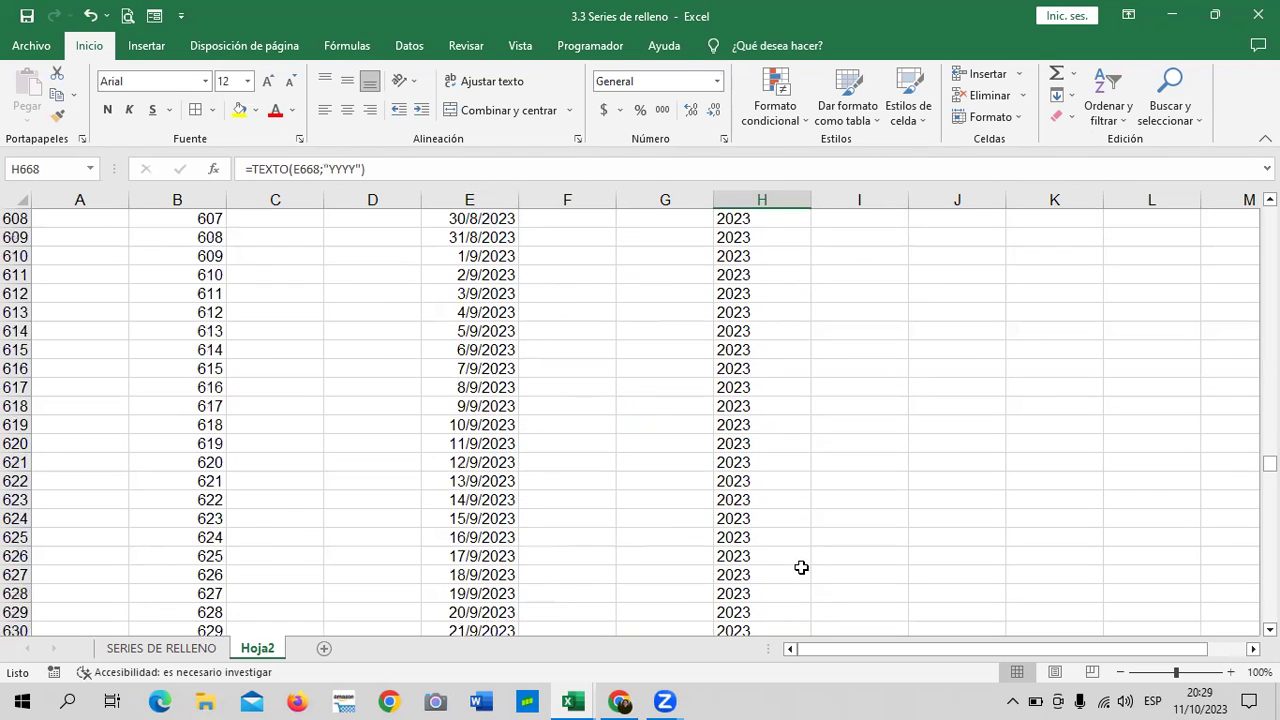
{"action": "scroll", "coordinate": [812, 554], "scroll_direction": "up", "scroll_amount": 20}
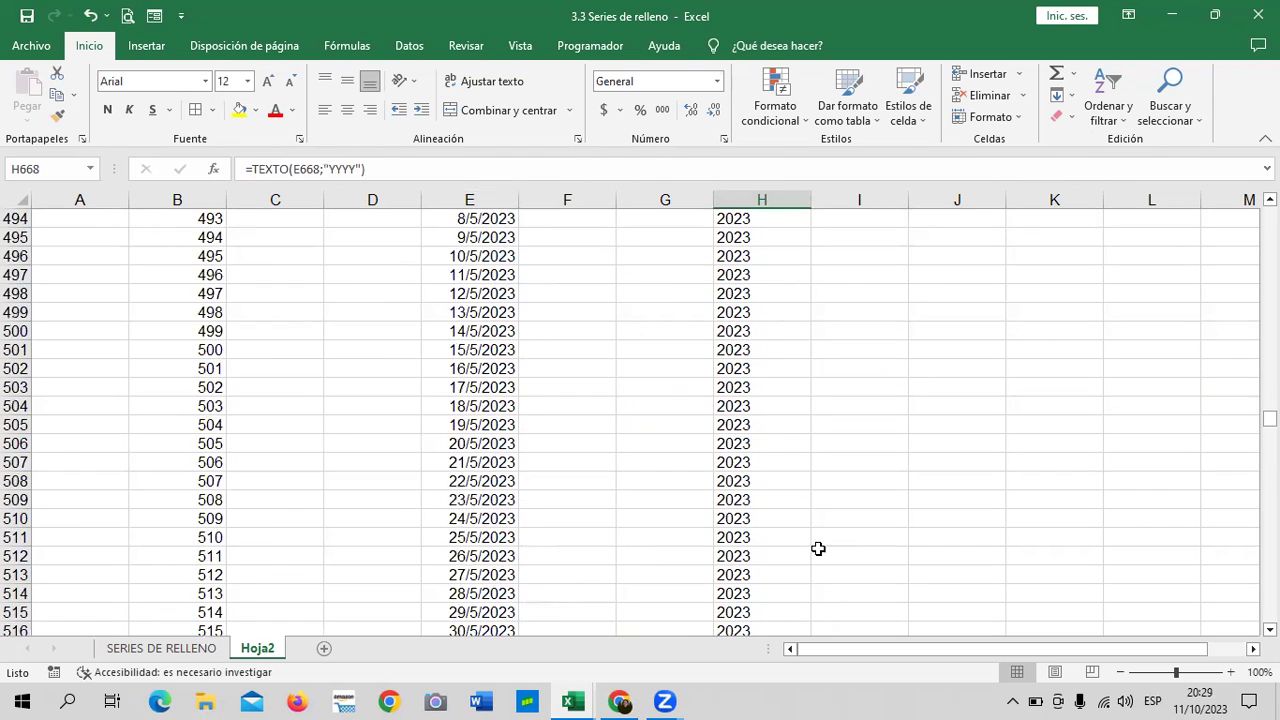
{"action": "scroll", "coordinate": [840, 500], "scroll_direction": "up", "scroll_amount": 20}
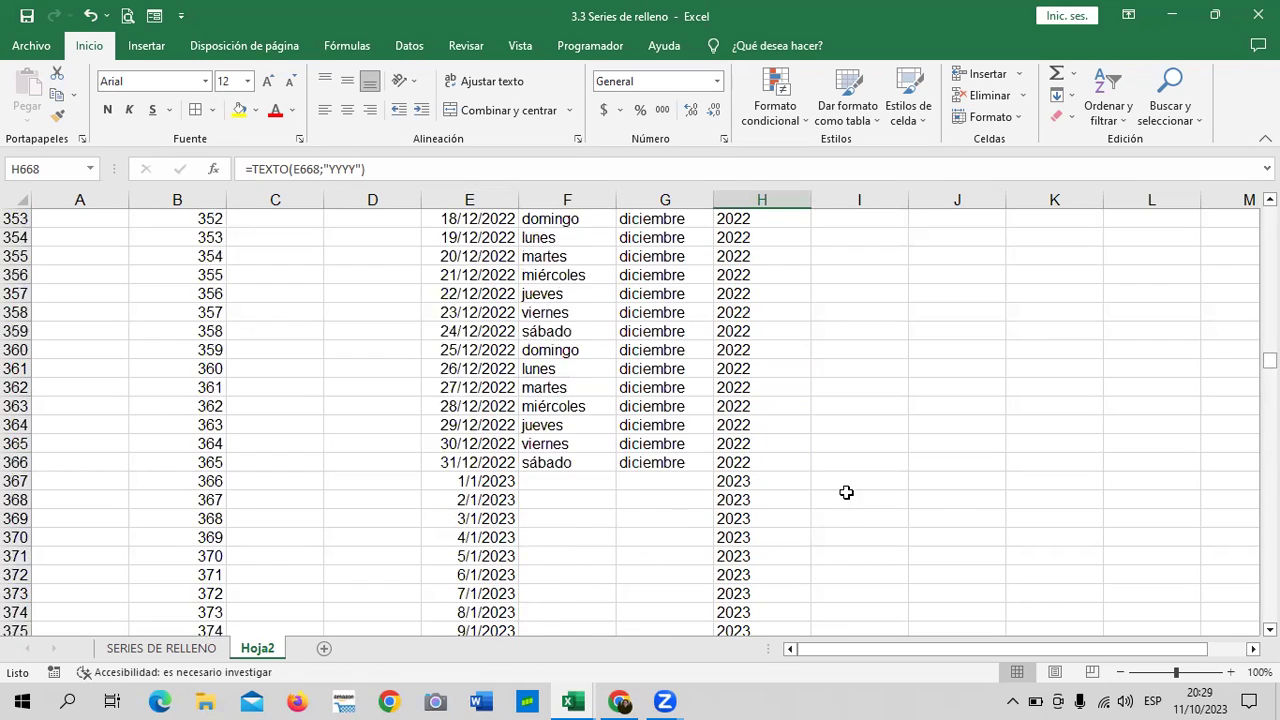
{"action": "scroll", "coordinate": [878, 457], "scroll_direction": "up", "scroll_amount": 20}
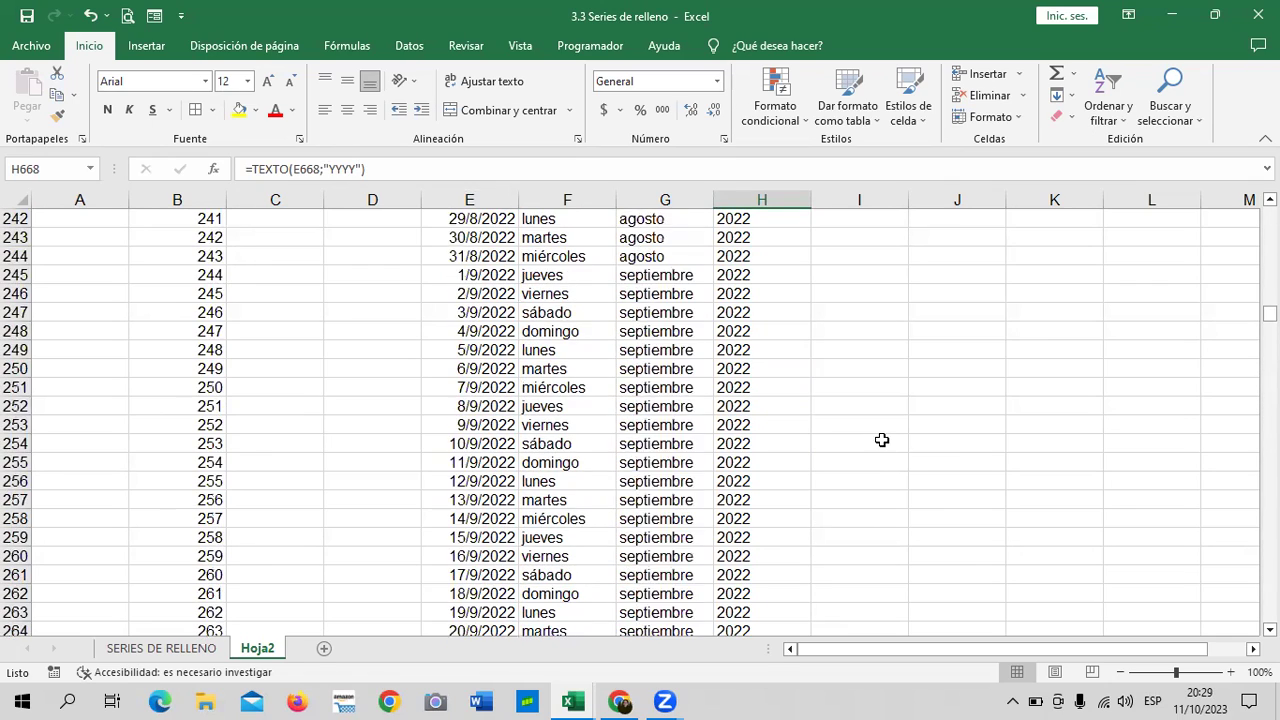
{"action": "scroll", "coordinate": [912, 389], "scroll_direction": "up", "scroll_amount": 20}
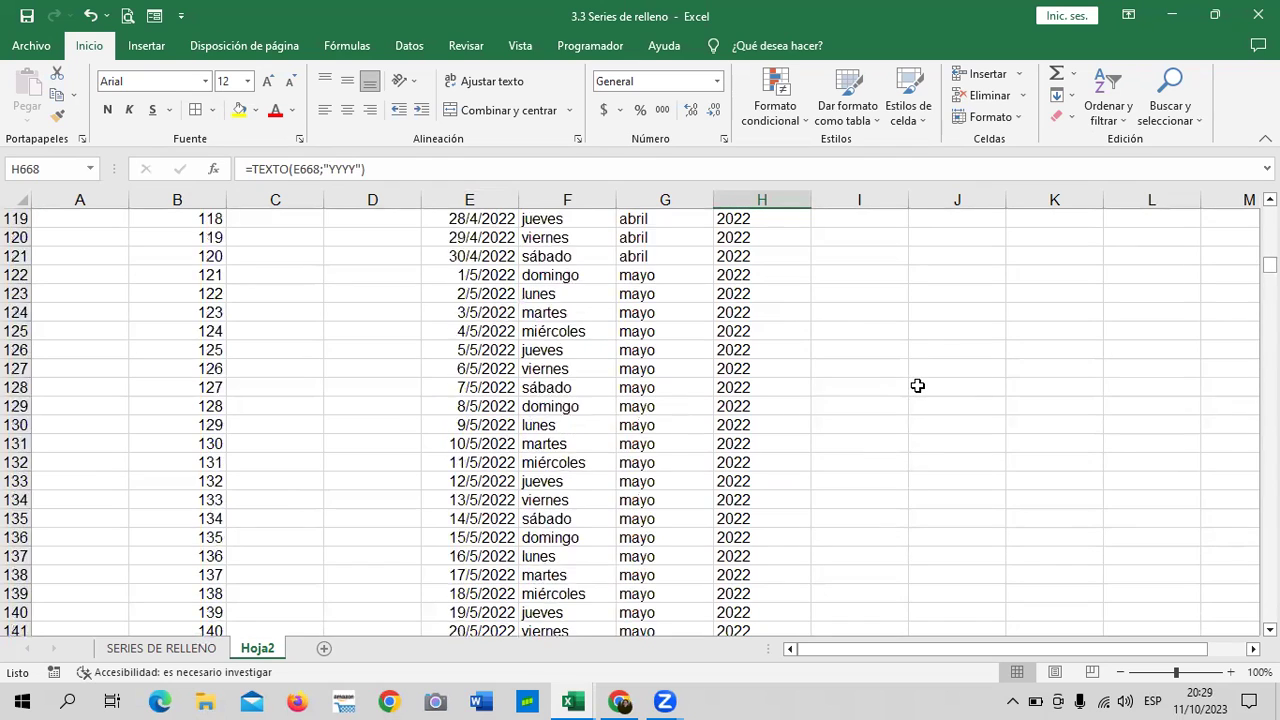
{"action": "scroll", "coordinate": [925, 378], "scroll_direction": "up", "scroll_amount": 6}
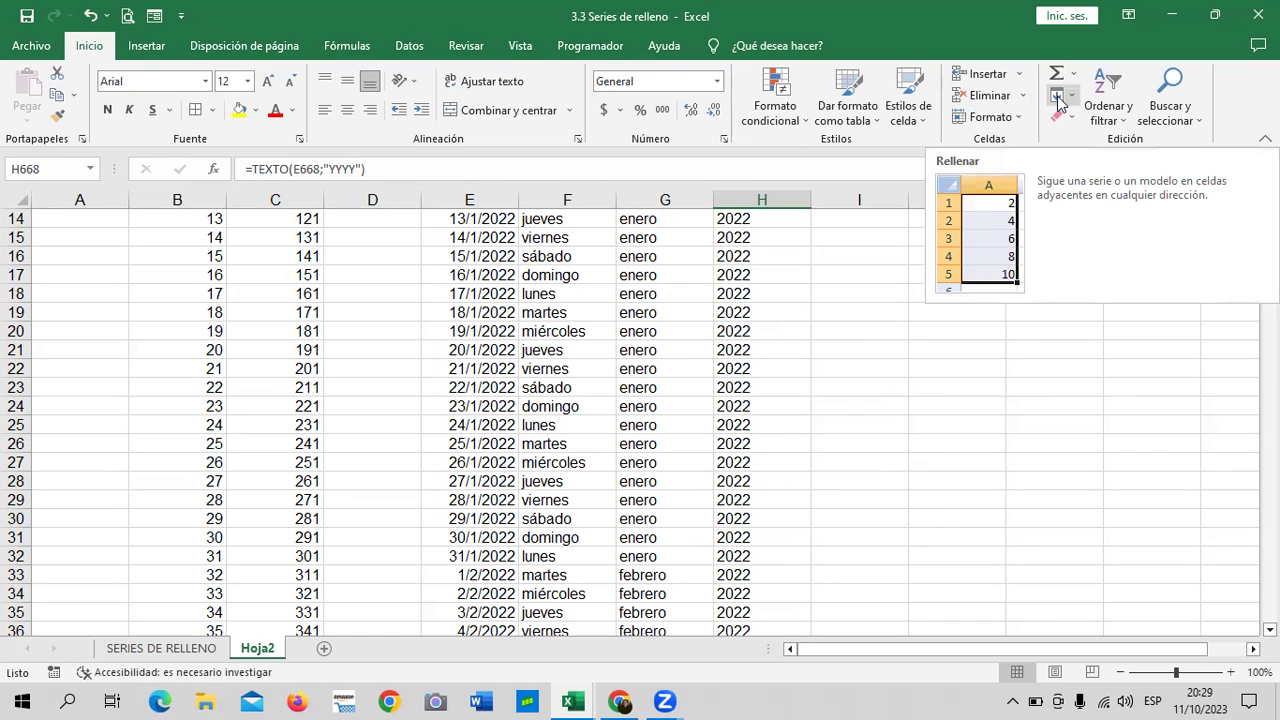
{"action": "scroll", "coordinate": [663, 360], "scroll_direction": "up", "scroll_amount": 5}
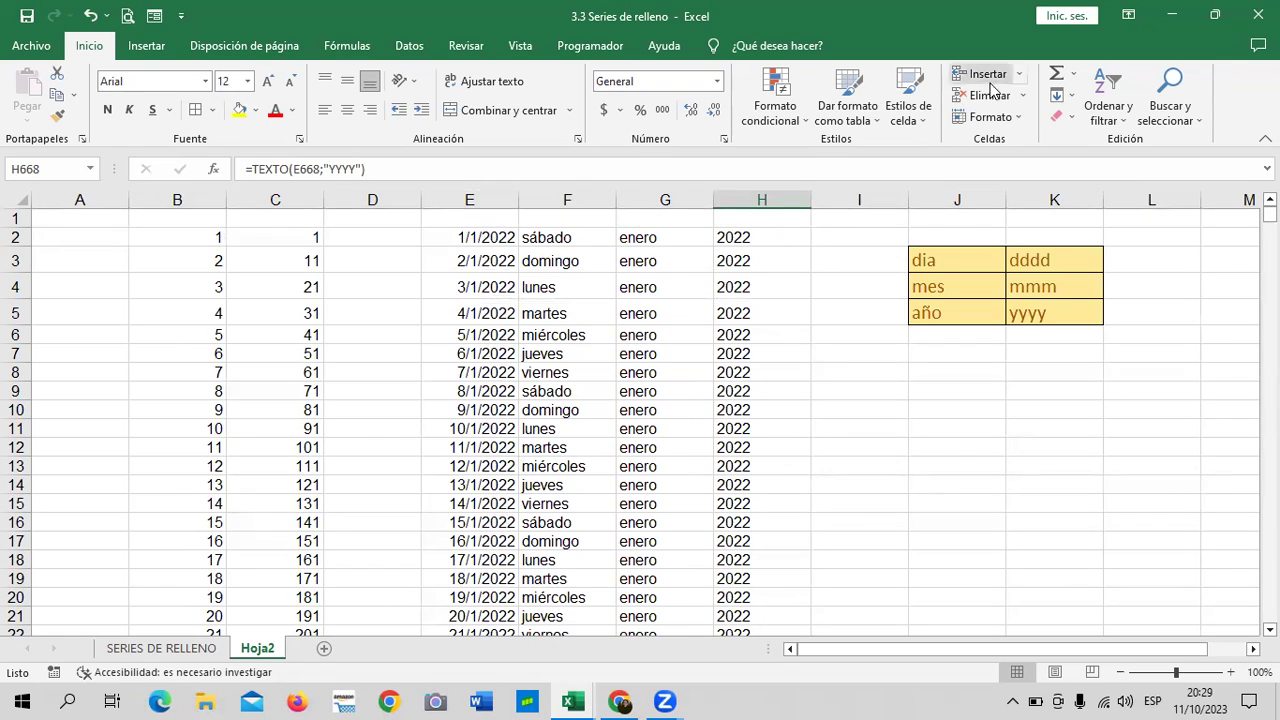
Review the Series fill options for direction, type and time unit, and close them without applying a series.
{"action": "left_click", "coordinate": [1075, 98]}
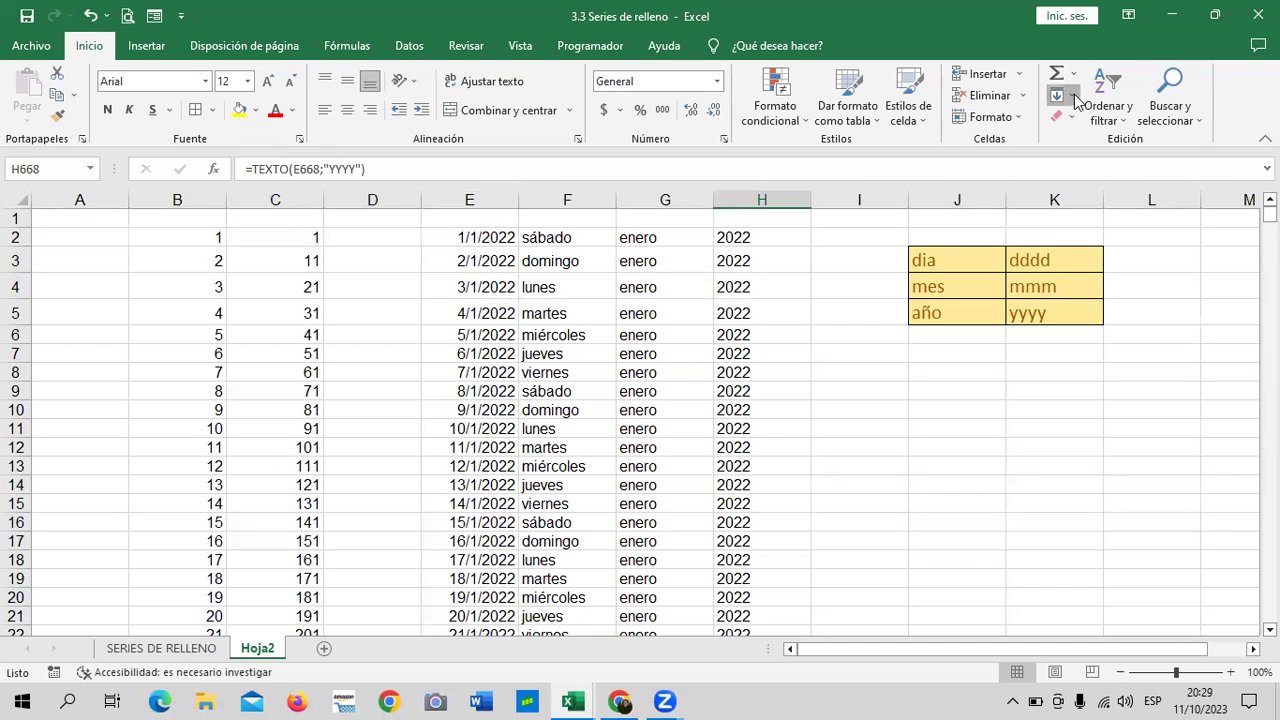
{"action": "left_click", "coordinate": [1096, 231]}
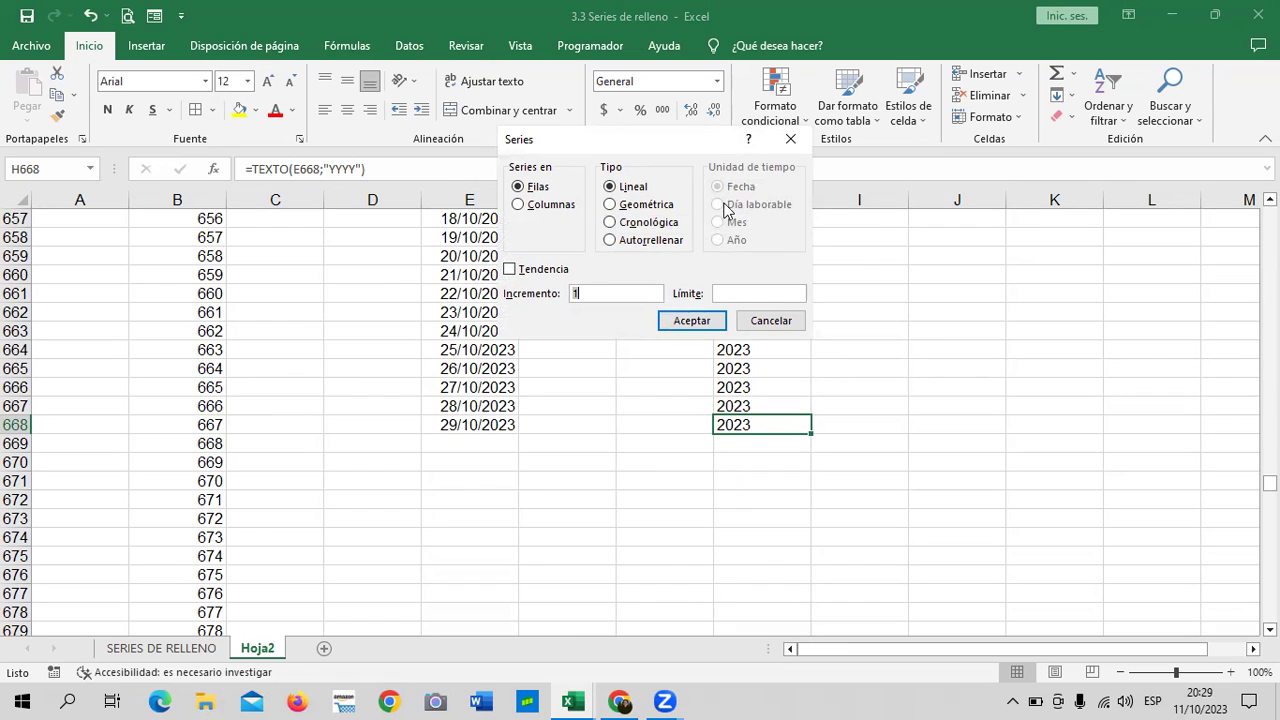
{"action": "left_click", "coordinate": [785, 323]}
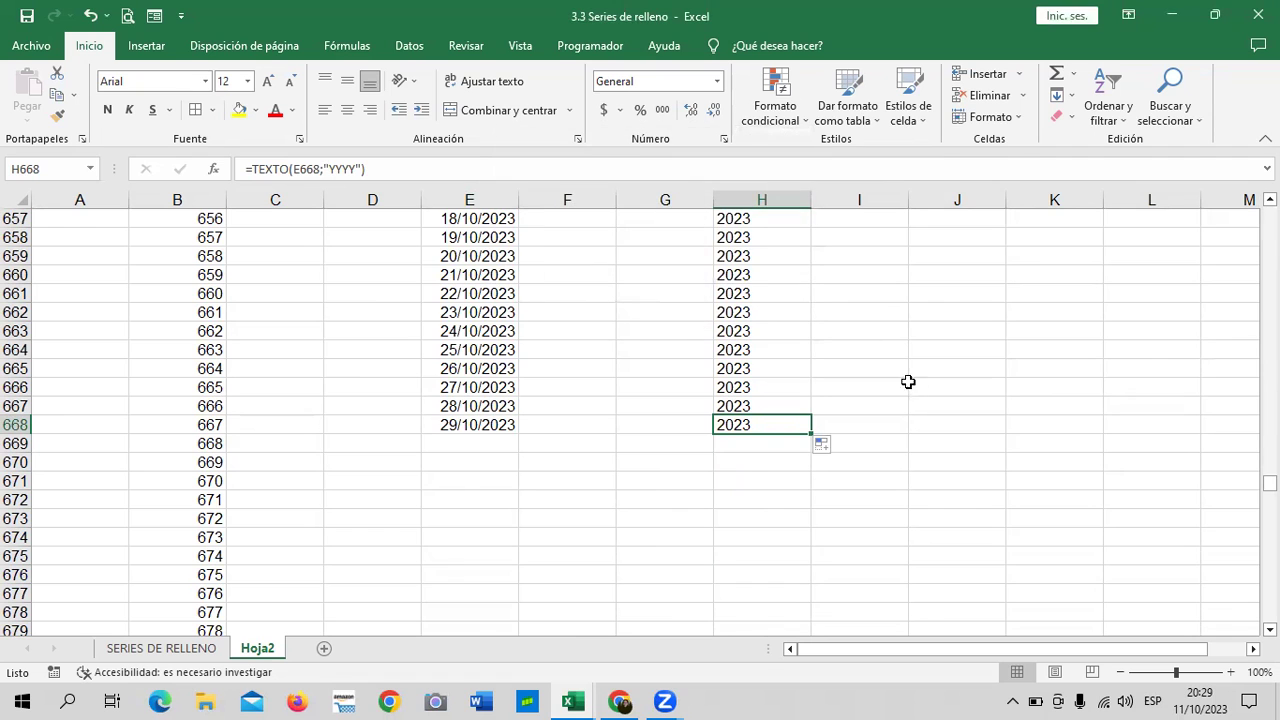
Switch to the SERIES DE RELLENO sheet.
{"action": "scroll", "coordinate": [905, 395], "scroll_direction": "up", "scroll_amount": 9}
{"action": "left_click", "coordinate": [183, 649]}
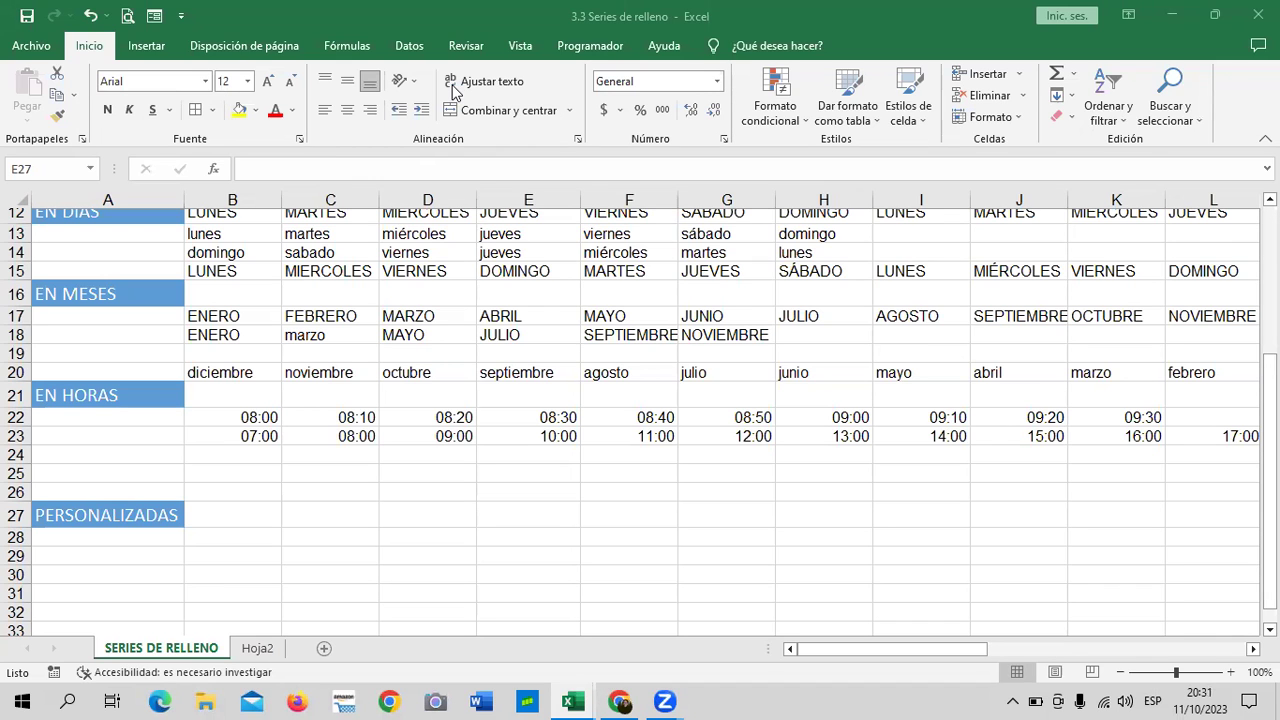
Switch to the course site in Chrome and open lesson 3.7 - Series de relleno at its video.
{"action": "left_click", "coordinate": [619, 701]}
{"action": "scroll", "coordinate": [716, 568], "scroll_direction": "down", "scroll_amount": 4}
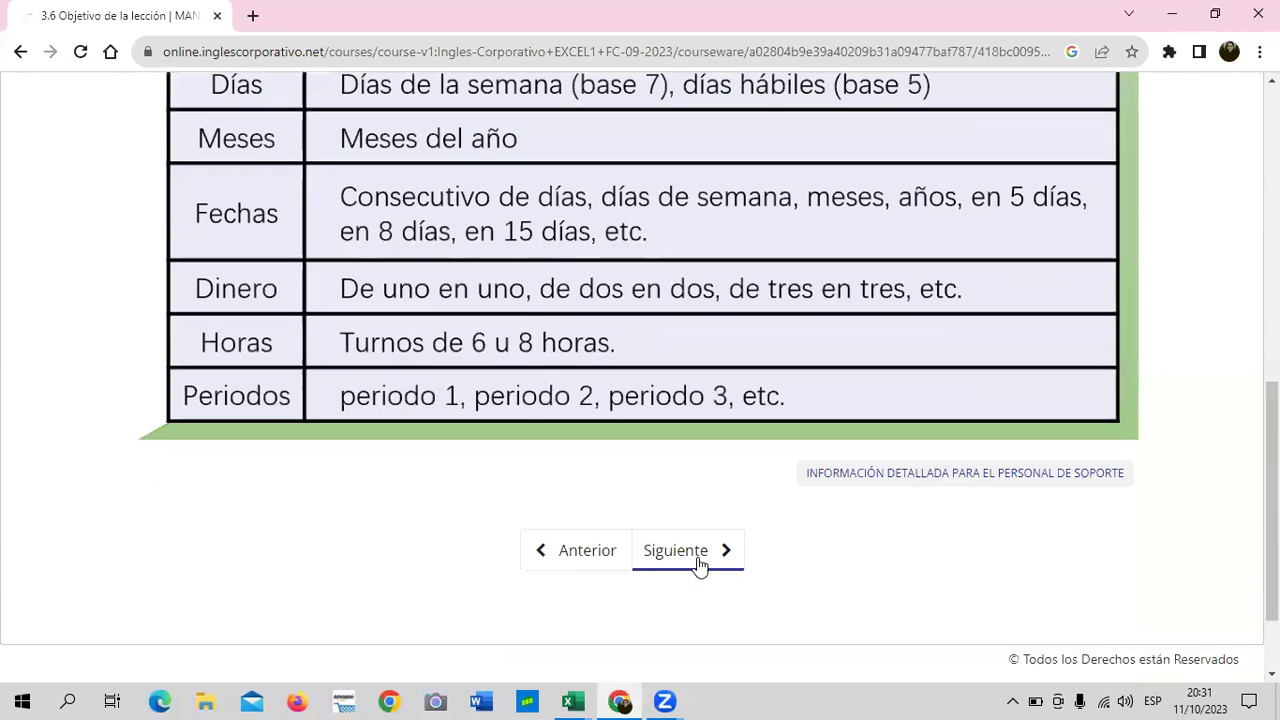
{"action": "left_click", "coordinate": [700, 541]}
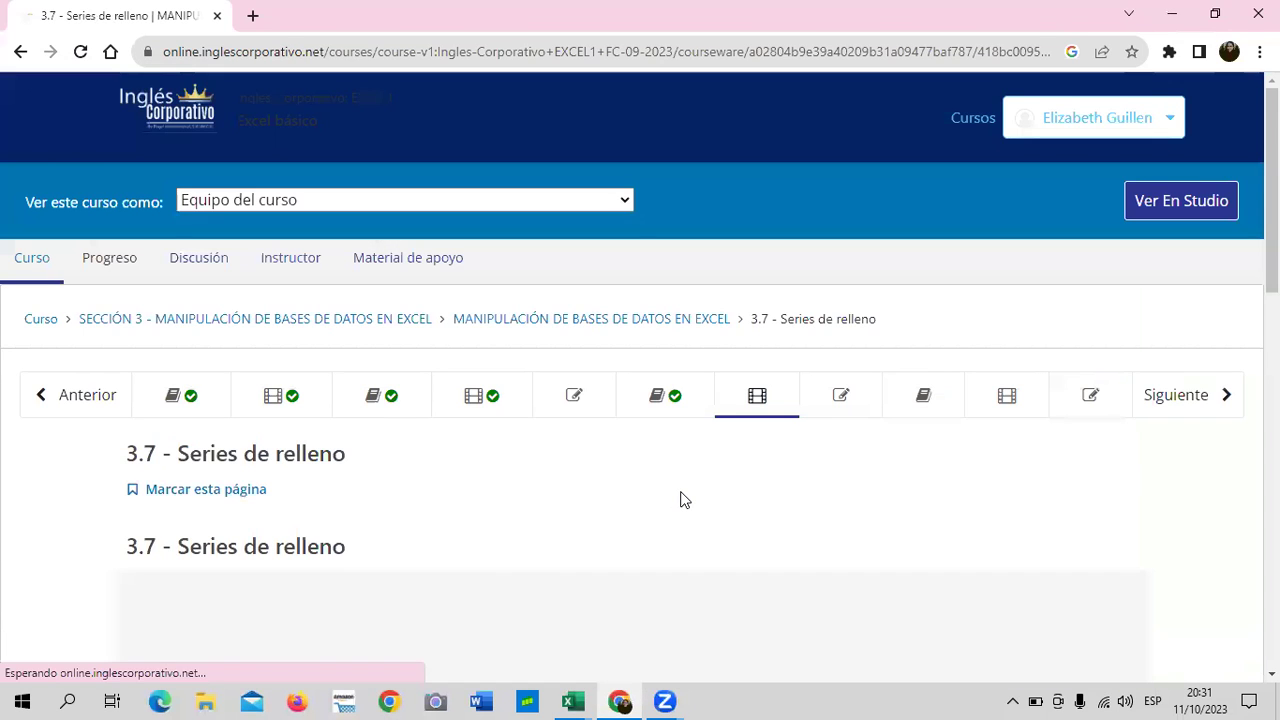
{"action": "scroll", "coordinate": [678, 486], "scroll_direction": "down", "scroll_amount": 5}
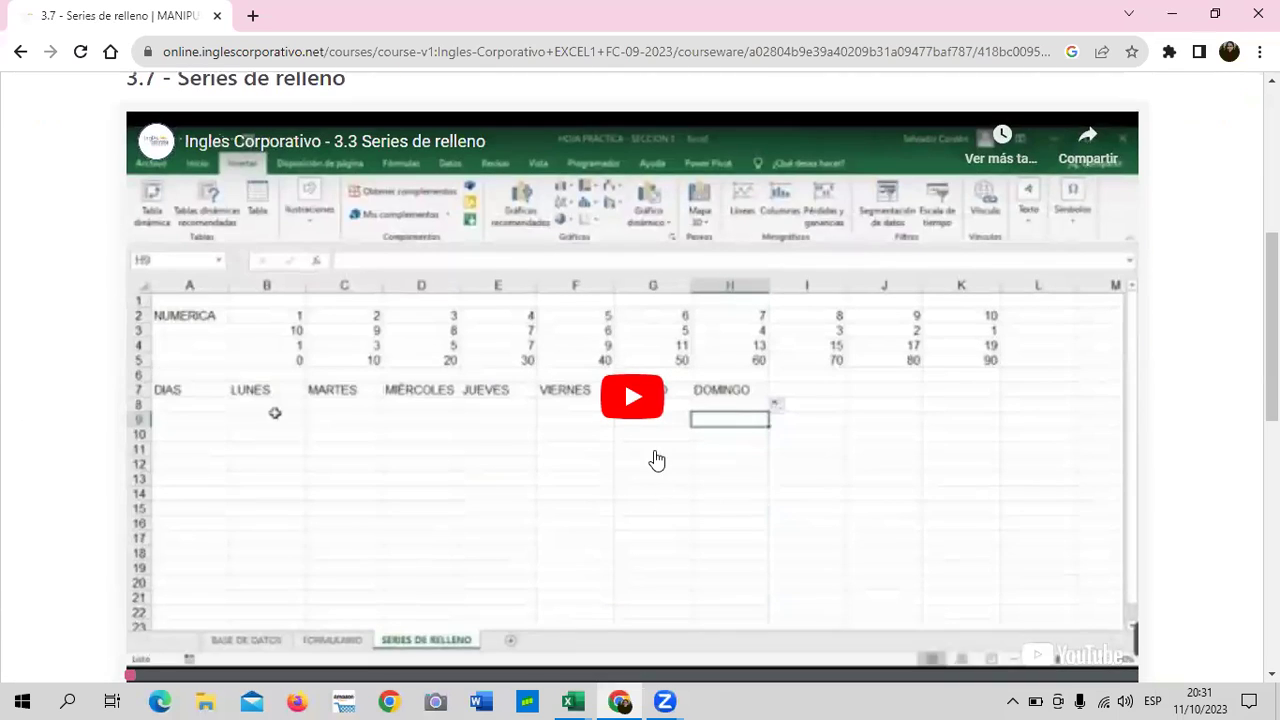
Watch the lesson video 3.3 Series de relleno to its end with the system volume raised.
{"action": "left_click", "coordinate": [638, 405]}
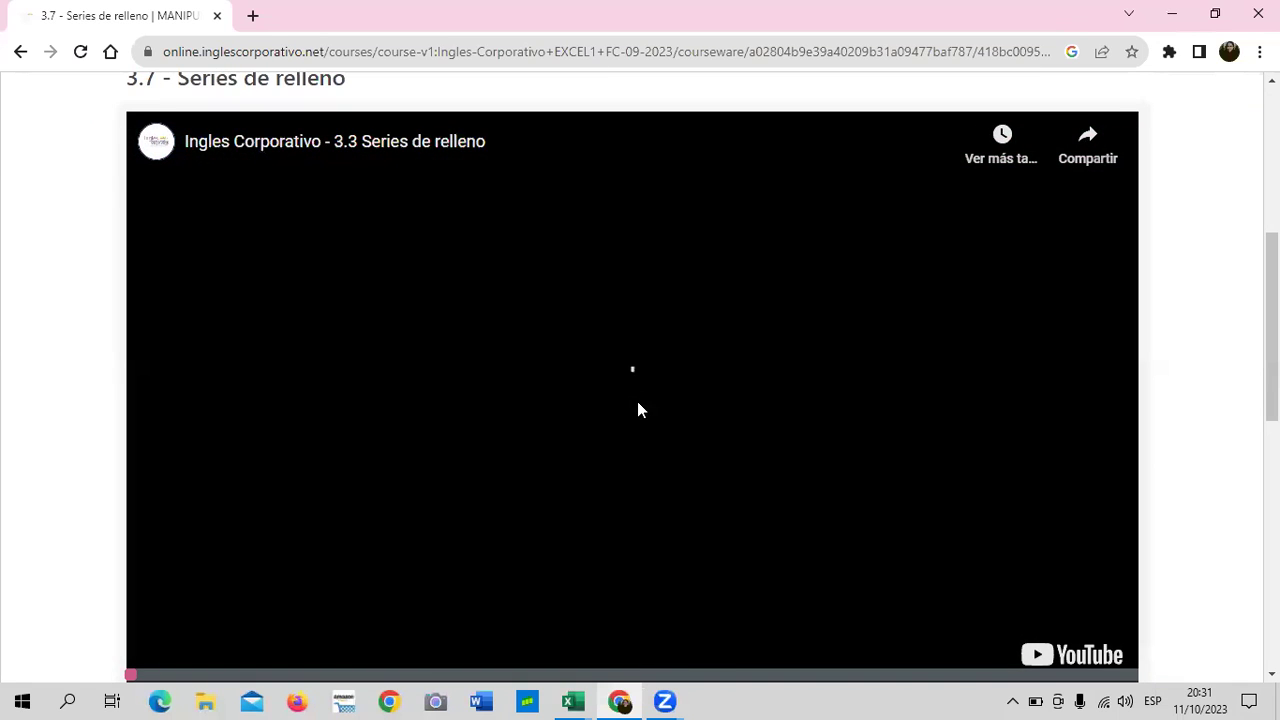
{"action": "key", "text": "XF86AudioRaiseVolume"}
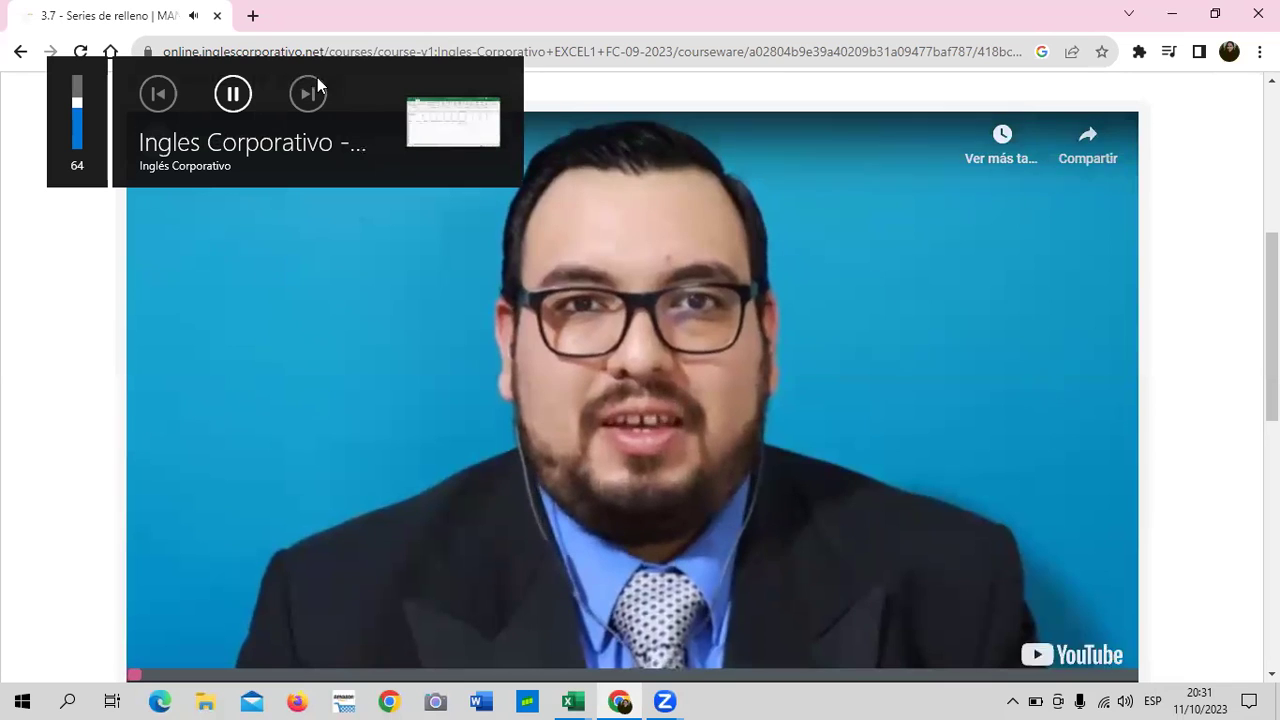
{"action": "left_click", "coordinate": [77, 83]}
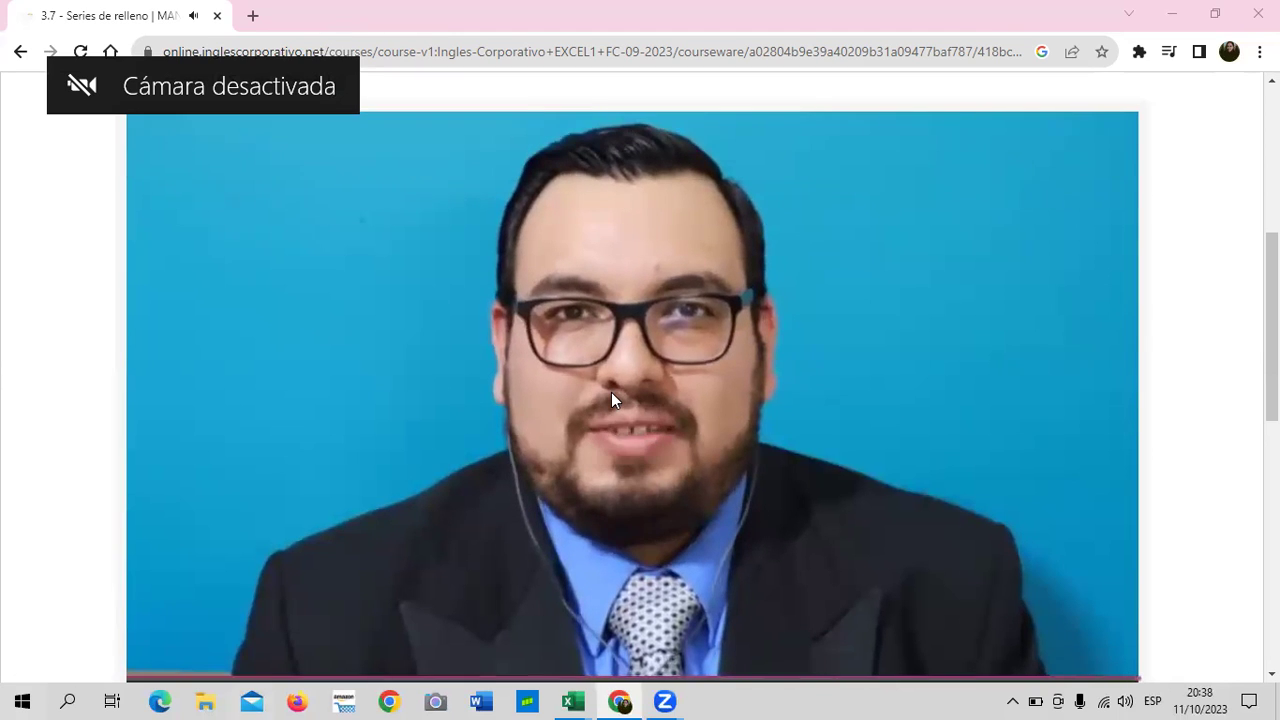
{"action": "mouse_move", "coordinate": [612, 393]}
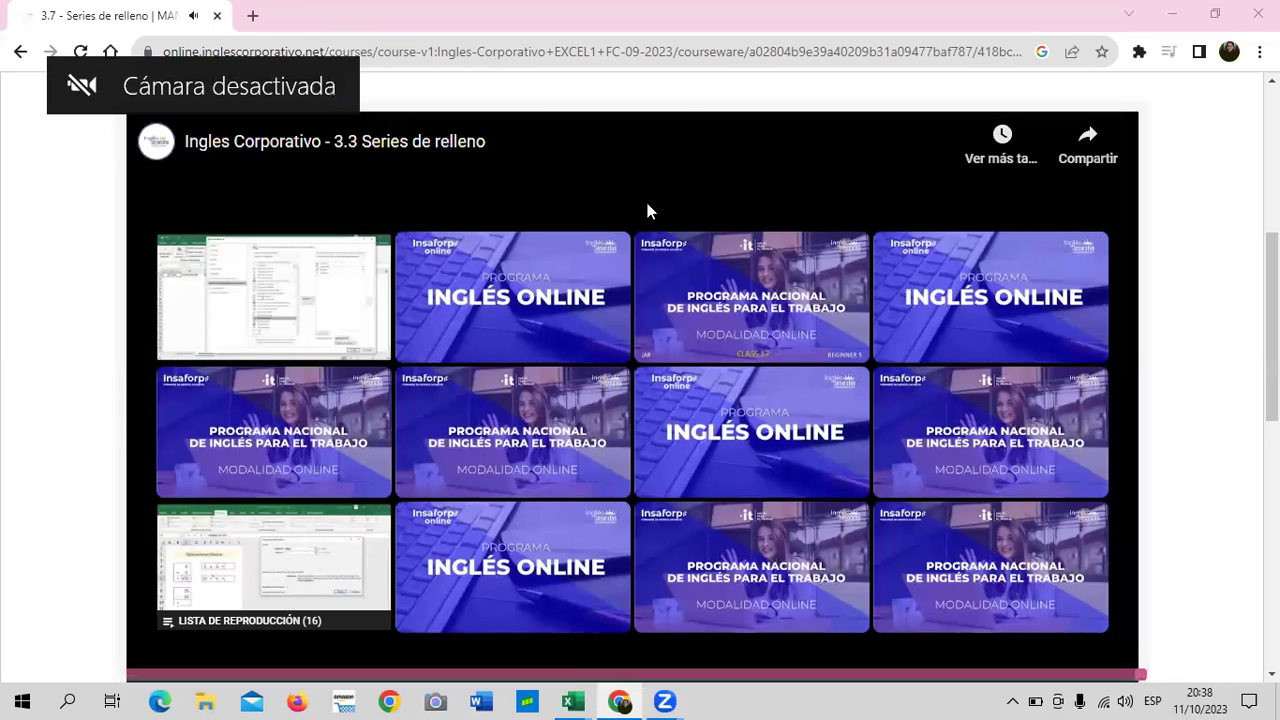
{"action": "scroll", "coordinate": [612, 388], "scroll_direction": "down", "scroll_amount": 2}
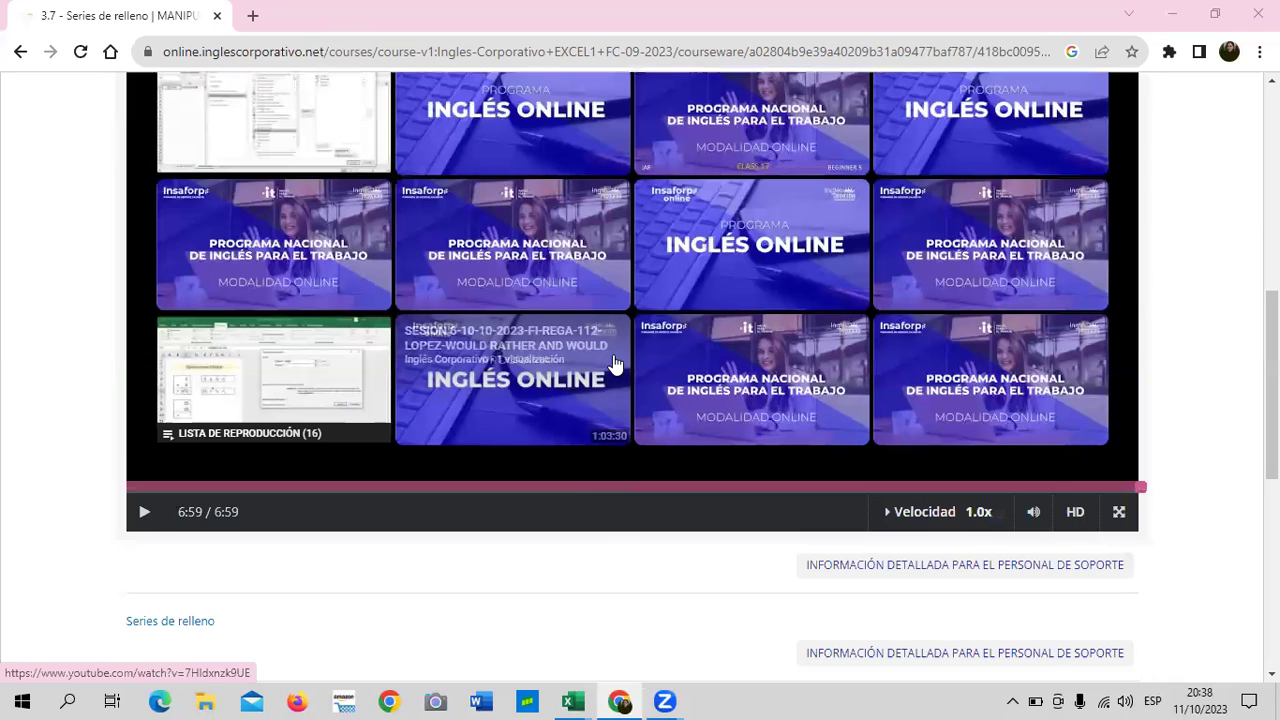
Switch to the 3.3 Series de relleno workbook in Excel and select cell C27 in the PERSONALIZADAS row.
{"action": "mouse_move", "coordinate": [574, 700]}
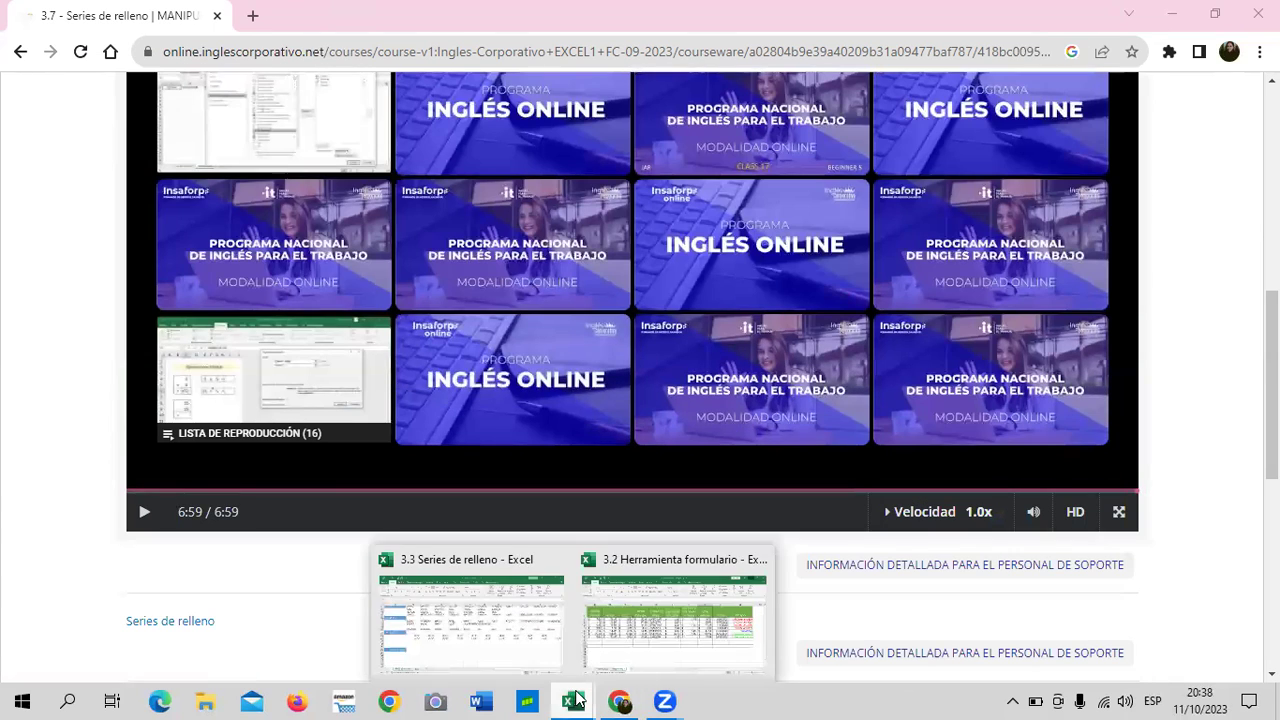
{"action": "left_click", "coordinate": [505, 635]}
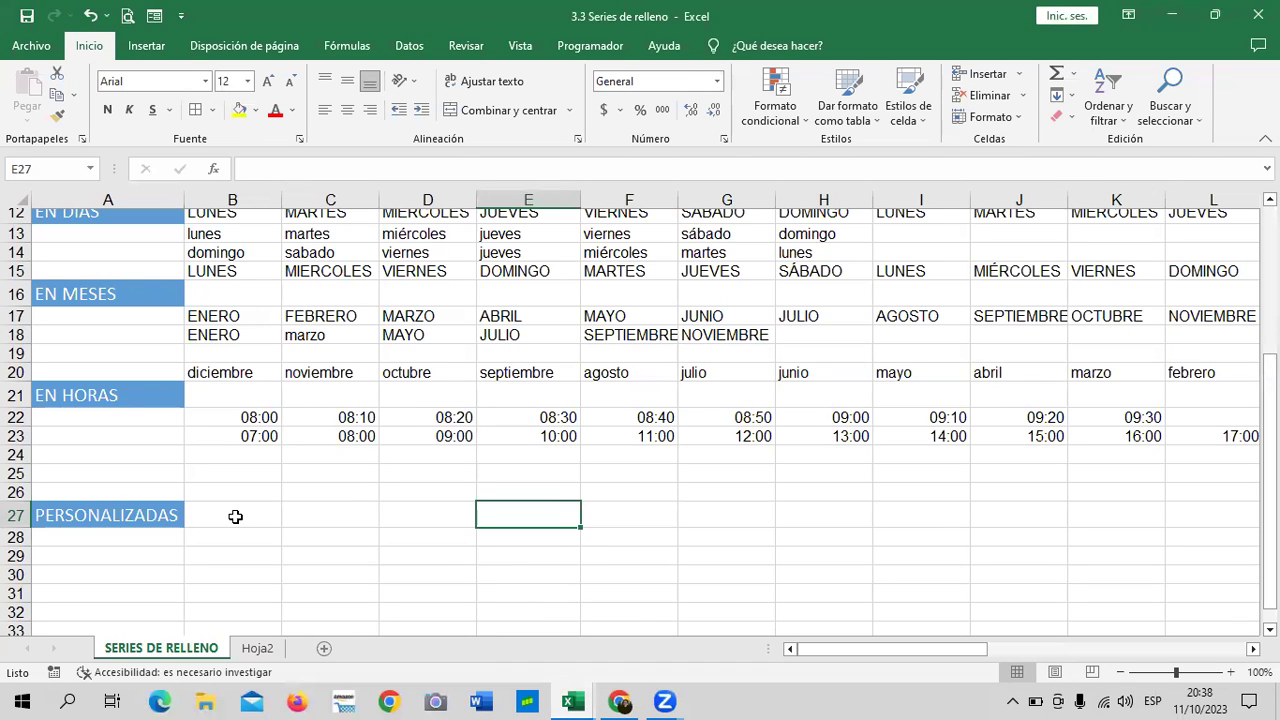
{"action": "scroll", "coordinate": [237, 522], "scroll_direction": "down", "scroll_amount": 1}
{"action": "left_click", "coordinate": [348, 486]}
{"action": "left_click", "coordinate": [250, 462]}
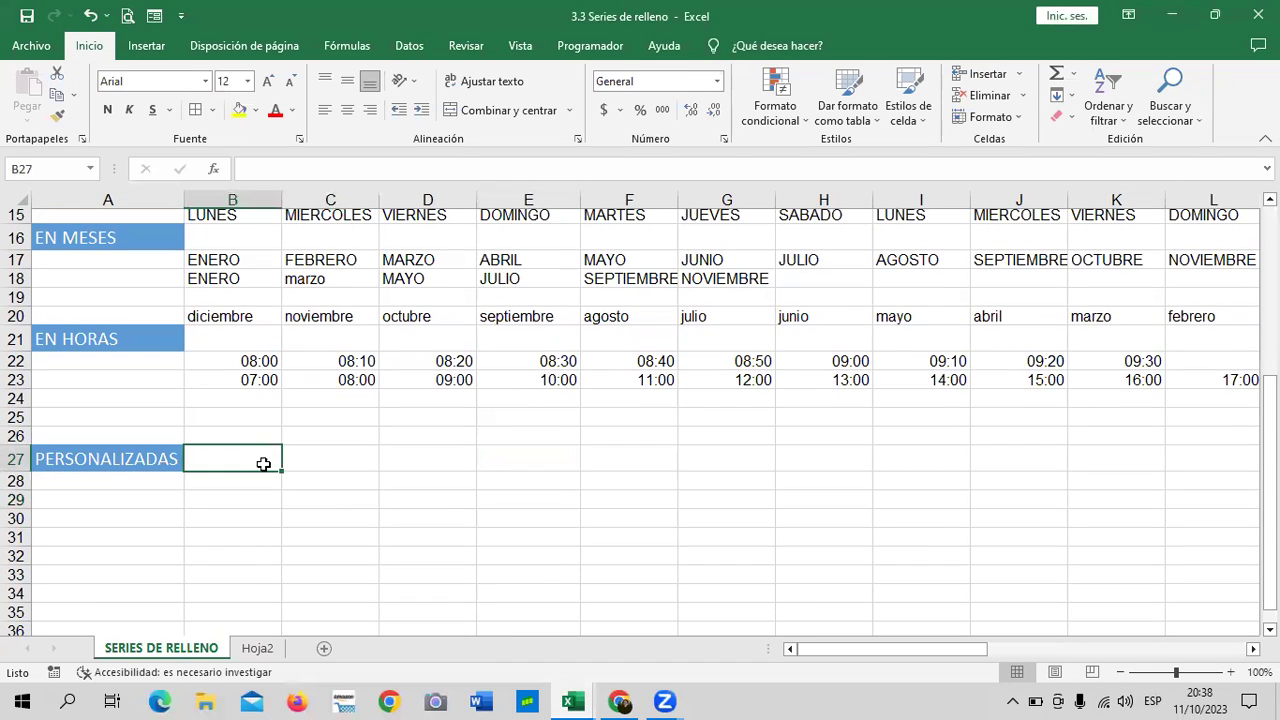
{"action": "left_click", "coordinate": [411, 462]}
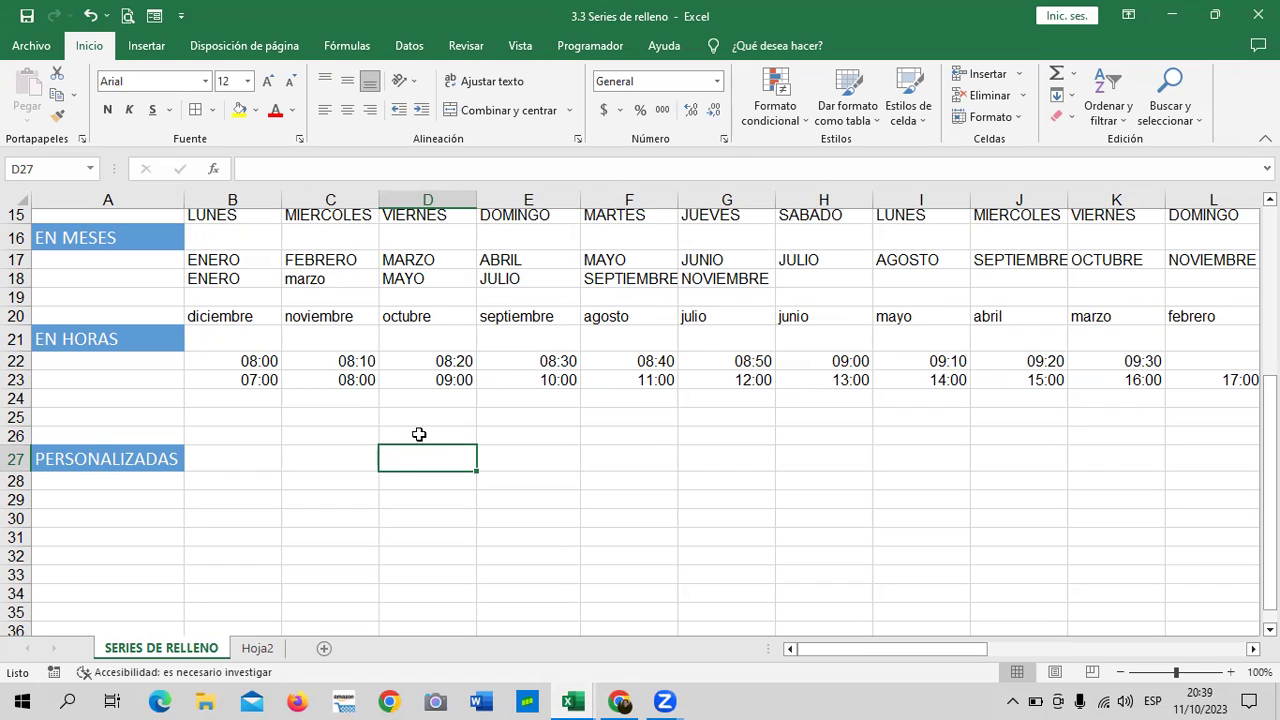
{"action": "left_click", "coordinate": [228, 452]}
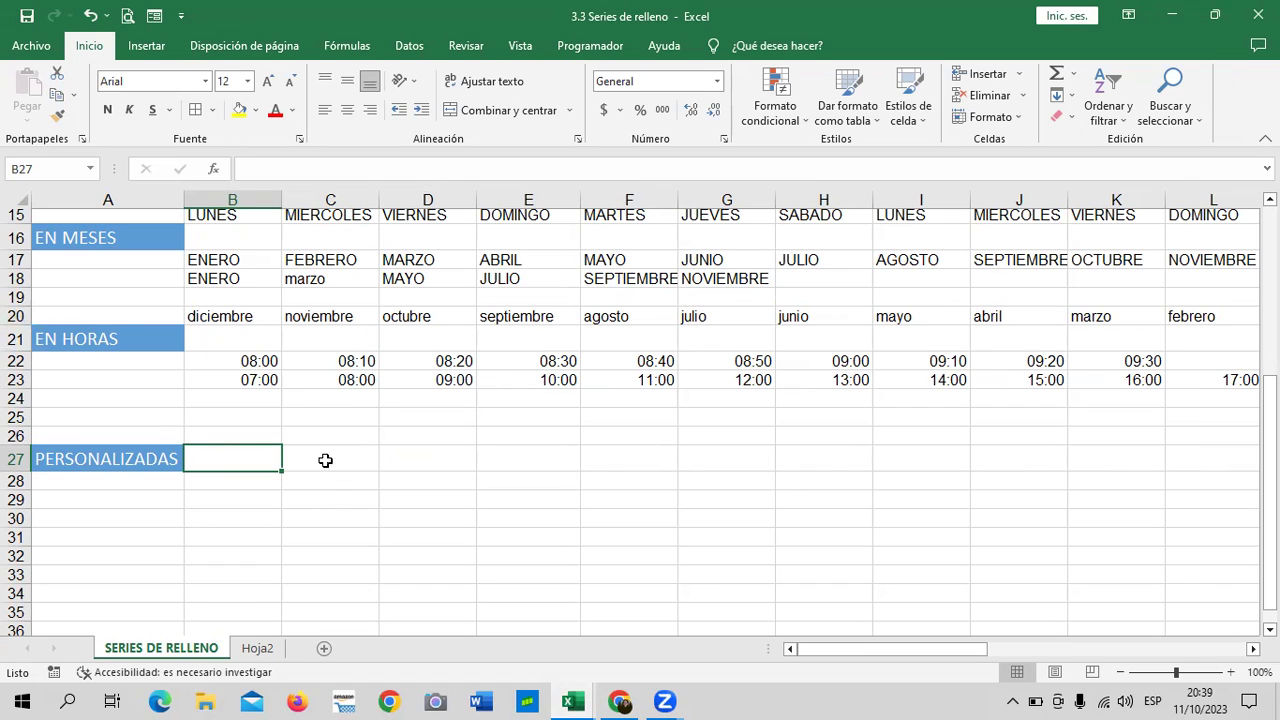
{"action": "left_click", "coordinate": [370, 452]}
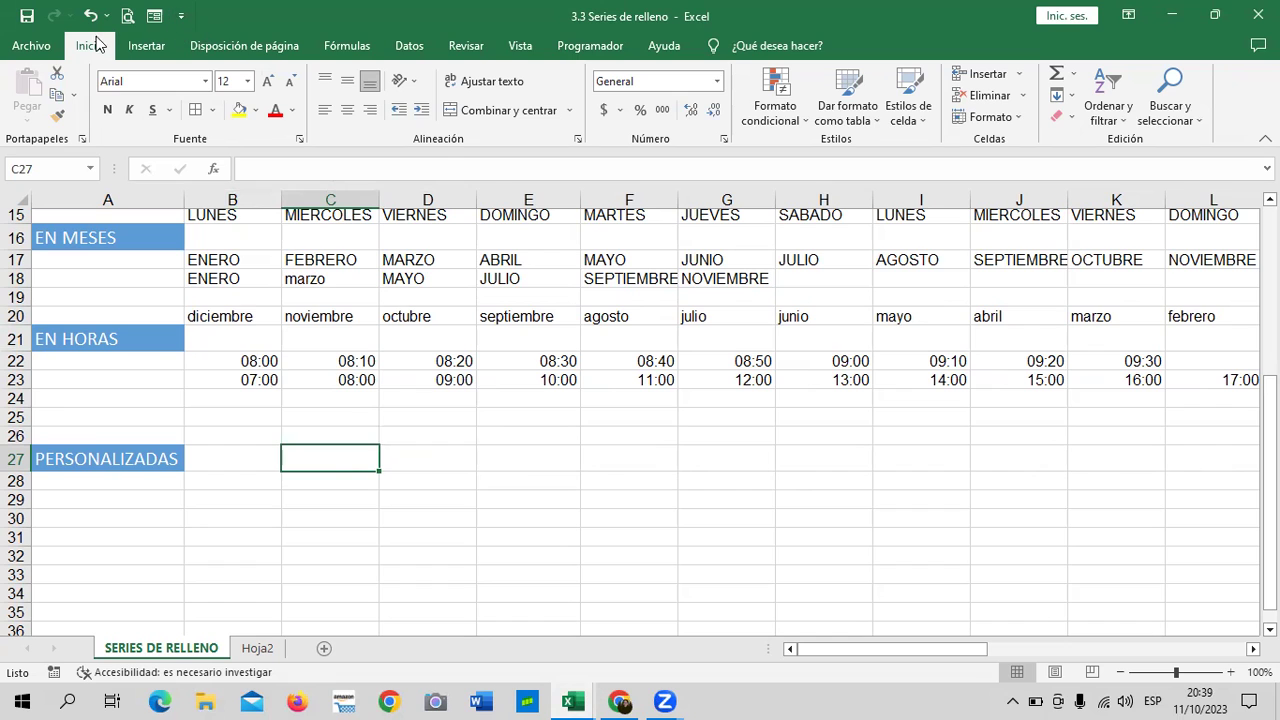
Open the Excel options dialog.
{"action": "left_click", "coordinate": [41, 46]}
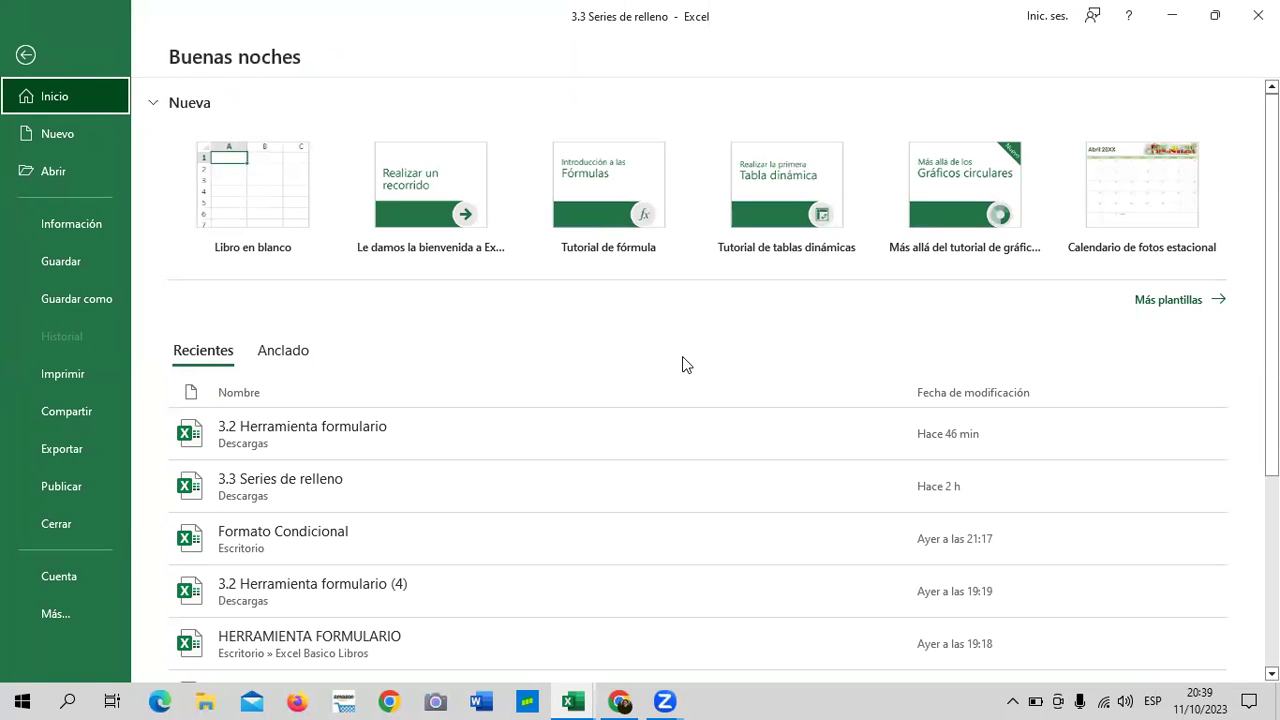
{"action": "left_click", "coordinate": [82, 620]}
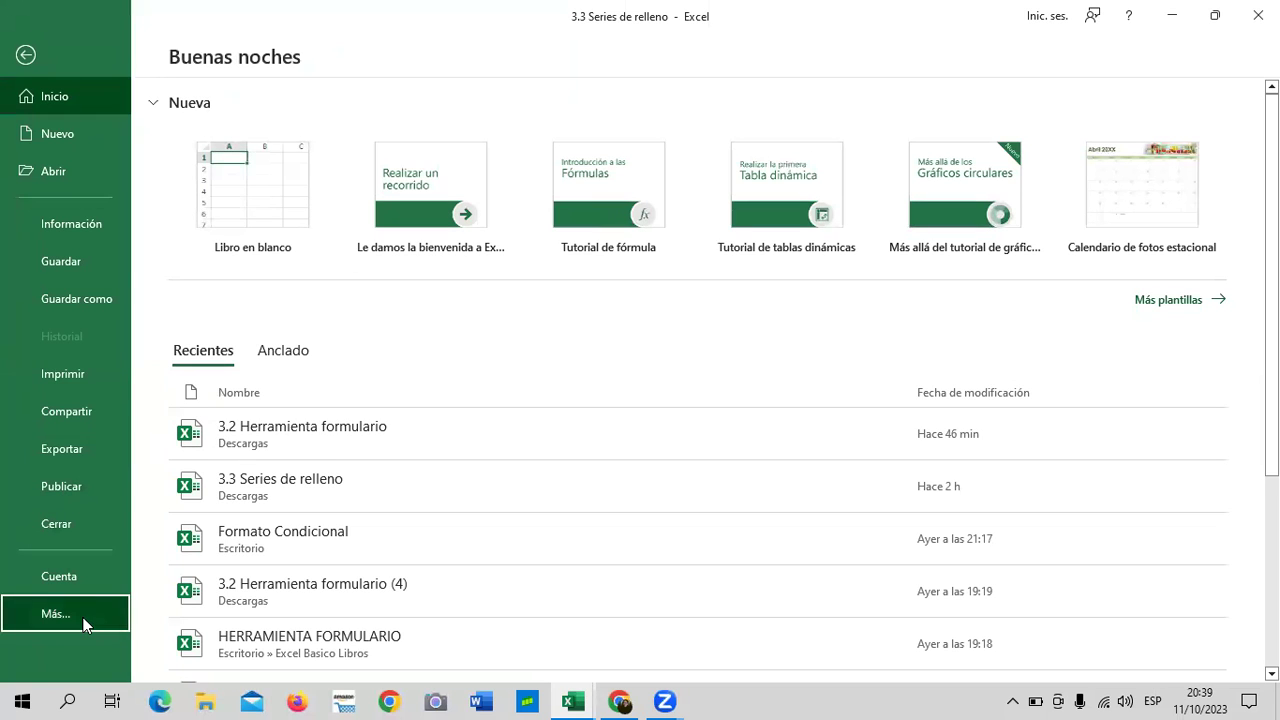
{"action": "left_click", "coordinate": [34, 58]}
{"action": "left_click", "coordinate": [51, 45]}
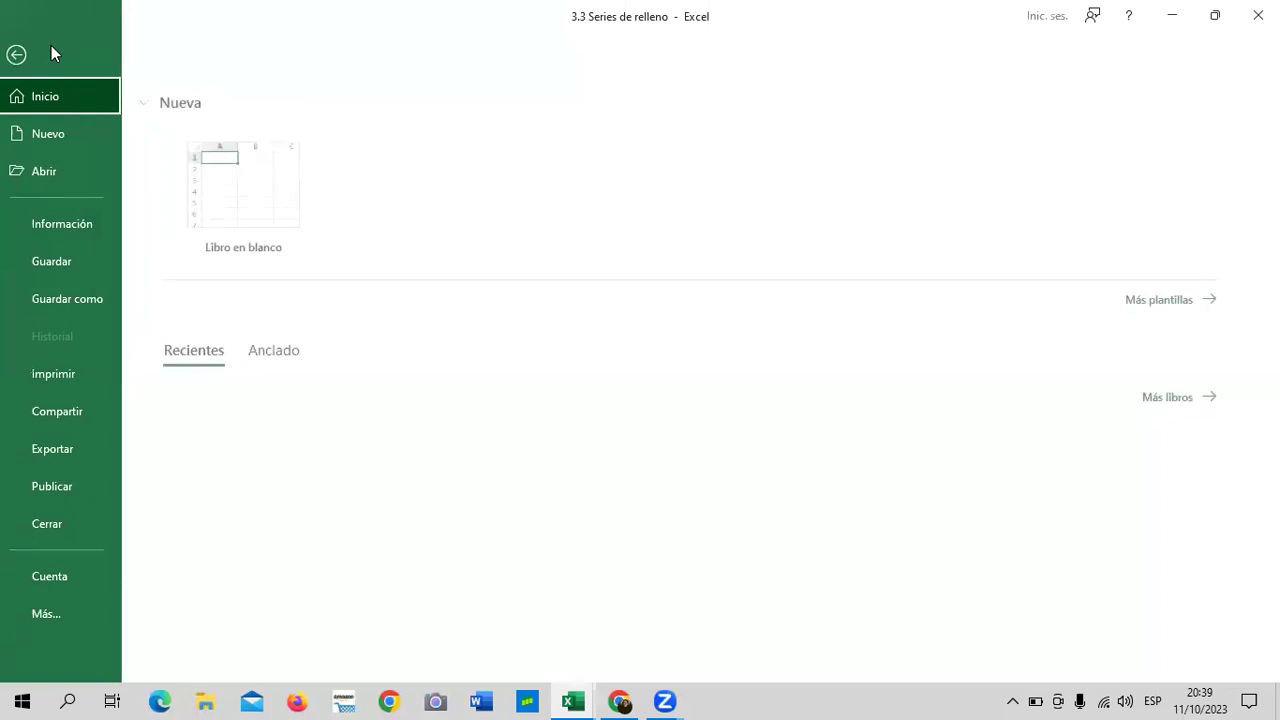
{"action": "left_click", "coordinate": [90, 613]}
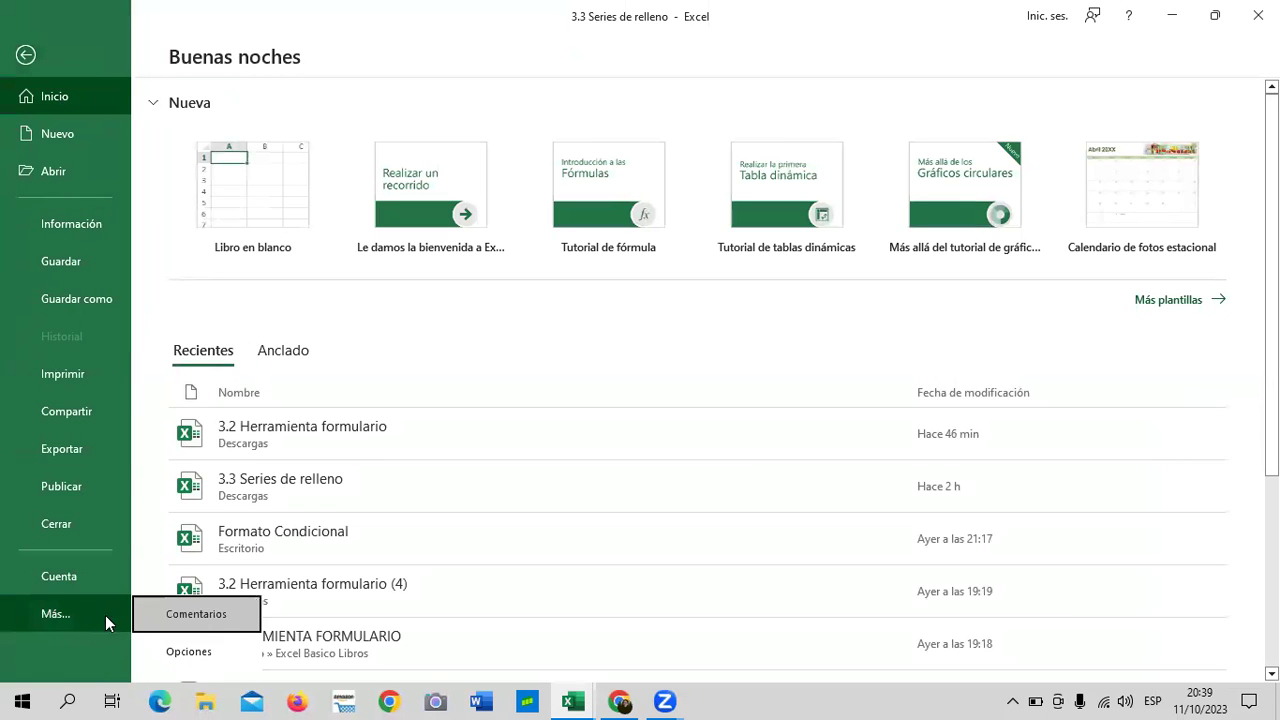
{"action": "left_click", "coordinate": [200, 655]}
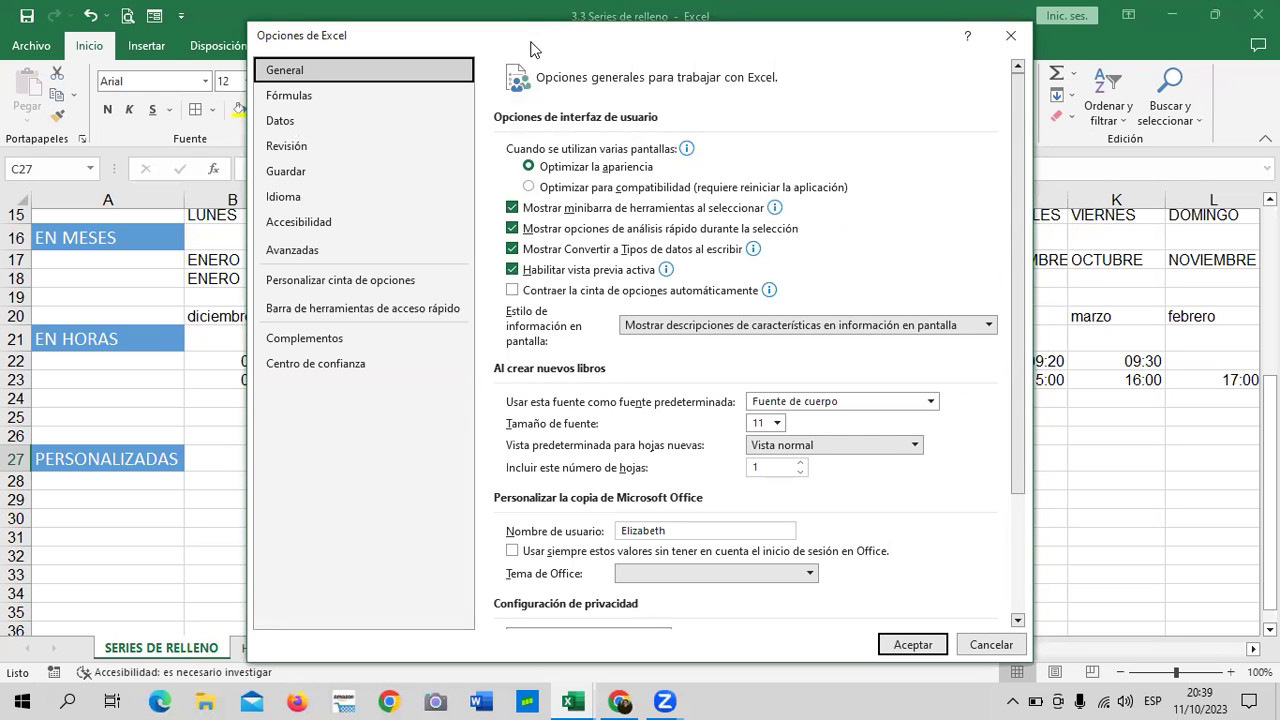
{"action": "mouse_move", "coordinate": [531, 49]}
{"action": "left_mouse_down"}
{"action": "mouse_move", "coordinate": [588, 45]}
{"action": "mouse_move", "coordinate": [534, 43]}
{"action": "left_mouse_up"}
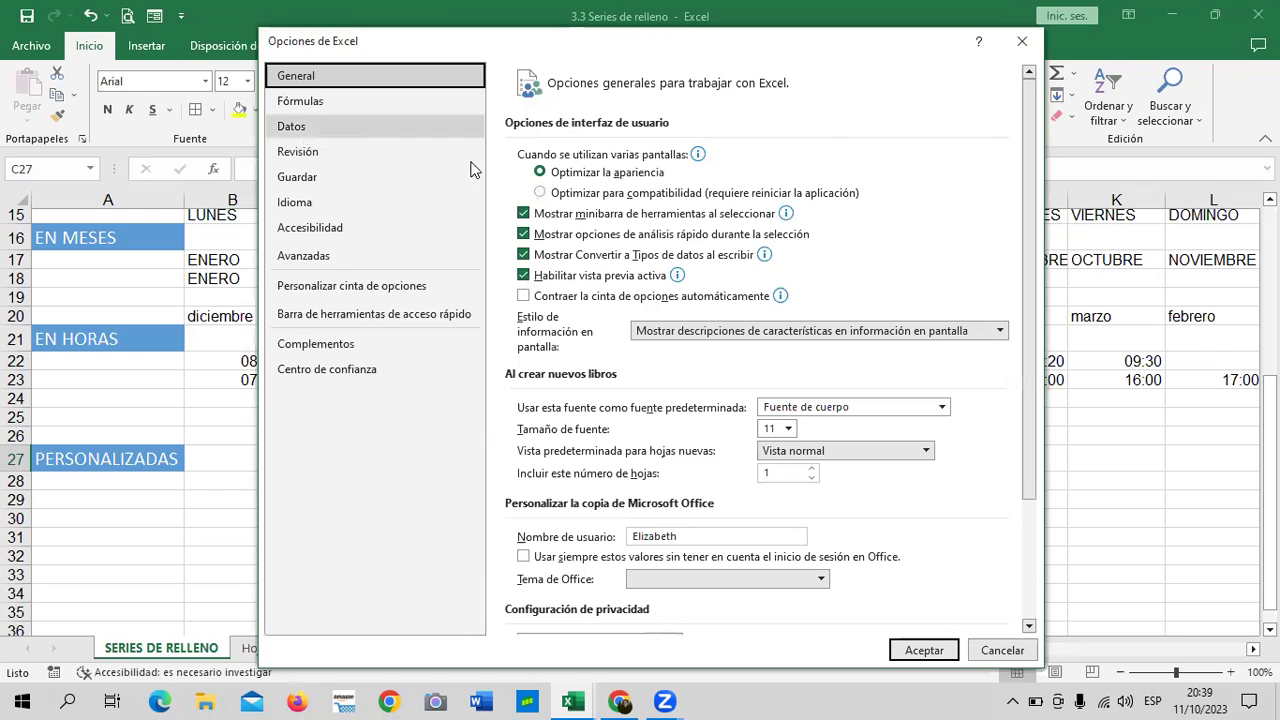
Open the custom lists editor from the general section of the advanced options.
{"action": "left_click", "coordinate": [408, 260]}
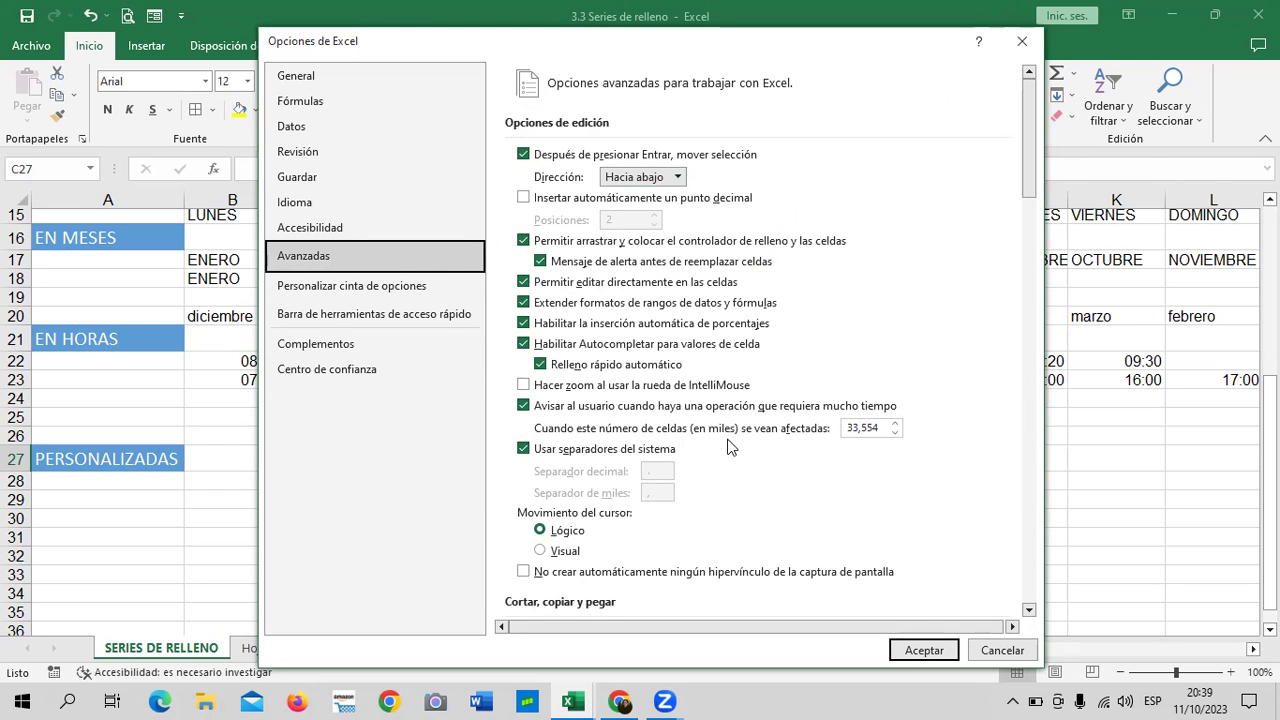
{"action": "left_click_drag", "start_coordinate": [1027, 135], "coordinate": [1040, 593]}
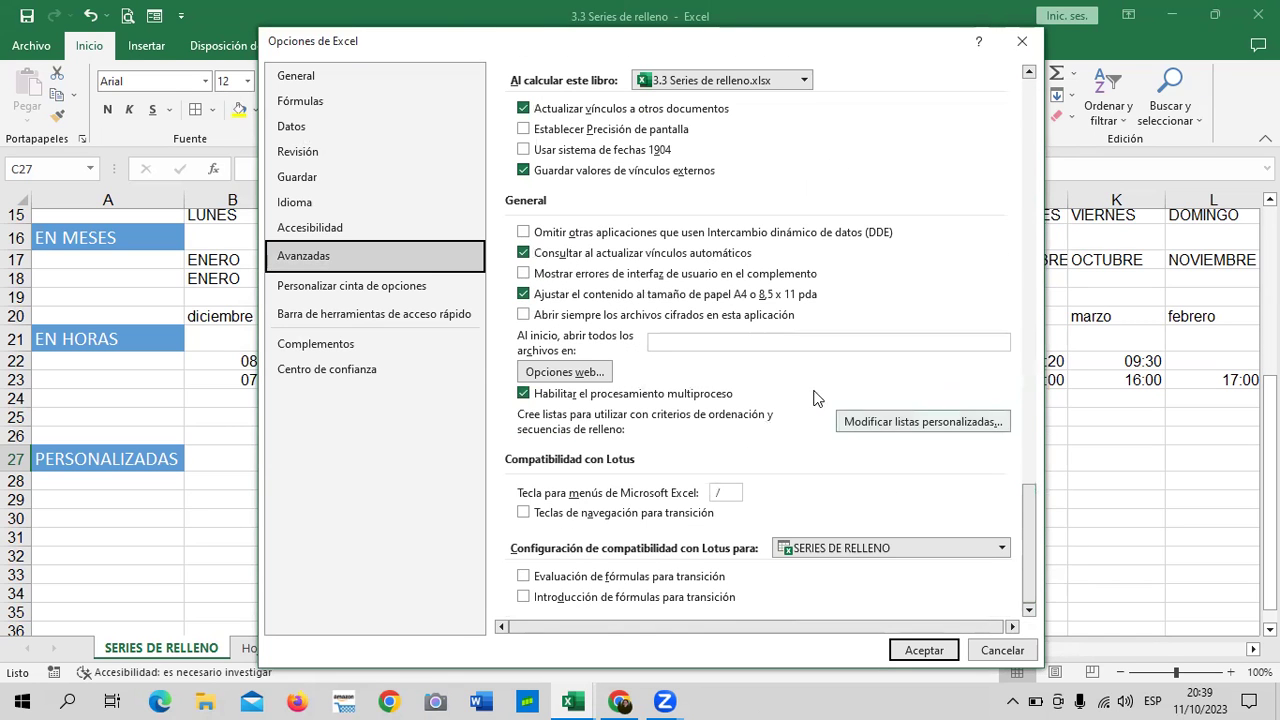
{"action": "left_click", "coordinate": [879, 425]}
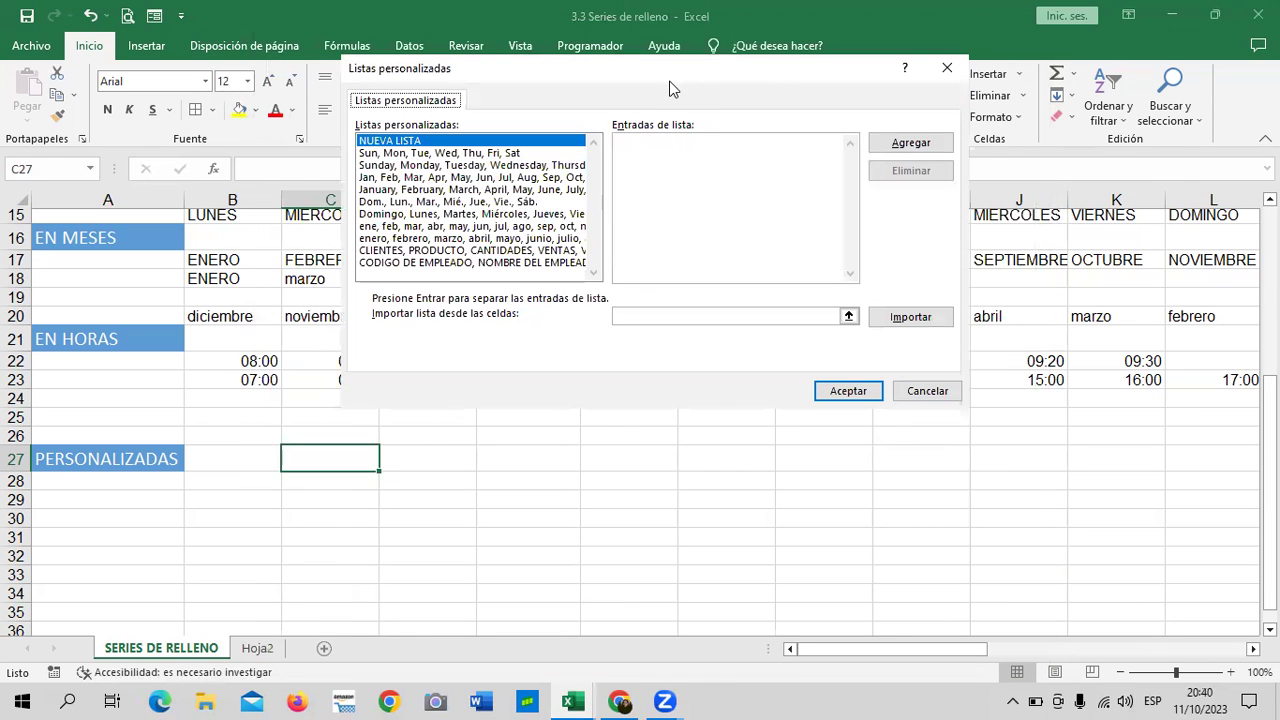
{"action": "left_click_drag", "start_coordinate": [670, 85], "coordinate": [677, 165]}
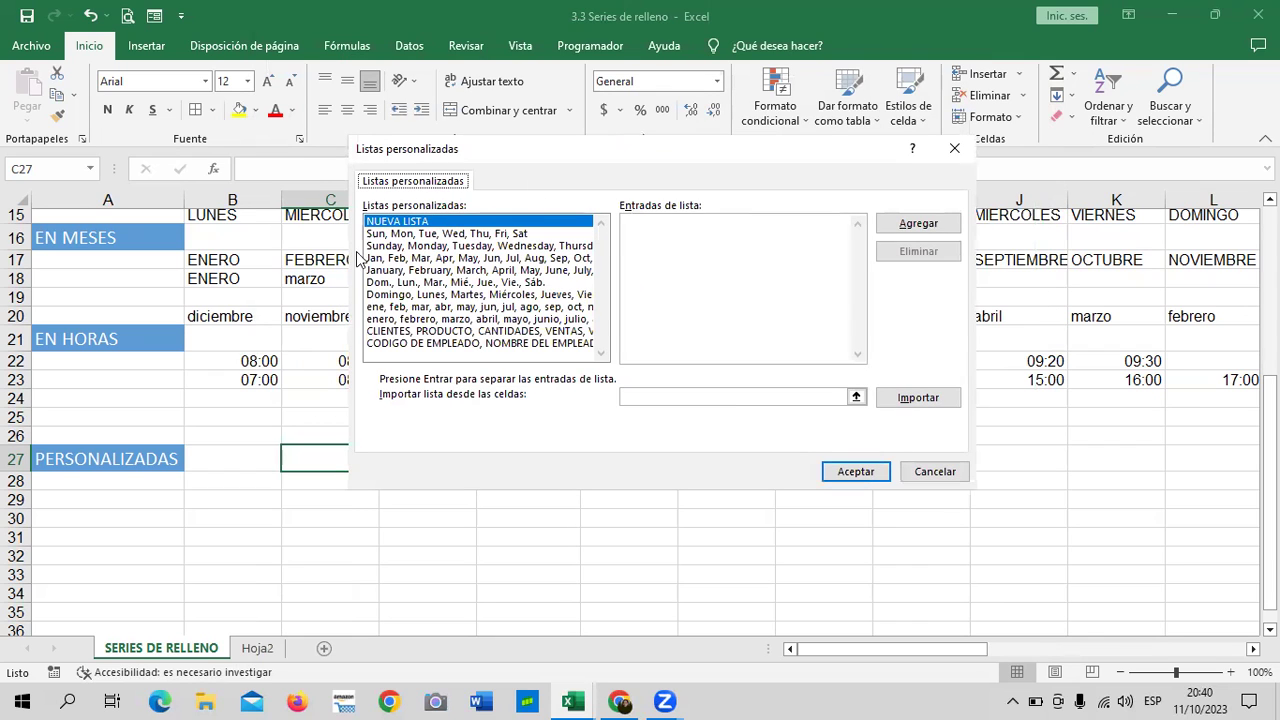
Examine the entries of the built-in English and Spanish day and month lists and of the custom list starting with CLIENTES.
{"action": "left_click", "coordinate": [499, 234]}
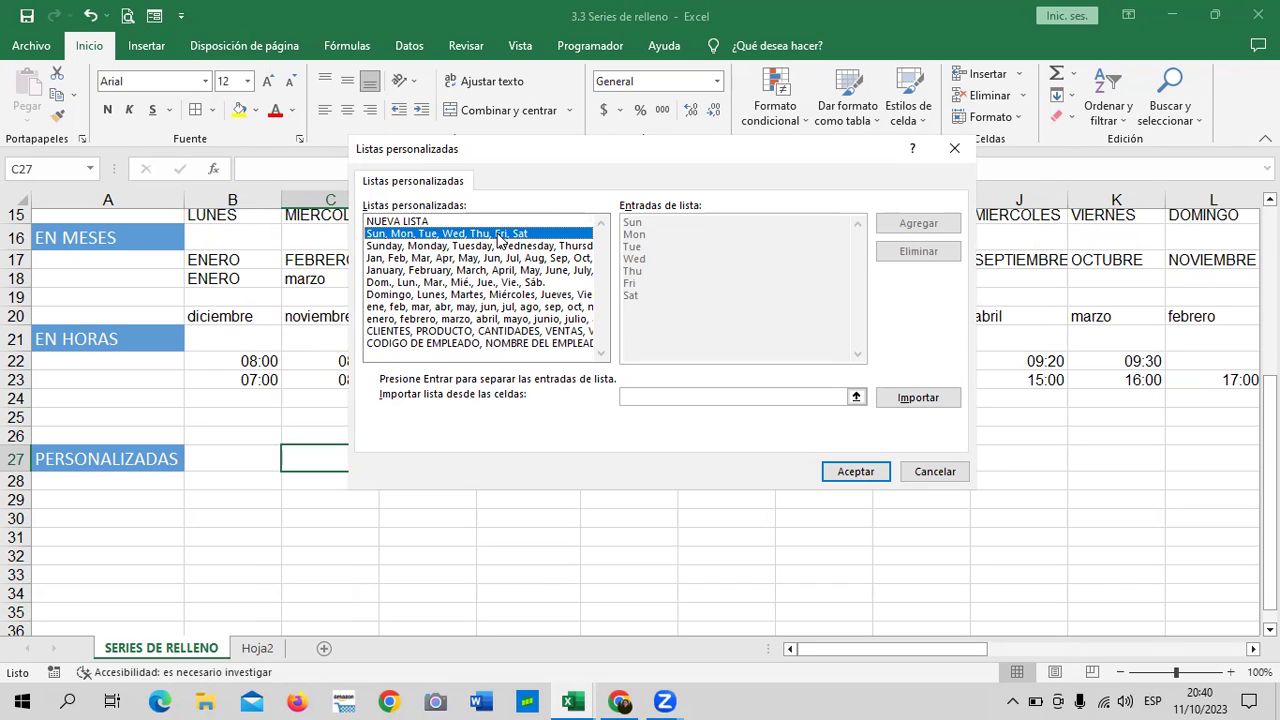
{"action": "left_click", "coordinate": [445, 248]}
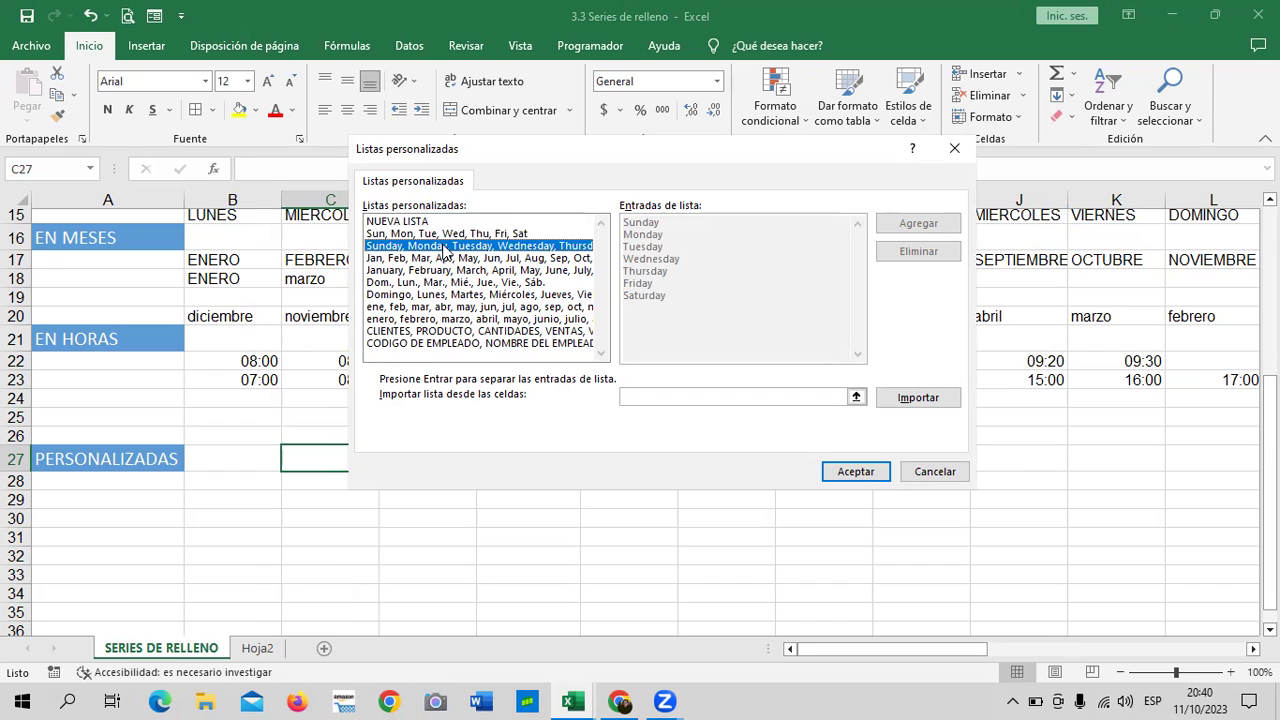
{"action": "left_click", "coordinate": [418, 259]}
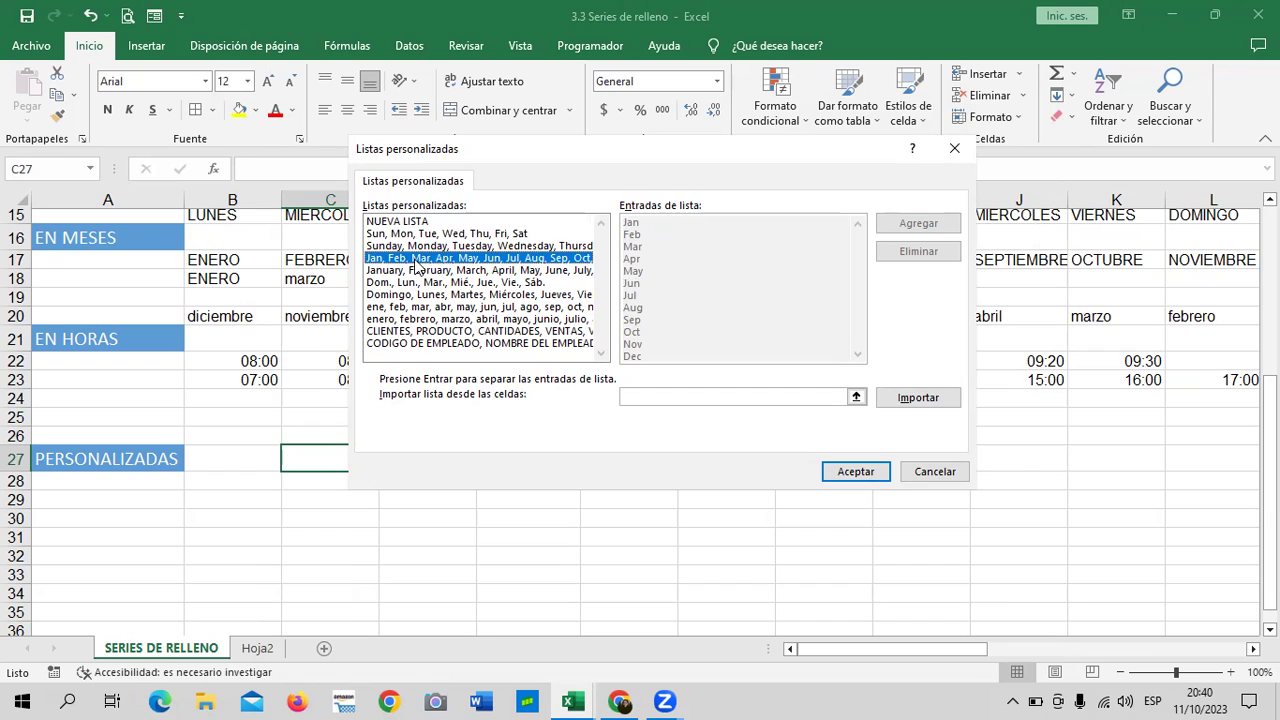
{"action": "left_click", "coordinate": [402, 271]}
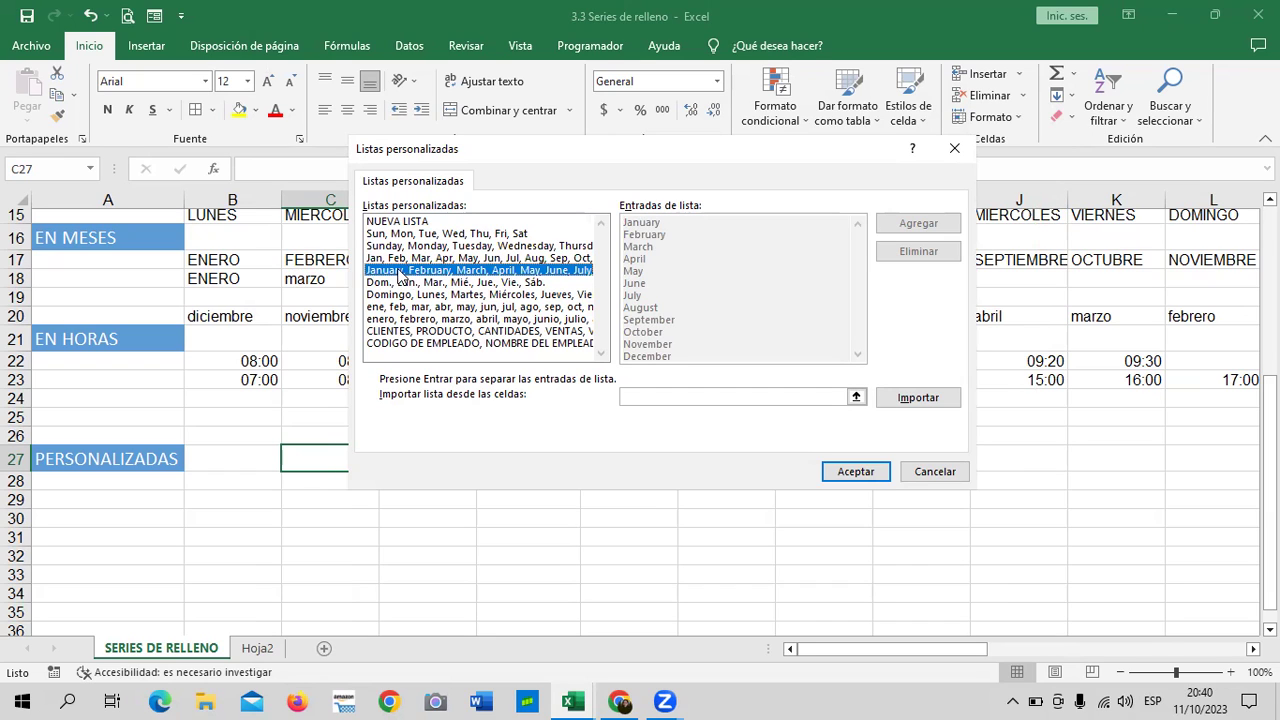
{"action": "left_click", "coordinate": [393, 284]}
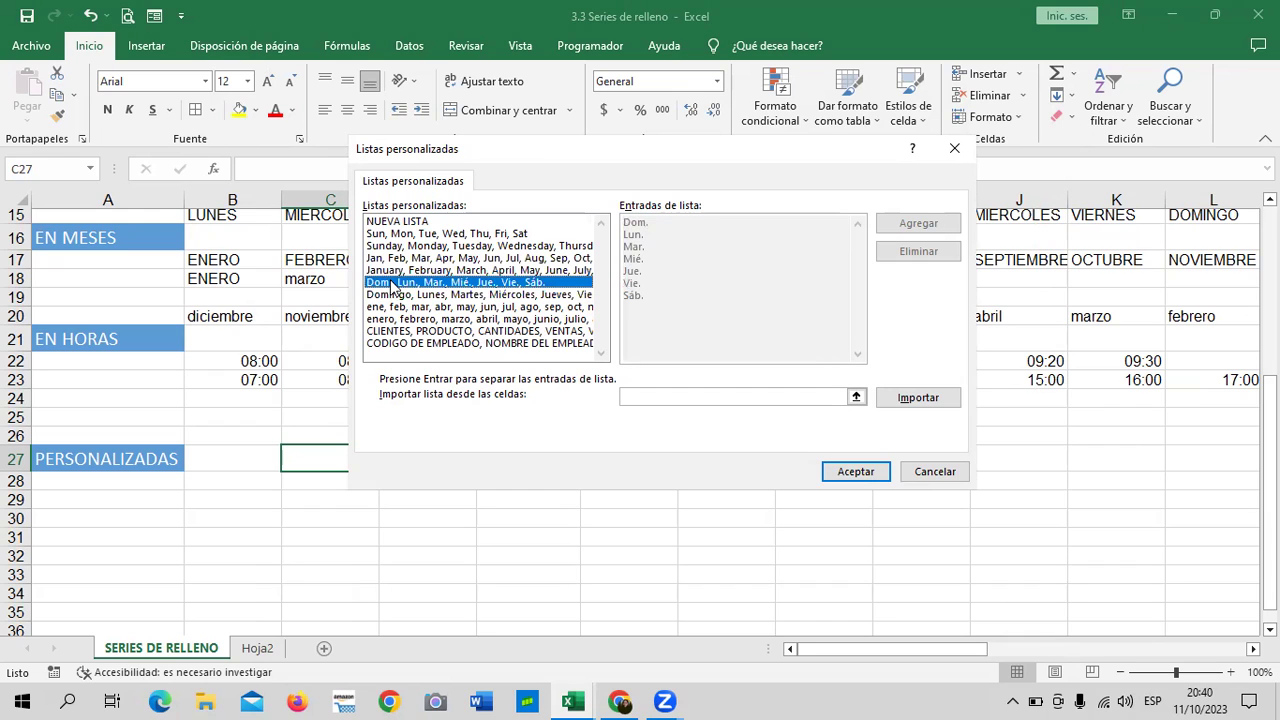
{"action": "left_click", "coordinate": [382, 299]}
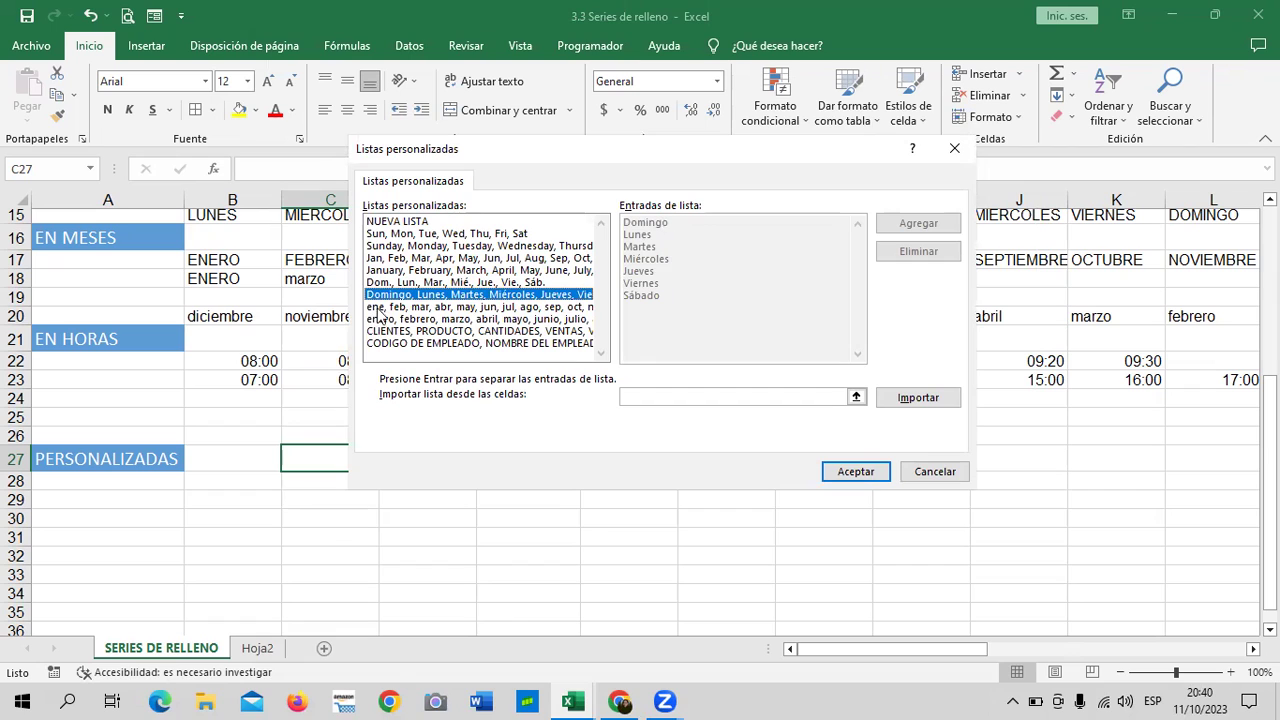
{"action": "left_click", "coordinate": [379, 309]}
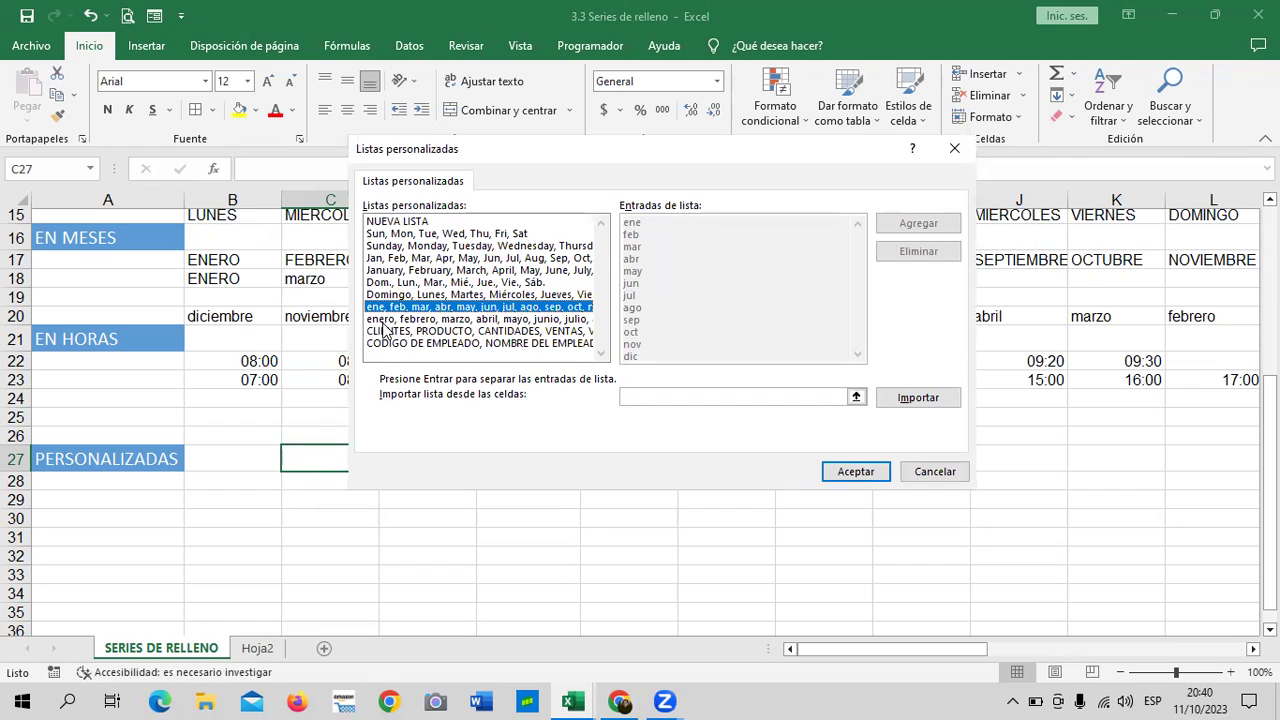
{"action": "left_click", "coordinate": [384, 320]}
{"action": "left_click", "coordinate": [508, 308]}
{"action": "left_click", "coordinate": [509, 296]}
{"action": "left_click", "coordinate": [478, 283]}
{"action": "left_click", "coordinate": [481, 271]}
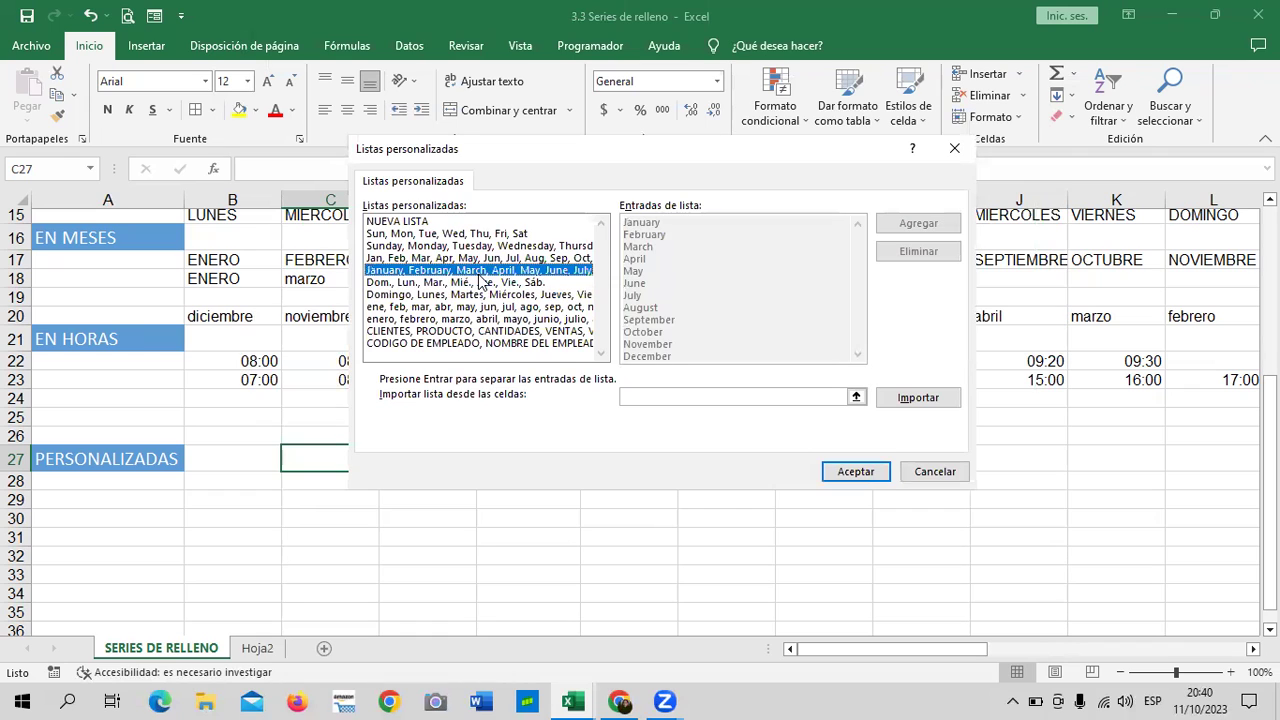
{"action": "left_click", "coordinate": [482, 259]}
{"action": "left_click", "coordinate": [482, 246]}
{"action": "left_click", "coordinate": [472, 235]}
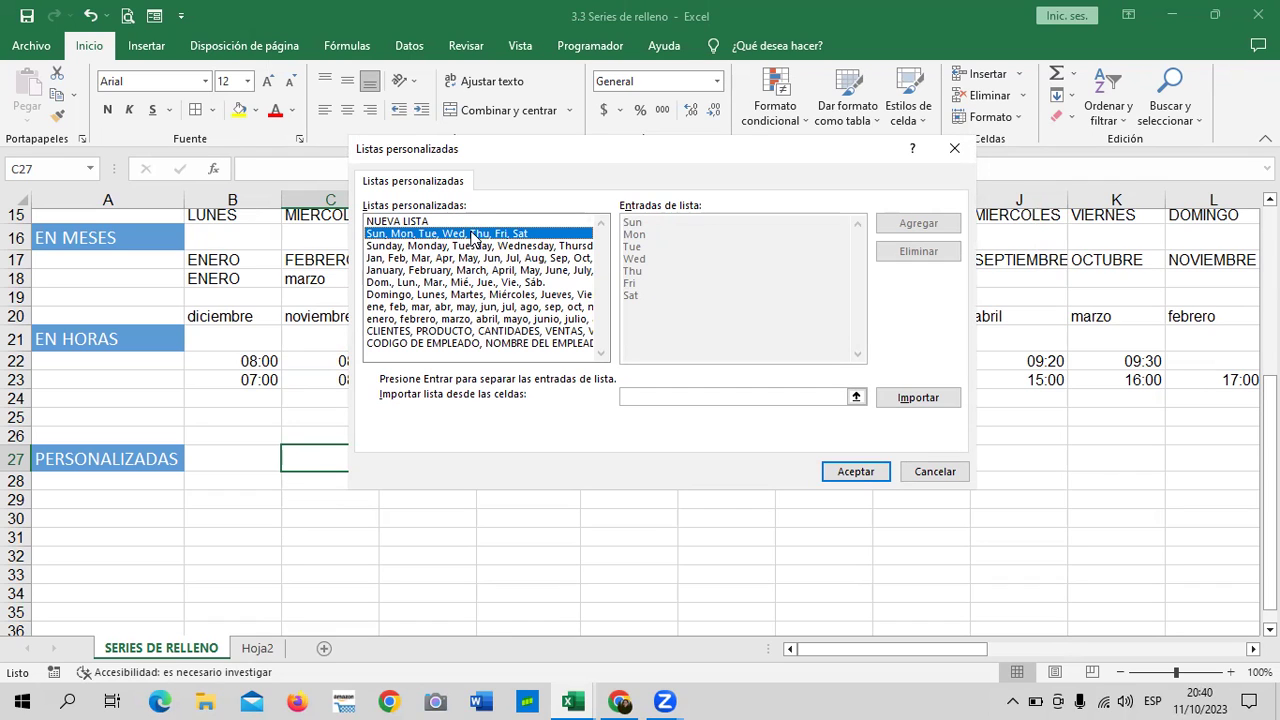
{"action": "left_click", "coordinate": [555, 307]}
{"action": "left_click", "coordinate": [550, 295]}
{"action": "left_click", "coordinate": [535, 283]}
{"action": "left_click", "coordinate": [537, 271]}
{"action": "left_click", "coordinate": [537, 258]}
{"action": "left_click", "coordinate": [506, 246]}
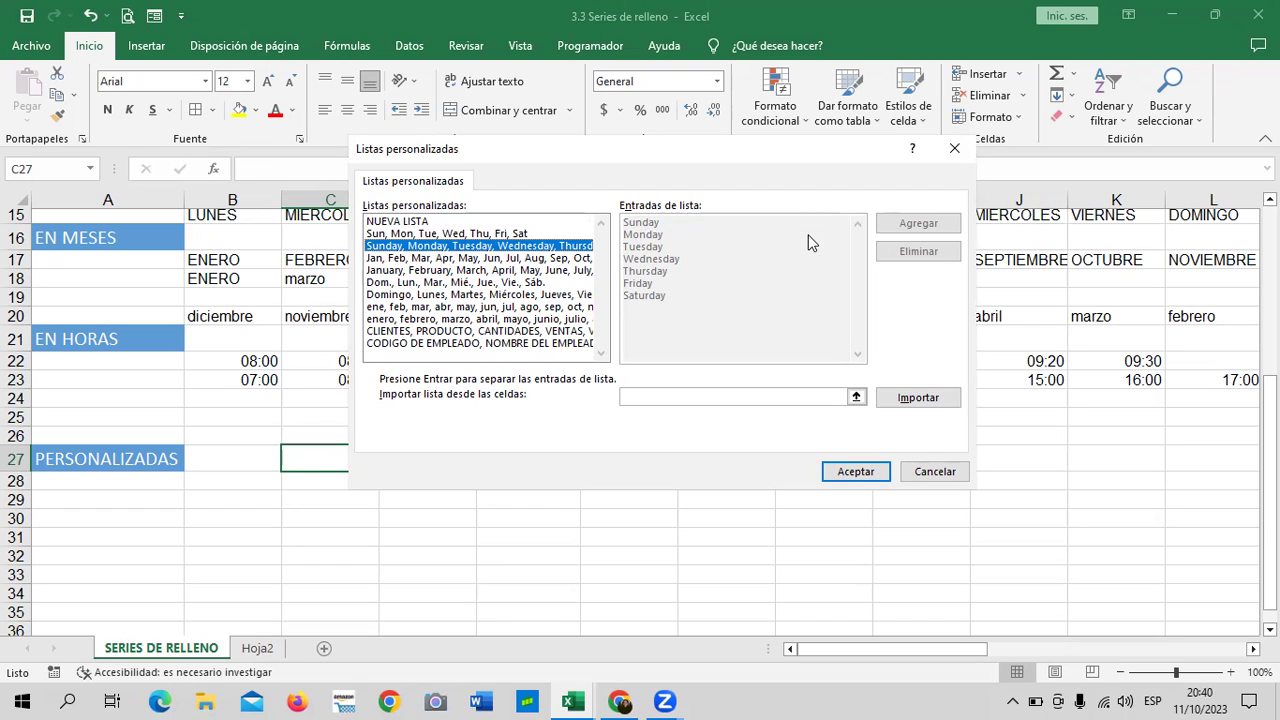
{"action": "left_click", "coordinate": [496, 330]}
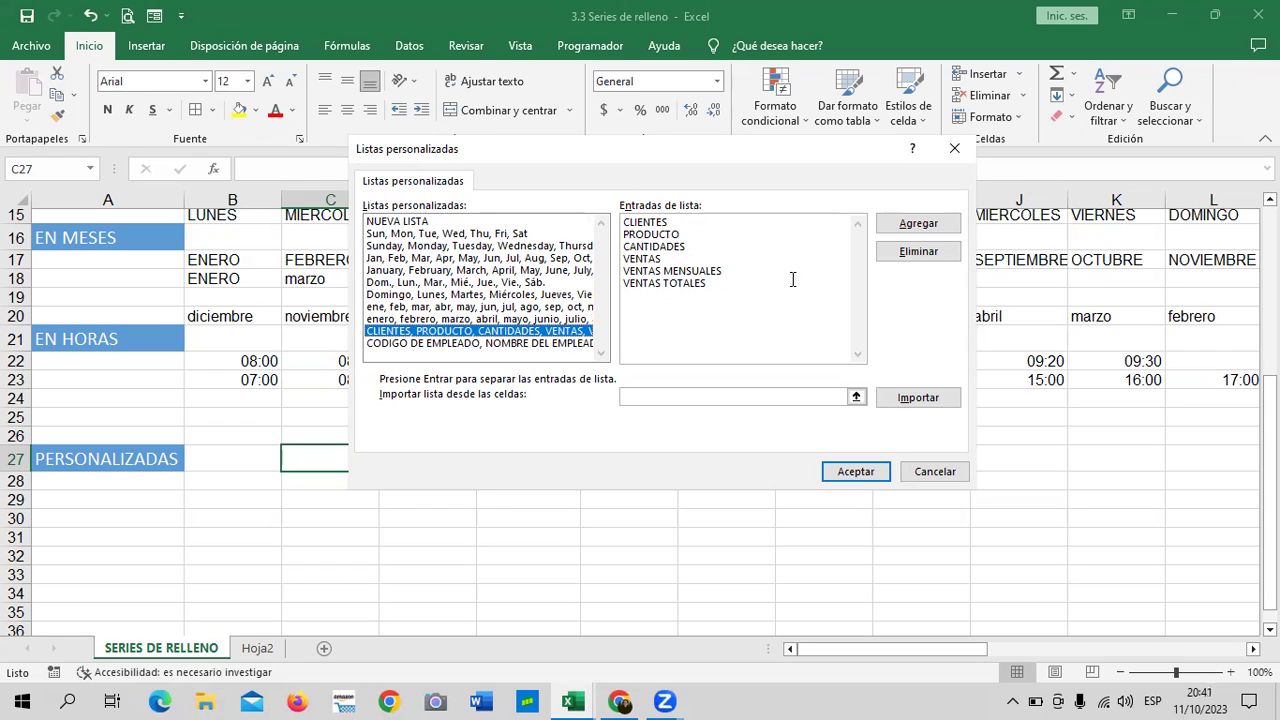
Delete the custom lists starting with CLIENTES and CODIGO DE EMPLEADO, confirming each permanent deletion.
{"action": "left_click", "coordinate": [910, 255]}
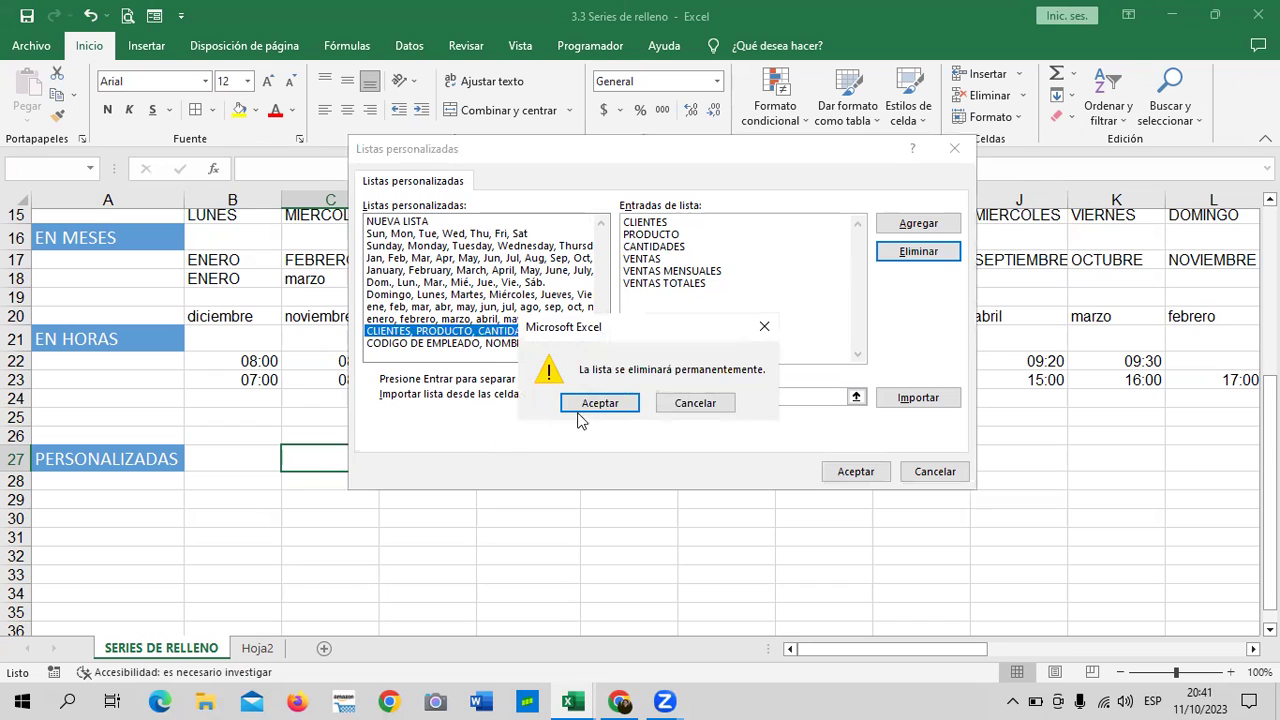
{"action": "left_click", "coordinate": [606, 410]}
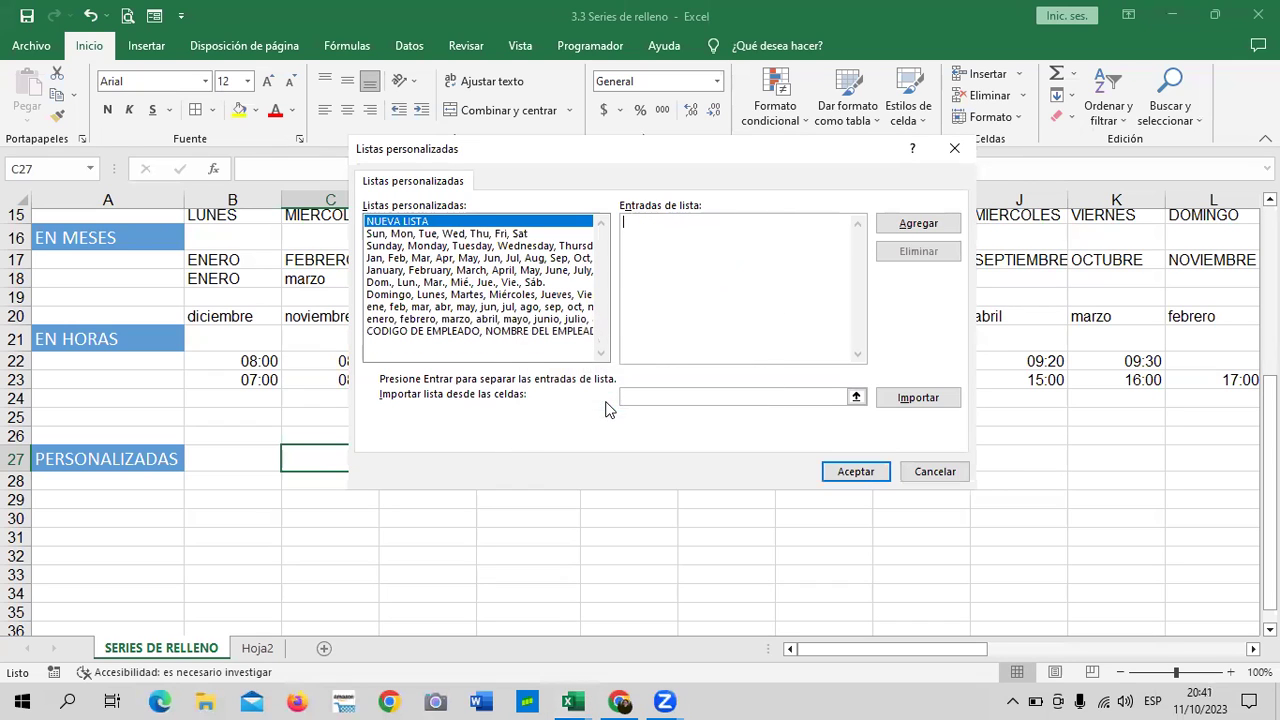
{"action": "left_click", "coordinate": [578, 331]}
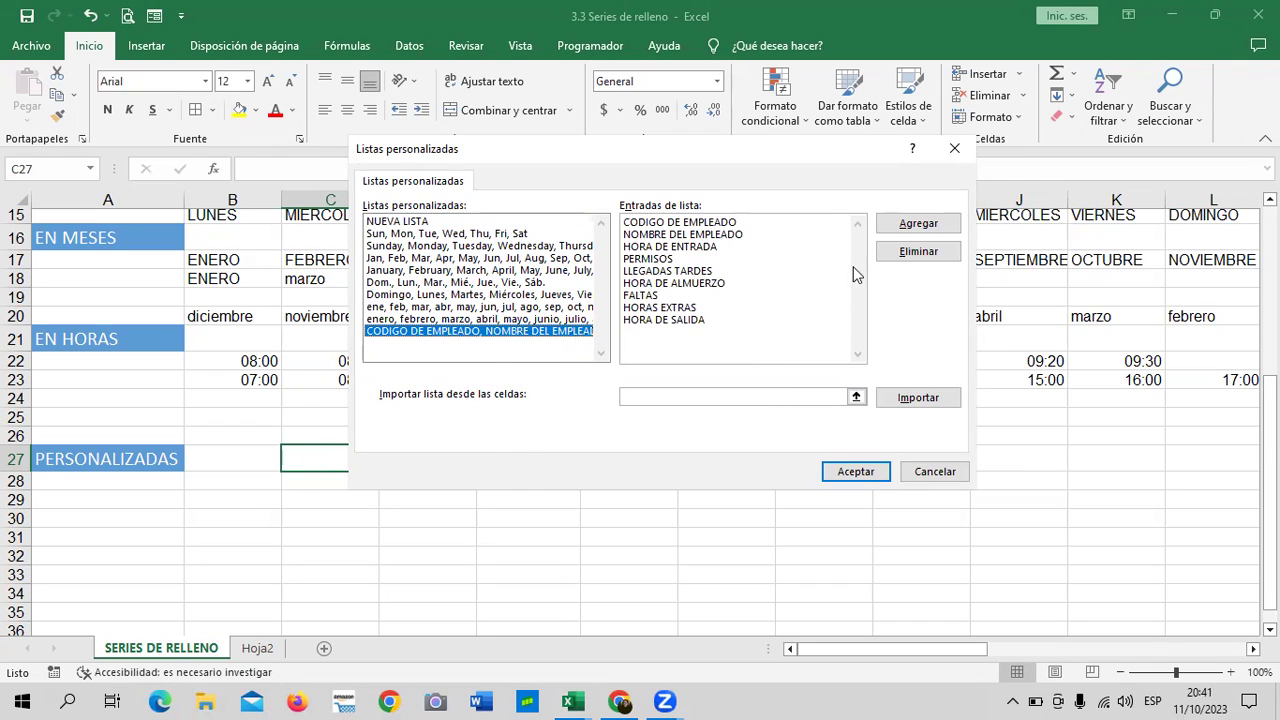
{"action": "left_click", "coordinate": [903, 256]}
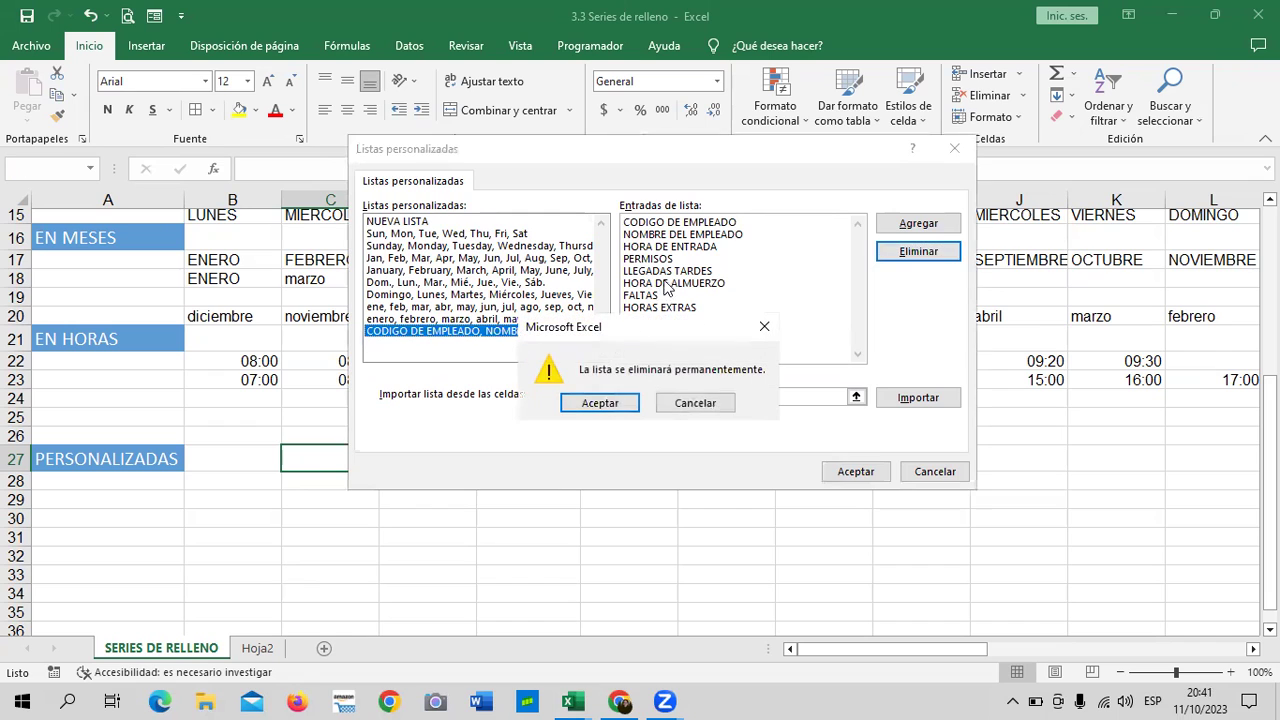
{"action": "left_click", "coordinate": [600, 403]}
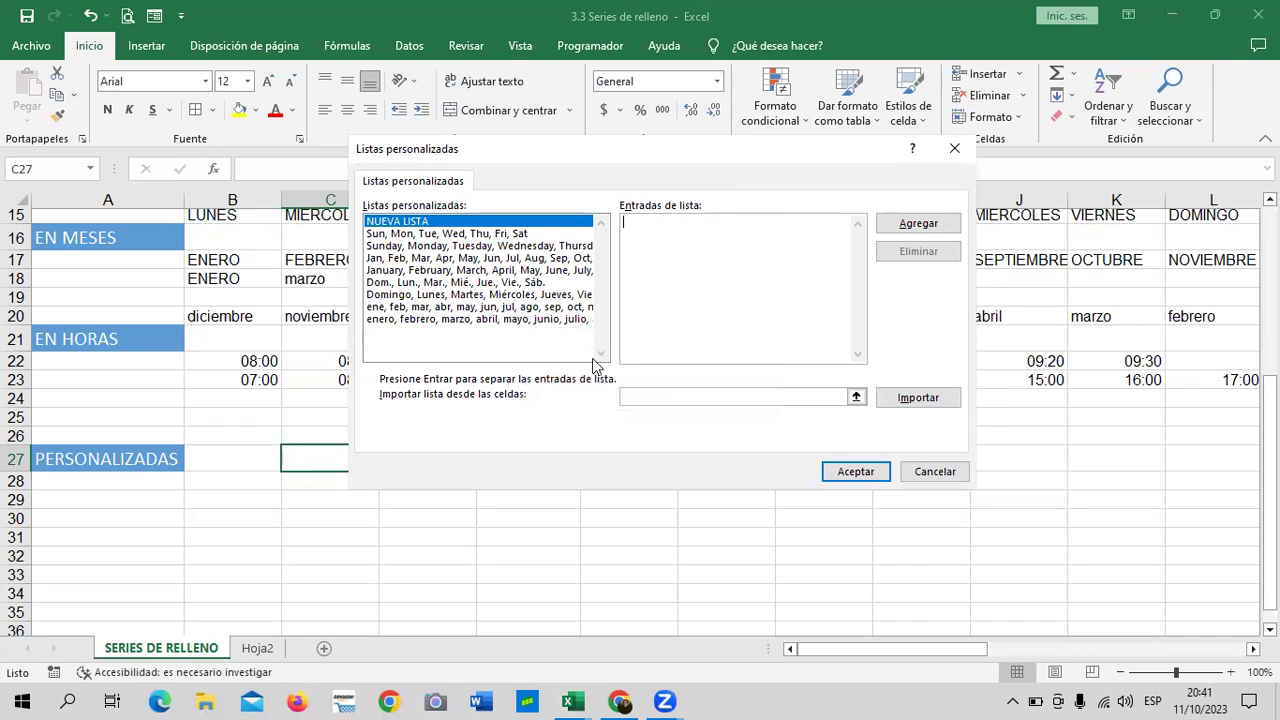
Leave the custom lists editor without adding a new list and close the Excel options dialog.
{"action": "left_click", "coordinate": [482, 318]}
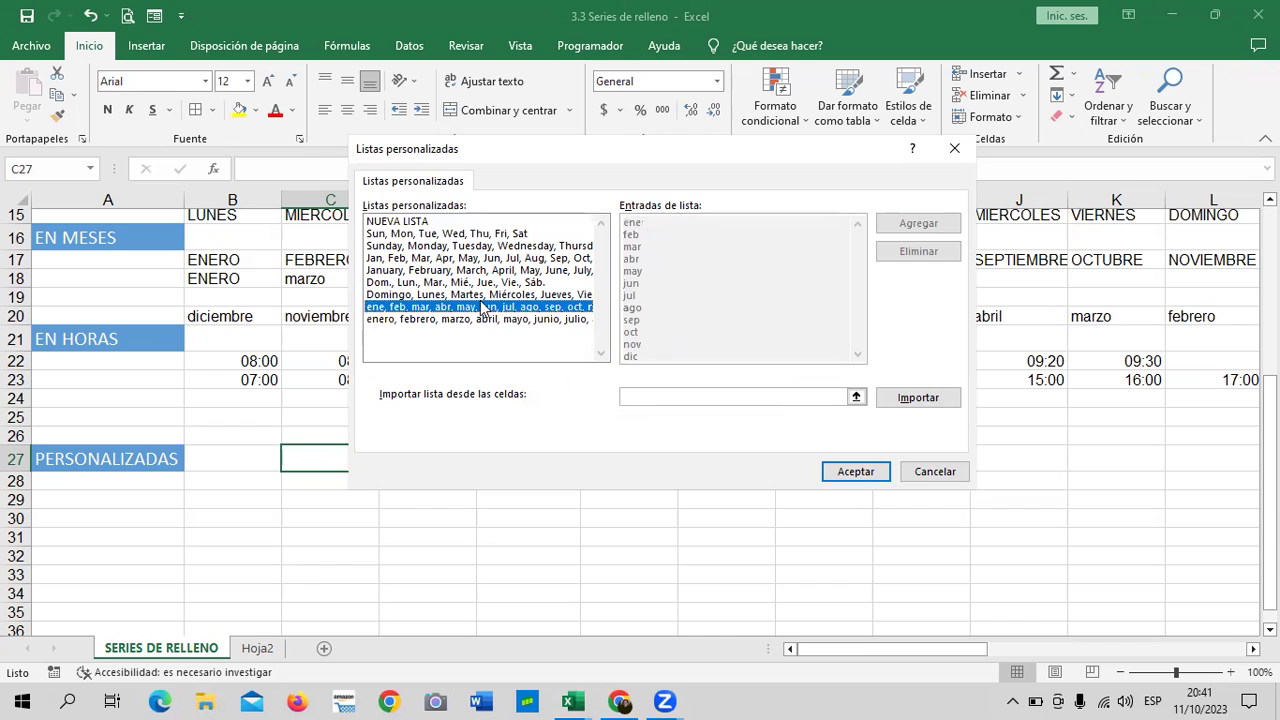
{"action": "left_click", "coordinate": [413, 222]}
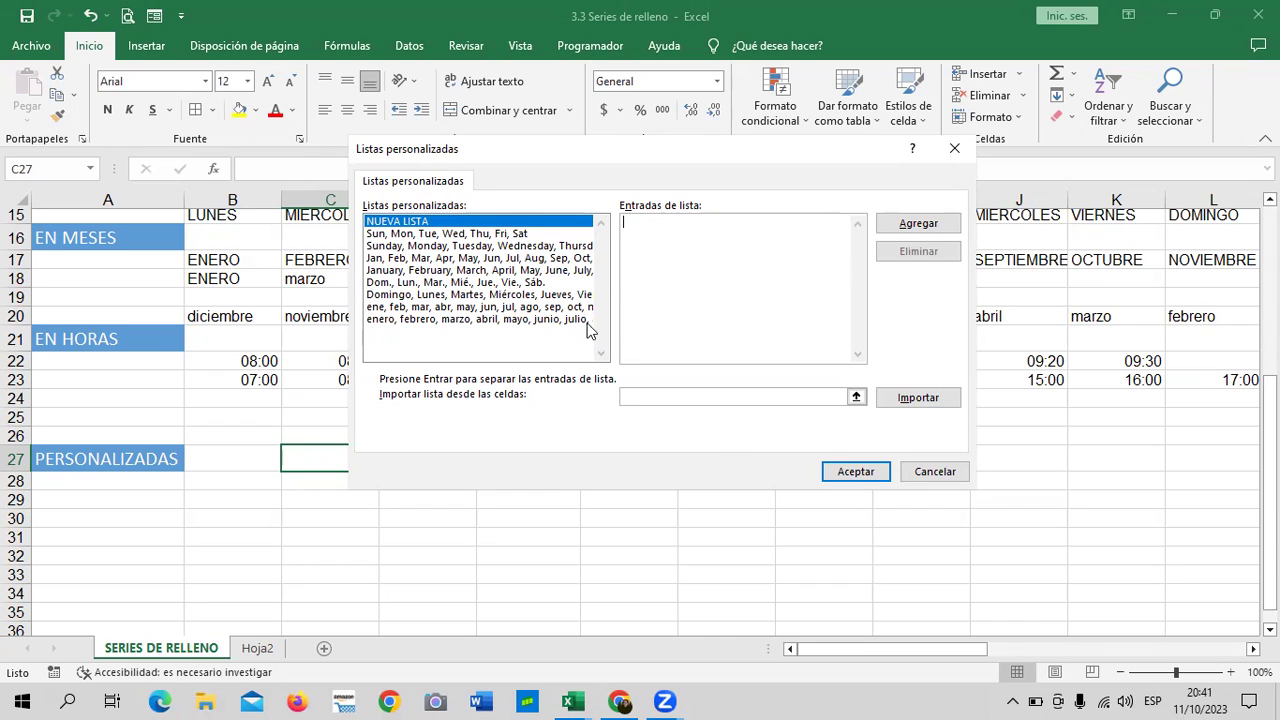
{"action": "left_click", "coordinate": [684, 396]}
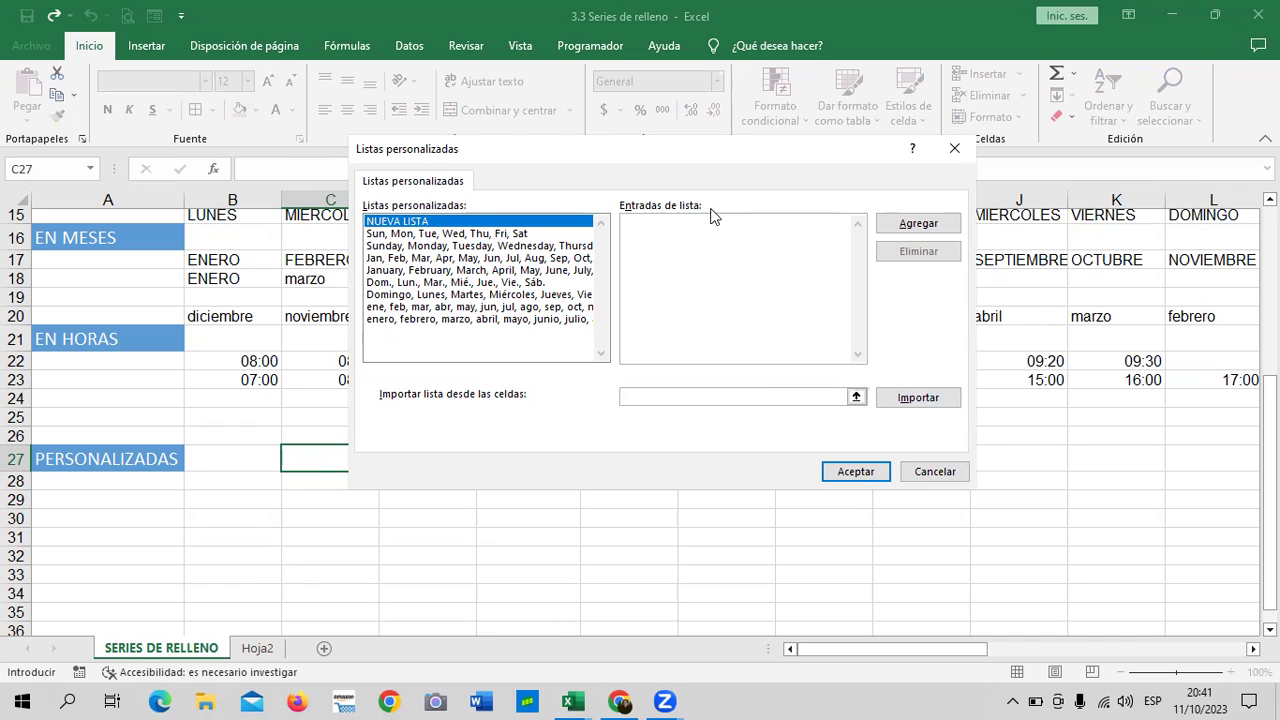
{"action": "left_click", "coordinate": [935, 471]}
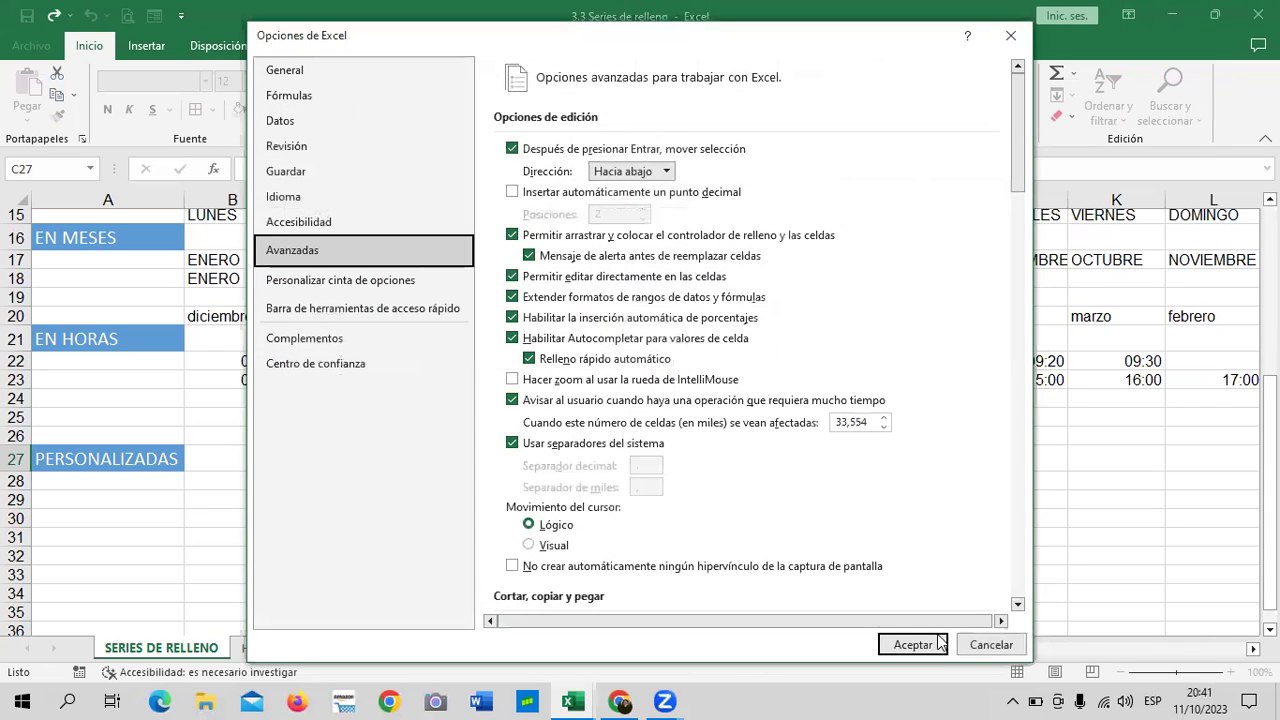
{"action": "left_click", "coordinate": [937, 645]}
{"action": "left_click", "coordinate": [743, 520]}
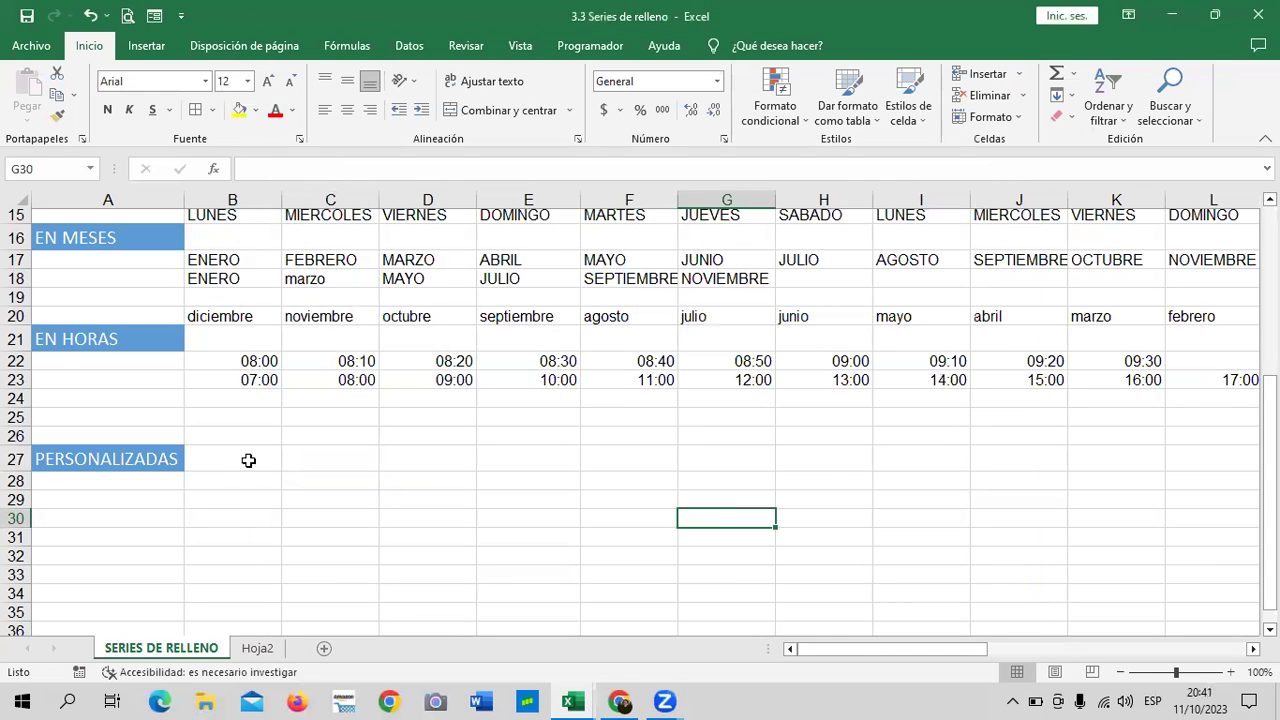
{"action": "left_click_drag", "start_coordinate": [257, 460], "coordinate": [1160, 458]}
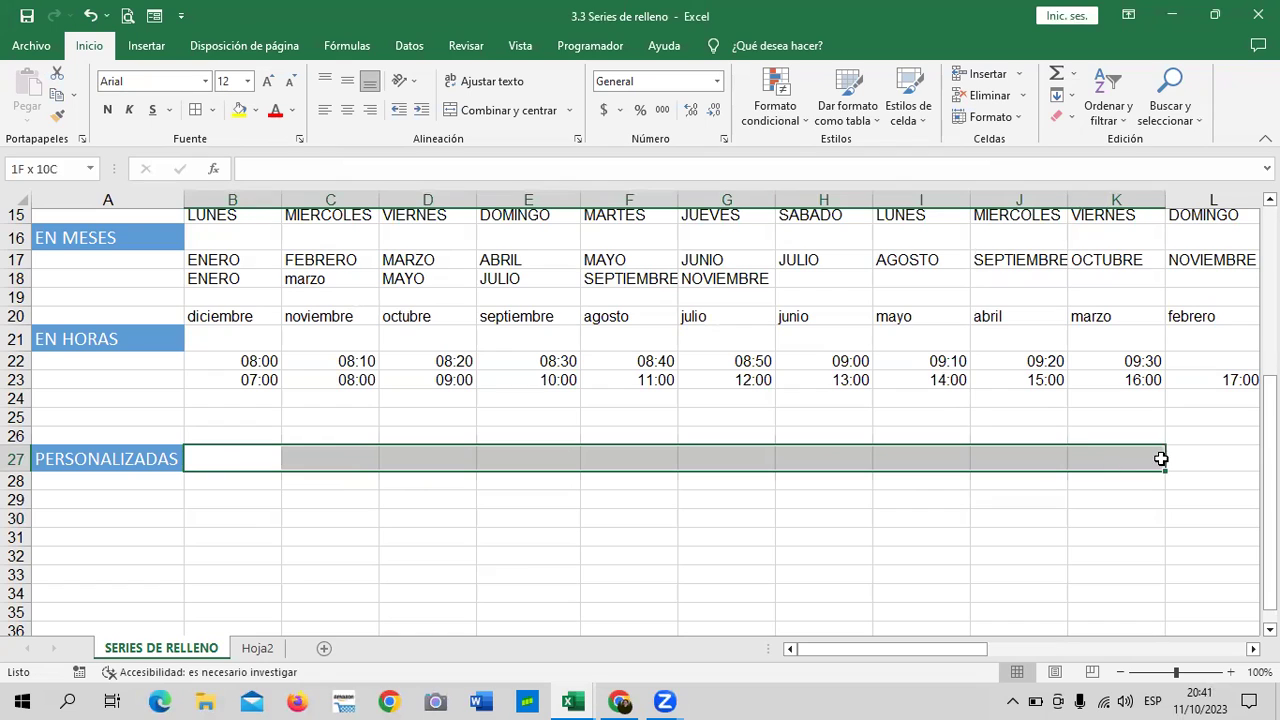
{"action": "left_click", "coordinate": [538, 541]}
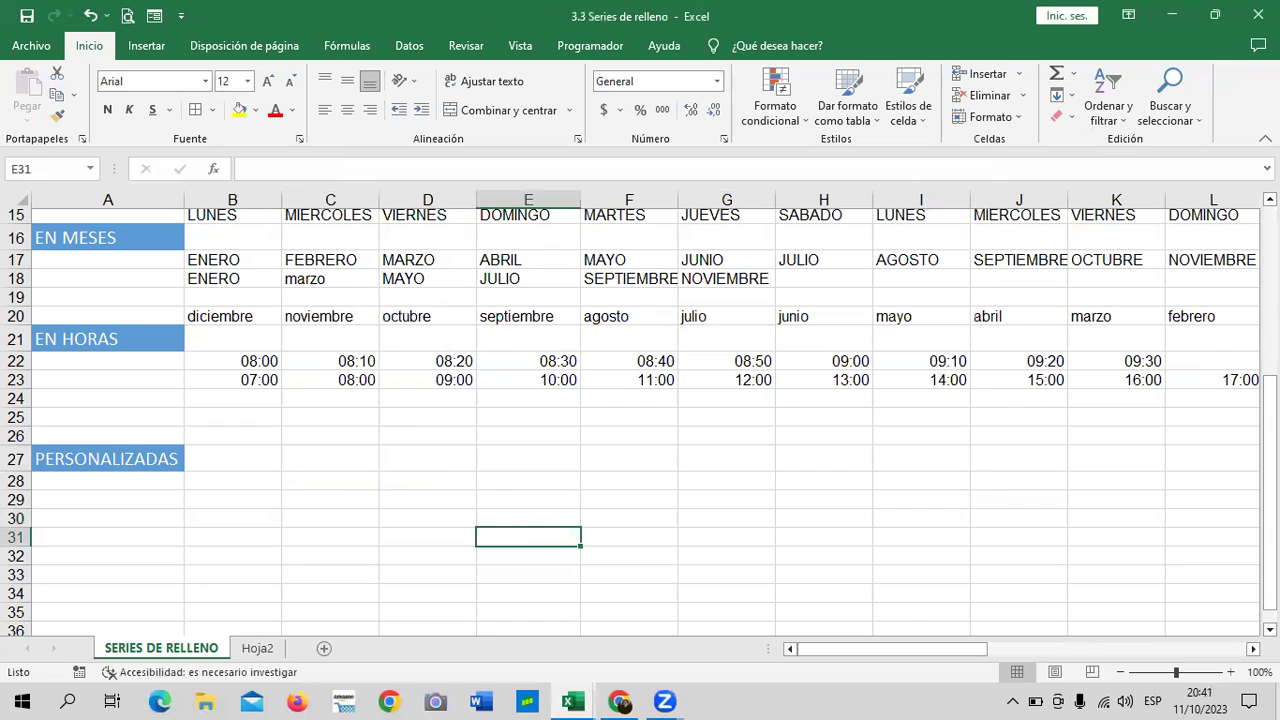
{"action": "scroll", "coordinate": [640, 423], "scroll_direction": "down", "scroll_amount": 1}
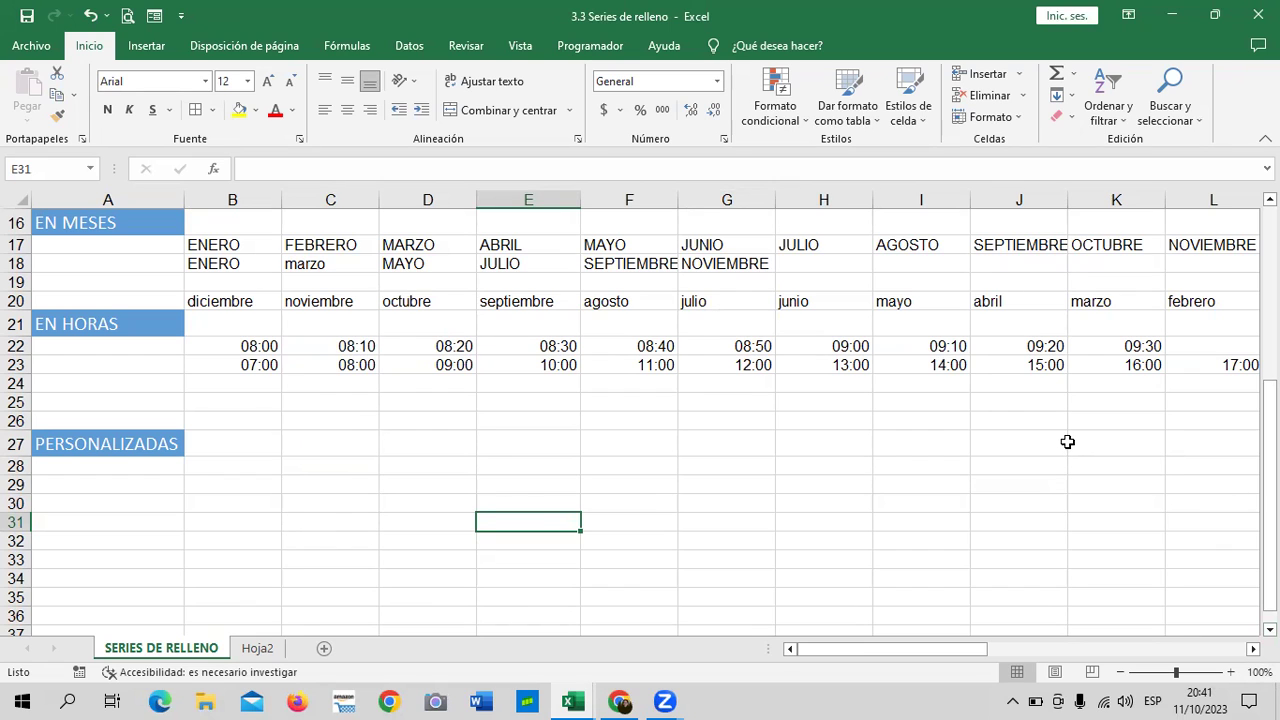
{"action": "left_click", "coordinate": [681, 452]}
Enter the heading CODIGO in capitals in cell B27 of the PERSONALIZADAS row.
{"action": "left_click", "coordinate": [269, 441]}
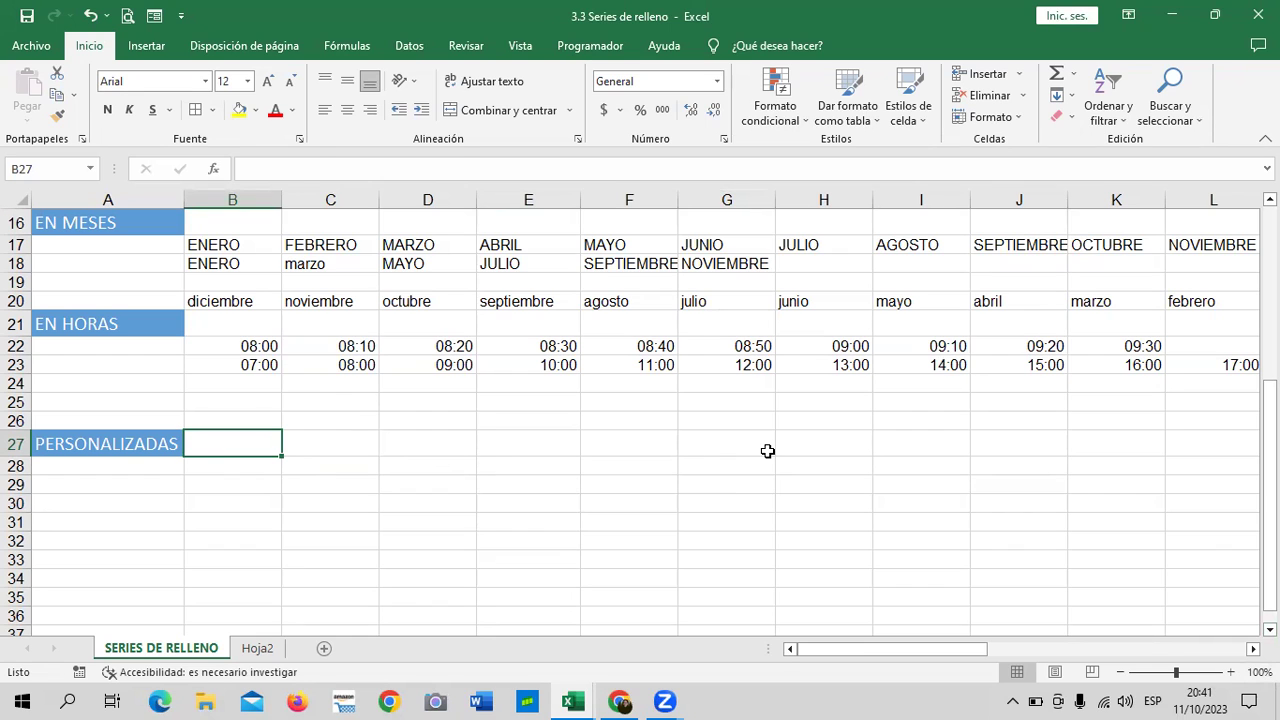
{"action": "type", "text": "codi"}
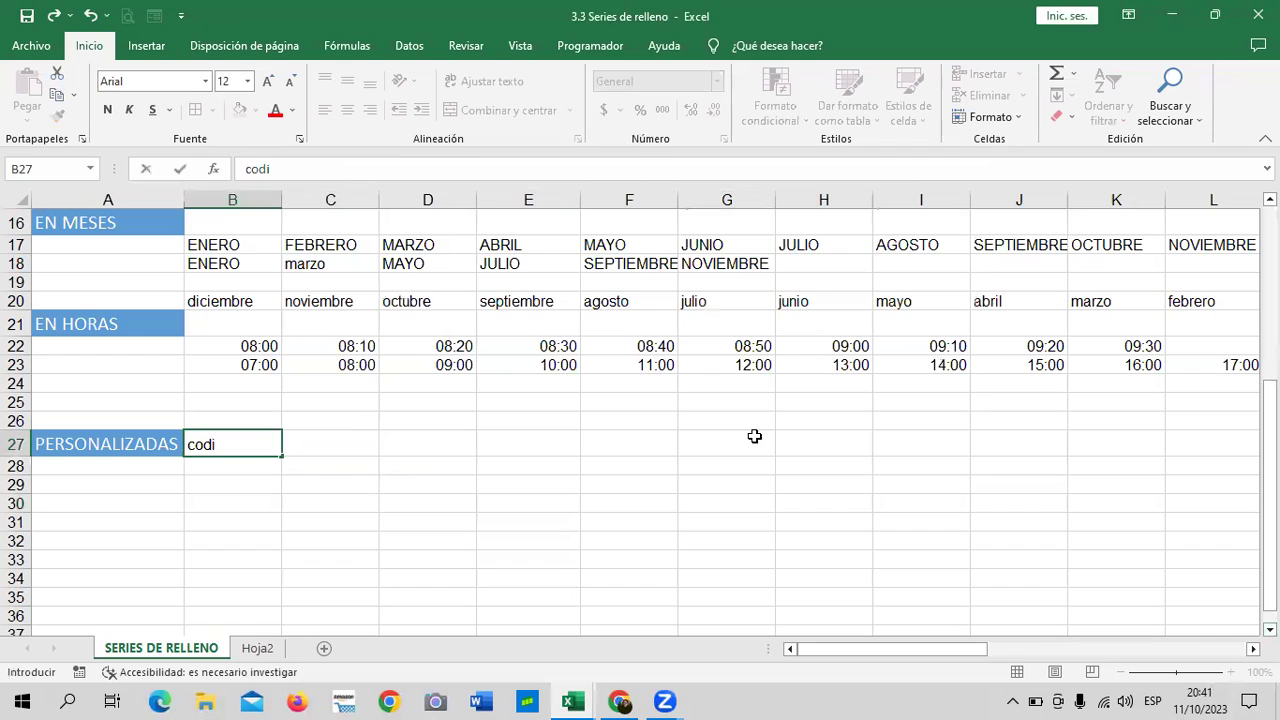
{"action": "key", "text": "Caps_Lock"}
{"action": "key", "text": "BackSpace"}
{"action": "key", "text": "BackSpace"}
{"action": "key", "text": "BackSpace"}
{"action": "type", "text": "CODIGO"}
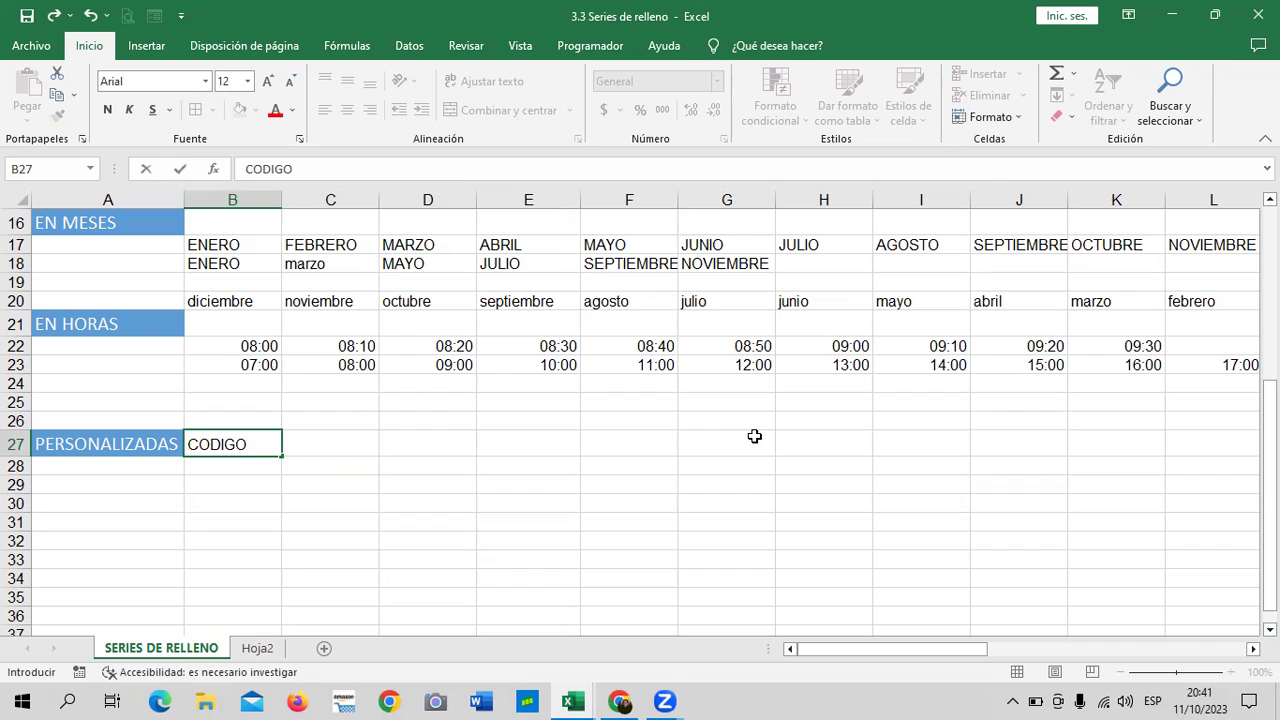
{"action": "key", "text": "Tab"}
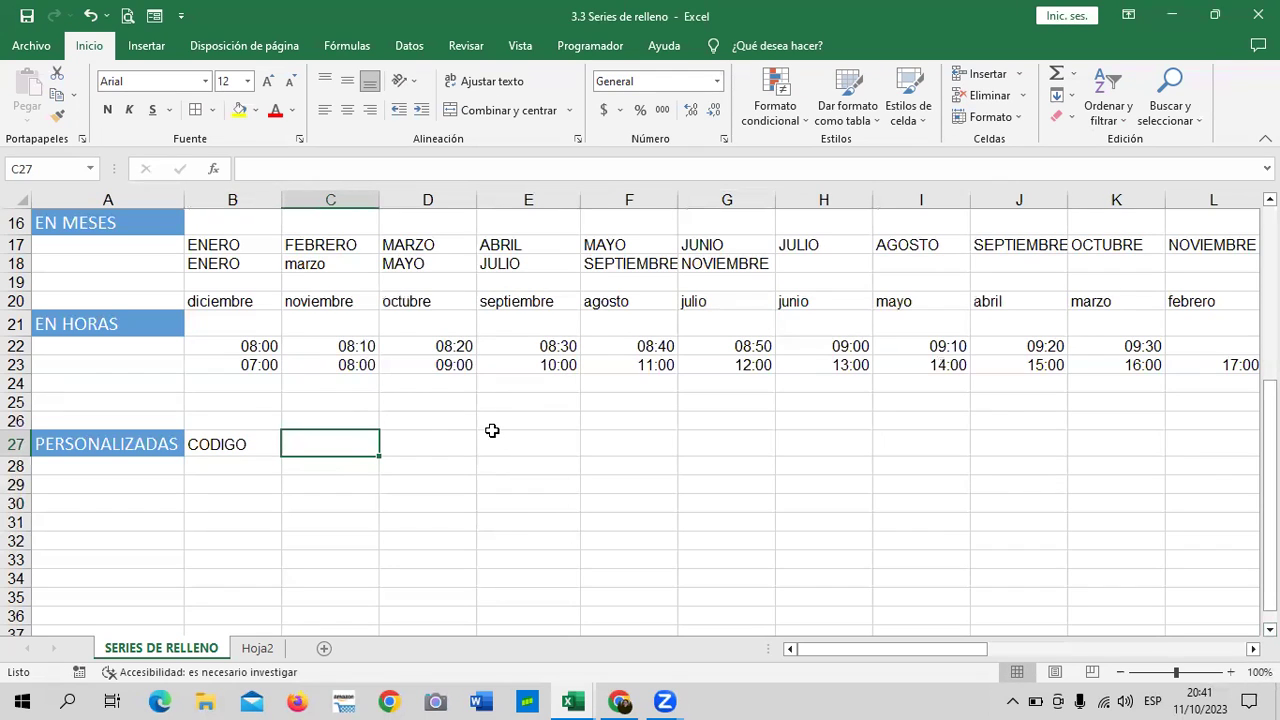
Enter the headings PRODUCTO, MARCA, SERIE, CANTIDAD and LOTE in cells C27 to G27.
{"action": "type", "text": "PRODUCTO"}
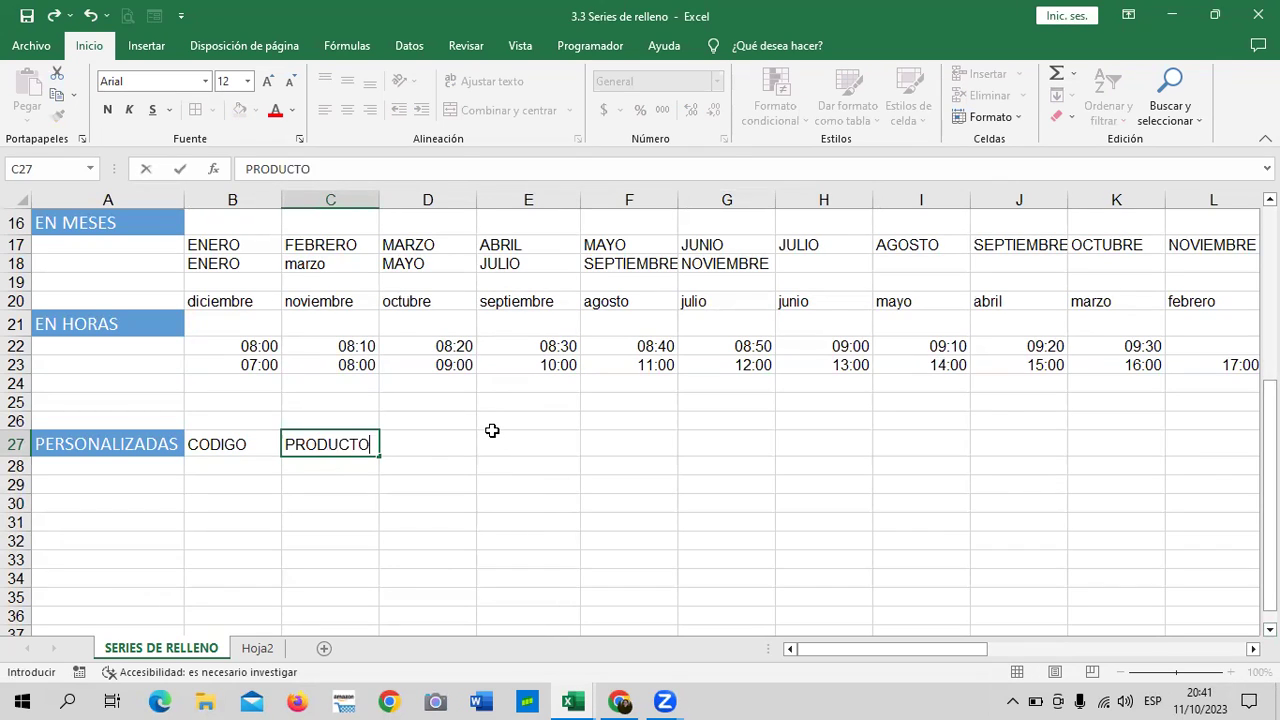
{"action": "key", "text": "Tab"}
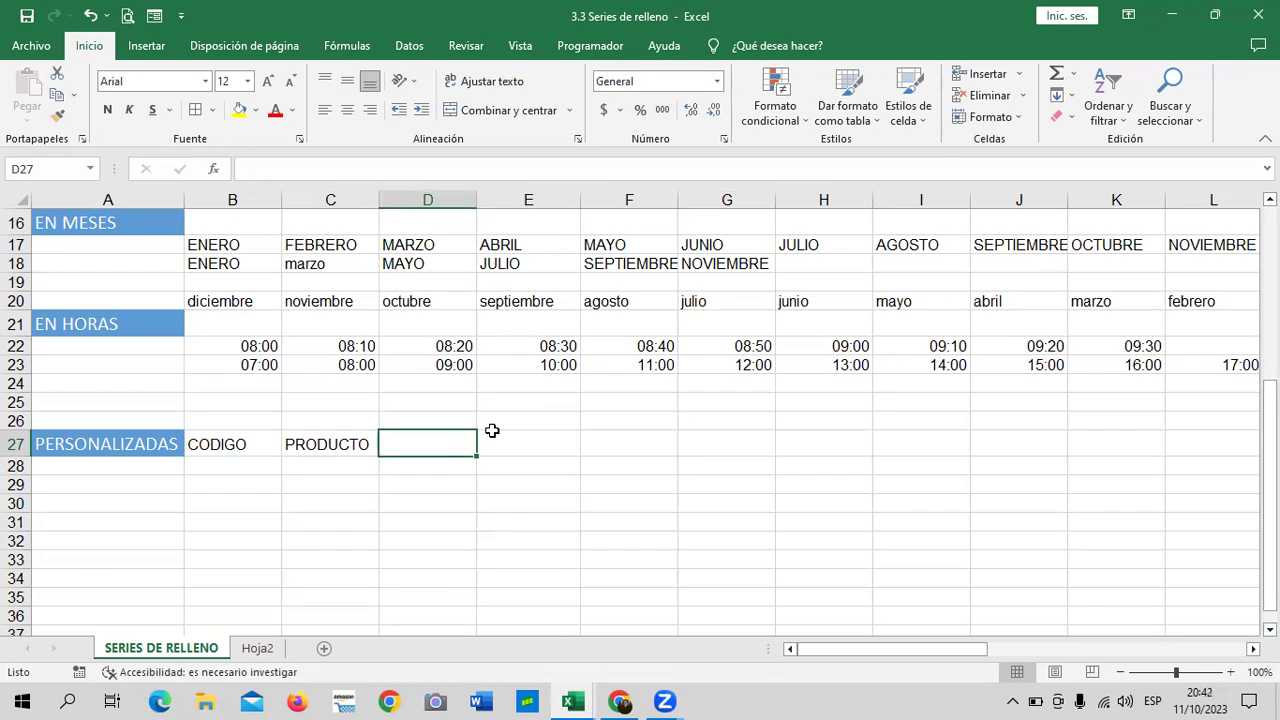
{"action": "type", "text": "MARCA"}
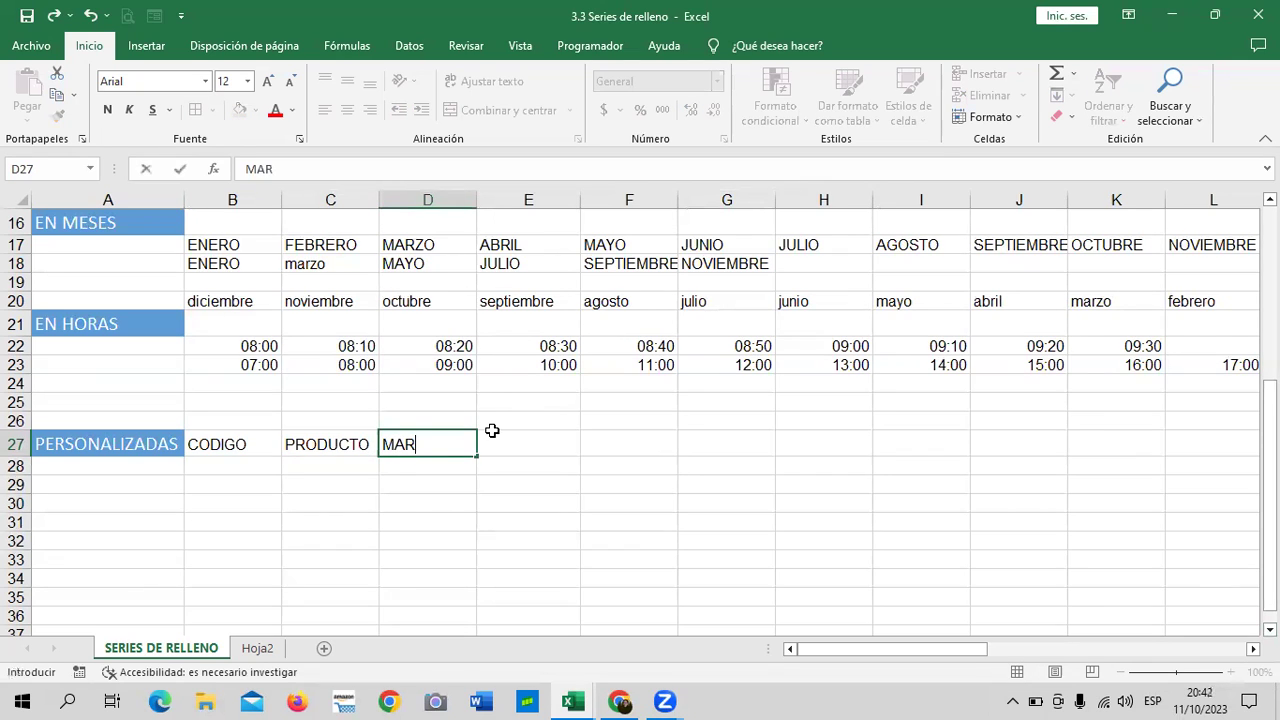
{"action": "key", "text": "Tab"}
{"action": "type", "text": "SERIE"}
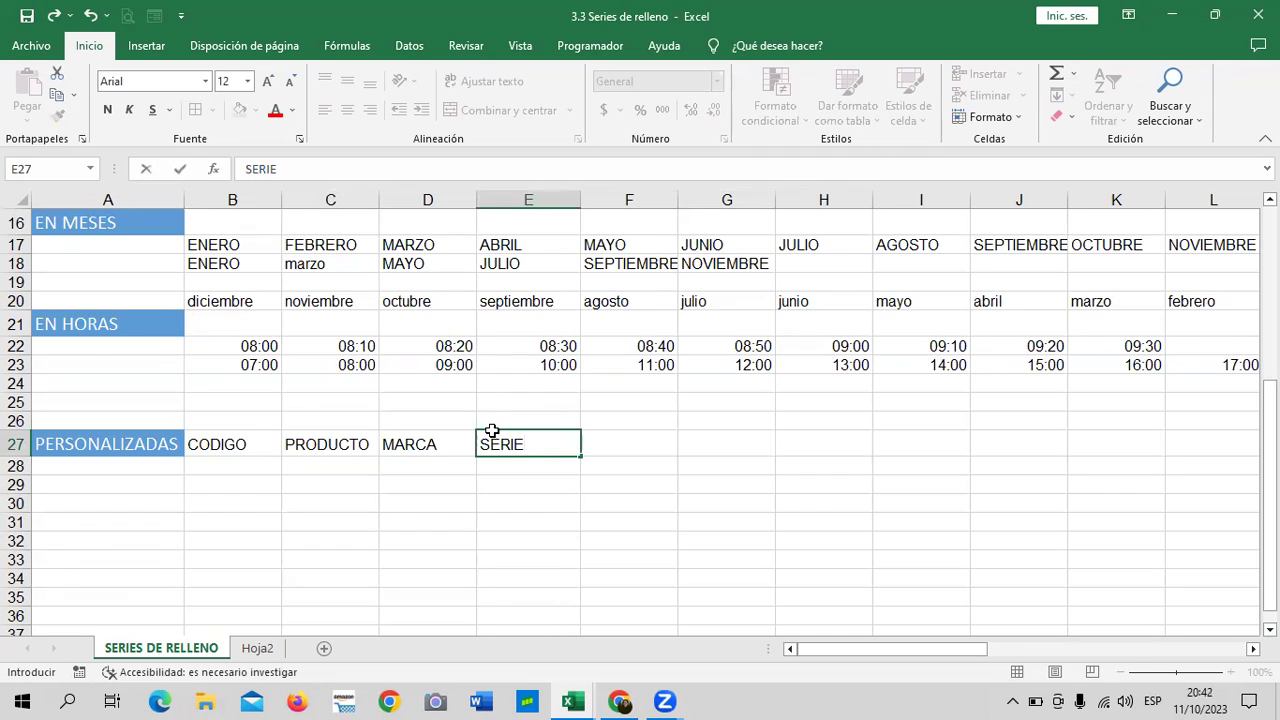
{"action": "key", "text": "Tab"}
{"action": "type", "text": "CANTIDAD"}
{"action": "key", "text": "Tab"}
{"action": "type", "text": "LOTE"}
{"action": "key", "text": "Tab"}
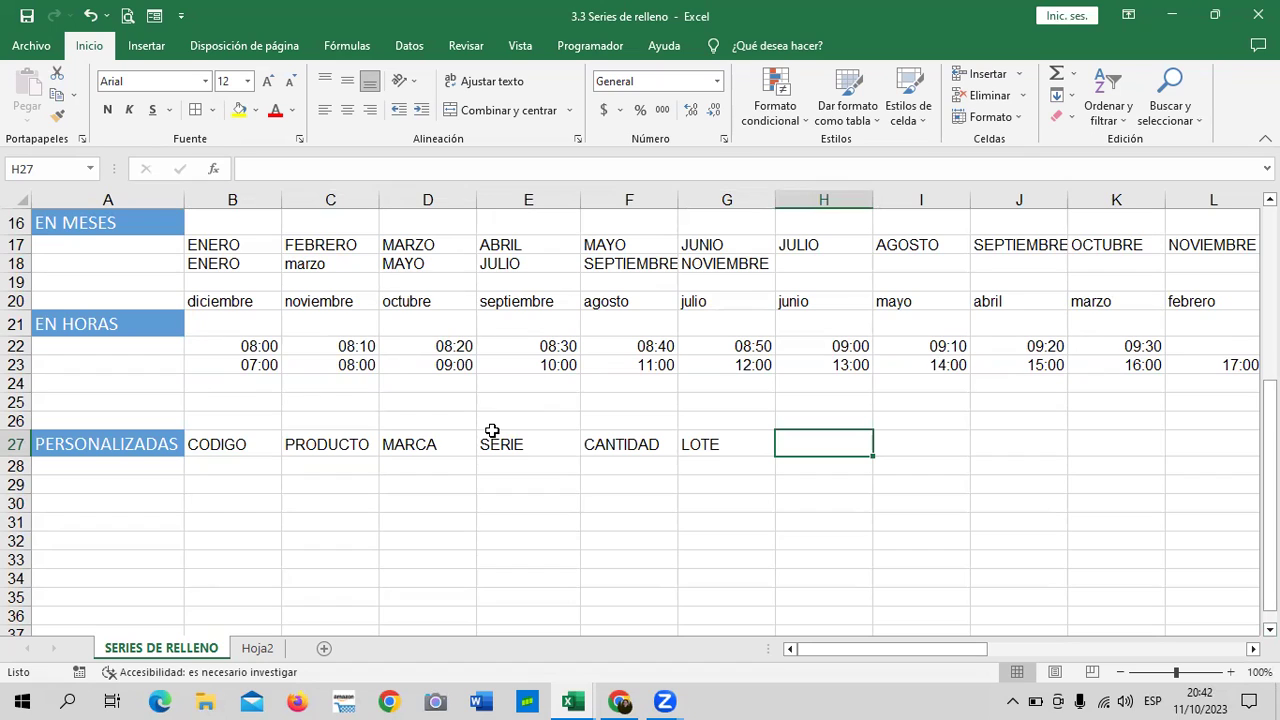
Enter the heading FECHA DE INGRESO in cell H27 and wrap its text.
{"action": "type", "text": "FECHA DE INGRASO"}
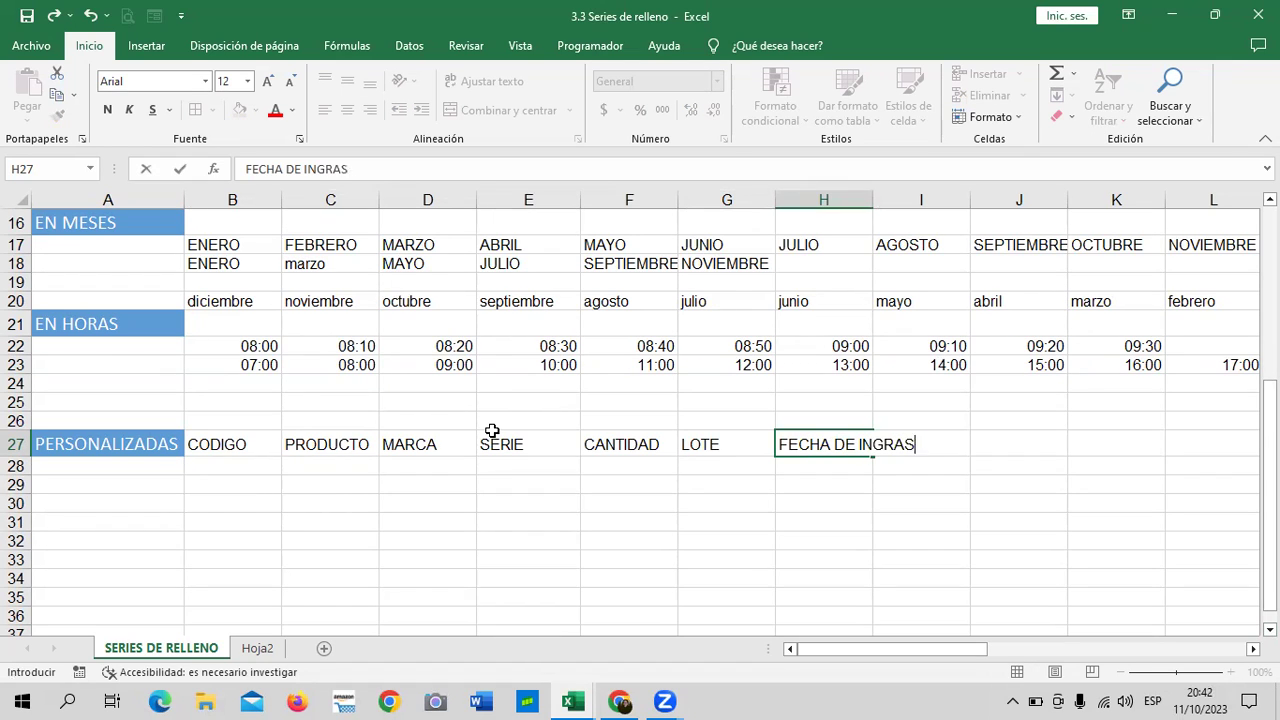
{"action": "key", "text": "BackSpace"}
{"action": "key", "text": "BackSpace"}
{"action": "key", "text": "BackSpace"}
{"action": "key", "text": "BackSpace"}
{"action": "type", "text": "ESO"}
{"action": "left_click", "coordinate": [1016, 447]}
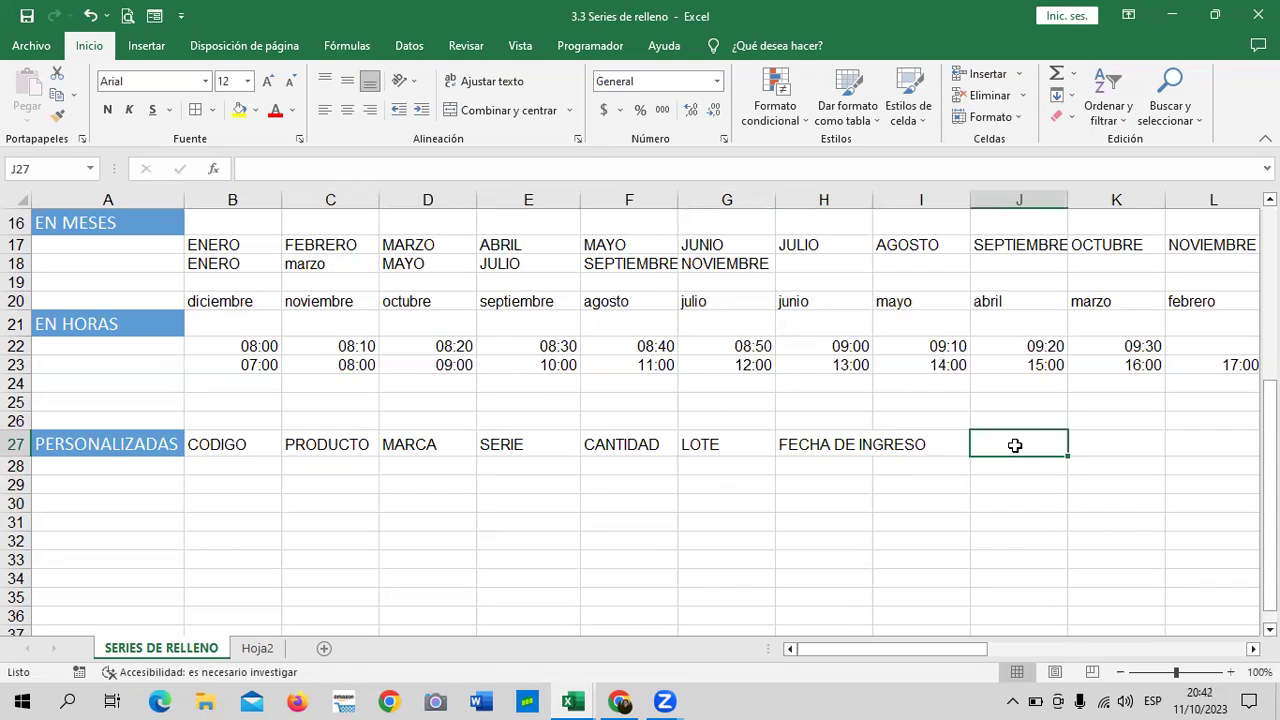
{"action": "left_click", "coordinate": [838, 448]}
{"action": "left_click", "coordinate": [452, 83]}
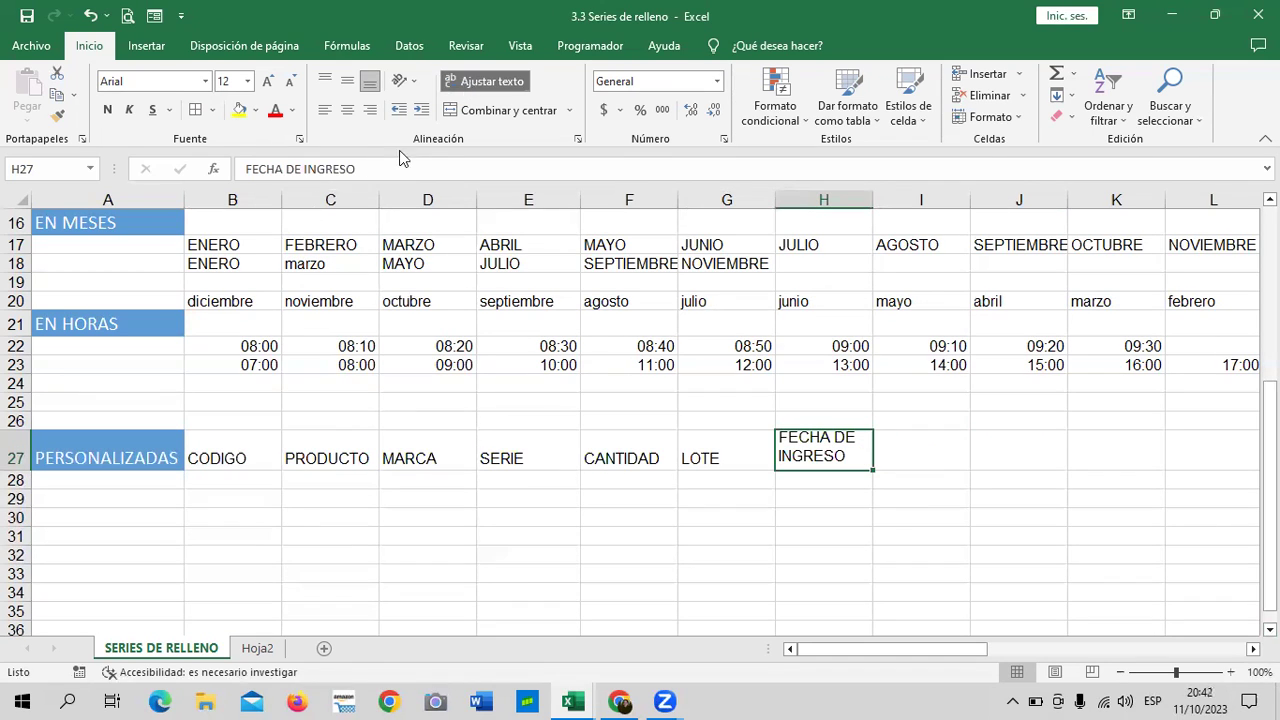
Enter the headings PRECIO in cell I27 and FECHA DE VENCIMIENTO in cell J27.
{"action": "left_click", "coordinate": [910, 453]}
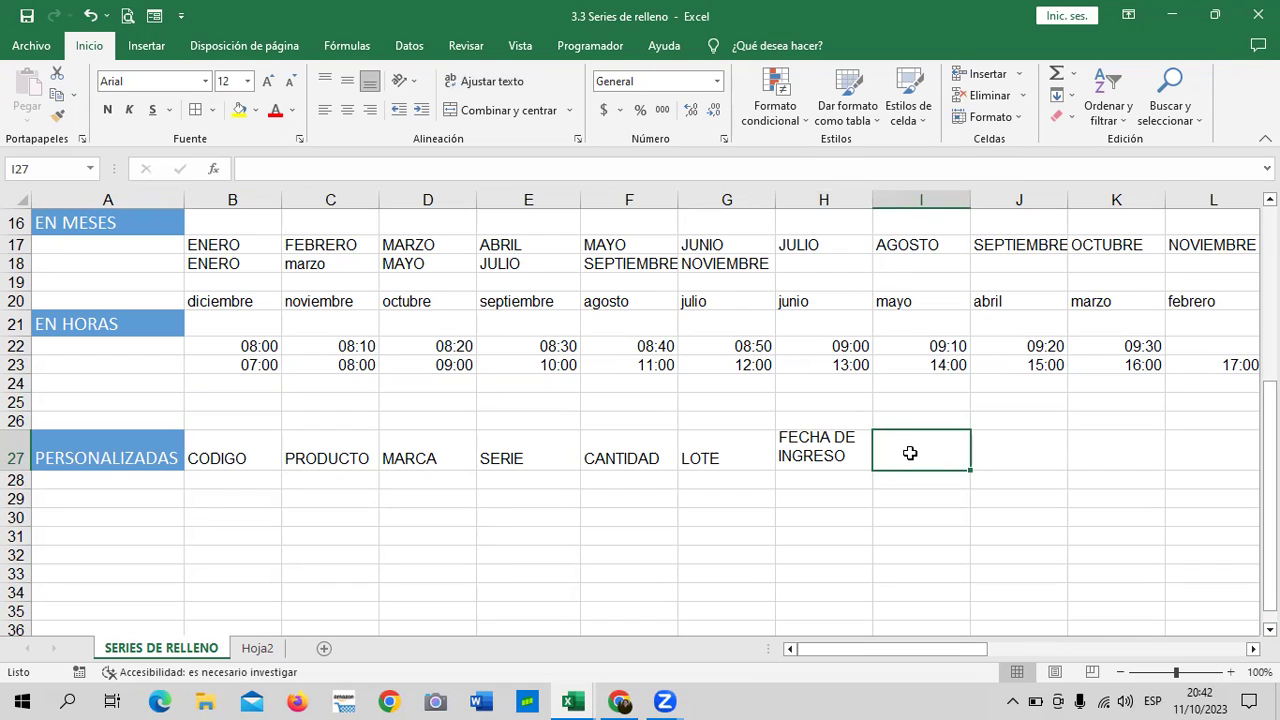
{"action": "type", "text": "PRECIO"}
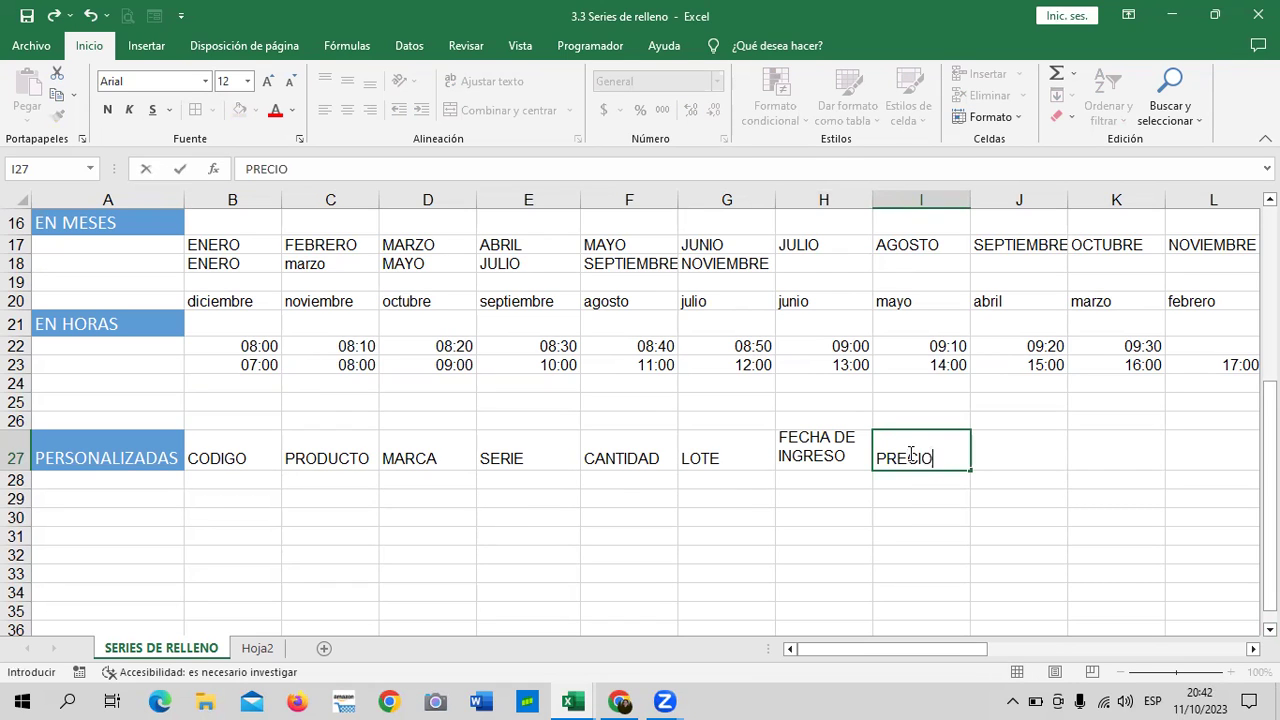
{"action": "key", "text": "Tab"}
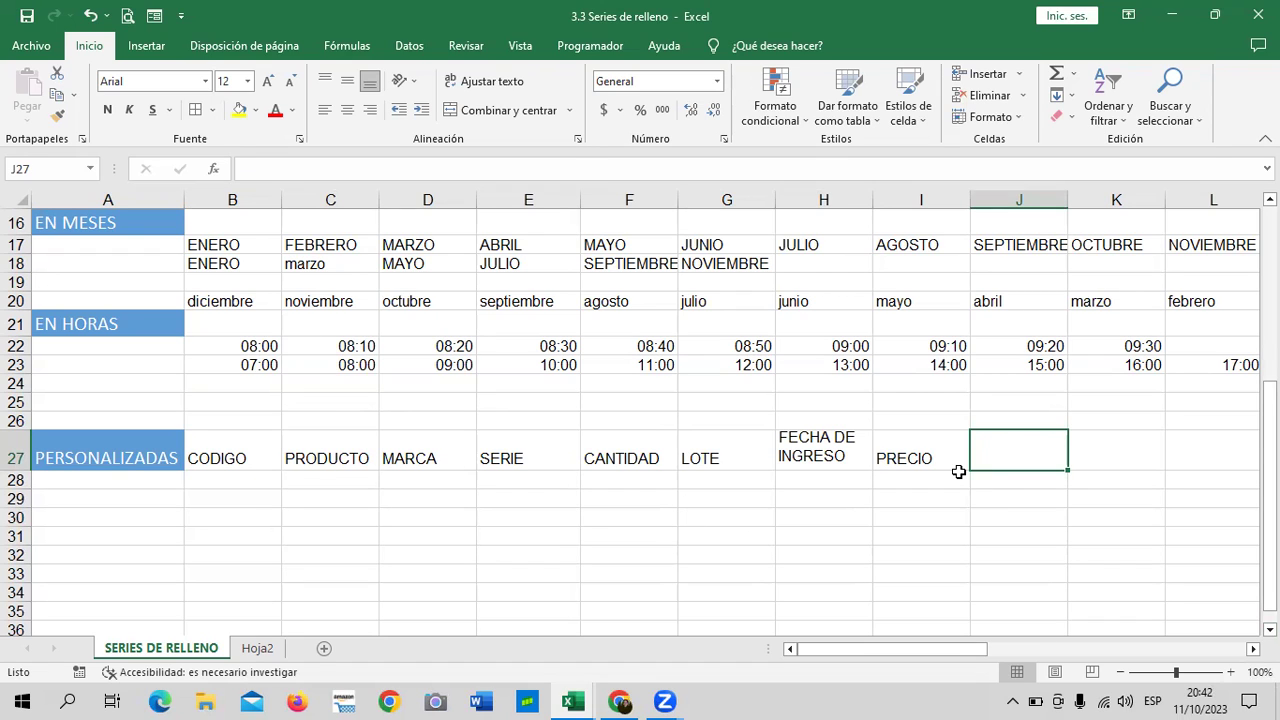
{"action": "type", "text": "FECHA DE VENCIMIENT"}
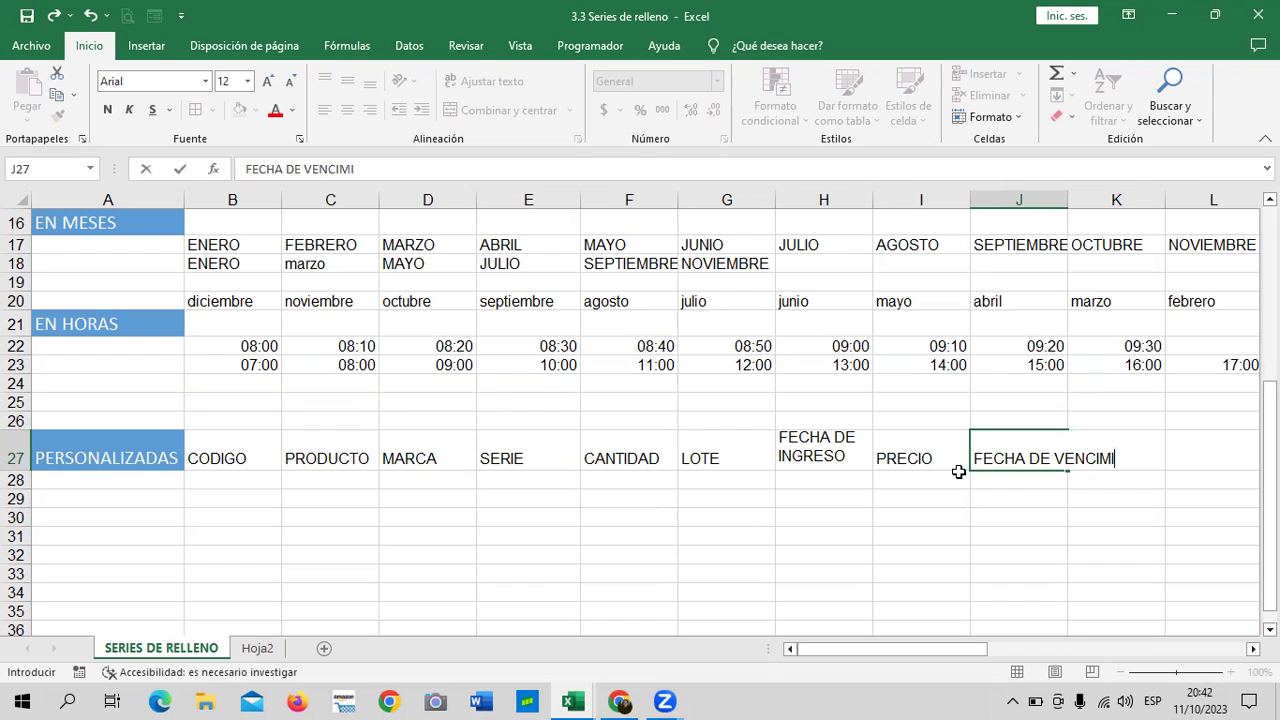
{"action": "left_click", "coordinate": [1110, 533]}
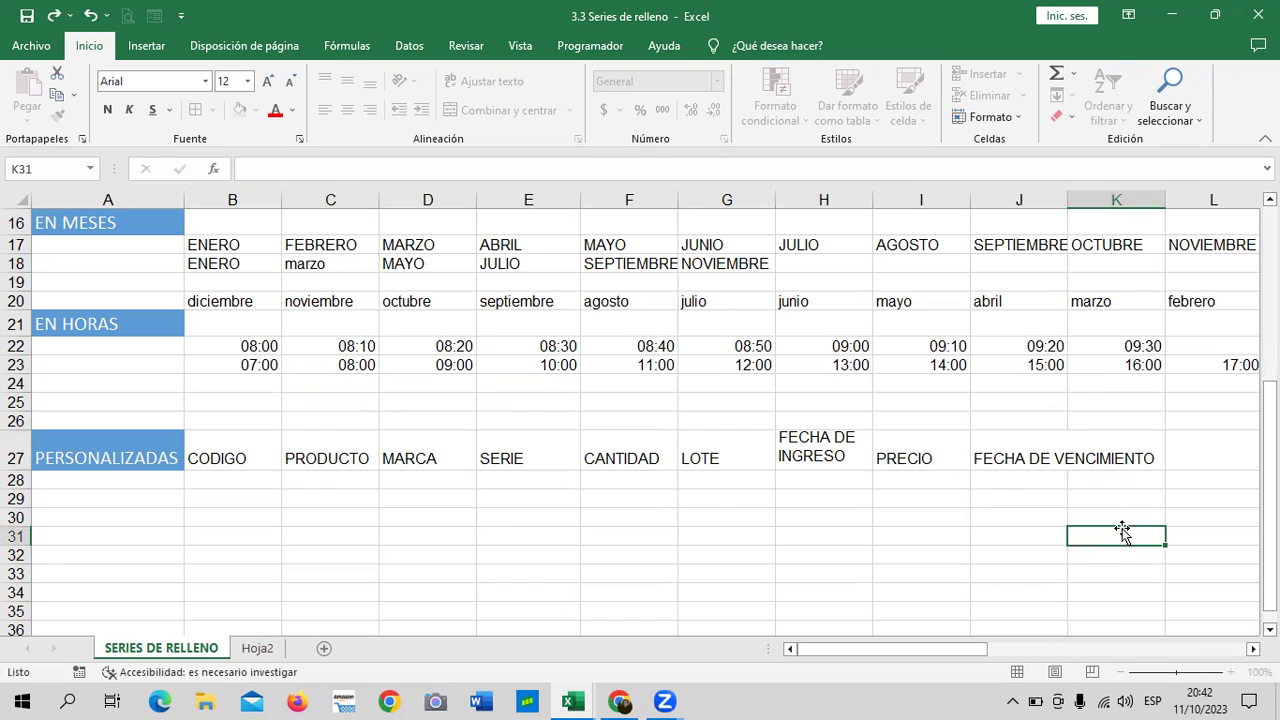
Wrap the text of cell J27 and widen column J so the word VENCIMIENTO fits on one line.
{"action": "left_click", "coordinate": [1023, 457]}
{"action": "left_click", "coordinate": [491, 81]}
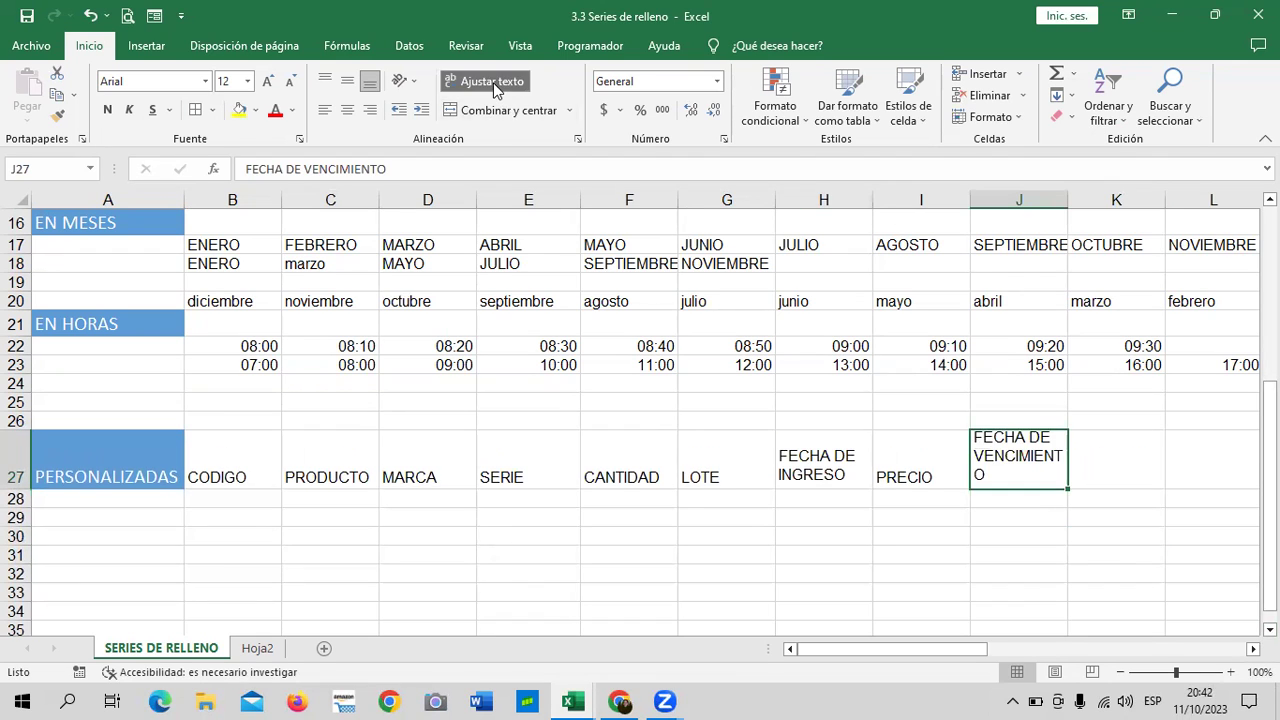
{"action": "left_click_drag", "start_coordinate": [1068, 199], "coordinate": [1082, 198]}
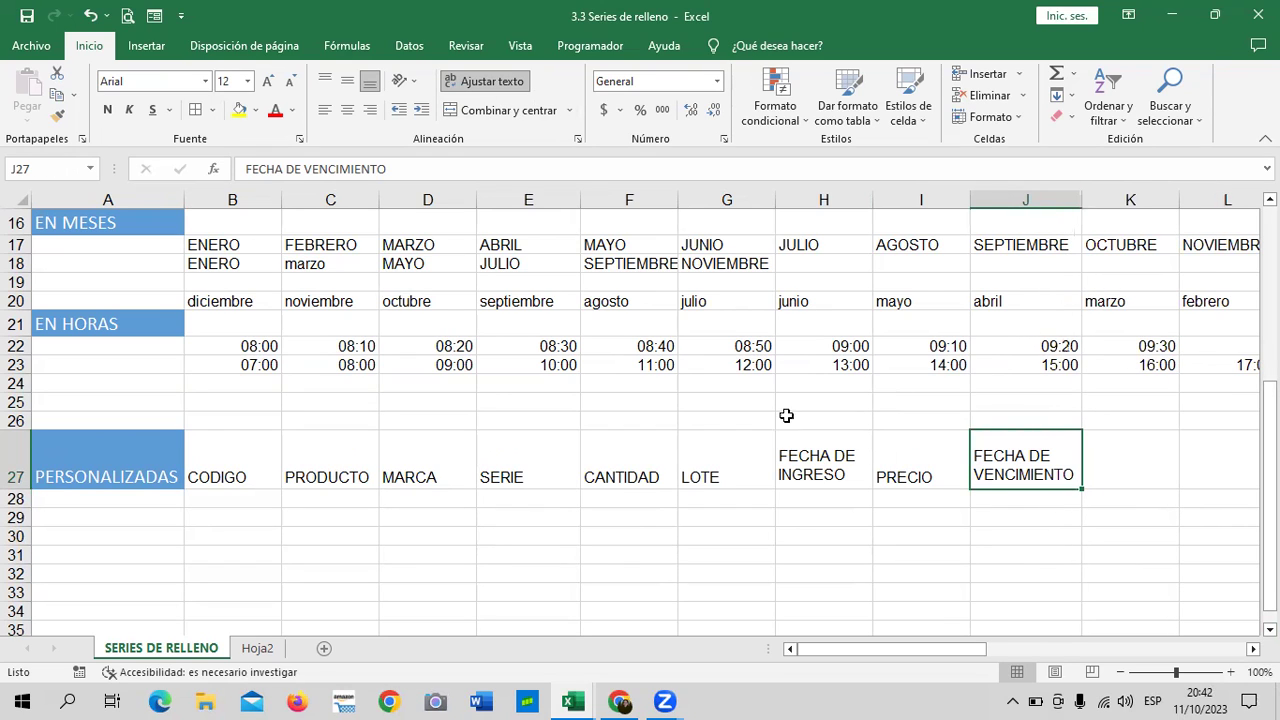
{"action": "left_click", "coordinate": [528, 555]}
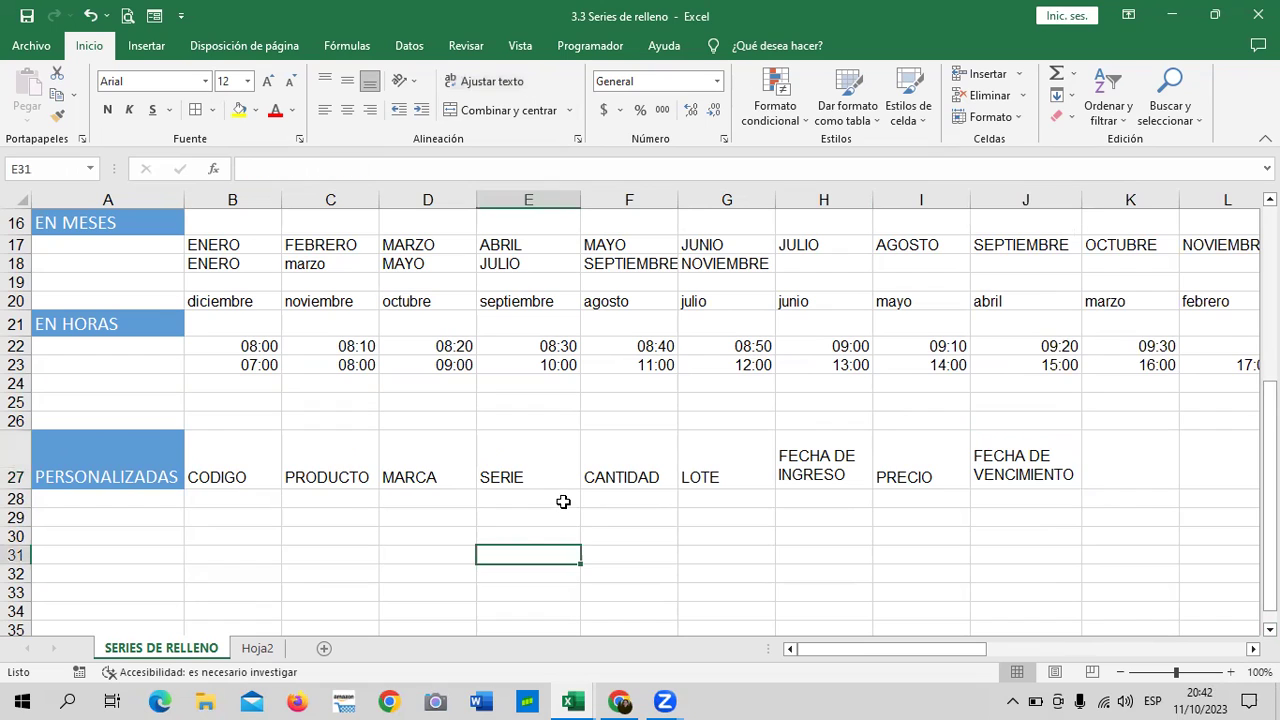
Open the custom lists editor from the advanced options with the headings in B27:J27 as the source range.
{"action": "left_click_drag", "start_coordinate": [241, 458], "coordinate": [1020, 470]}
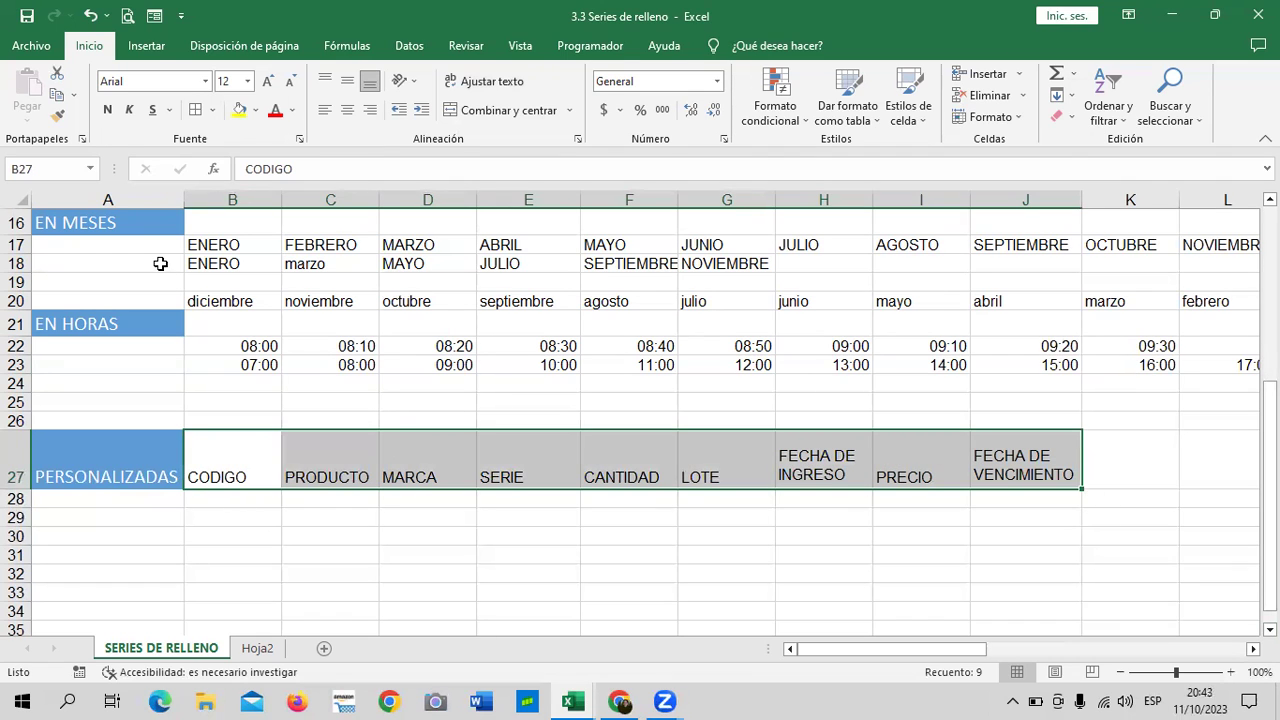
{"action": "left_click", "coordinate": [42, 50]}
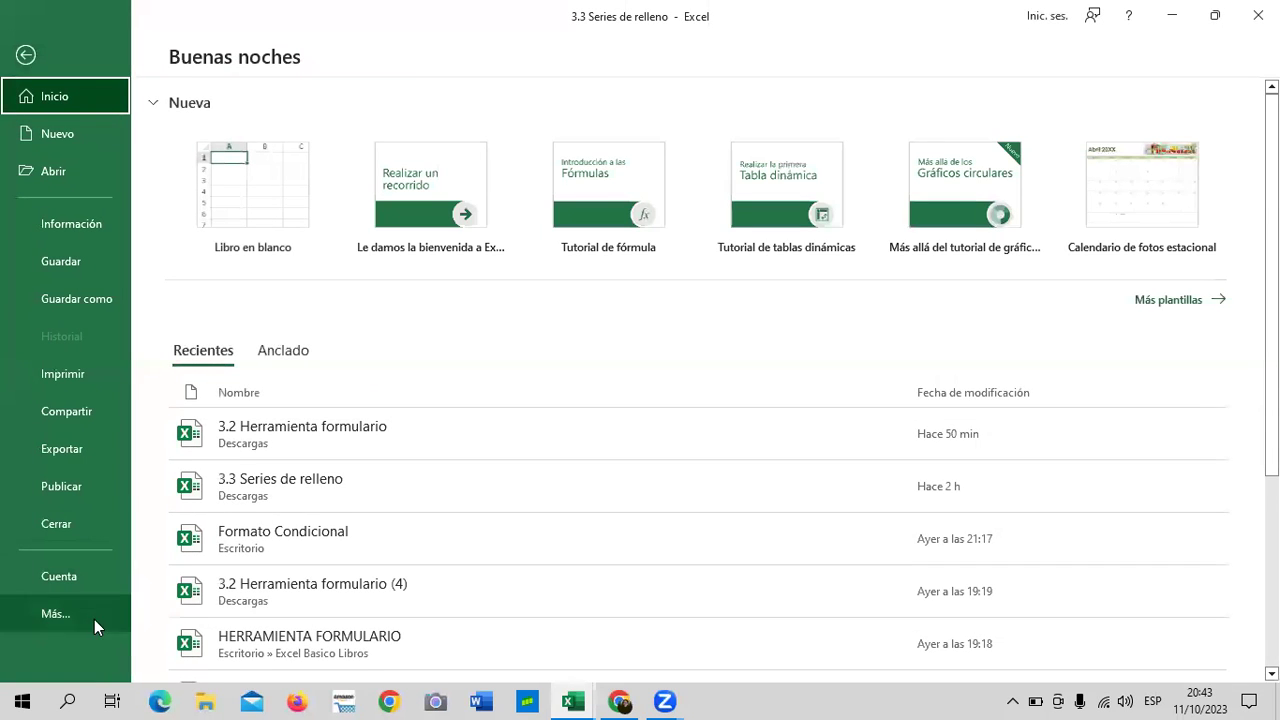
{"action": "left_click", "coordinate": [94, 619]}
{"action": "left_click", "coordinate": [195, 651]}
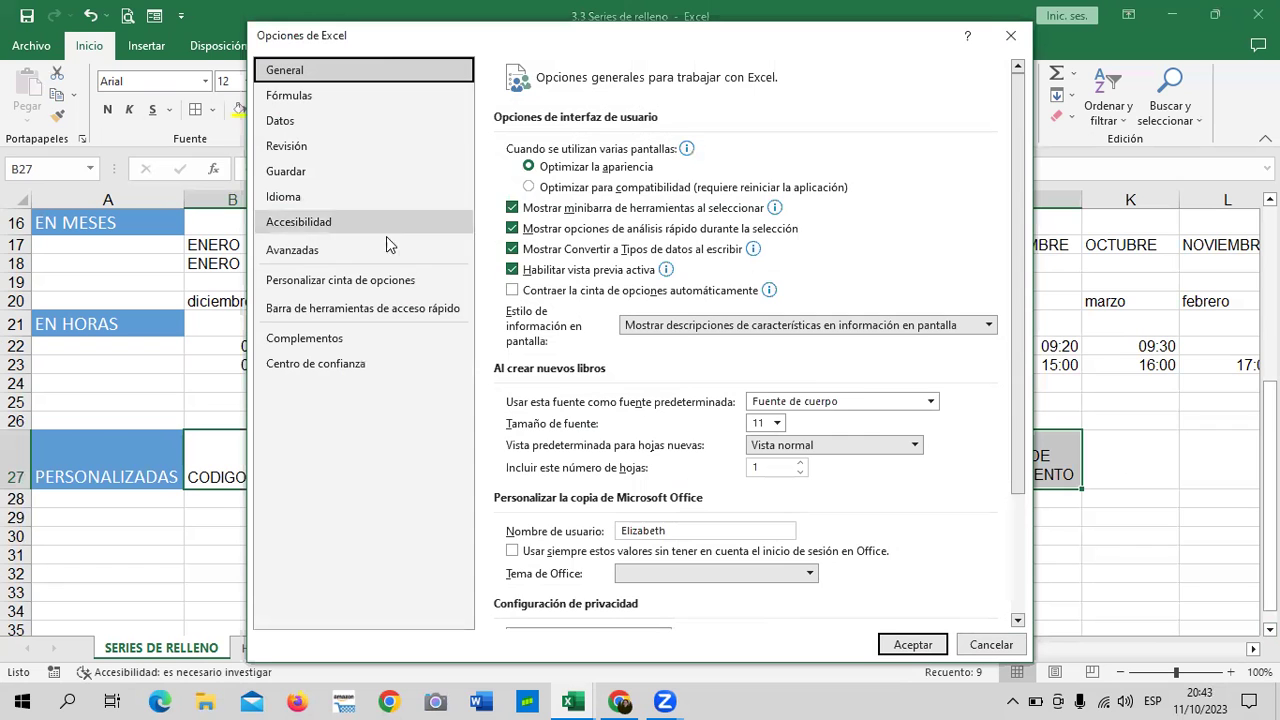
{"action": "left_click", "coordinate": [375, 249]}
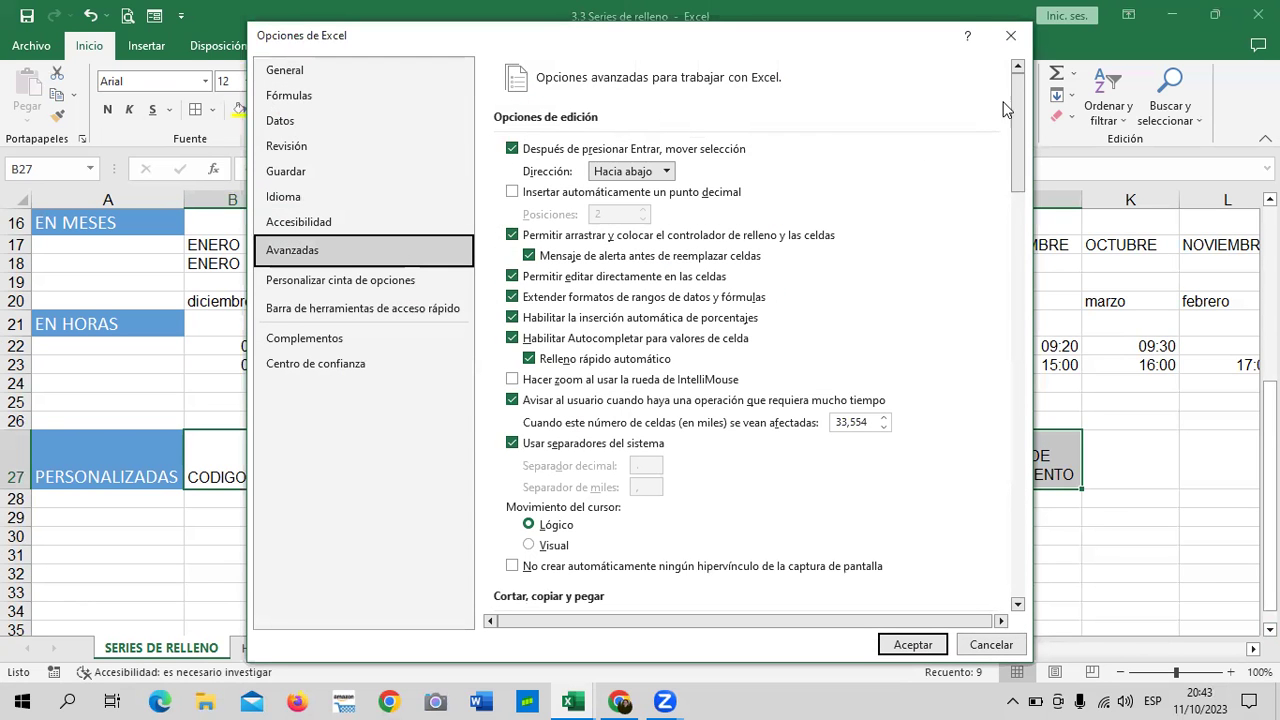
{"action": "left_click_drag", "start_coordinate": [1016, 92], "coordinate": [1031, 514]}
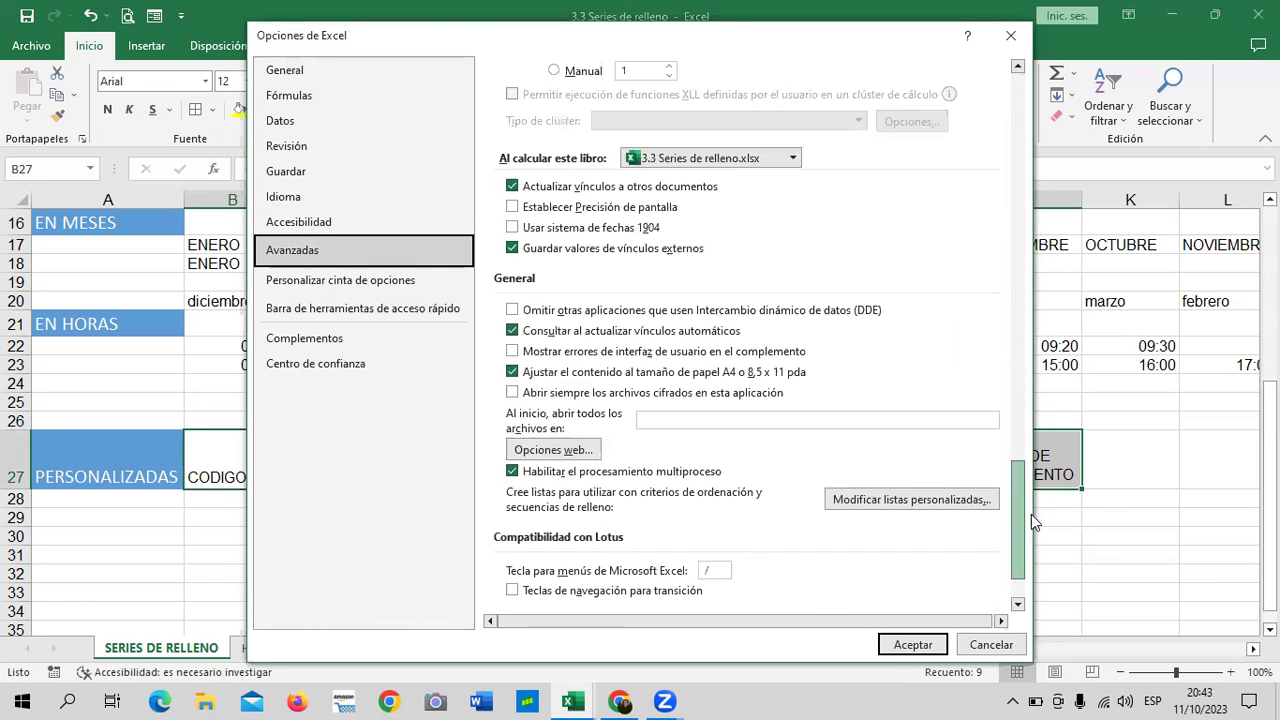
{"action": "scroll", "coordinate": [933, 512], "scroll_direction": "down", "scroll_amount": 2}
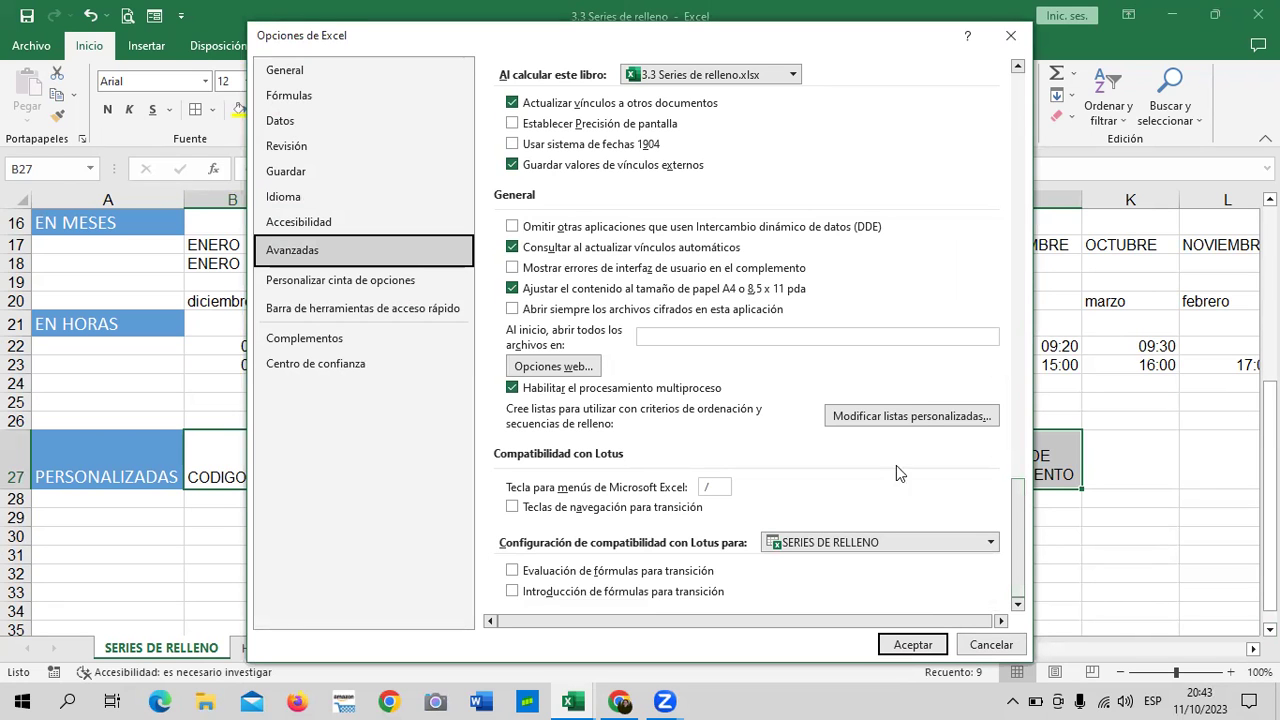
{"action": "left_click", "coordinate": [914, 418]}
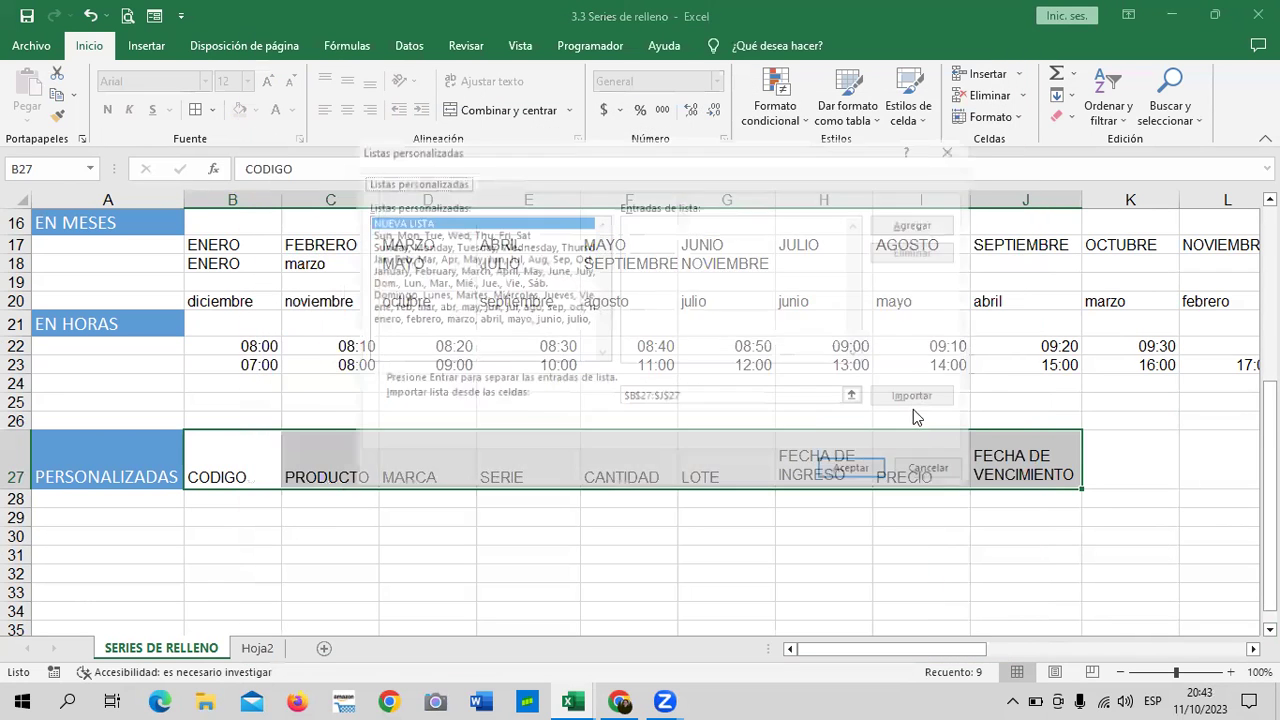
Import the headings from $B$27:$J$27 as a new custom list and accept the options.
{"action": "left_click_drag", "start_coordinate": [718, 156], "coordinate": [652, 177]}
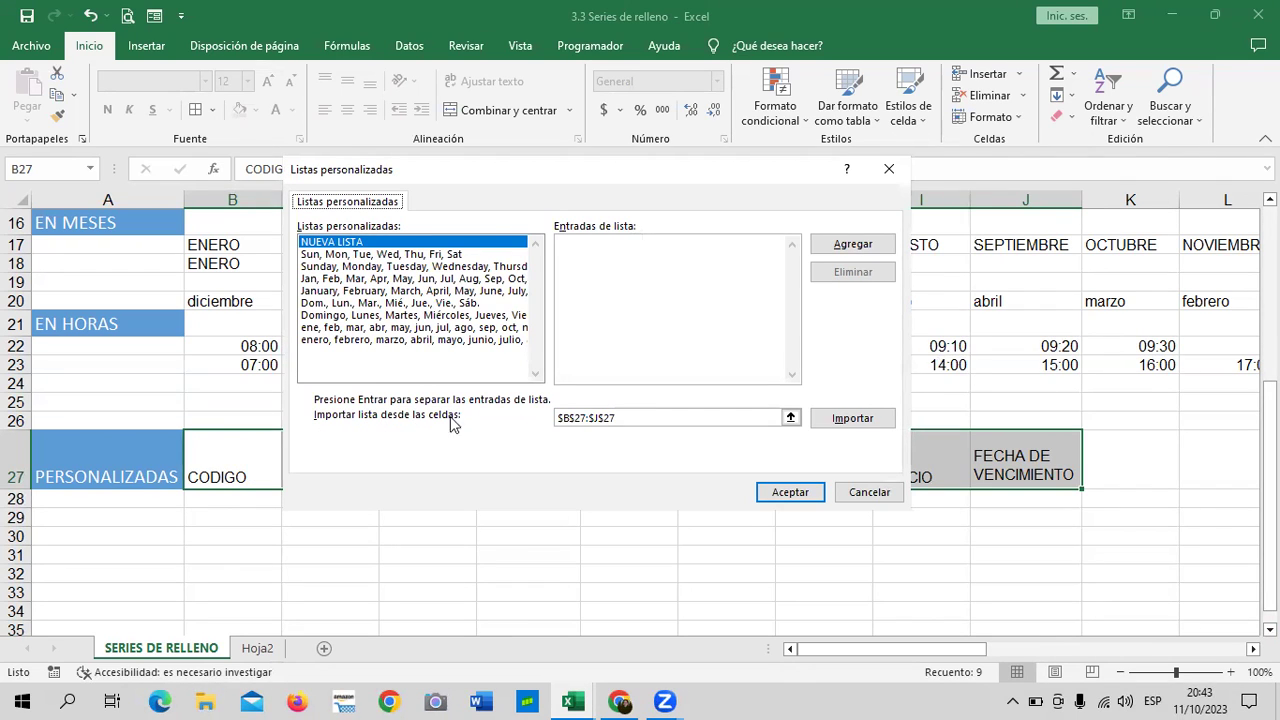
{"action": "left_click", "coordinate": [645, 417]}
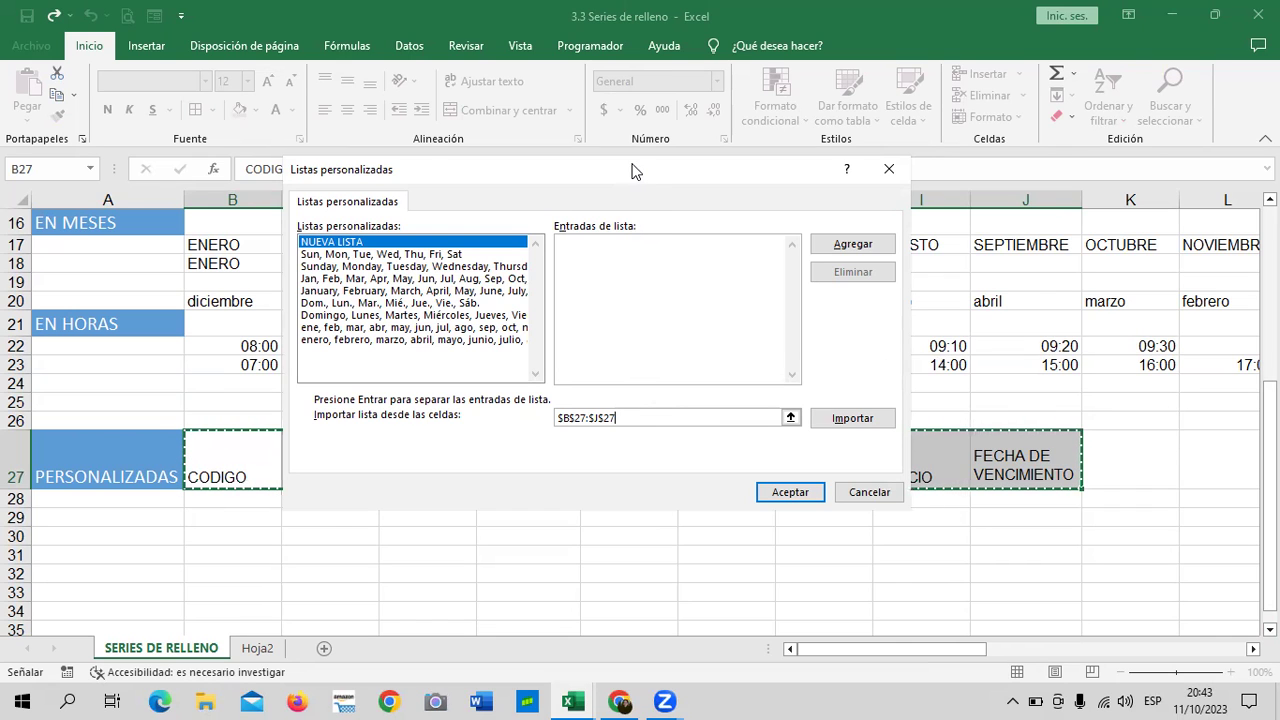
{"action": "left_click_drag", "start_coordinate": [632, 170], "coordinate": [649, 61]}
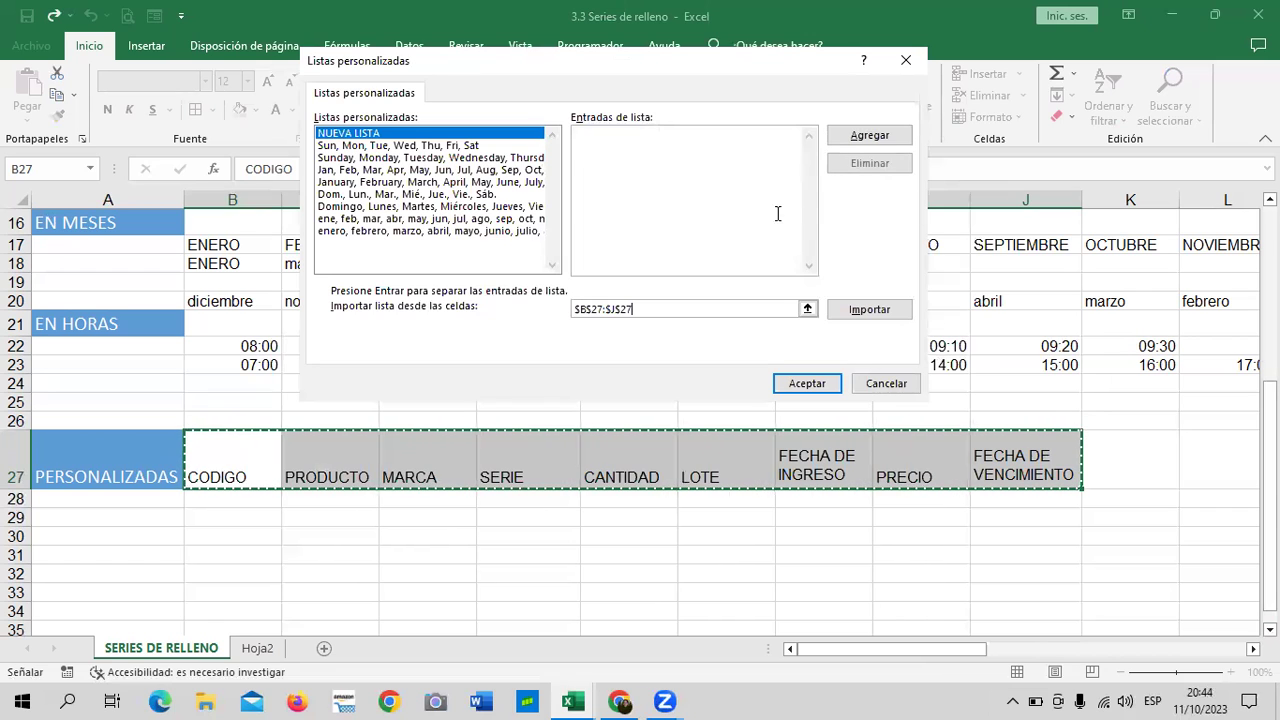
{"action": "left_click", "coordinate": [862, 312]}
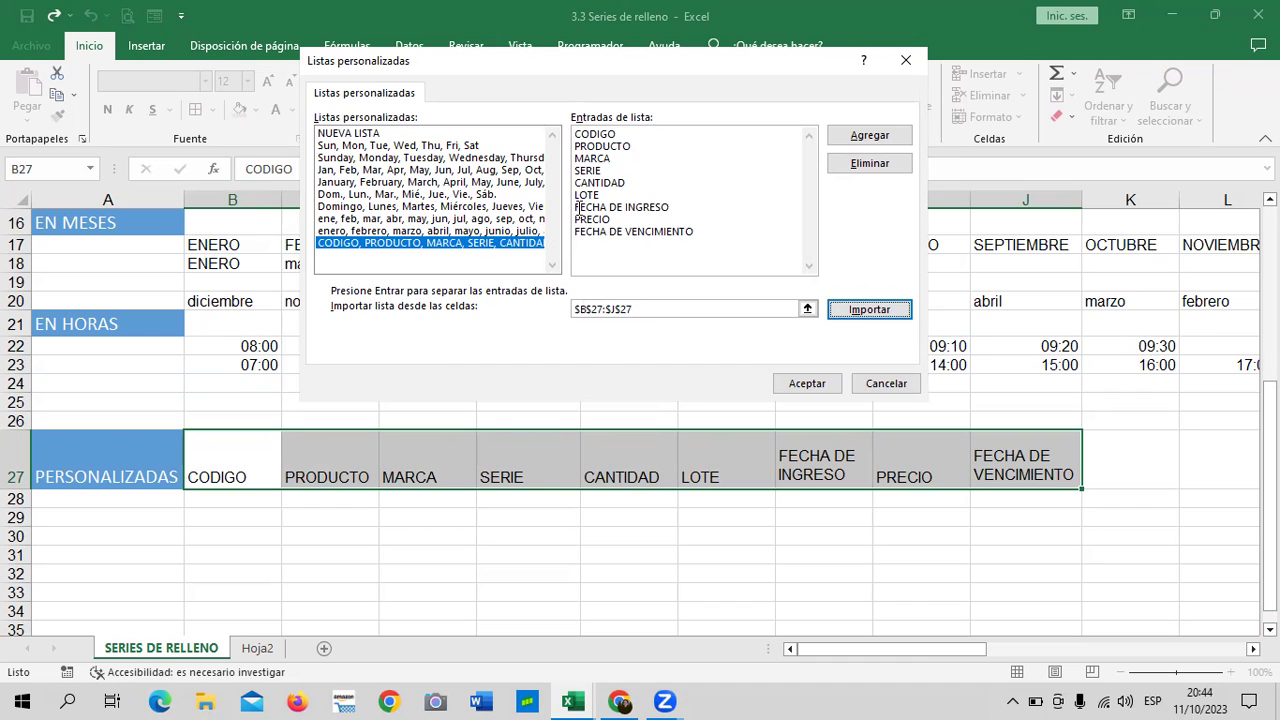
{"action": "left_click", "coordinate": [806, 383]}
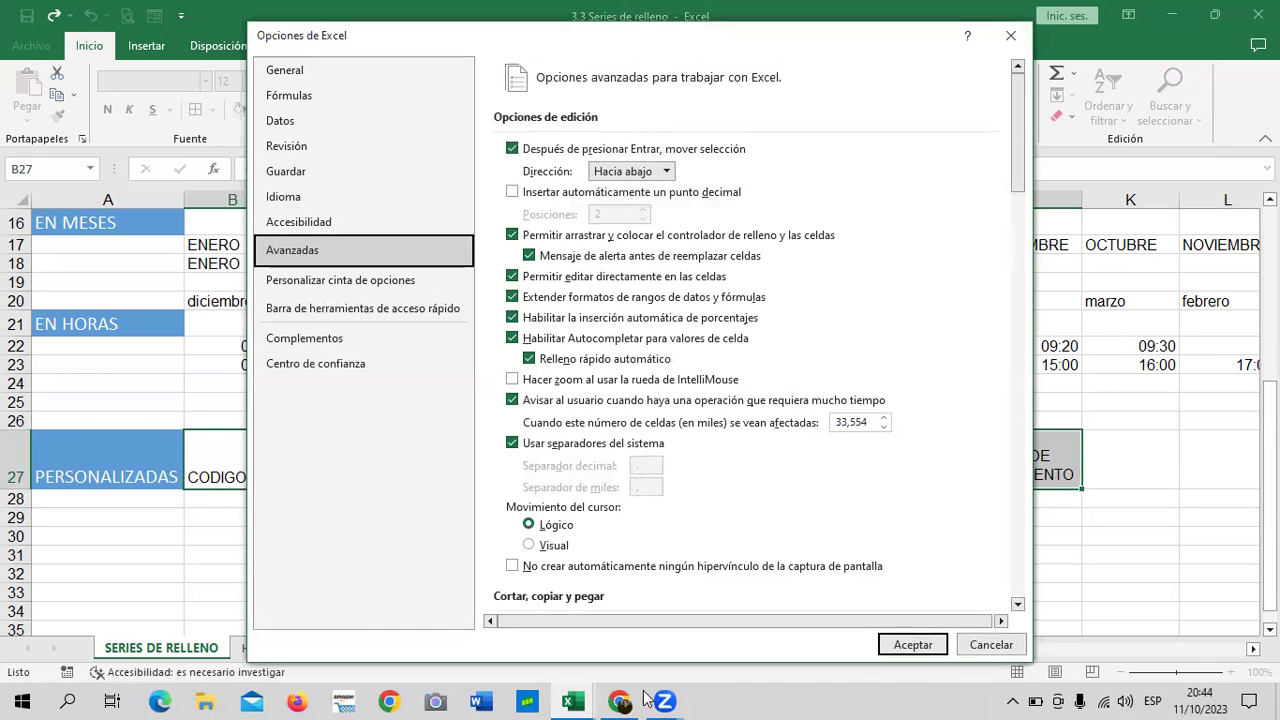
{"action": "left_click", "coordinate": [883, 645]}
Clear the headings in cells B27 to J27.
{"action": "left_click_drag", "start_coordinate": [822, 573], "coordinate": [820, 557]}
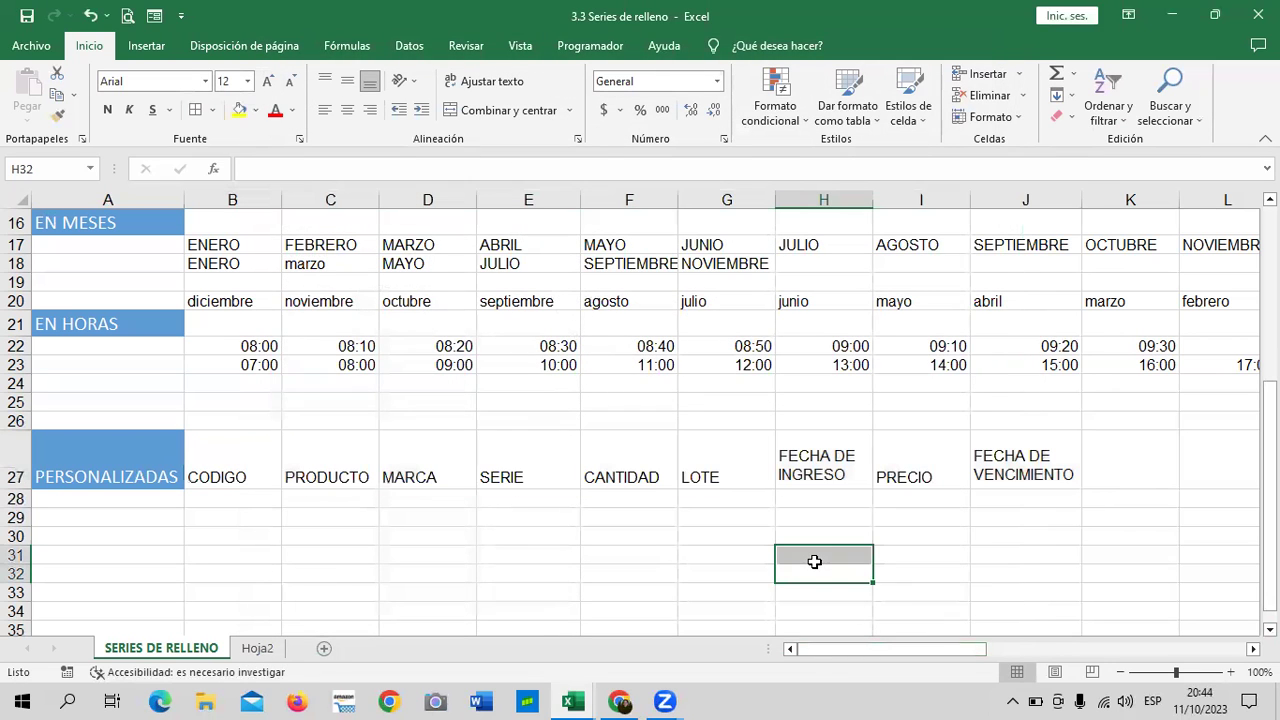
{"action": "left_click_drag", "start_coordinate": [246, 460], "coordinate": [951, 440]}
{"action": "key", "text": "Delete"}
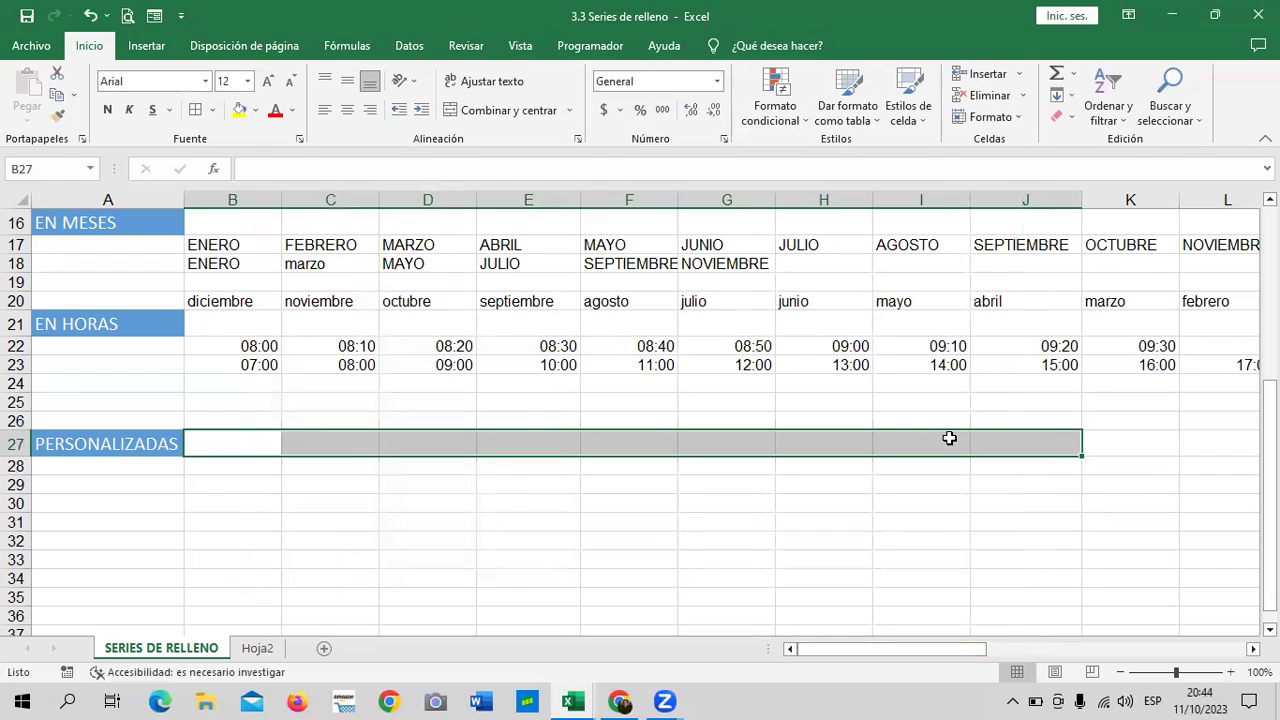
{"action": "left_click", "coordinate": [623, 489]}
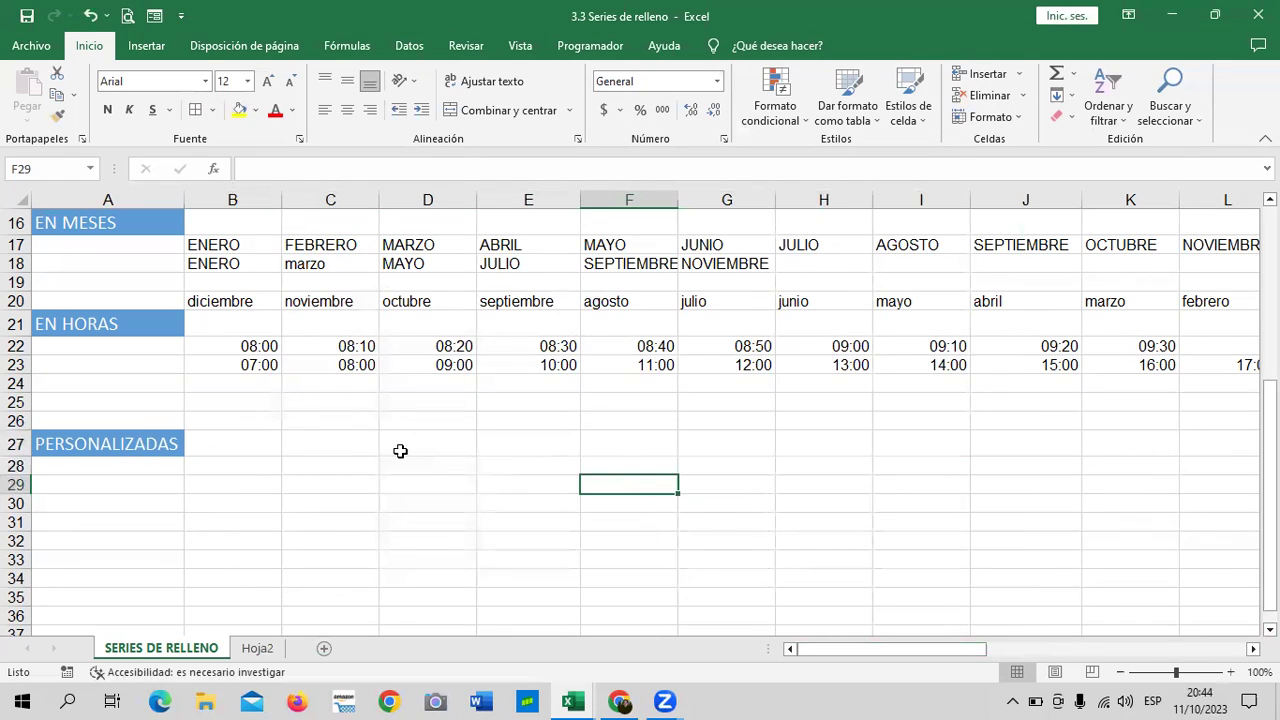
Enter CODIGO in cell B27 and fill the custom list across to cell J27.
{"action": "left_click", "coordinate": [237, 442]}
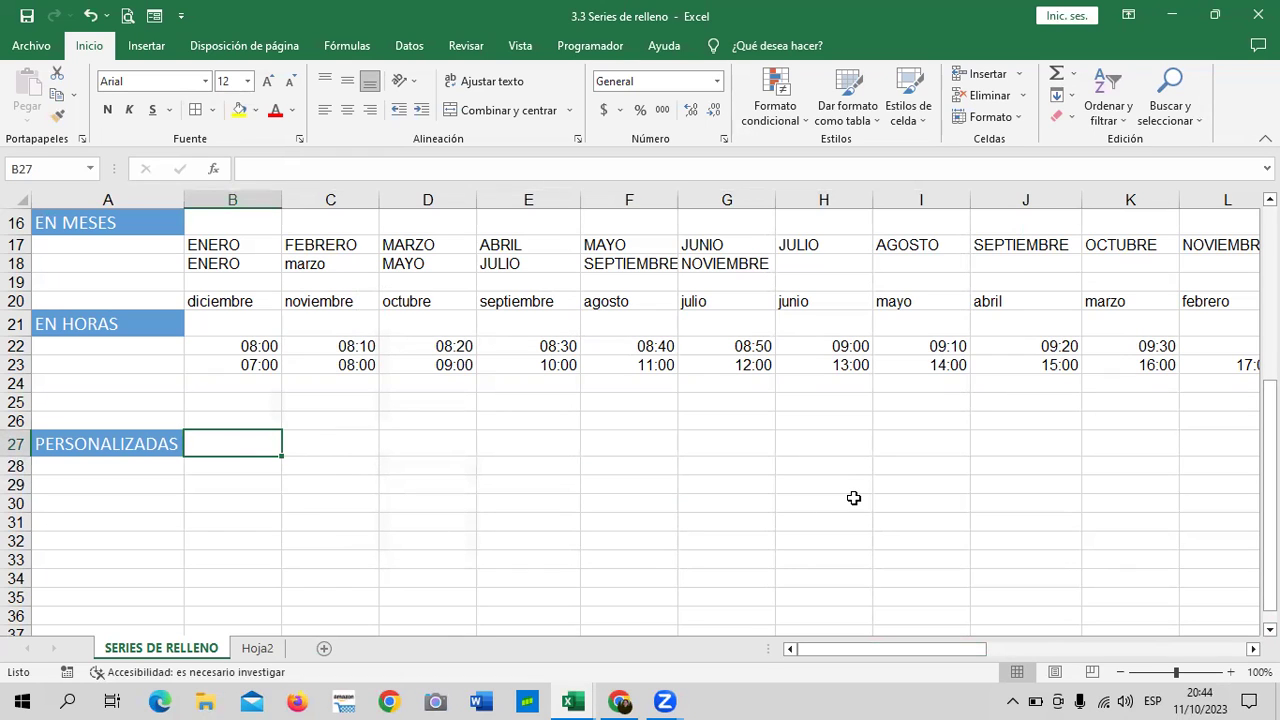
{"action": "type", "text": "CODI"}
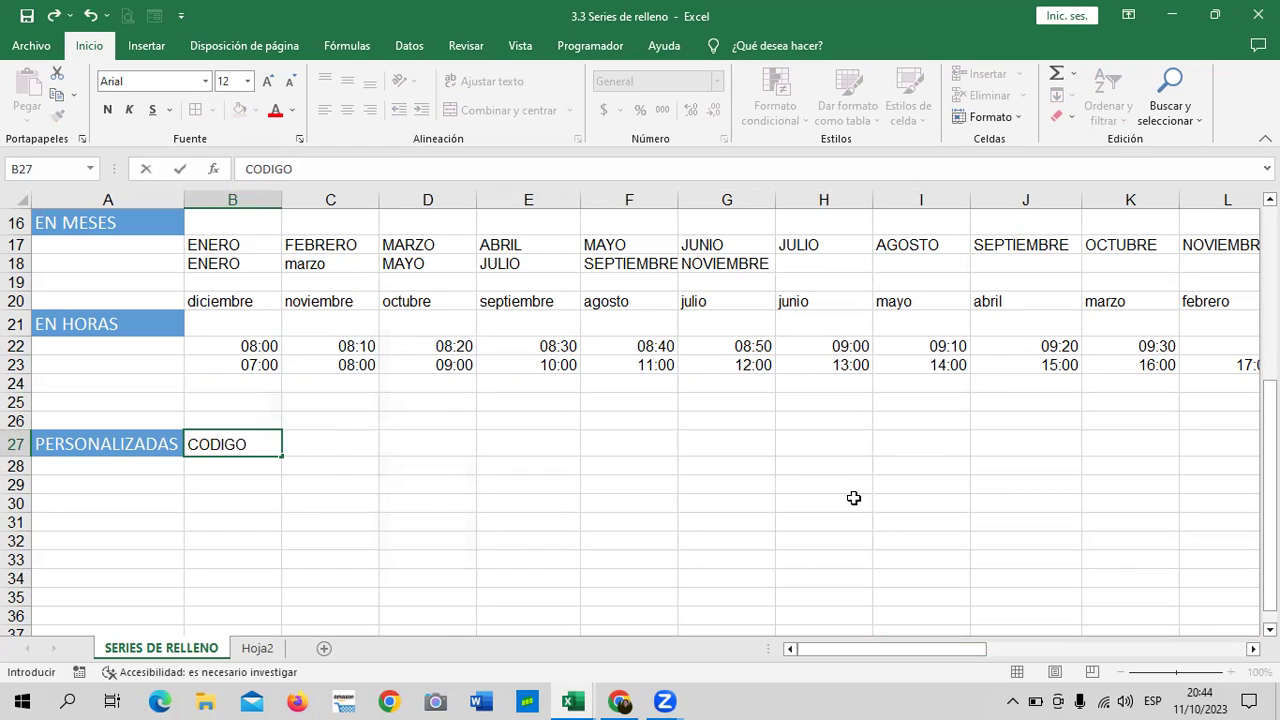
{"action": "type", "text": "GO"}
{"action": "key", "text": "Tab"}
{"action": "left_click", "coordinate": [262, 440]}
{"action": "left_click_drag", "start_coordinate": [282, 454], "coordinate": [355, 462]}
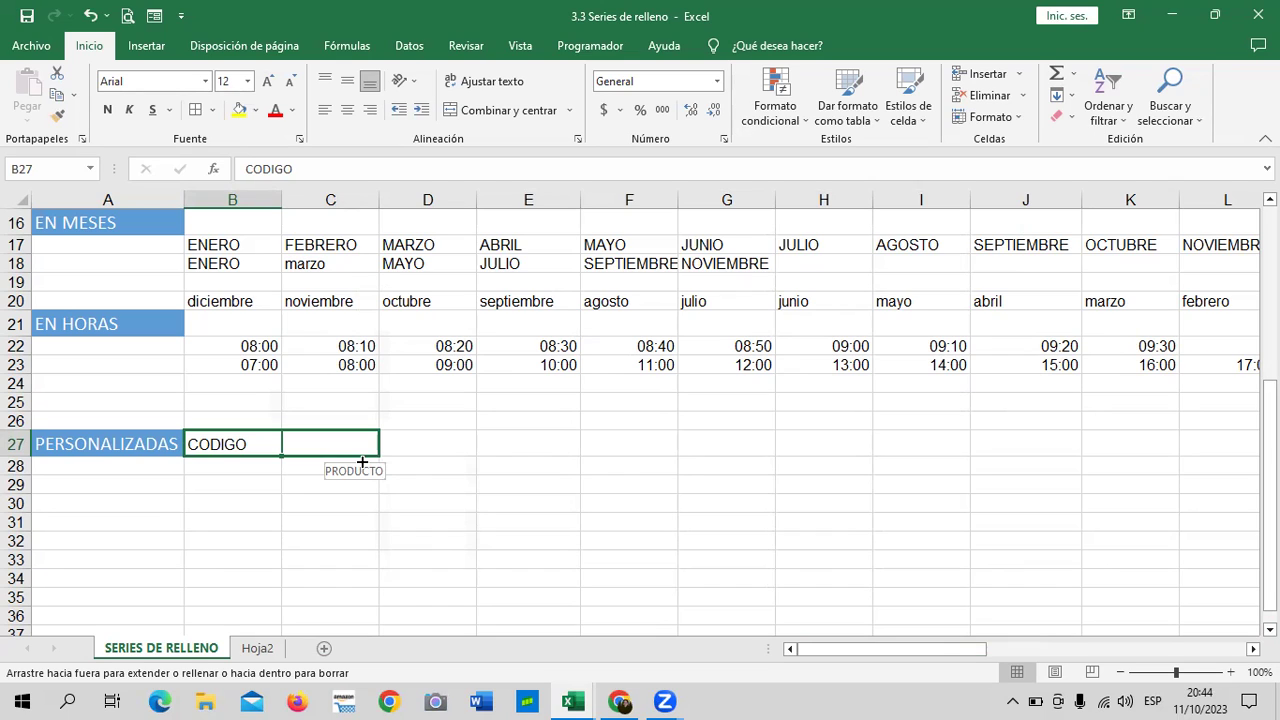
{"action": "left_click_drag", "start_coordinate": [375, 462], "coordinate": [761, 454]}
{"action": "left_click_drag", "start_coordinate": [853, 460], "coordinate": [963, 460]}
{"action": "left_click_drag", "start_coordinate": [1040, 453], "coordinate": [1044, 453]}
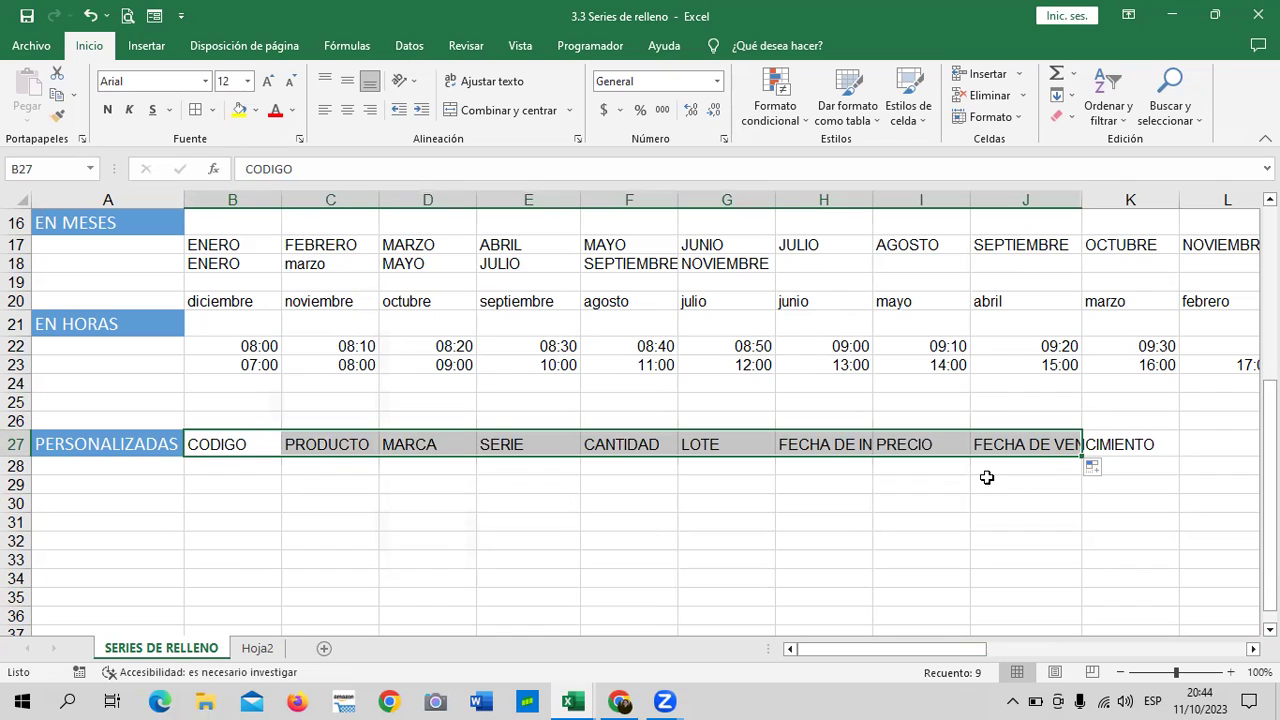
Wrap the text of the FECHA DE INGRESO heading in H27 and the FECHA DE VENCIMIENTO heading in J27.
{"action": "left_click", "coordinate": [830, 444]}
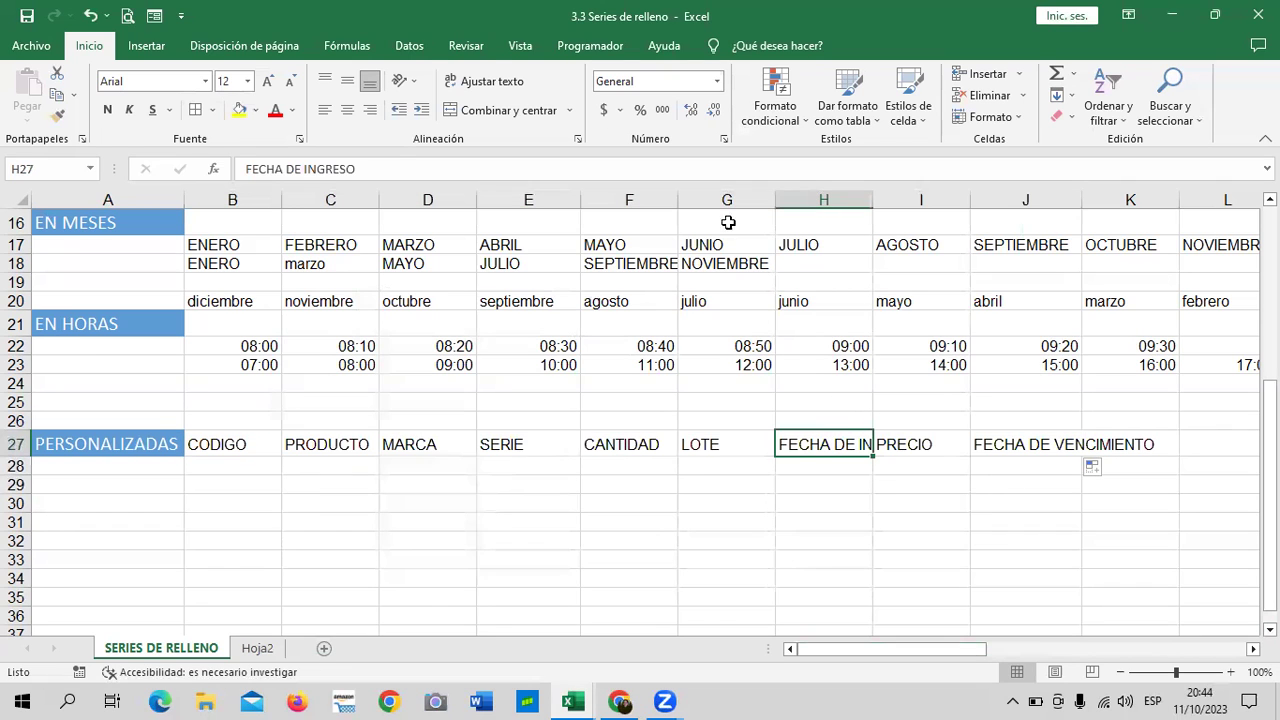
{"action": "left_click", "coordinate": [481, 84]}
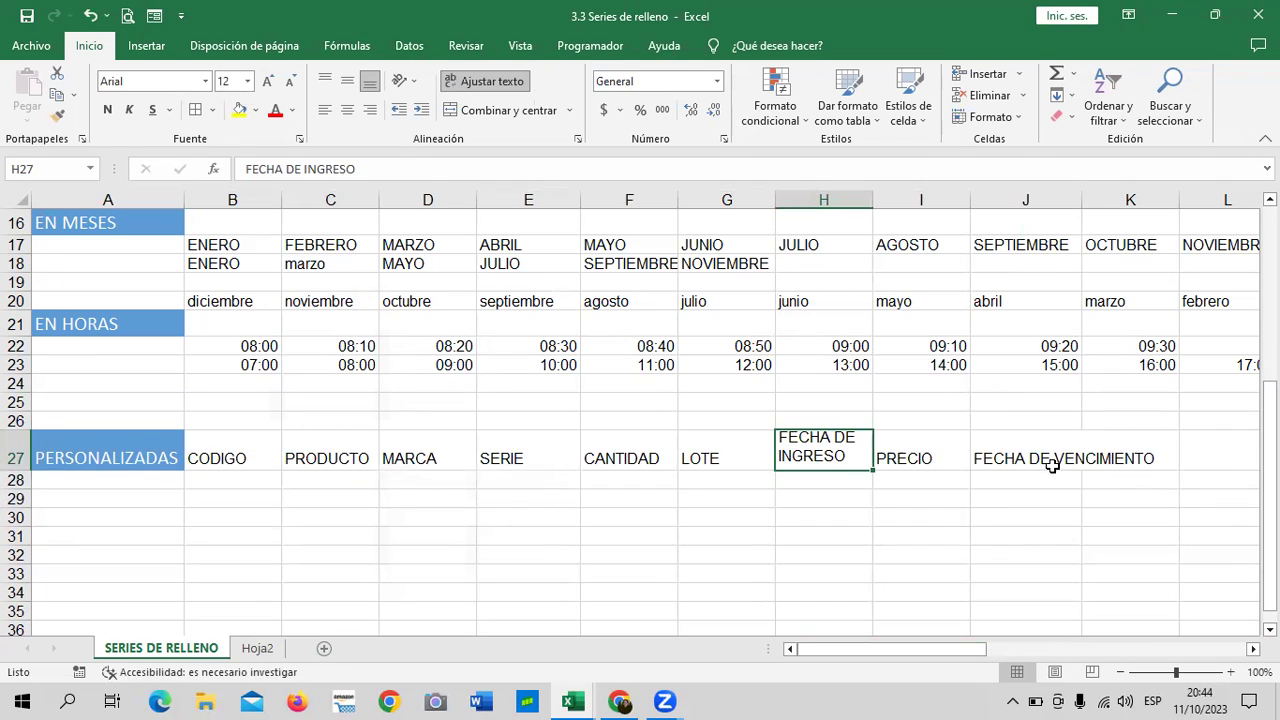
{"action": "left_click", "coordinate": [1040, 453]}
{"action": "left_click", "coordinate": [472, 80]}
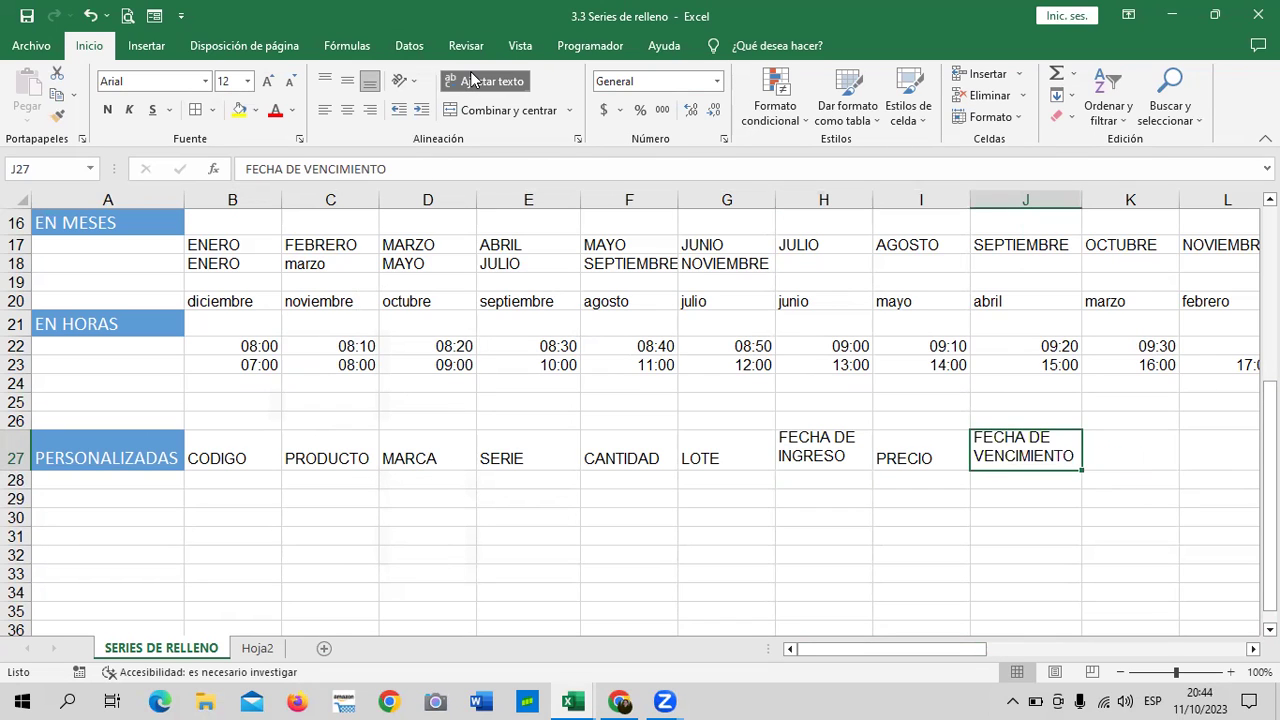
Format the headings in B27:J27 with the Énfasis2 cell style, cell borders and centred text.
{"action": "left_click_drag", "start_coordinate": [218, 452], "coordinate": [1014, 457]}
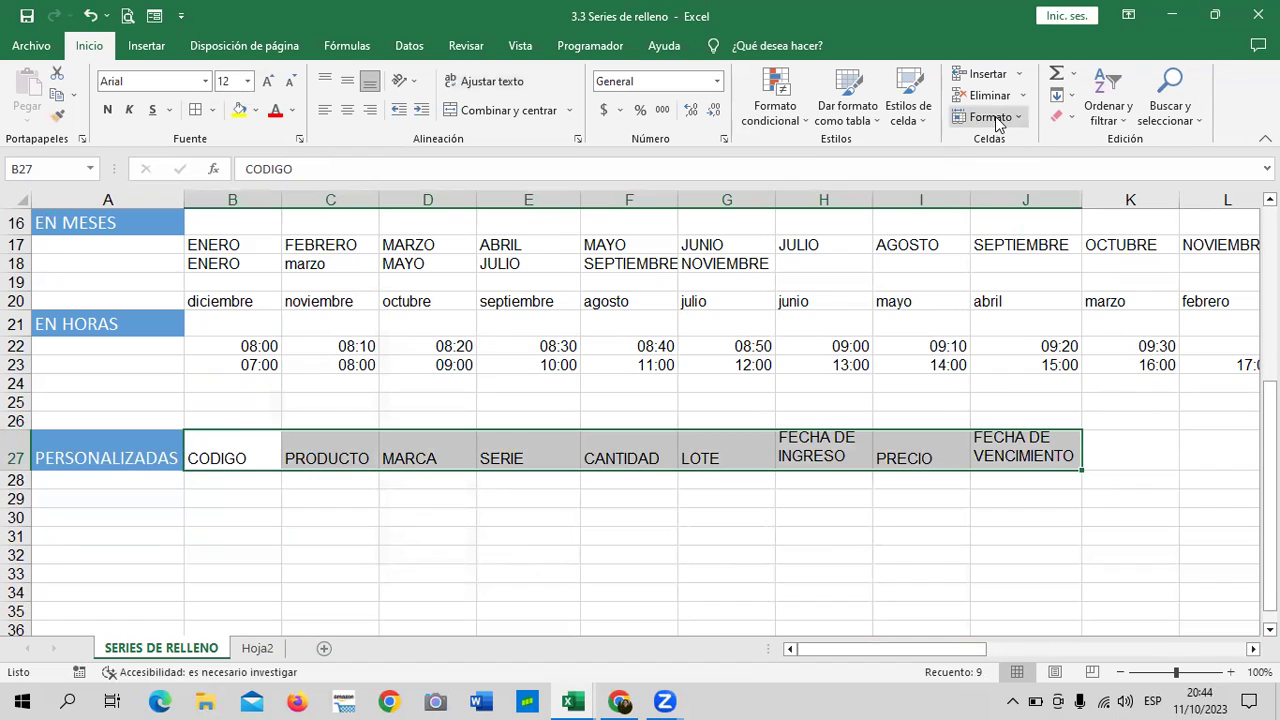
{"action": "left_click", "coordinate": [908, 108]}
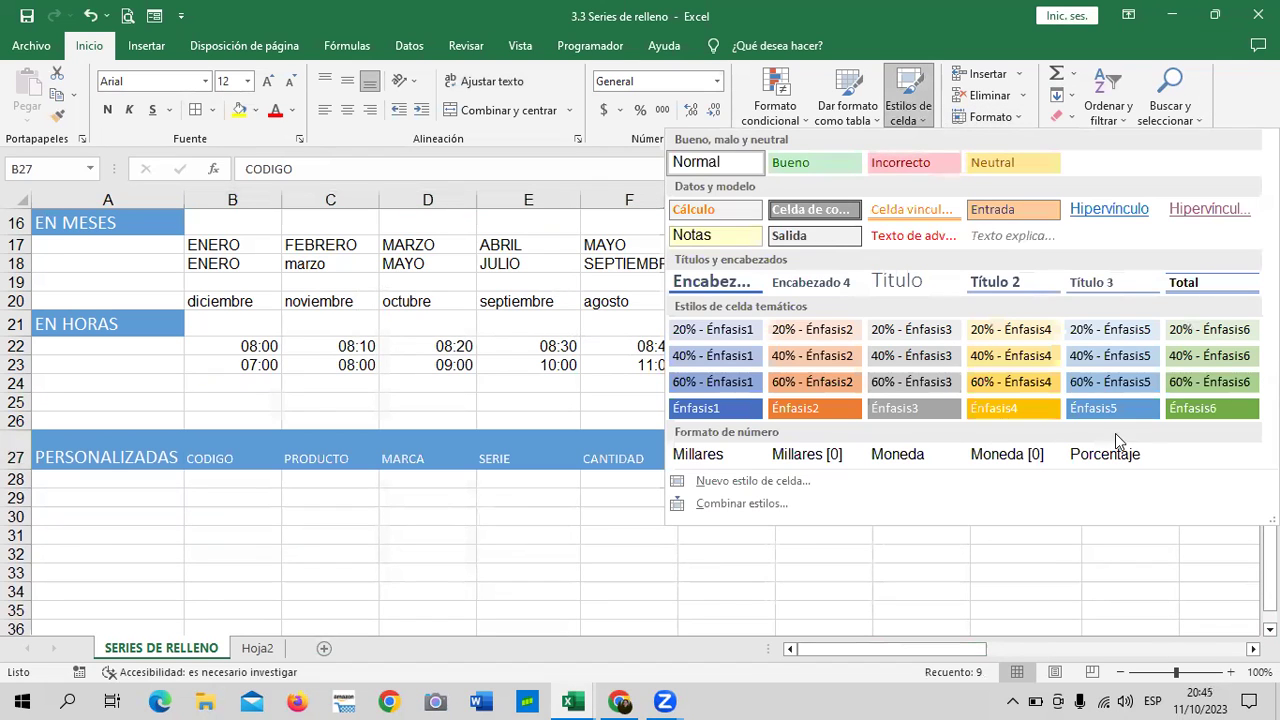
{"action": "left_click", "coordinate": [810, 412]}
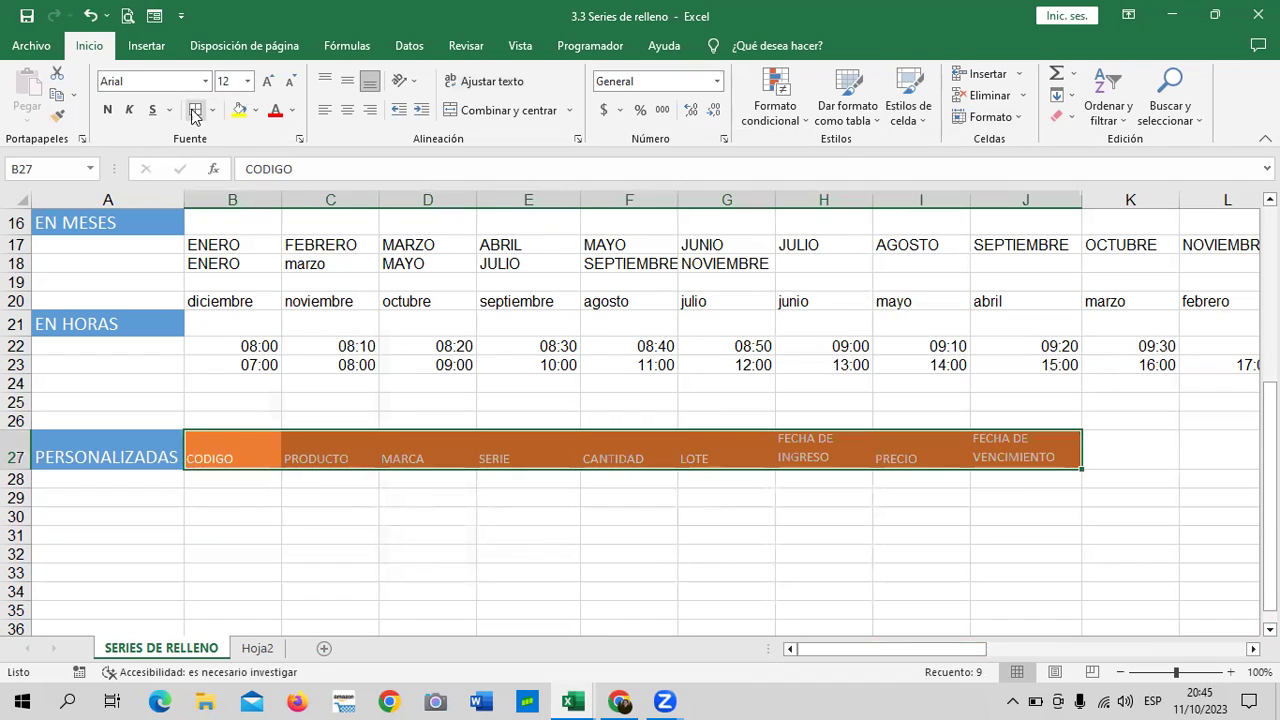
{"action": "left_click", "coordinate": [347, 112]}
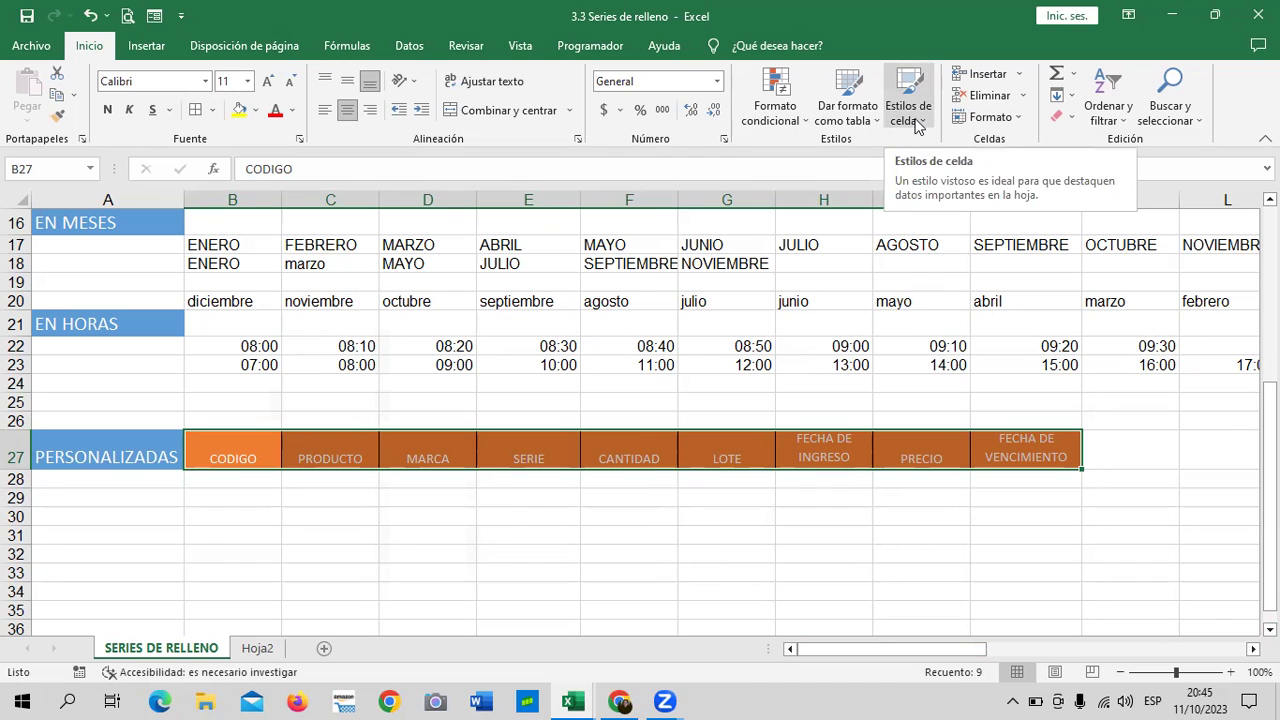
{"action": "left_click", "coordinate": [685, 571]}
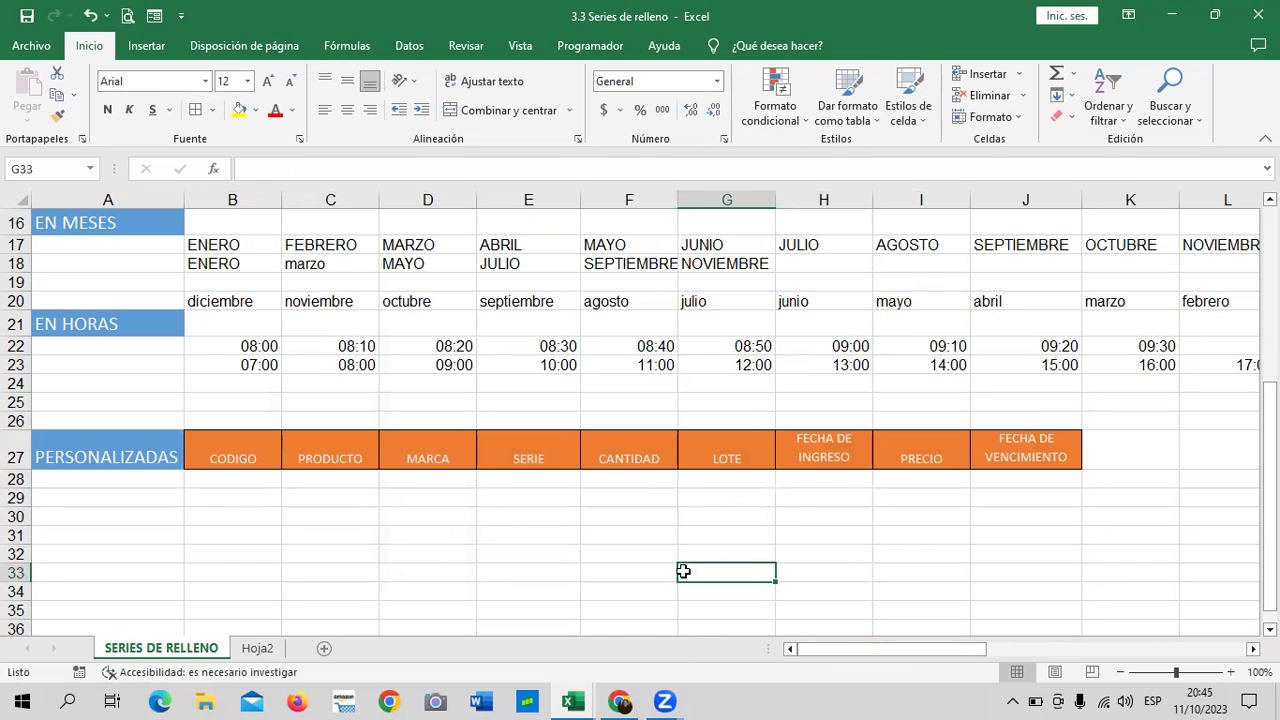
{"action": "scroll", "coordinate": [691, 566], "scroll_direction": "down", "scroll_amount": 2}
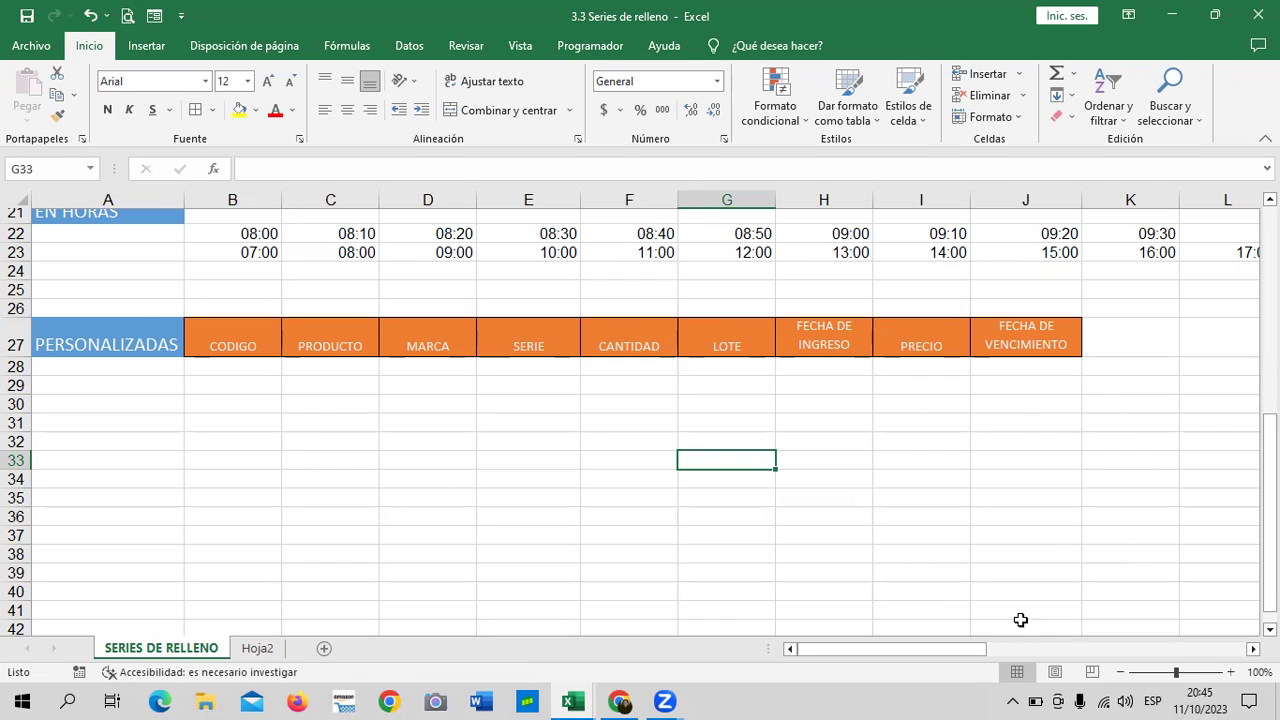
{"action": "left_click", "coordinate": [563, 447]}
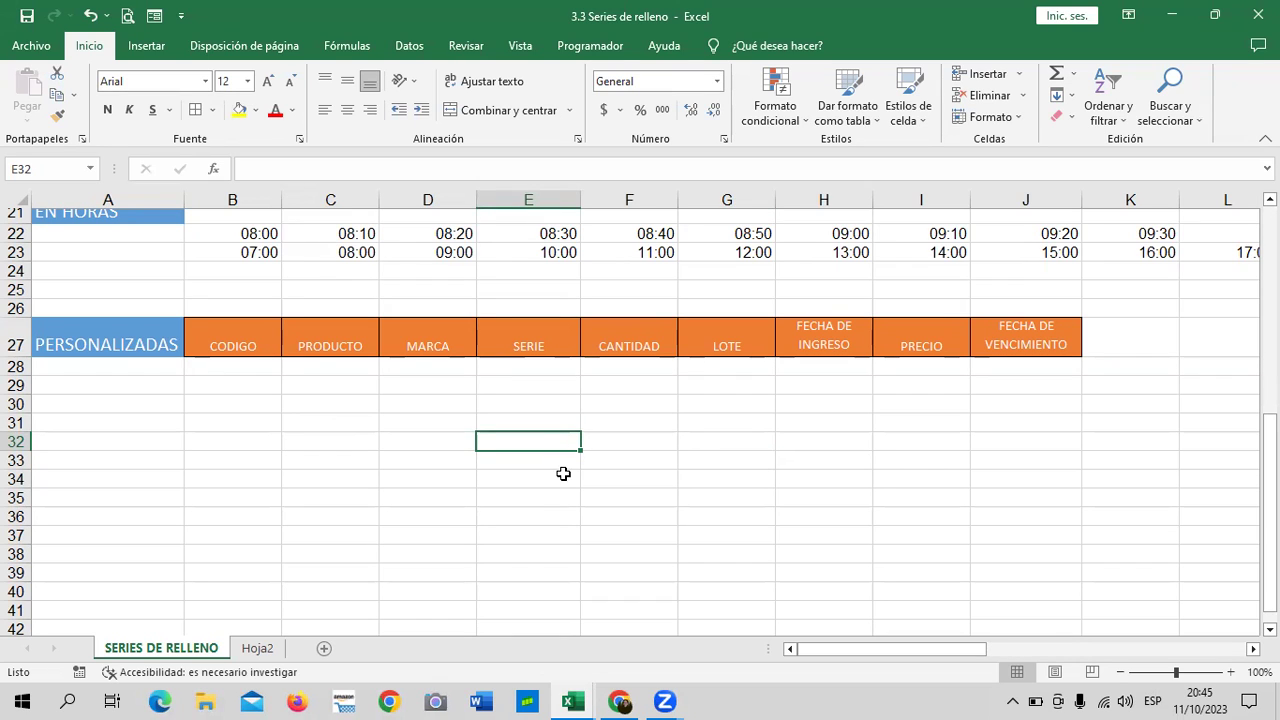
{"action": "left_click", "coordinate": [206, 382]}
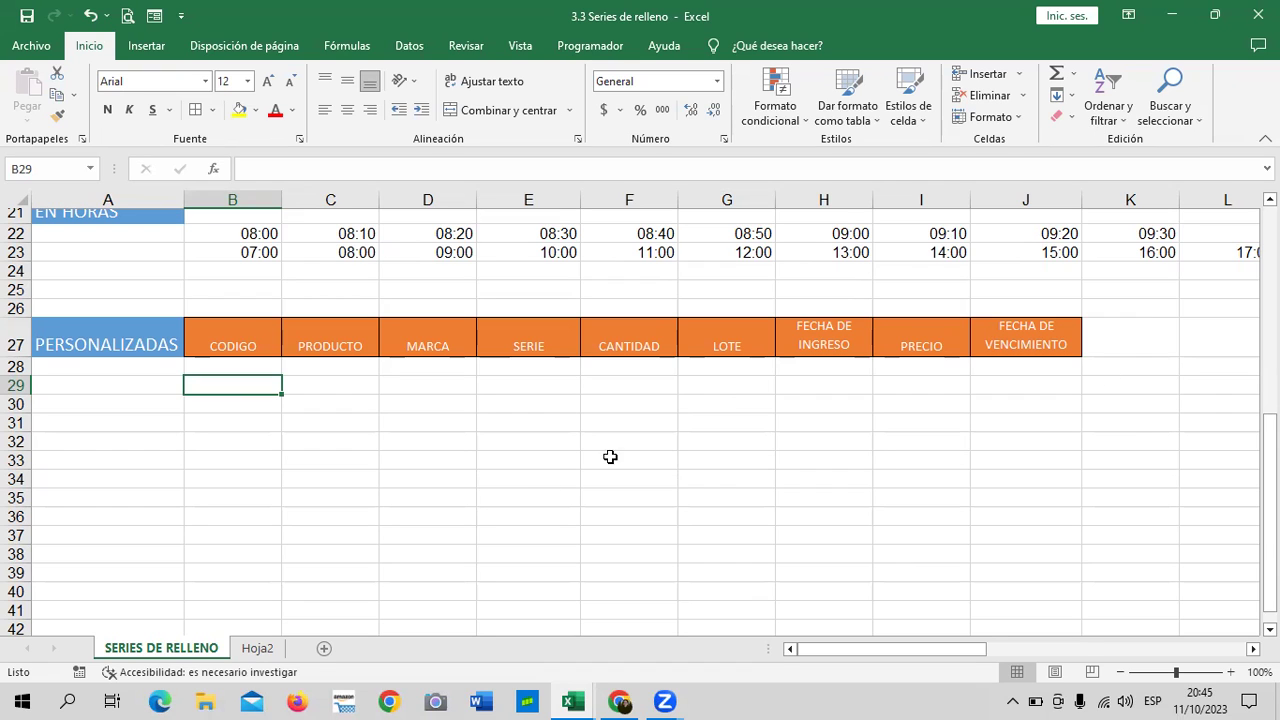
{"action": "left_click", "coordinate": [662, 438]}
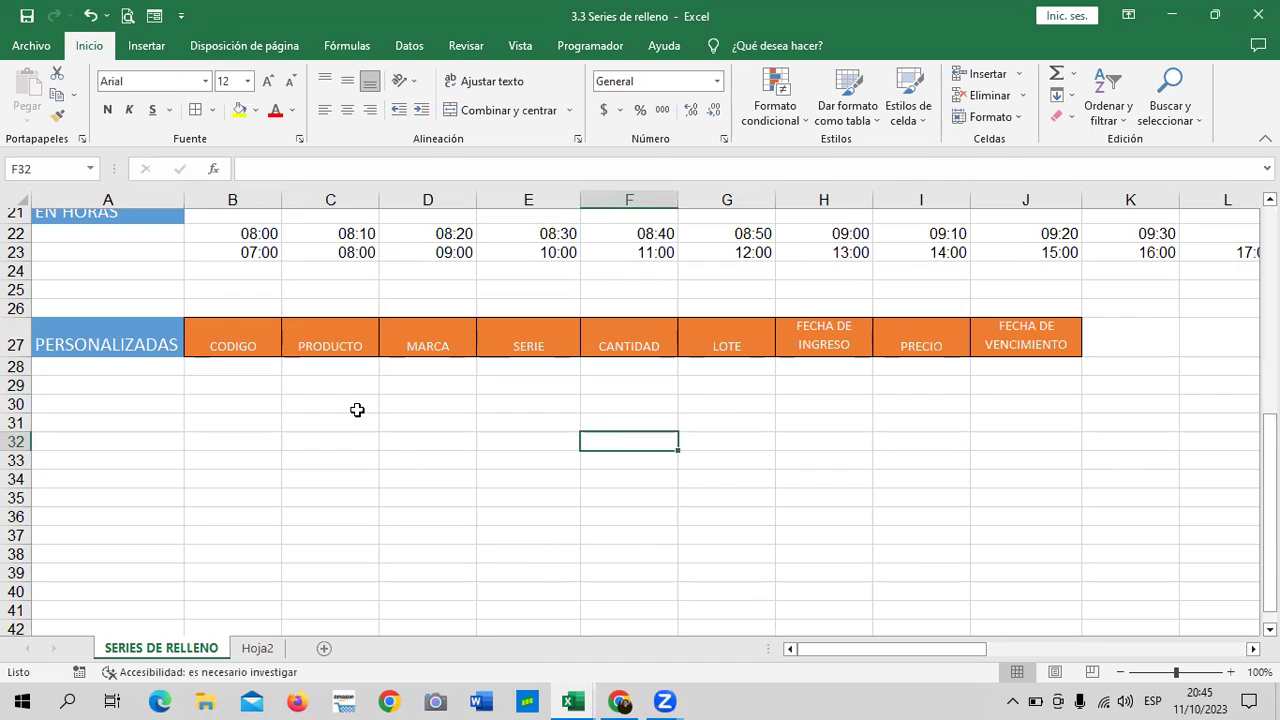
{"action": "left_click", "coordinate": [233, 387]}
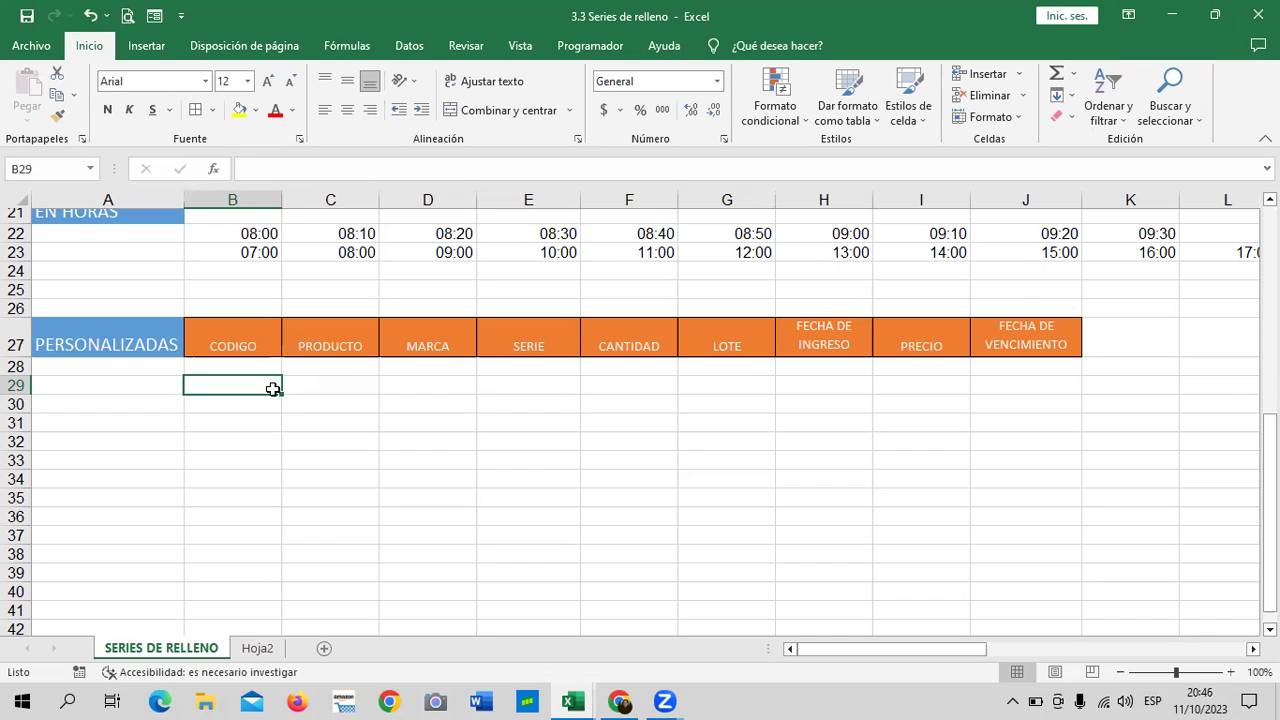
{"action": "left_click", "coordinate": [400, 441]}
Enter the headings EDAD, NIVEL and HORA DE CLASE in cells B29:D29 and wrap the text in D29.
{"action": "left_click", "coordinate": [246, 389]}
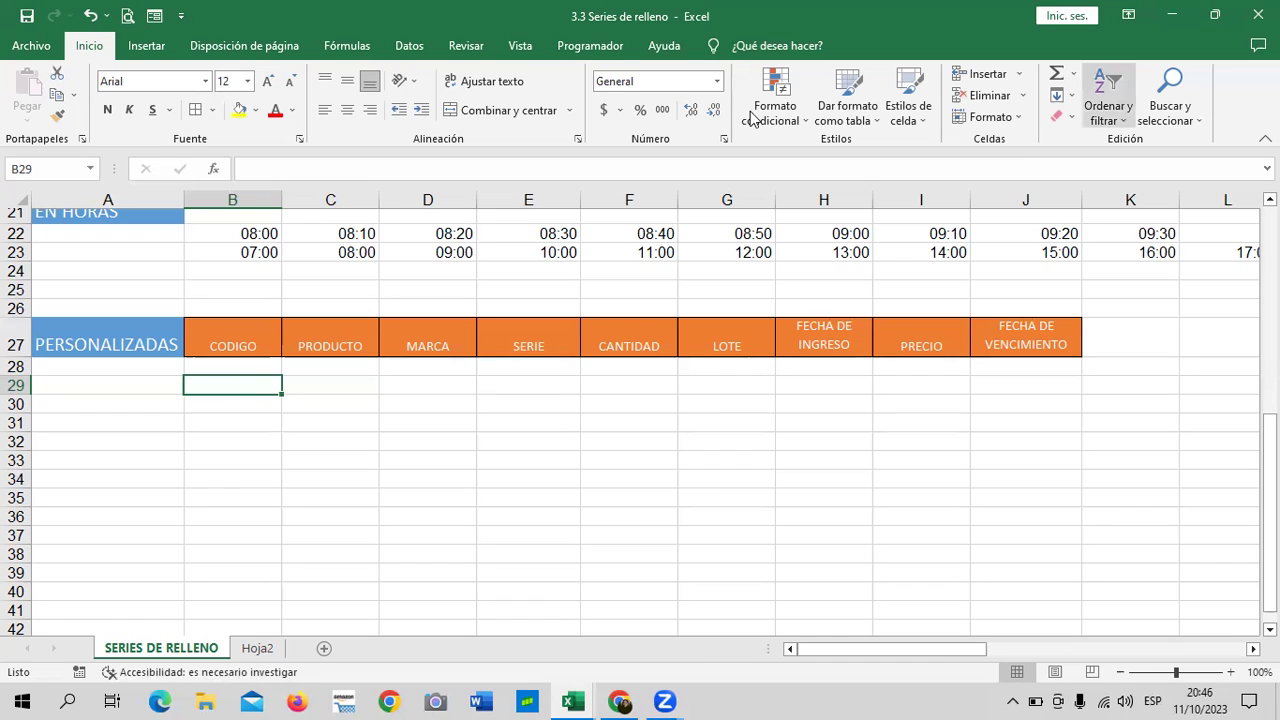
{"action": "type", "text": "EDAD"}
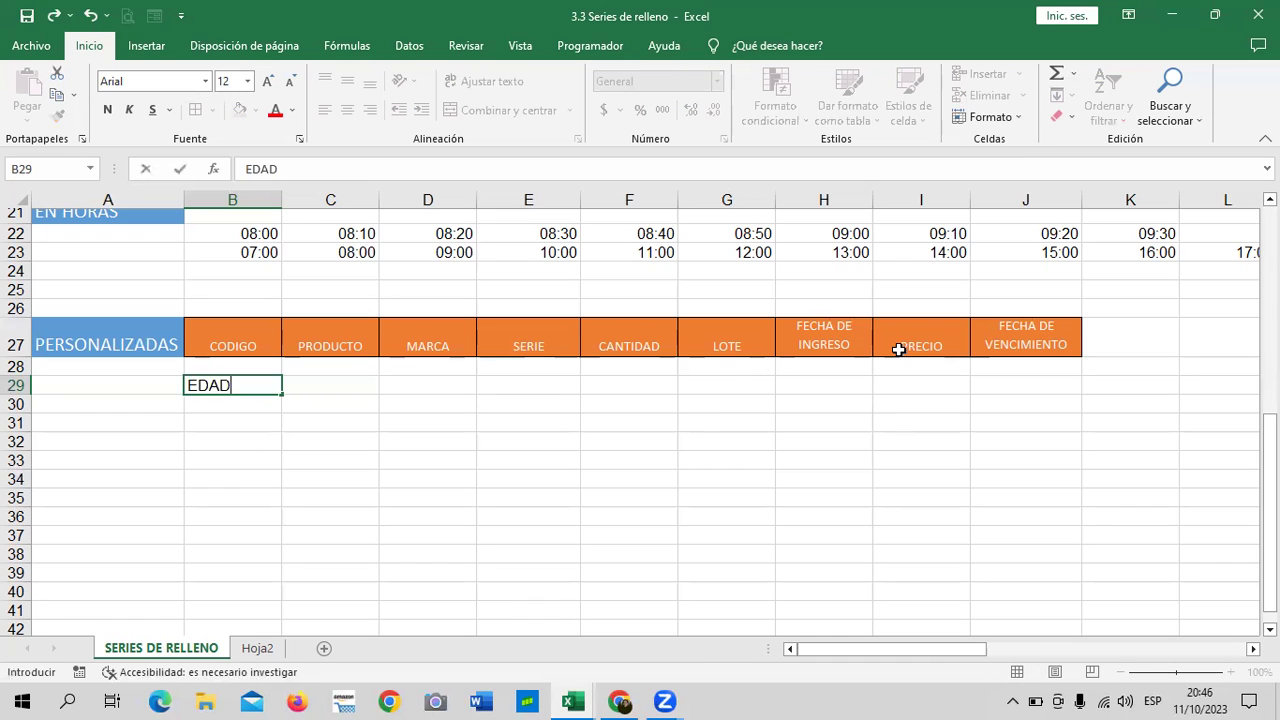
{"action": "key", "text": "Tab"}
{"action": "type", "text": "NIVEL"}
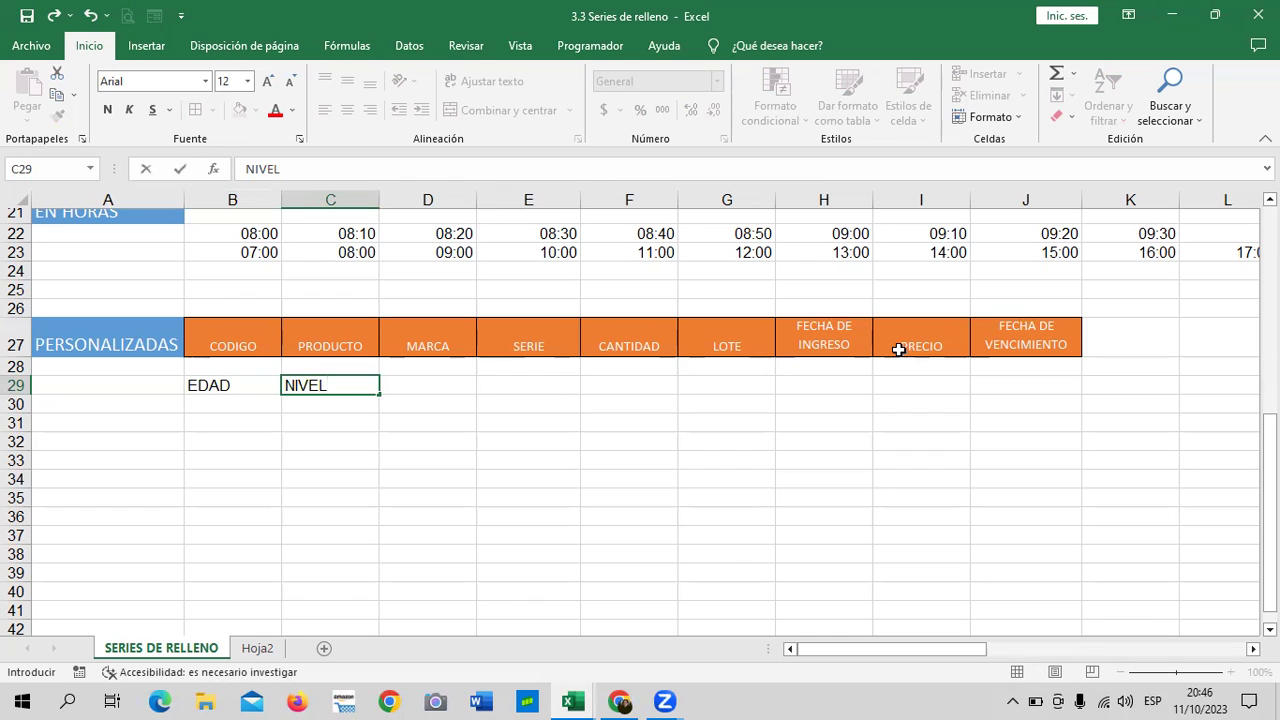
{"action": "key", "text": "Tab"}
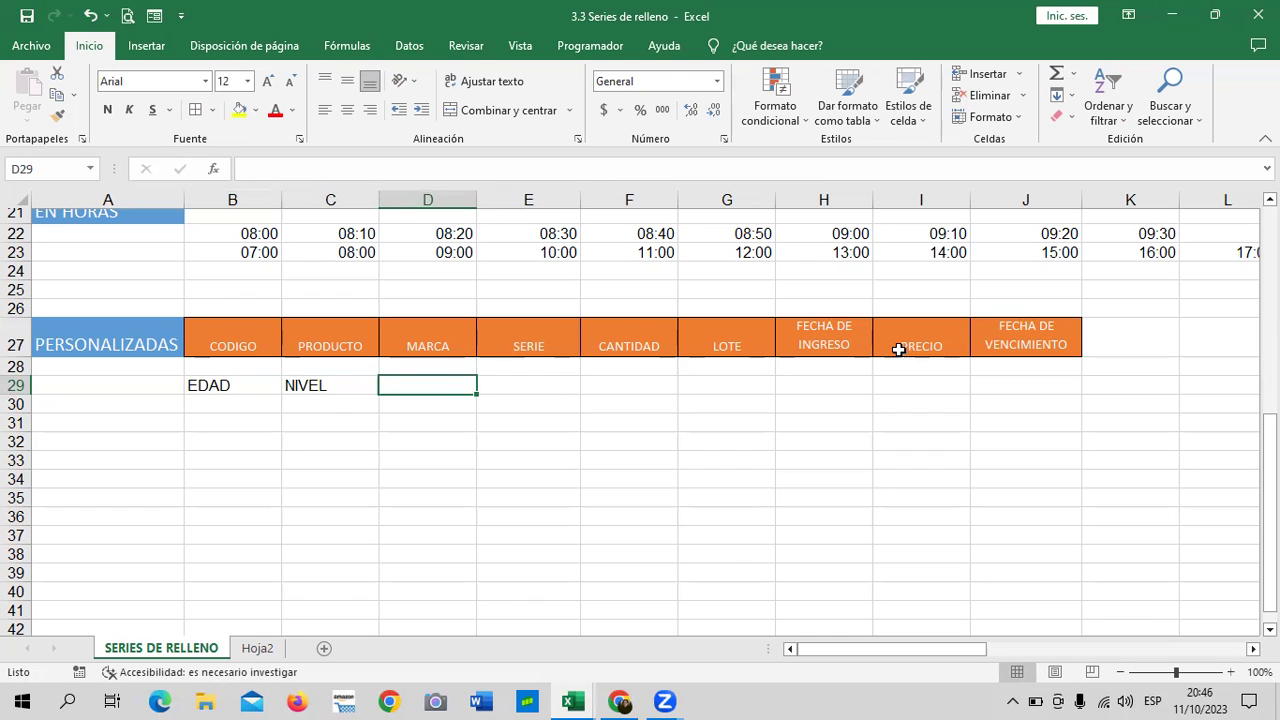
{"action": "type", "text": "HOR"}
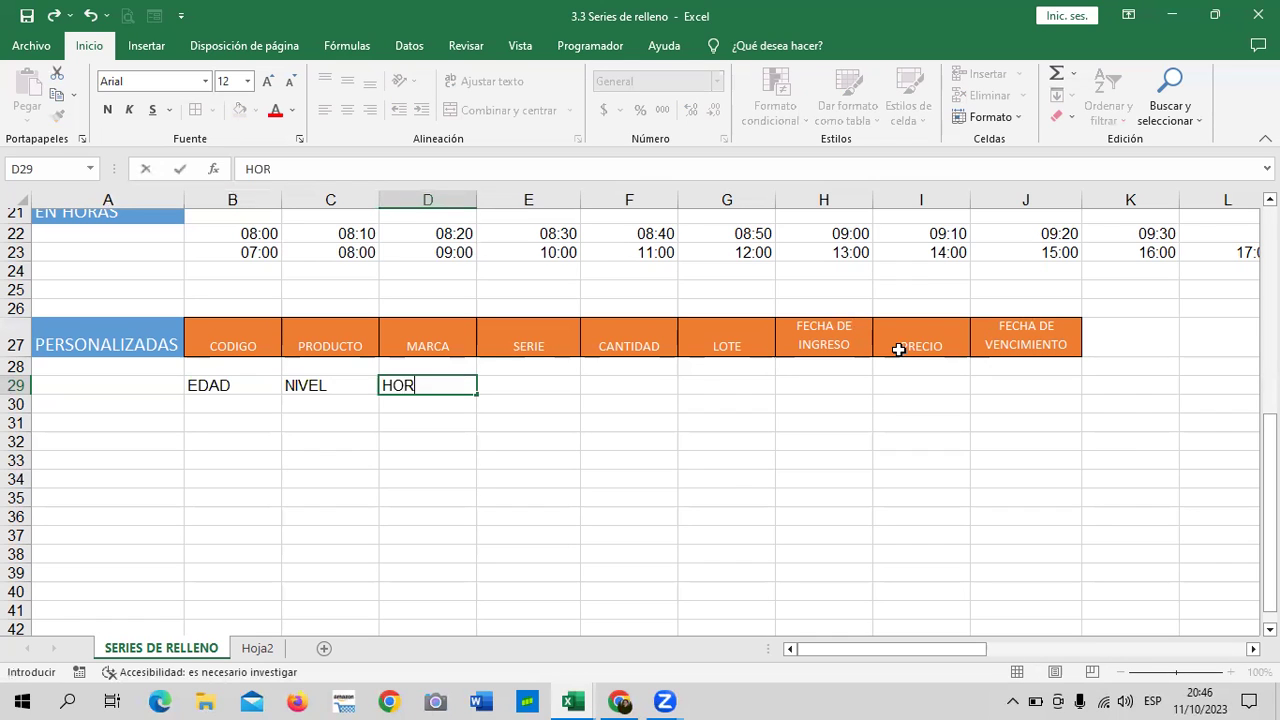
{"action": "type", "text": "A DE CLASE"}
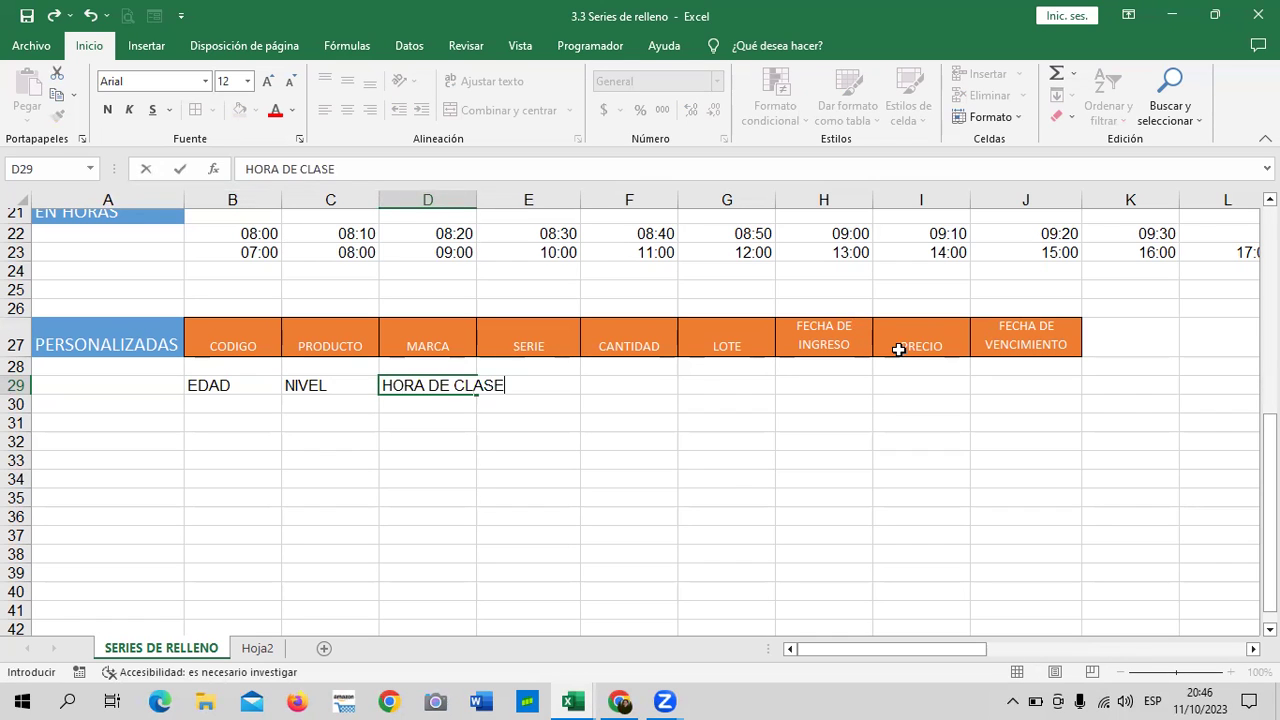
{"action": "key", "text": "Tab"}
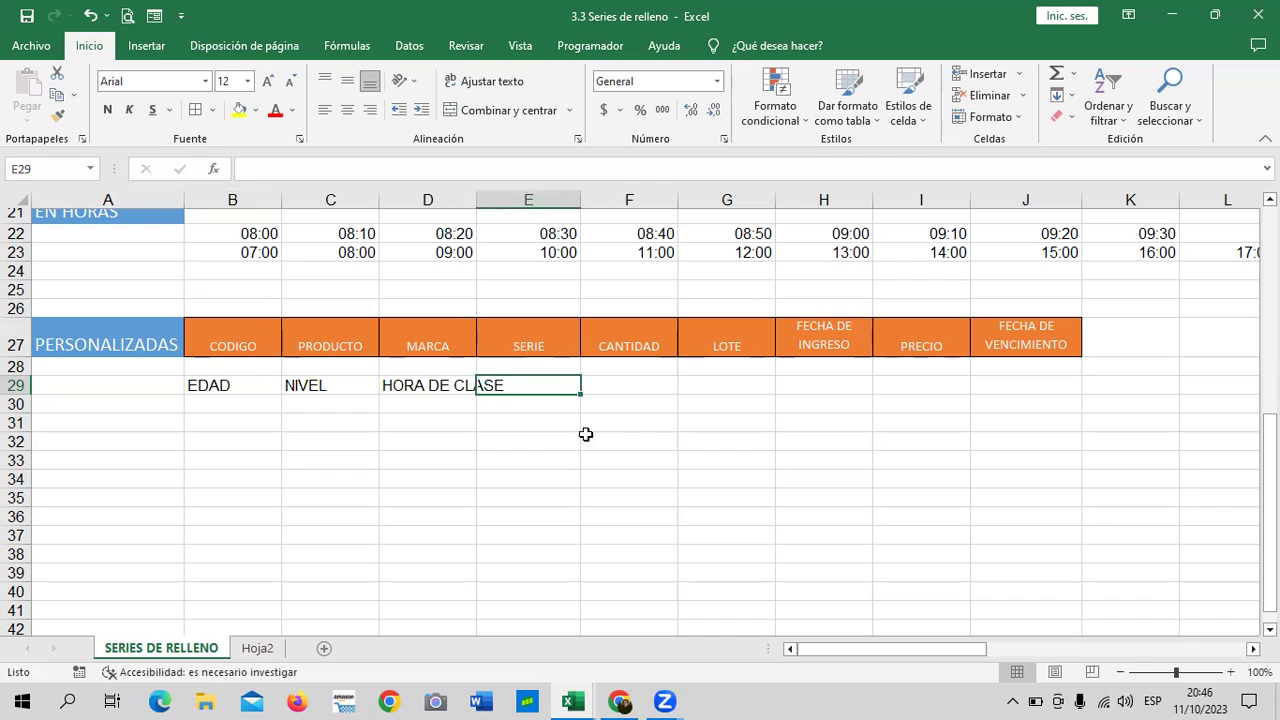
{"action": "left_click", "coordinate": [405, 389]}
{"action": "left_click", "coordinate": [484, 81]}
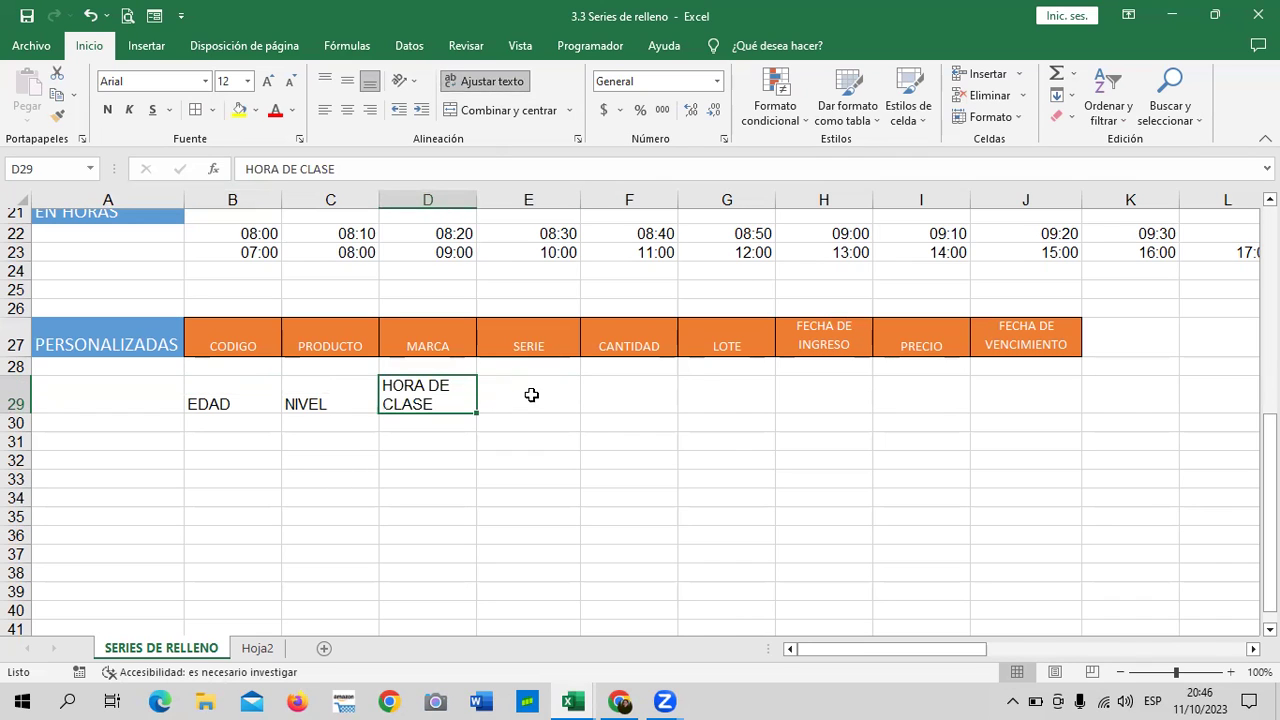
Enter the heading # DE LECCIÓN in cell E29.
{"action": "left_click", "coordinate": [531, 397]}
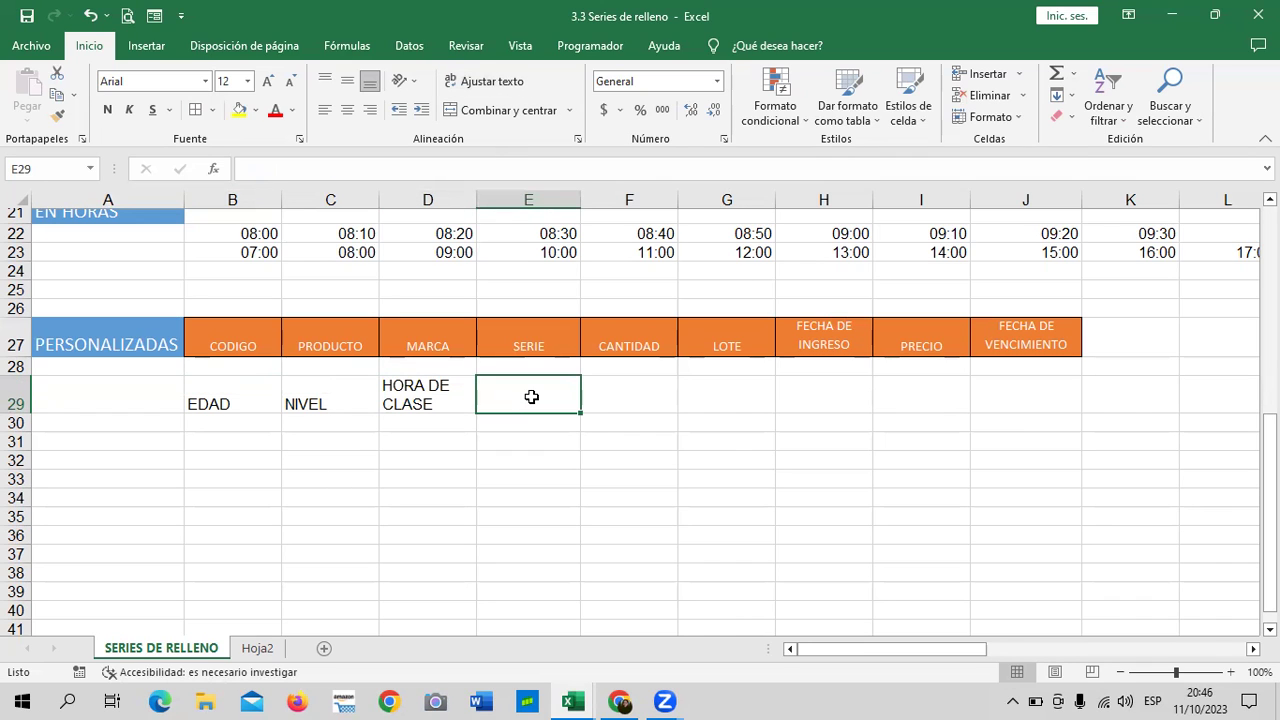
{"action": "type", "text": "#"}
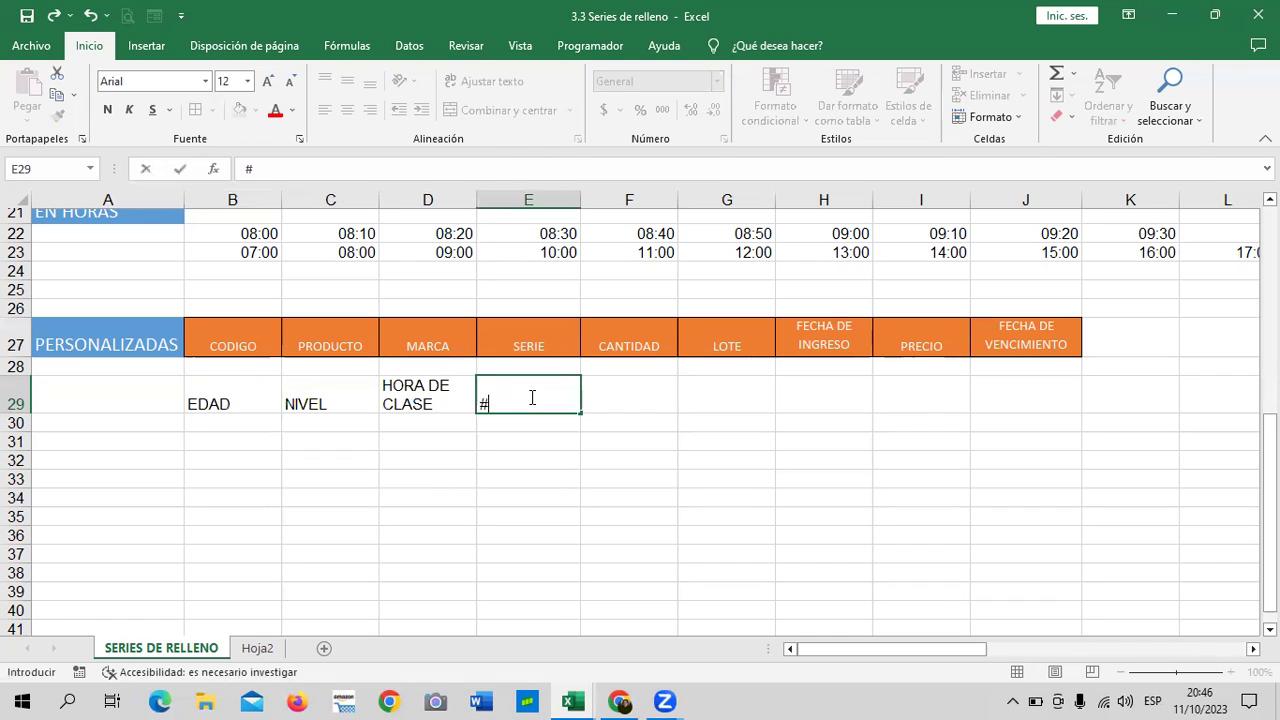
{"action": "type", "text": " DE "}
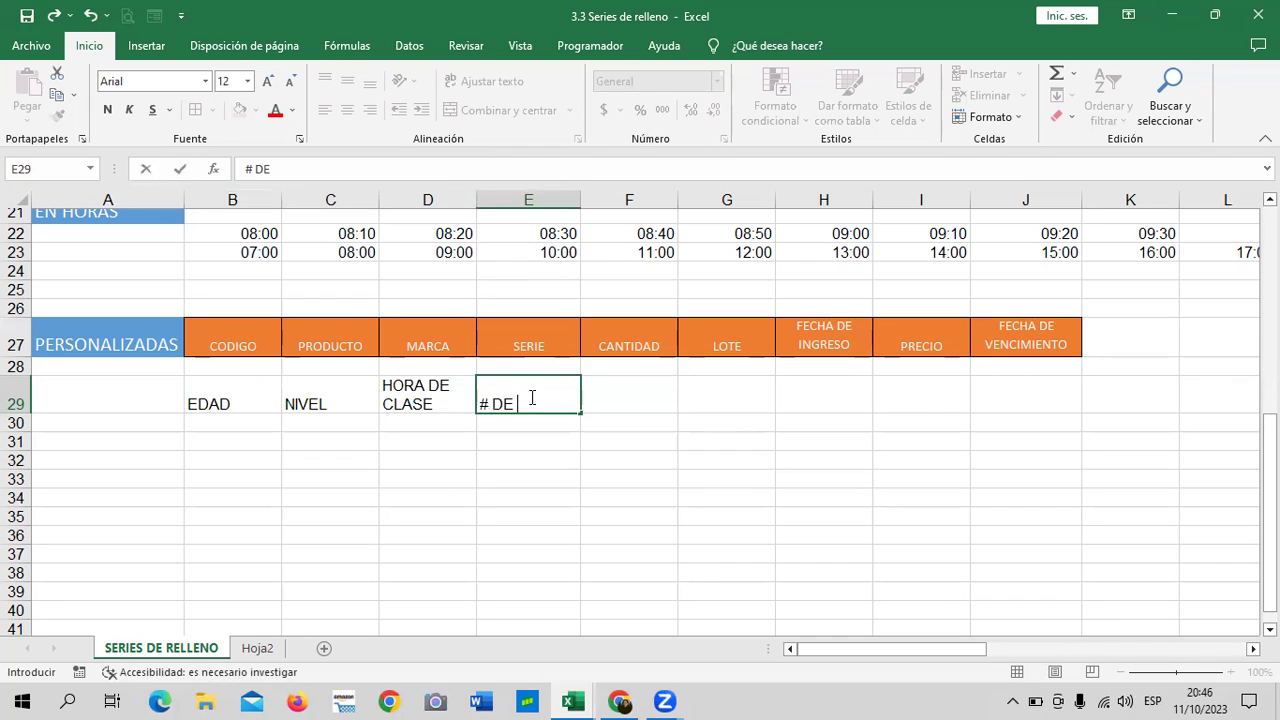
{"action": "type", "text": "LECCIÓN"}
{"action": "key", "text": "Tab"}
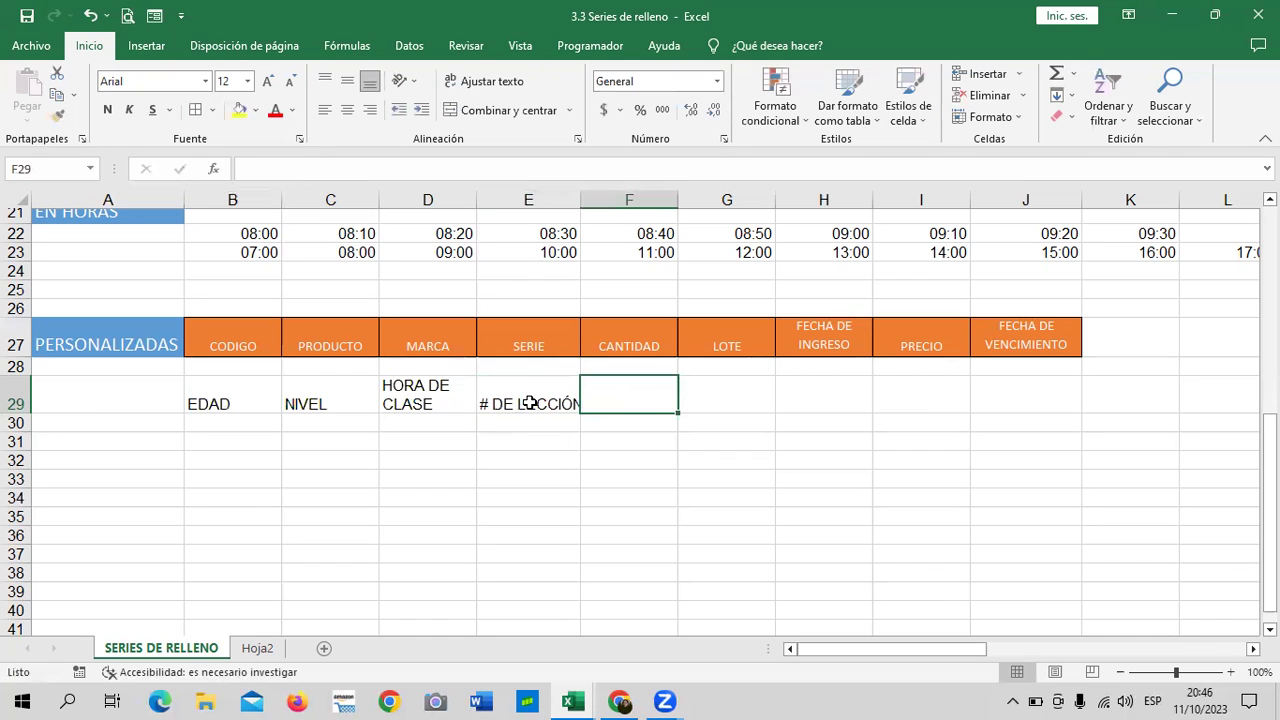
{"action": "left_click", "coordinate": [497, 402]}
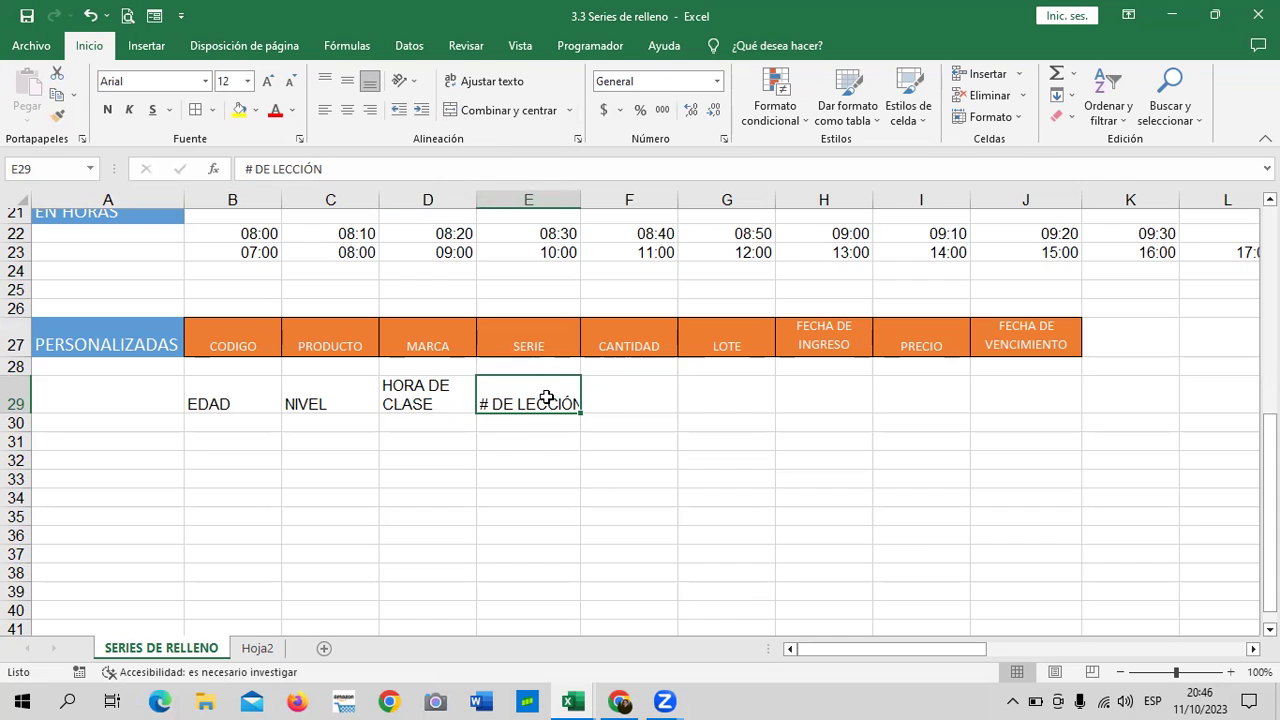
Enter the headings CONTENIDO in F29 and FEEDBACK in G29, and widen column E to fit its heading.
{"action": "left_click", "coordinate": [621, 393]}
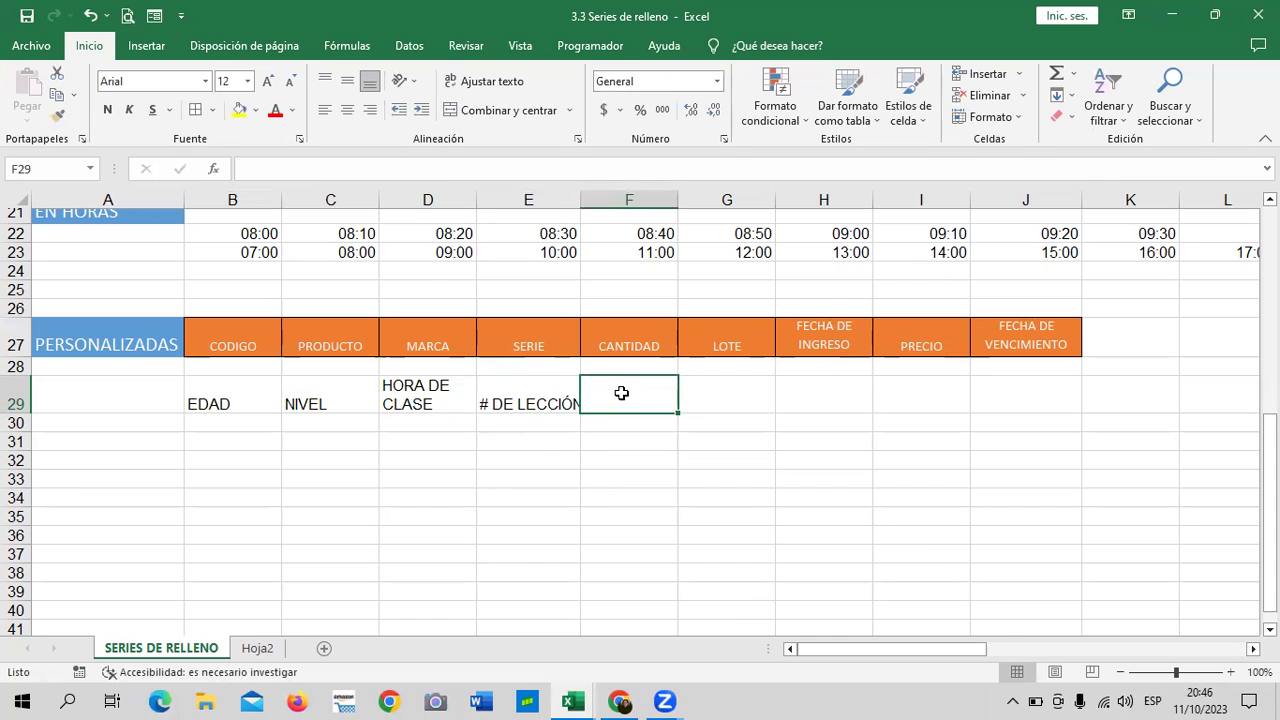
{"action": "type", "text": "CONTENI"}
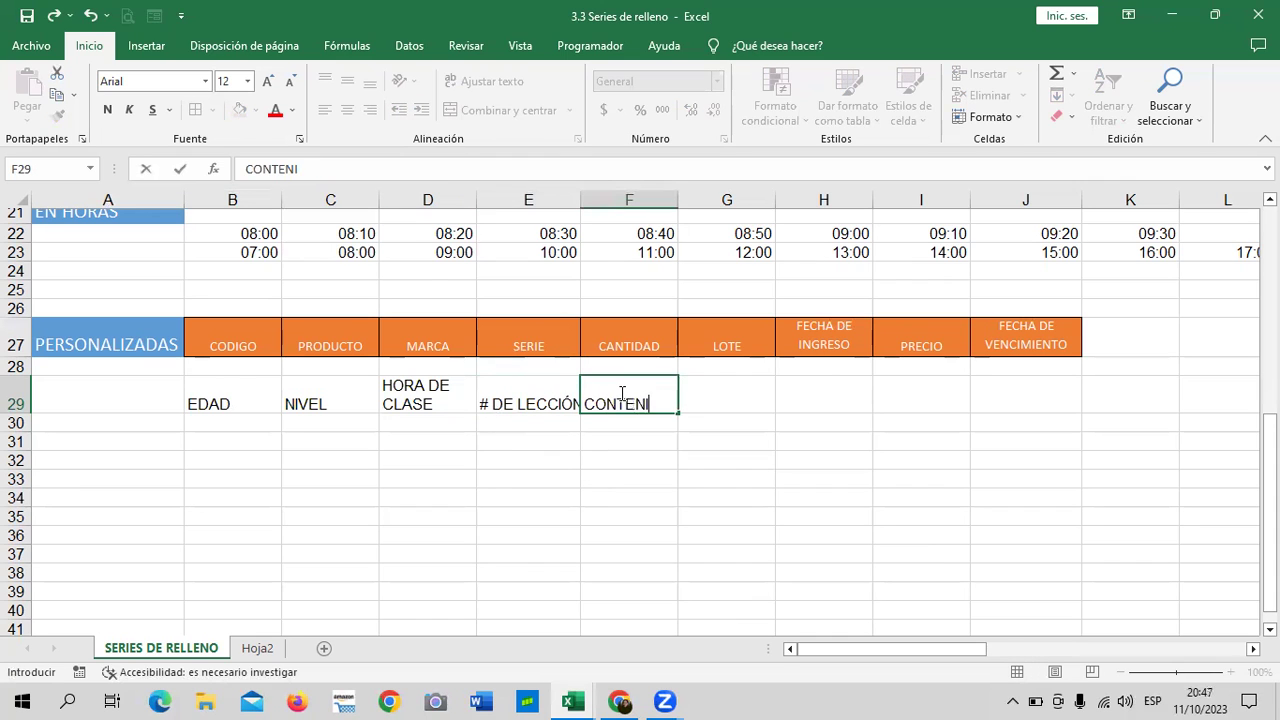
{"action": "type", "text": "DO"}
{"action": "key", "text": "Tab"}
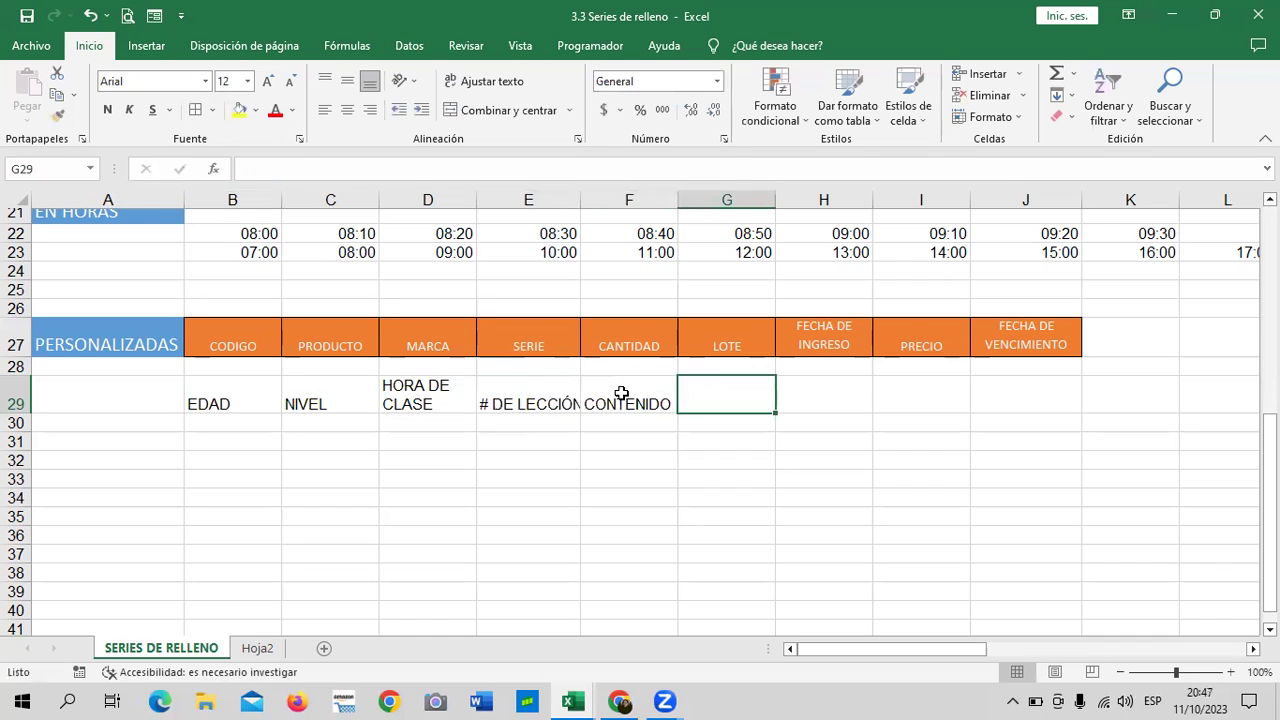
{"action": "type", "text": "FEEDBACK"}
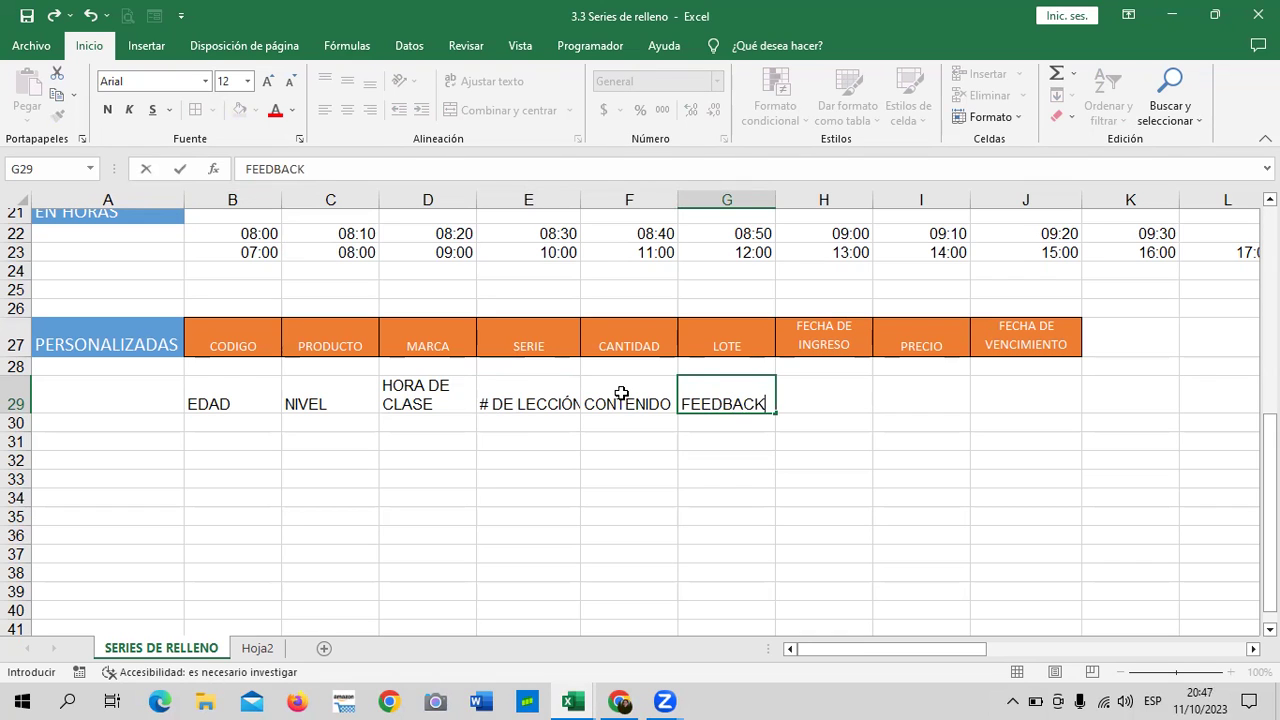
{"action": "key", "text": "Tab"}
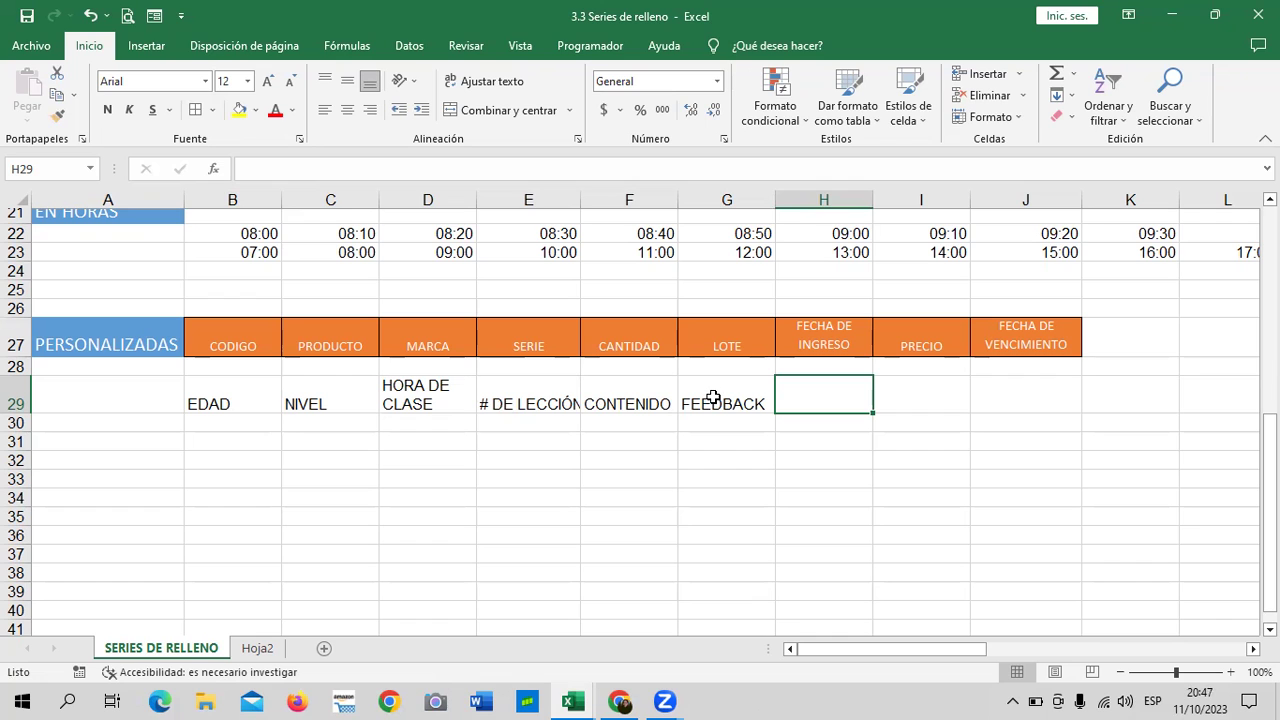
{"action": "double_click", "coordinate": [580, 200]}
{"action": "left_click_drag", "start_coordinate": [581, 200], "coordinate": [589, 200]}
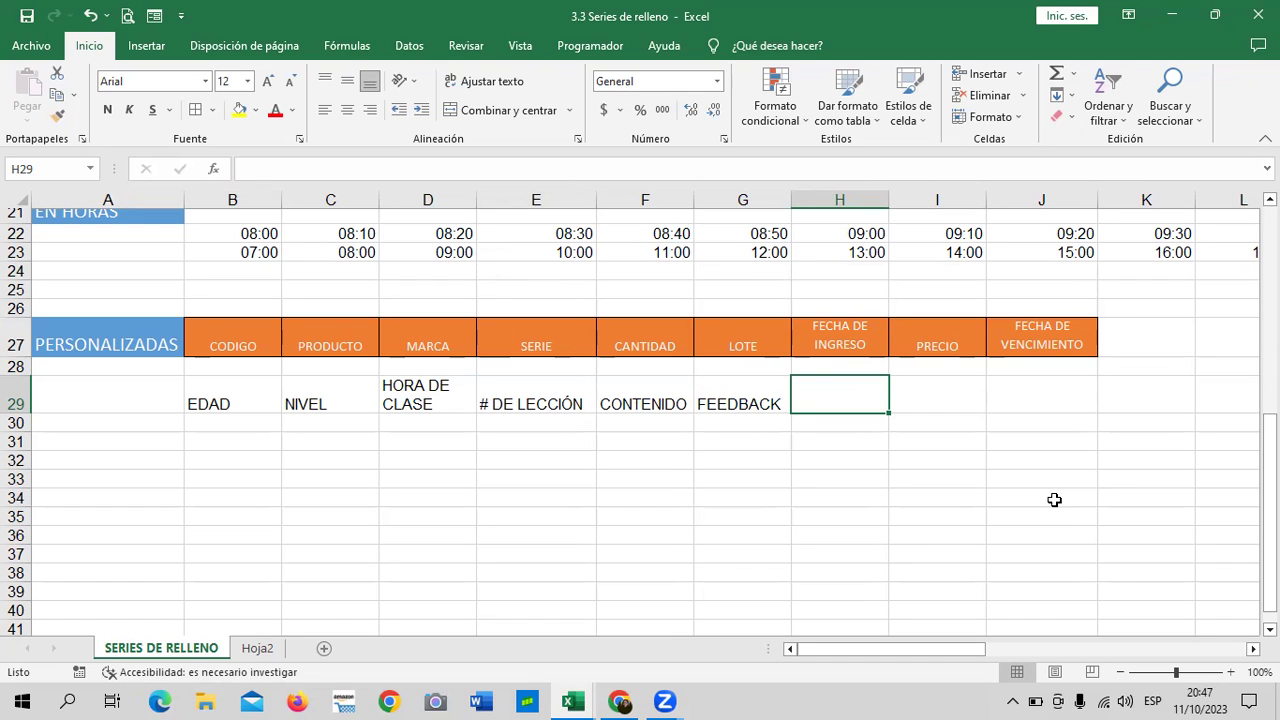
Enter the headings TAREA, MATERIA and TURNO in cells H29:J29.
{"action": "type", "text": "TAREA"}
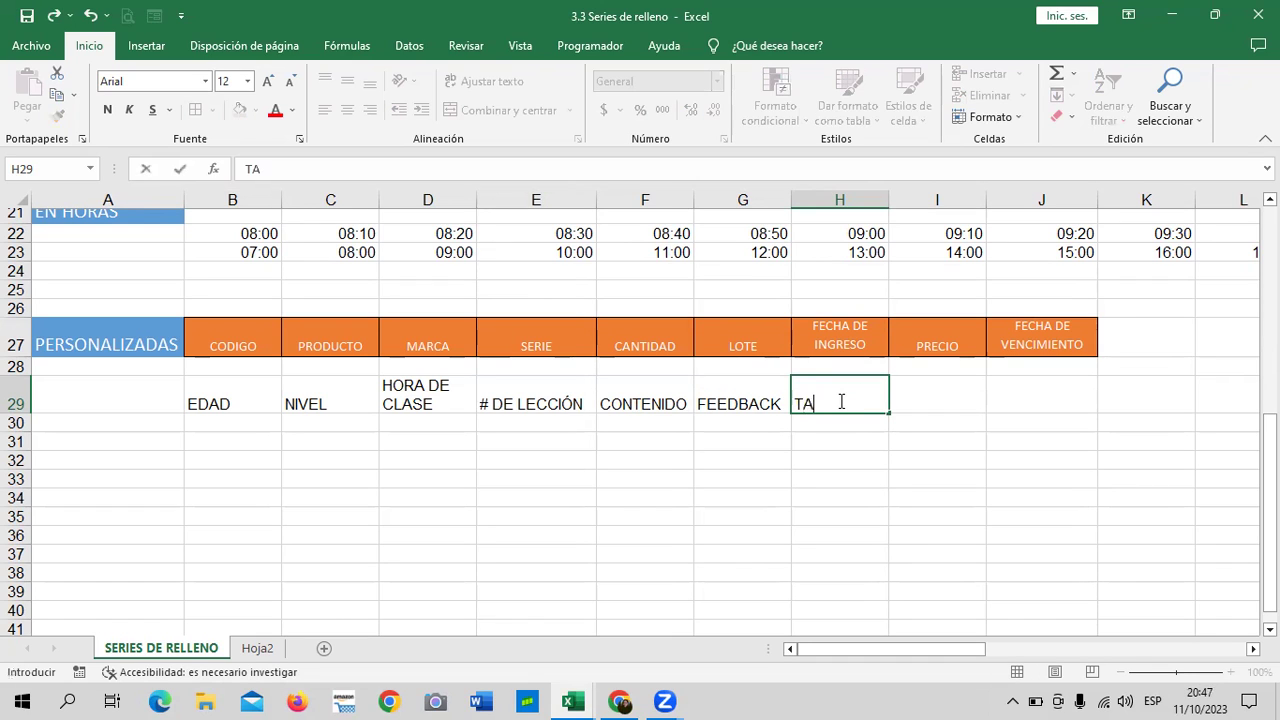
{"action": "left_click", "coordinate": [926, 400]}
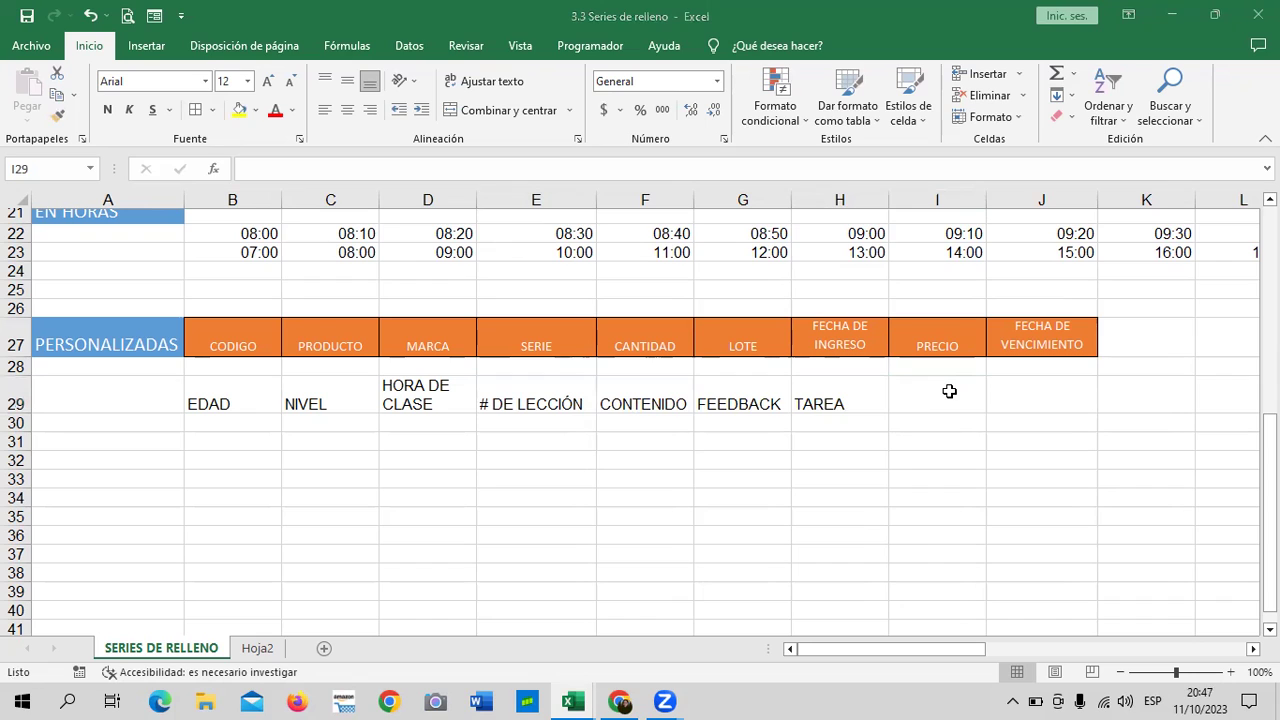
{"action": "left_click", "coordinate": [908, 395]}
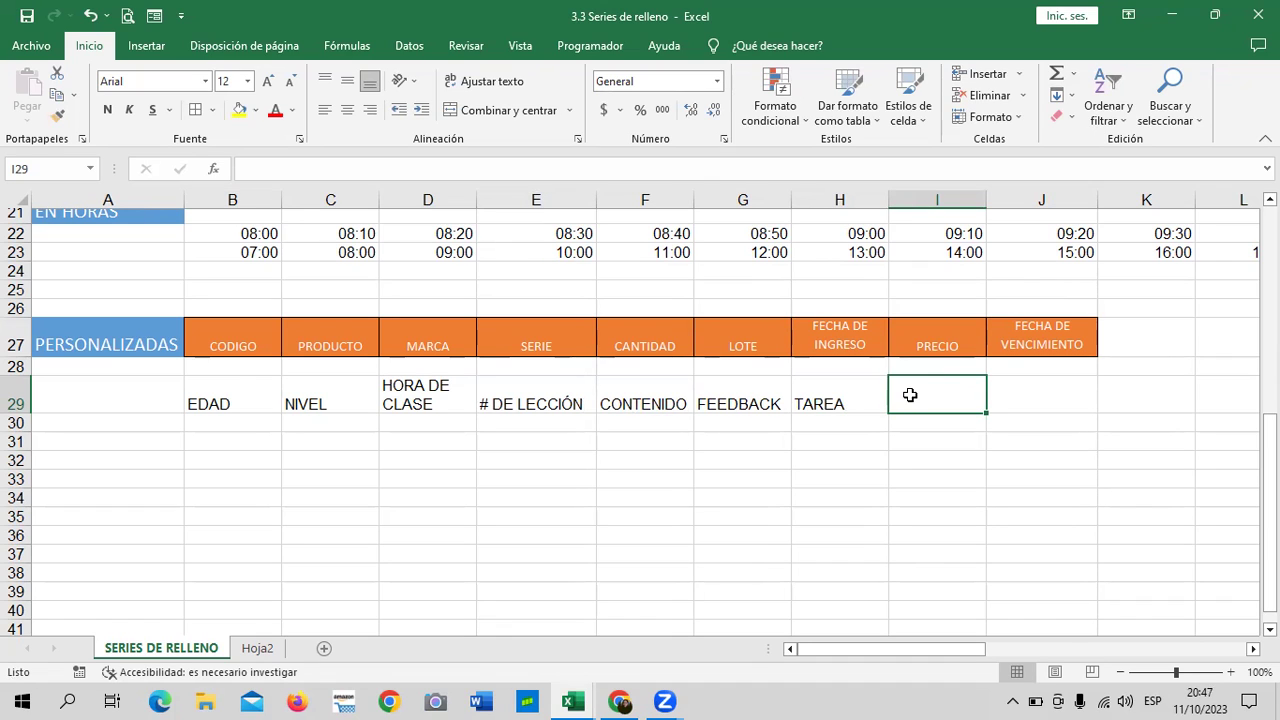
{"action": "type", "text": "MATERIA"}
{"action": "key", "text": "Tab"}
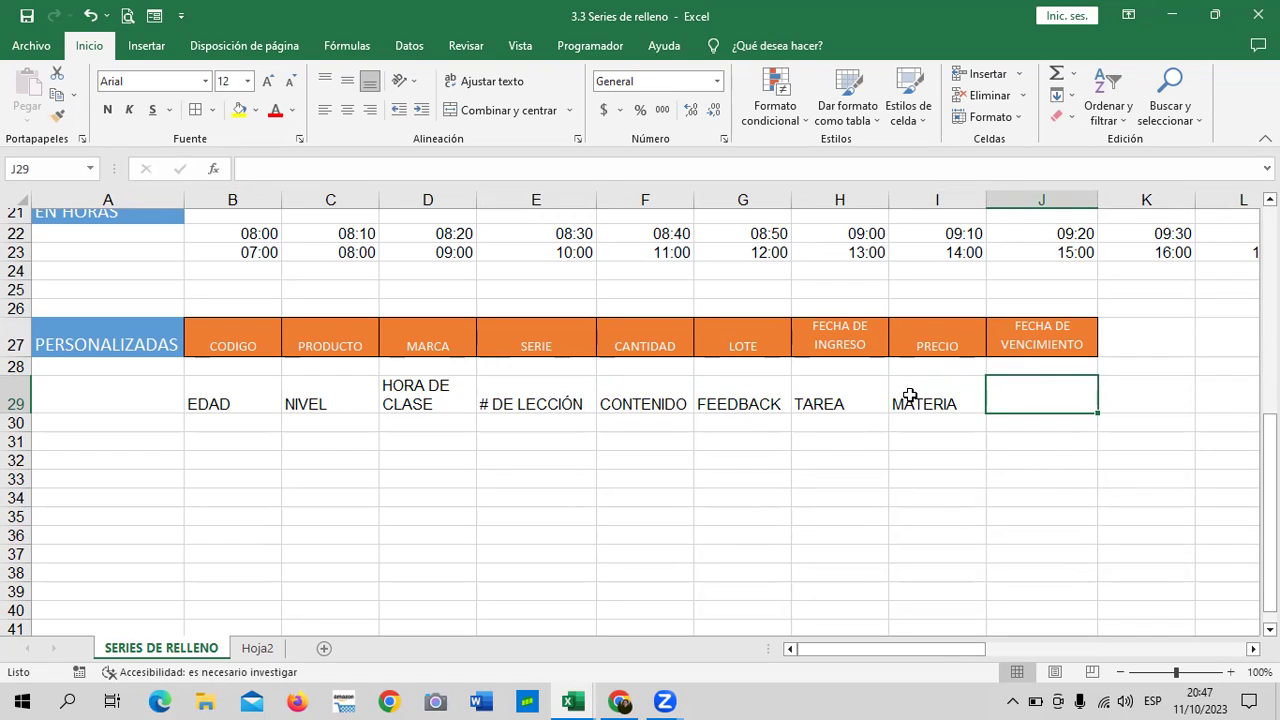
{"action": "type", "text": "TURNO"}
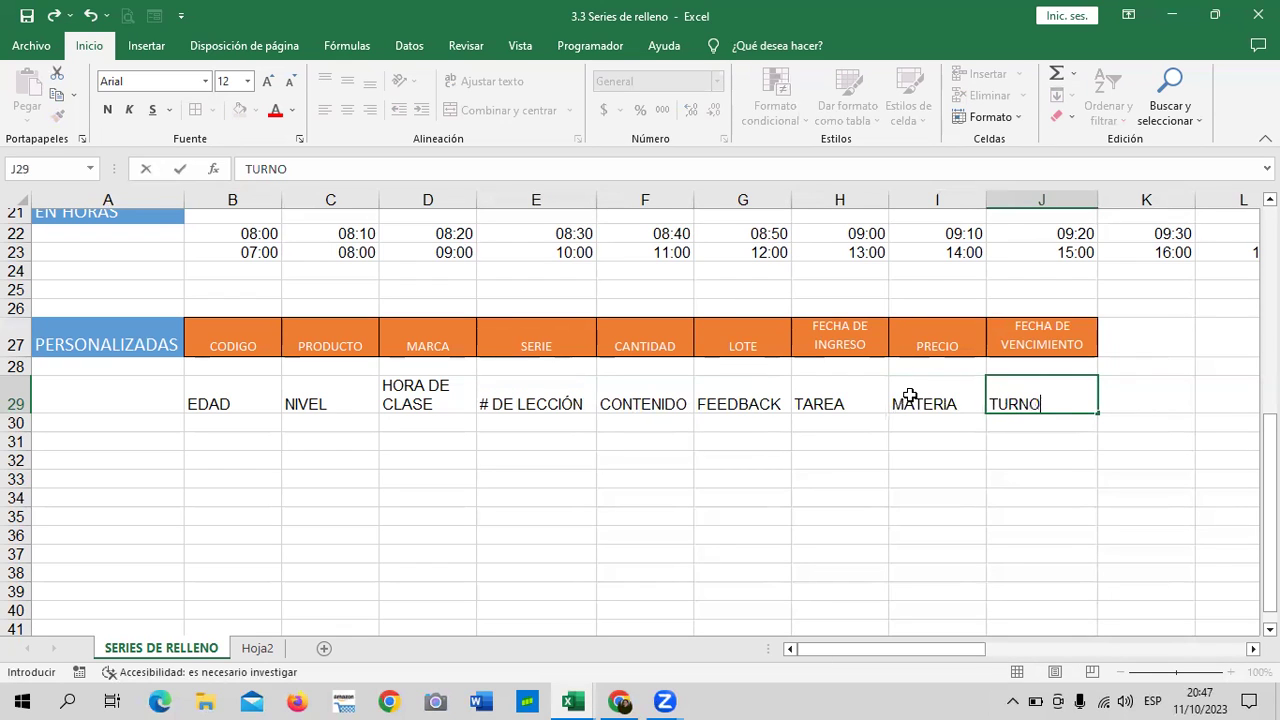
{"action": "key", "text": "Tab"}
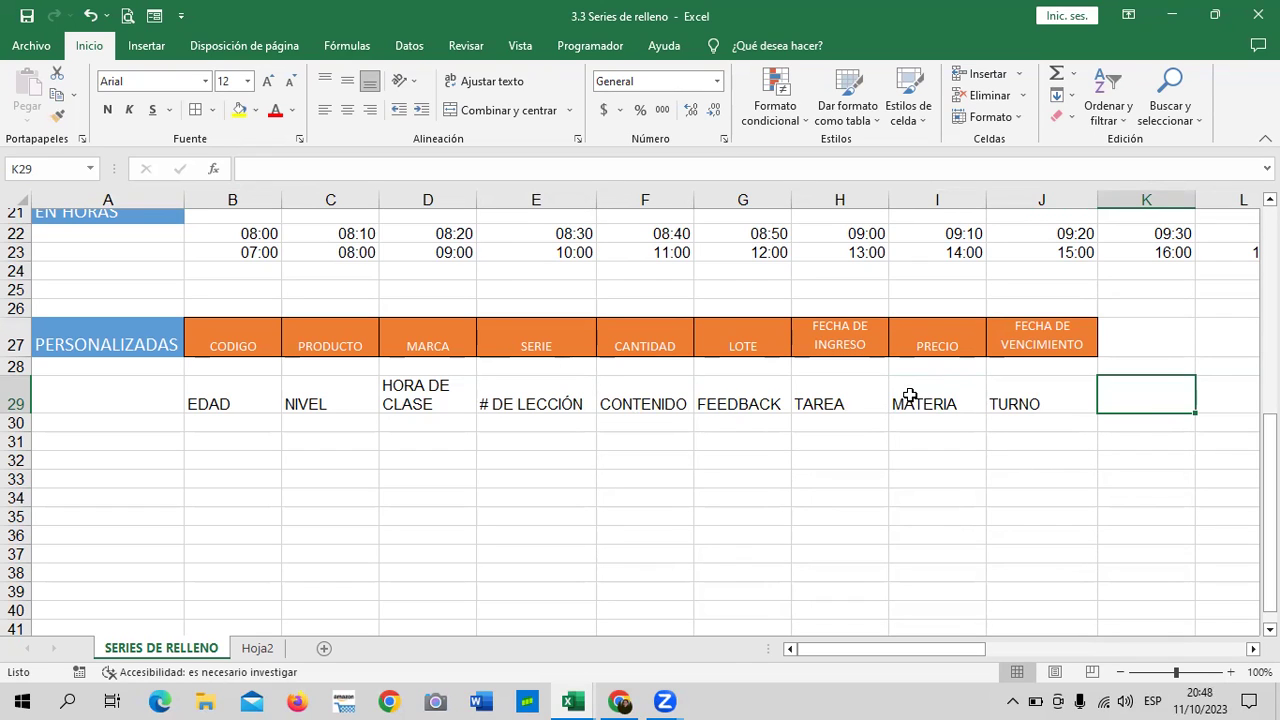
Enter the headings DOCENTE in cell K29 and CANTIDAD DE ESTUDIANTES in cell L29.
{"action": "type", "text": "DOCENTE"}
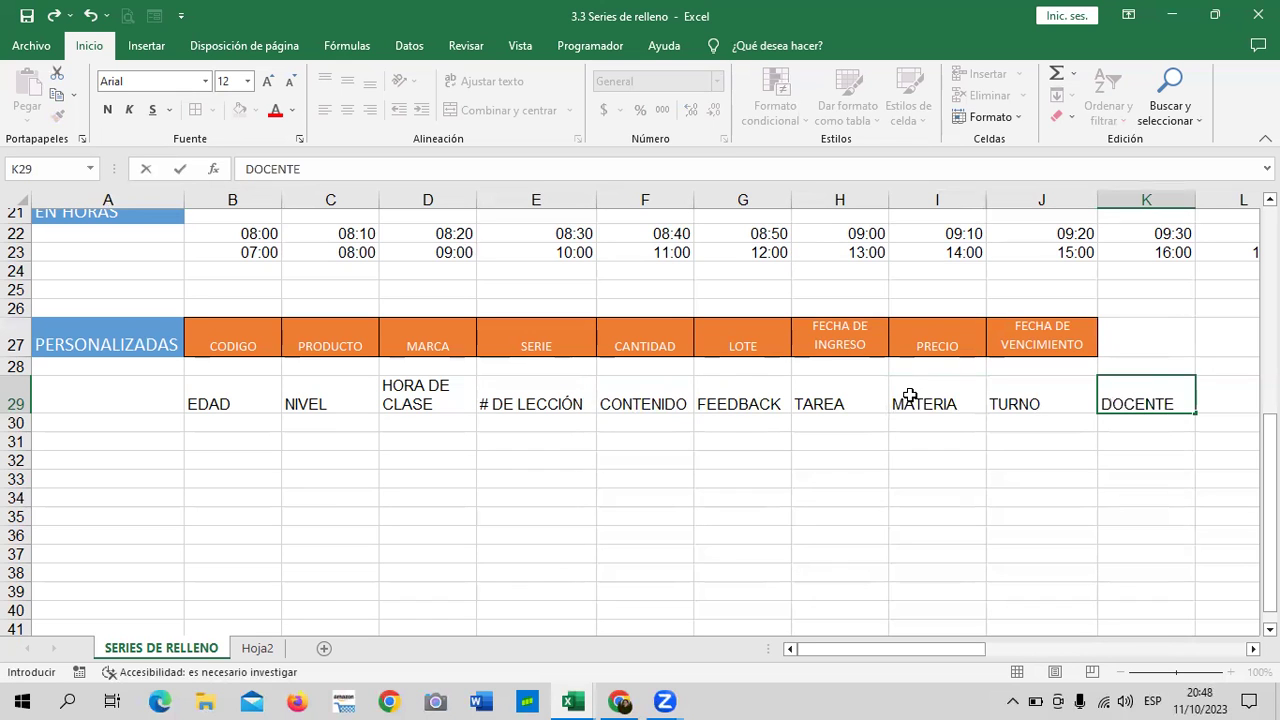
{"action": "key", "text": "Tab"}
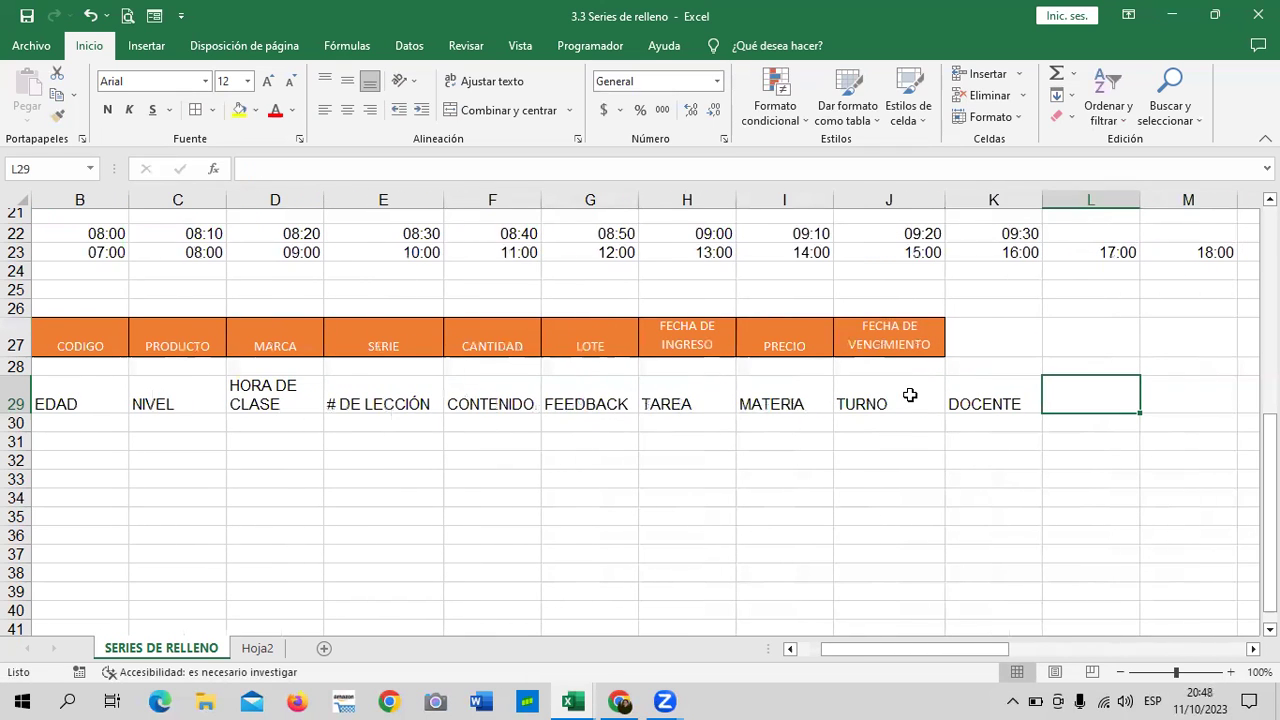
{"action": "type", "text": "CANTIDAD DE ESTUDIANTES"}
{"action": "key", "text": "Return"}
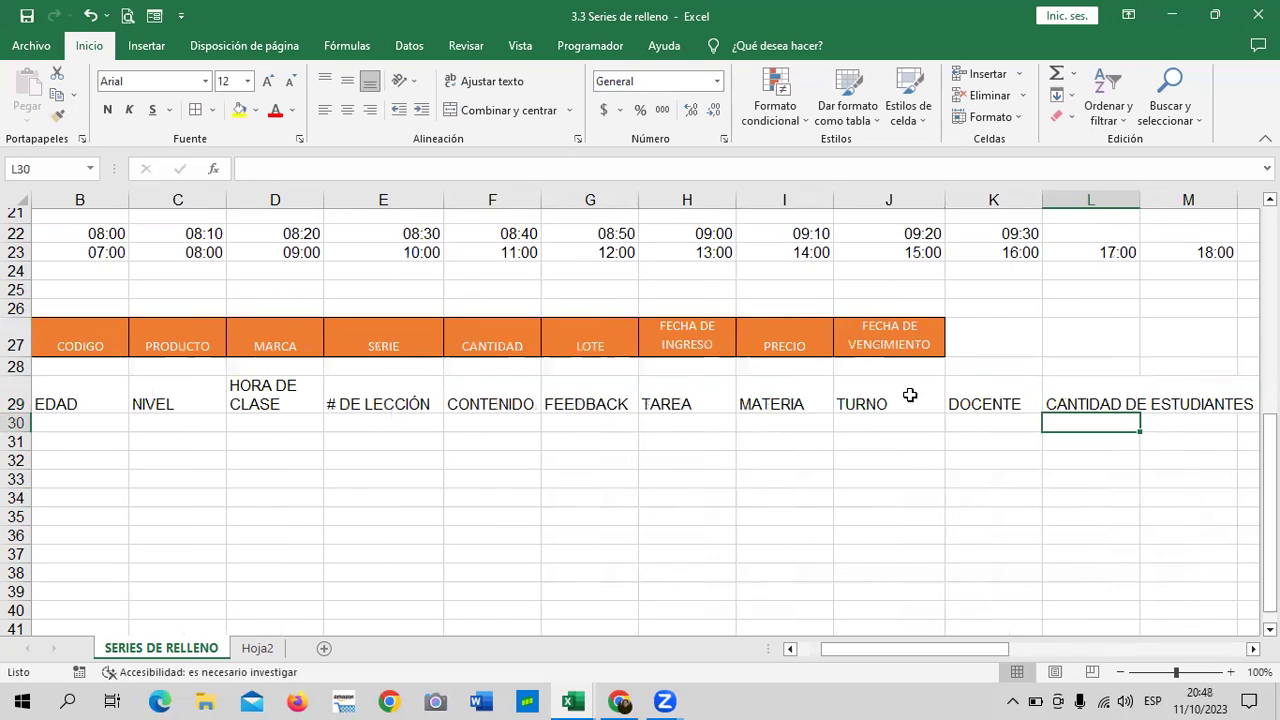
Wrap the text of the CANTIDAD DE ESTUDIANTES heading in L29 and widen column L to fit it on two lines.
{"action": "left_click", "coordinate": [1076, 394]}
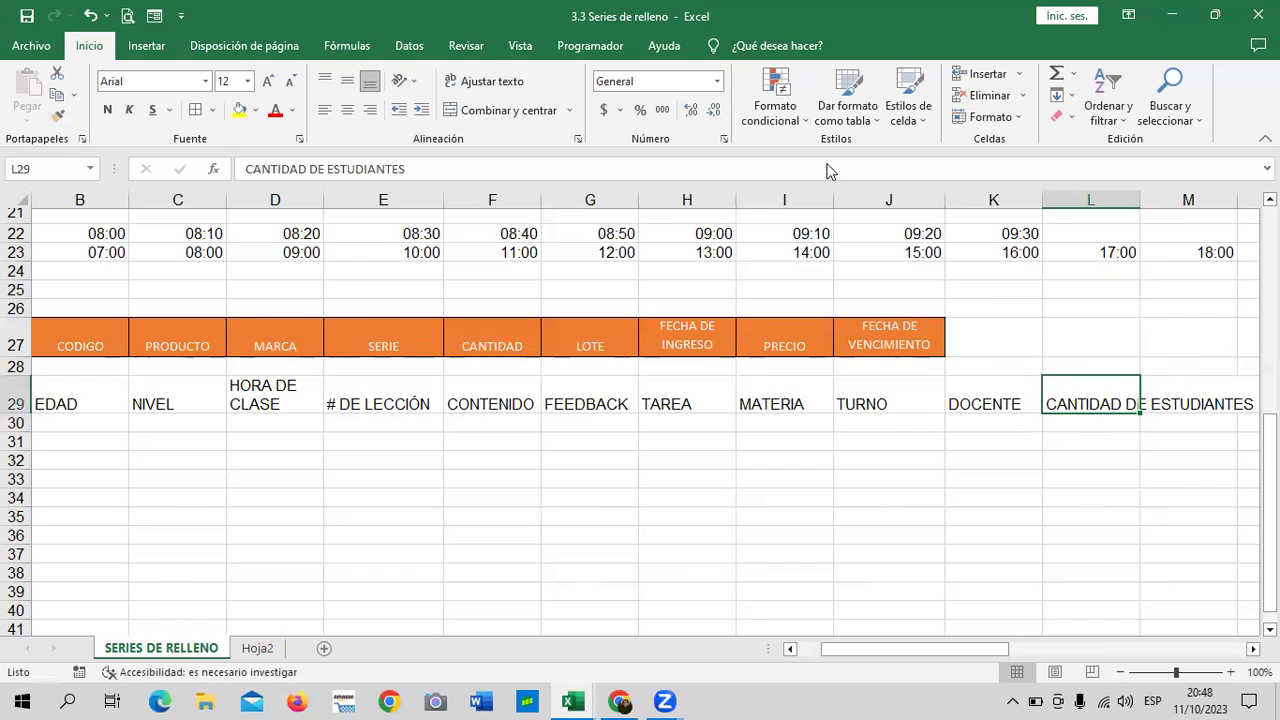
{"action": "left_click", "coordinate": [491, 83]}
{"action": "left_click_drag", "start_coordinate": [1141, 200], "coordinate": [1155, 200]}
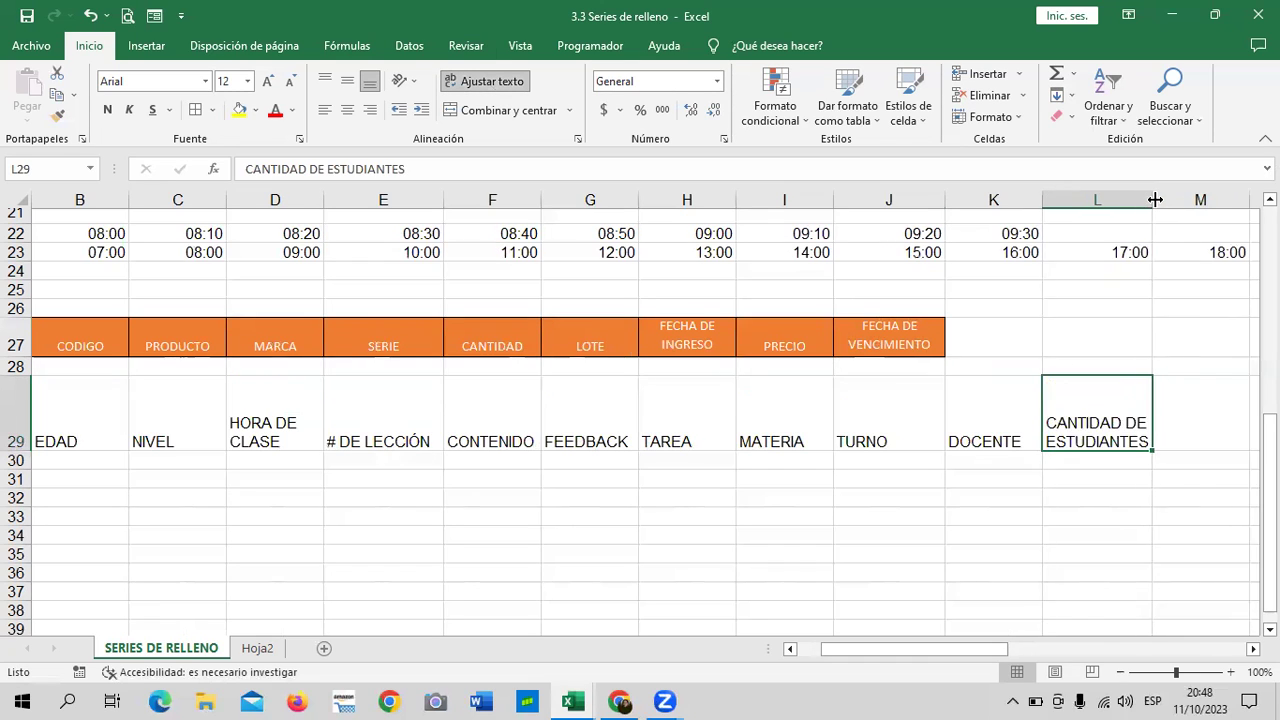
{"action": "left_click", "coordinate": [1178, 434]}
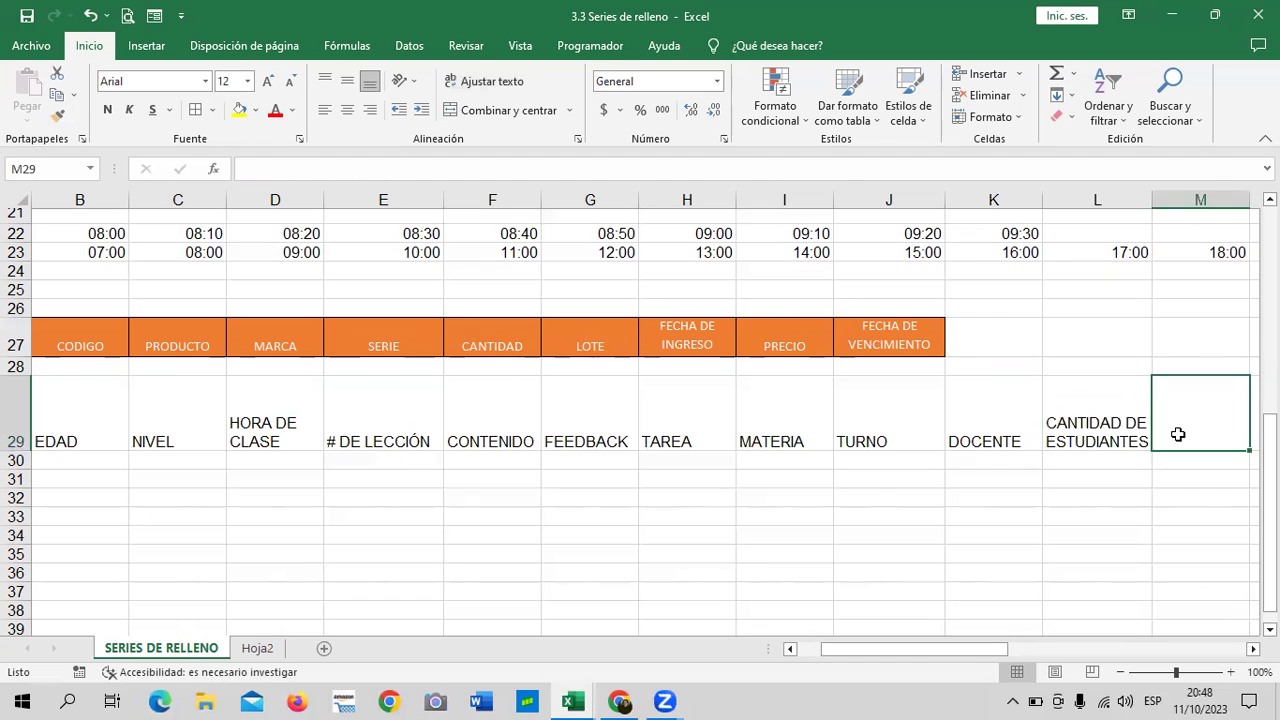
Review the class headings in row 29 one by one, from EDAD in B29 to MATERIA in I29.
{"action": "left_click", "coordinate": [1253, 648]}
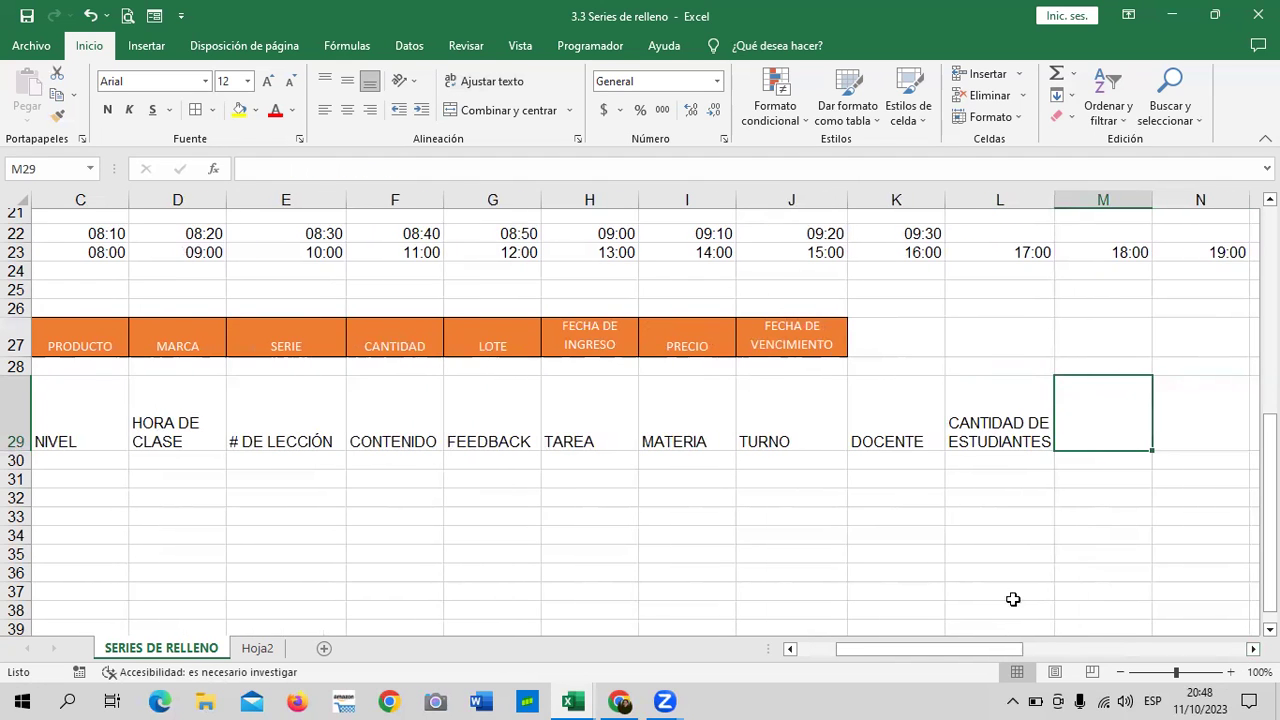
{"action": "left_click_drag", "start_coordinate": [926, 648], "coordinate": [860, 653]}
{"action": "left_click", "coordinate": [226, 425]}
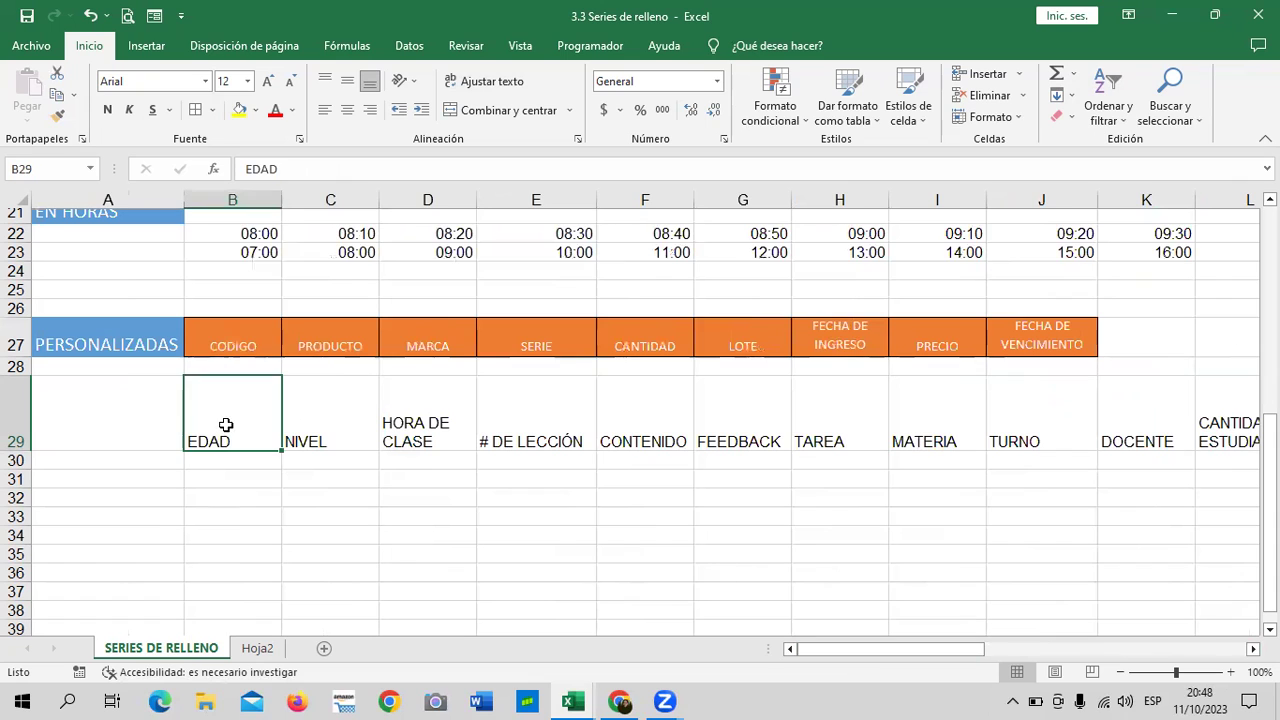
{"action": "left_click", "coordinate": [332, 418]}
{"action": "left_click", "coordinate": [467, 416]}
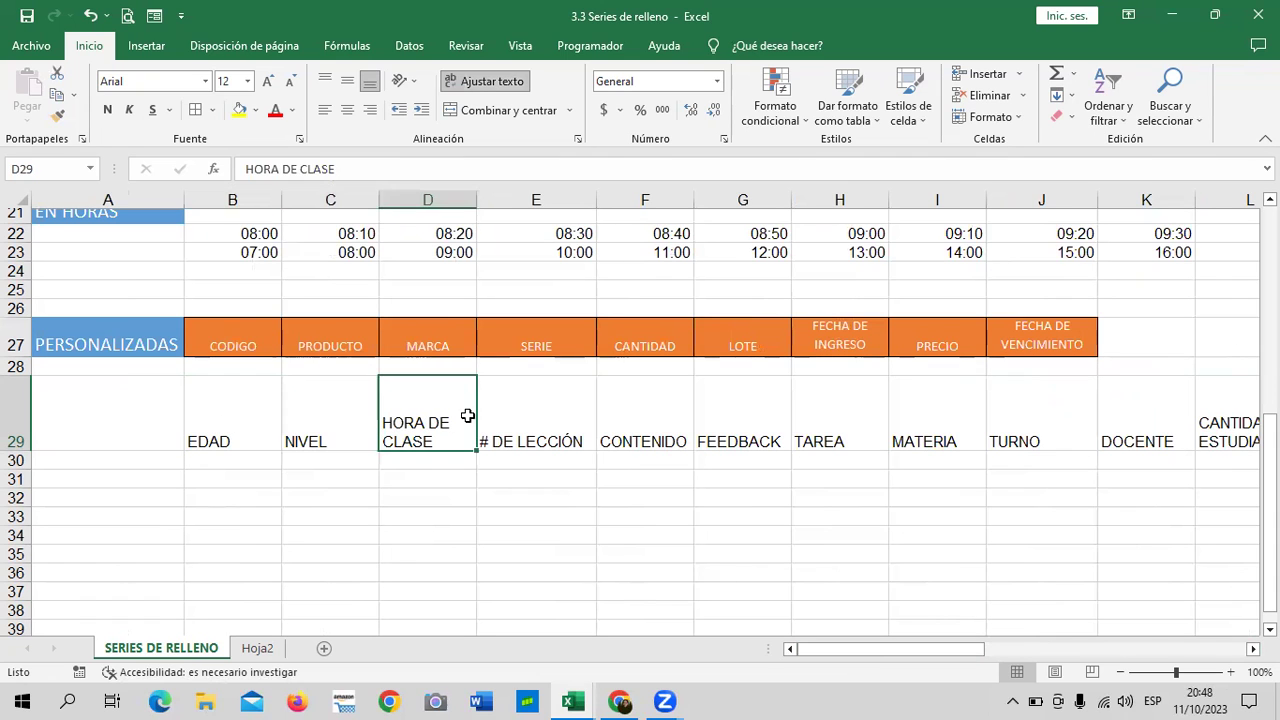
{"action": "left_click", "coordinate": [538, 410]}
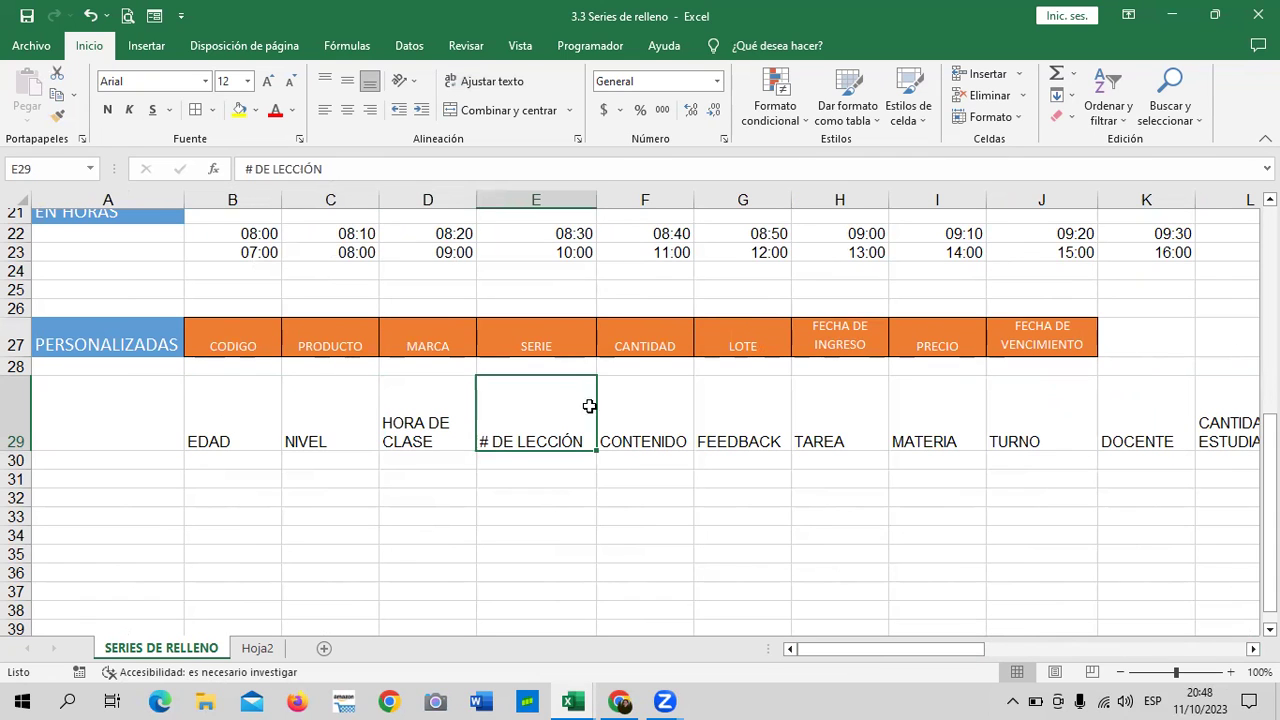
{"action": "left_click", "coordinate": [640, 404]}
{"action": "left_click", "coordinate": [726, 404]}
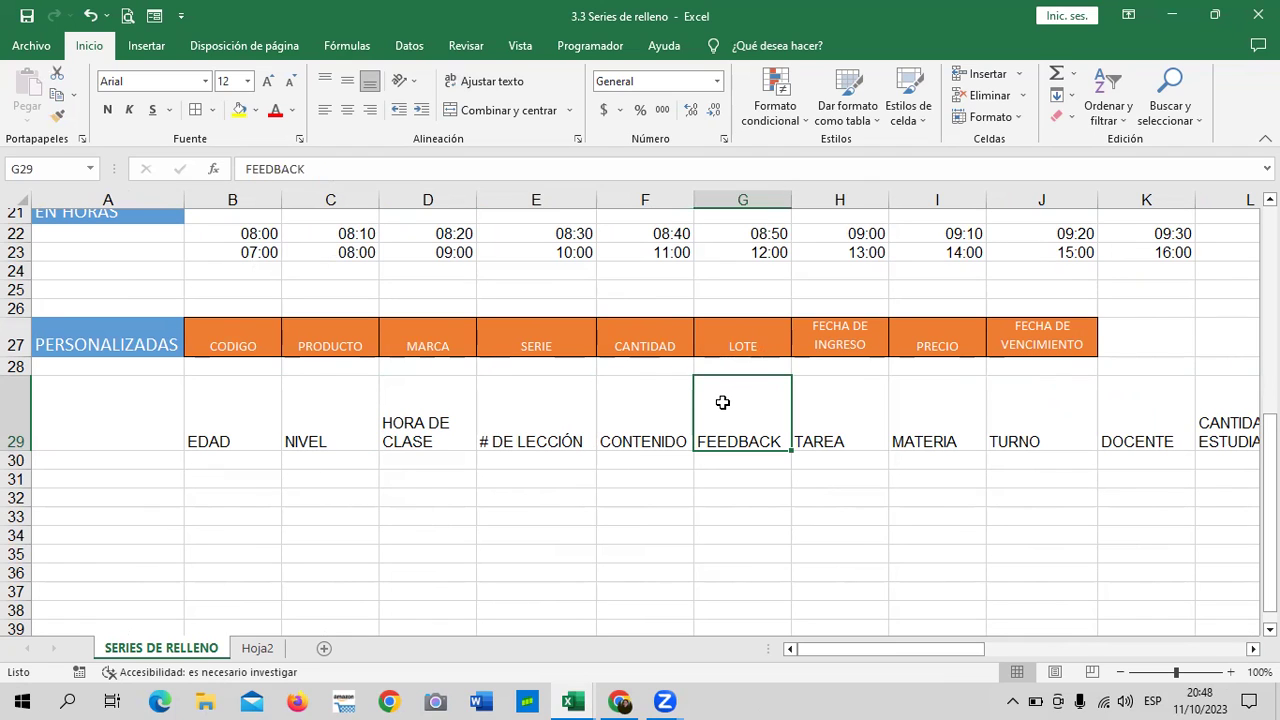
{"action": "left_click", "coordinate": [824, 418]}
{"action": "left_click", "coordinate": [935, 430]}
Enter the heading FECHA in cell M29.
{"action": "left_click_drag", "start_coordinate": [974, 650], "coordinate": [1027, 650]}
{"action": "left_click", "coordinate": [957, 425]}
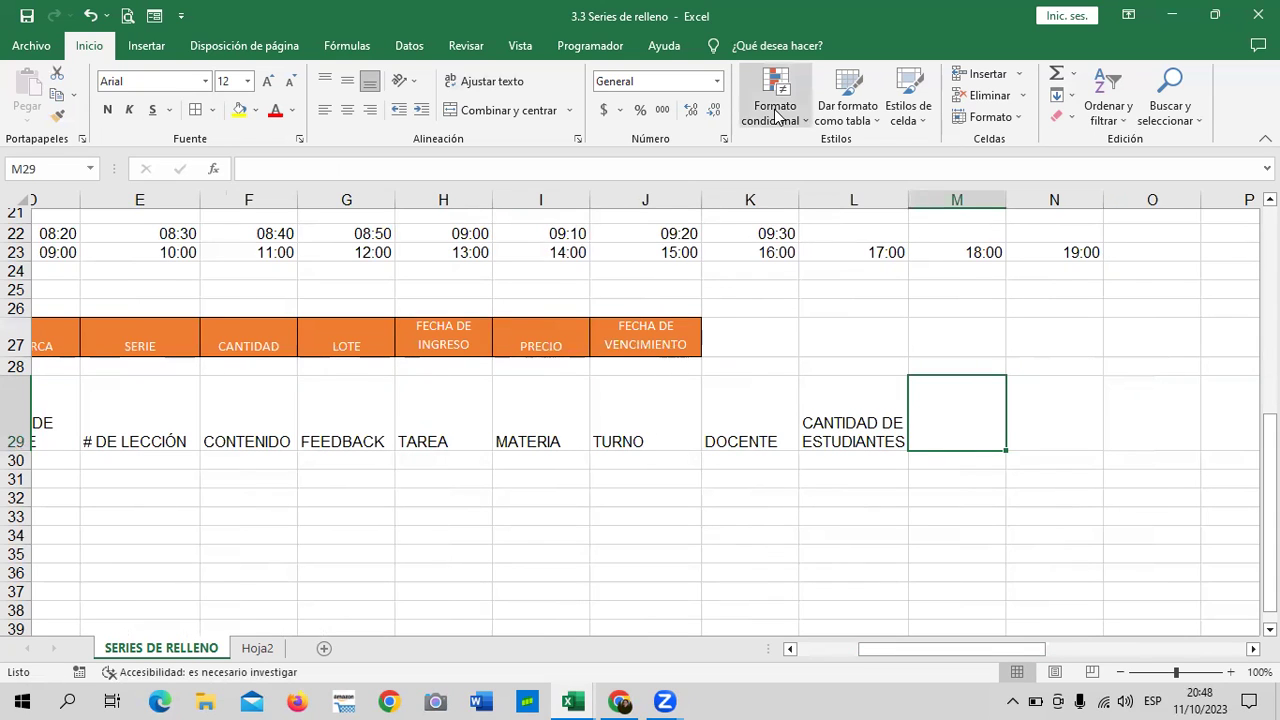
{"action": "type", "text": "FECHA"}
{"action": "key", "text": "Tab"}
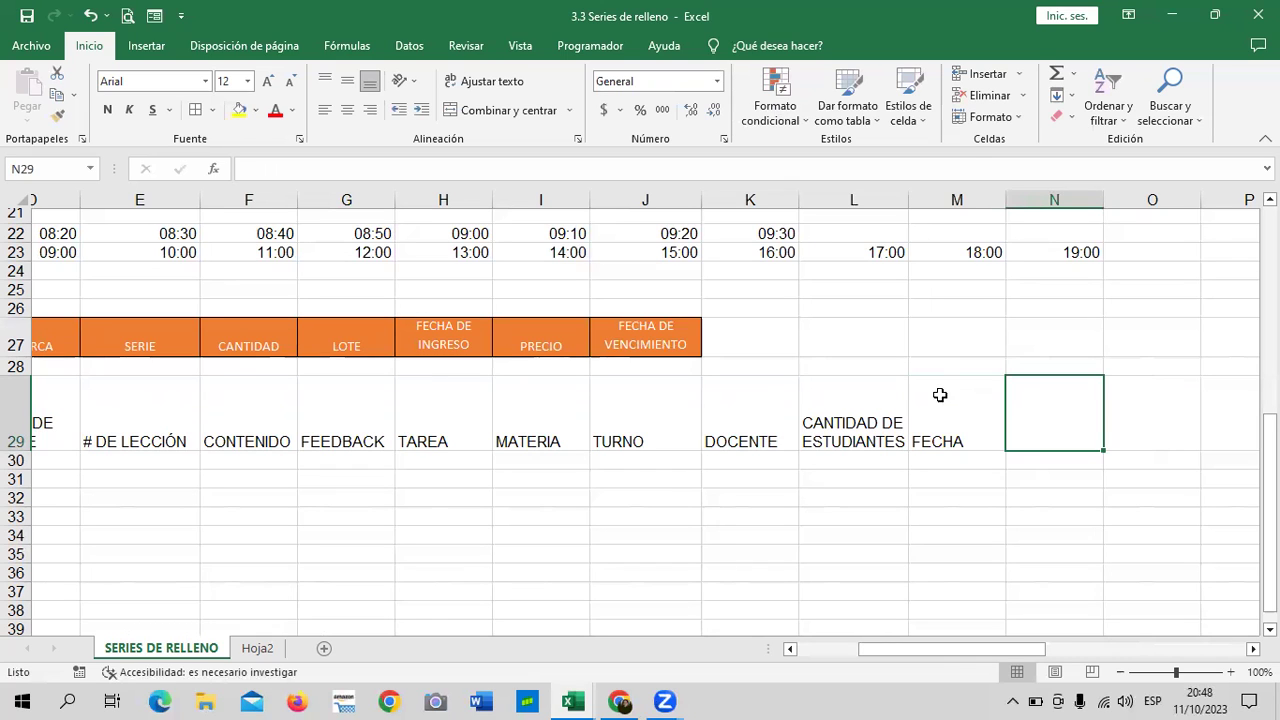
Review the row 29 headings in reverse order, from FECHA in M29 back to EDAD in B29.
{"action": "left_click", "coordinate": [968, 432]}
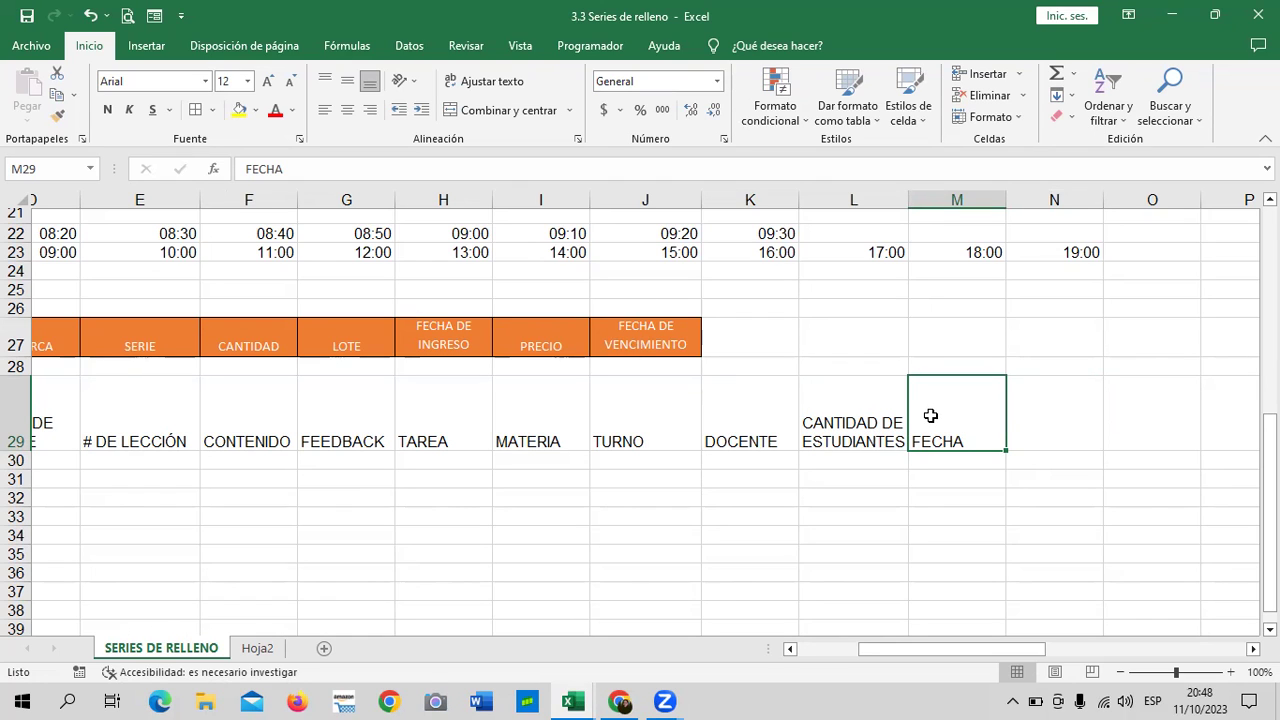
{"action": "left_click", "coordinate": [850, 433]}
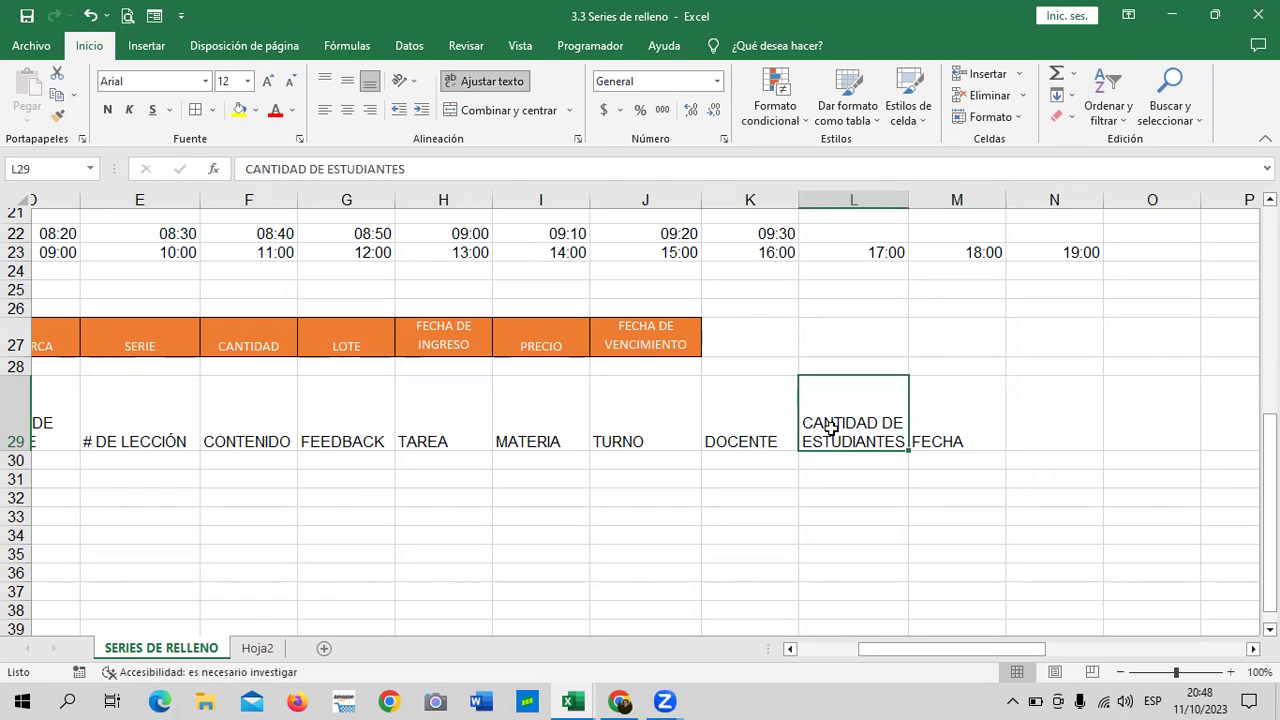
{"action": "left_click", "coordinate": [760, 429]}
{"action": "left_click", "coordinate": [657, 431]}
{"action": "left_click", "coordinate": [540, 423]}
{"action": "left_click", "coordinate": [436, 423]}
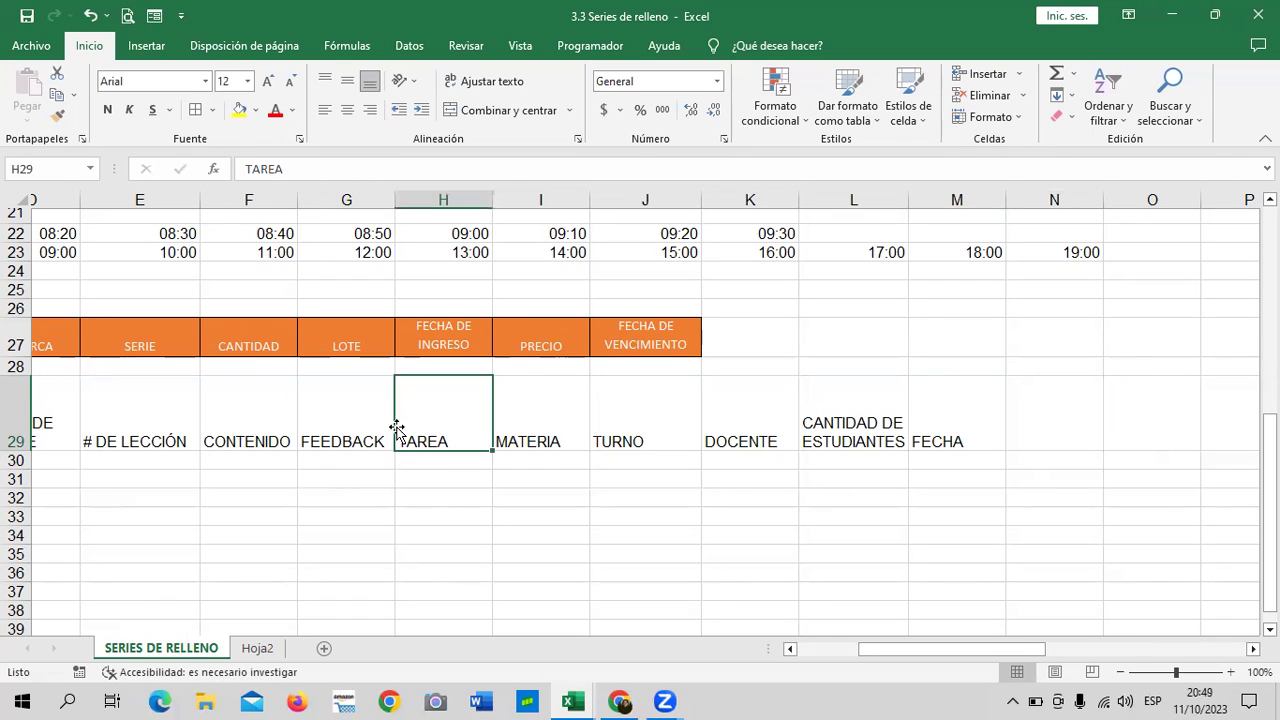
{"action": "left_click", "coordinate": [323, 420]}
{"action": "left_click", "coordinate": [230, 420]}
{"action": "left_click", "coordinate": [137, 420]}
{"action": "left_click", "coordinate": [56, 412]}
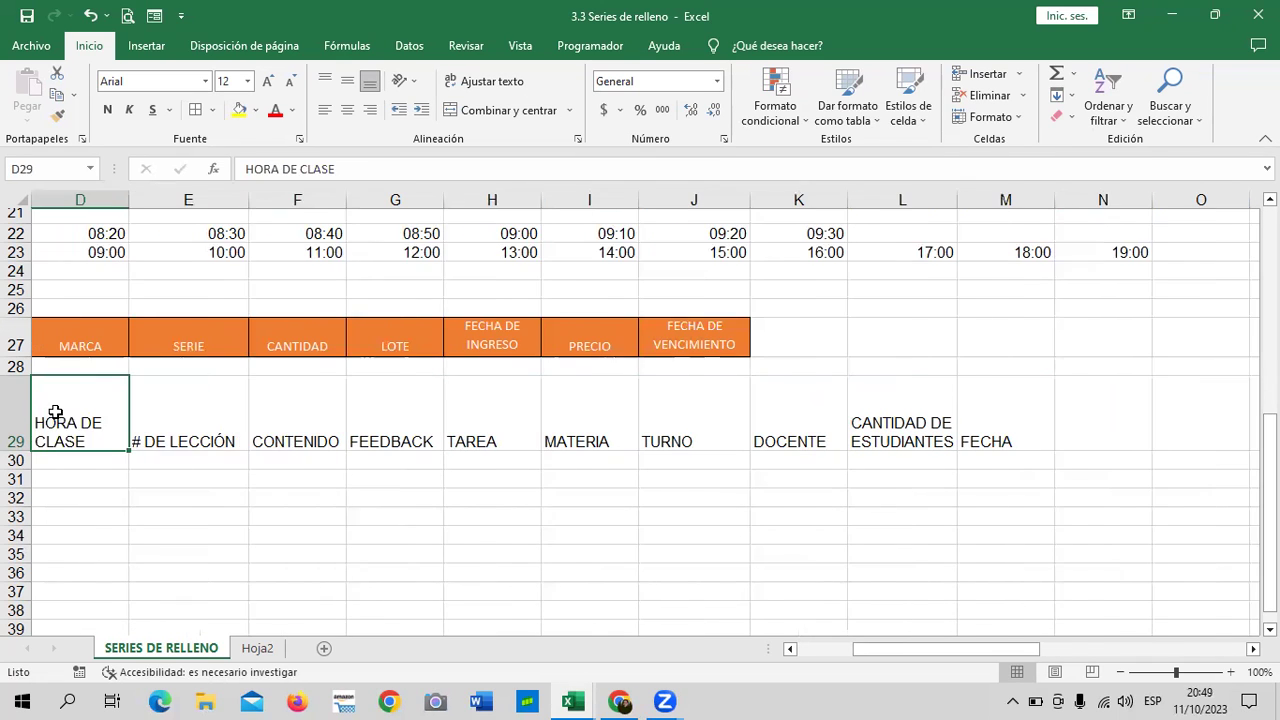
{"action": "left_click_drag", "start_coordinate": [885, 649], "coordinate": [830, 649]}
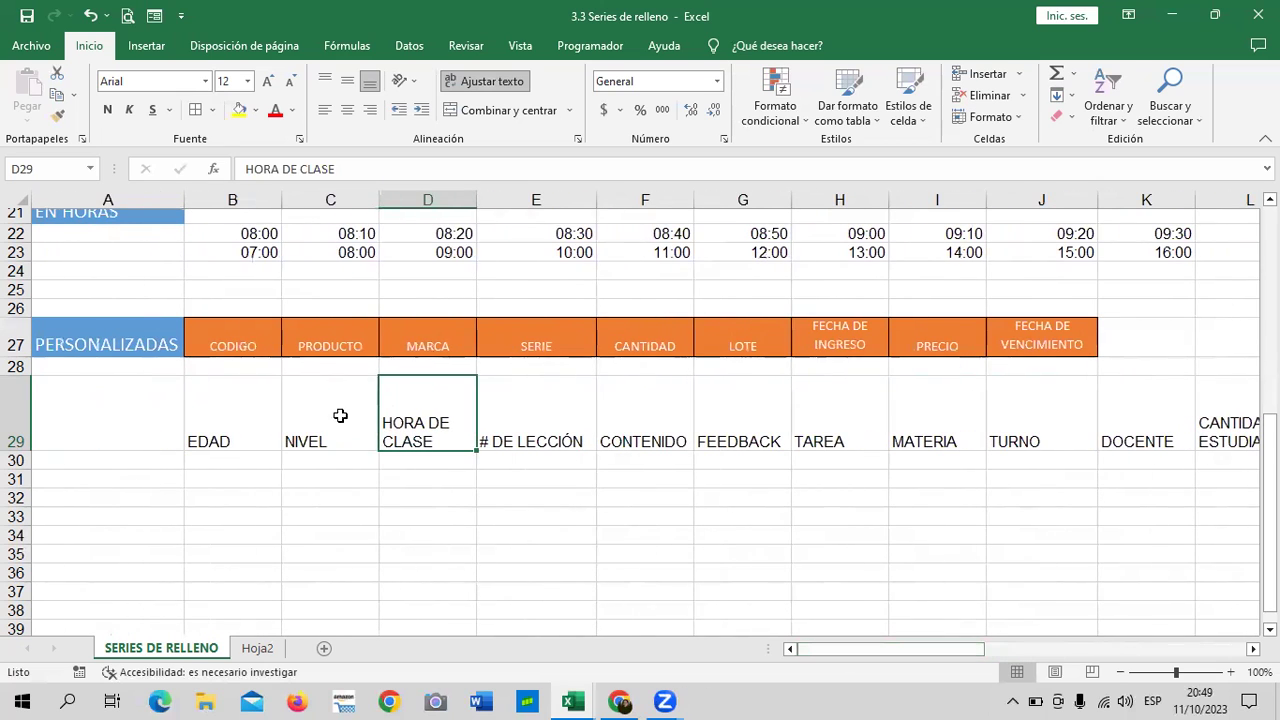
{"action": "left_click", "coordinate": [340, 415]}
{"action": "left_click", "coordinate": [252, 428]}
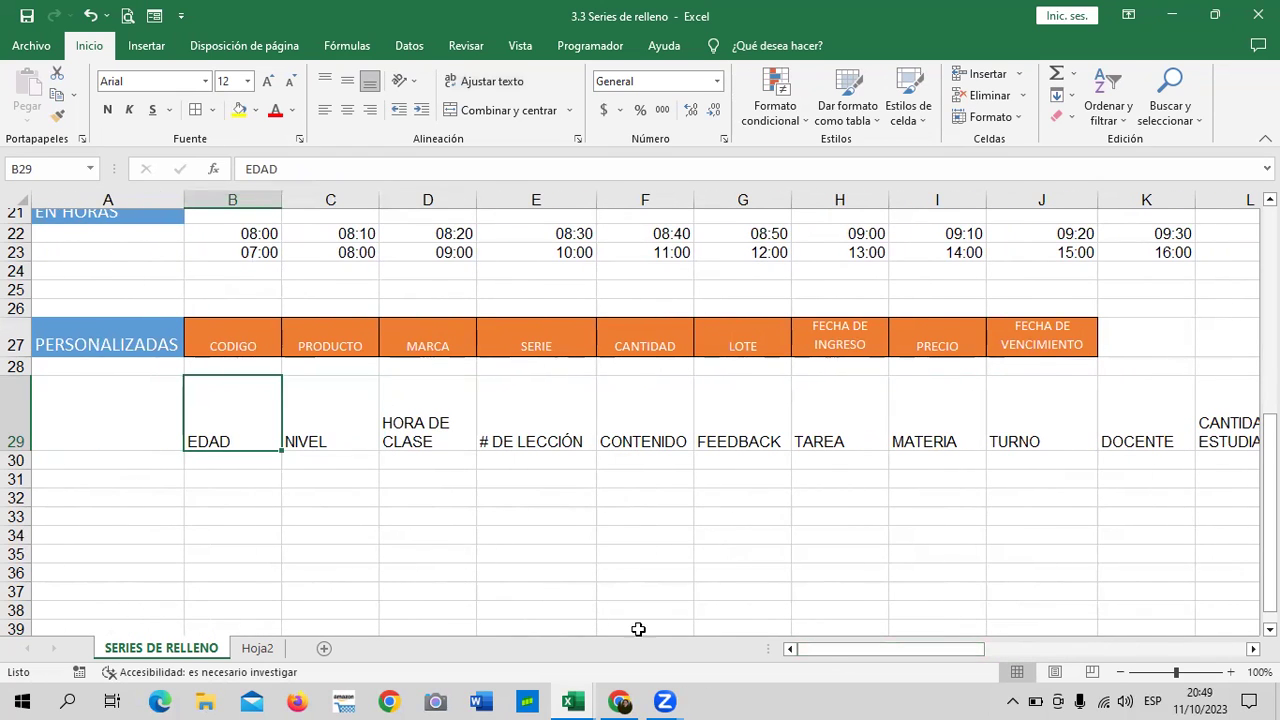
Select the headings in B29:M29 and open the custom lists editor from the advanced Excel options.
{"action": "left_click_drag", "start_coordinate": [830, 654], "coordinate": [847, 660]}
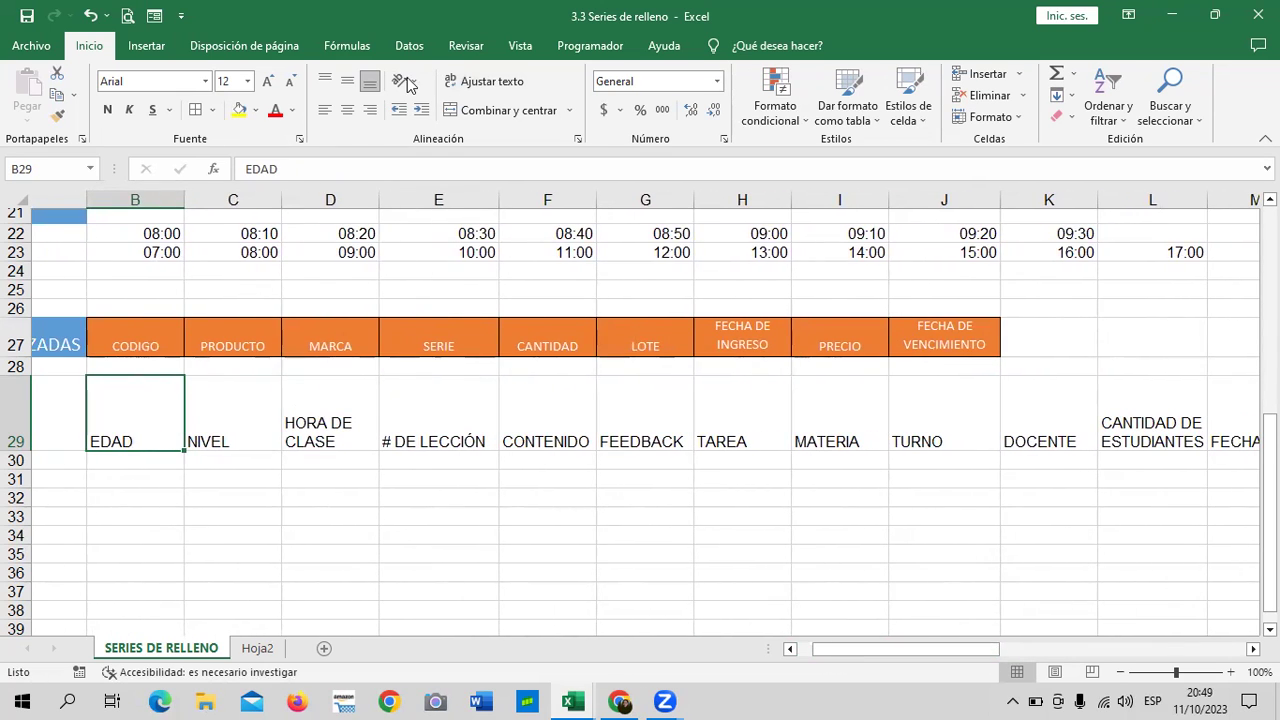
{"action": "left_click_drag", "start_coordinate": [340, 497], "coordinate": [440, 497]}
{"action": "left_click_drag", "start_coordinate": [158, 415], "coordinate": [1069, 443]}
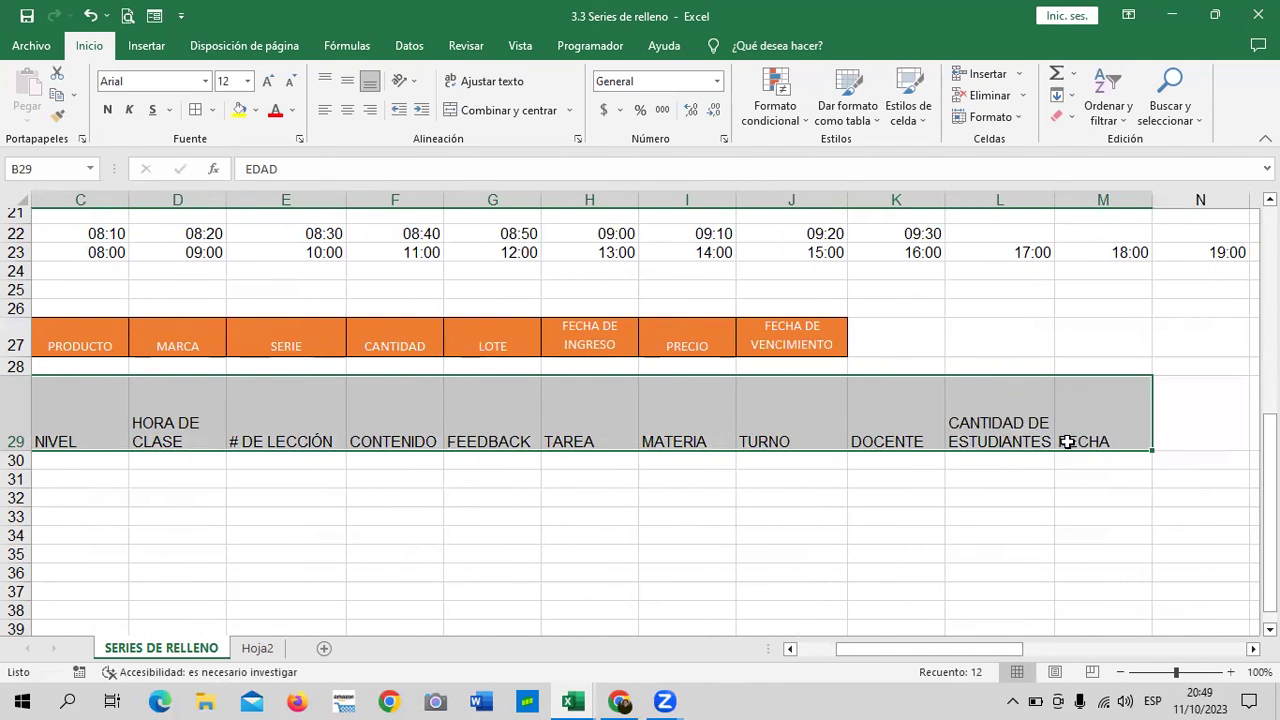
{"action": "left_click", "coordinate": [30, 46]}
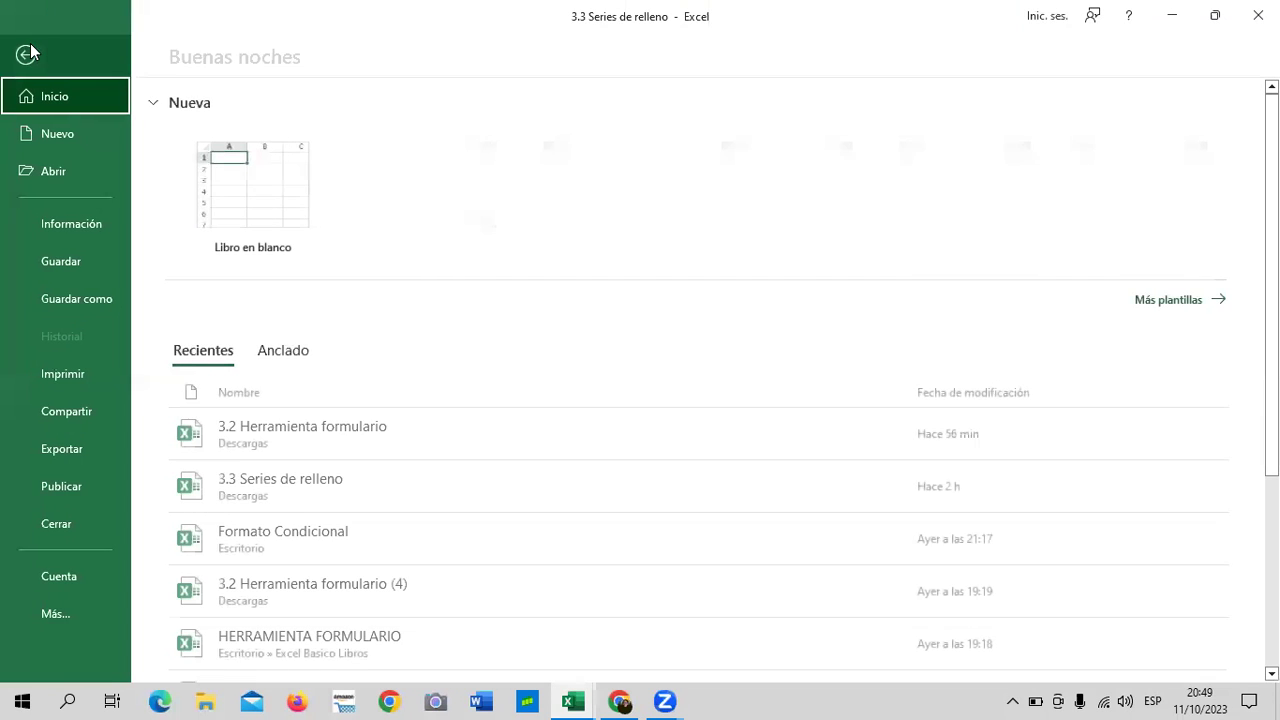
{"action": "left_click", "coordinate": [99, 612]}
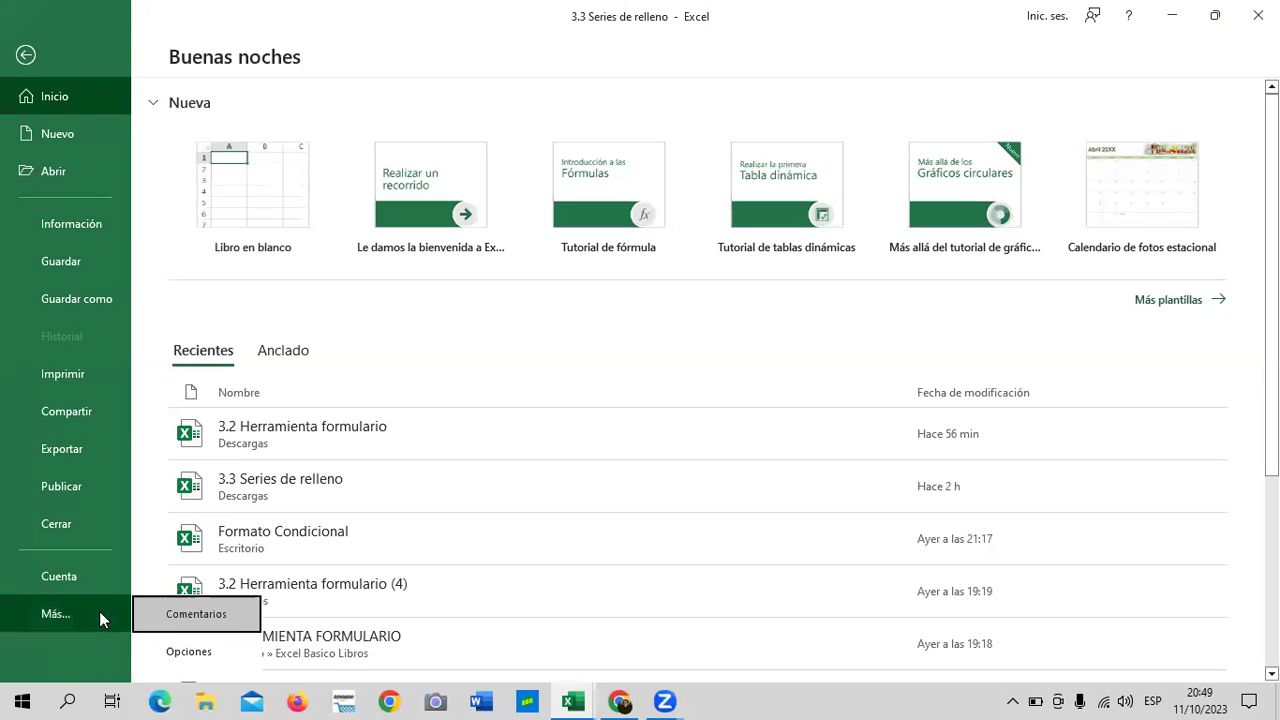
{"action": "left_click", "coordinate": [190, 652]}
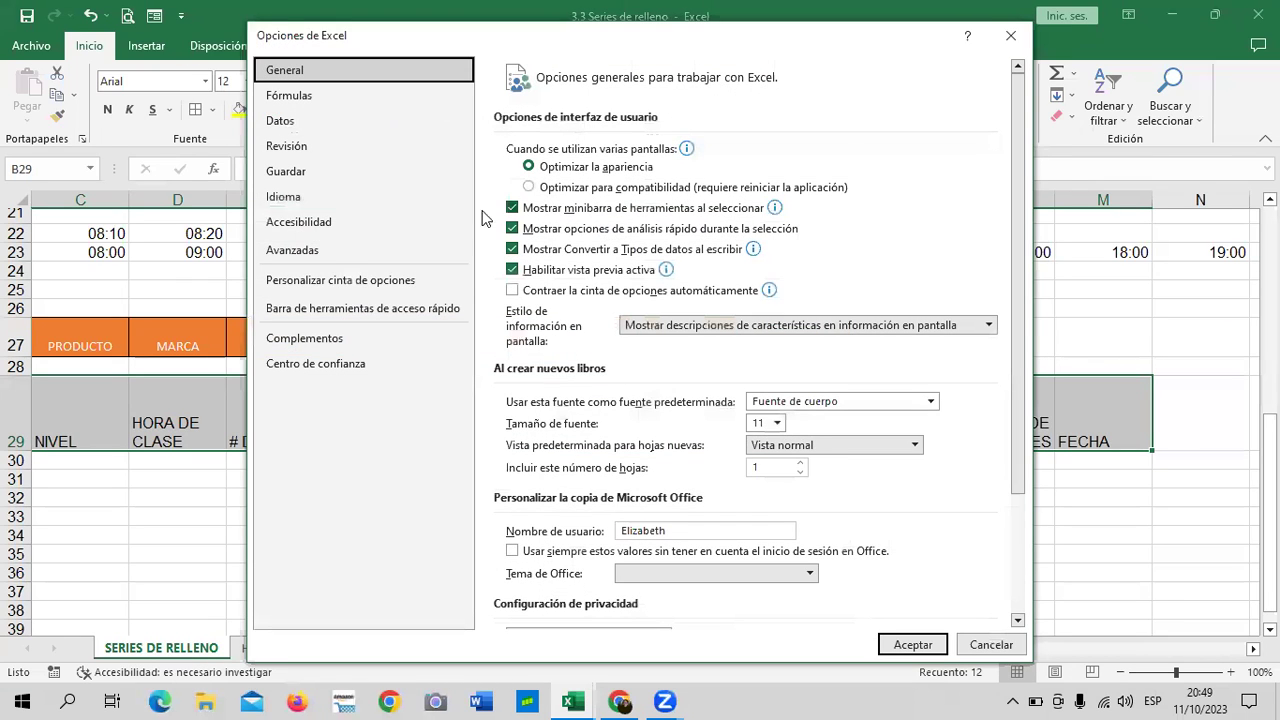
{"action": "left_click", "coordinate": [356, 251]}
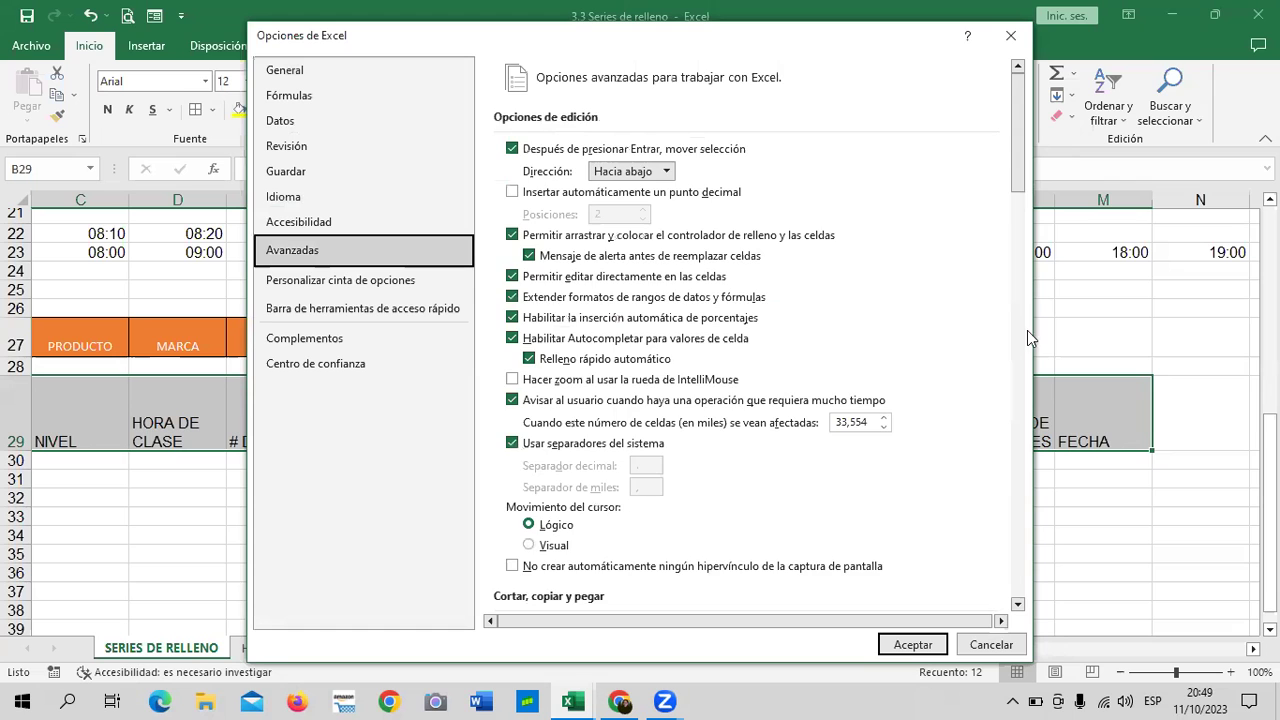
{"action": "scroll", "coordinate": [1020, 330], "scroll_direction": "down", "scroll_amount": 20}
{"action": "left_click", "coordinate": [920, 416]}
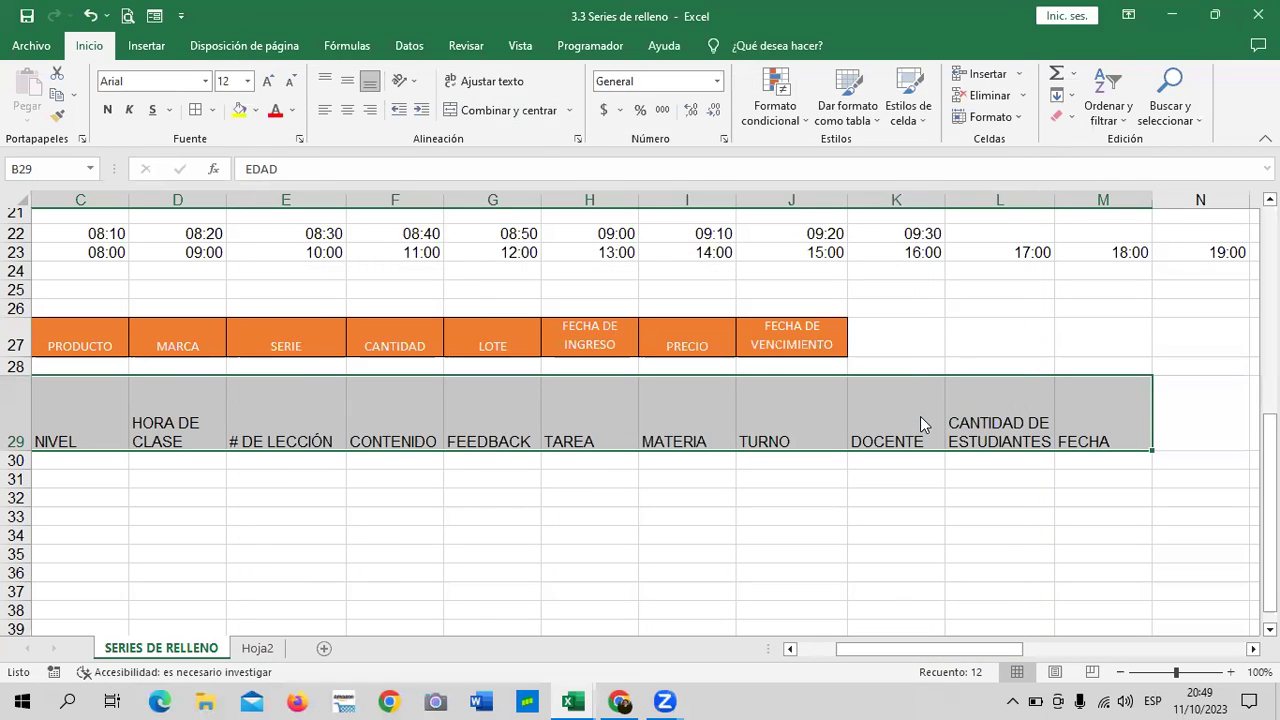
{"action": "left_click", "coordinate": [714, 306]}
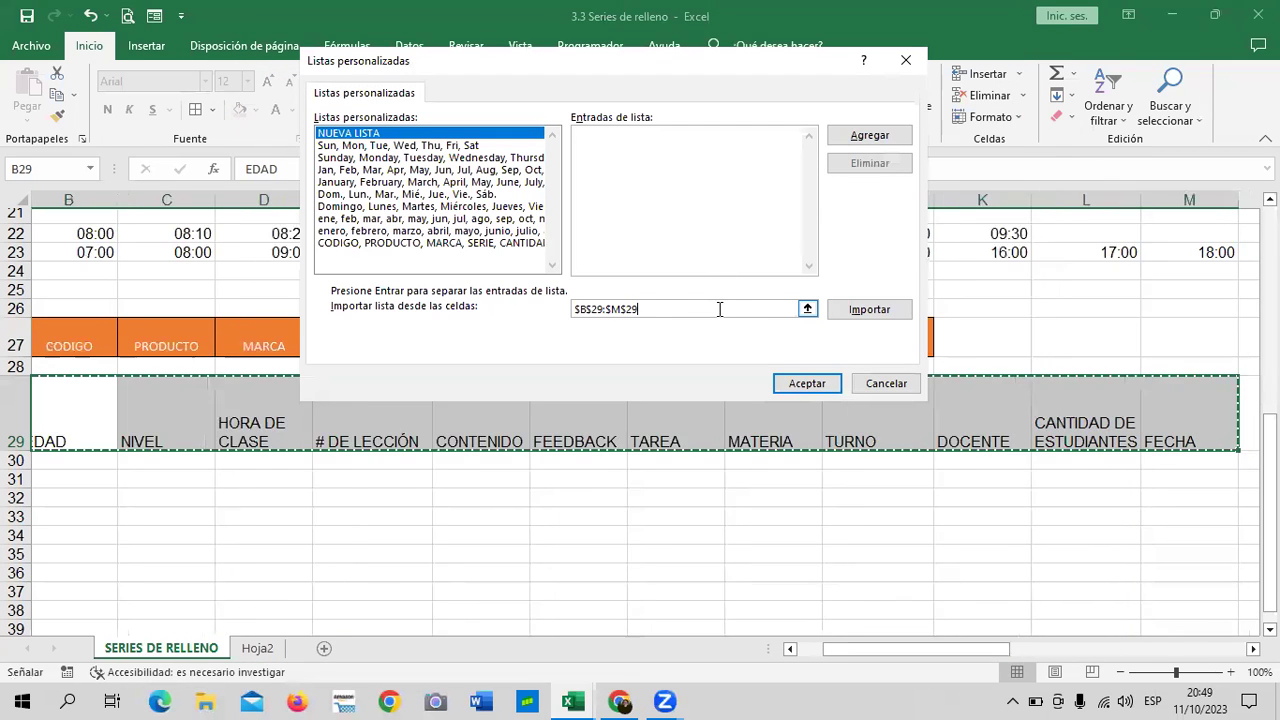
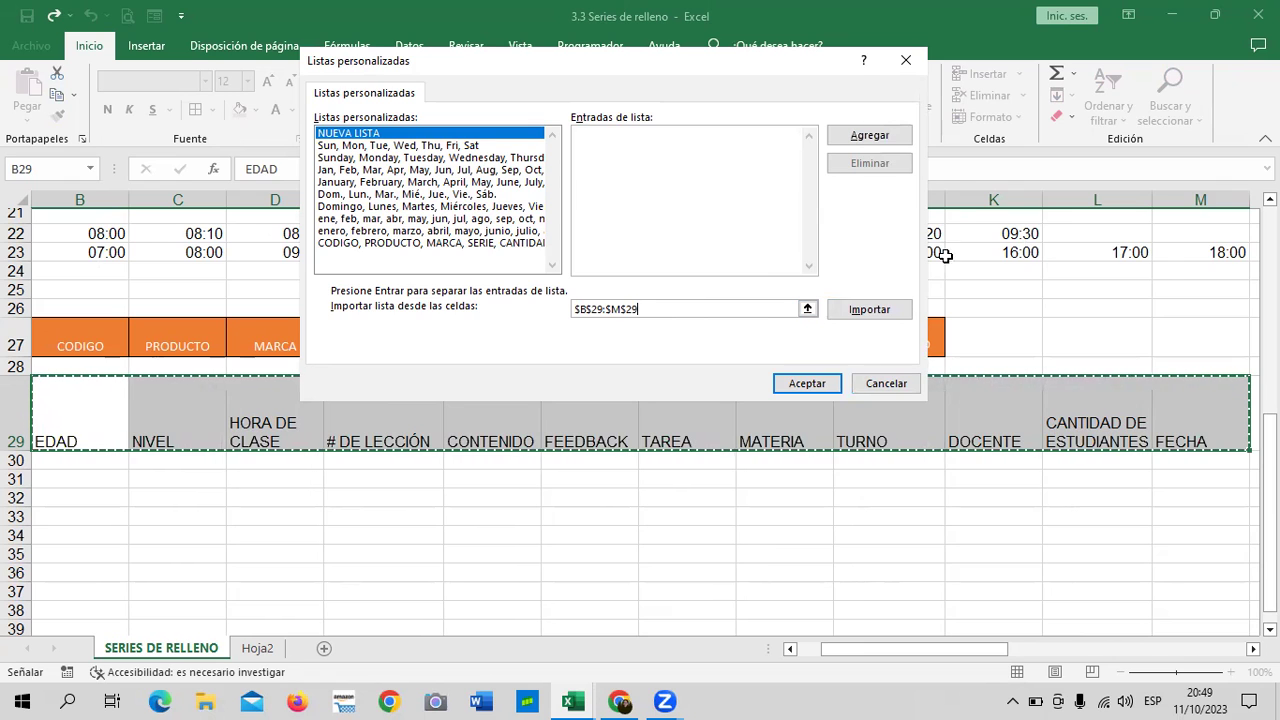
Import cells $B$29:$M$29 as a new custom list and accept the options.
{"action": "left_click", "coordinate": [881, 309]}
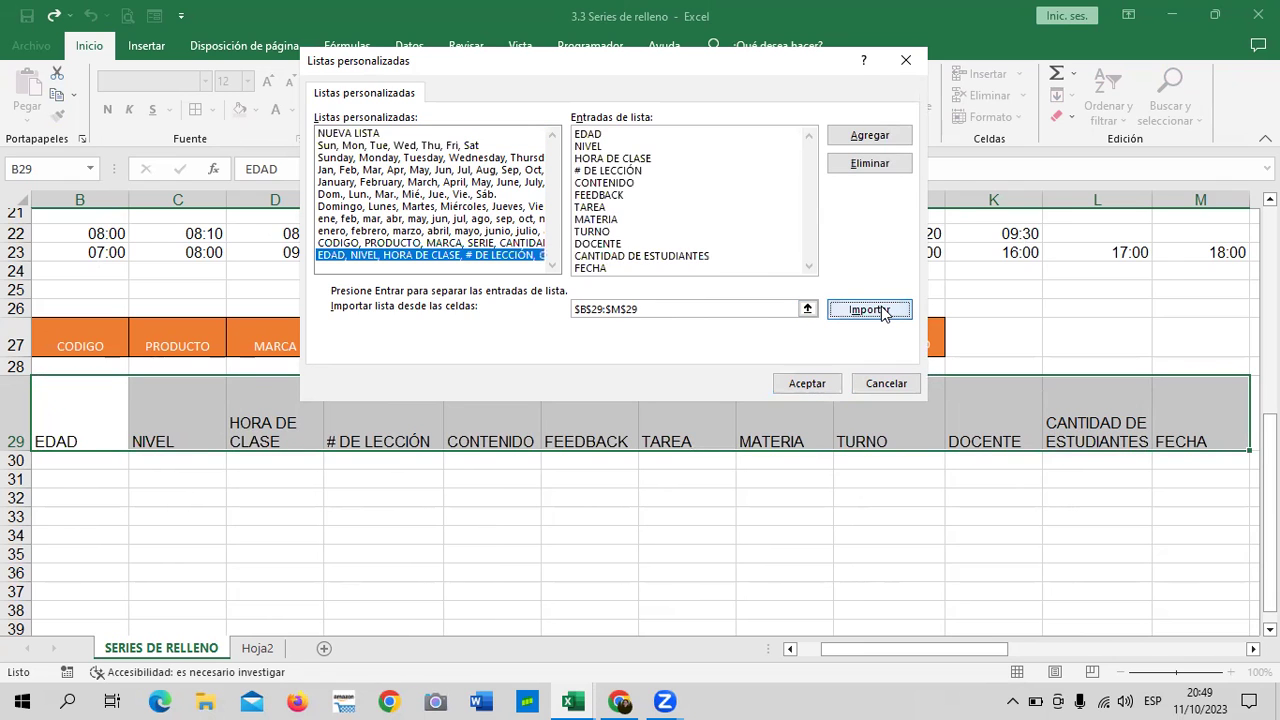
{"action": "left_click", "coordinate": [812, 384]}
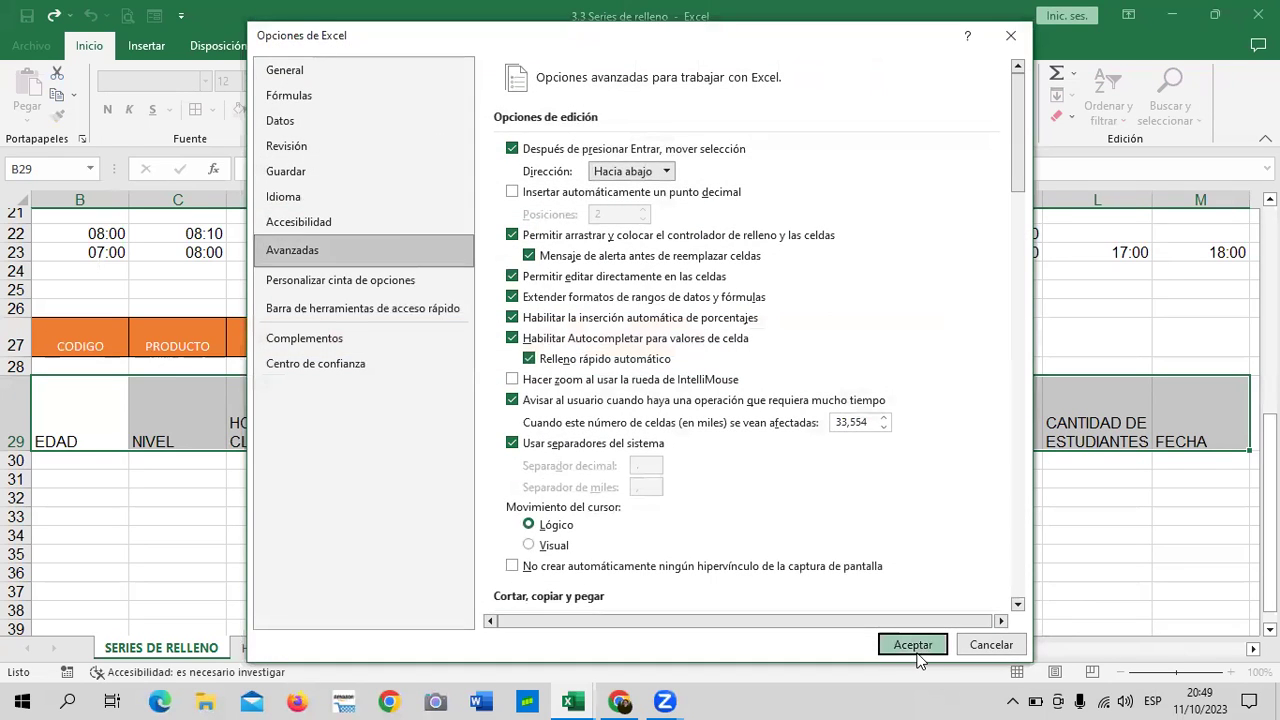
{"action": "left_click", "coordinate": [925, 645]}
Enter EDAD in A32 and fill the custom list across the row to FECHA in L32.
{"action": "left_click_drag", "start_coordinate": [940, 649], "coordinate": [725, 400]}
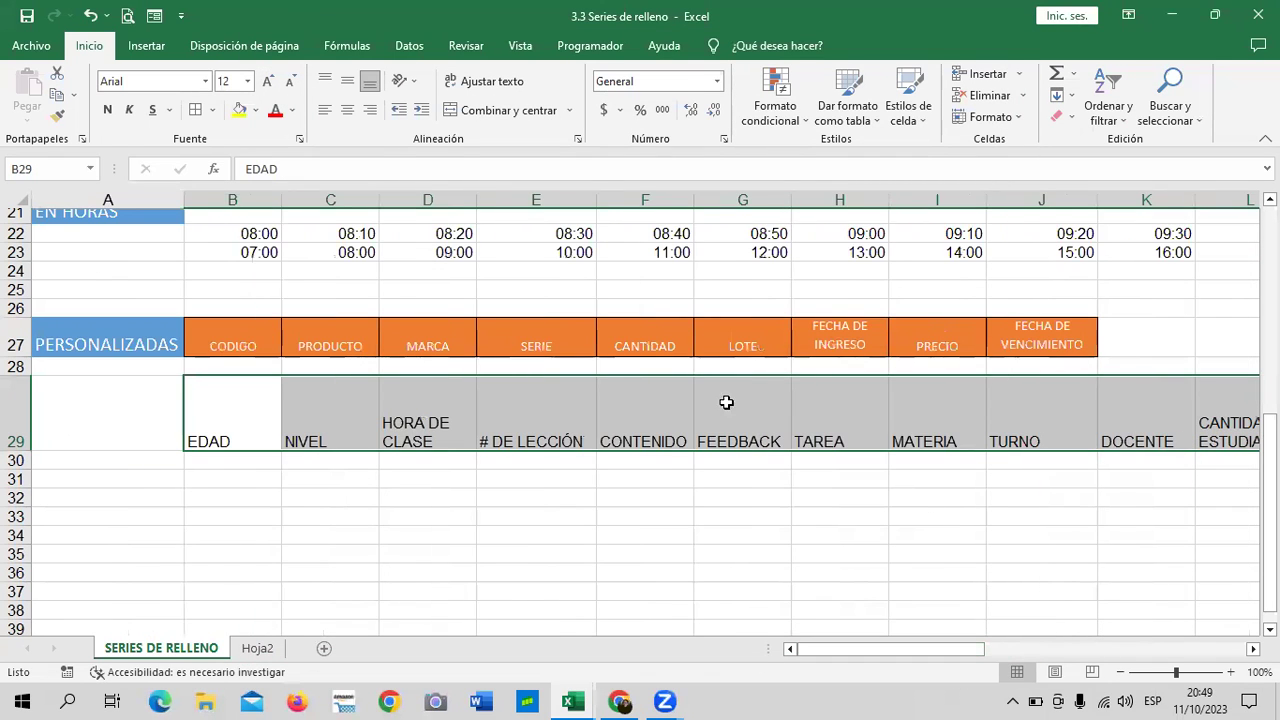
{"action": "left_click", "coordinate": [283, 537]}
{"action": "left_click", "coordinate": [137, 493]}
{"action": "type", "text": "EDAD"}
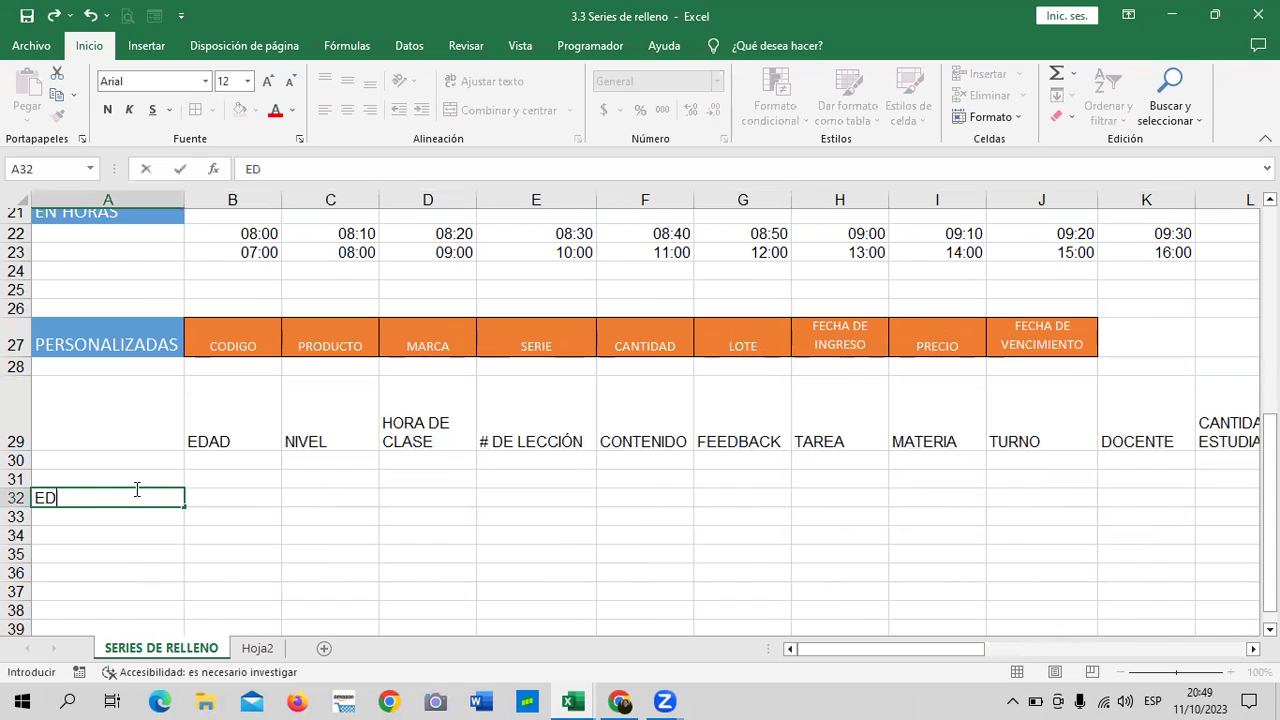
{"action": "left_click", "coordinate": [186, 510]}
{"action": "left_click_drag", "start_coordinate": [186, 509], "coordinate": [1000, 497]}
{"action": "left_click_drag", "start_coordinate": [940, 648], "coordinate": [902, 648]}
{"action": "left_click", "coordinate": [540, 591]}
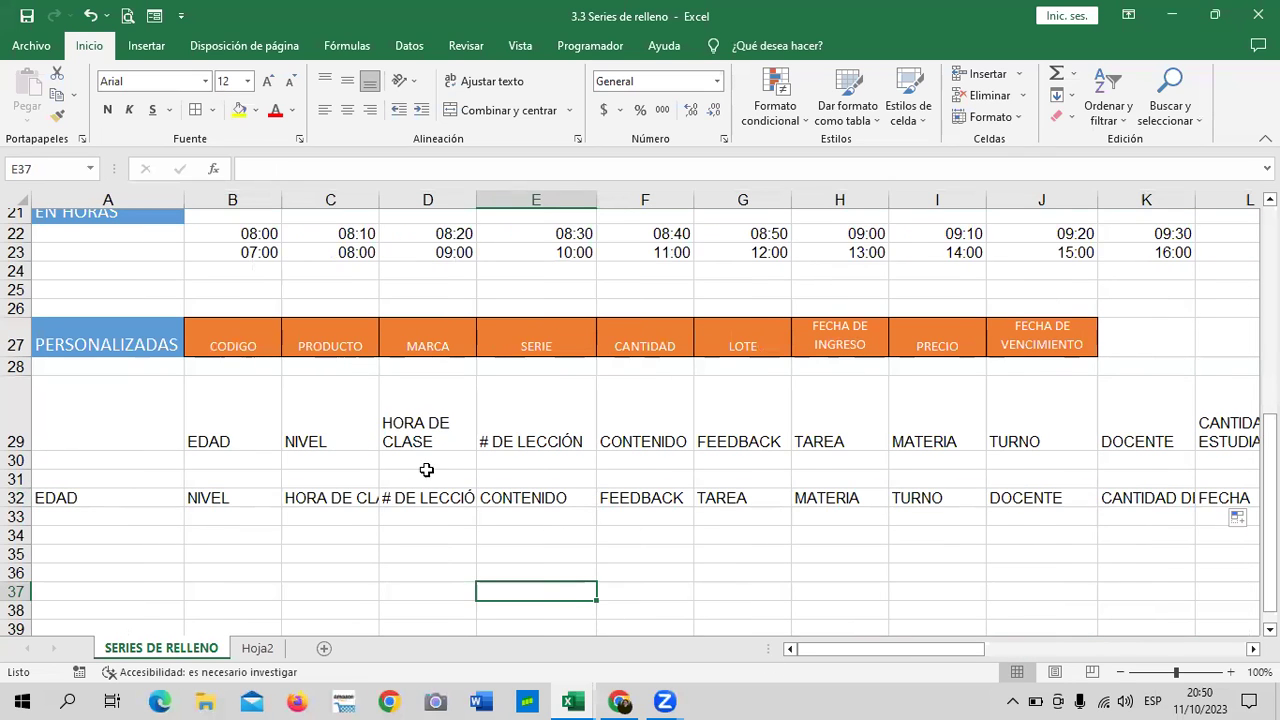
Enter EDAD in A34 and fill the custom list across the row to FECHA in L34.
{"action": "left_click", "coordinate": [76, 534]}
{"action": "type", "text": "EDAD"}
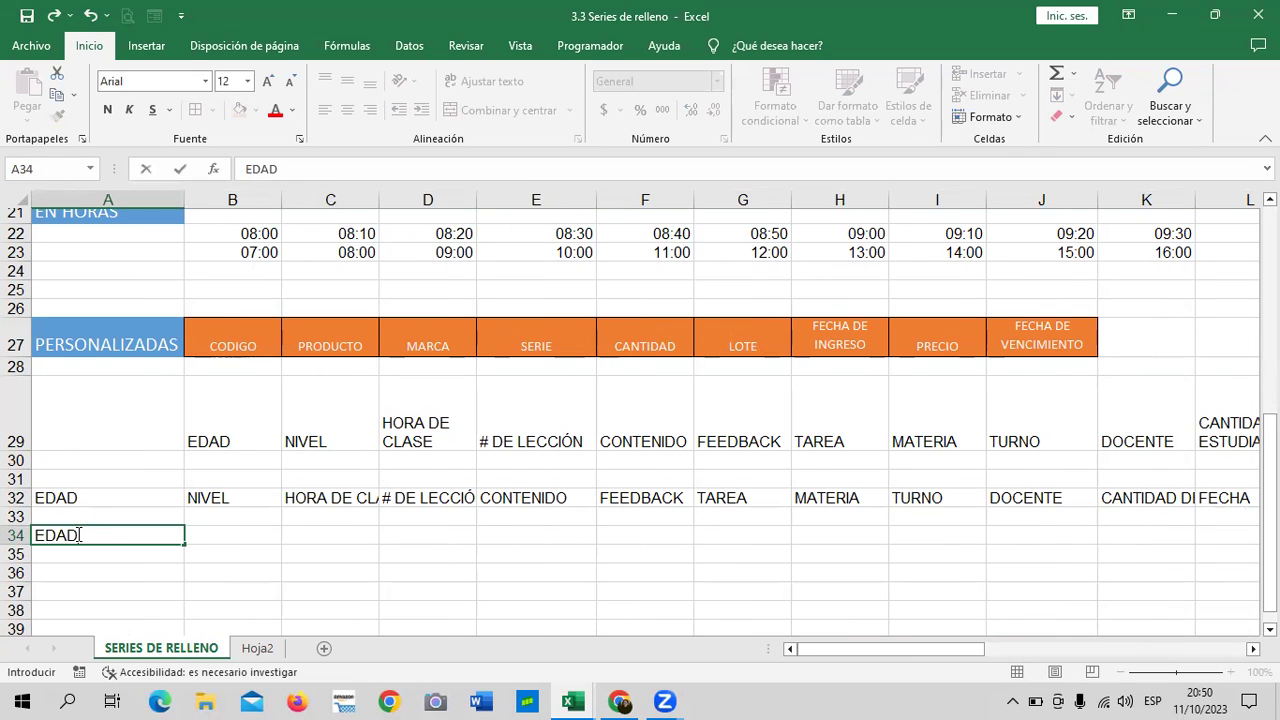
{"action": "key", "text": "Return"}
{"action": "left_click", "coordinate": [76, 534]}
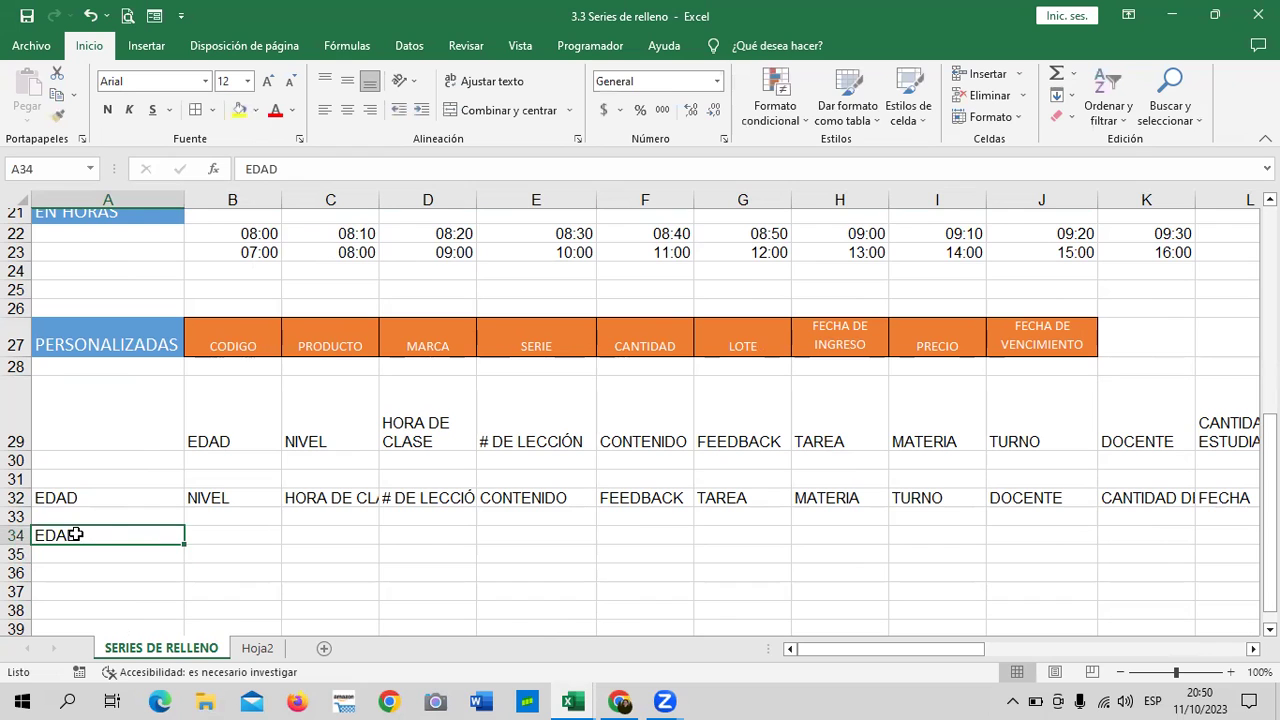
{"action": "mouse_move", "coordinate": [184, 548]}
{"action": "left_mouse_down"}
{"action": "mouse_move", "coordinate": [1248, 540]}
{"action": "mouse_move", "coordinate": [184, 537]}
{"action": "left_mouse_up"}
{"action": "left_click_drag", "start_coordinate": [971, 650], "coordinate": [808, 653]}
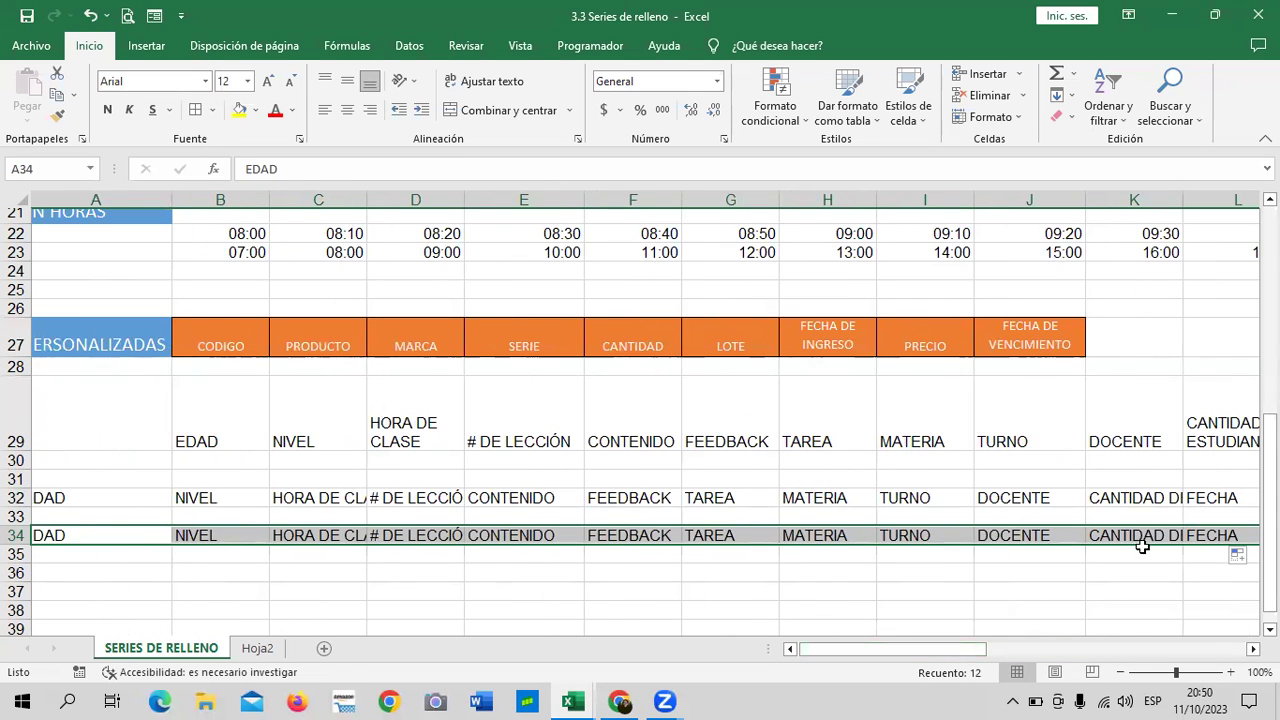
Wrap the text of CANTIDAD DE ESTUDIANTES in K32 and K34, and widen column K to fit it on two lines.
{"action": "left_click", "coordinate": [1131, 498]}
{"action": "left_click", "coordinate": [468, 81]}
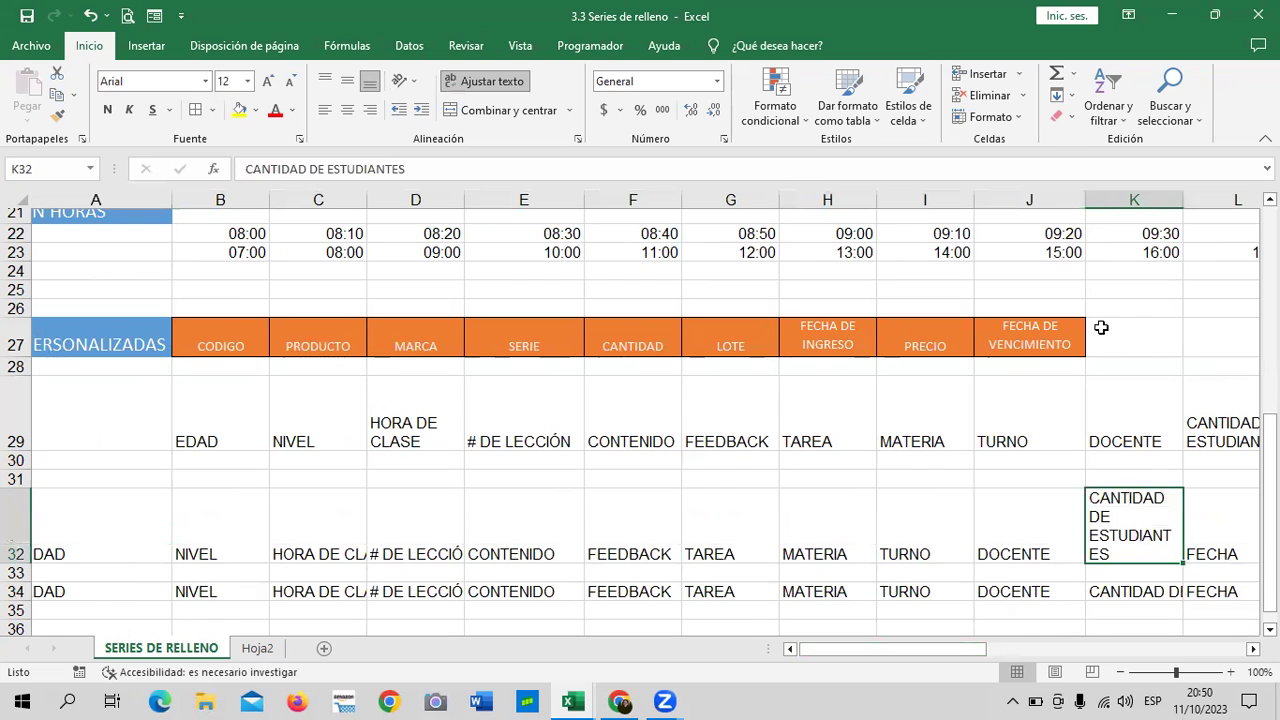
{"action": "left_click_drag", "start_coordinate": [1176, 207], "coordinate": [1202, 204]}
{"action": "left_click", "coordinate": [1144, 595]}
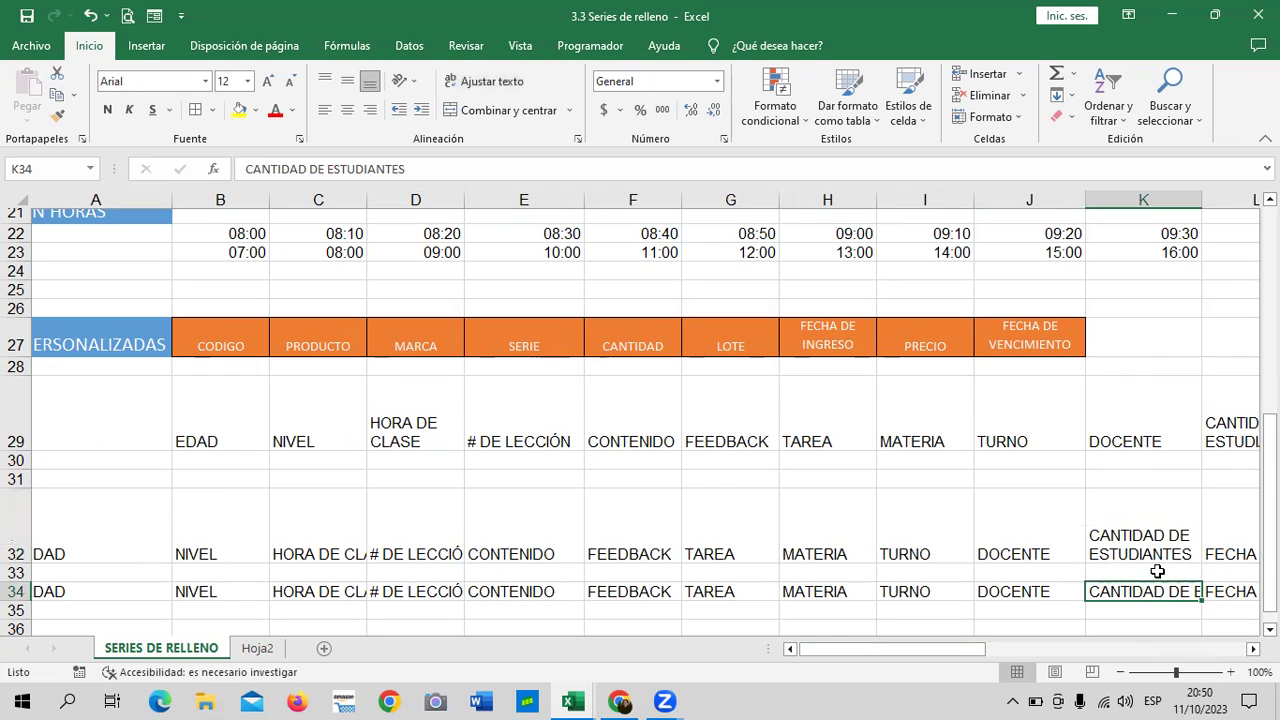
{"action": "left_click", "coordinate": [477, 84]}
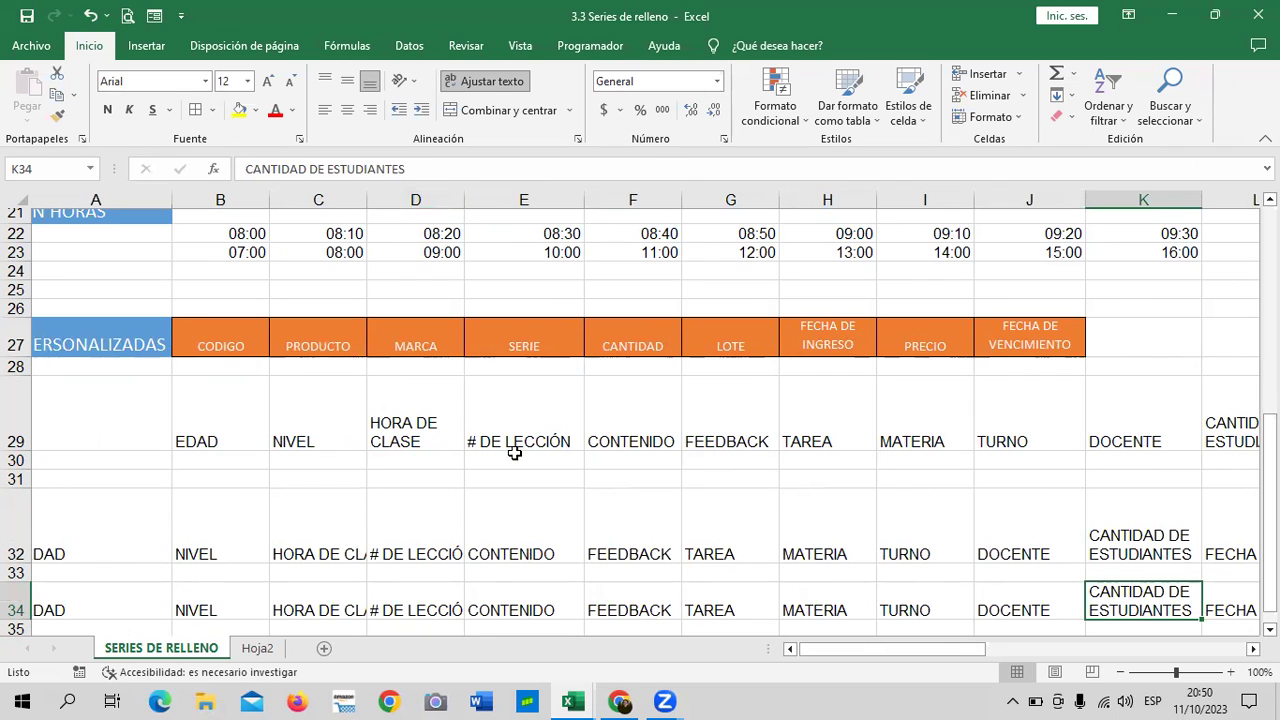
{"action": "scroll", "coordinate": [514, 452], "scroll_direction": "down", "scroll_amount": 2}
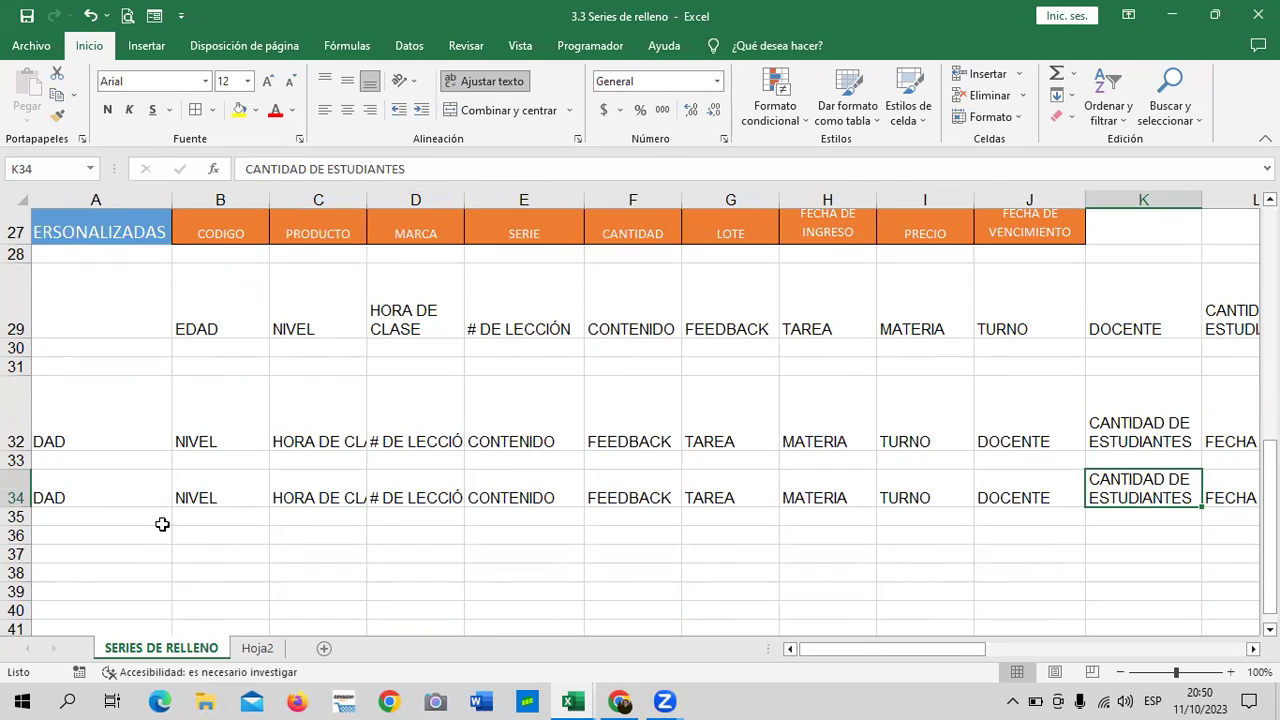
{"action": "scroll", "coordinate": [162, 524], "scroll_direction": "down", "scroll_amount": 1}
{"action": "left_click", "coordinate": [790, 649]}
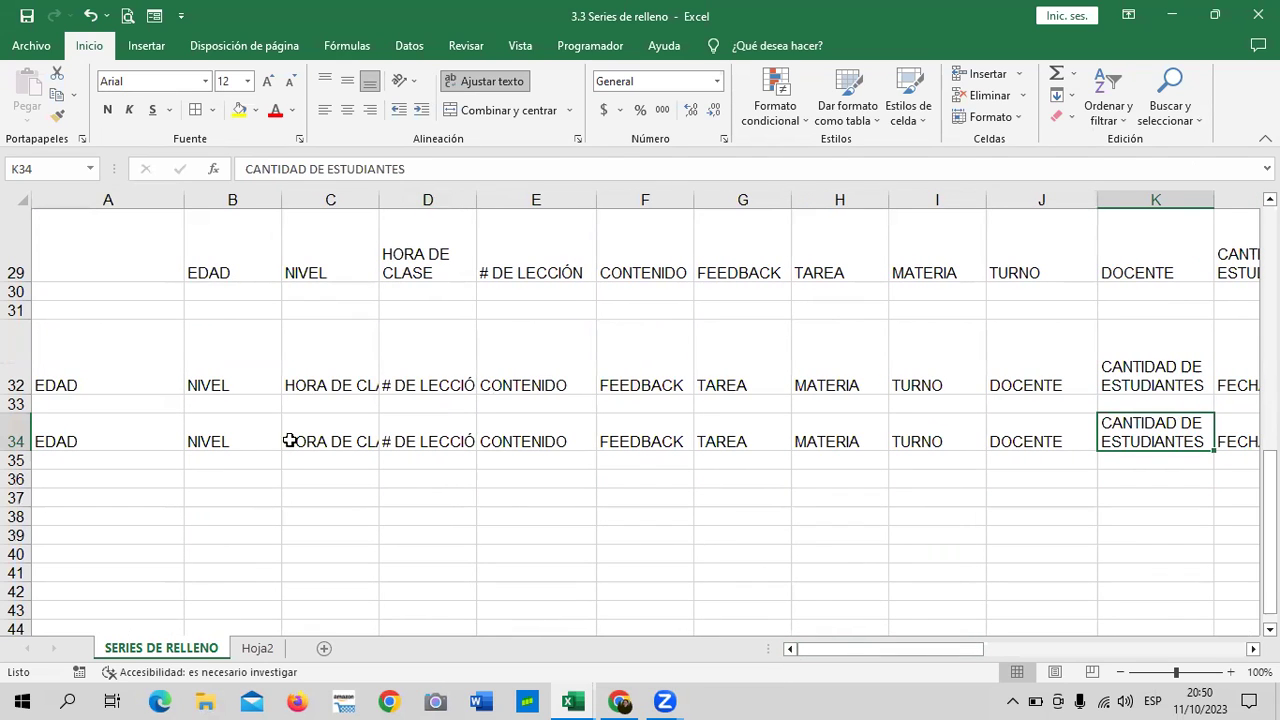
Add a new sheet, enter EDAD in B3, and fill the custom list across the row to FECHA in M3.
{"action": "left_click", "coordinate": [323, 650]}
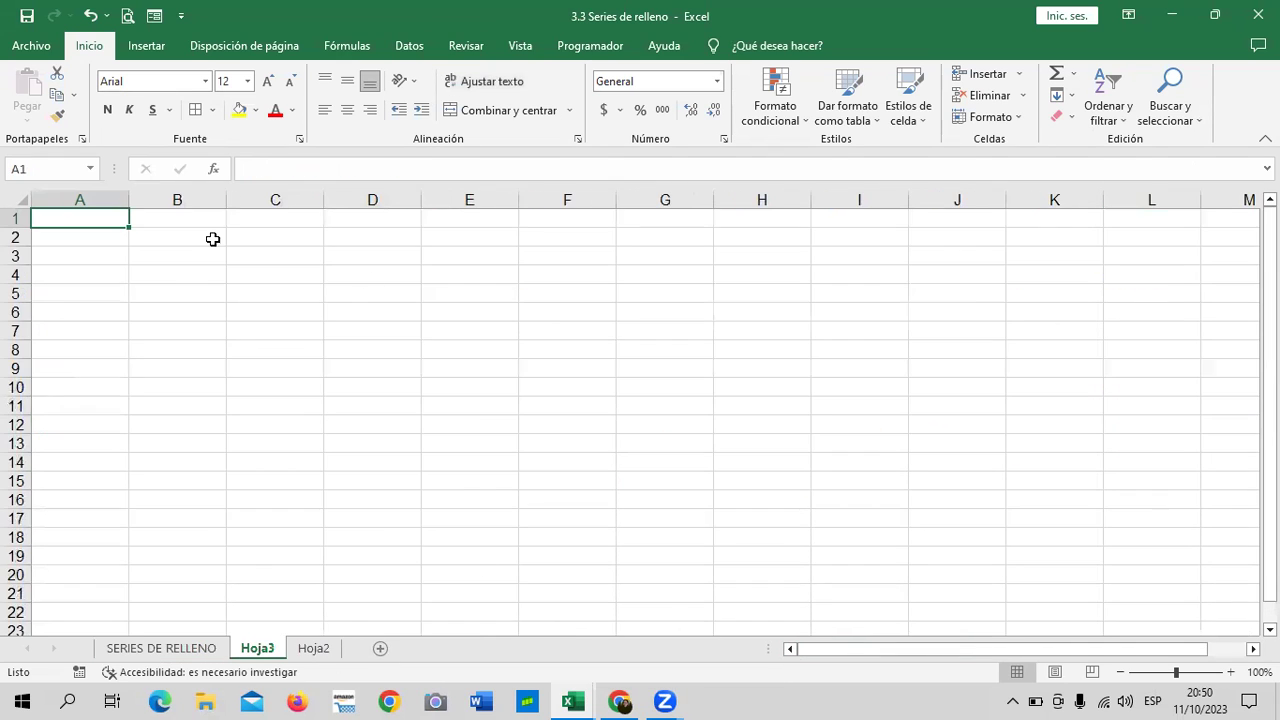
{"action": "left_click", "coordinate": [163, 263]}
{"action": "type", "text": "EDAD"}
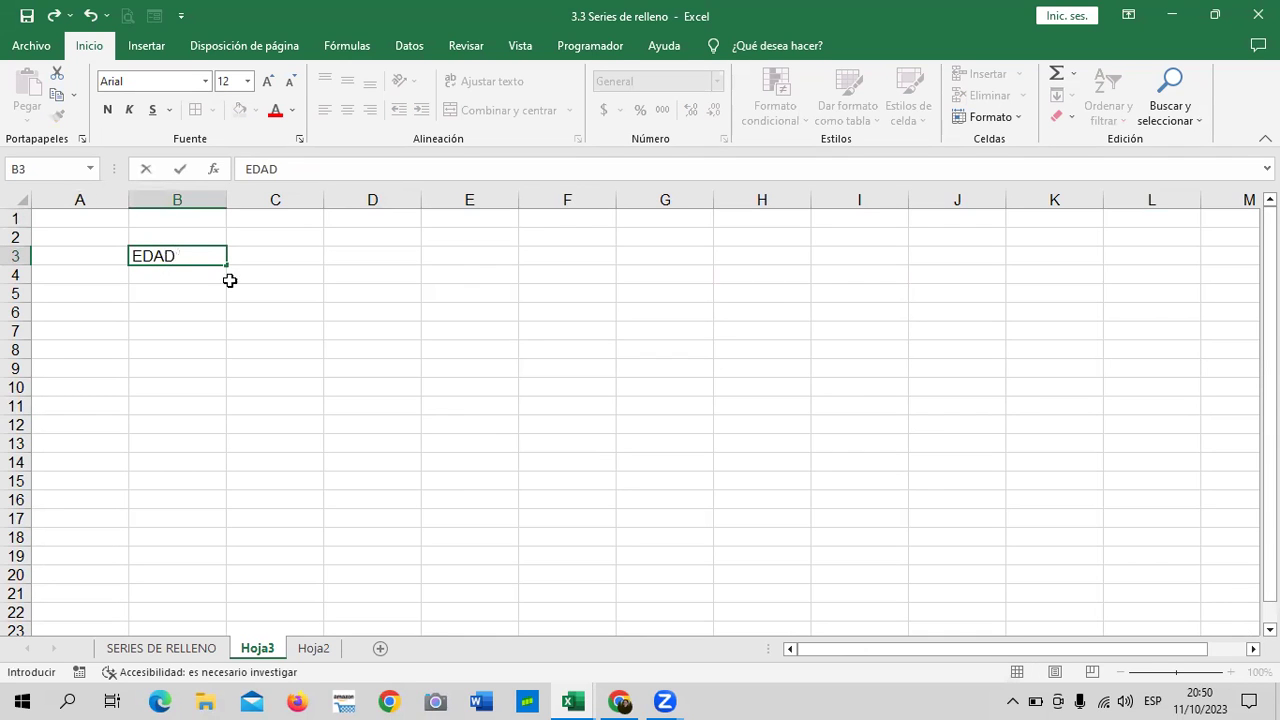
{"action": "left_click", "coordinate": [372, 311]}
{"action": "left_click", "coordinate": [212, 262]}
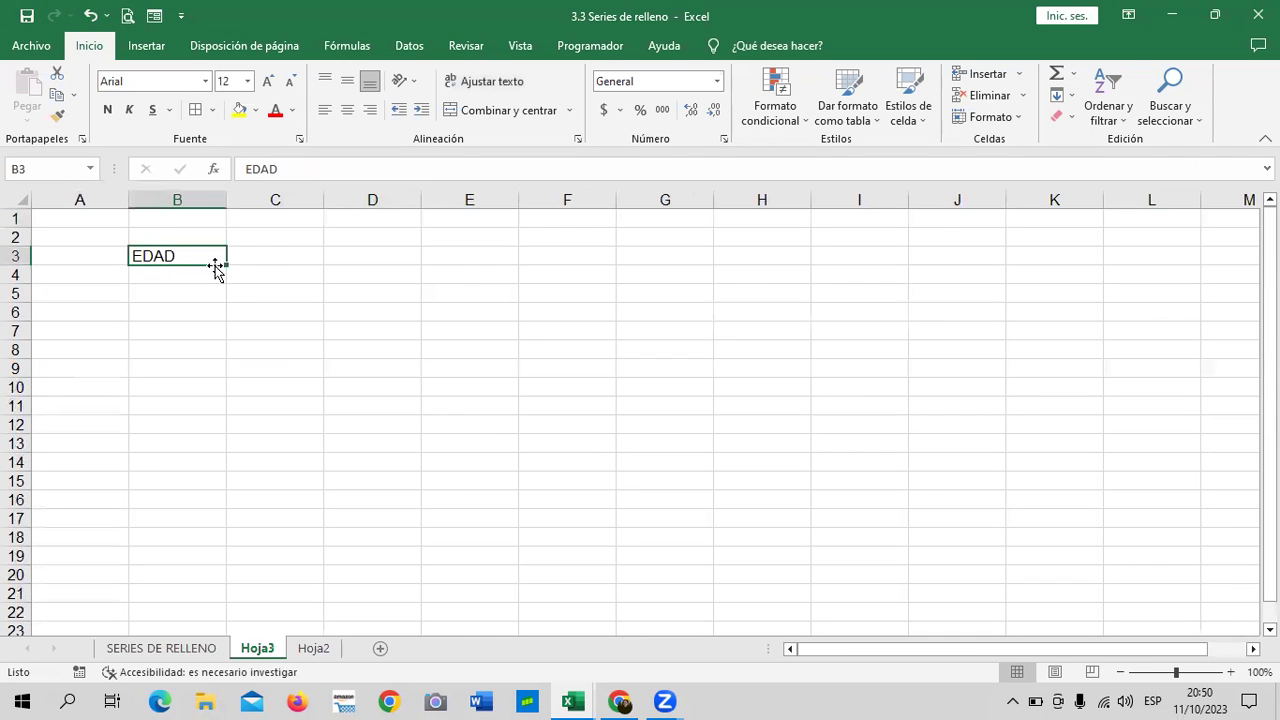
{"action": "left_click_drag", "start_coordinate": [227, 265], "coordinate": [1252, 292]}
{"action": "left_click", "coordinate": [881, 402]}
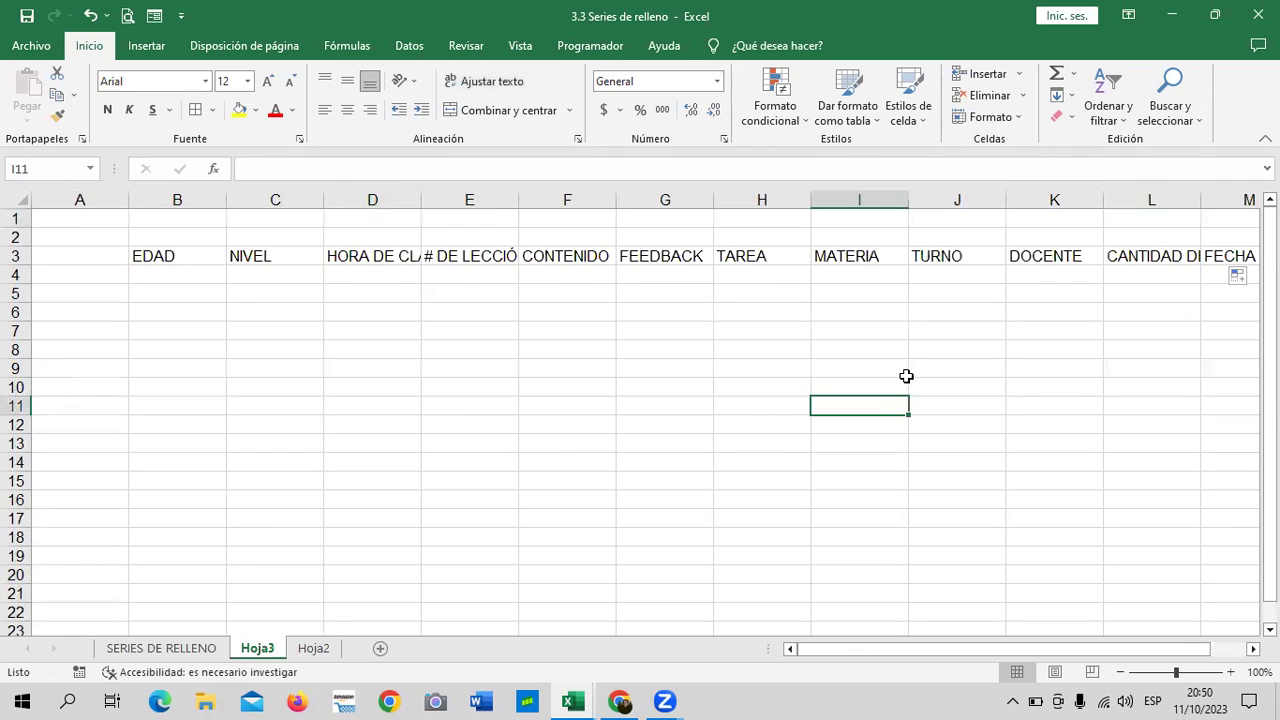
Format headings B3:M3 with wrapped text, the Énfasis2 cell style and borders around every cell.
{"action": "mouse_move", "coordinate": [224, 257]}
{"action": "left_mouse_down"}
{"action": "mouse_move", "coordinate": [1245, 258]}
{"action": "mouse_move", "coordinate": [1053, 259]}
{"action": "left_mouse_up"}
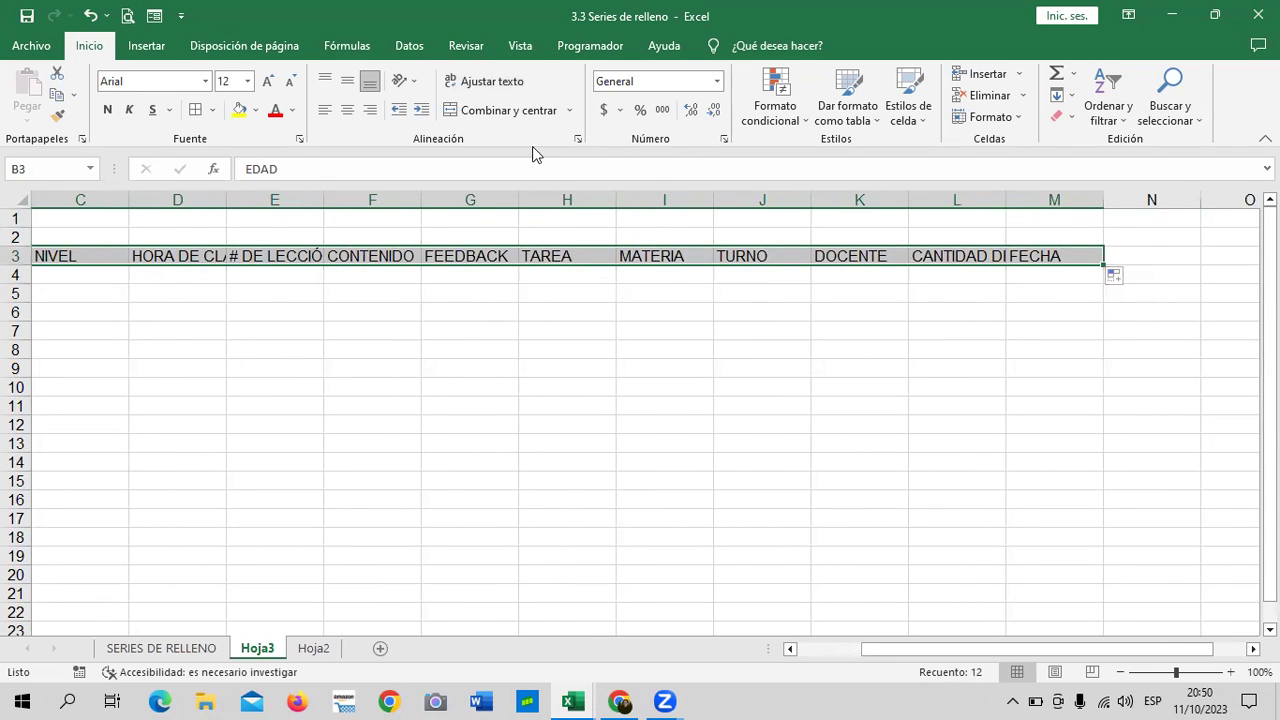
{"action": "left_click", "coordinate": [503, 83]}
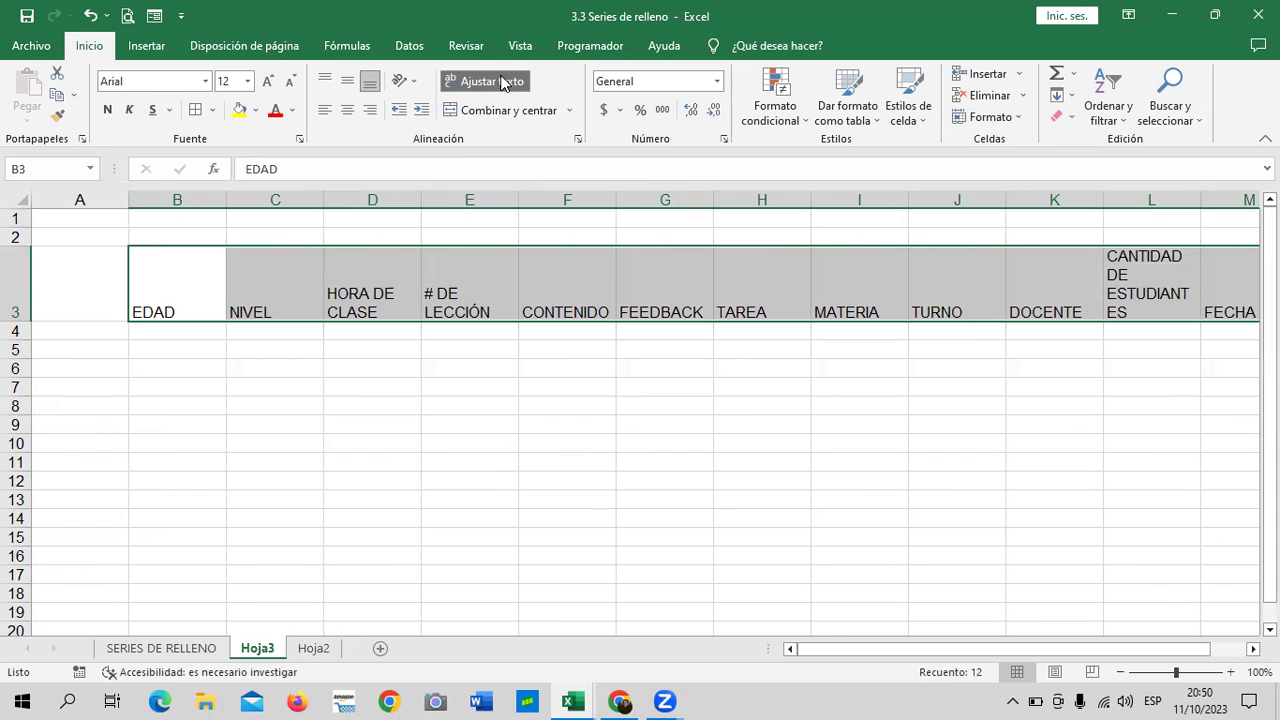
{"action": "left_click", "coordinate": [905, 115]}
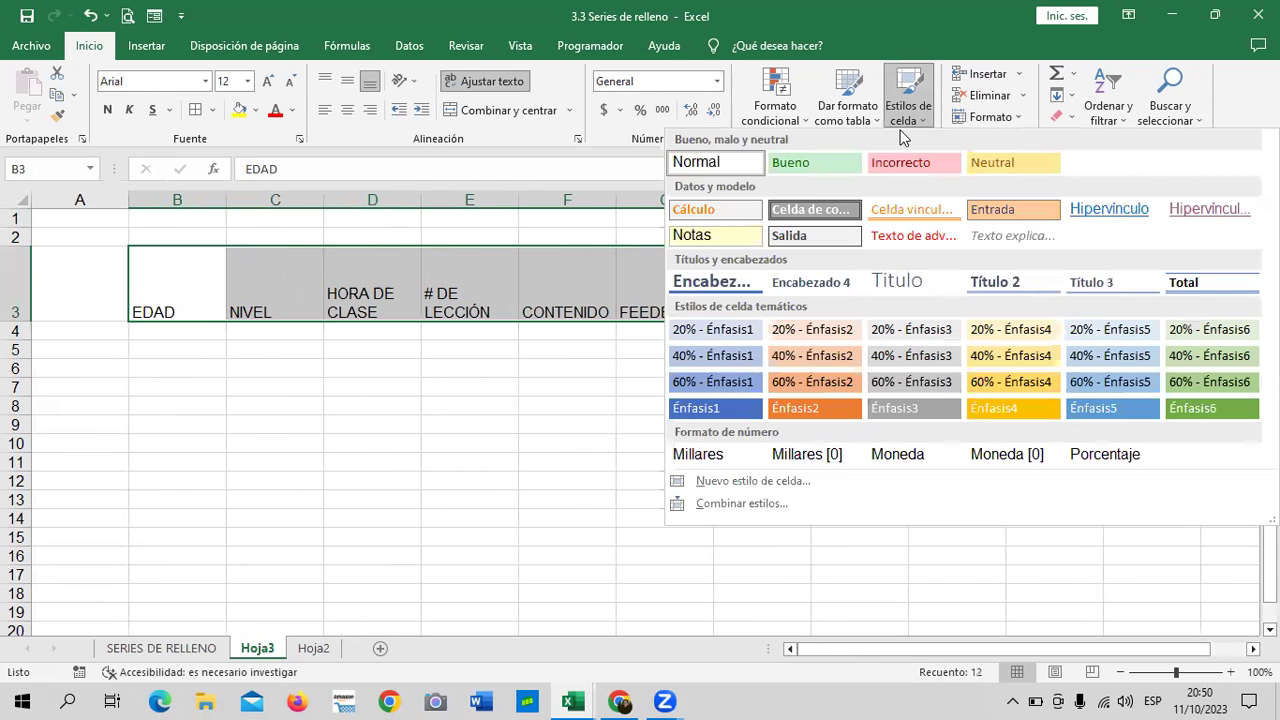
{"action": "left_click", "coordinate": [840, 409]}
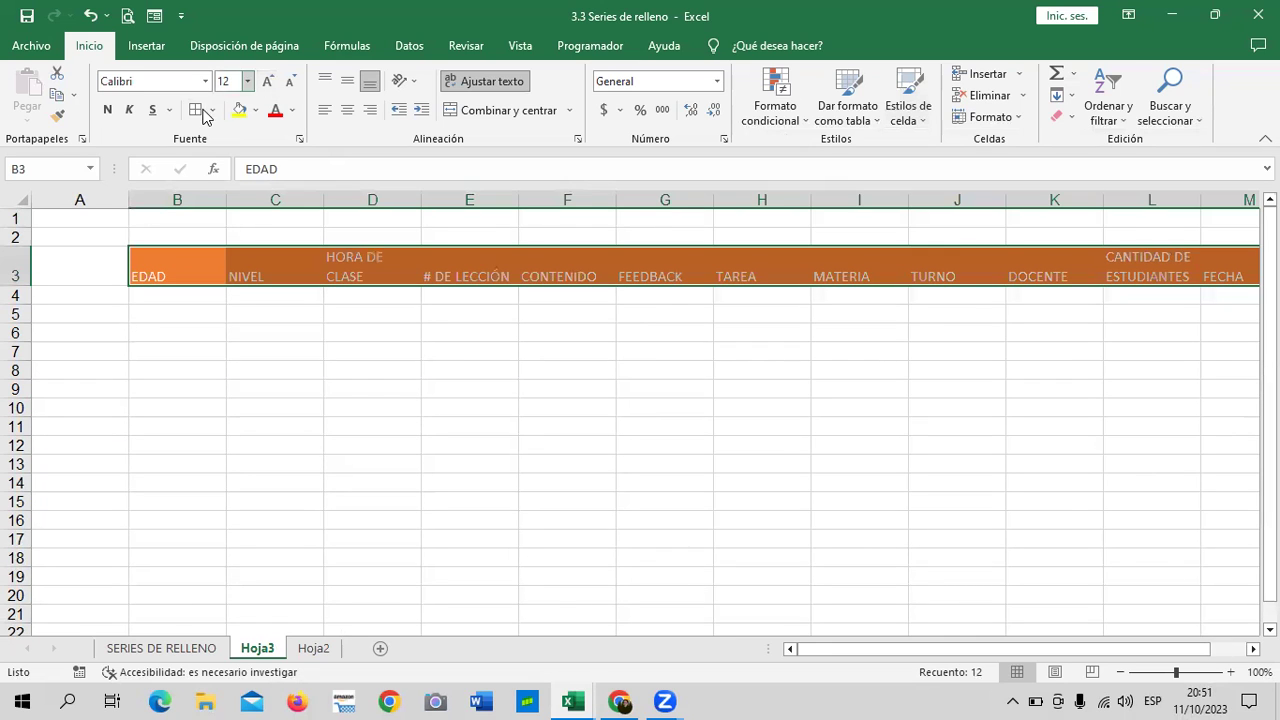
{"action": "left_click", "coordinate": [605, 426]}
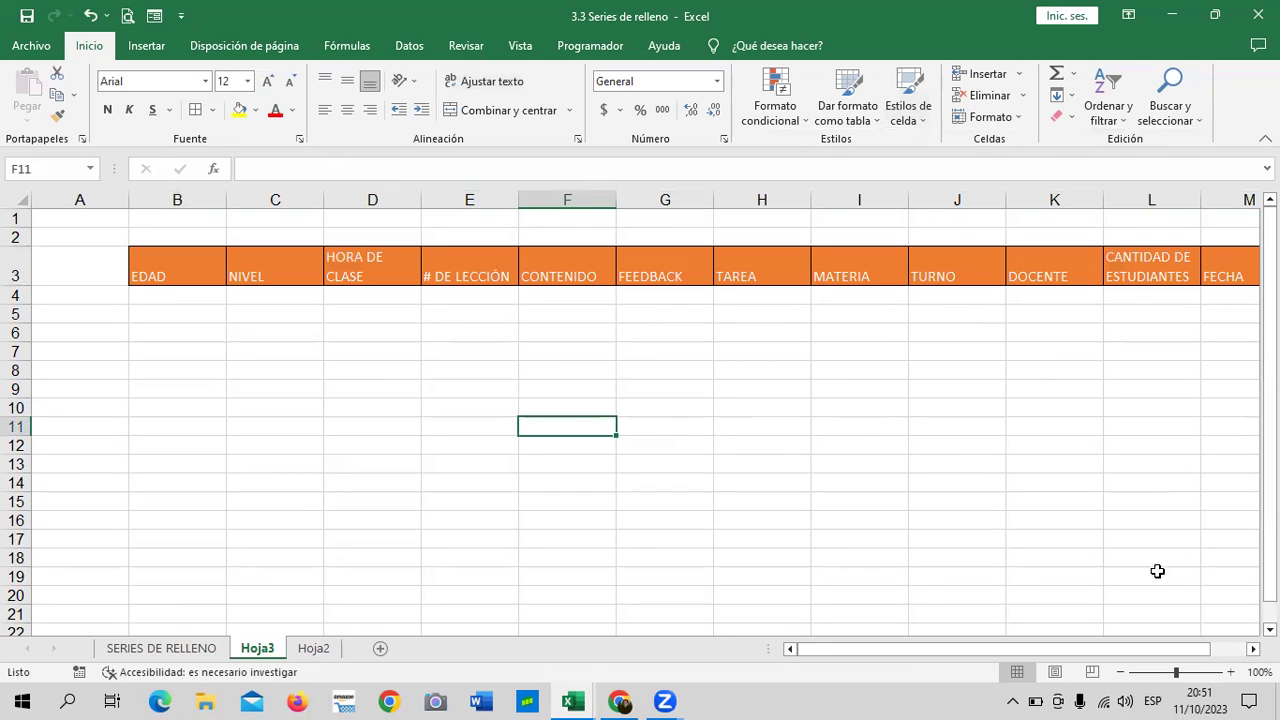
Center the headings in B3:M3 horizontally.
{"action": "left_click_drag", "start_coordinate": [206, 262], "coordinate": [1057, 266]}
{"action": "left_click", "coordinate": [484, 81]}
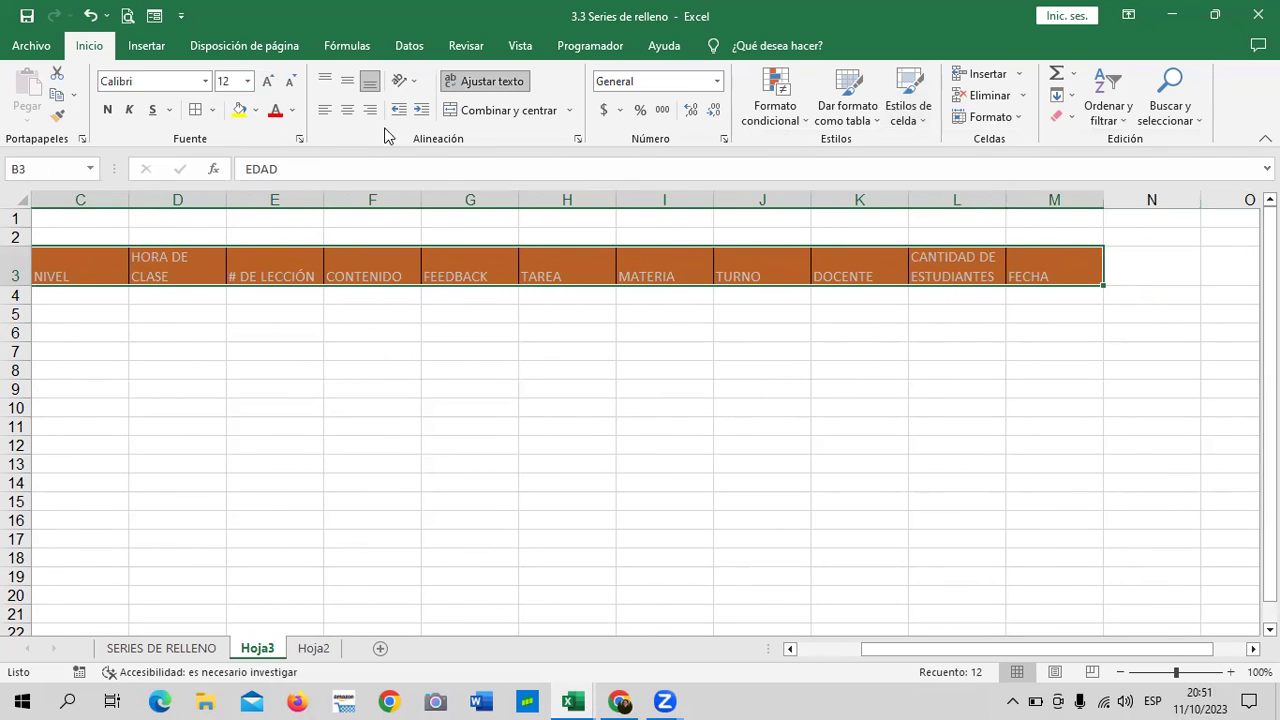
{"action": "left_click", "coordinate": [347, 110]}
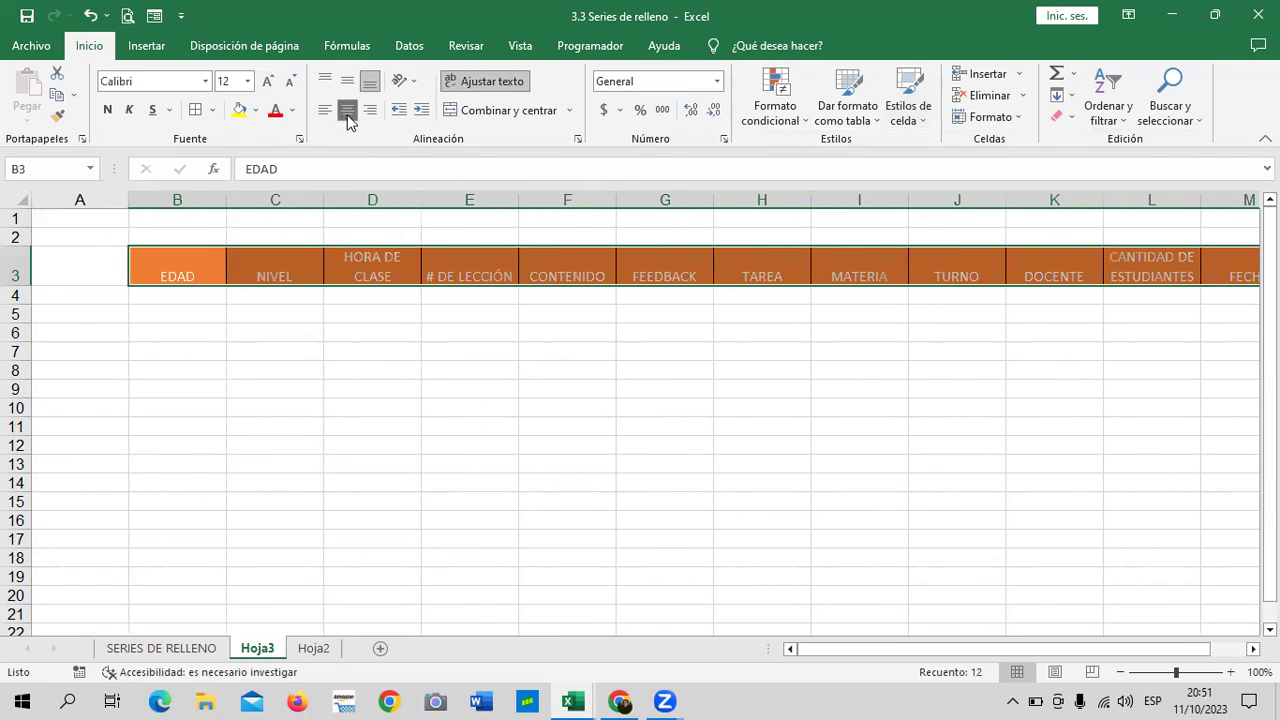
{"action": "left_click", "coordinate": [780, 496]}
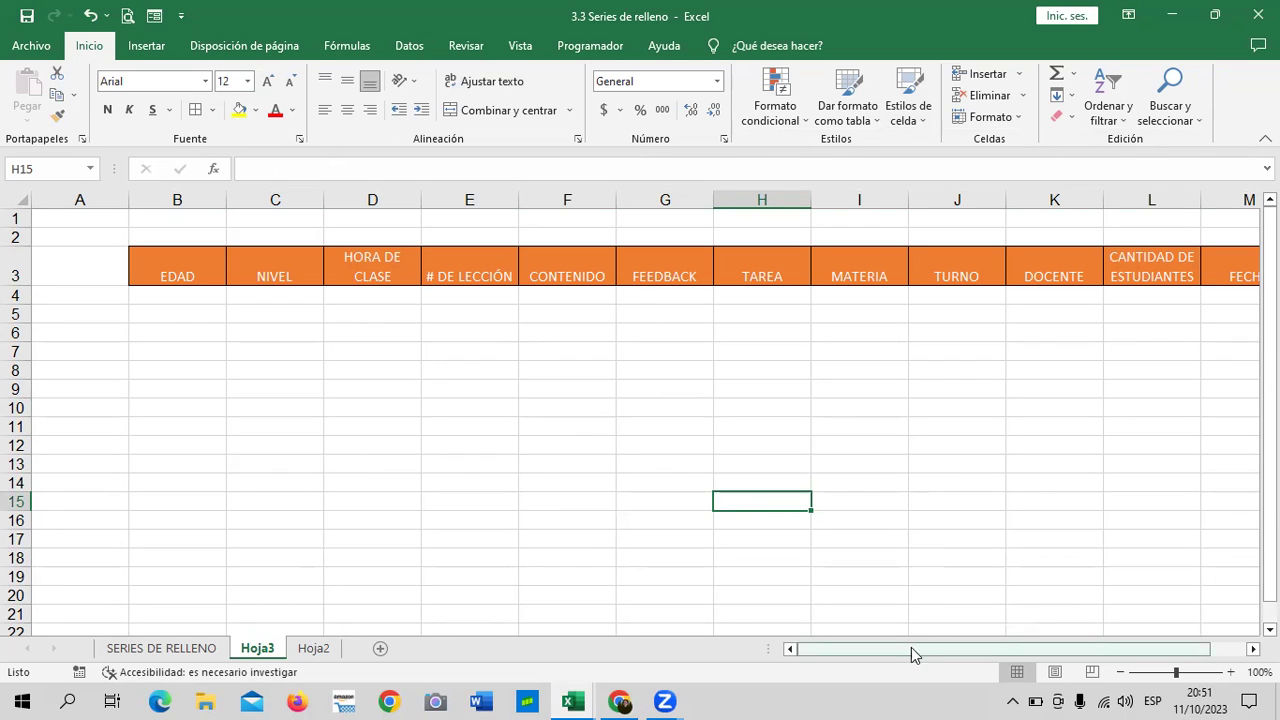
{"action": "left_click_drag", "start_coordinate": [912, 655], "coordinate": [1003, 664]}
{"action": "left_click", "coordinate": [871, 397]}
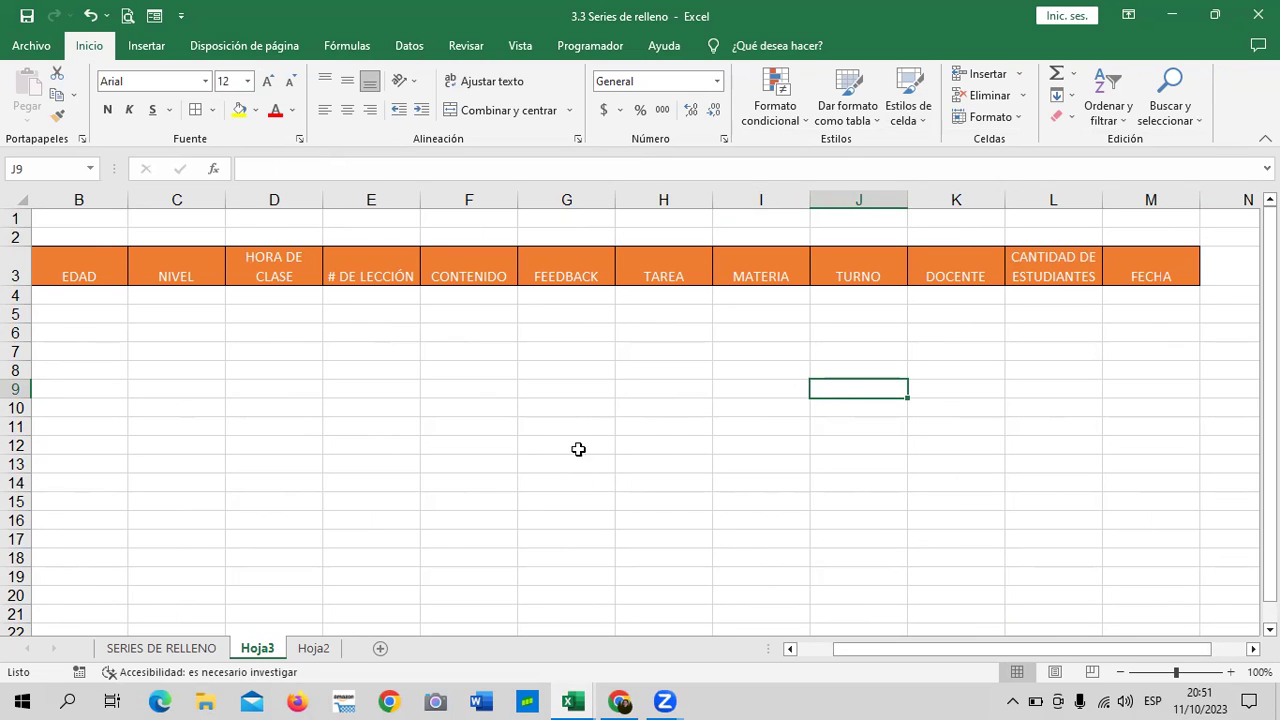
{"action": "left_click", "coordinate": [402, 445]}
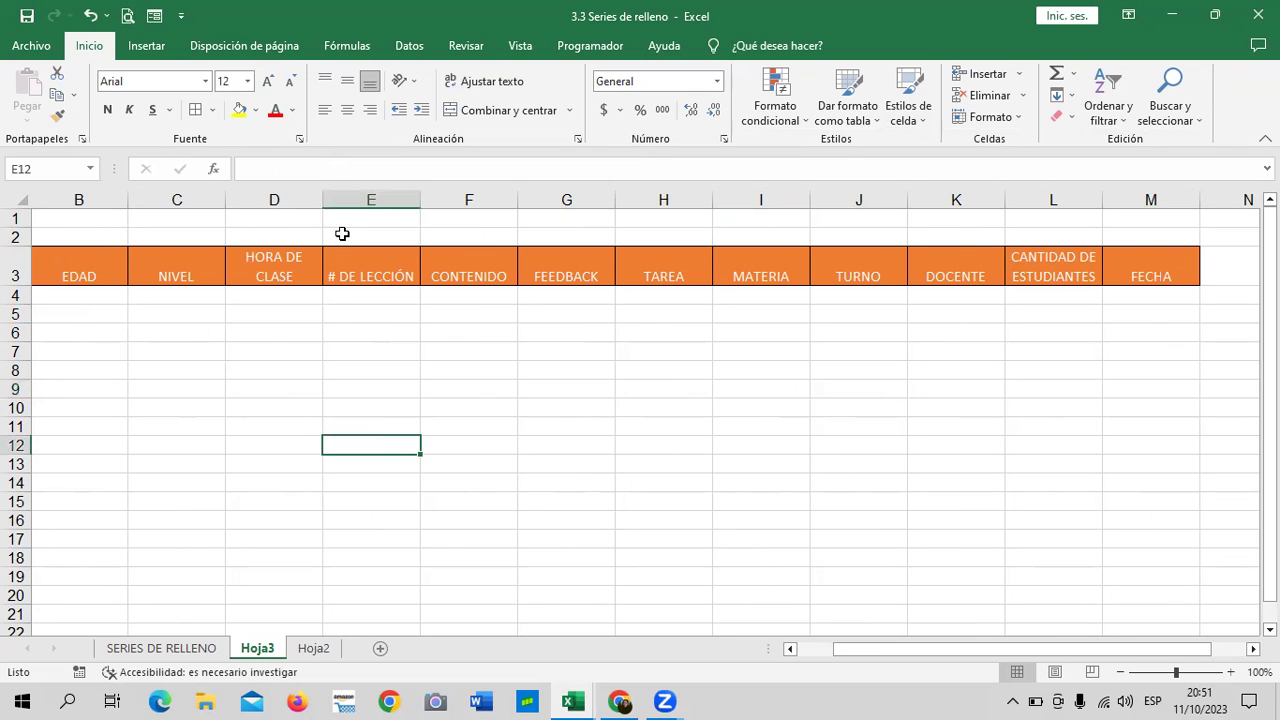
{"action": "left_click_drag", "start_coordinate": [896, 653], "coordinate": [828, 655]}
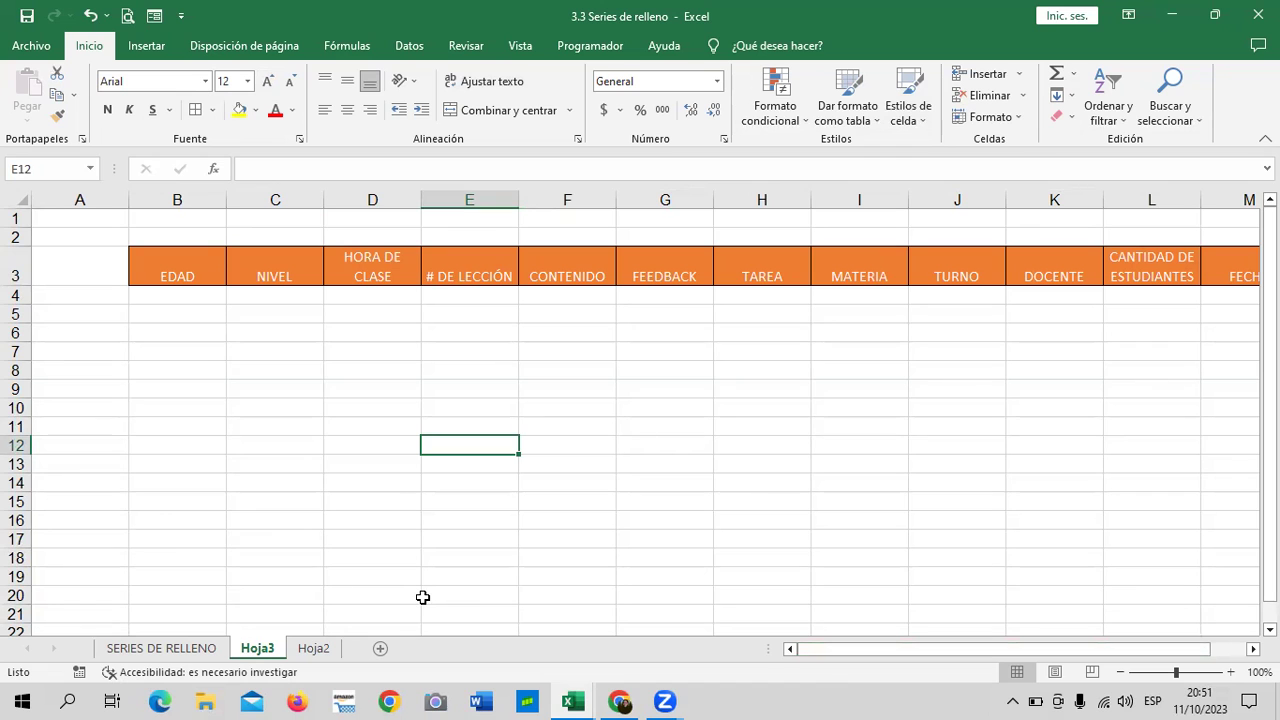
Return to the SERIES DE RELLENO sheet and review the filled custom-list rows.
{"action": "left_click", "coordinate": [152, 652]}
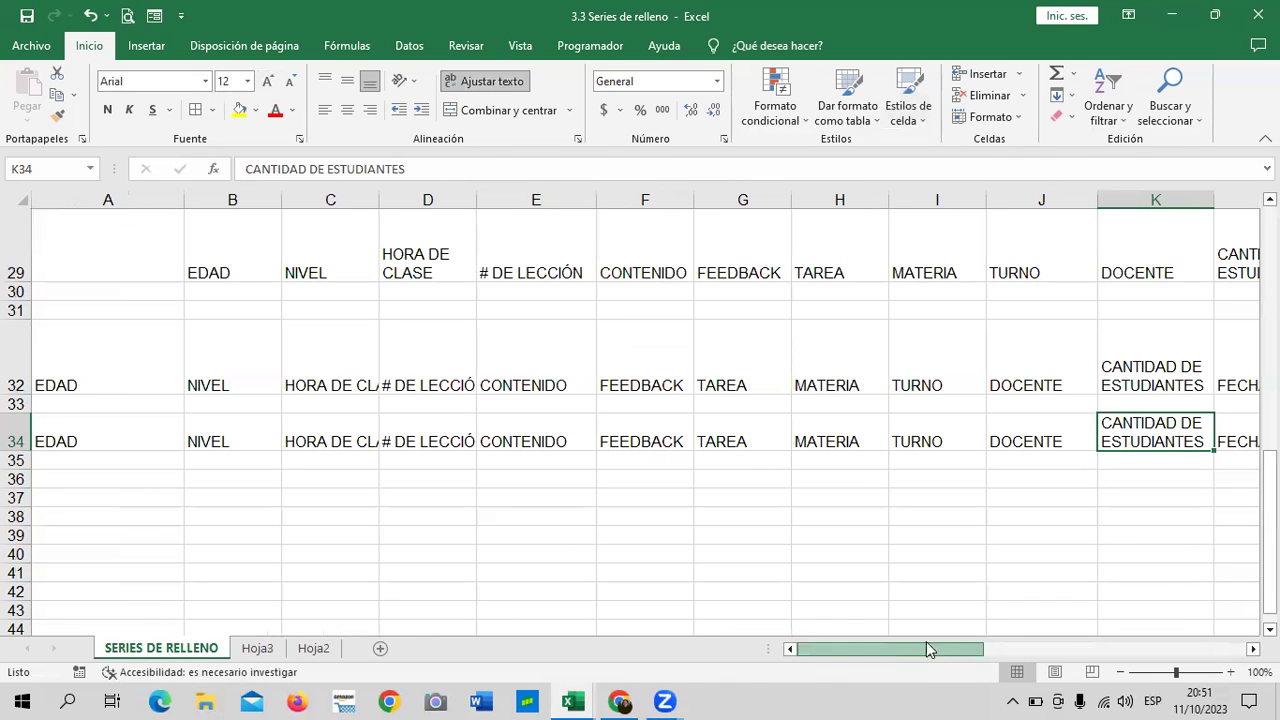
{"action": "scroll", "coordinate": [206, 537], "scroll_direction": "up", "scroll_amount": 3}
{"action": "scroll", "coordinate": [351, 409], "scroll_direction": "down", "scroll_amount": 2}
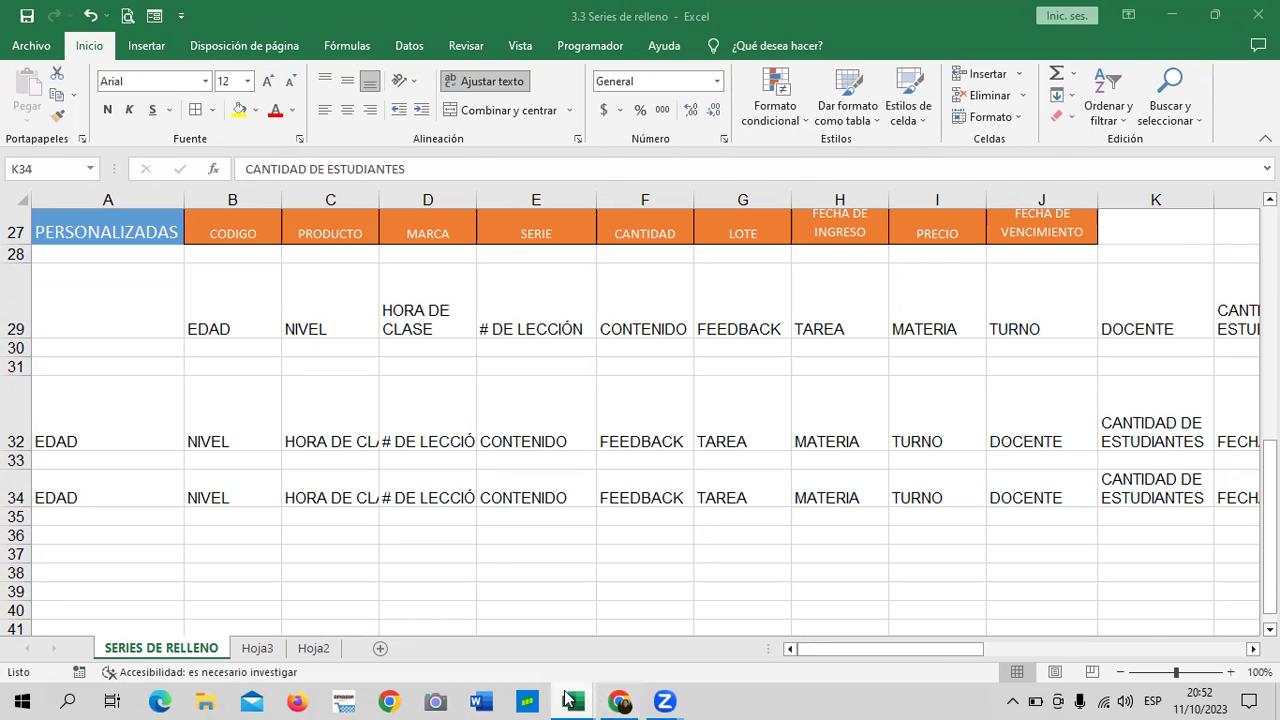
Switch to the 3.2 Herramienta formulario workbook and clear the FECHA and ESTADO data in L2:M11 of FORMULARIO 1.
{"action": "left_click", "coordinate": [684, 643]}
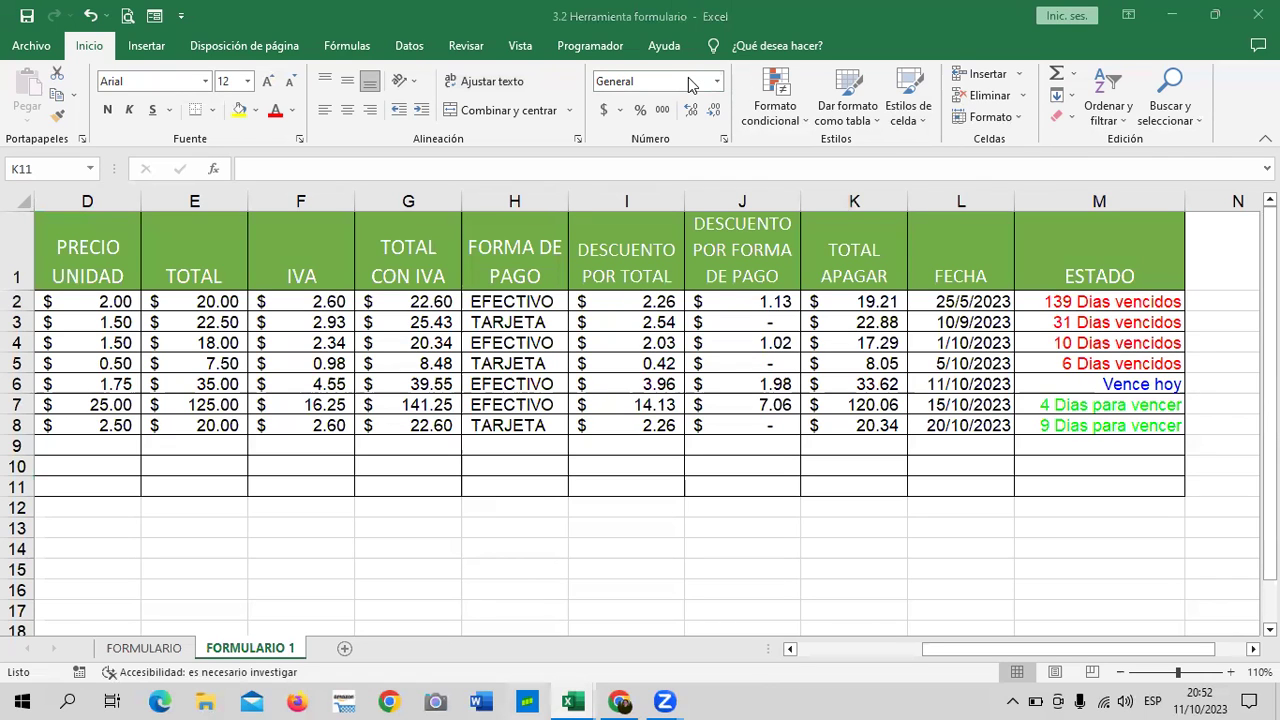
{"action": "left_click_drag", "start_coordinate": [1000, 300], "coordinate": [1111, 490]}
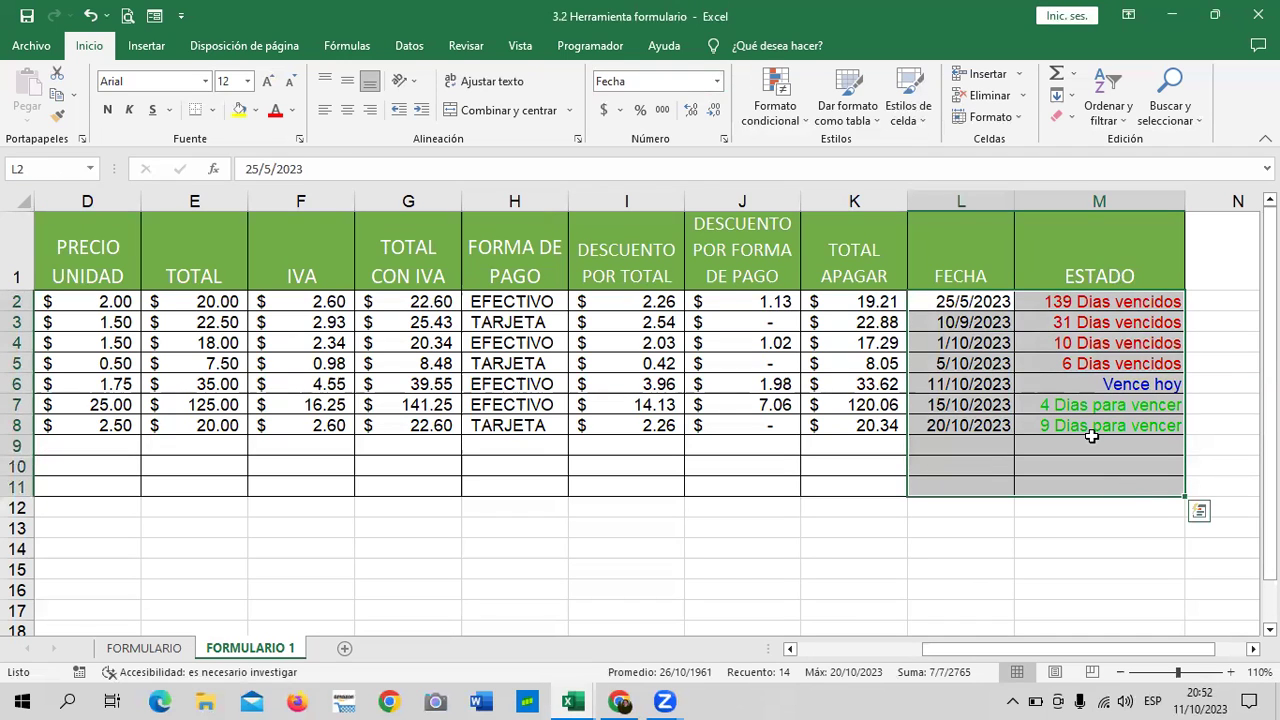
{"action": "key", "text": "Delete"}
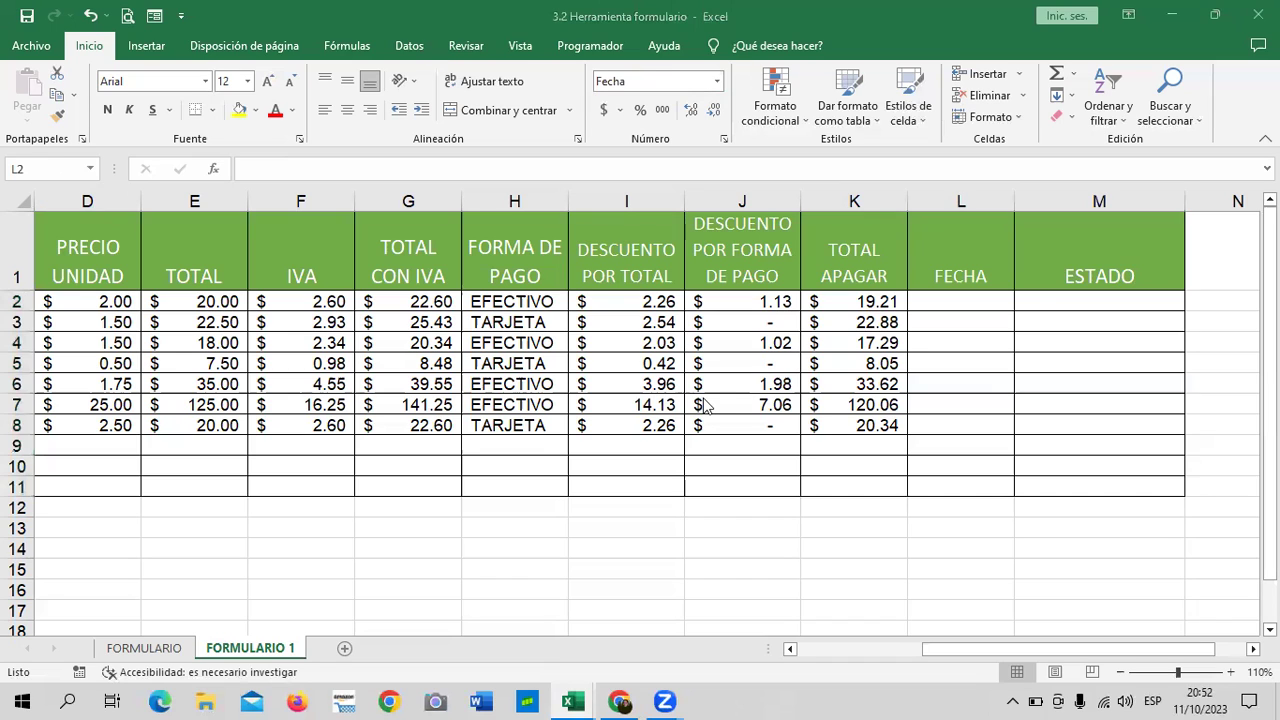
Set the number format of the ESTADO cells M2:M11 to General and check the format of the FECHA cells.
{"action": "left_click", "coordinate": [1043, 298]}
{"action": "left_click_drag", "start_coordinate": [1098, 300], "coordinate": [1094, 486]}
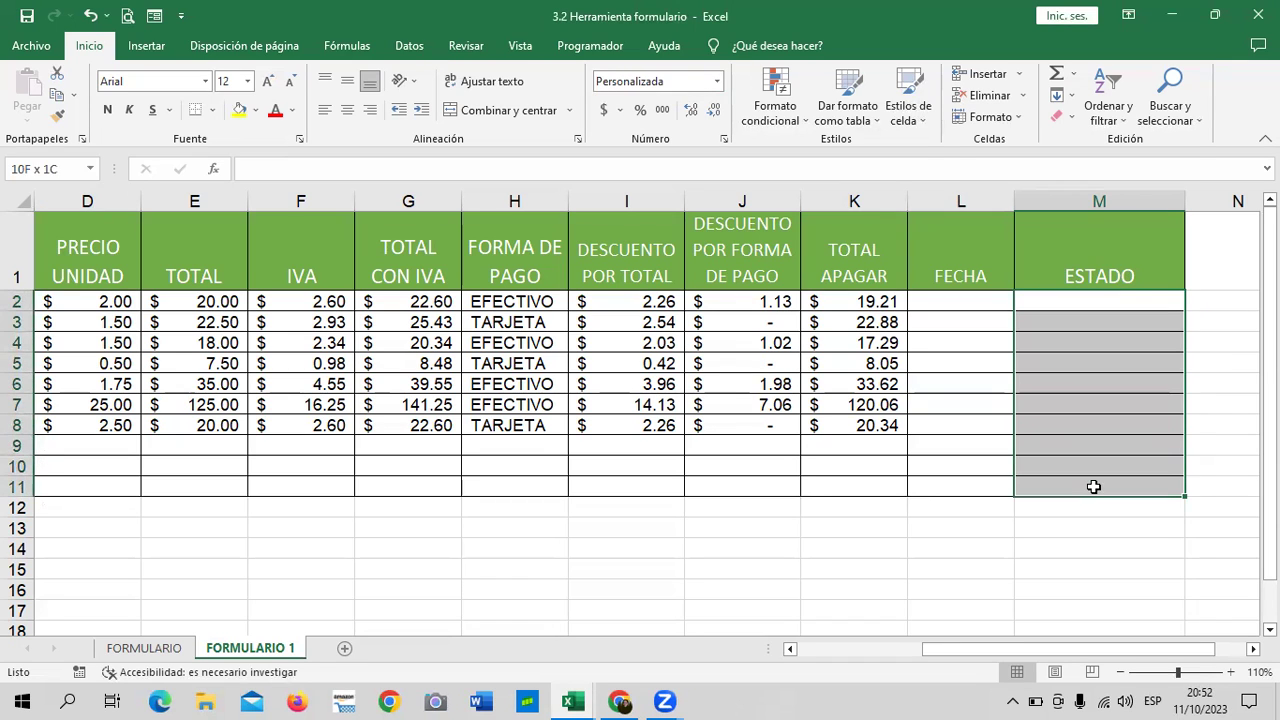
{"action": "left_click", "coordinate": [716, 107]}
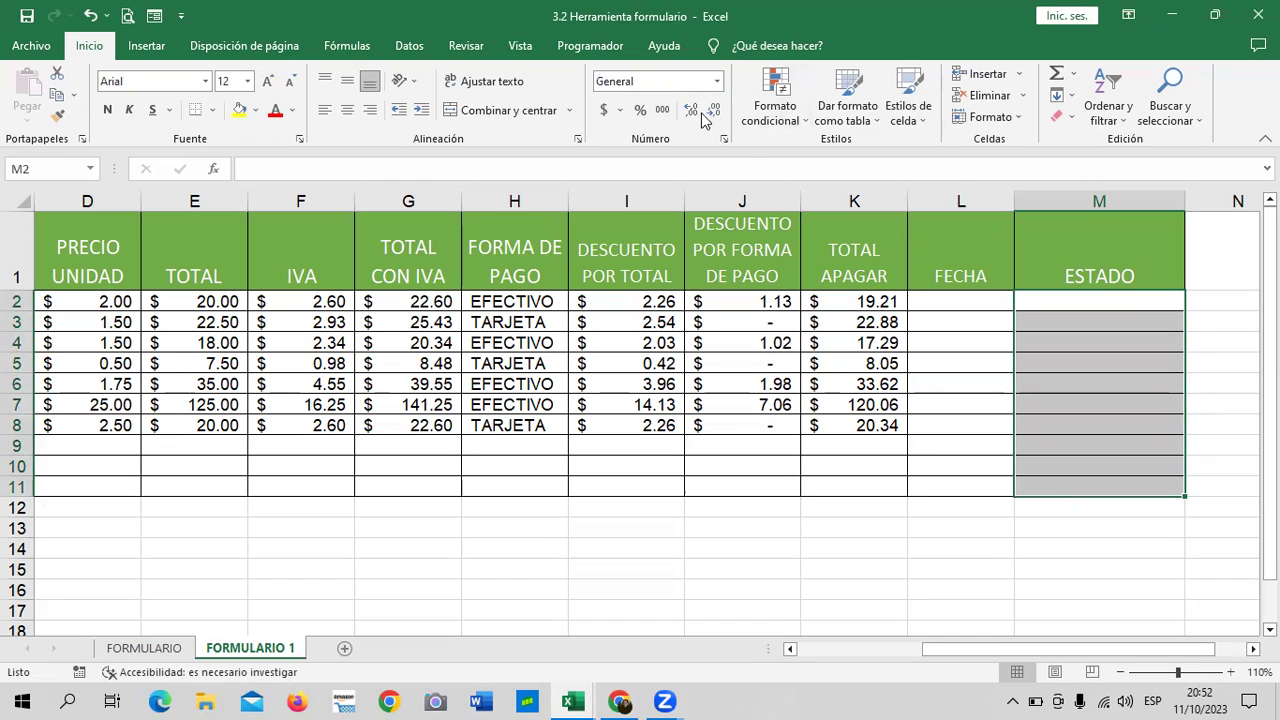
{"action": "left_click", "coordinate": [947, 301]}
{"action": "left_click_drag", "start_coordinate": [947, 301], "coordinate": [958, 485]}
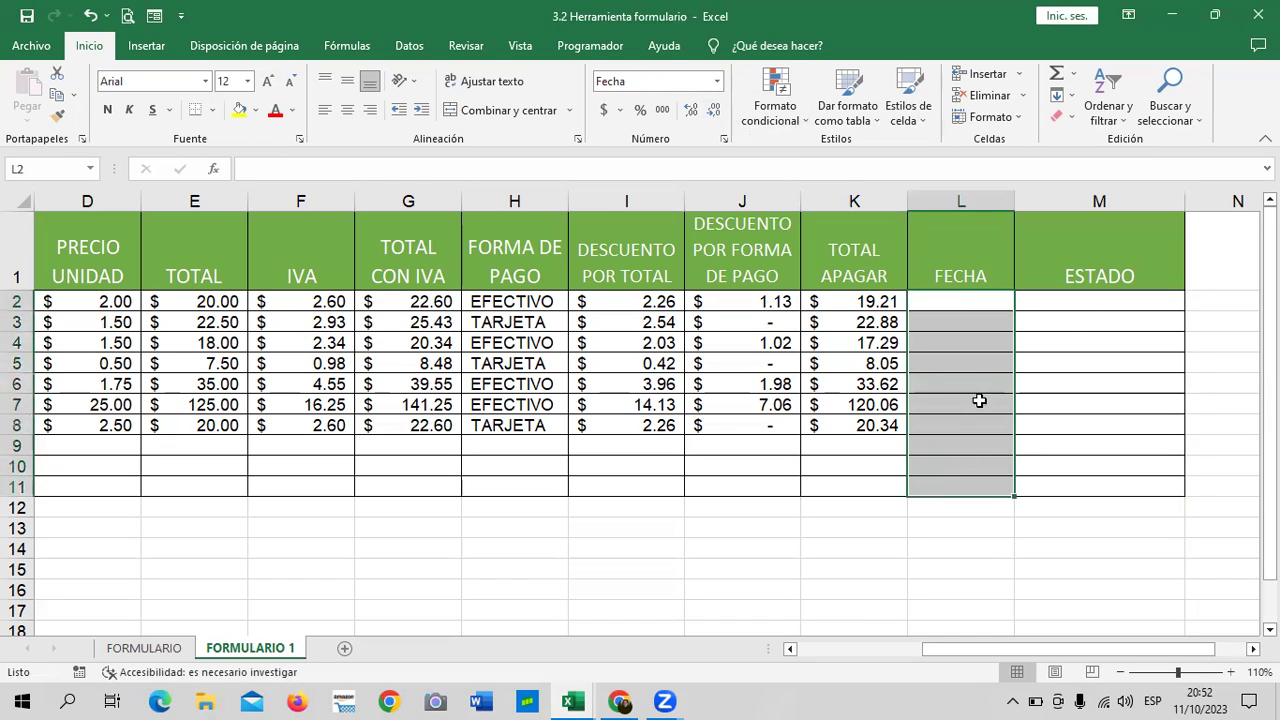
{"action": "left_click", "coordinate": [1074, 324]}
{"action": "left_click", "coordinate": [968, 300]}
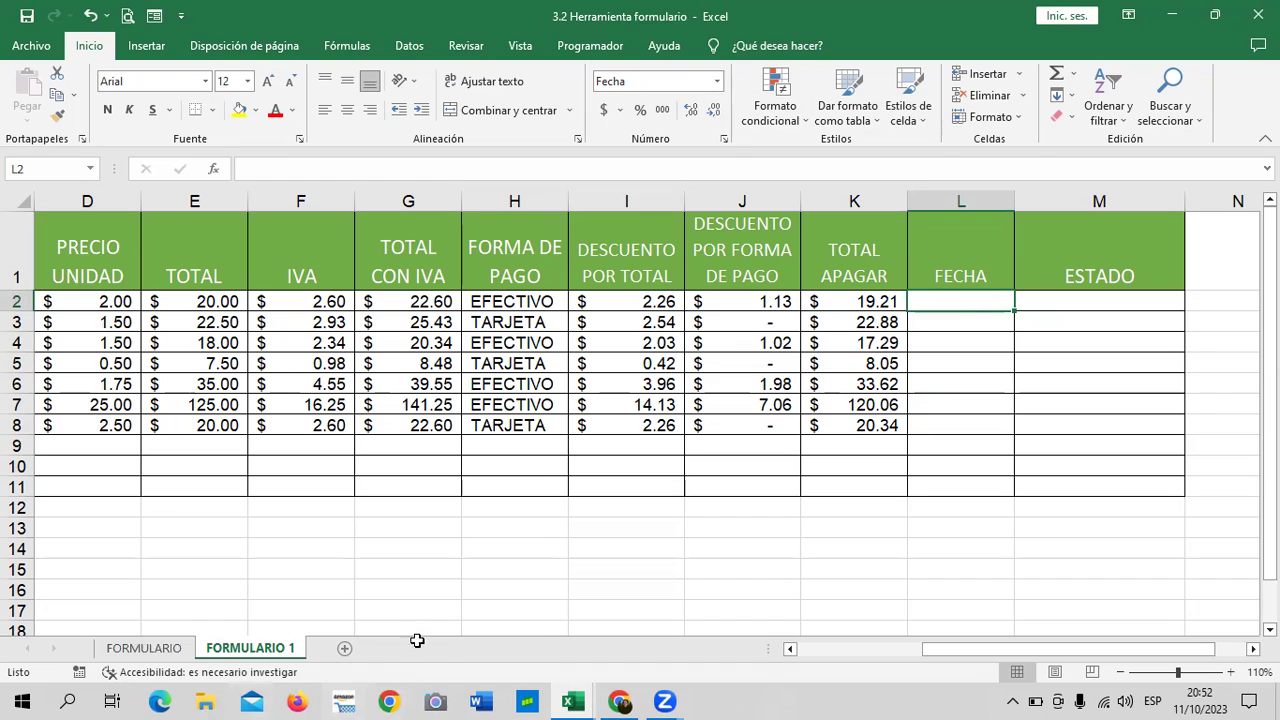
Enter the formula =HOY() in G13 below the table.
{"action": "left_click", "coordinate": [430, 528]}
{"action": "type", "text": "="}
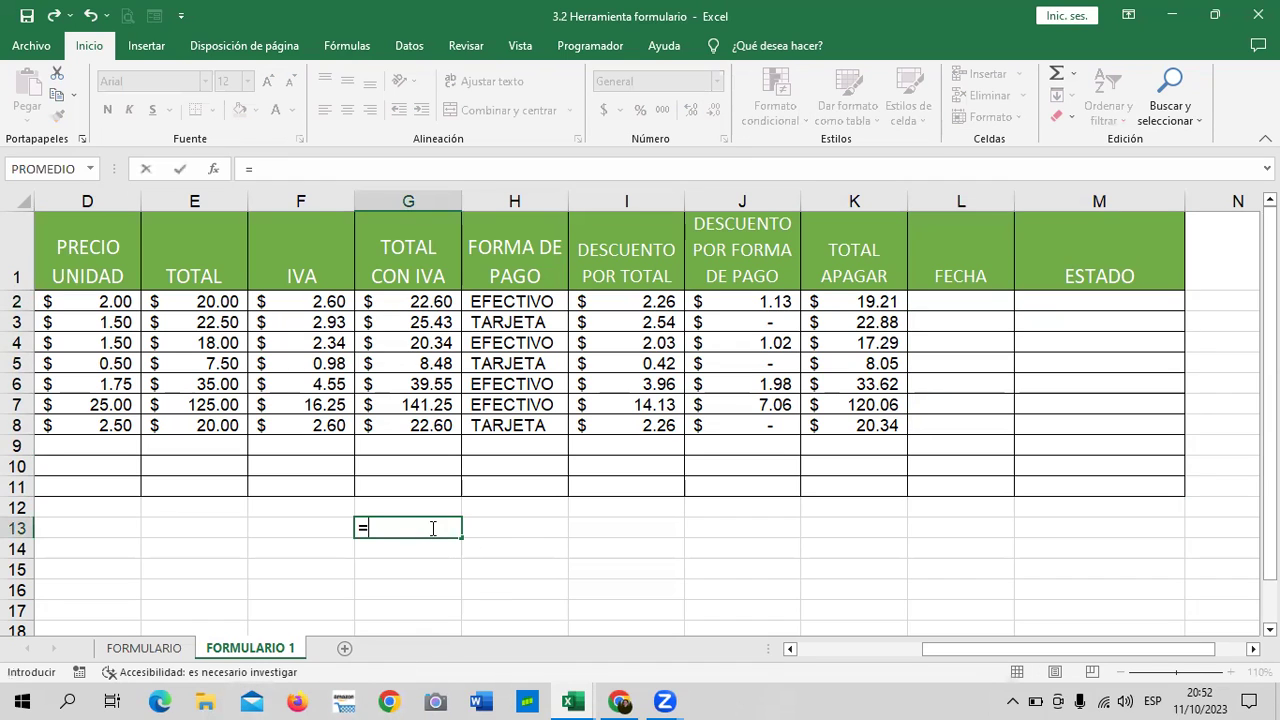
{"action": "type", "text": "HOY"}
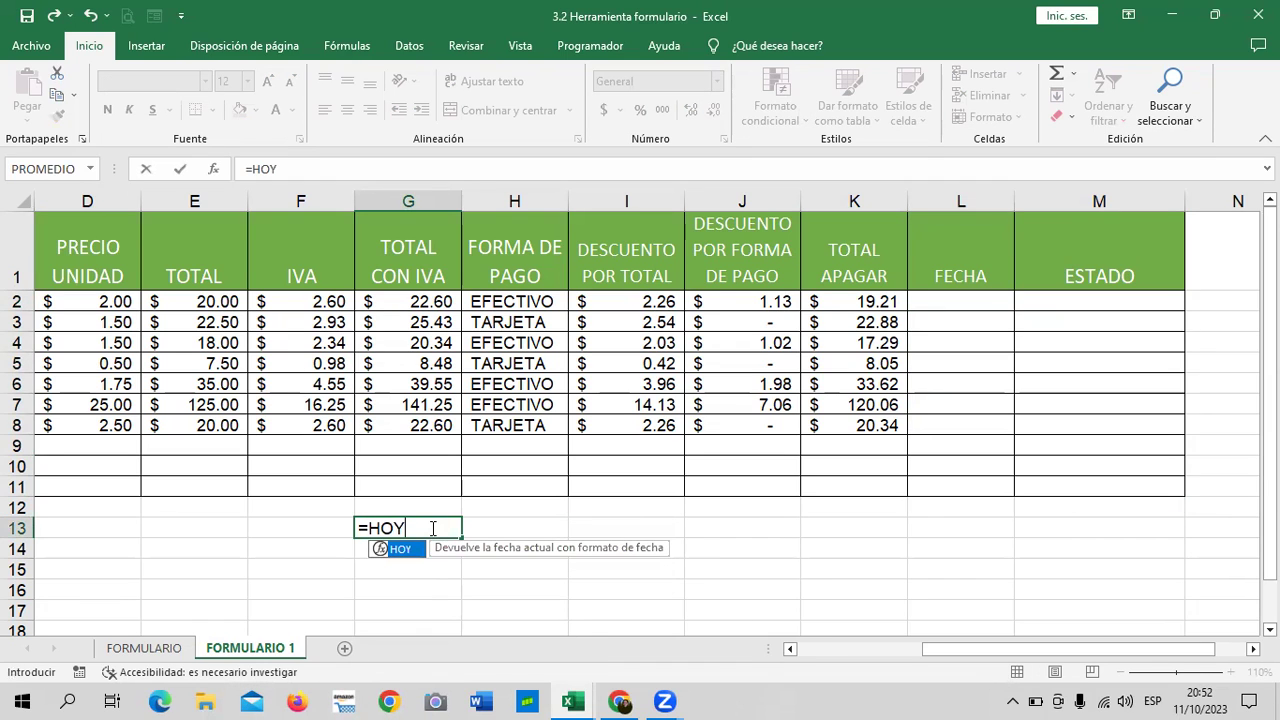
{"action": "type", "text": "()"}
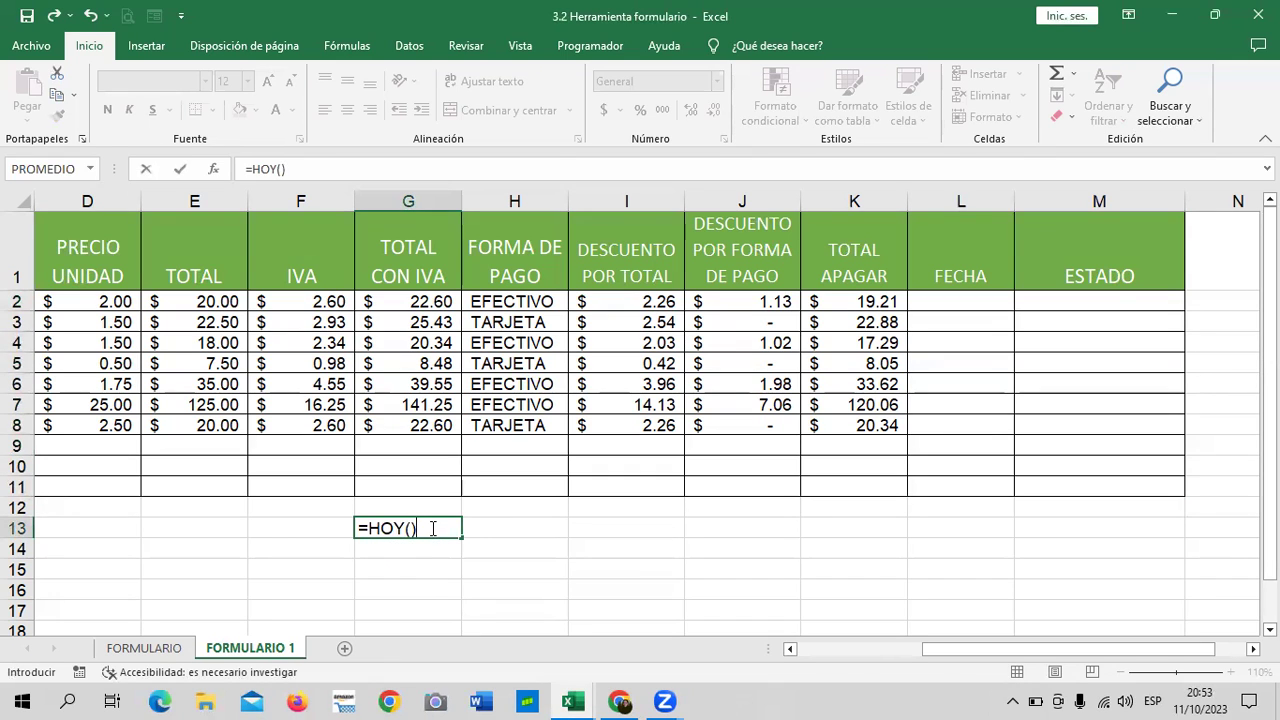
{"action": "key", "text": "Return"}
{"action": "left_click", "coordinate": [429, 528]}
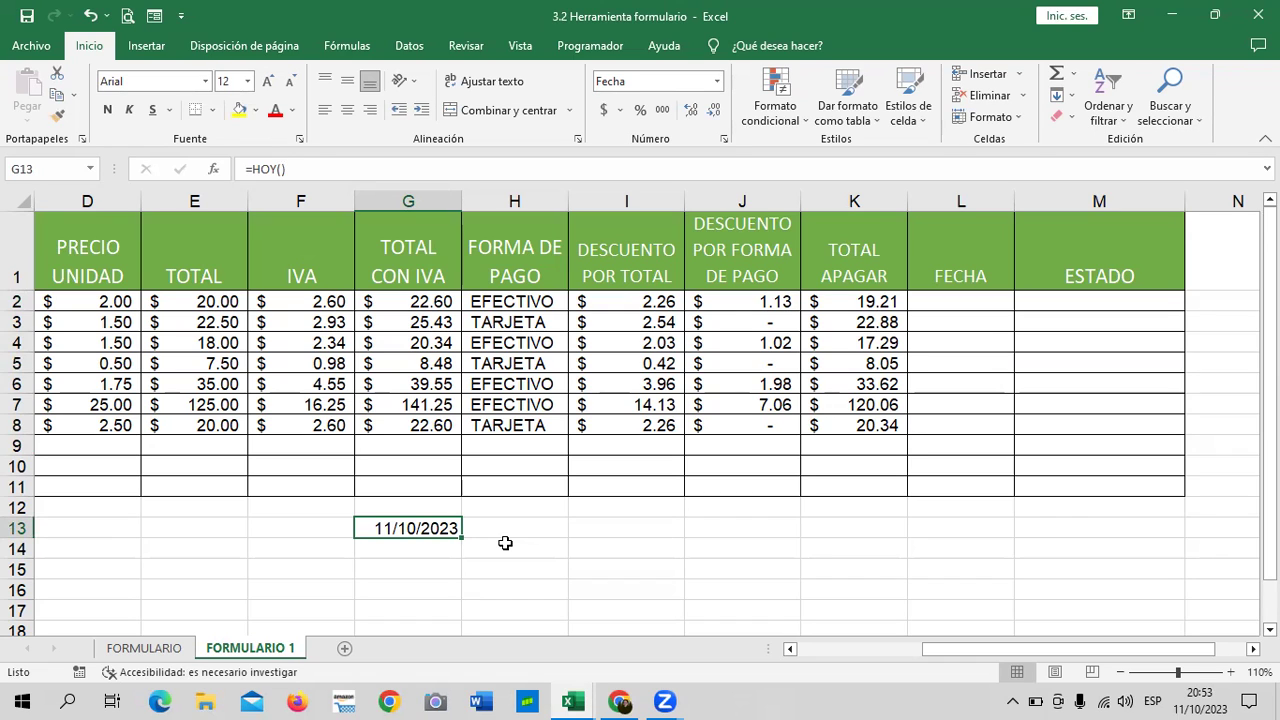
{"action": "left_click", "coordinate": [507, 524]}
{"action": "left_click", "coordinate": [425, 528]}
Enter the dates 12/9/2023, 25/9/2023 and 5/10/2023 in FECHA cells L2 to L4.
{"action": "left_click", "coordinate": [975, 302]}
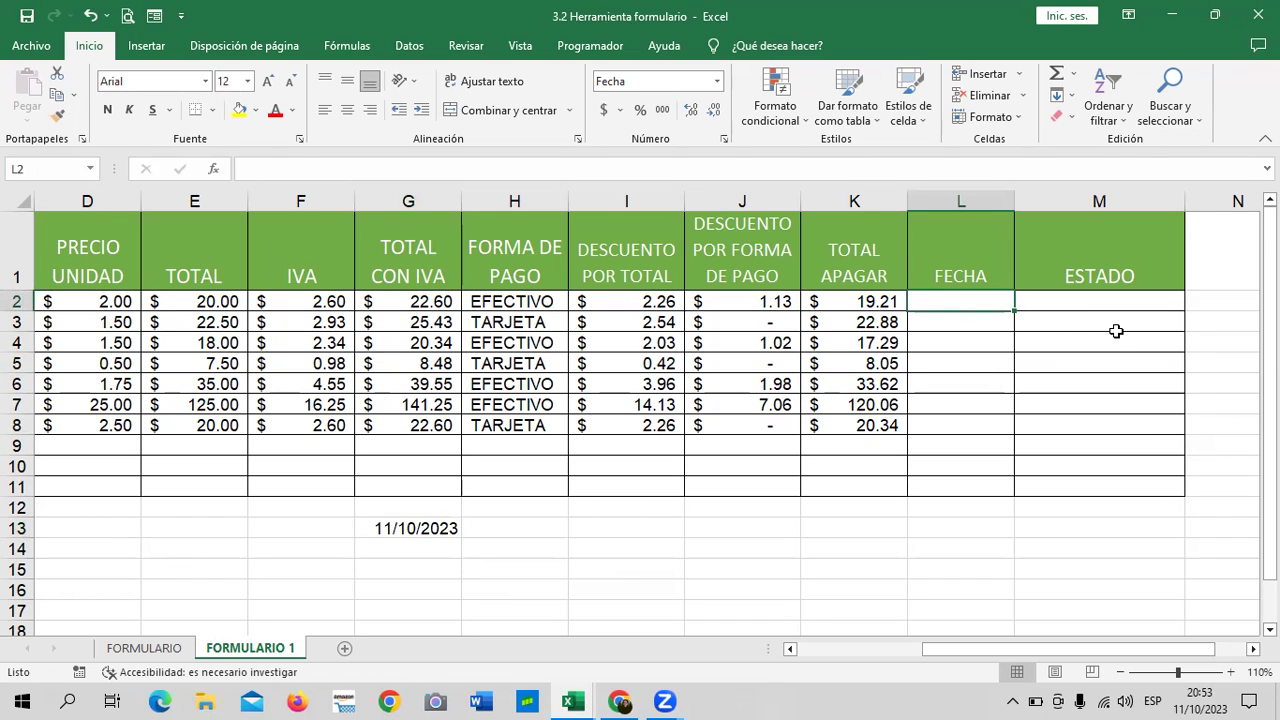
{"action": "type", "text": "12/"}
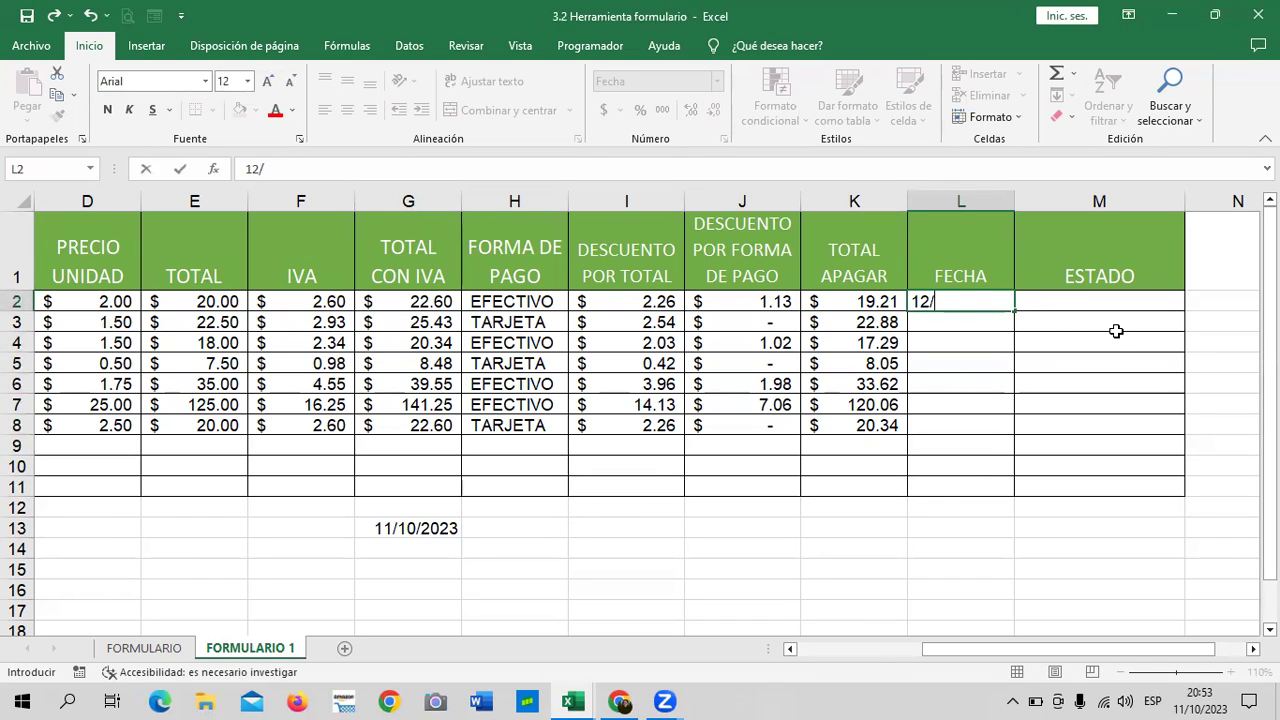
{"action": "type", "text": "9/2023"}
{"action": "key", "text": "Return"}
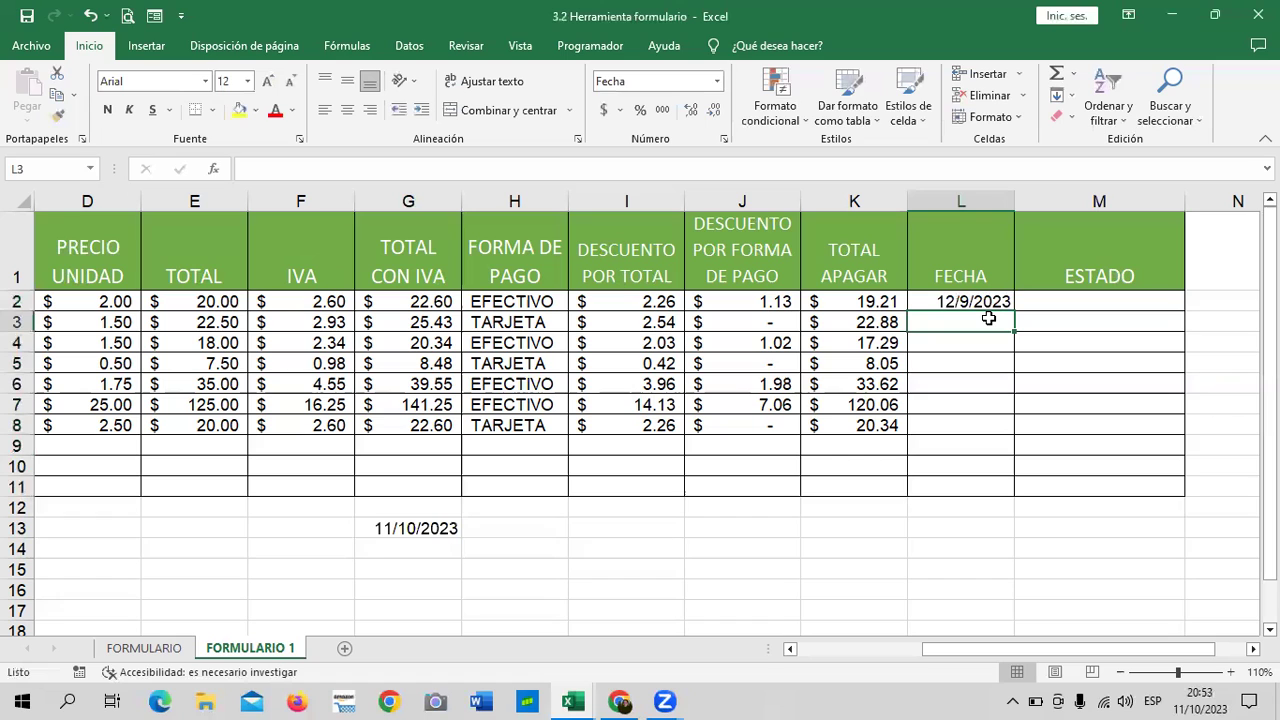
{"action": "type", "text": "25/9"}
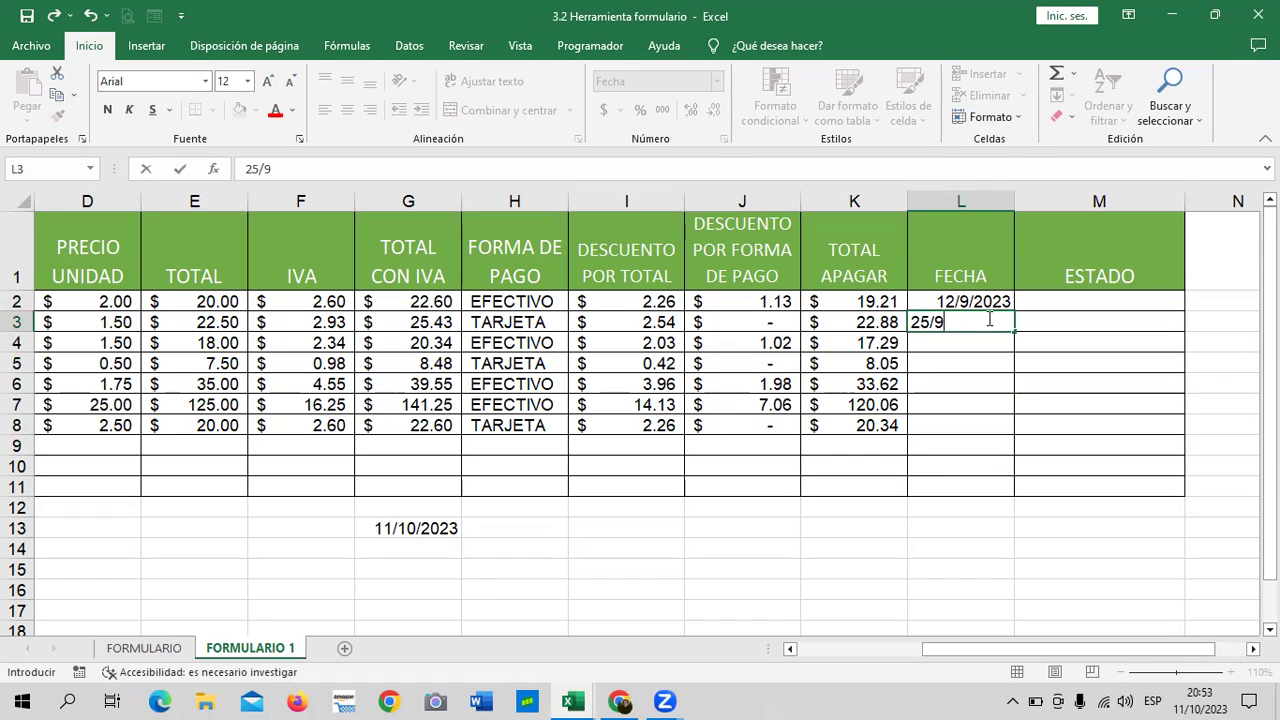
{"action": "type", "text": "/2023"}
{"action": "key", "text": "Return"}
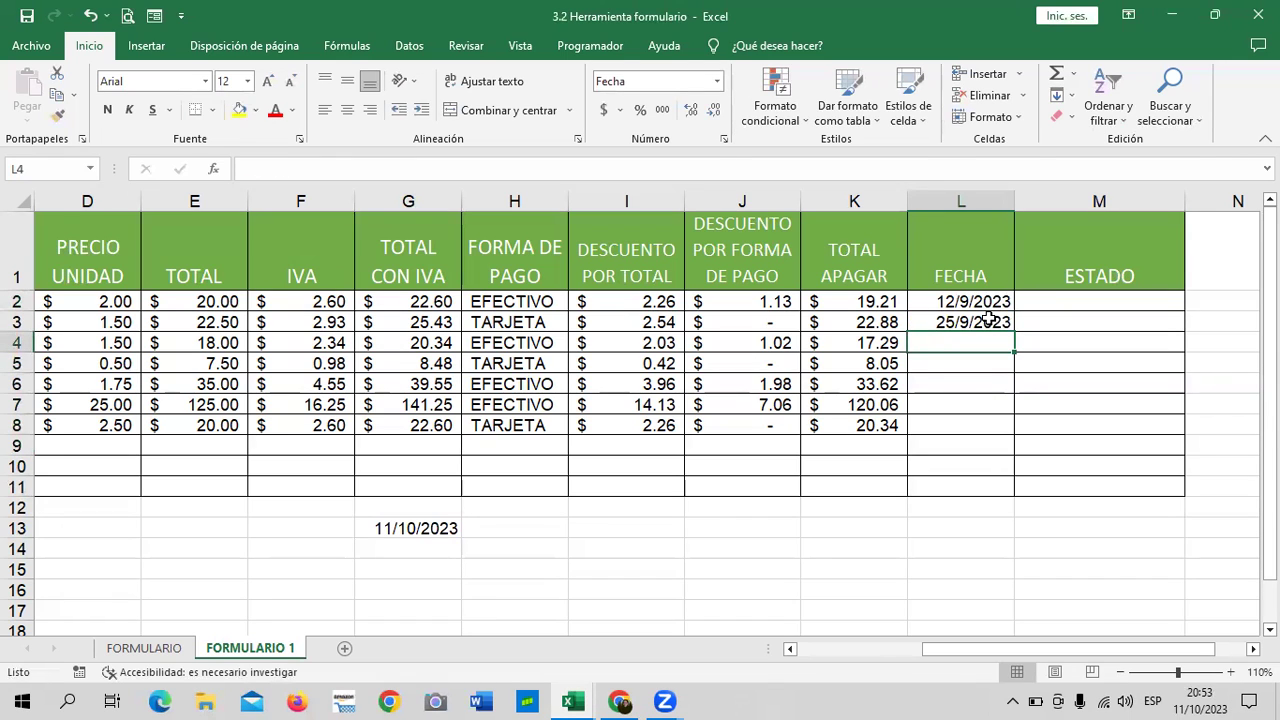
{"action": "type", "text": "5/10"}
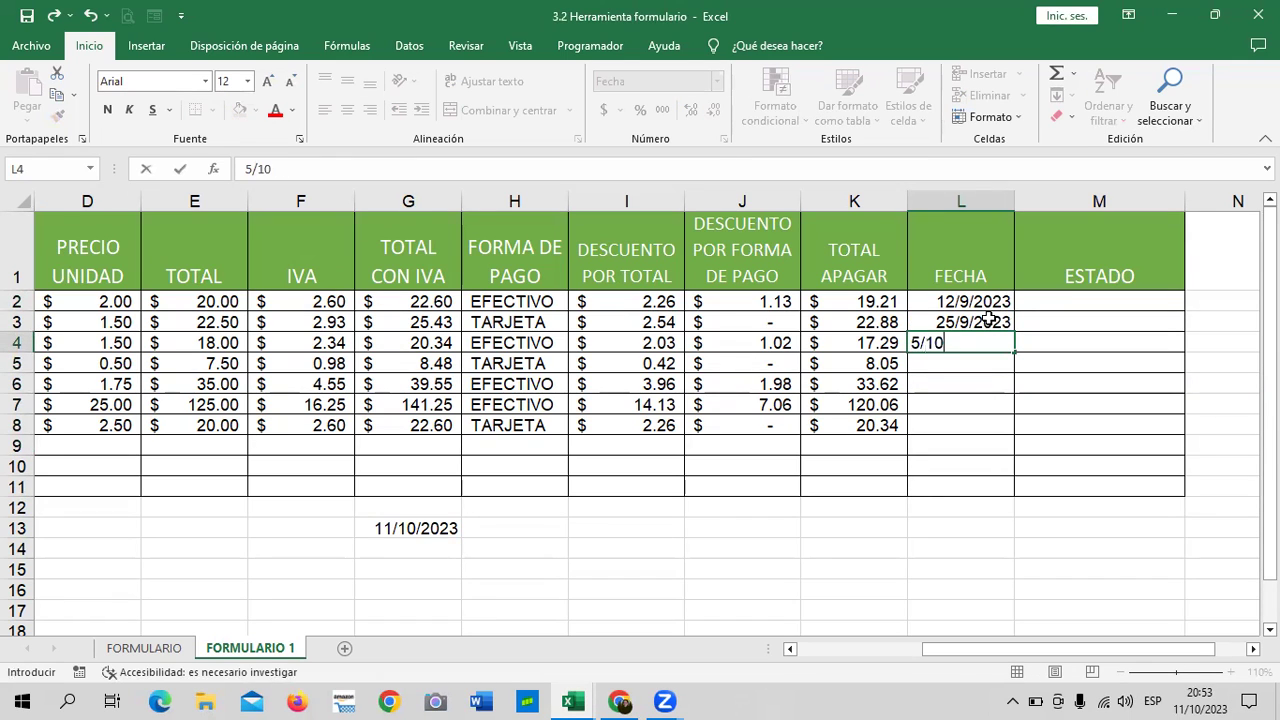
{"action": "type", "text": "/2023"}
{"action": "key", "text": "Return"}
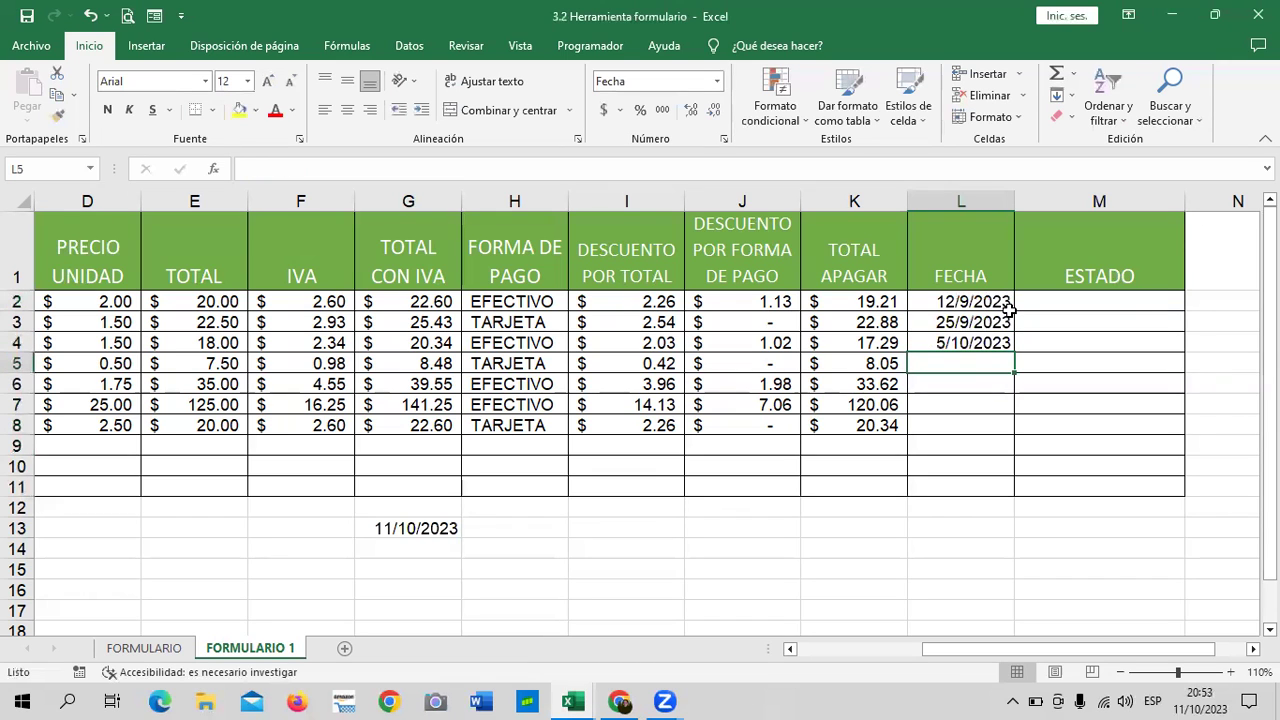
Enter the dates 10/10/2023, 11/10/2023 and 30/10/2023 in FECHA cells L5 to L7.
{"action": "type", "text": "10"}
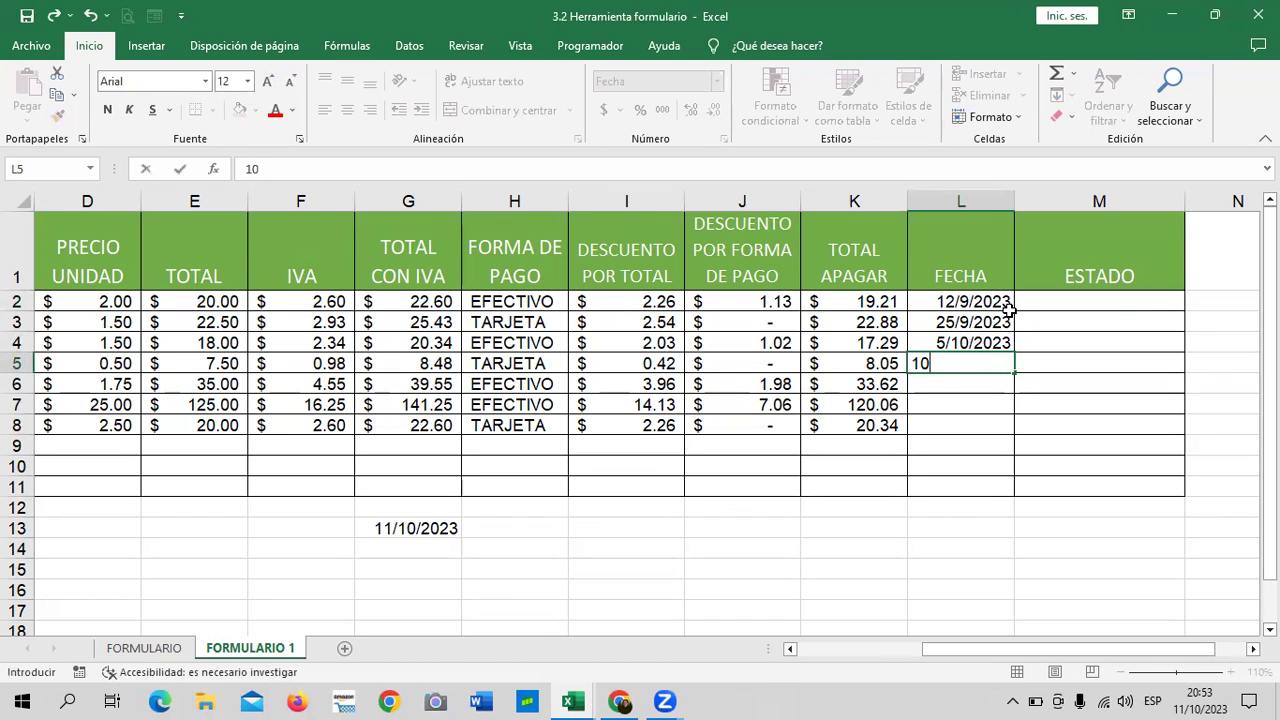
{"action": "type", "text": "/10/2023"}
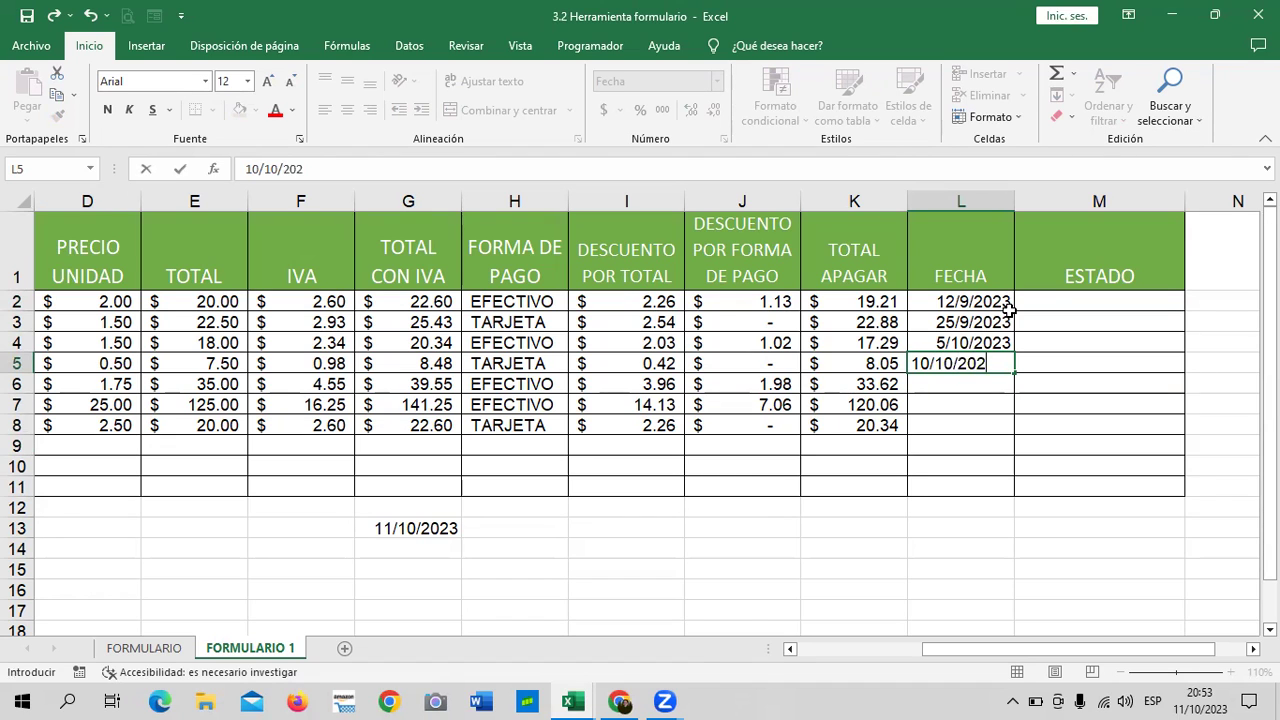
{"action": "key", "text": "Return"}
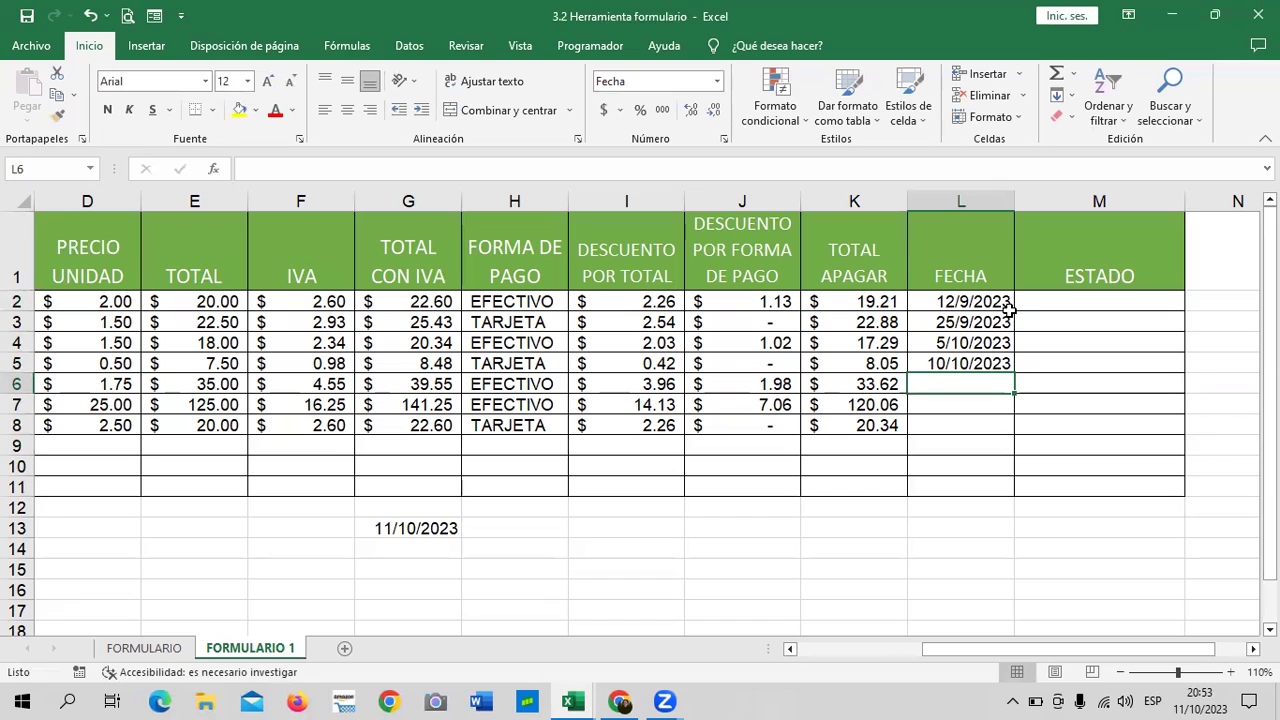
{"action": "type", "text": "11/10/"}
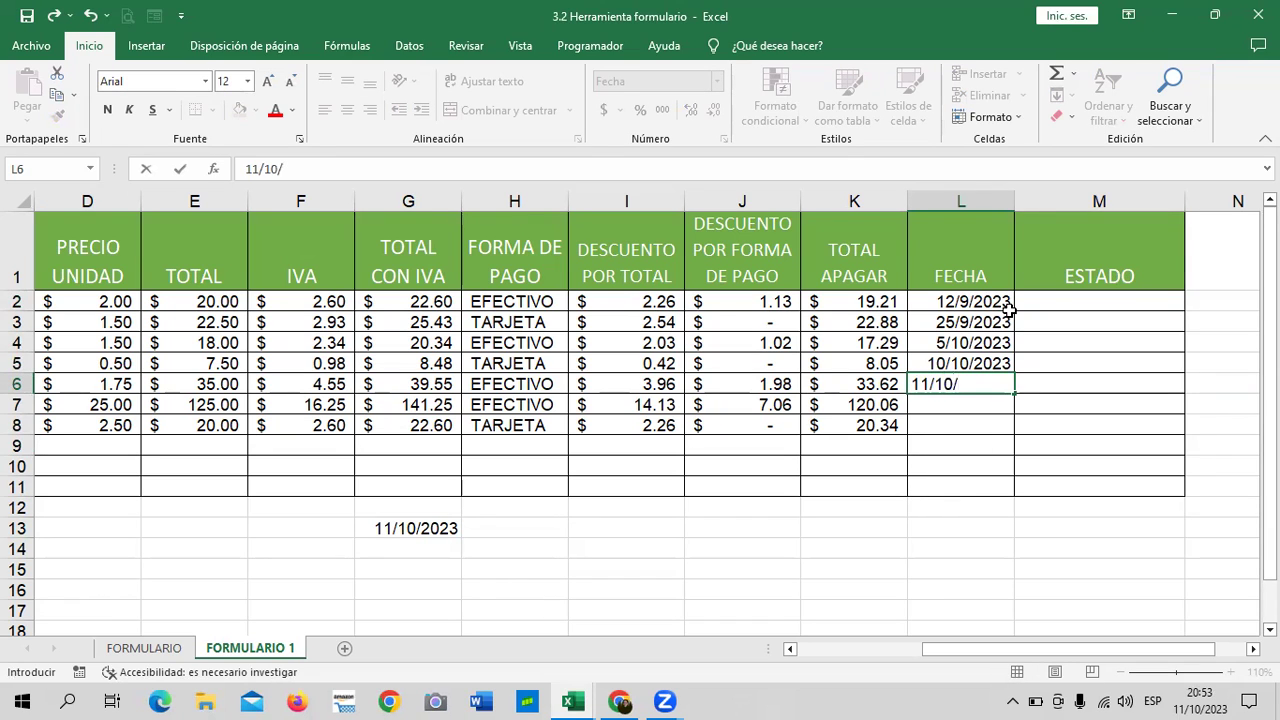
{"action": "type", "text": "2023"}
{"action": "key", "text": "Return"}
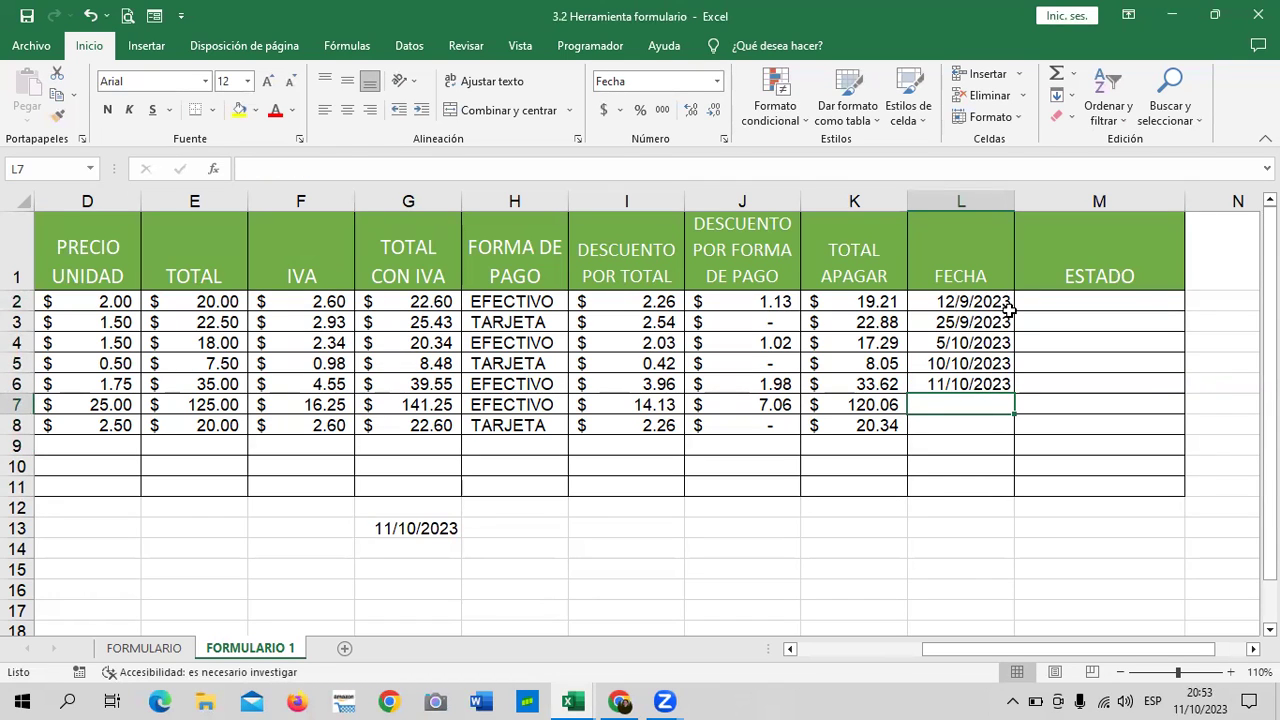
{"action": "type", "text": "30/"}
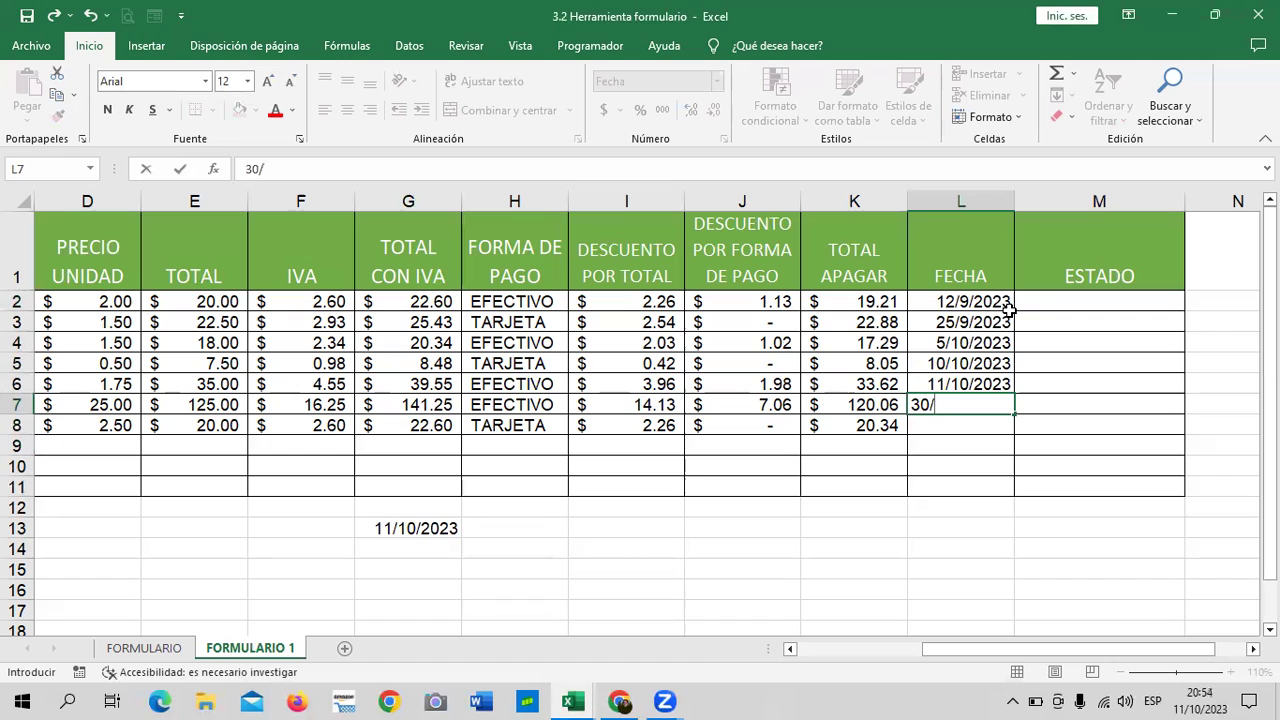
{"action": "type", "text": "10/2023"}
{"action": "key", "text": "Return"}
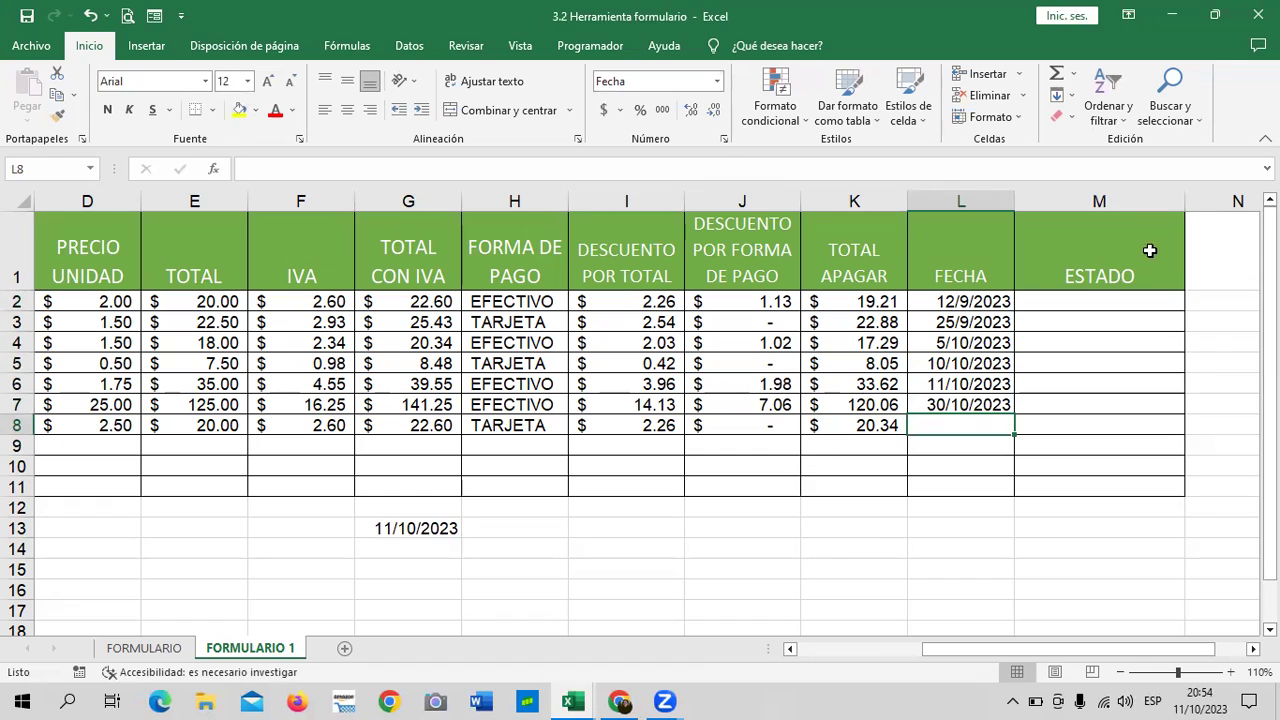
{"action": "left_click", "coordinate": [1080, 301]}
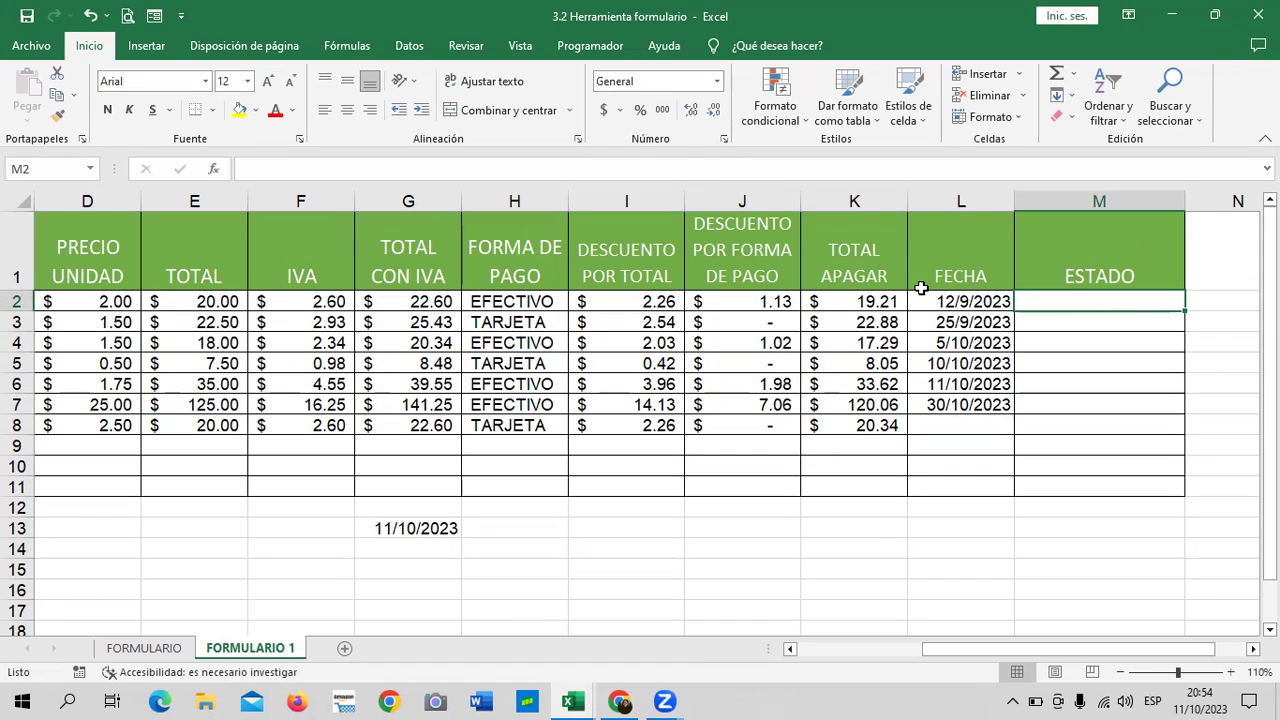
{"action": "left_click", "coordinate": [432, 528]}
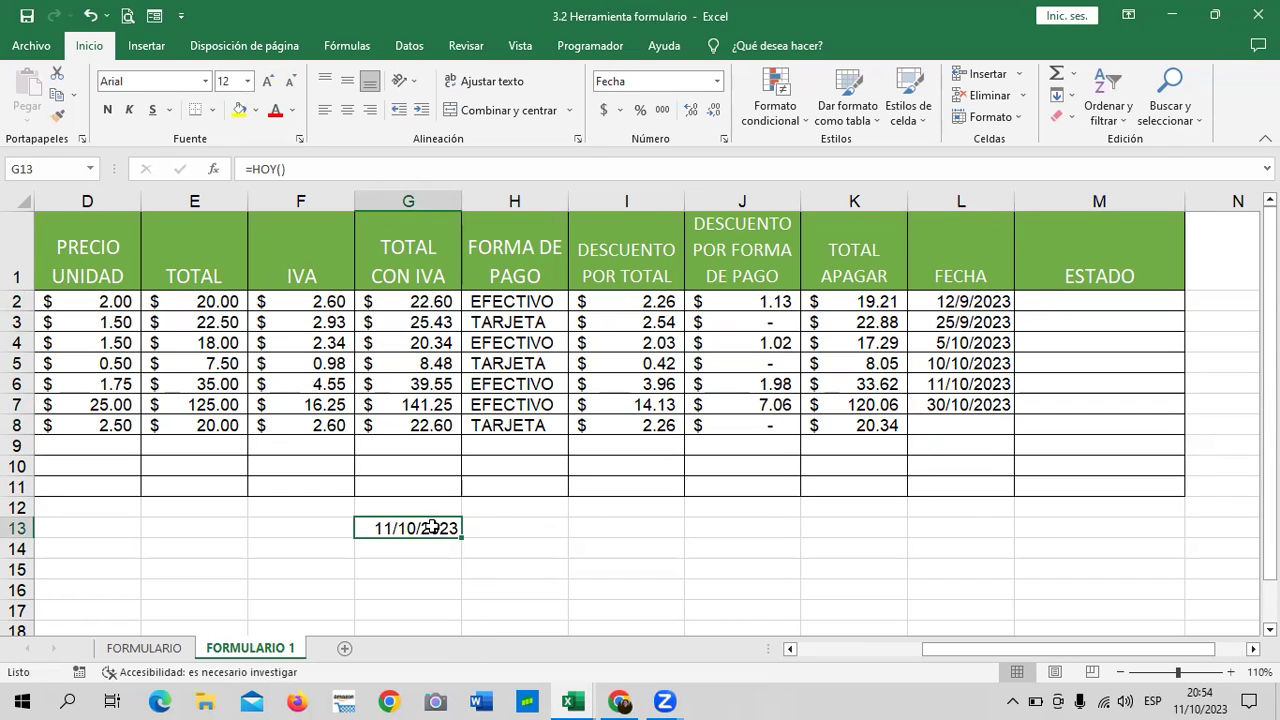
{"action": "left_click", "coordinate": [982, 301]}
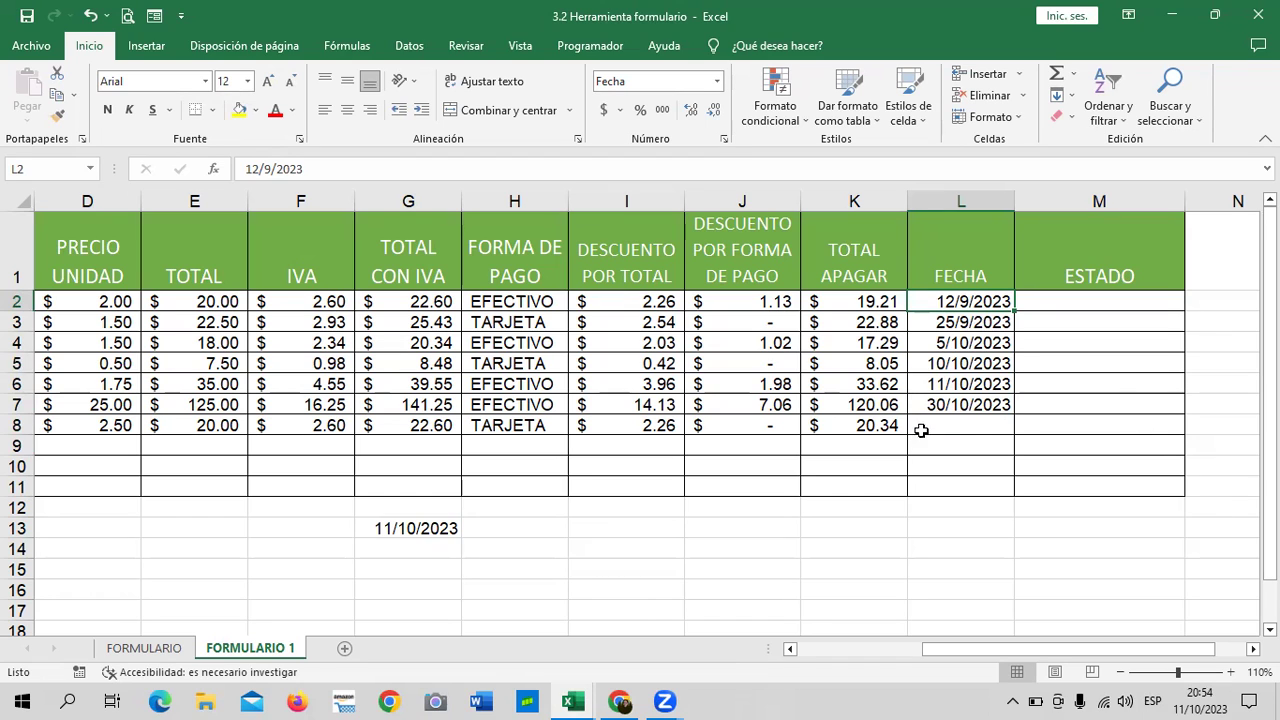
{"action": "left_click", "coordinate": [943, 404]}
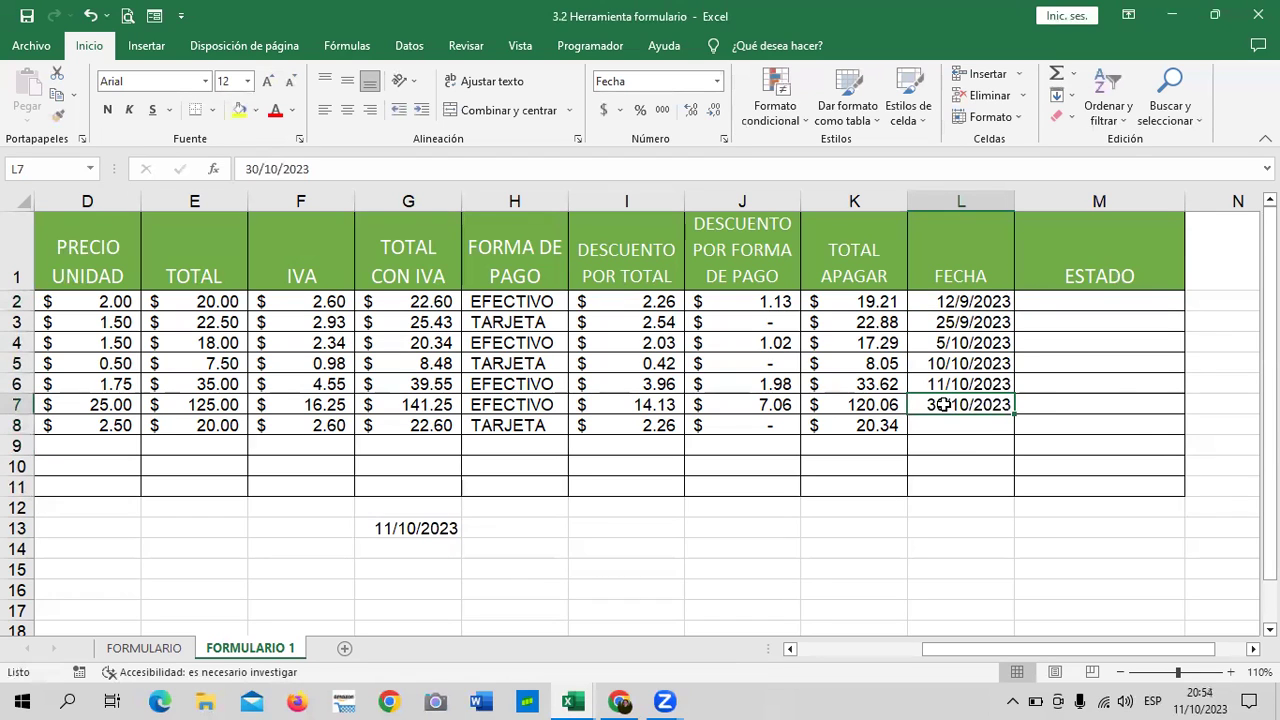
{"action": "left_click", "coordinate": [1062, 384]}
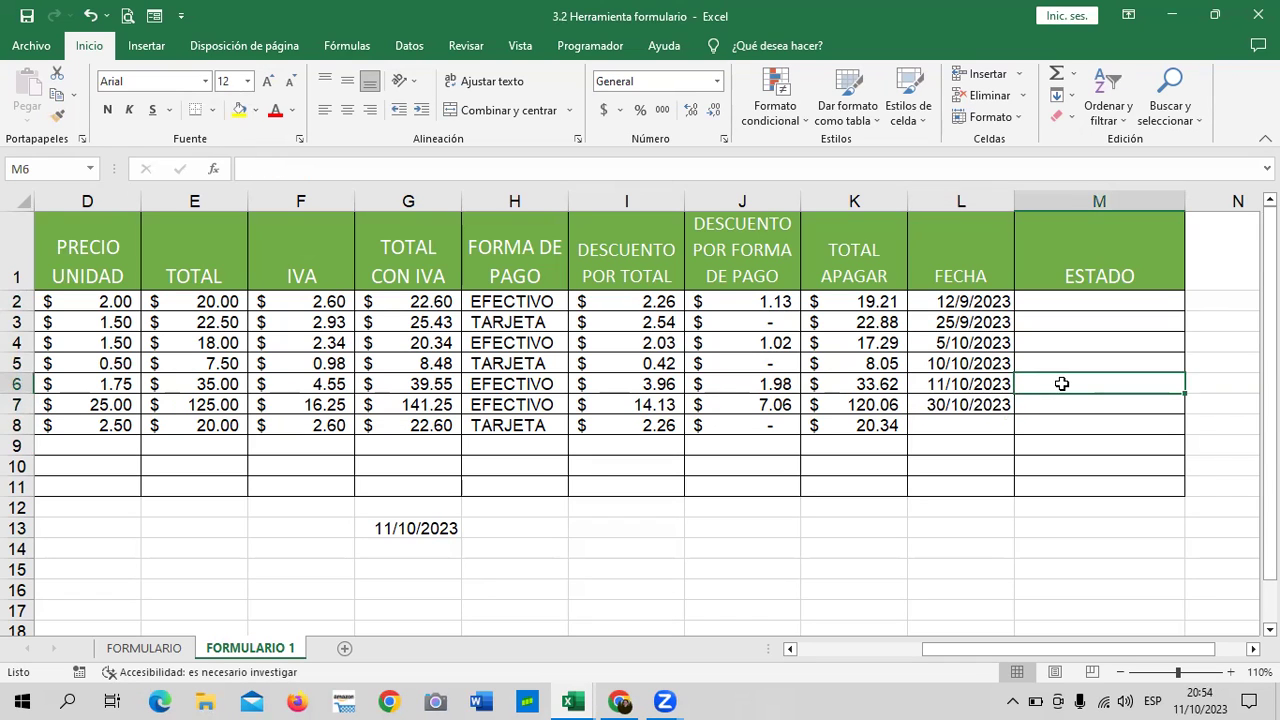
Enter the formula =L2-HOY() in ESTADO cell M2 to compute the days between the due date and today.
{"action": "left_click", "coordinate": [1056, 301]}
{"action": "type", "text": "="}
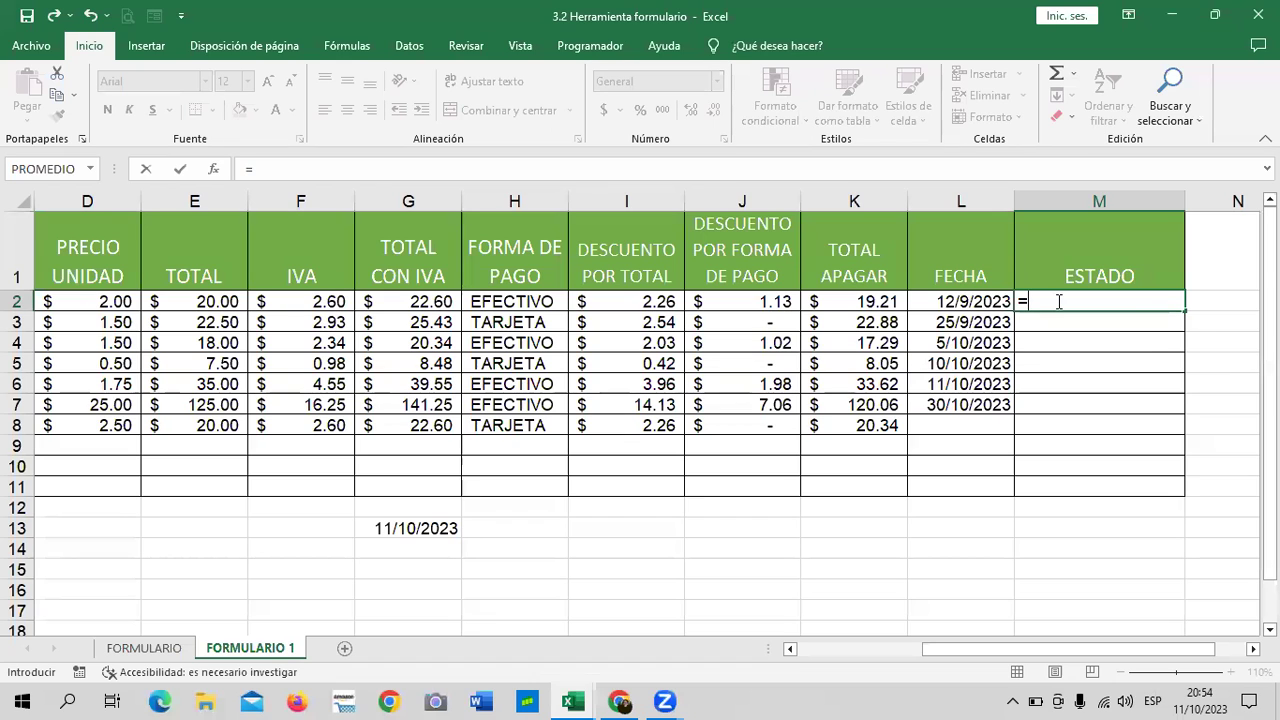
{"action": "left_click", "coordinate": [968, 299]}
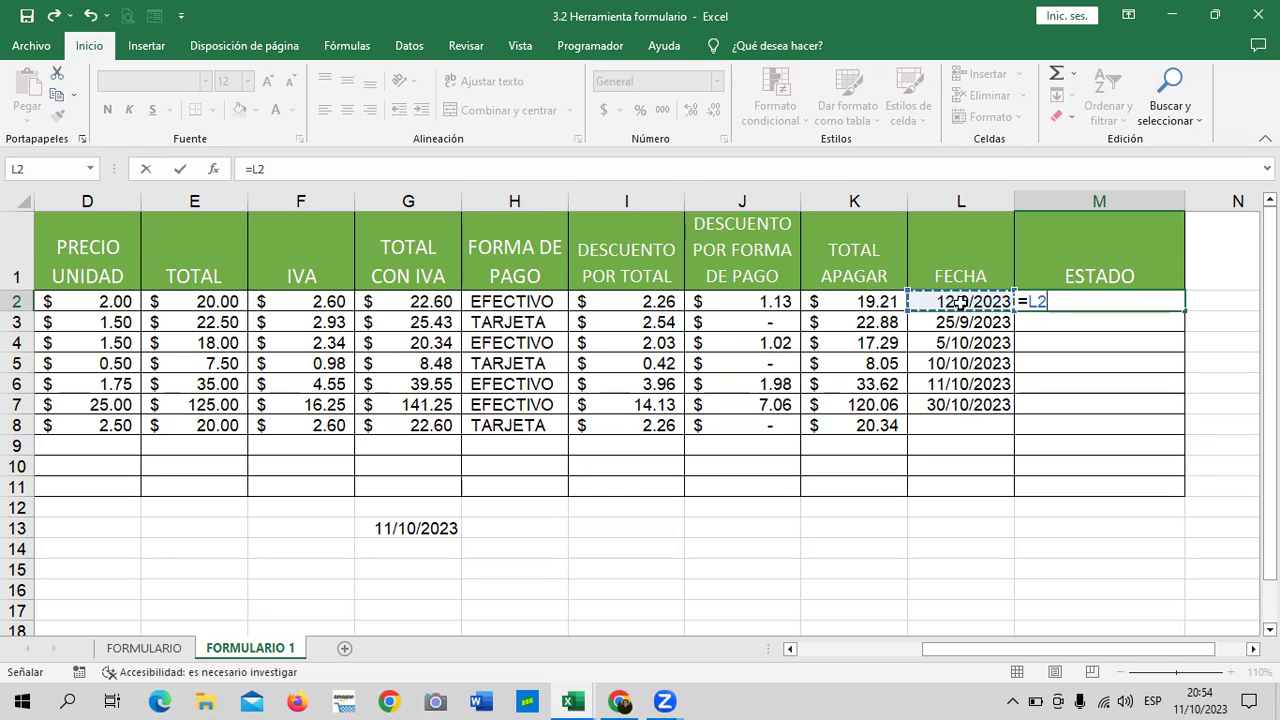
{"action": "type", "text": "-"}
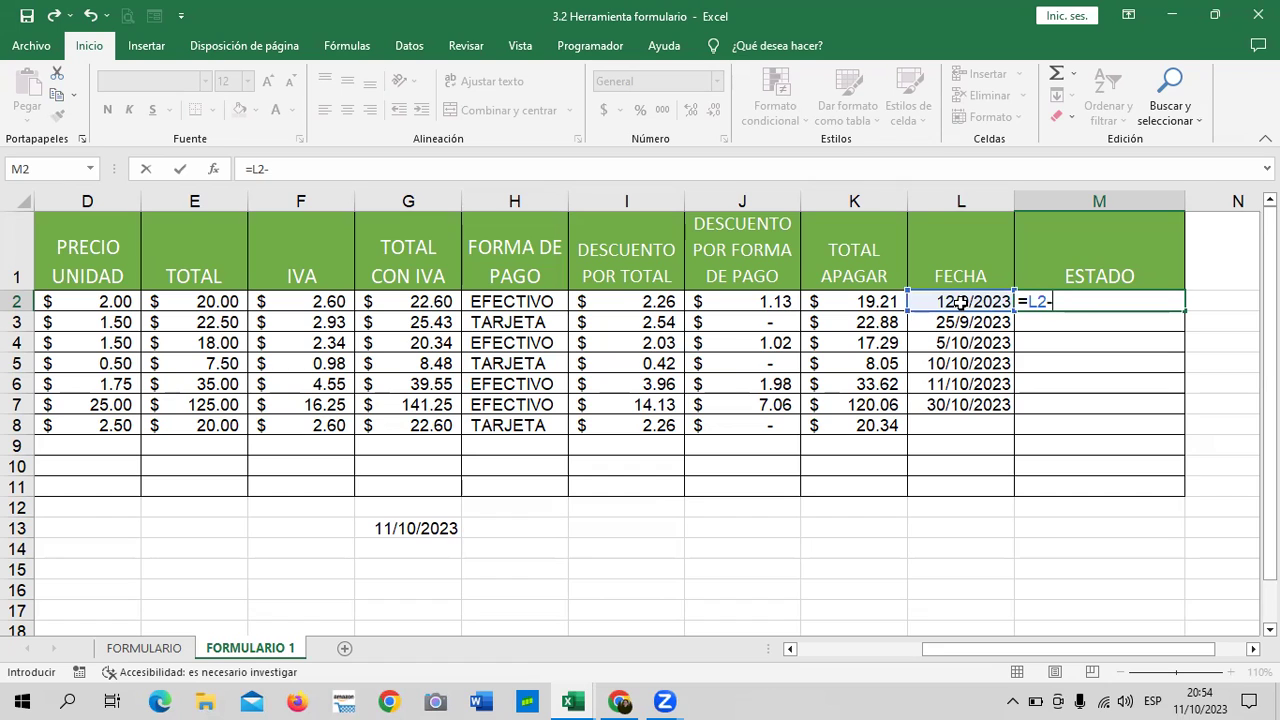
{"action": "type", "text": "HOY"}
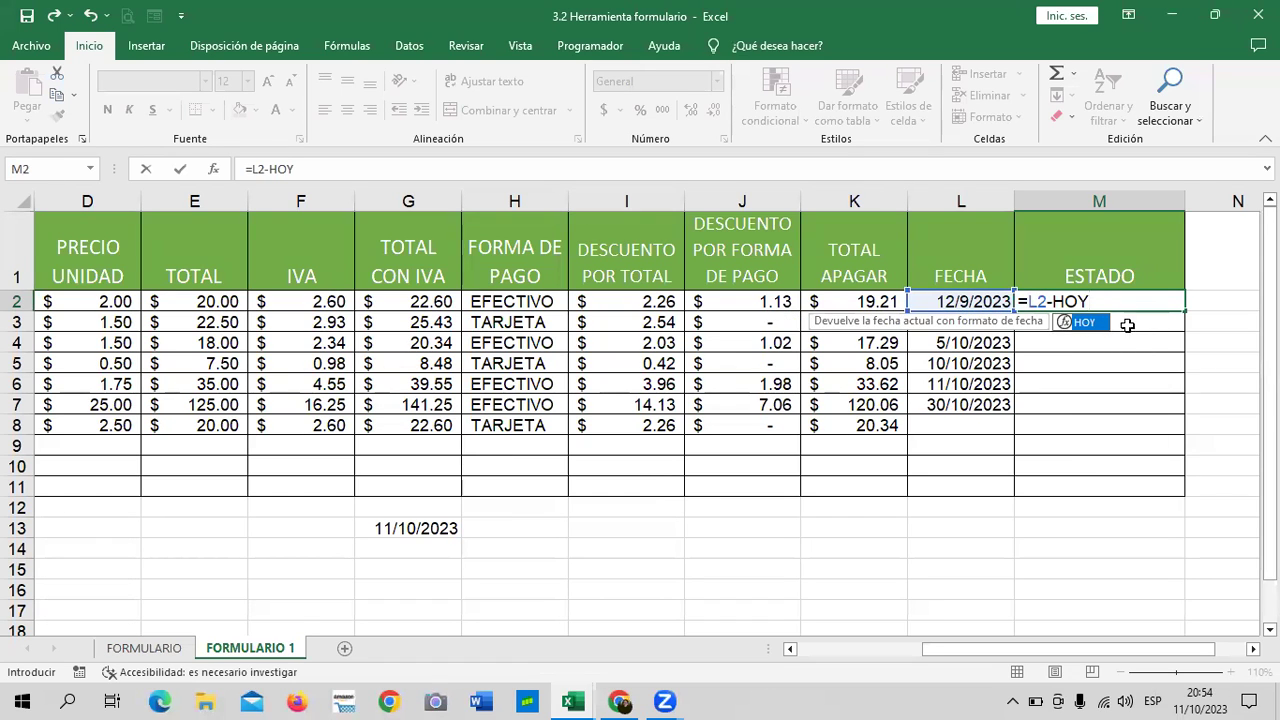
{"action": "double_click", "coordinate": [1085, 321]}
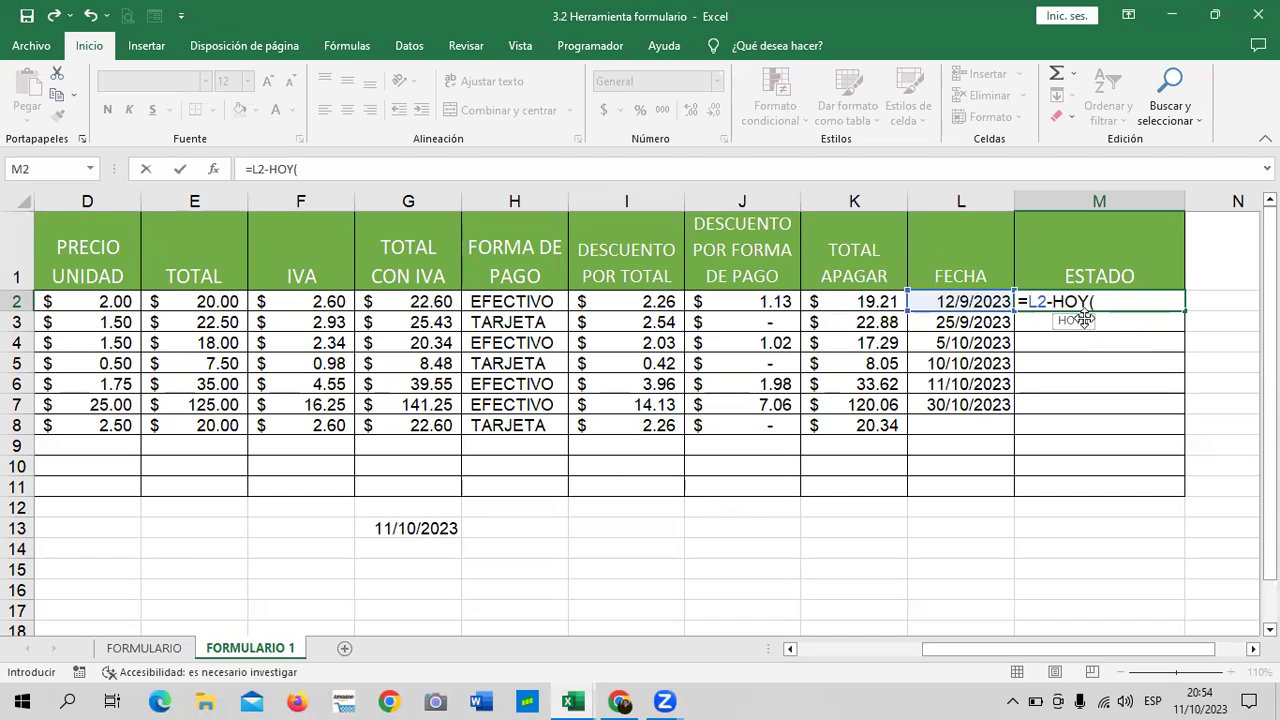
{"action": "type", "text": ")"}
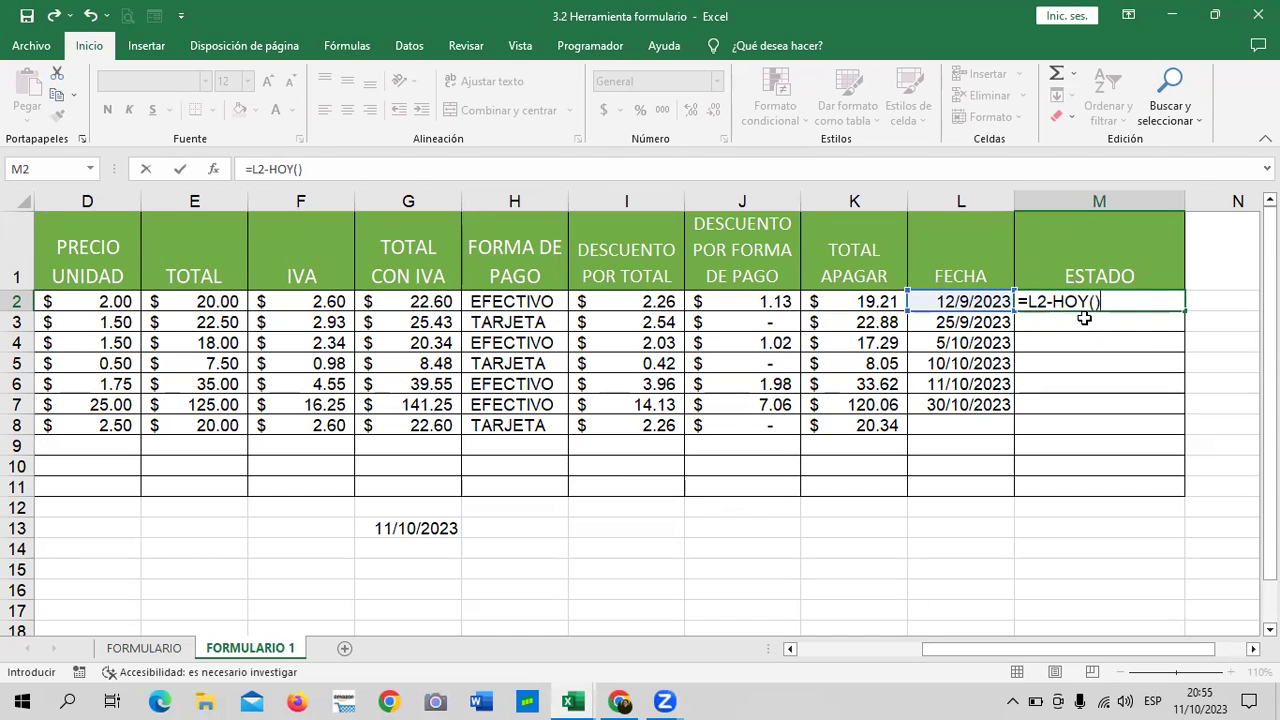
{"action": "key", "text": "Return"}
Fill the M2 formula down through M7 and check the copied formulas in M6 and M7.
{"action": "left_click", "coordinate": [1073, 301]}
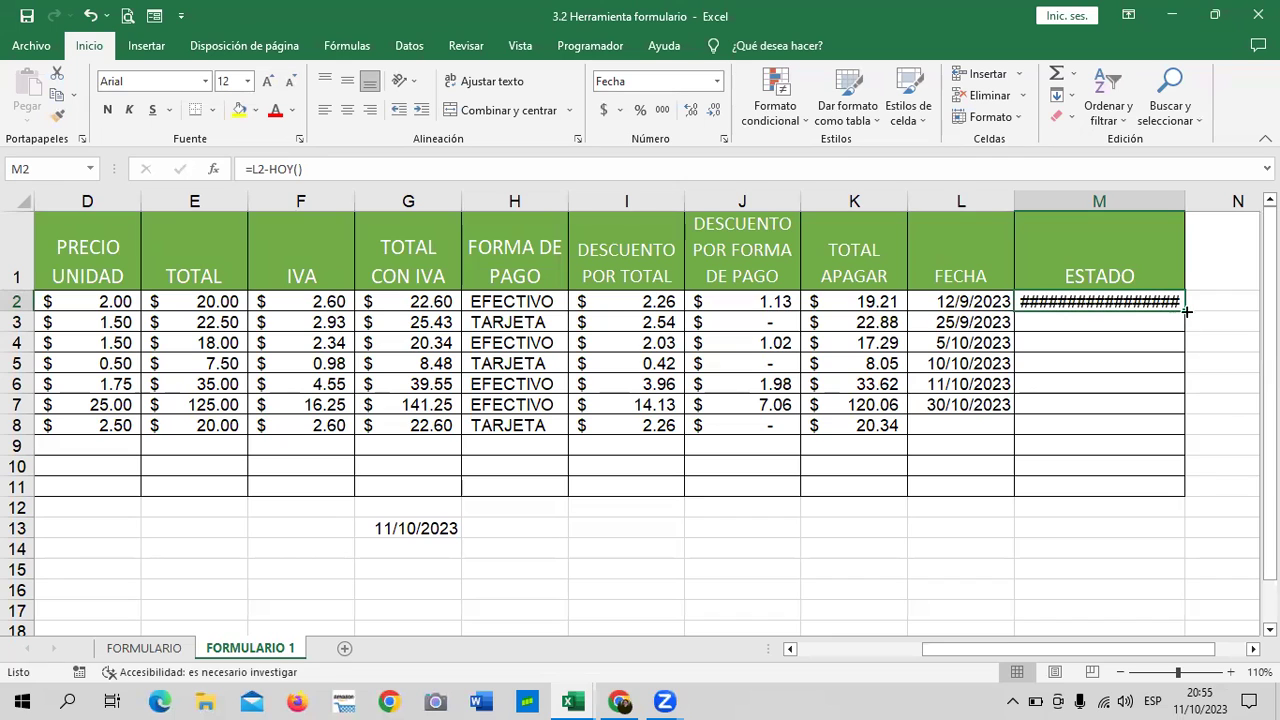
{"action": "left_click_drag", "start_coordinate": [1187, 311], "coordinate": [1183, 418]}
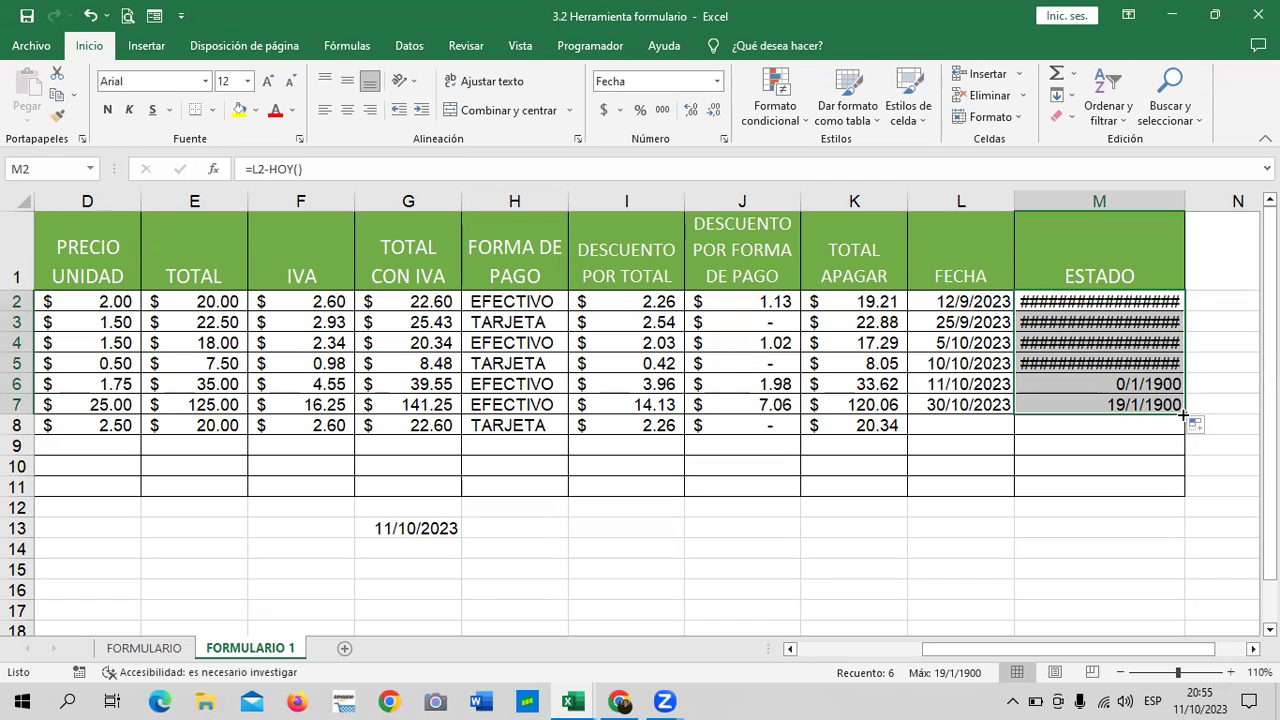
{"action": "left_click", "coordinate": [1097, 385]}
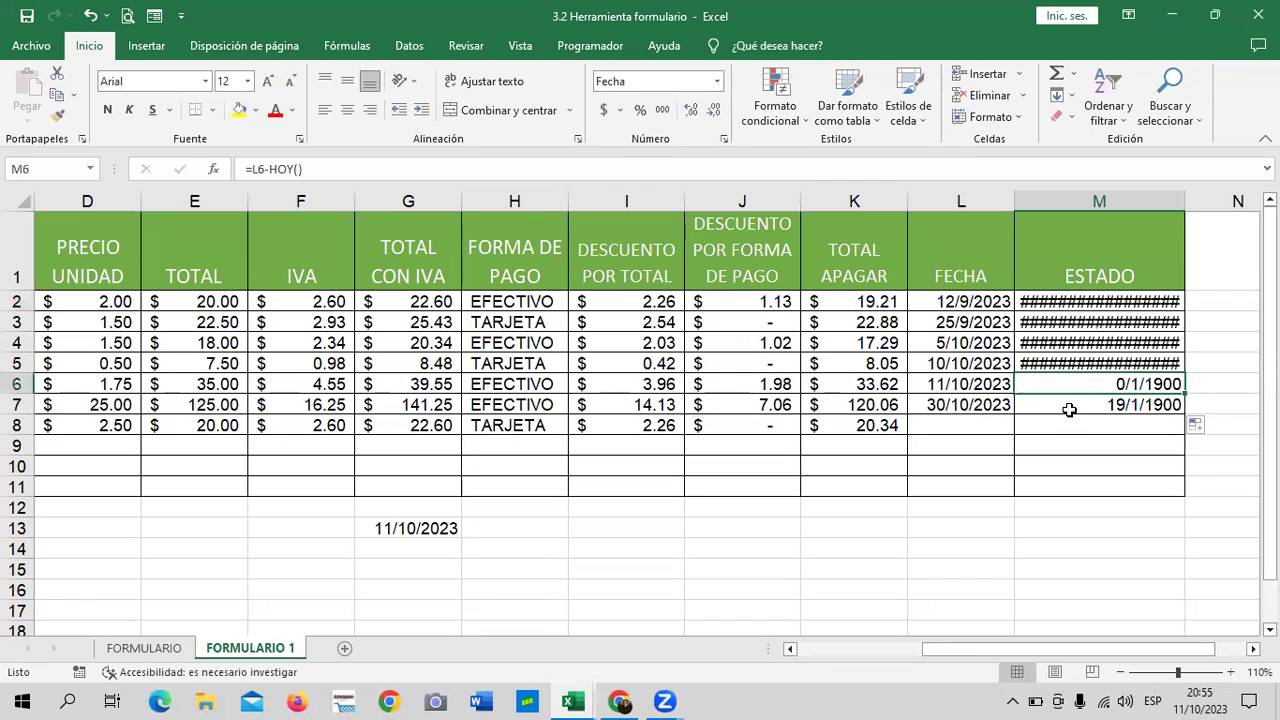
{"action": "left_click", "coordinate": [1069, 410]}
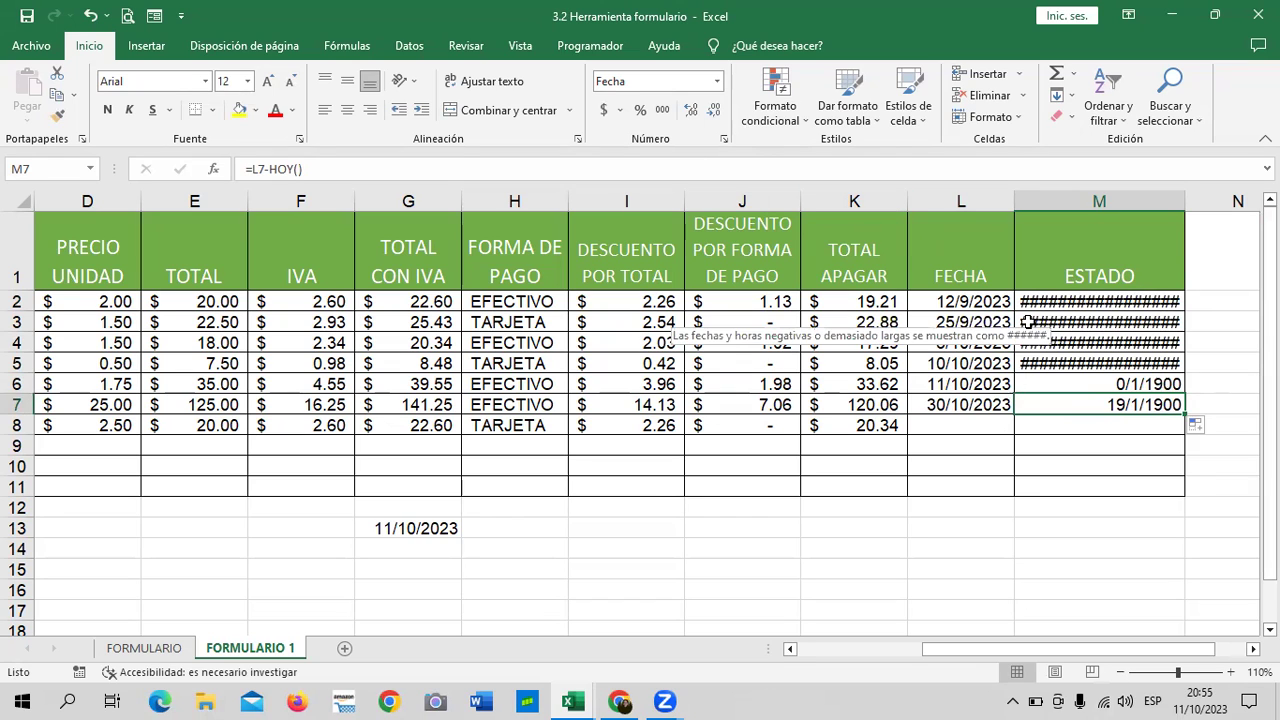
Open the full number format settings for ESTADO cells M2:M11 and pick the d/m/yyyy code in the Personalizada category.
{"action": "mouse_move", "coordinate": [1086, 301]}
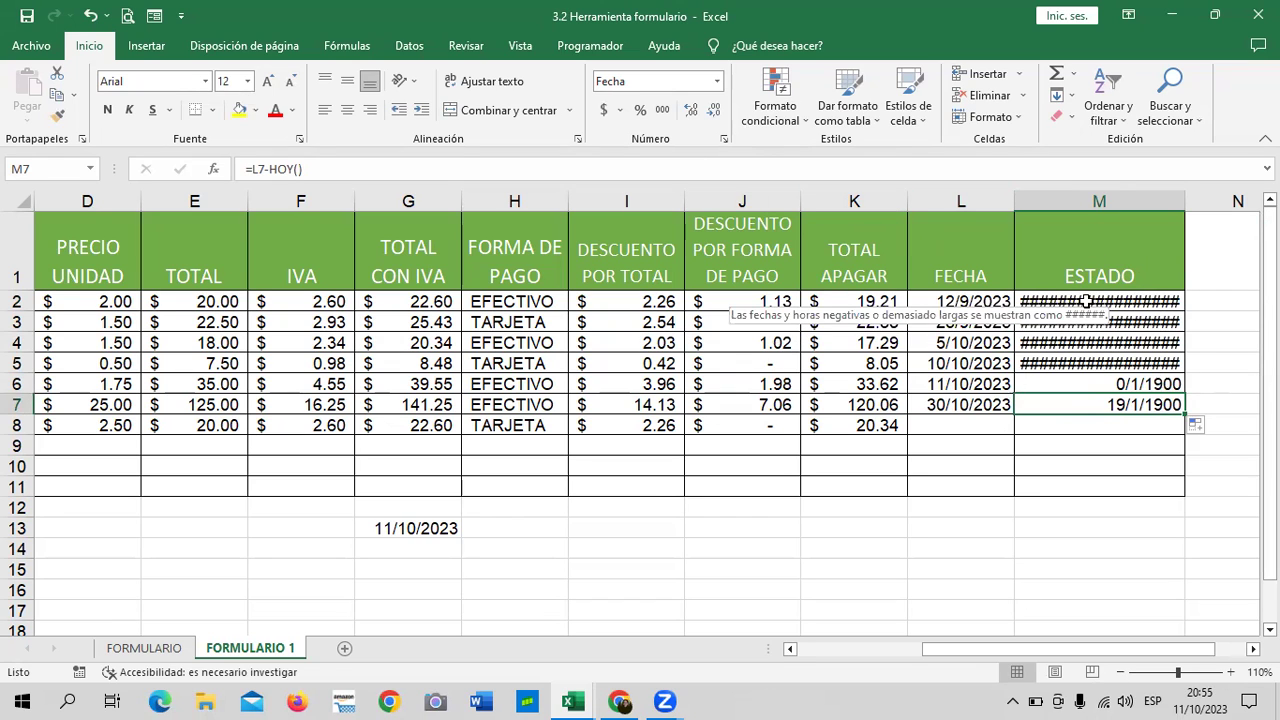
{"action": "left_click_drag", "start_coordinate": [1086, 301], "coordinate": [1082, 476]}
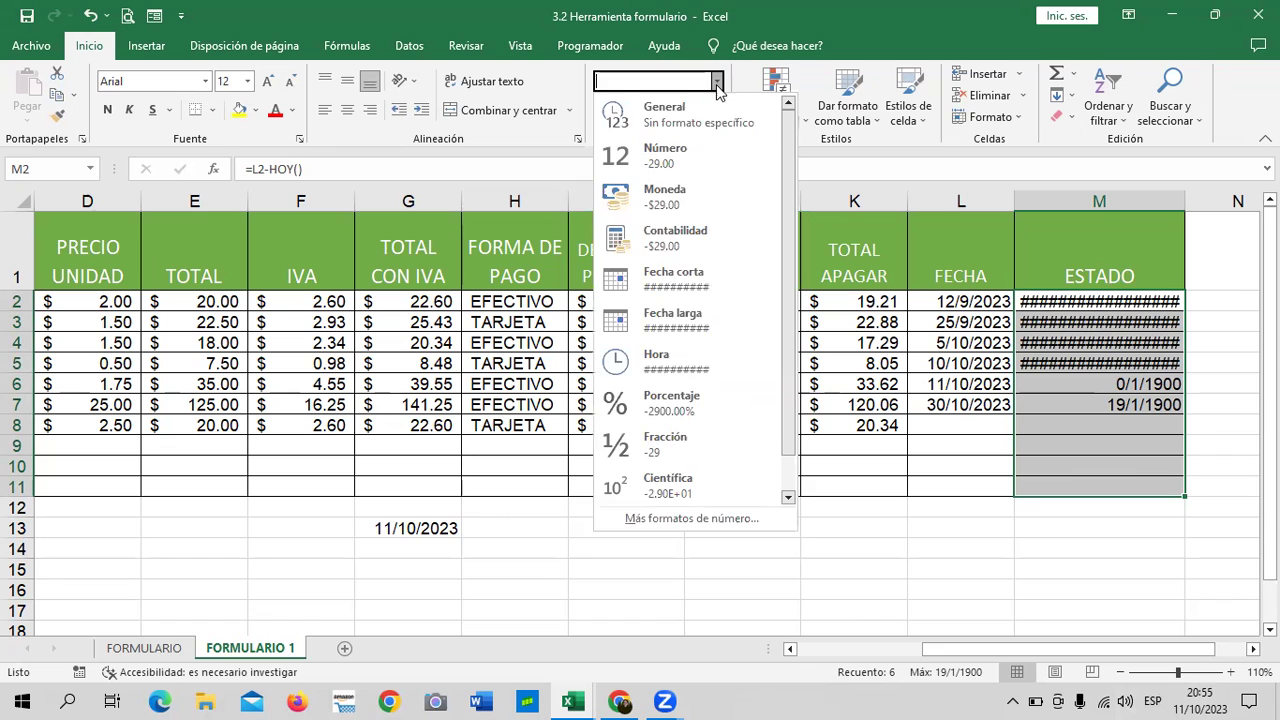
{"action": "left_click", "coordinate": [682, 519]}
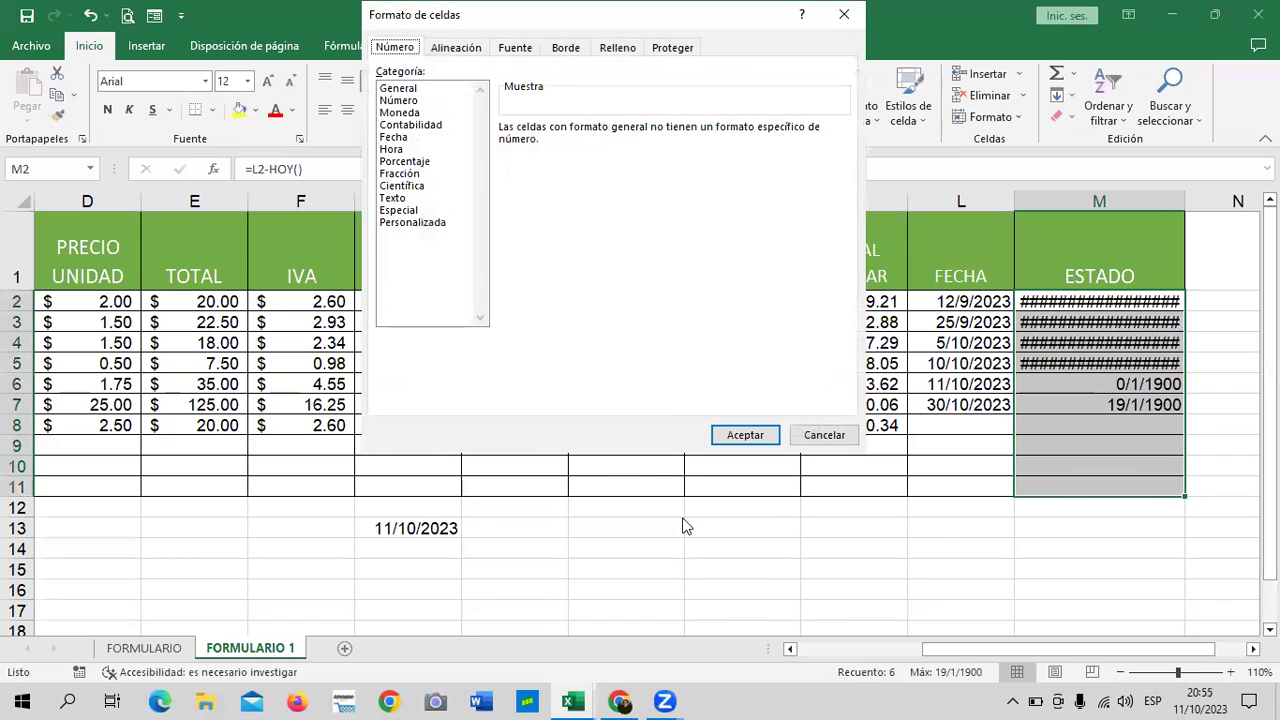
{"action": "left_click", "coordinate": [437, 221]}
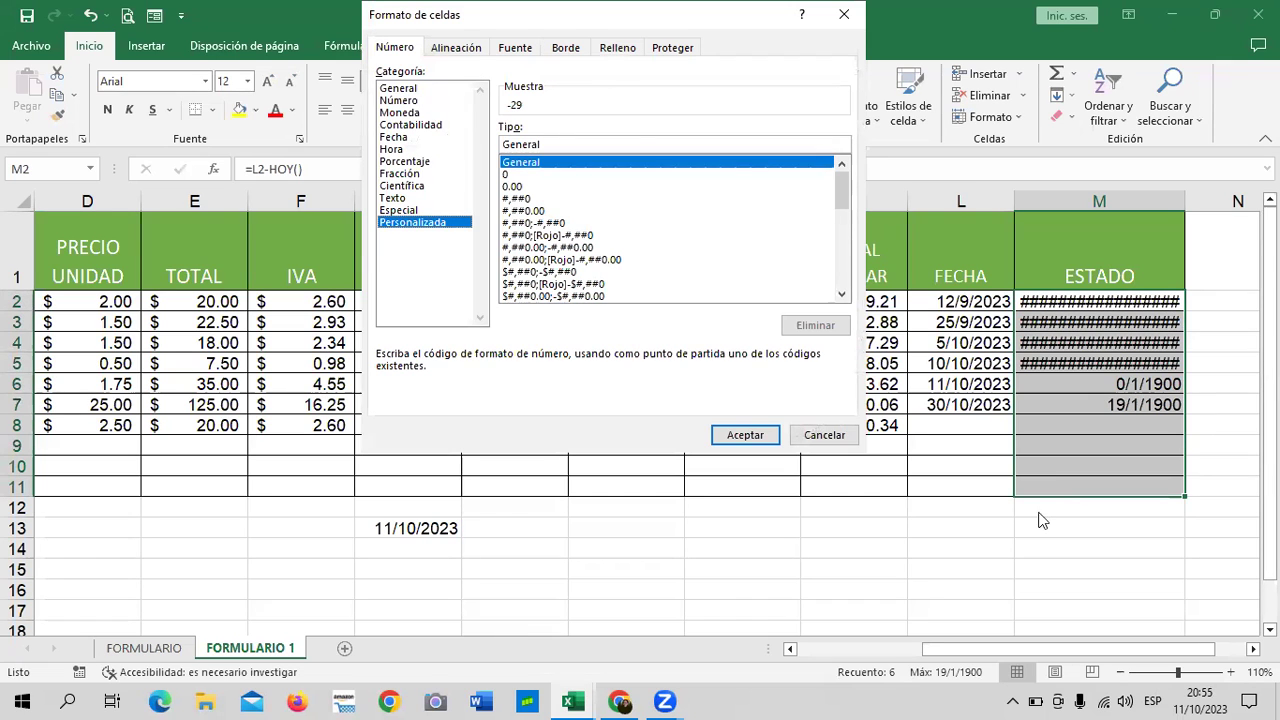
{"action": "left_click_drag", "start_coordinate": [706, 14], "coordinate": [731, 110]}
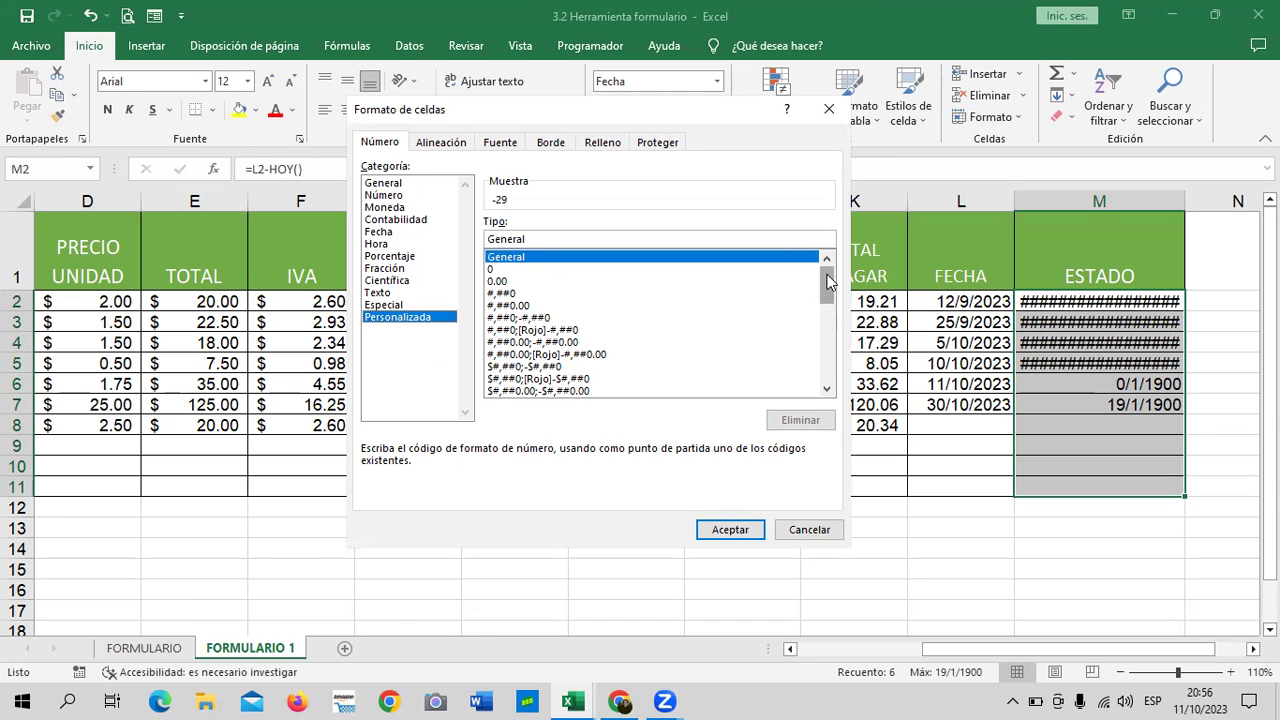
{"action": "left_click_drag", "start_coordinate": [828, 283], "coordinate": [828, 323]}
{"action": "left_click", "coordinate": [515, 318]}
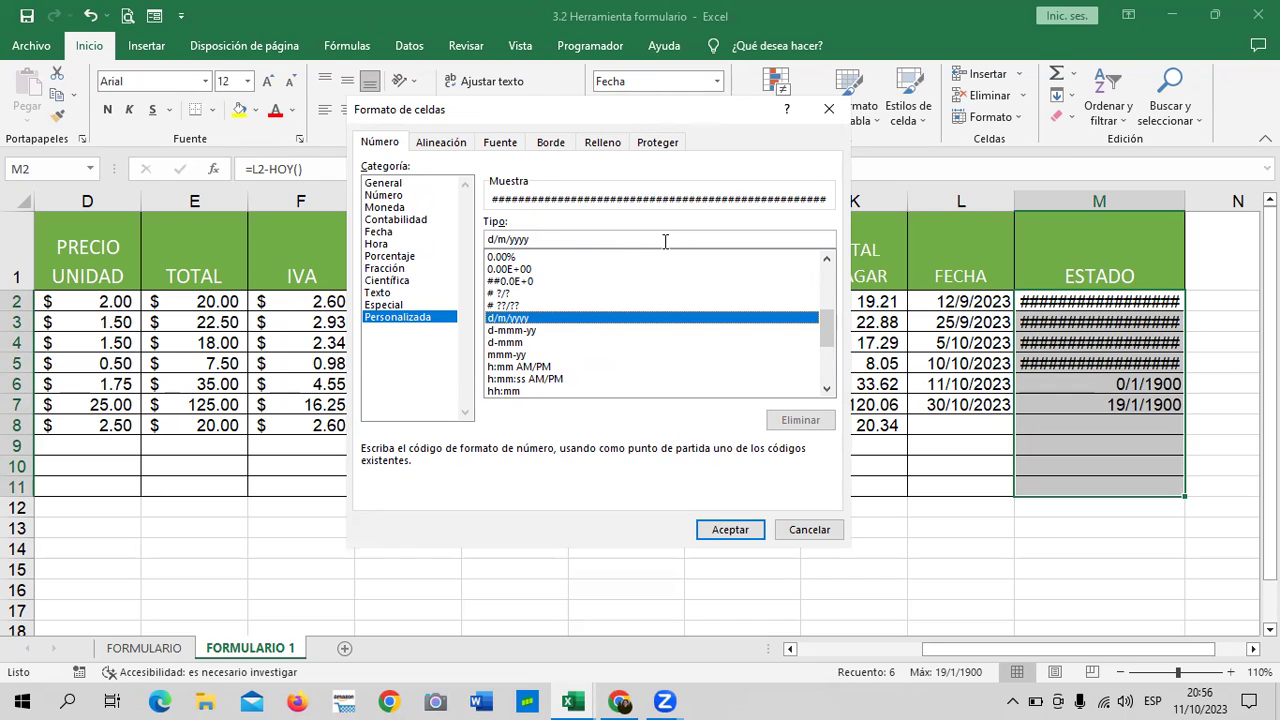
Replace the custom format code with [VERDE] # "dias para vencer" for positive values.
{"action": "left_click_drag", "start_coordinate": [520, 240], "coordinate": [545, 240]}
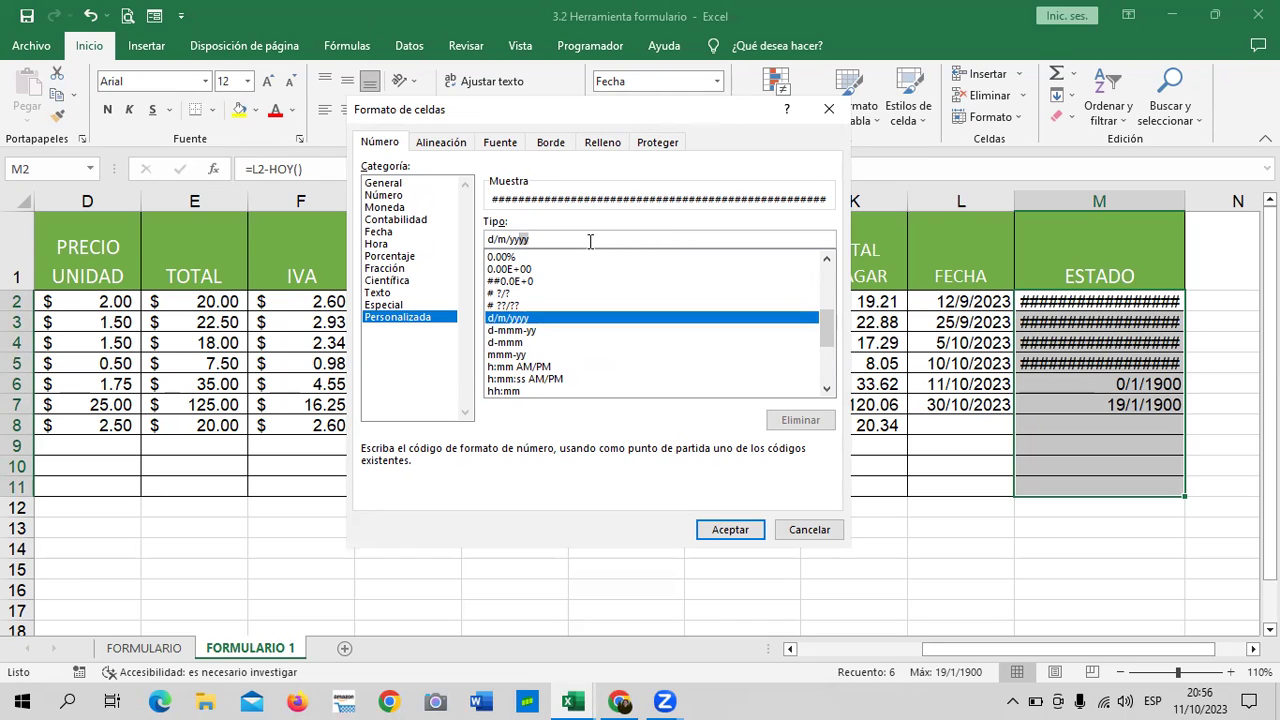
{"action": "key", "text": "BackSpace"}
{"action": "key", "text": "BackSpace"}
{"action": "key", "text": "BackSpace"}
{"action": "key", "text": "BackSpace"}
{"action": "key", "text": "BackSpace"}
{"action": "key", "text": "BackSpace"}
{"action": "key", "text": "BackSpace"}
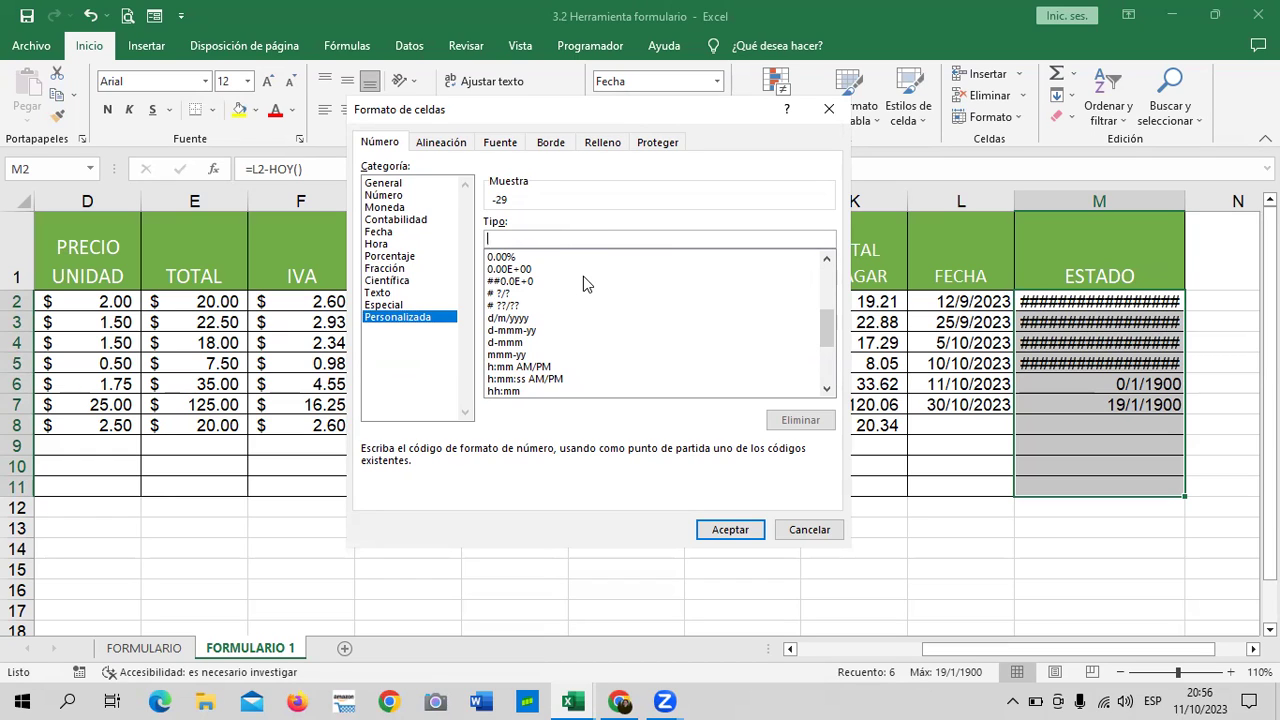
{"action": "type", "text": "[VERDE"}
{"action": "type", "text": "]]"}
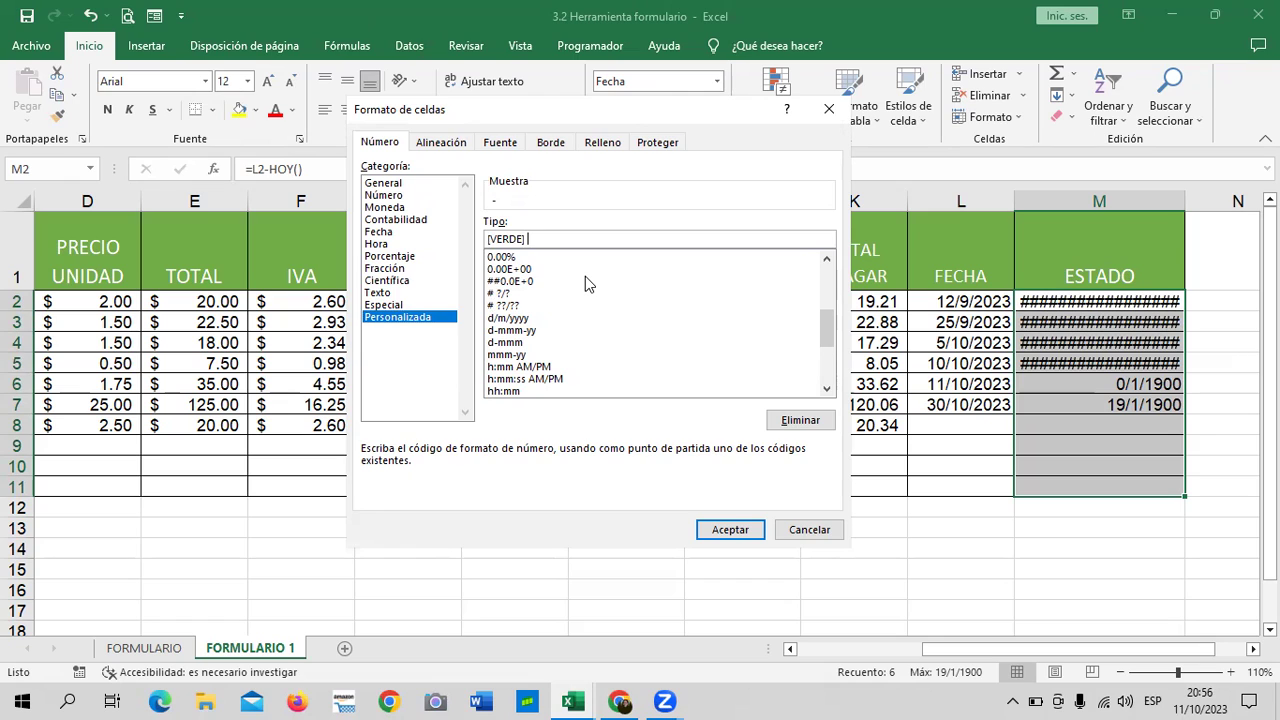
{"action": "type", "text": " # \"dia"}
{"action": "type", "text": "s para vencer\""}
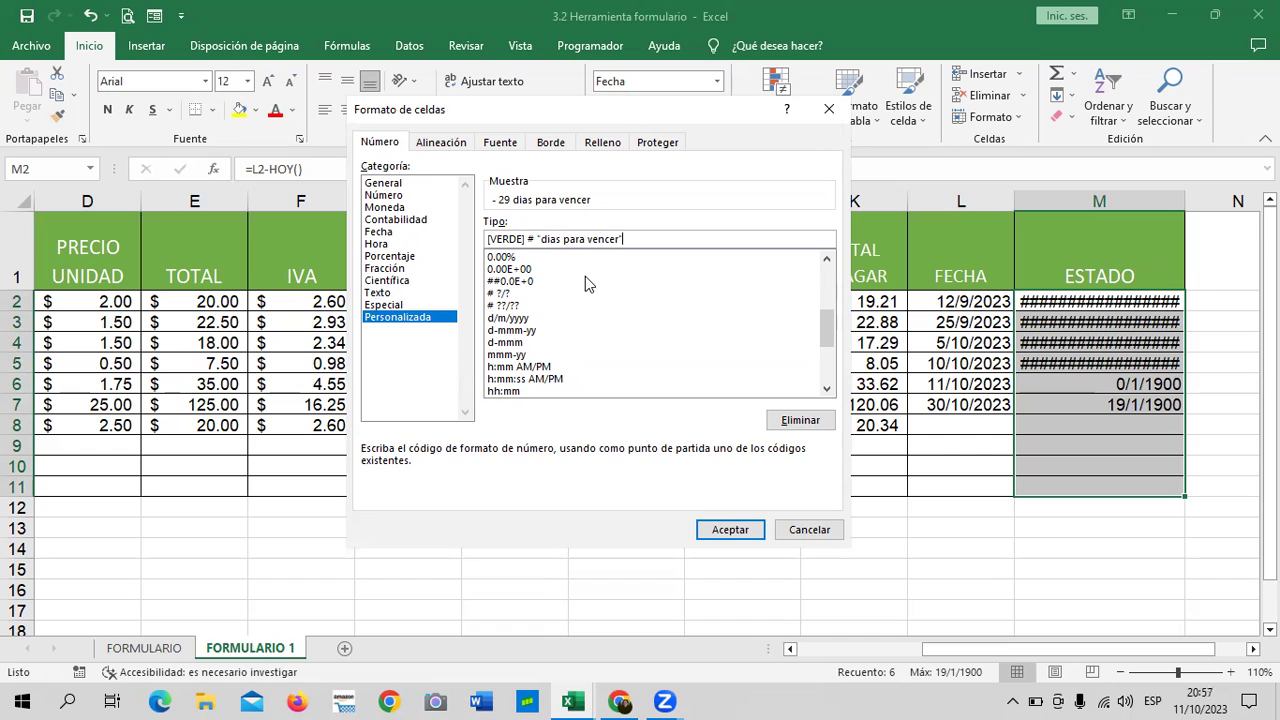
Add a second section to the custom format code for negative values: [ROJO] # "dias vencidos".
{"action": "type", "text": ";"}
{"action": "type", "text": " ["}
{"action": "type", "text": "dias "}
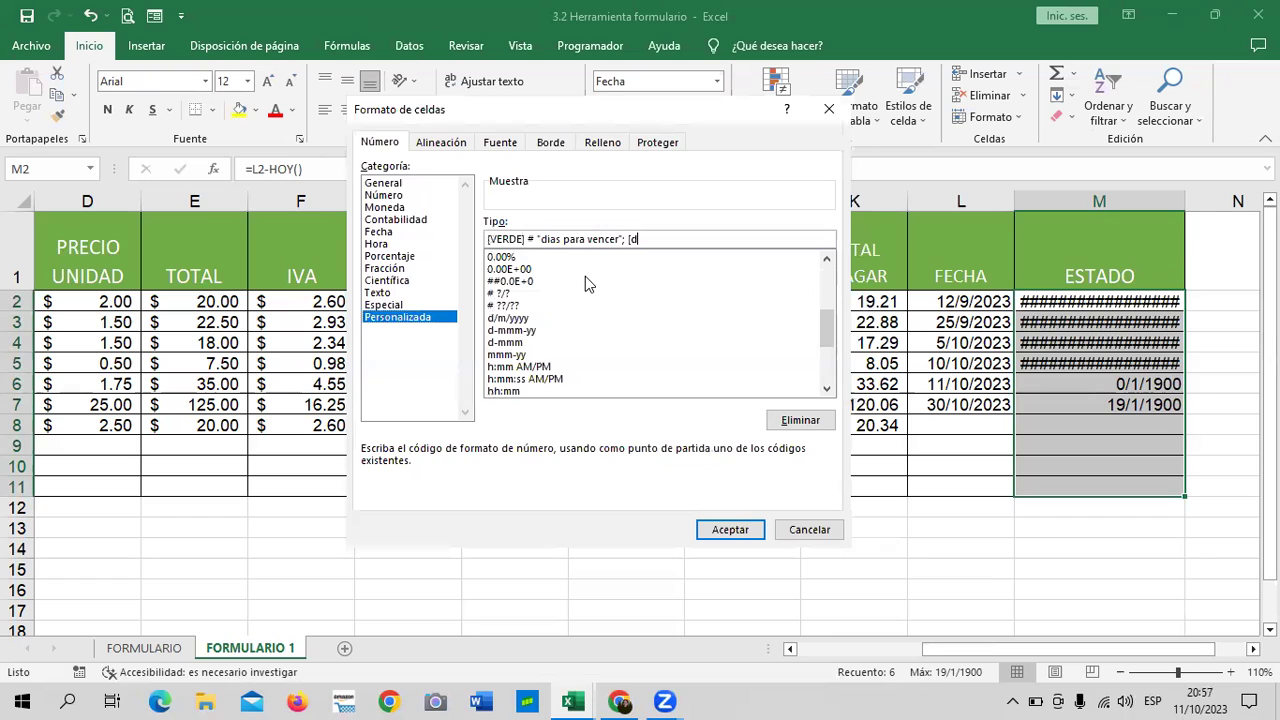
{"action": "type", "text": "vencidos] #"}
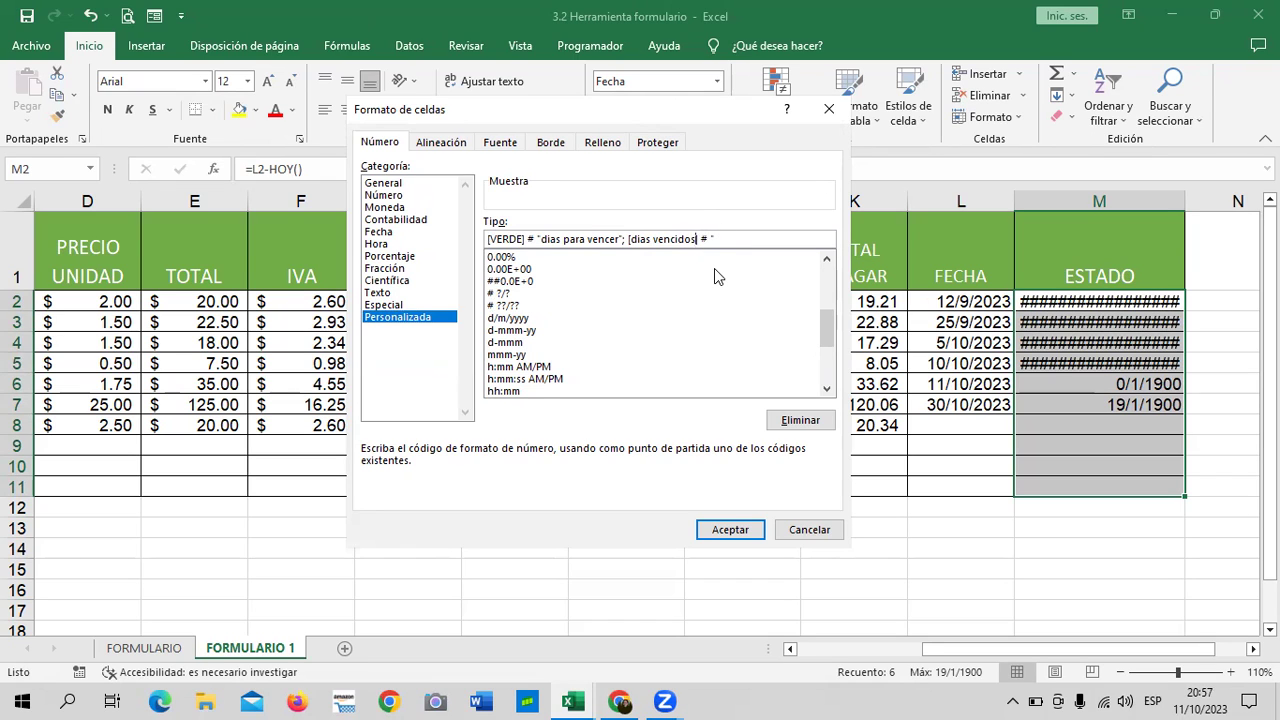
{"action": "key", "text": "BackSpace"}
{"action": "key", "text": "BackSpace"}
{"action": "key", "text": "BackSpace"}
{"action": "key", "text": "BackSpace"}
{"action": "key", "text": "BackSpace"}
{"action": "key", "text": "BackSpace"}
{"action": "key", "text": "BackSpace"}
{"action": "key", "text": "BackSpace"}
{"action": "key", "text": "BackSpace"}
{"action": "key", "text": "BackSpace"}
{"action": "key", "text": "BackSpace"}
{"action": "type", "text": "ROJO"}
{"action": "left_click", "coordinate": [710, 241]}
{"action": "type", "text": "dias vencidos"}
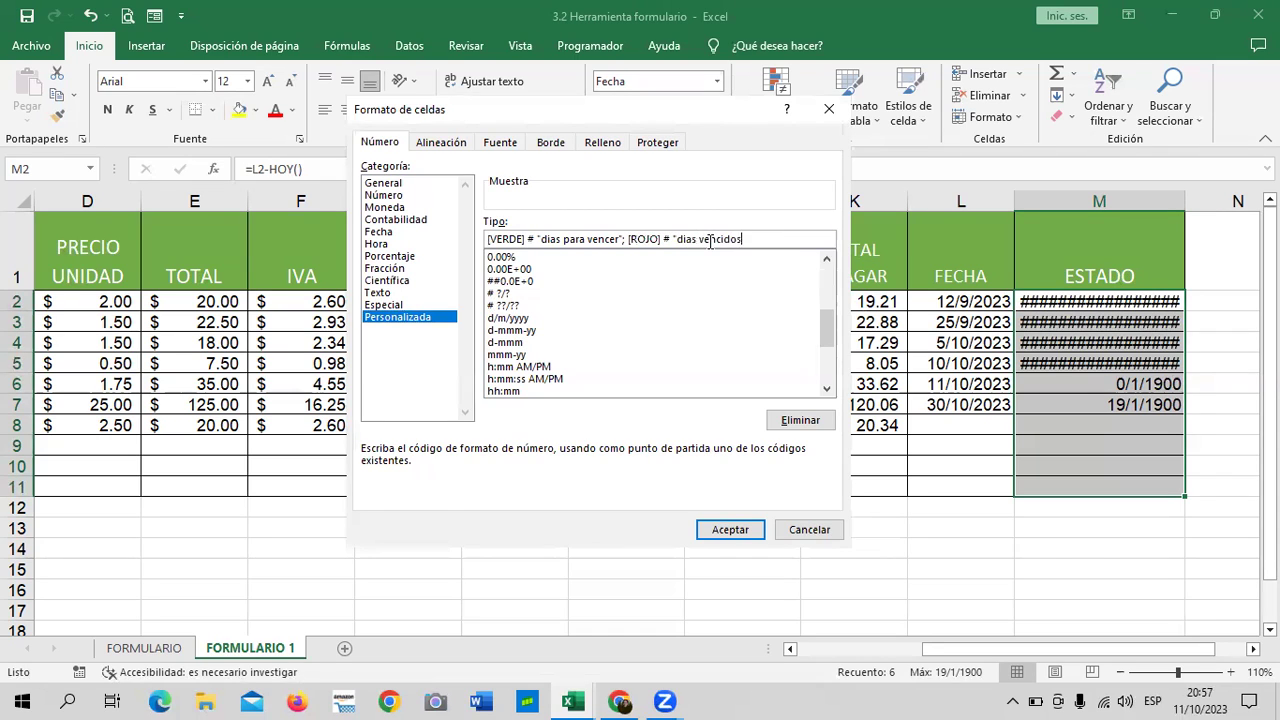
{"action": "type", "text": "\""}
Add a third section for zero values, [azul] # "vence hoy", and apply the custom format to the ESTADO cells.
{"action": "type", "text": "; ["}
{"action": "type", "text": "ve"}
{"action": "key", "text": "BackSpace"}
{"action": "key", "text": "BackSpace"}
{"action": "type", "text": "azul]"}
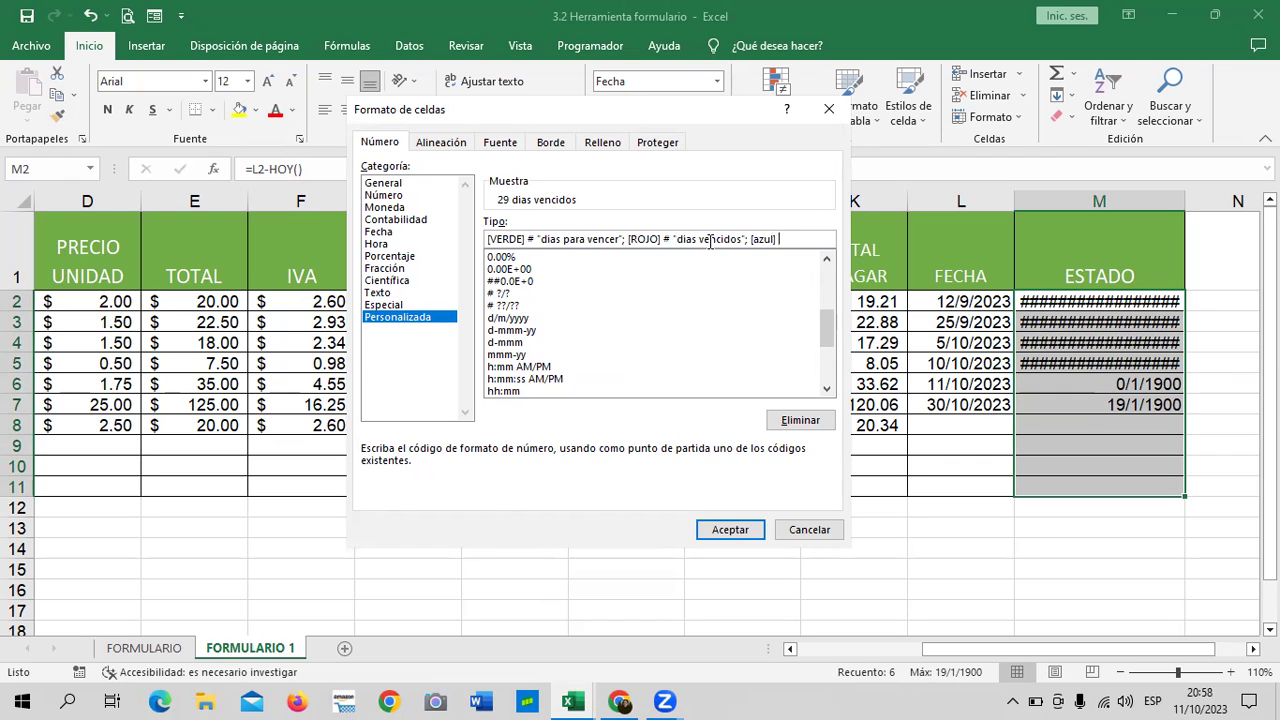
{"action": "type", "text": " # \""}
{"action": "type", "text": "\""}
{"action": "type", "text": "vence hoy"}
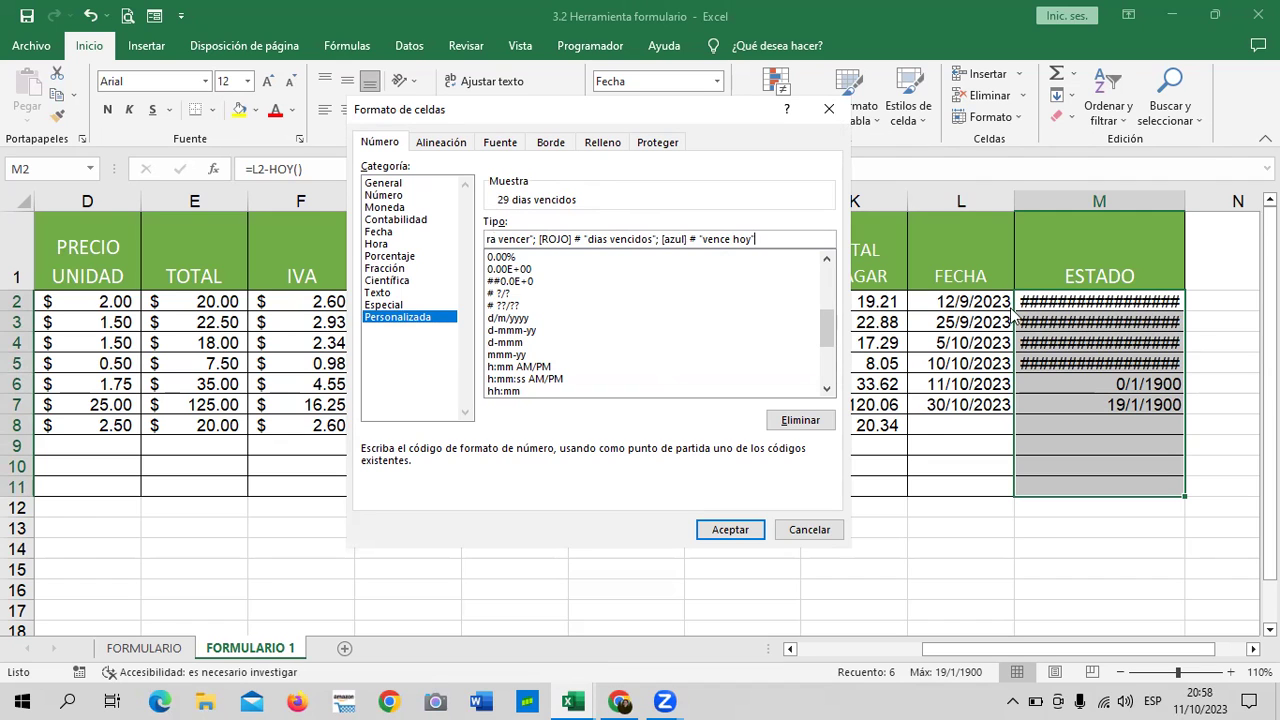
{"action": "left_click", "coordinate": [730, 530]}
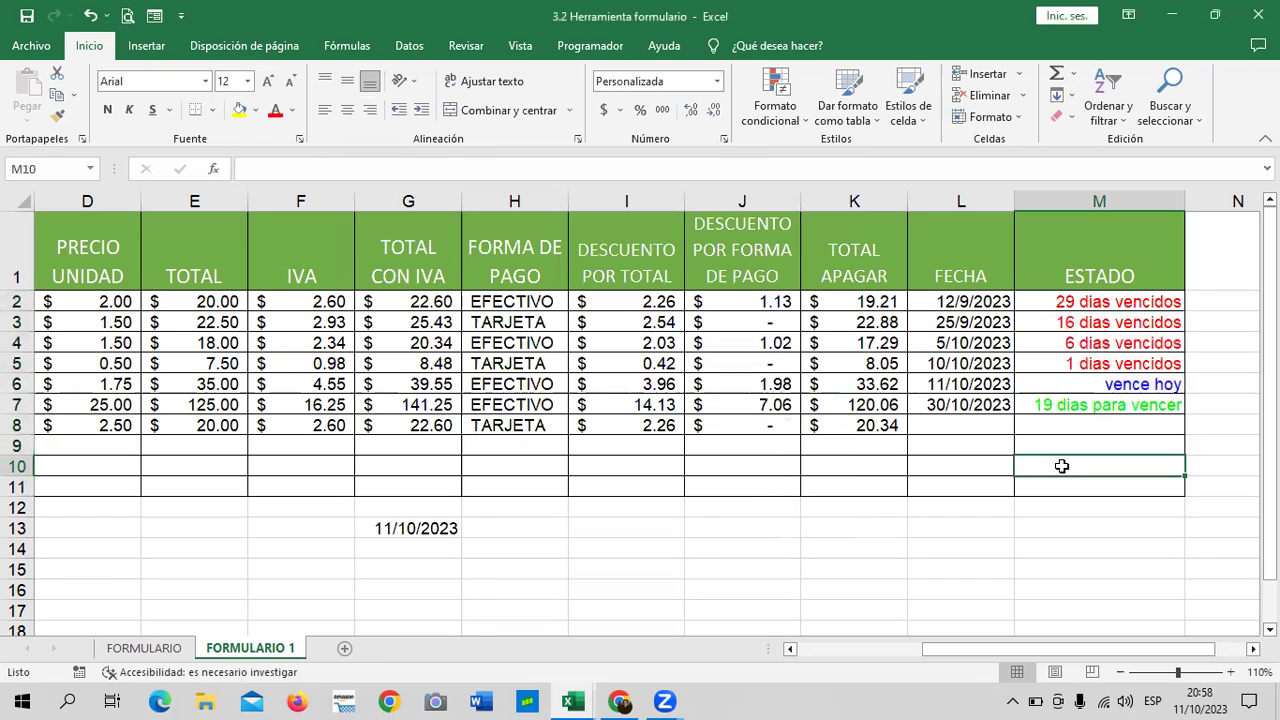
{"action": "left_click", "coordinate": [948, 384]}
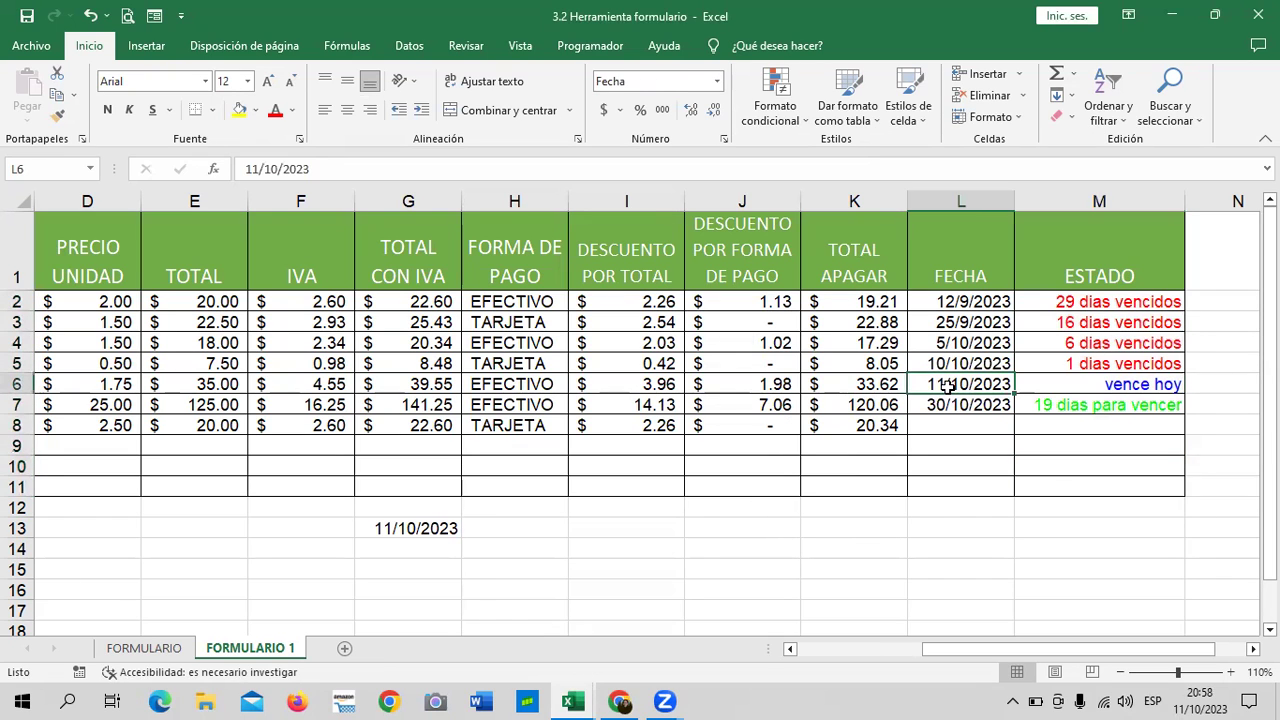
{"action": "left_click", "coordinate": [1137, 390]}
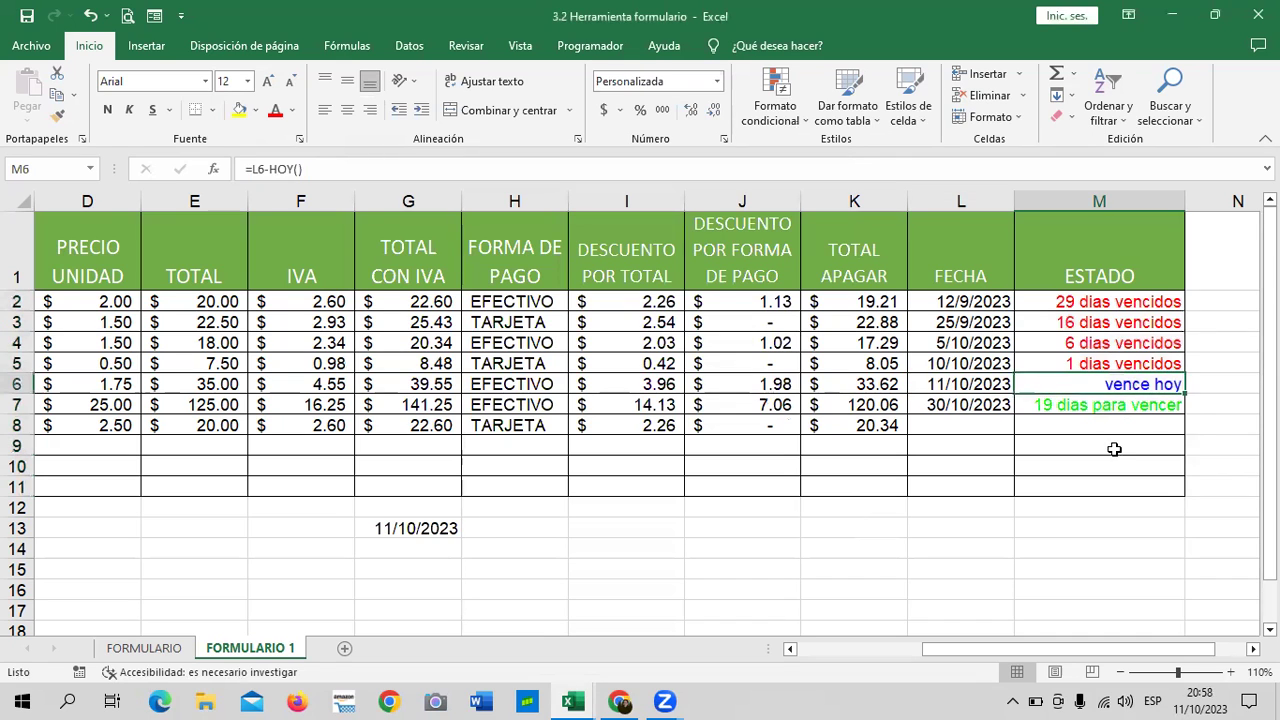
Change the year of the FECHA date in L2 so it reads 12/9/2022.
{"action": "left_click", "coordinate": [985, 296]}
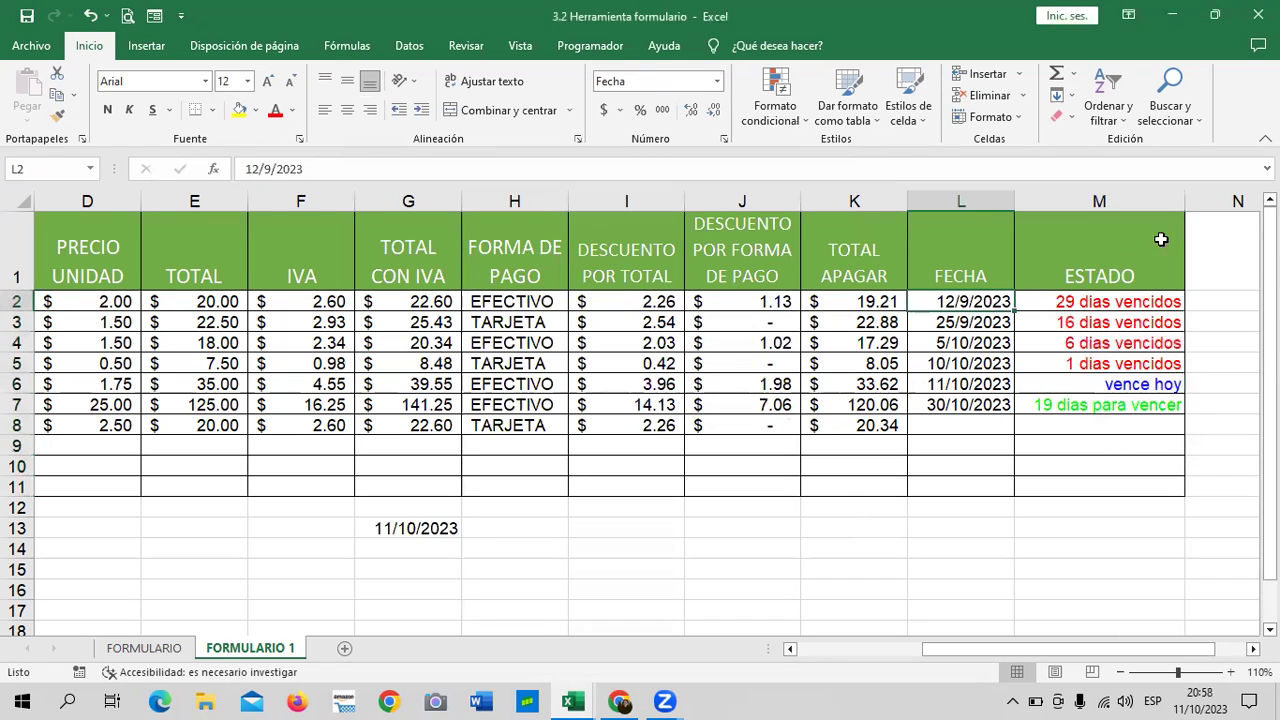
{"action": "left_click", "coordinate": [423, 168]}
{"action": "key", "text": "BackSpace"}
{"action": "type", "text": "2"}
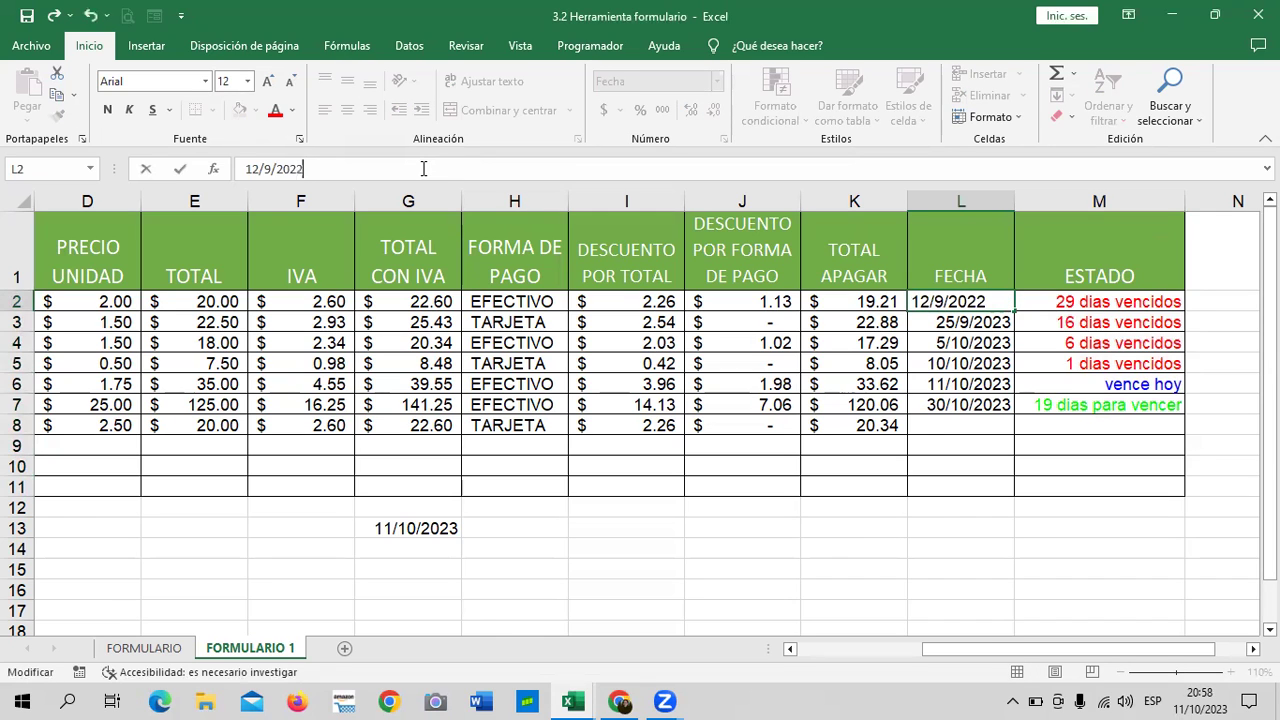
{"action": "key", "text": "Return"}
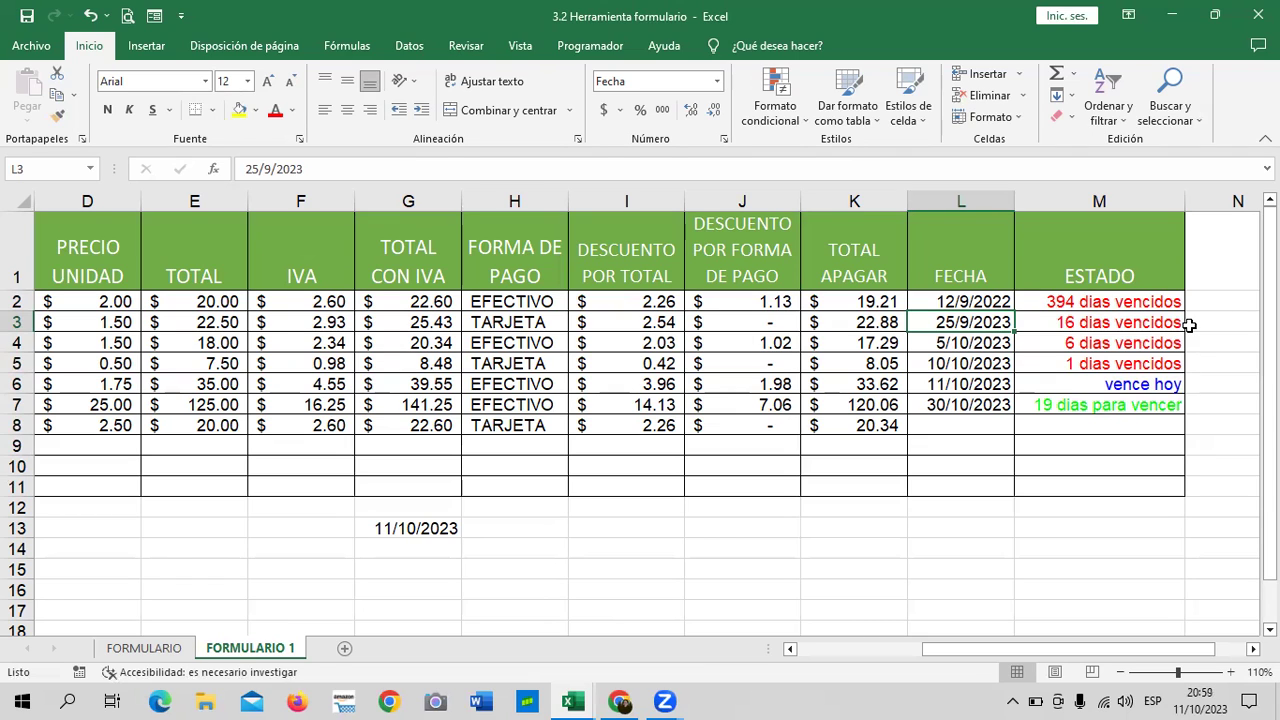
Change the month of the FECHA date in L4 so it reads 5/12/2023, and check its ESTADO cell.
{"action": "left_click", "coordinate": [981, 408]}
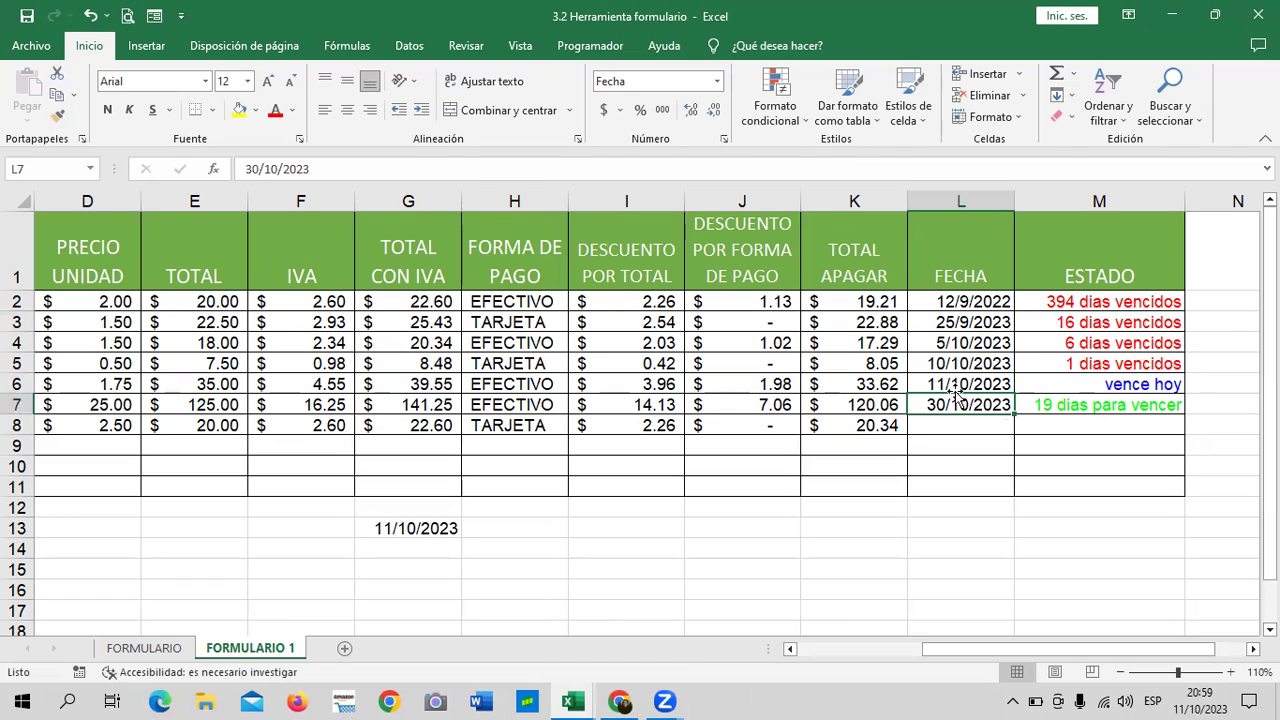
{"action": "left_click", "coordinate": [951, 345]}
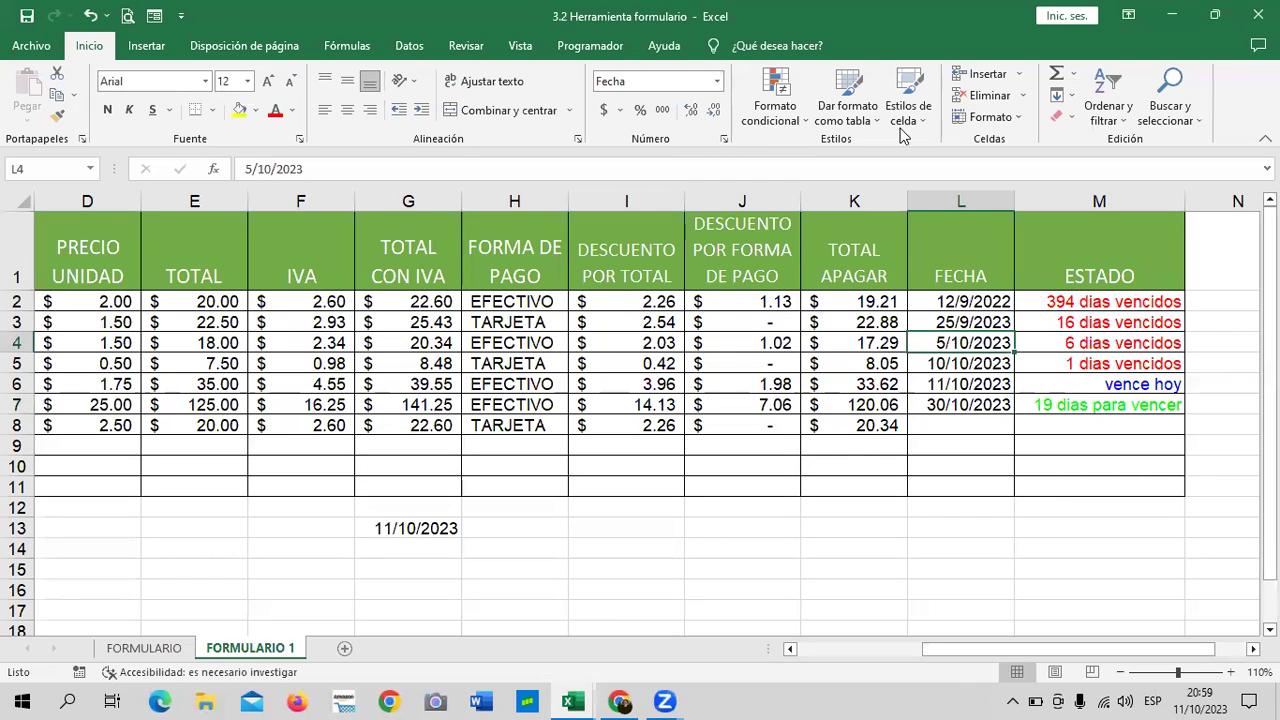
{"action": "left_click", "coordinate": [267, 169]}
{"action": "key", "text": "BackSpace"}
{"action": "type", "text": "2"}
{"action": "key", "text": "Return"}
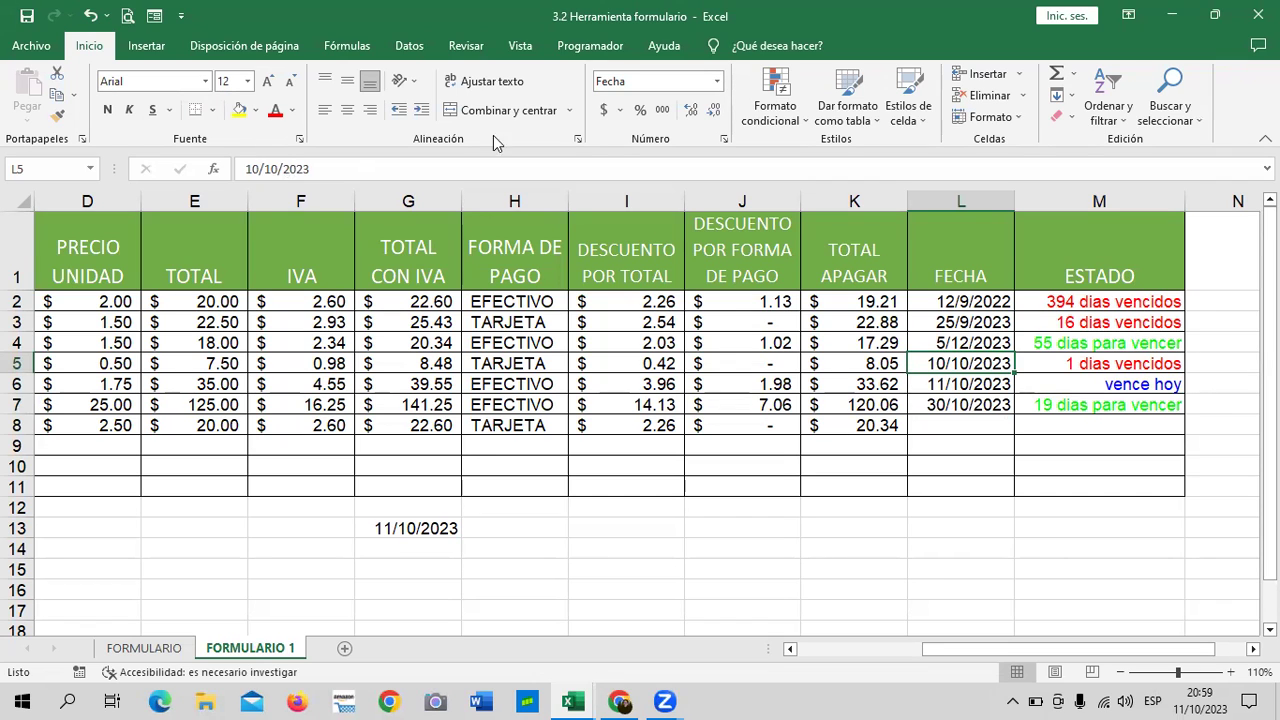
{"action": "left_click", "coordinate": [1043, 342]}
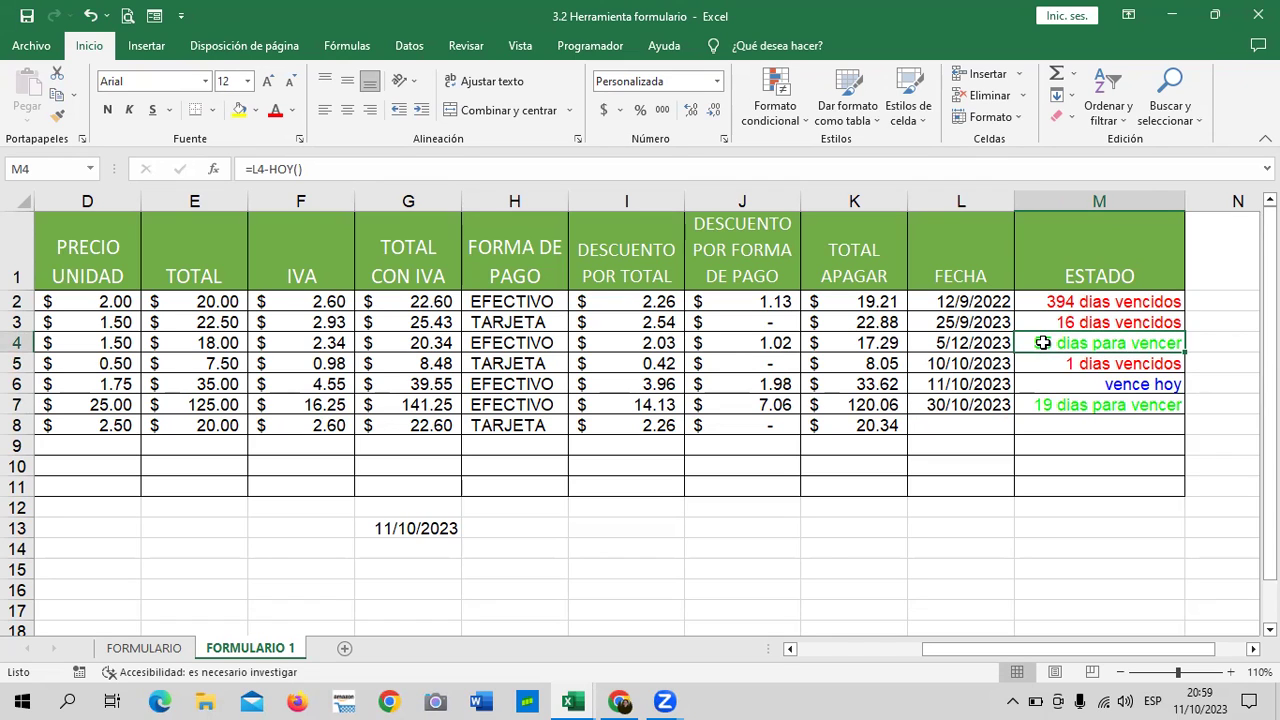
Change the day of the FECHA date in L4 so it reads 24/12/2023.
{"action": "left_click", "coordinate": [952, 348]}
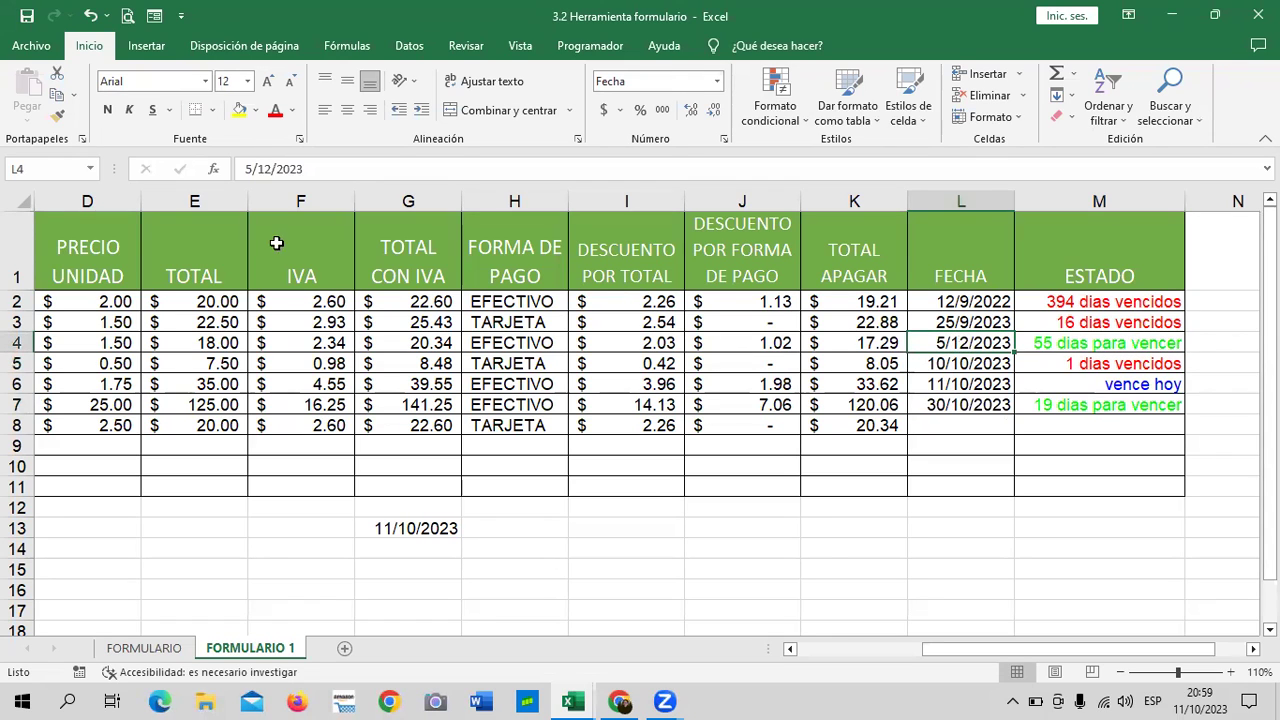
{"action": "left_click", "coordinate": [249, 169]}
{"action": "key", "text": "BackSpace"}
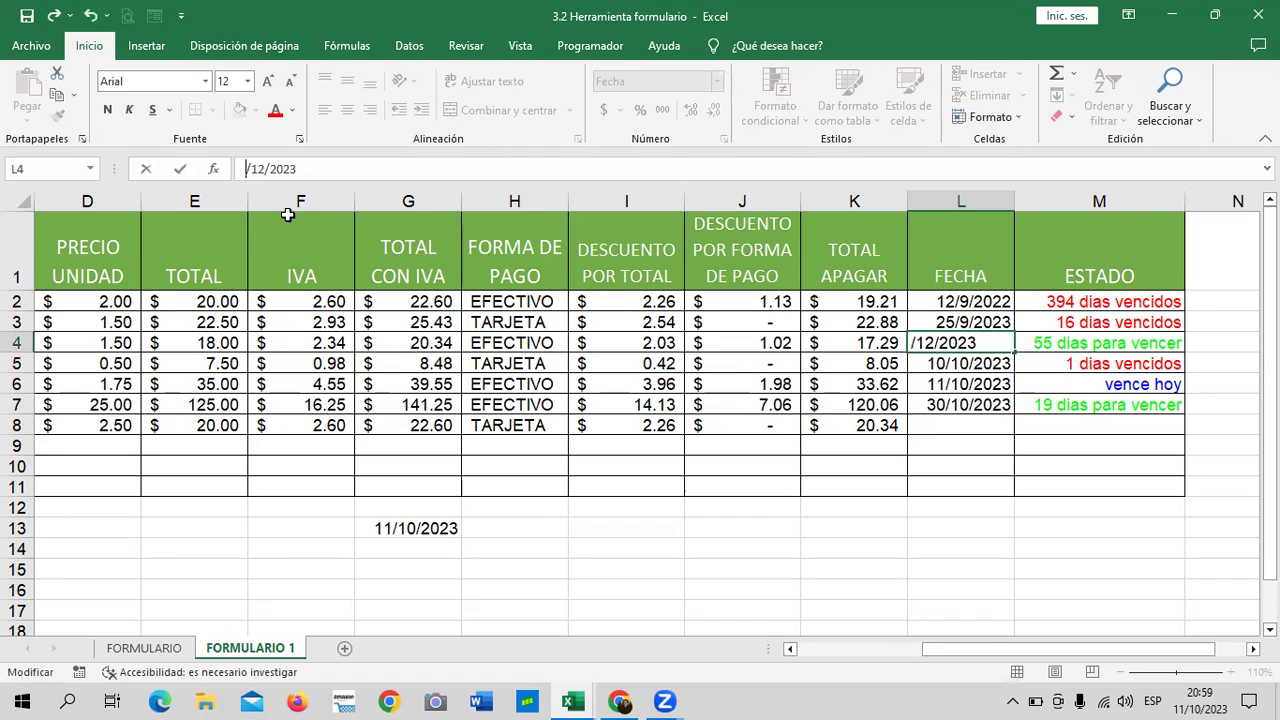
{"action": "type", "text": "24"}
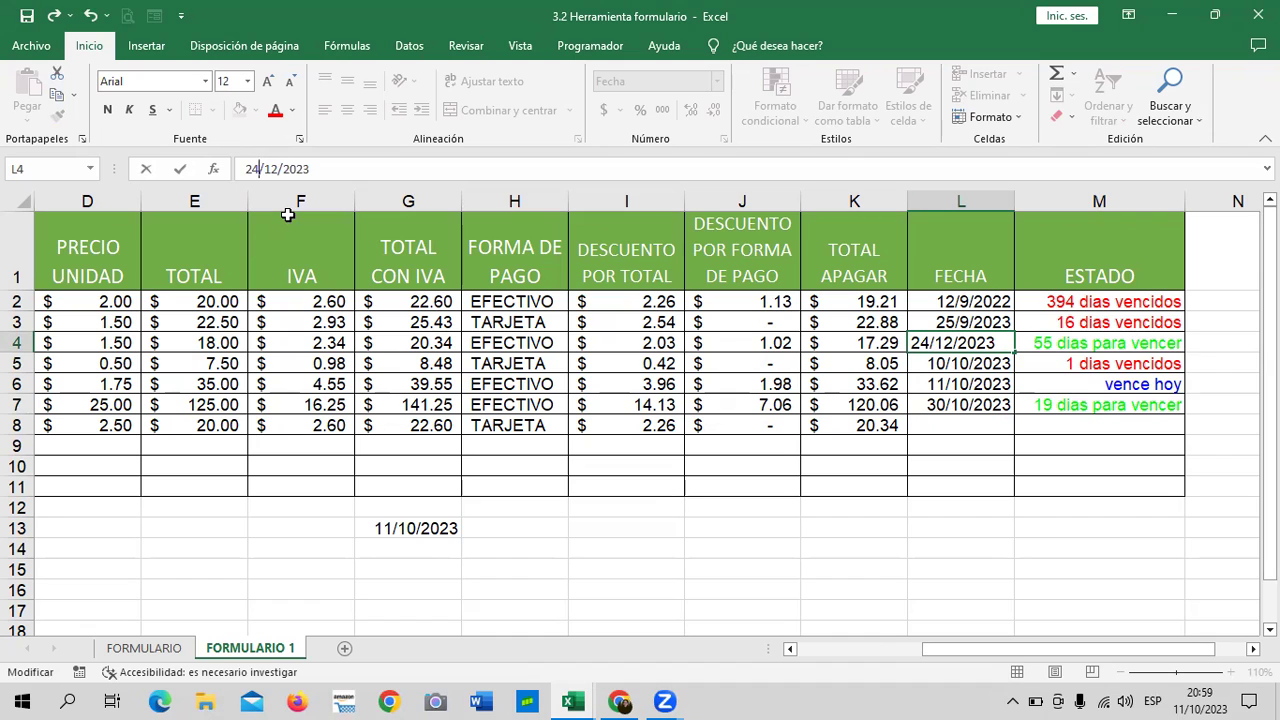
{"action": "key", "text": "Return"}
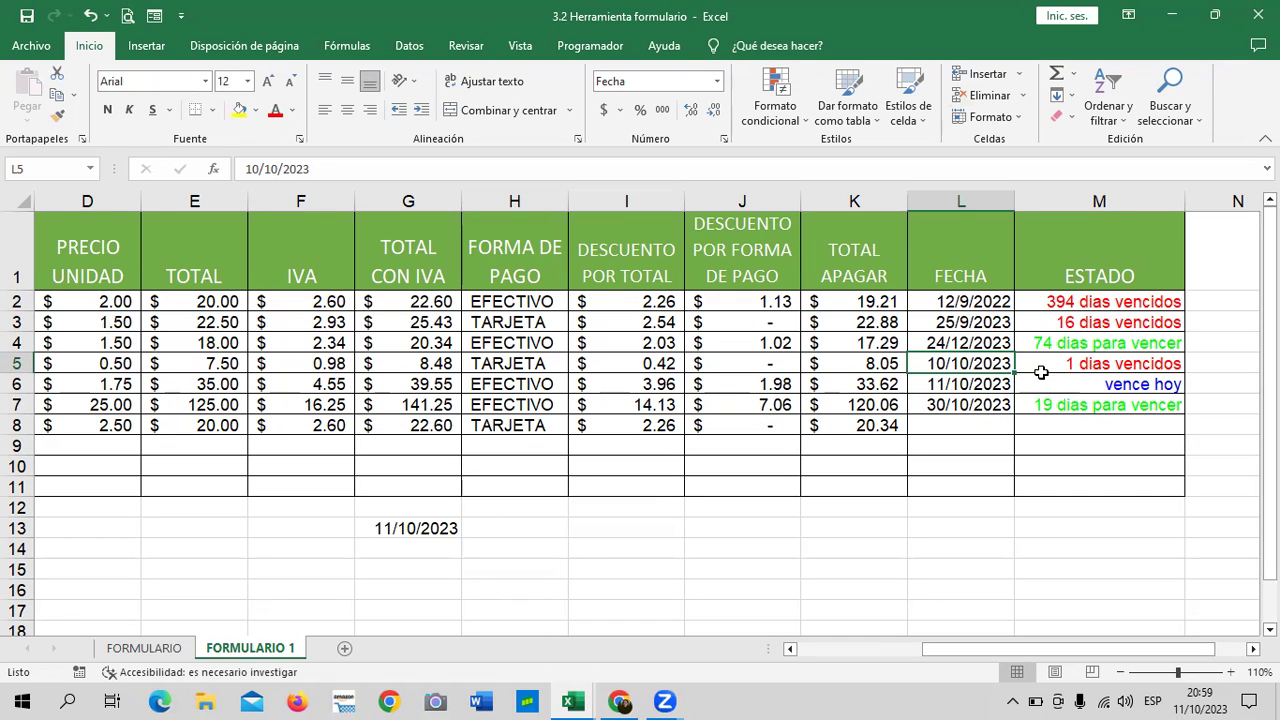
{"action": "left_click", "coordinate": [957, 342]}
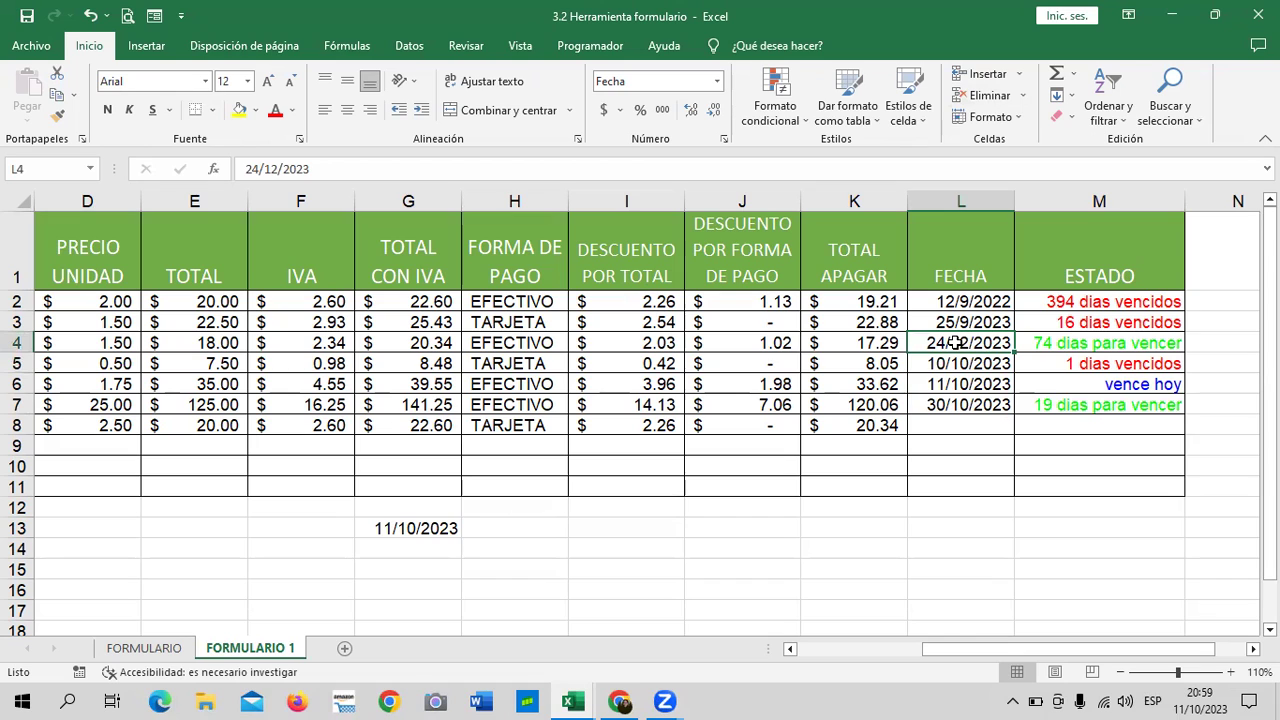
Set the FECHA date in L6 to 12/10/2023.
{"action": "left_click", "coordinate": [1100, 386]}
{"action": "left_click", "coordinate": [958, 386]}
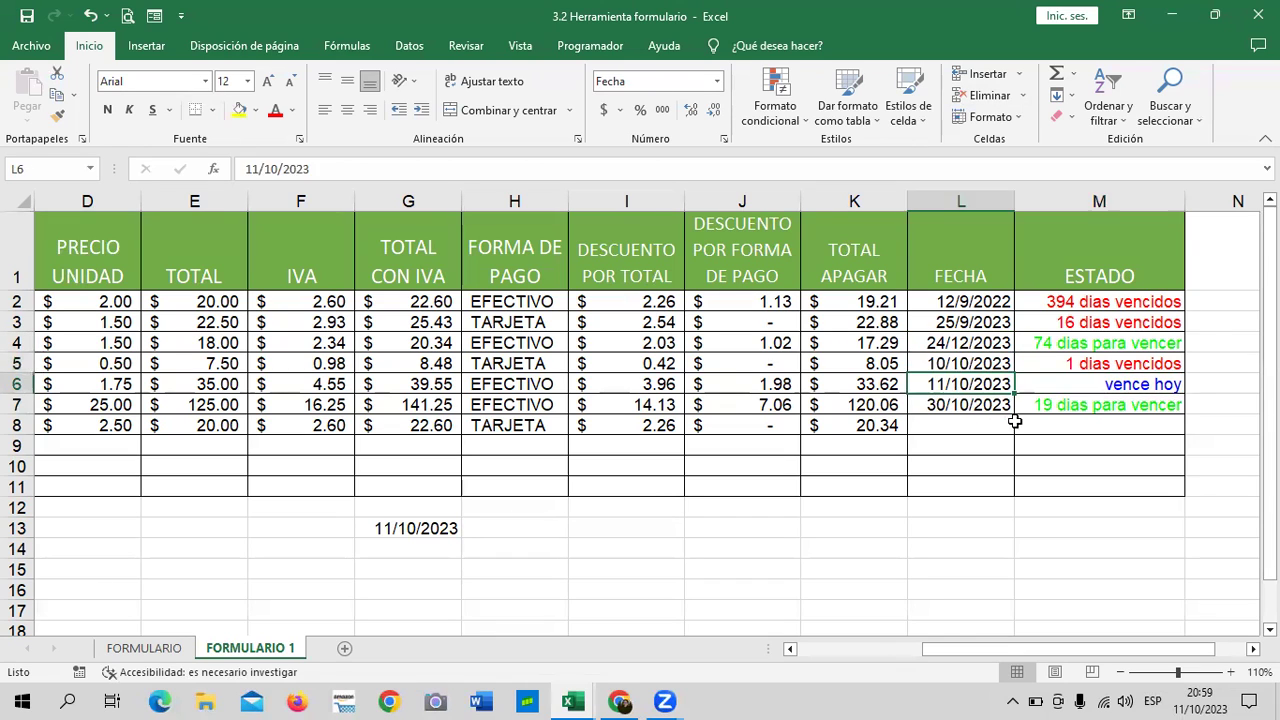
{"action": "left_click", "coordinate": [258, 168]}
{"action": "key", "text": "BackSpace"}
{"action": "type", "text": "2"}
{"action": "key", "text": "Return"}
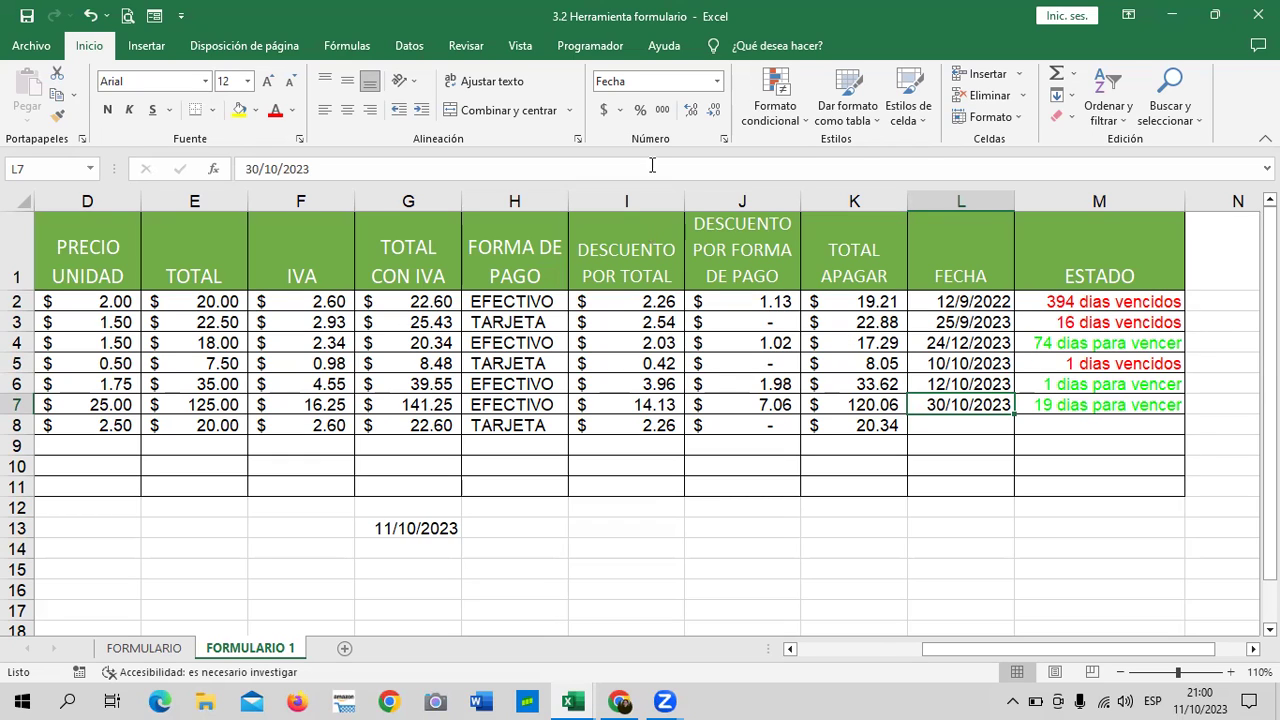
Copy the complete three-section custom format code from the number format settings of ESTADO cell M2, leaving the format as it is.
{"action": "left_click", "coordinate": [1084, 304]}
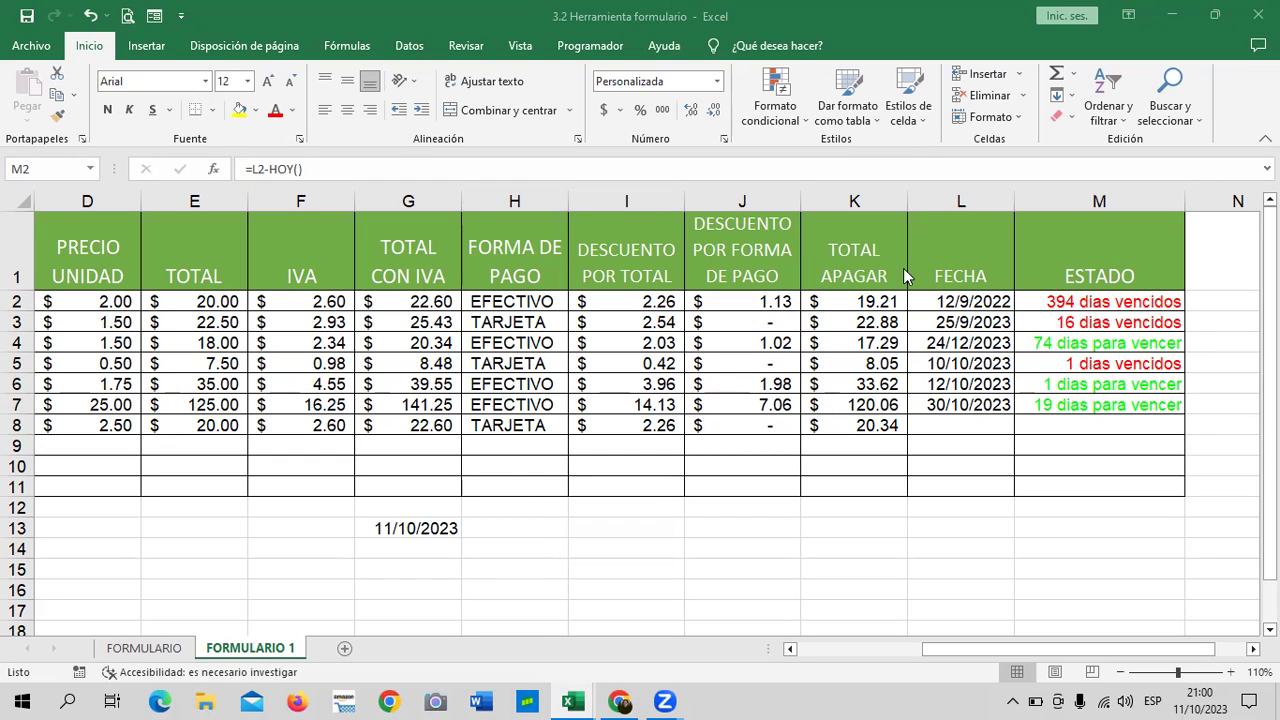
{"action": "left_click", "coordinate": [1115, 306]}
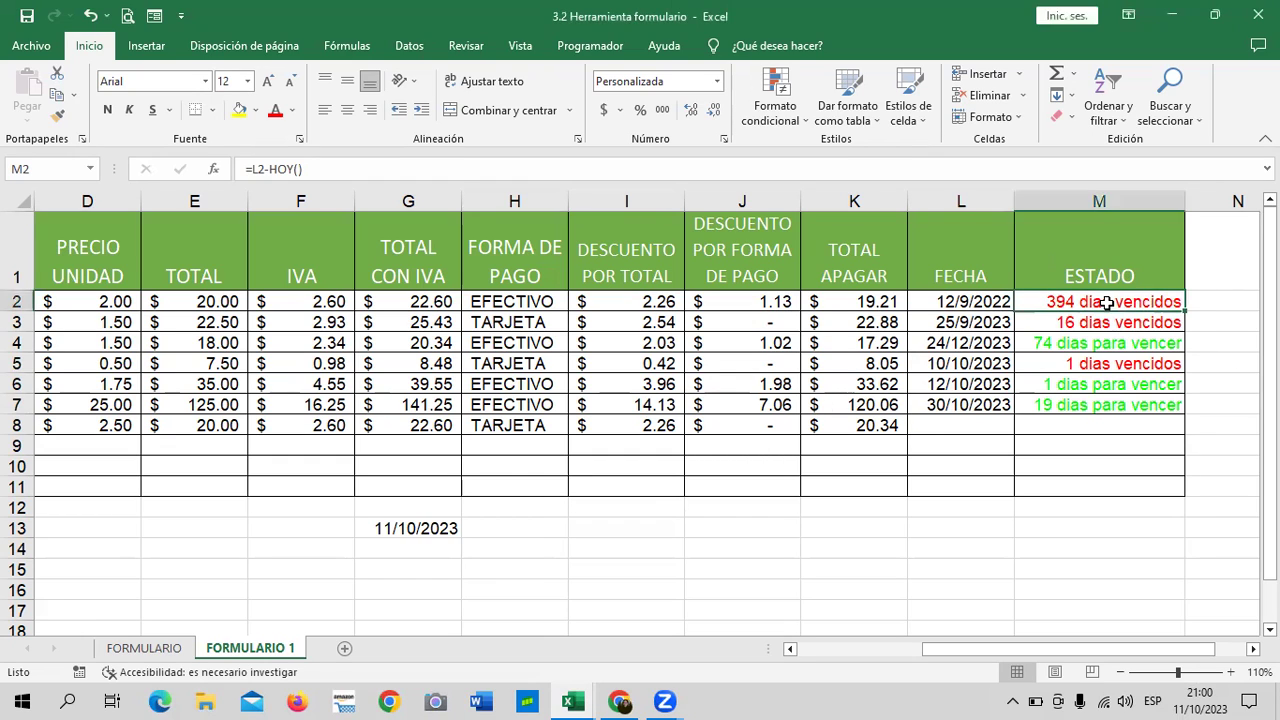
{"action": "left_click", "coordinate": [722, 139]}
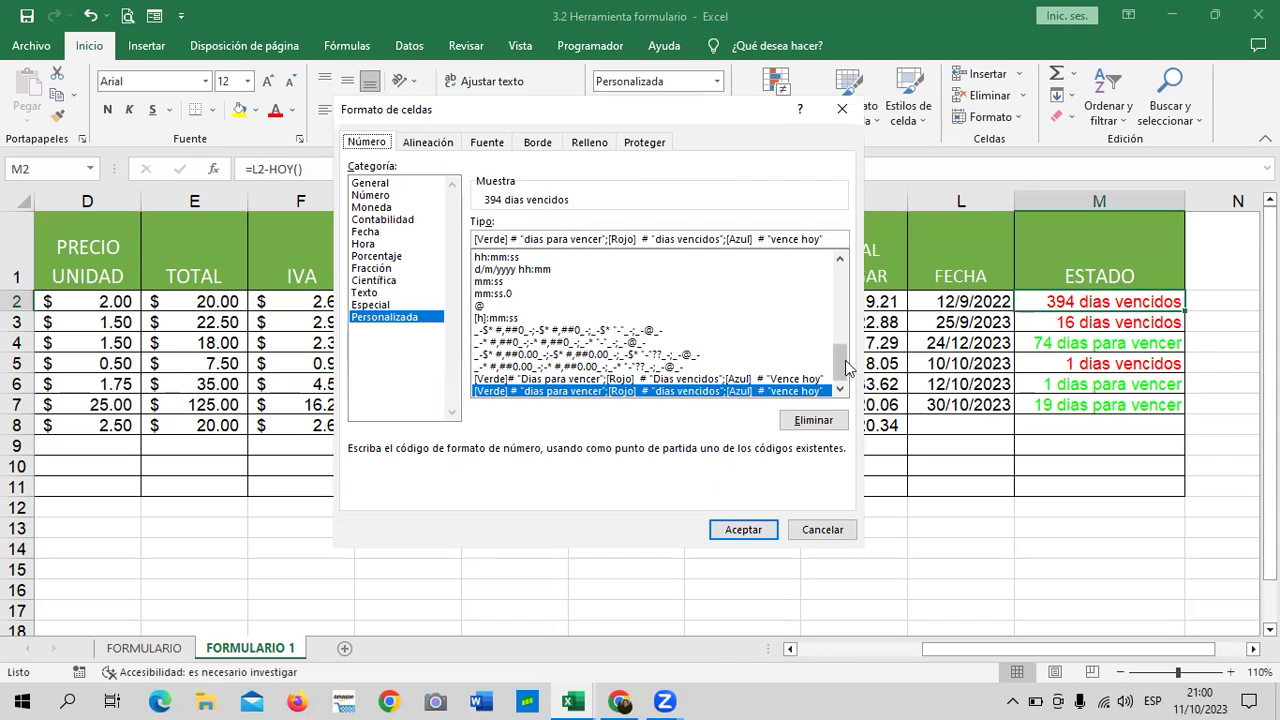
{"action": "scroll", "coordinate": [846, 366], "scroll_direction": "up", "scroll_amount": 1}
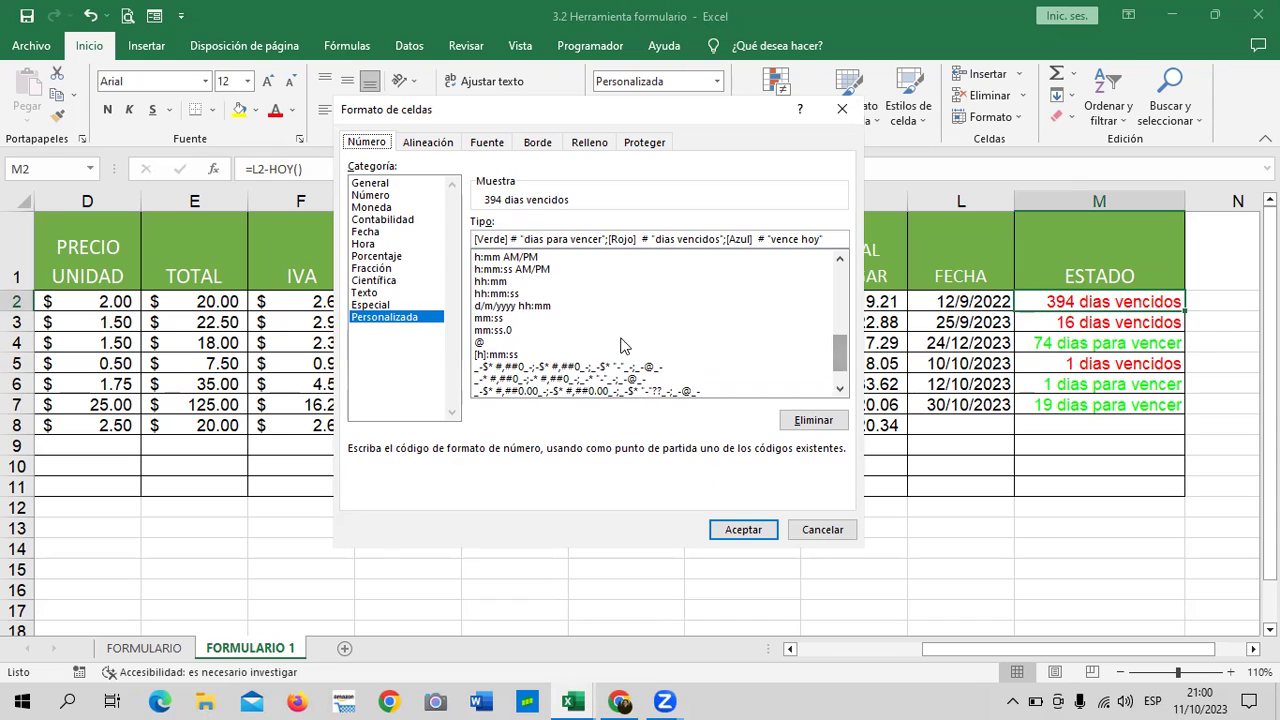
{"action": "left_click_drag", "start_coordinate": [843, 366], "coordinate": [842, 347]}
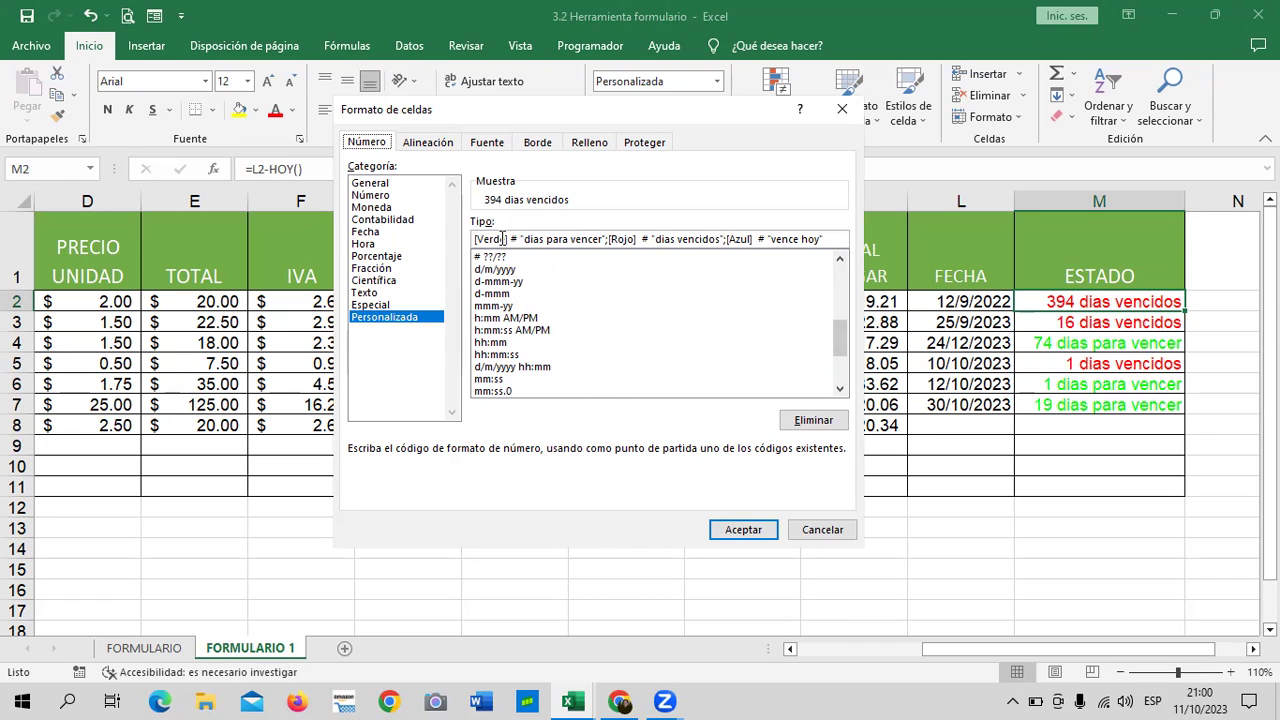
{"action": "left_click", "coordinate": [827, 240]}
{"action": "left_click", "coordinate": [470, 238]}
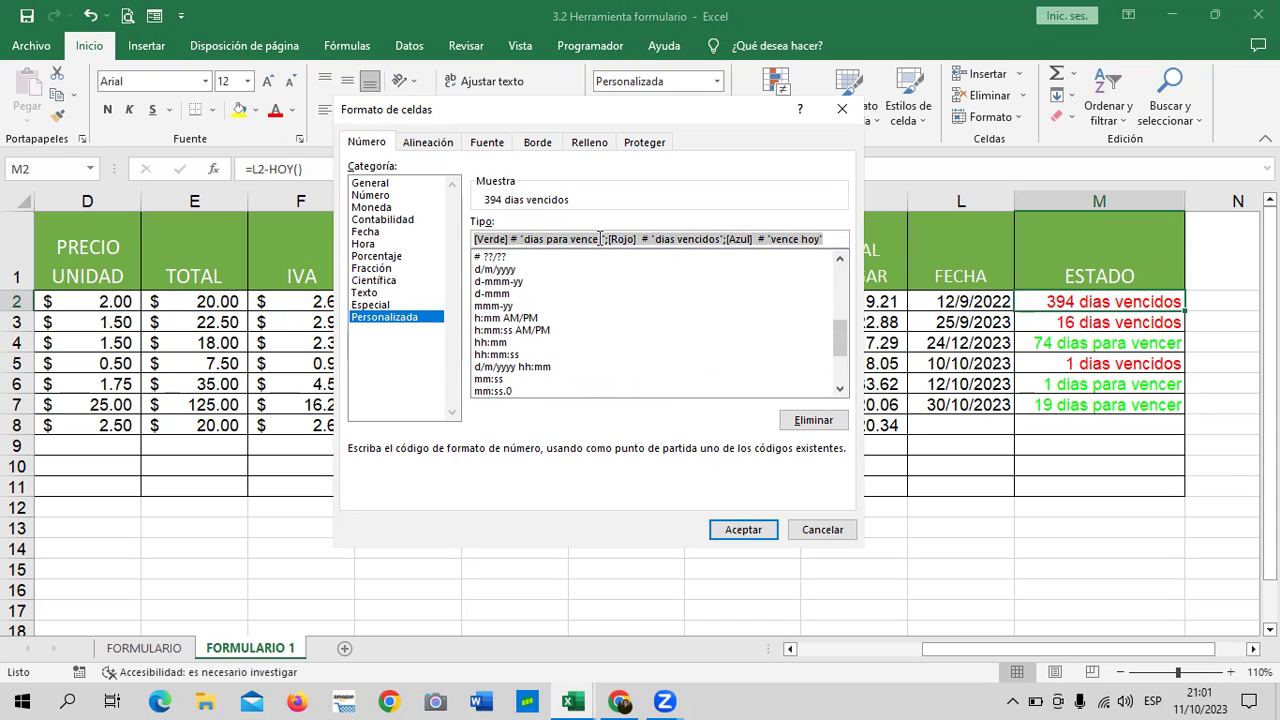
{"action": "right_click", "coordinate": [497, 240]}
{"action": "left_click", "coordinate": [548, 270]}
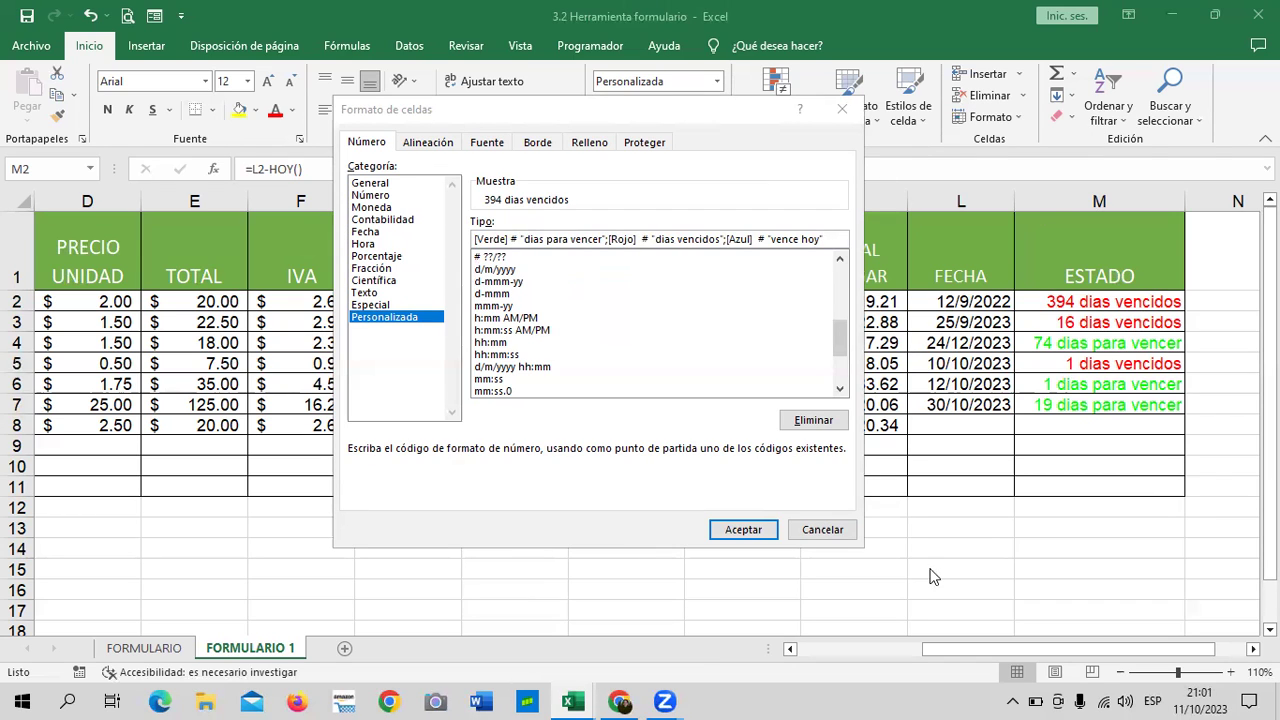
{"action": "left_click", "coordinate": [840, 529]}
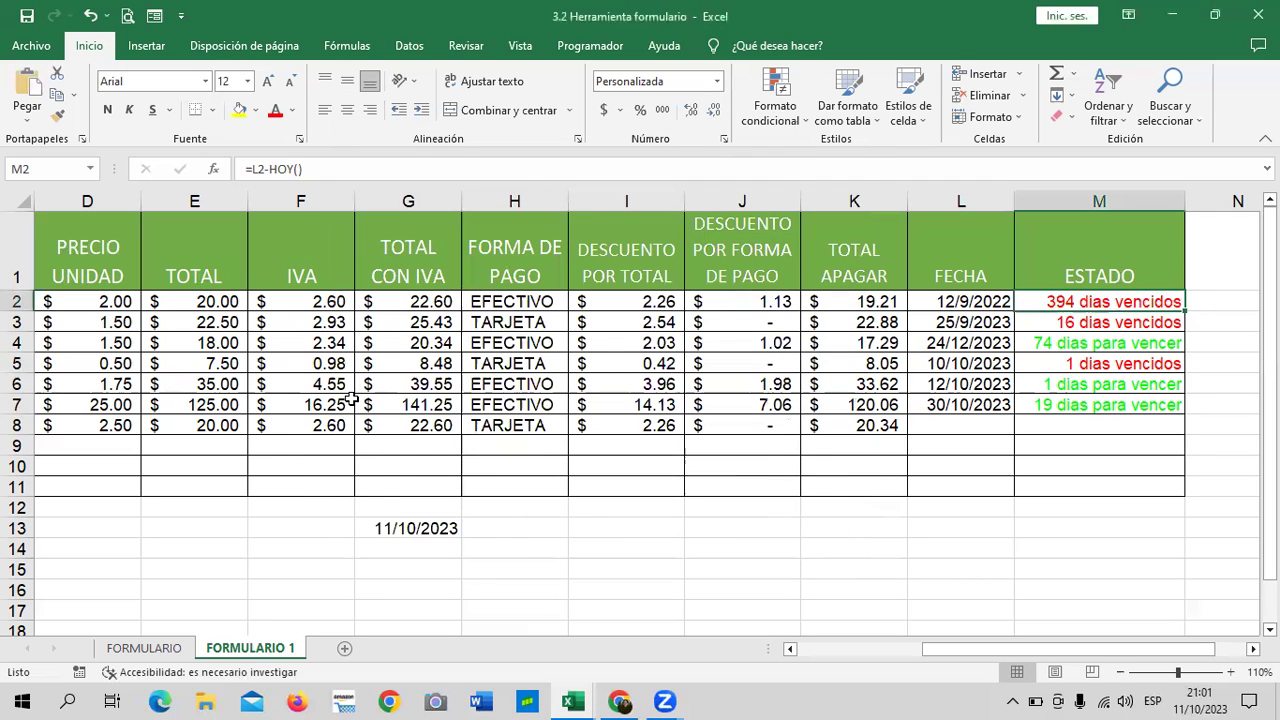
{"action": "left_click", "coordinate": [1050, 358]}
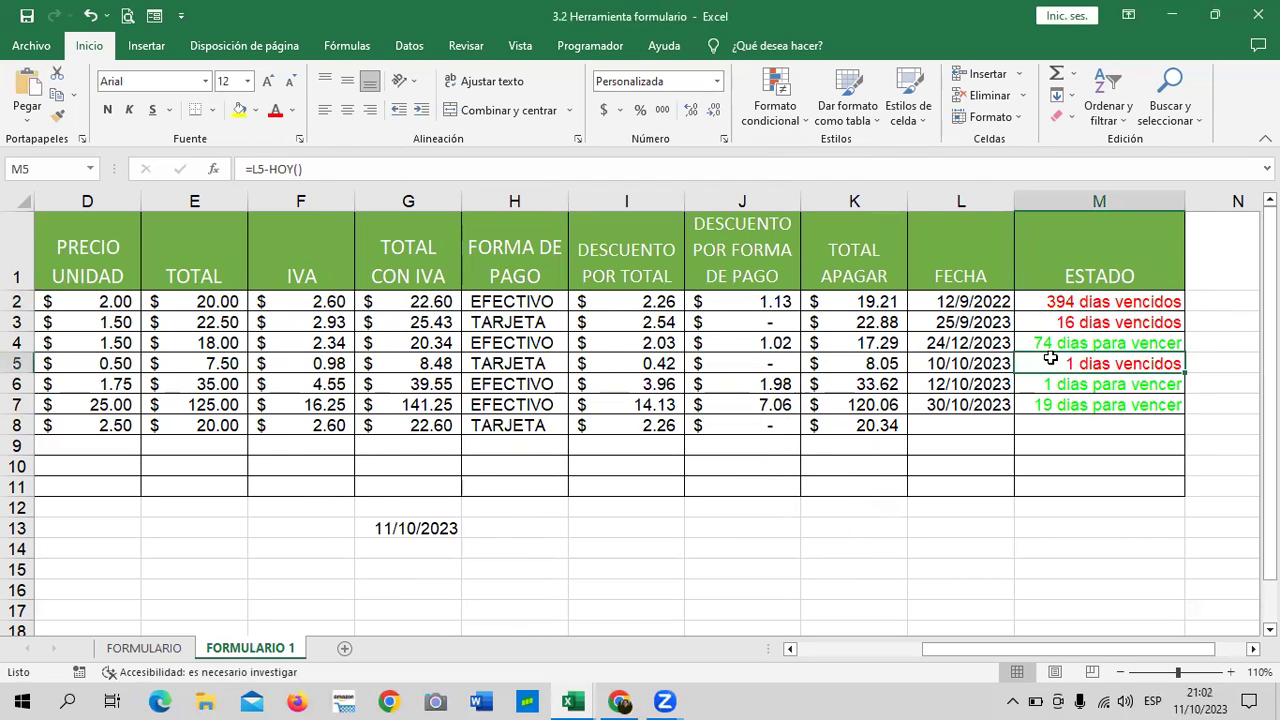